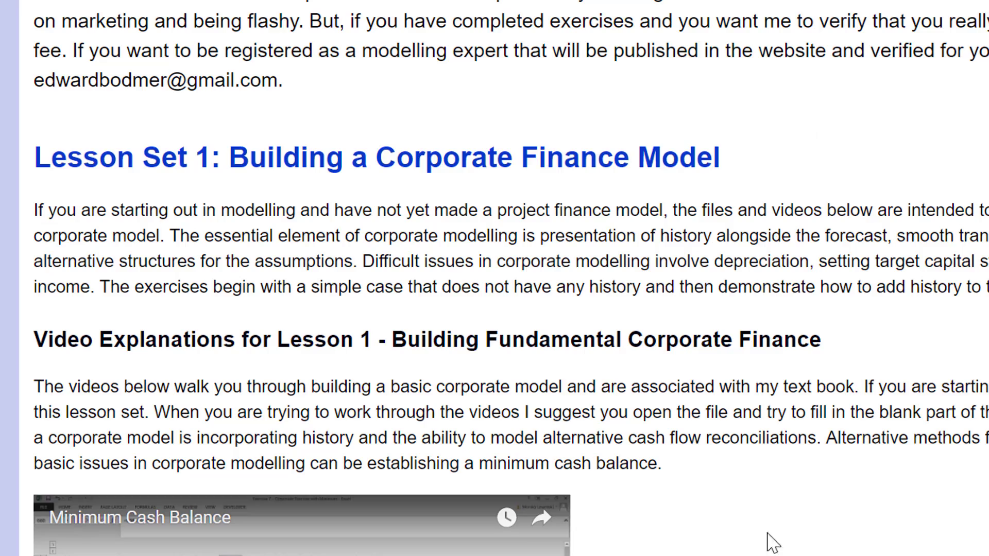
# Return to the website's home page and open the Building a Corporate Finance Model from A-Z exercises page.
pyautogui.scroll(3, 397, 79)
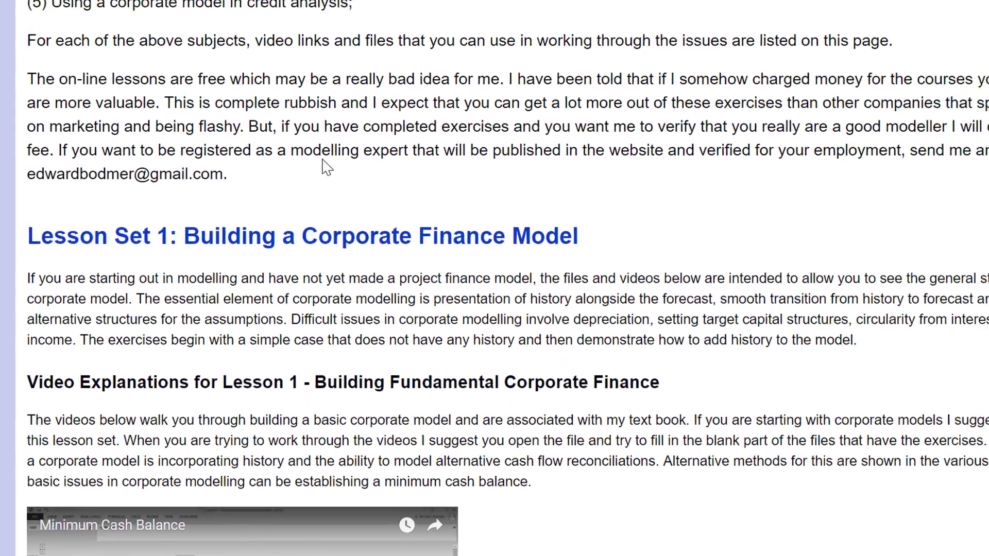
pyautogui.scroll(12, 307, 186)
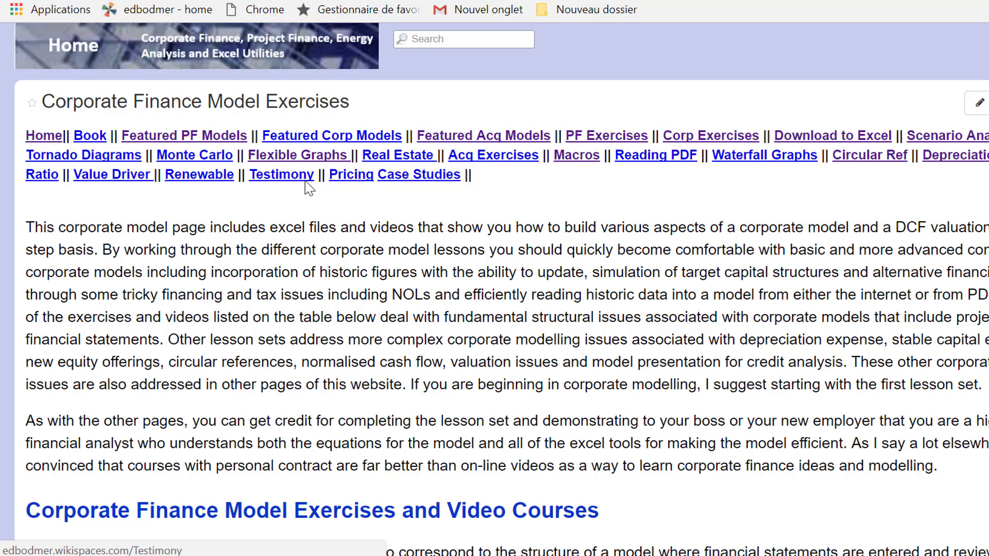
pyautogui.click(77, 47)
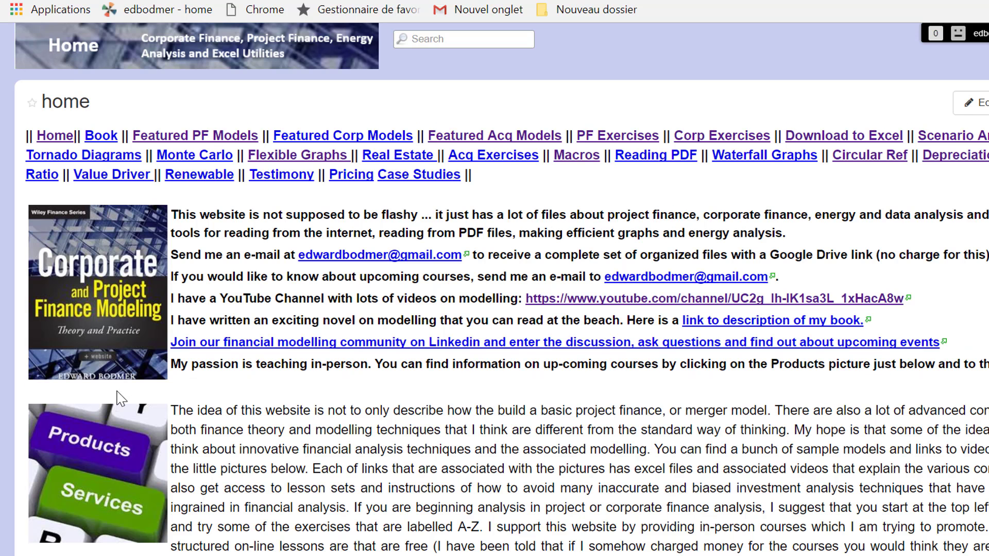
pyautogui.scroll(-10, 119, 398)
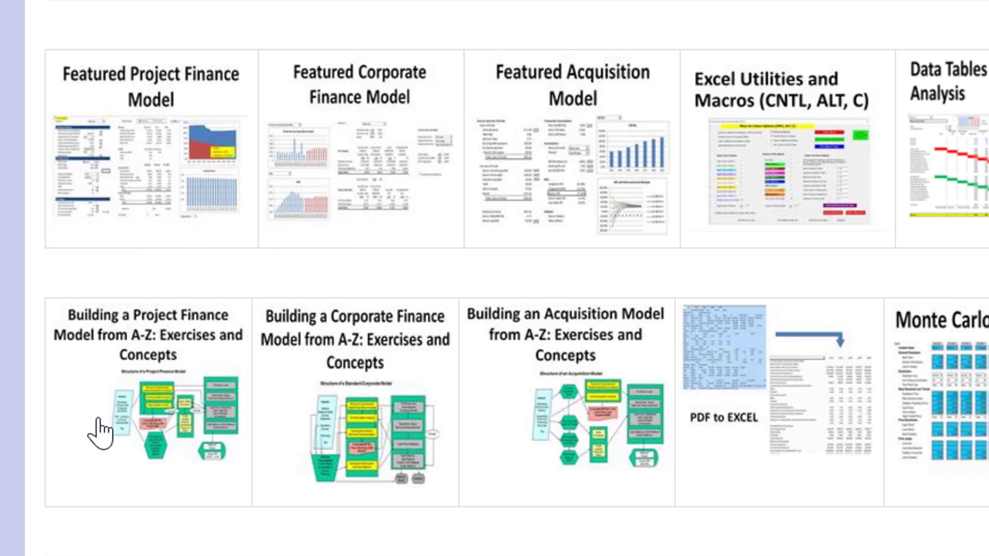
pyautogui.click(340, 396)
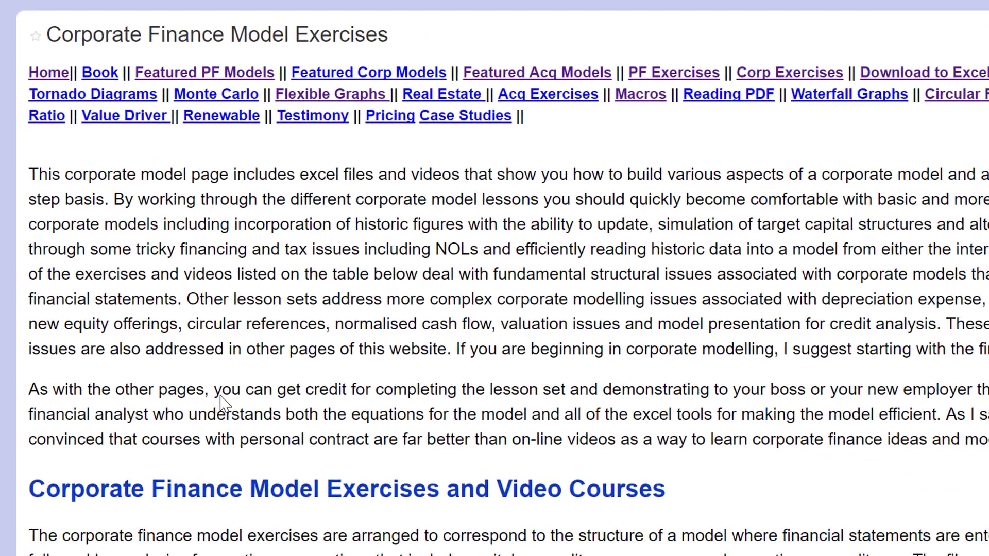
# Look through the Lesson Set 1 introduction, videos and table of Excel exercise files on the corporate model page.
pyautogui.scroll(-10, 340, 396)
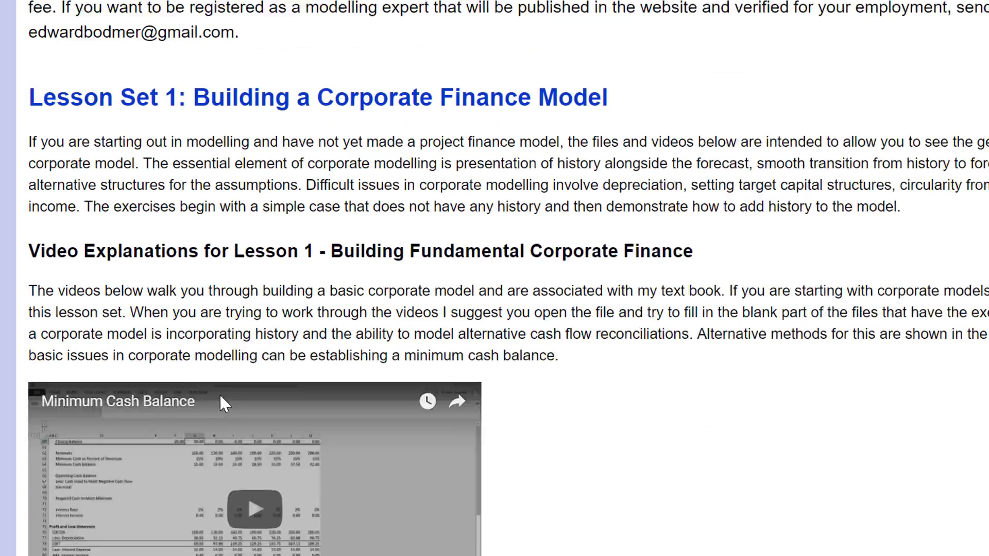
pyautogui.scroll(2, 220, 402)
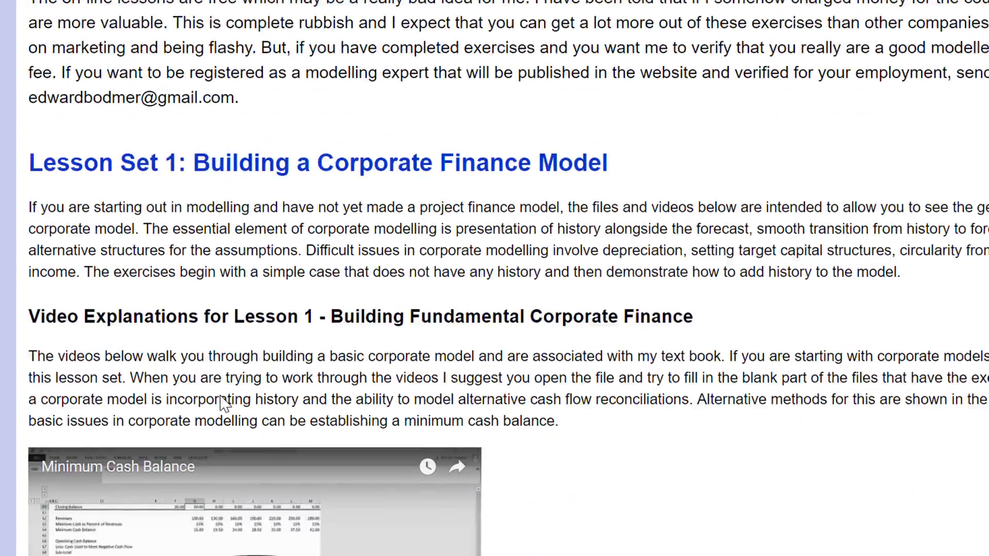
pyautogui.scroll(-13, 221, 402)
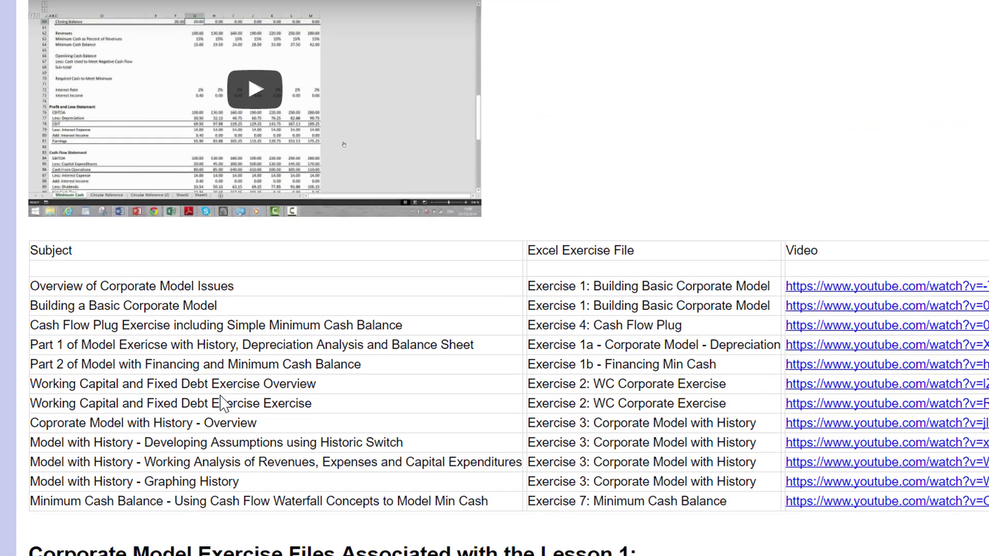
pyautogui.scroll(1, 220, 401)
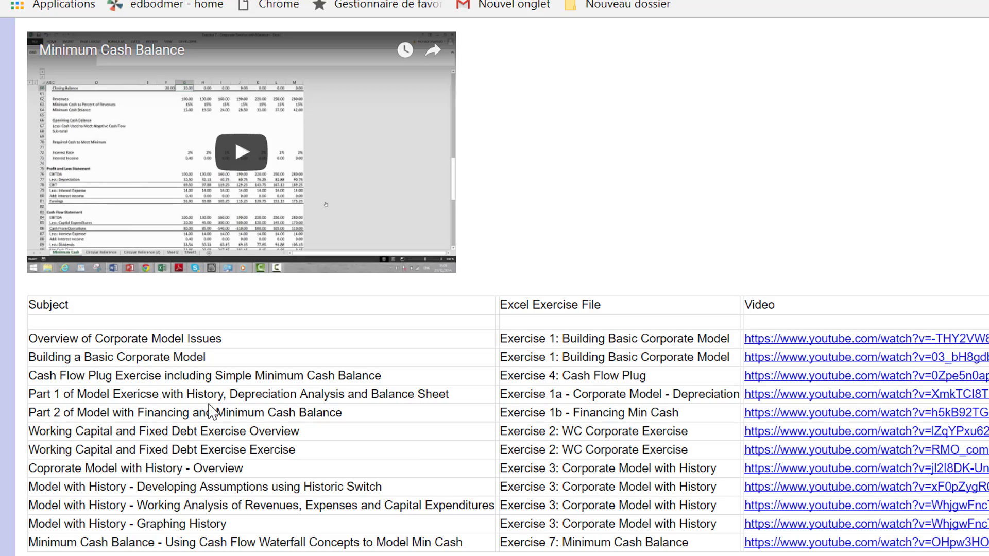
pyautogui.scroll(9, 209, 404)
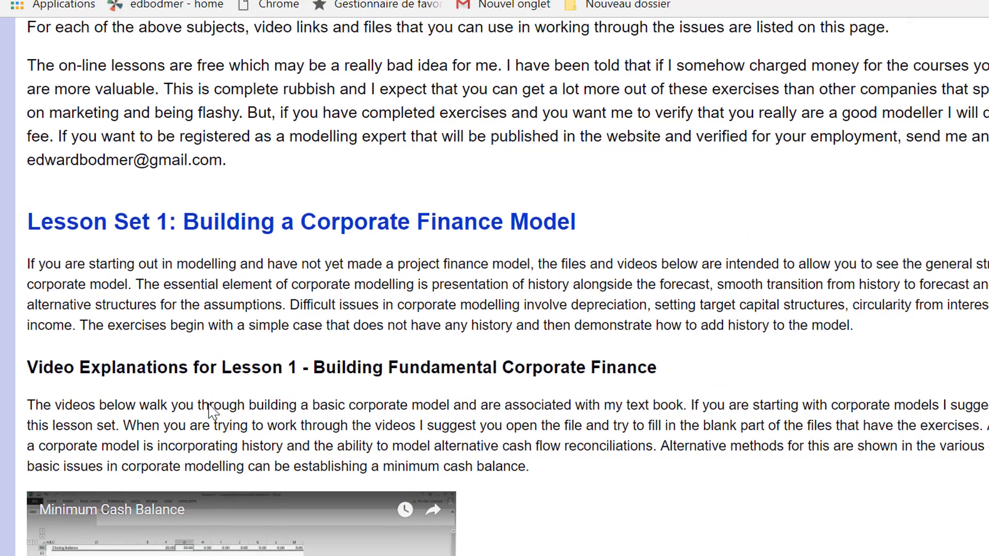
pyautogui.scroll(17, 211, 412)
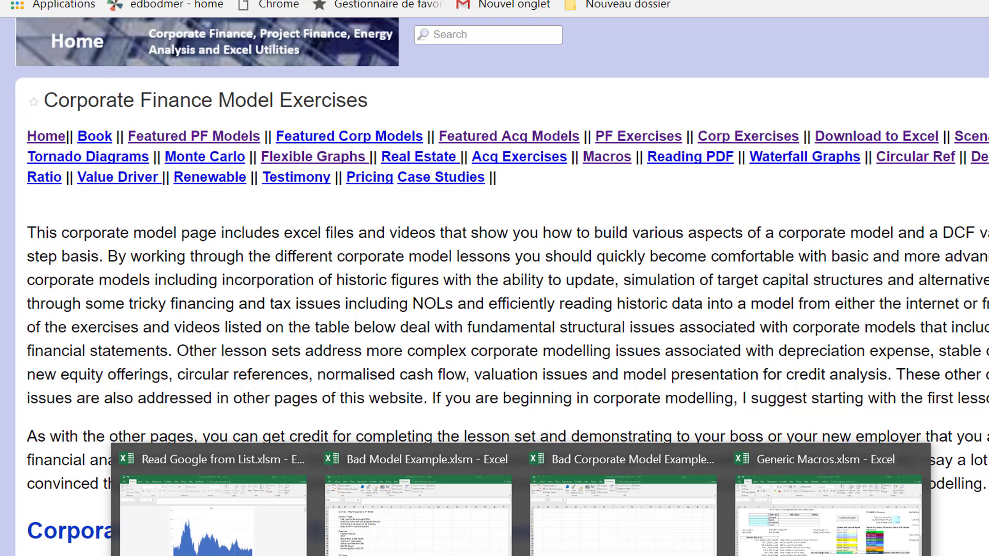
# Switch to the Bad Model Example.xlsm workbook in Excel and insert a new blank worksheet before the Points sheet.
pyautogui.click(417, 510)
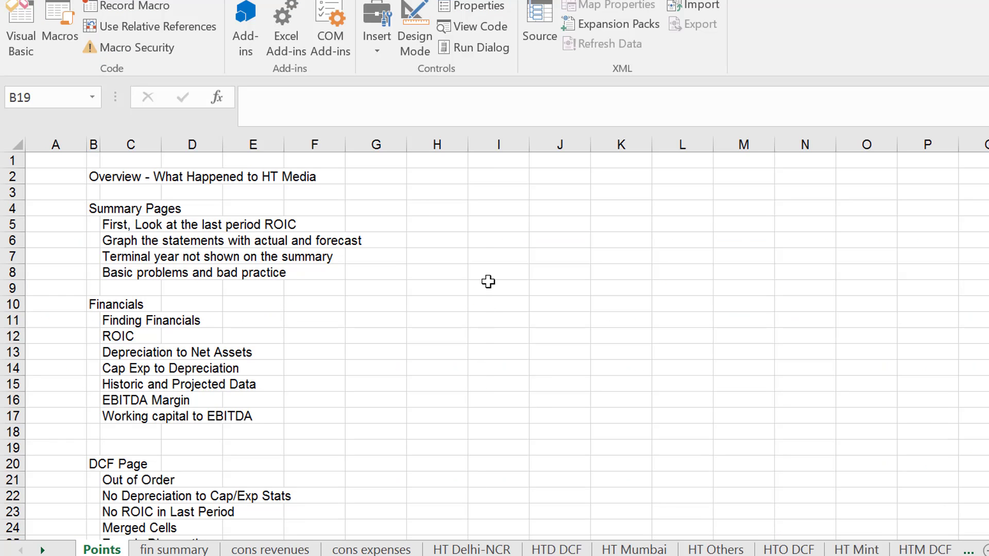
pyautogui.click(488, 282)
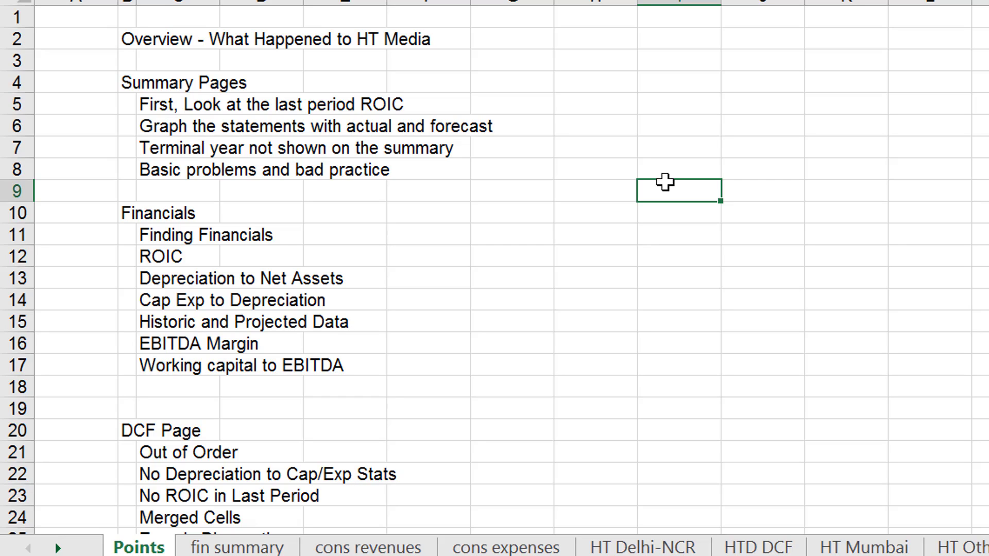
pyautogui.hotkey('shift', 'F11')
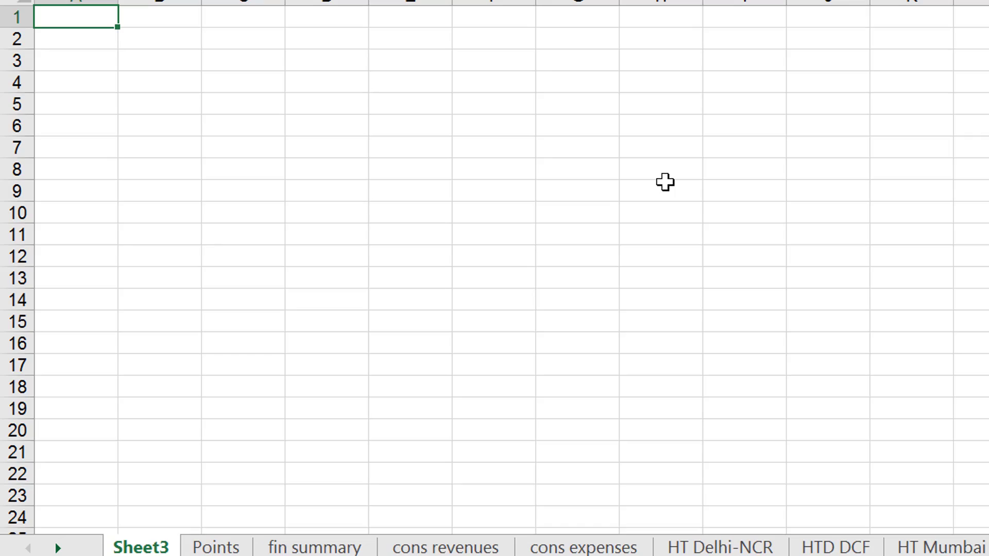
# Examine the layout of the fin summary, cons revenues and cons expenses sheets.
pyautogui.hotkey('ctrl', 'pagedown')
pyautogui.hotkey('ctrl', 'pagedown')
pyautogui.hotkey('ctrl', 'pagedown')
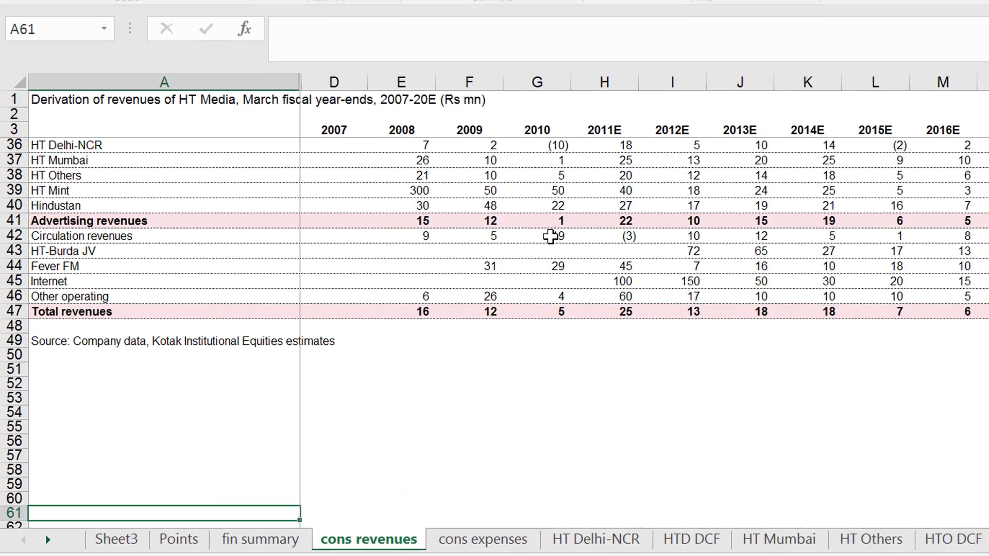
pyautogui.press('Up')
pyautogui.press('Up')
pyautogui.press('Up')
pyautogui.press('Up')
pyautogui.press('Up')
pyautogui.press('Up')
pyautogui.press('Up')
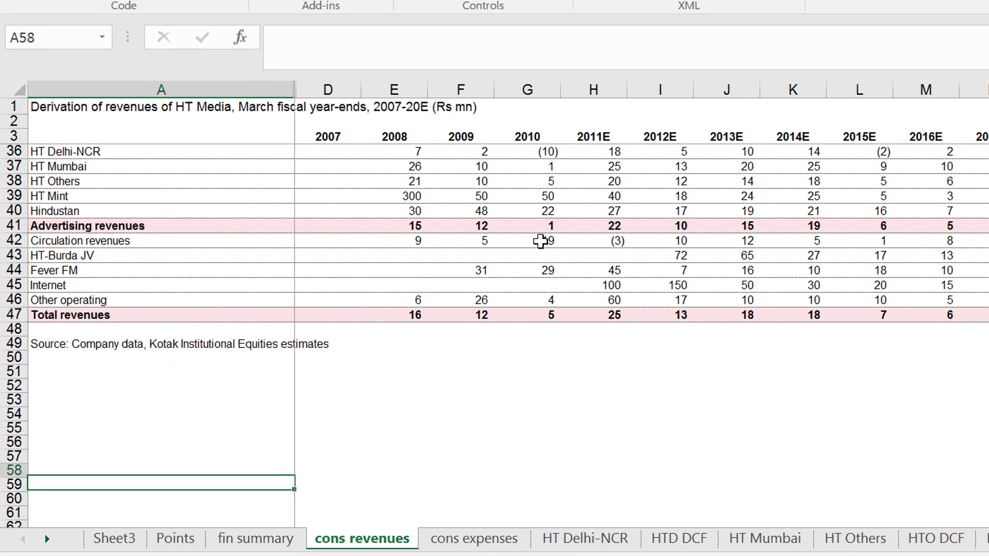
pyautogui.press('pageup')
pyautogui.press('Up')
pyautogui.press('Up')
pyautogui.press('Up')
pyautogui.press('Up')
pyautogui.press('Up')
pyautogui.press('Up')
pyautogui.hotkey('ctrl', 'pagedown')
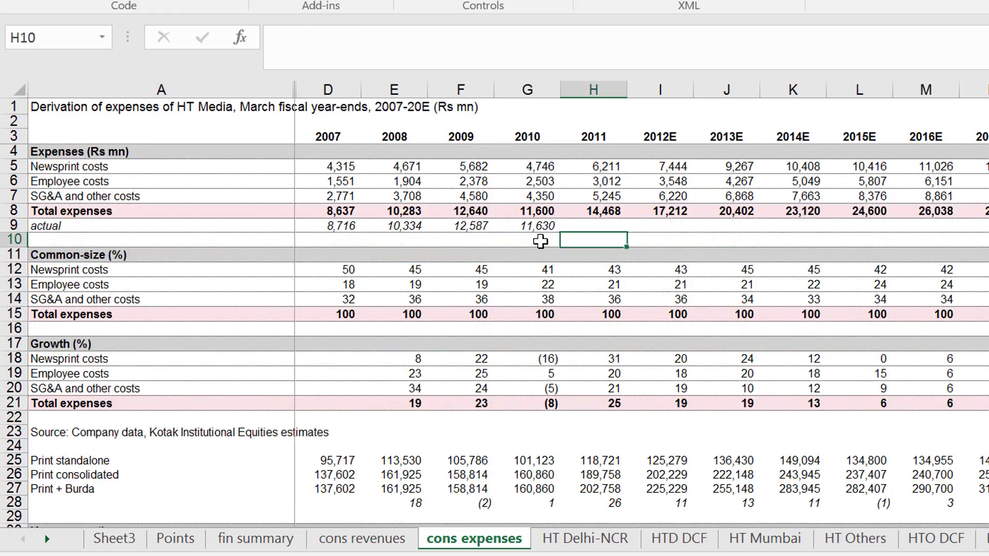
# Leaf through the business-unit and DCF sheets from HT Delhi-NCR to Fever-FM to survey the workbook's structure.
pyautogui.hotkey('ctrl', 'pagedown')
pyautogui.hotkey('ctrl', 'pagedown')
pyautogui.hotkey('ctrl', 'pagedown')
pyautogui.hotkey('ctrl', 'pagedown')
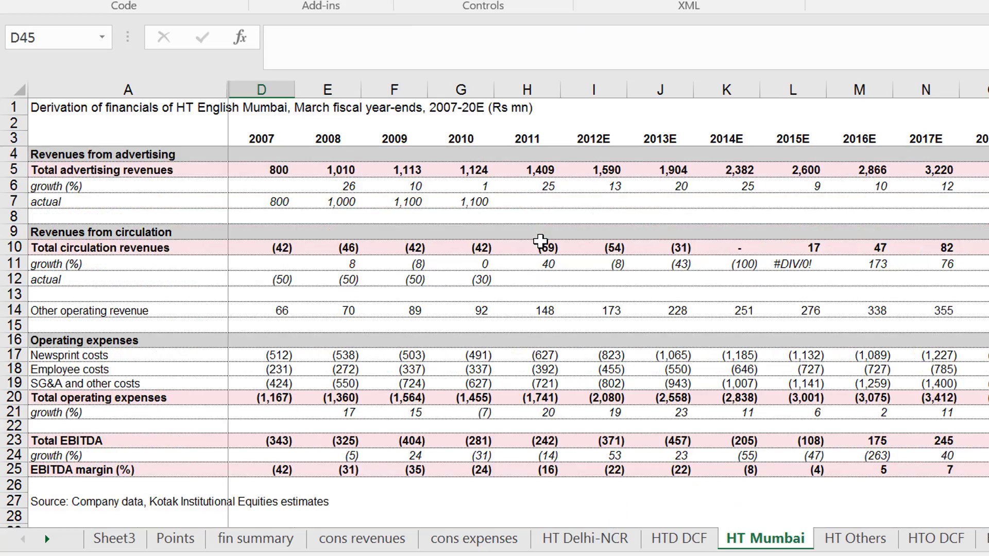
pyautogui.hotkey('ctrl', 'pagedown')
pyautogui.hotkey('ctrl', 'pagedown')
pyautogui.hotkey('ctrl', 'pagedown')
pyautogui.hotkey('ctrl', 'pagedown')
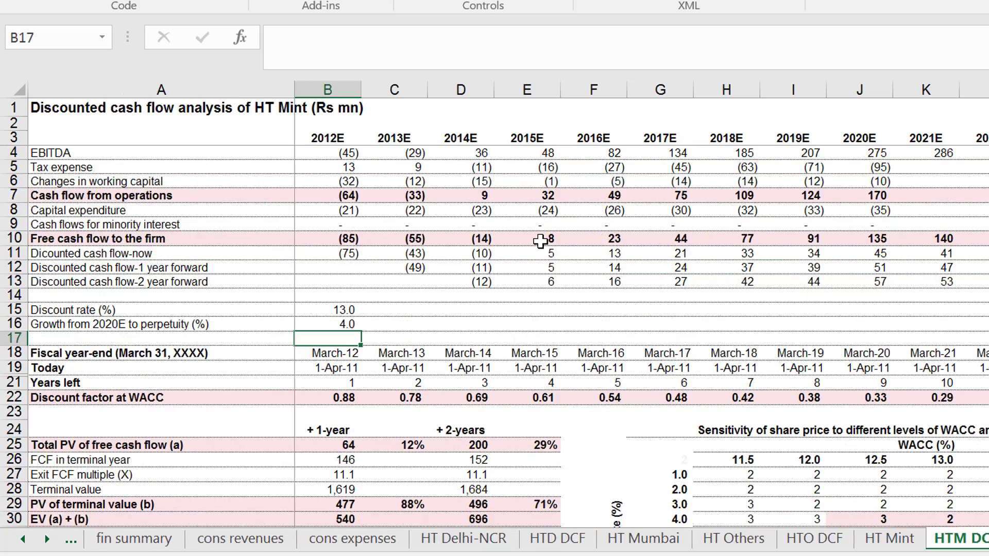
pyautogui.hotkey('ctrl', 'pagedown')
pyautogui.hotkey('ctrl', 'pagedown')
pyautogui.hotkey('ctrl', 'pagedown')
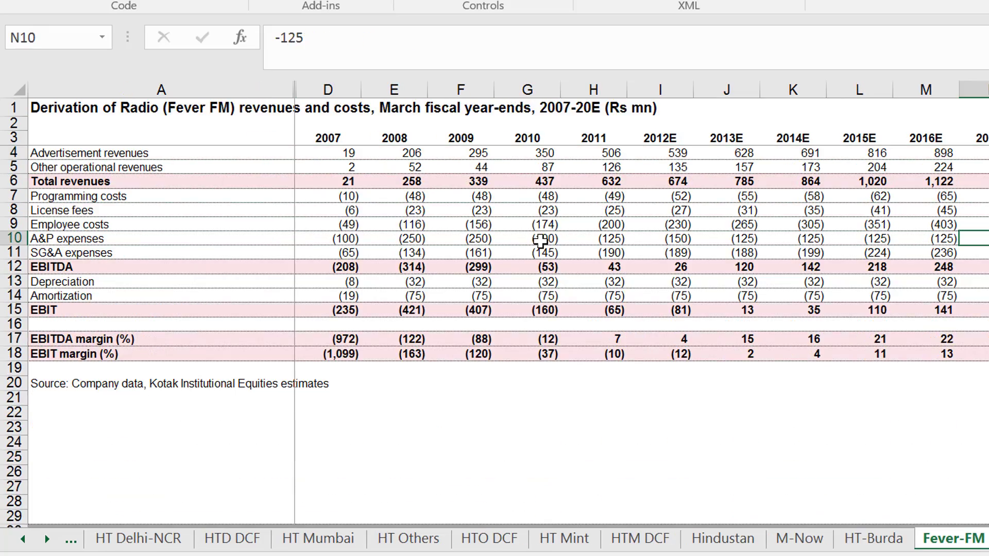
# Return to the new blank sheet and run the x_Create_Table_of_Contents_From_Sheet_Names macro from Generic Macros.xlsm.
pyautogui.hotkey('ctrl', 'pageup')
pyautogui.hotkey('ctrl', 'pageup')
pyautogui.hotkey('ctrl', 'pageup')
pyautogui.hotkey('ctrl', 'pageup')
pyautogui.hotkey('ctrl', 'pageup')
pyautogui.hotkey('ctrl', 'pageup')
pyautogui.hotkey('ctrl', 'pageup')
pyautogui.hotkey('ctrl', 'pageup')
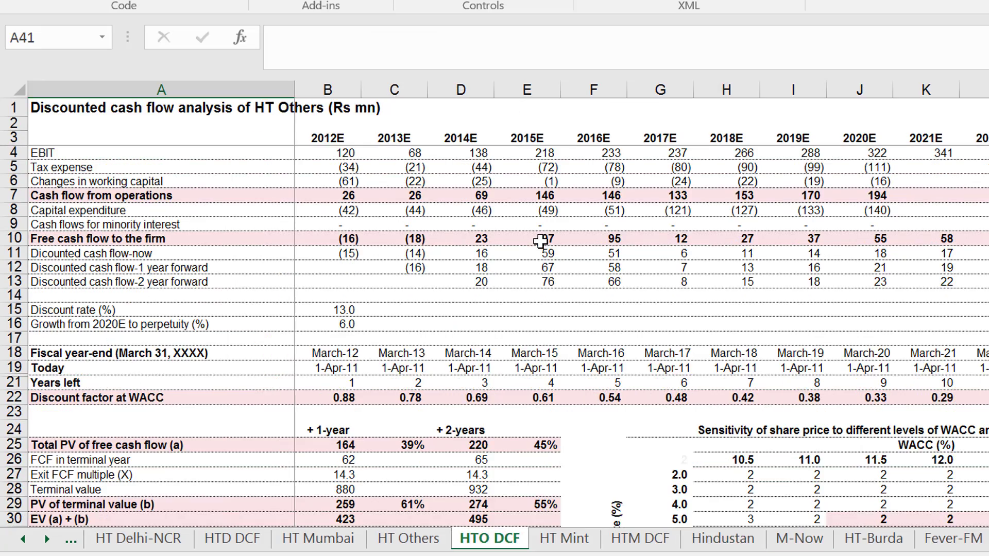
pyautogui.hotkey('ctrl', 'pageup')
pyautogui.hotkey('ctrl', 'pageup')
pyautogui.hotkey('ctrl', 'pageup')
pyautogui.hotkey('ctrl', 'pageup')
pyautogui.hotkey('ctrl', 'pageup')
pyautogui.hotkey('ctrl', 'pageup')
pyautogui.hotkey('ctrl', 'pageup')
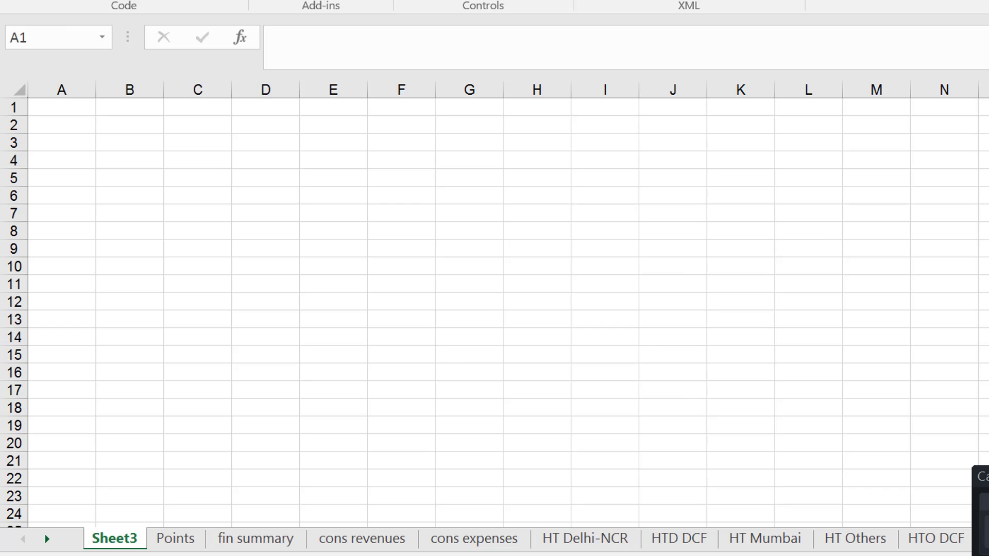
pyautogui.hotkey('alt', 'F8')
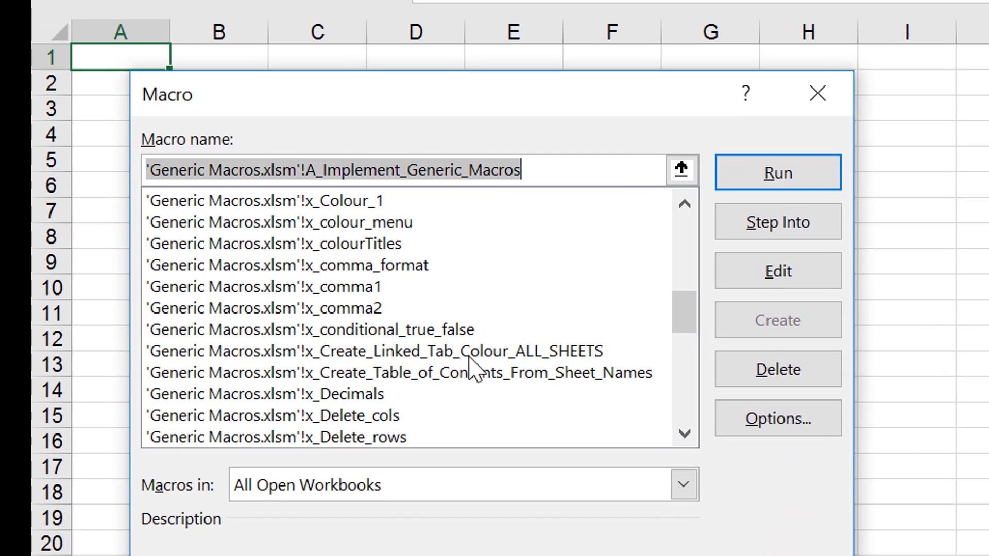
pyautogui.click(383, 356)
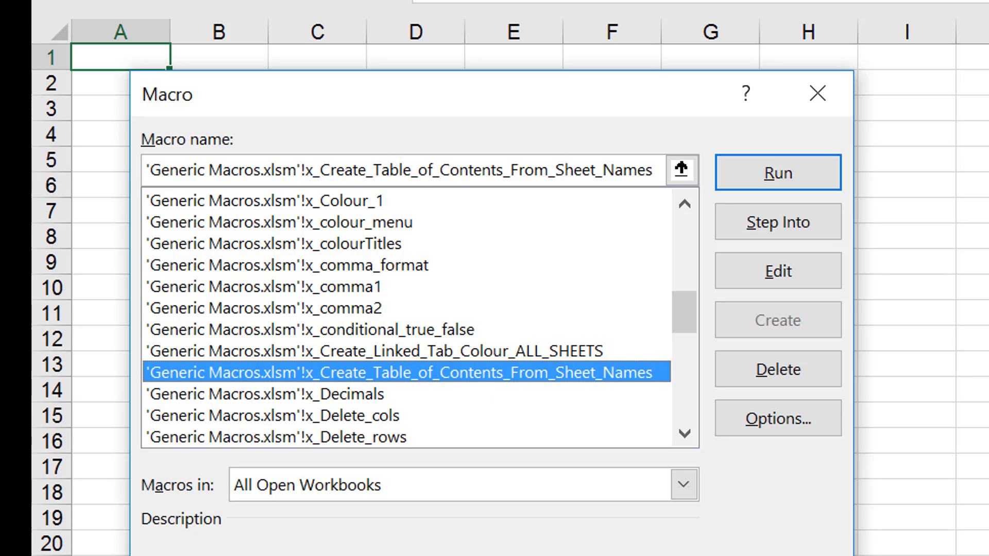
pyautogui.press('Return')
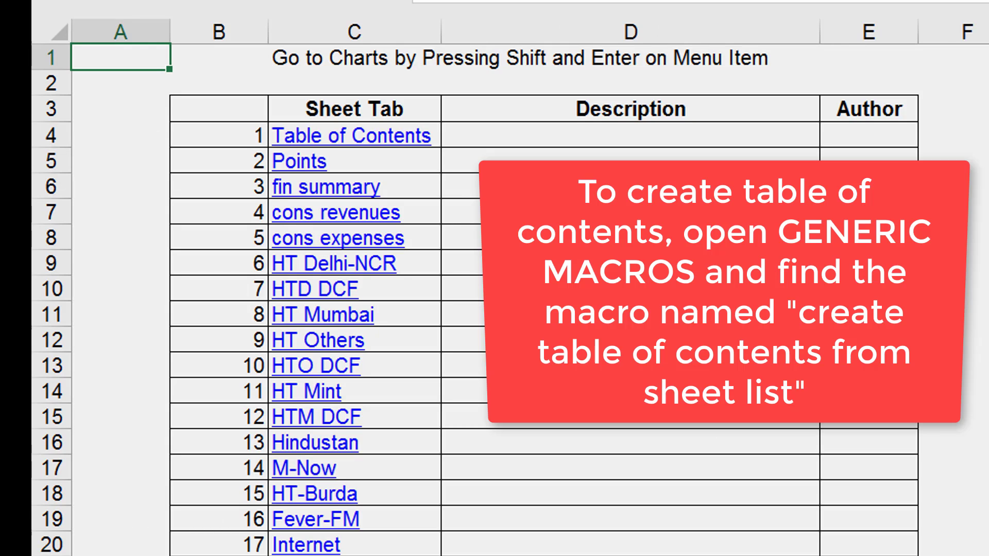
# Look through the sheet links listed in the generated table of contents.
pyautogui.press('Down')
pyautogui.press('Down')
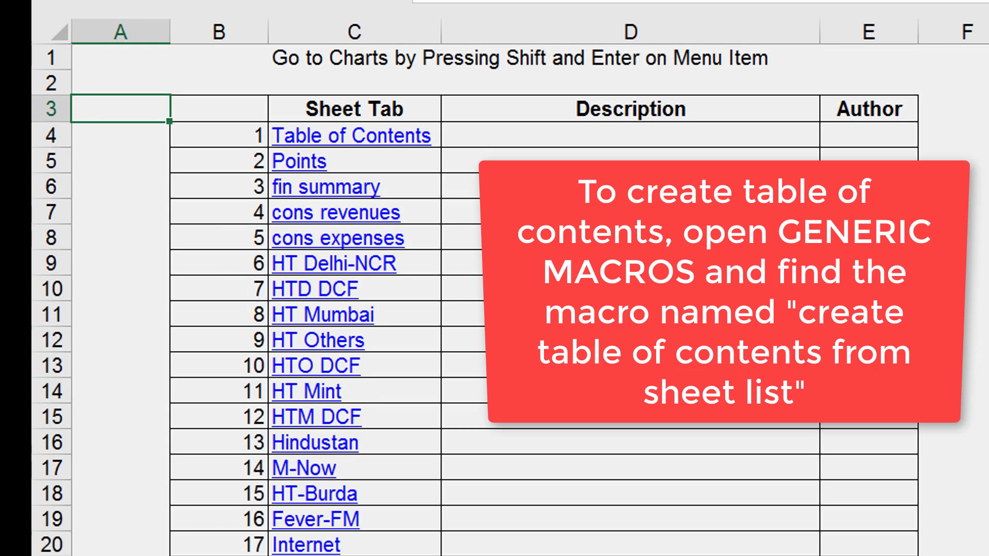
pyautogui.press('Down')
pyautogui.press('Down')
pyautogui.press('Down')
pyautogui.press('Down')
pyautogui.press('Down')
pyautogui.press('Down')
pyautogui.press('Down')
pyautogui.press('Down')
pyautogui.press('Down')
pyautogui.press('Down')
pyautogui.press('Down')
pyautogui.press('Down')
pyautogui.press('Down')
pyautogui.press('Down')
pyautogui.press('Down')
pyautogui.press('Down')
pyautogui.press('Down')
pyautogui.press('Down')
pyautogui.press('Down')
pyautogui.press('Down')
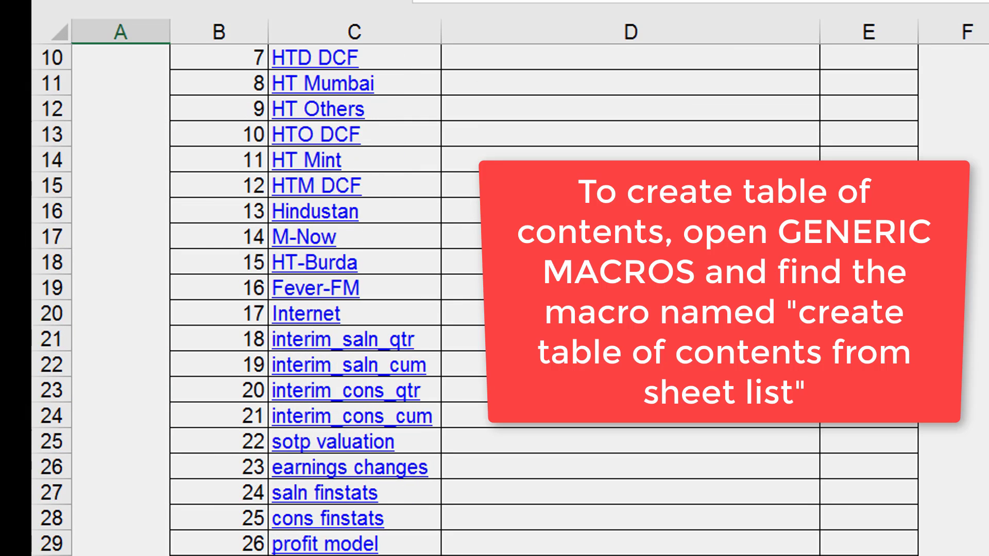
pyautogui.press('Down')
pyautogui.press('Down')
pyautogui.press('Down')
pyautogui.press('Down')
pyautogui.press('Up')
pyautogui.press('Up')
pyautogui.press('Up')
pyautogui.press('Up')
pyautogui.press('Up')
pyautogui.press('Up')
pyautogui.press('Up')
pyautogui.press('Up')
pyautogui.press('Up')
pyautogui.press('Up')
pyautogui.press('Up')
pyautogui.press('Up')
pyautogui.press('Up')
pyautogui.press('Up')
pyautogui.press('Up')
pyautogui.press('Up')
pyautogui.press('Up')
pyautogui.press('Up')
pyautogui.press('Up')
pyautogui.press('Up')
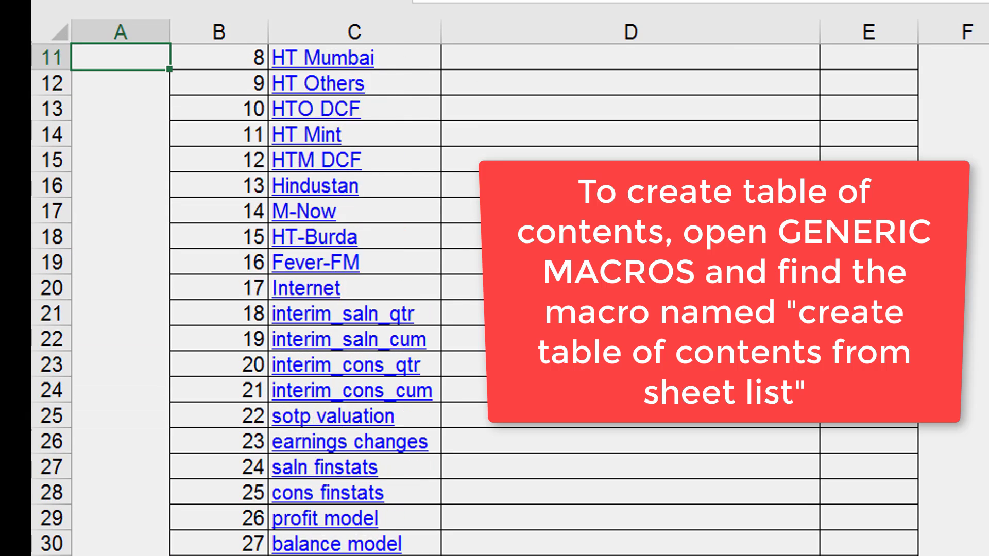
pyautogui.press('Down')
pyautogui.press('Down')
pyautogui.press('Down')
pyautogui.press('Down')
pyautogui.press('Down')
pyautogui.press('Down')
pyautogui.press('Down')
pyautogui.press('Down')
pyautogui.press('Down')
pyautogui.press('Down')
pyautogui.press('Down')
pyautogui.press('Down')
pyautogui.press('Down')
pyautogui.press('Down')
pyautogui.press('Down')
pyautogui.press('Down')
pyautogui.press('Down')
pyautogui.press('Down')
pyautogui.press('Down')
pyautogui.press('Down')
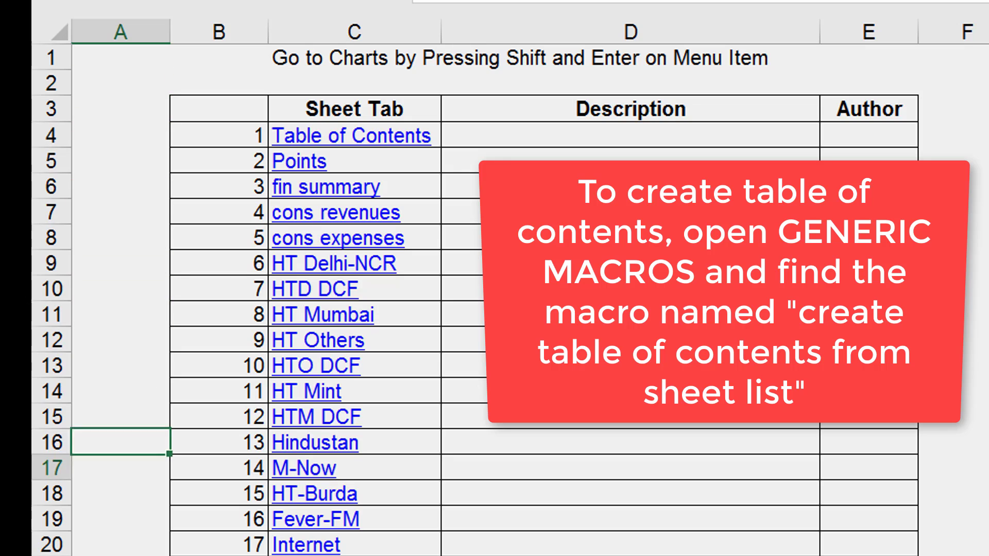
pyautogui.press('Down')
pyautogui.press('Down')
pyautogui.press('Down')
pyautogui.press('Down')
pyautogui.press('Down')
pyautogui.press('Down')
pyautogui.press('Down')
pyautogui.press('Down')
pyautogui.press('Down')
pyautogui.press('Down')
pyautogui.press('Down')
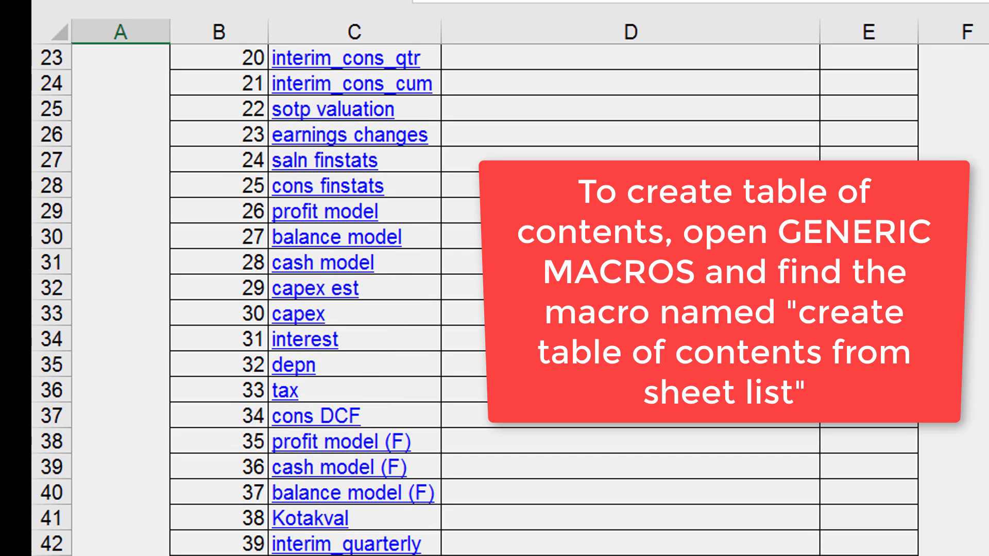
pyautogui.press('Up')
pyautogui.press('Up')
pyautogui.press('Up')
pyautogui.press('Up')
pyautogui.press('Up')
pyautogui.press('Up')
pyautogui.press('Up')
pyautogui.press('Up')
pyautogui.press('Up')
pyautogui.press('Up')
pyautogui.press('Up')
pyautogui.press('Up')
pyautogui.press('Up')
pyautogui.press('Up')
pyautogui.press('Up')
pyautogui.press('Up')
pyautogui.press('Up')
pyautogui.press('Up')
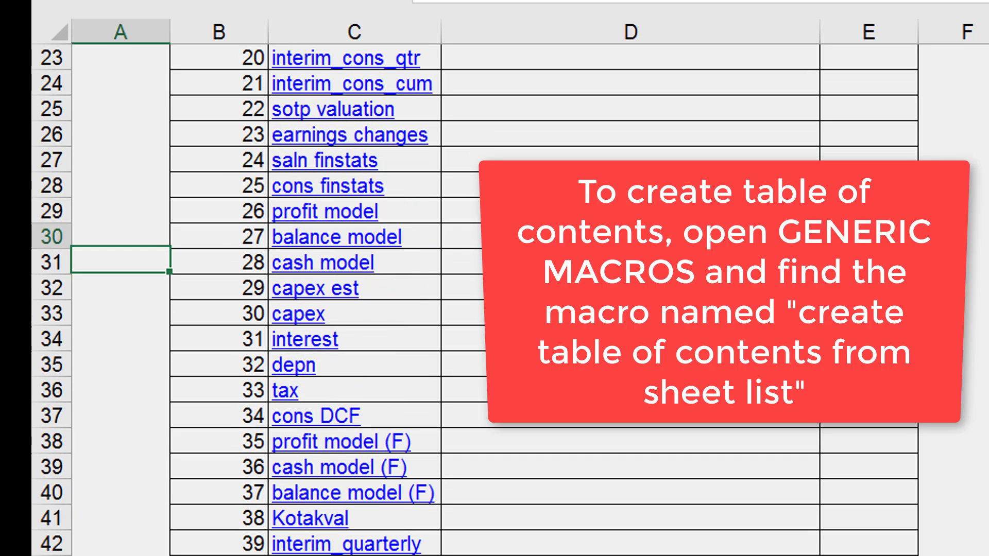
pyautogui.press('Up')
pyautogui.press('Up')
pyautogui.press('Up')
pyautogui.press('Up')
pyautogui.press('Up')
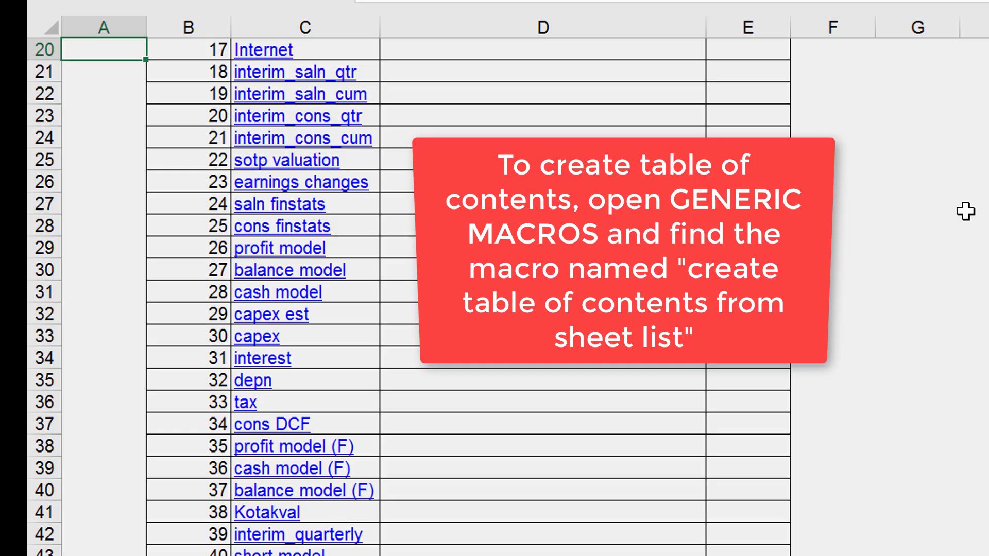
pyautogui.press('Up')
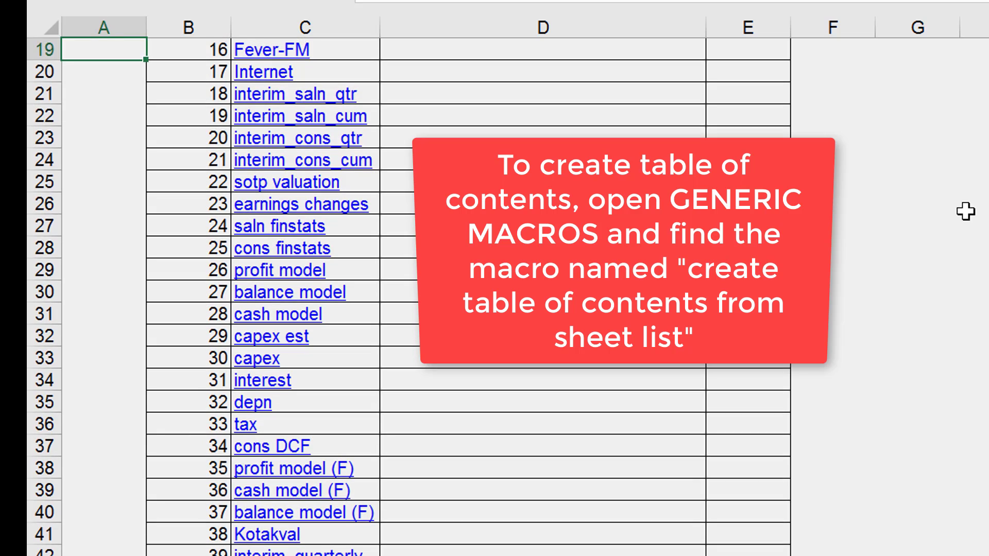
pyautogui.press('Up')
pyautogui.press('Up')
pyautogui.press('Up')
pyautogui.press('Up')
pyautogui.press('Up')
pyautogui.press('Up')
pyautogui.press('Up')
pyautogui.press('Up')
pyautogui.press('Up')
pyautogui.press('Up')
pyautogui.press('Up')
pyautogui.press('Up')
pyautogui.press('Up')
pyautogui.press('Up')
pyautogui.press('Up')
pyautogui.press('Up')
pyautogui.press('Up')
pyautogui.press('Up')
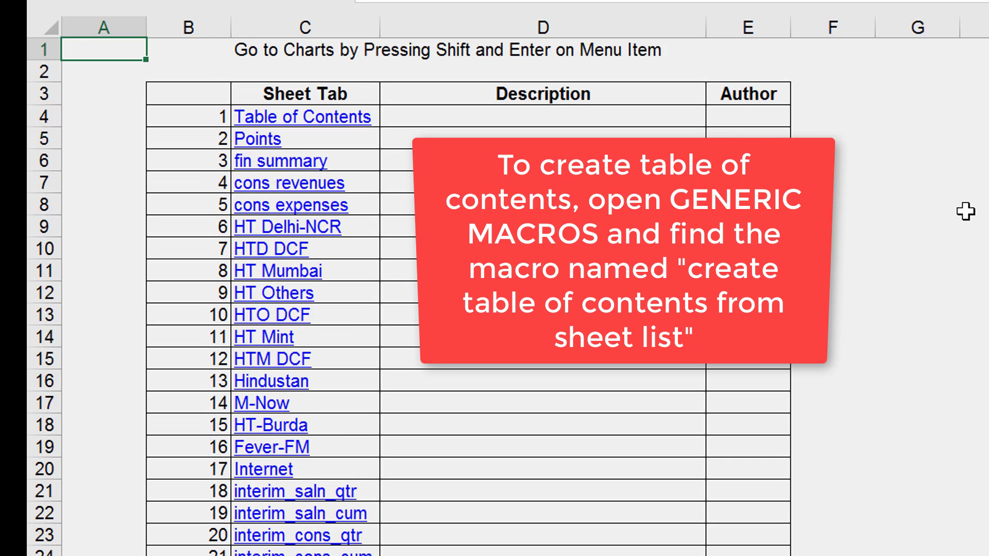
pyautogui.click(952, 296)
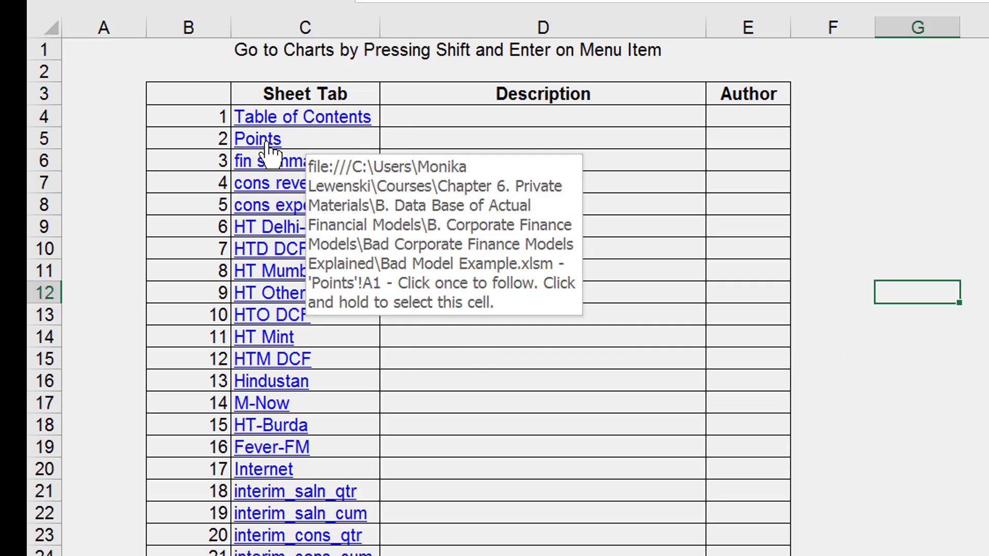
pyautogui.click(961, 360)
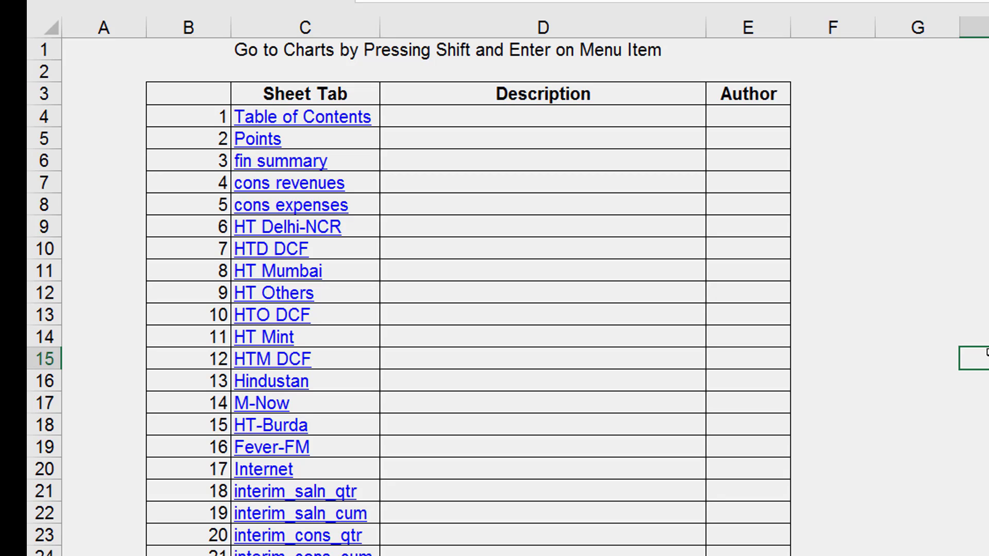
# Go to the Points sheet and select the "First, Look at the last period ROIC" item in cell C5.
pyautogui.hotkey('ctrl', 'pagedown')
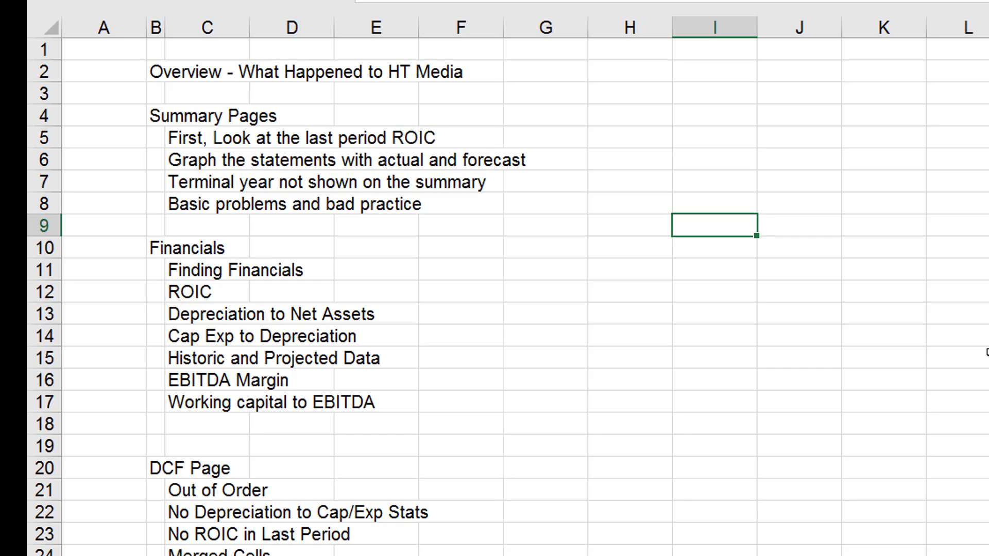
pyautogui.press('Up')
pyautogui.press('Up')
pyautogui.press('Left')
pyautogui.press('Left')
pyautogui.press('Left')
pyautogui.press('Left')
pyautogui.press('Left')
pyautogui.press('Left')
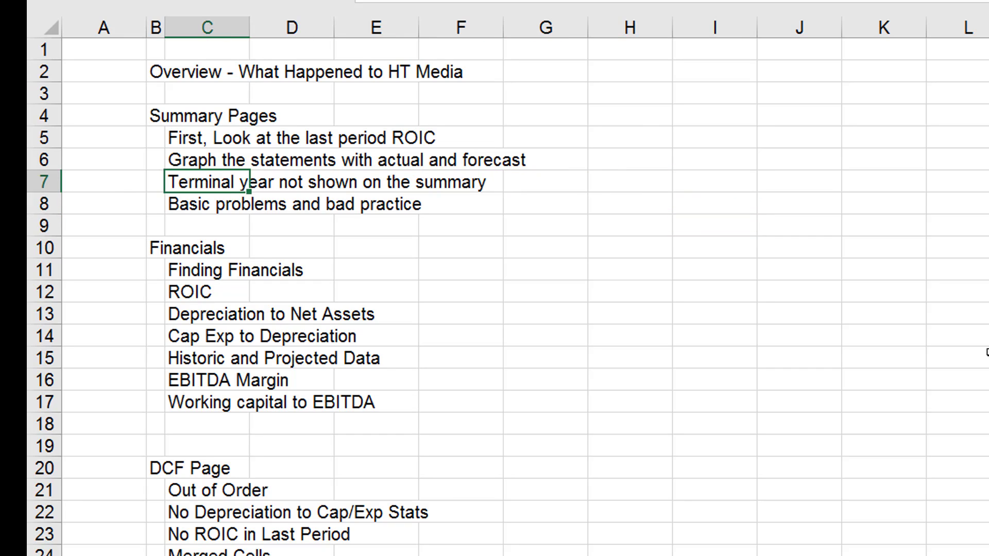
pyautogui.press('Up')
pyautogui.press('Up')
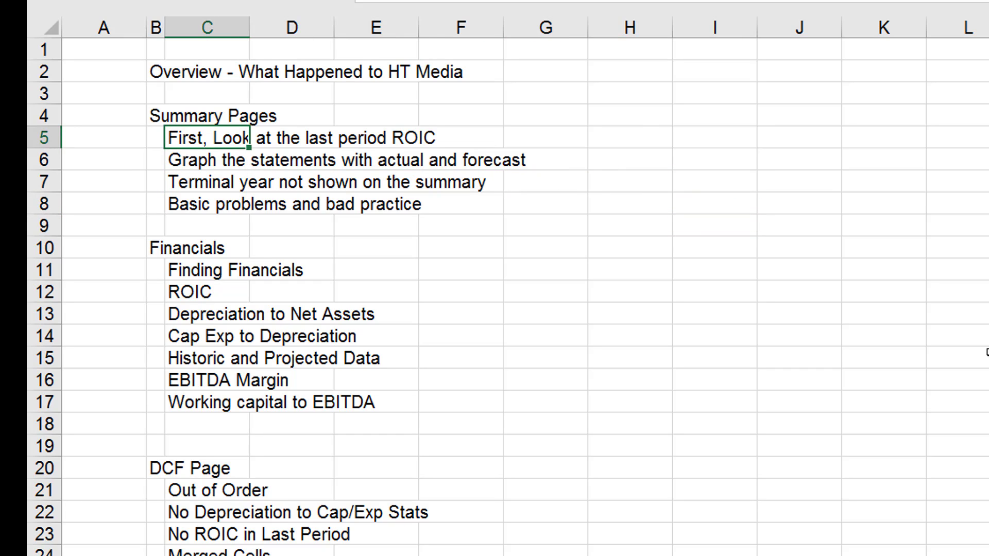
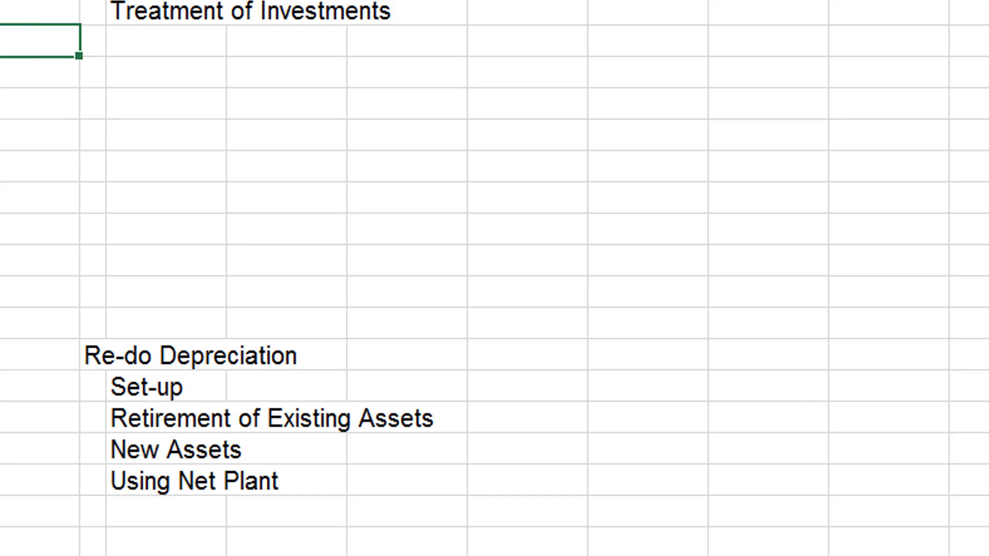
# Delete the surplus blank rows between "Treatment of Investments" and "Re-do Depreciation", leaving a single blank row.
pyautogui.press('Down')
pyautogui.hotkey('shift', 'space')
pyautogui.hotkey('shift', 'Down')
pyautogui.hotkey('shift', 'Down')
pyautogui.hotkey('shift', 'Down')
pyautogui.hotkey('shift', 'Down')
pyautogui.hotkey('shift', 'Down')
pyautogui.hotkey('shift', 'Down')
pyautogui.hotkey('shift', 'Down')
pyautogui.hotkey('shift', 'Down')
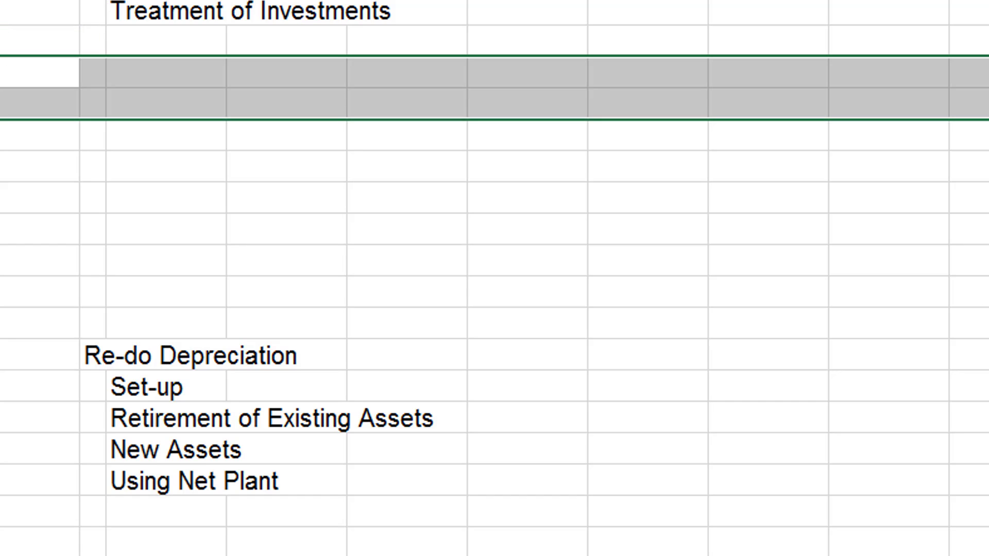
pyautogui.hotkey('shift', 'Up')
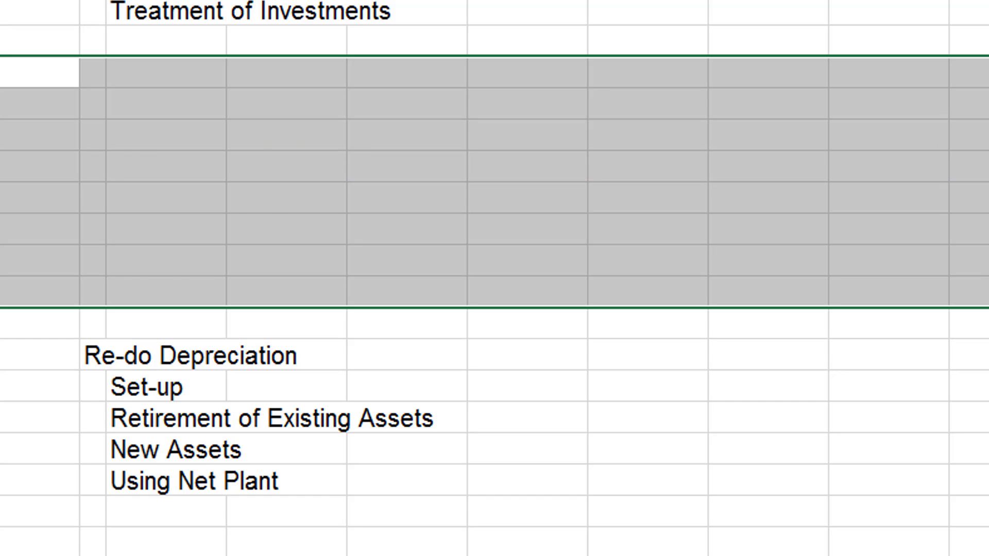
pyautogui.hotkey('ctrl', '-')
pyautogui.press('Up')
pyautogui.hotkey('shift', 'space')
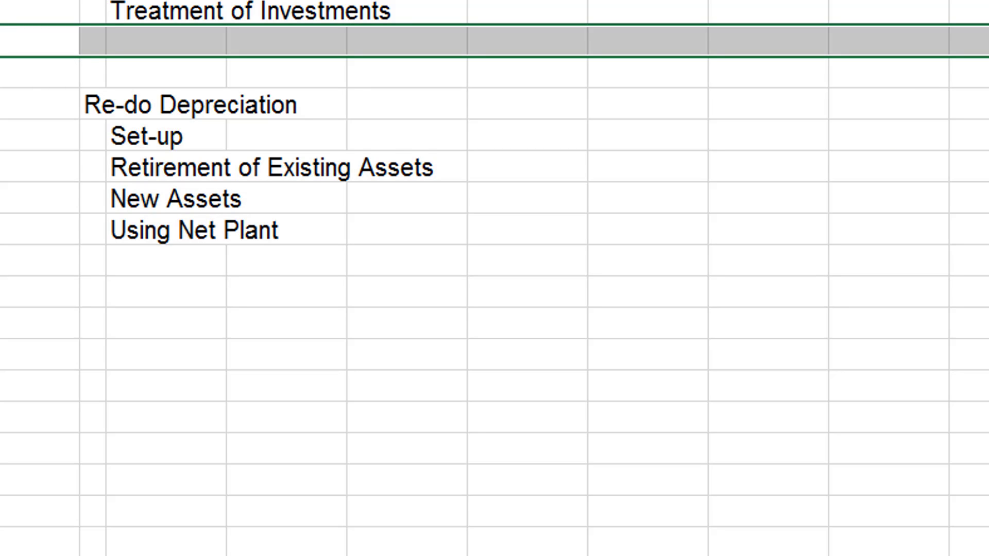
pyautogui.hotkey('ctrl', '-')
# Look back through the Points list from the DCF Page items up to the "Overview - What Happened to HT Media" heading.
pyautogui.press('Up')
pyautogui.press('Up')
pyautogui.press('Up')
pyautogui.press('Up')
pyautogui.press('Up')
pyautogui.press('Up')
pyautogui.press('Up')
pyautogui.press('Up')
pyautogui.press('Up')
pyautogui.press('Up')
pyautogui.press('Up')
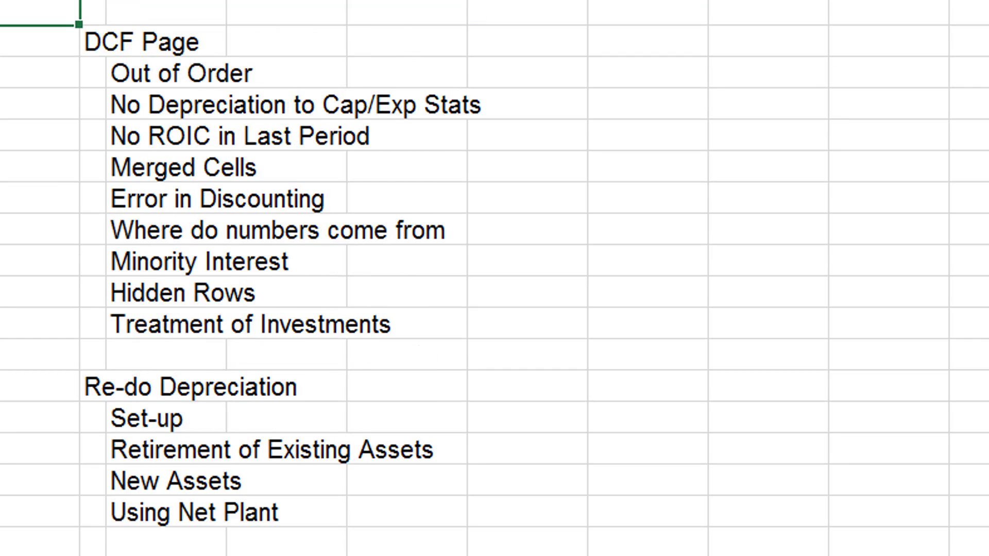
pyautogui.press('Up')
pyautogui.press('Up')
pyautogui.press('Up')
pyautogui.press('Up')
pyautogui.press('Up')
pyautogui.press('Up')
pyautogui.press('Up')
pyautogui.press('Up')
pyautogui.press('Up')
pyautogui.press('Up')
pyautogui.press('Up')
pyautogui.press('Up')
pyautogui.press('Up')
pyautogui.press('Up')
pyautogui.press('Up')
pyautogui.press('Up')
pyautogui.press('Up')
pyautogui.press('Up')
pyautogui.press('Up')
pyautogui.press('Up')
pyautogui.press('Right')
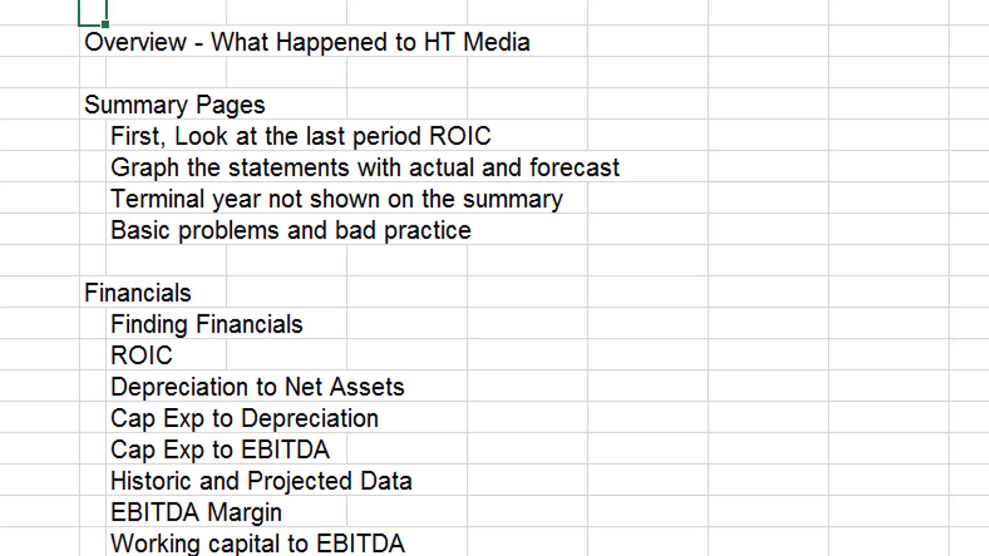
# Go to the fin summary sheet and look through the line items of its Profit model section.
pyautogui.hotkey('ctrl', 'pagedown')
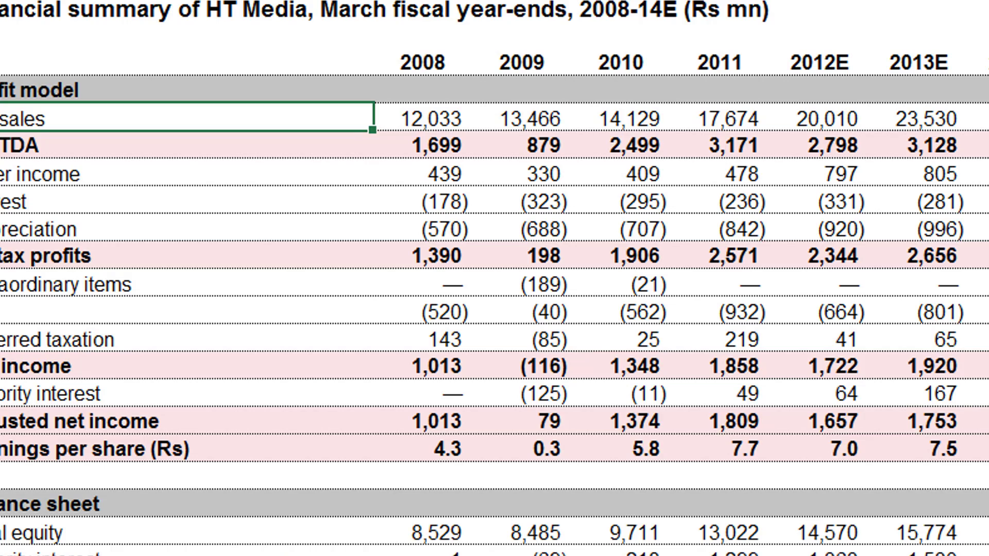
pyautogui.press('Up')
pyautogui.press('Up')
pyautogui.press('Up')
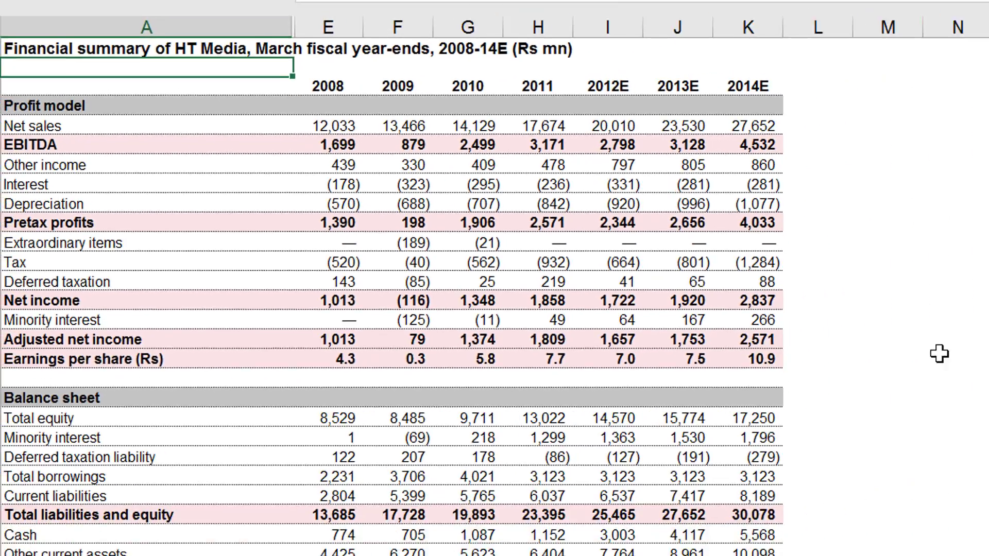
pyautogui.press('Up')
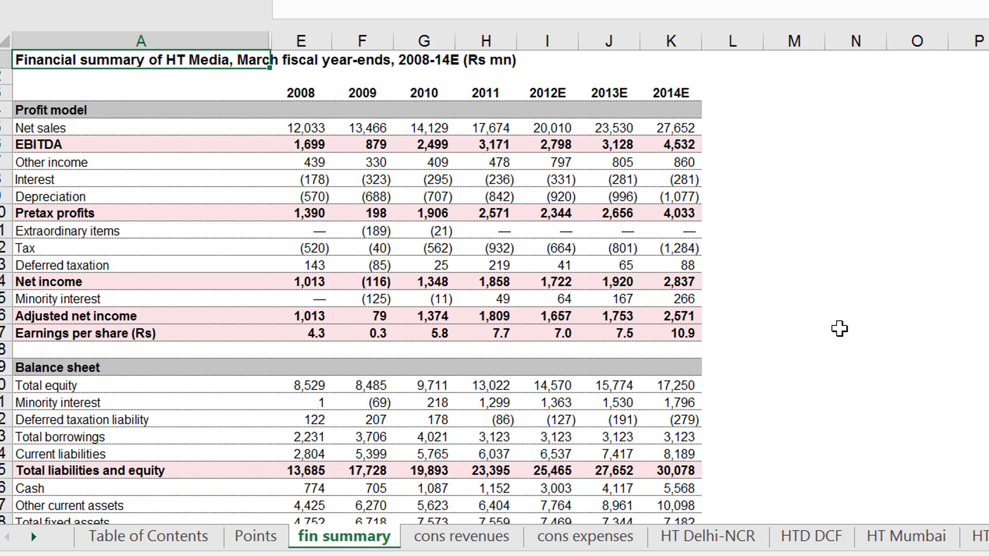
pyautogui.press('Down')
pyautogui.press('Down')
pyautogui.press('Down')
pyautogui.press('Down')
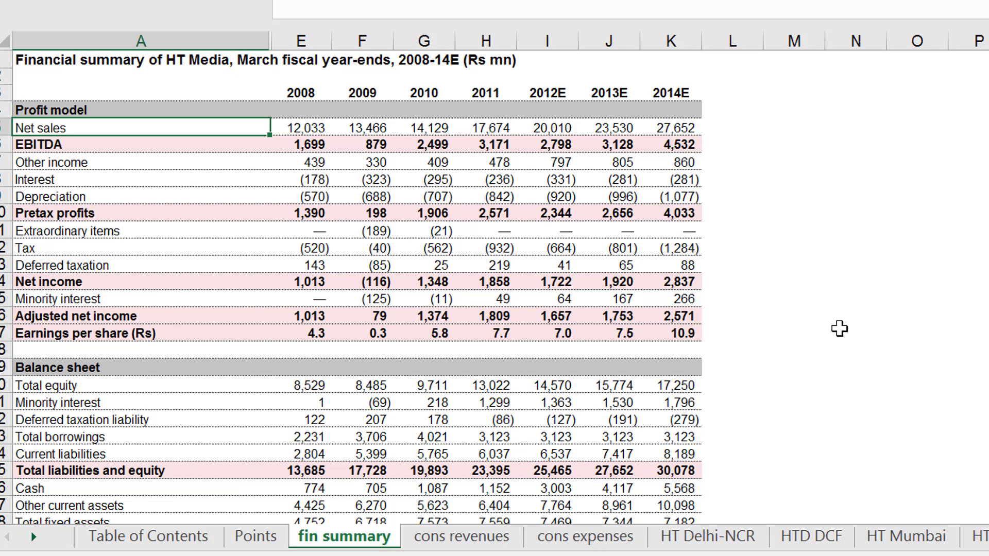
pyautogui.press('Down')
pyautogui.press('Down')
pyautogui.press('Down')
pyautogui.press('Down')
pyautogui.press('Down')
pyautogui.press('Down')
pyautogui.press('Down')
pyautogui.press('Down')
pyautogui.press('Down')
pyautogui.press('Down')
pyautogui.press('Down')
pyautogui.press('Down')
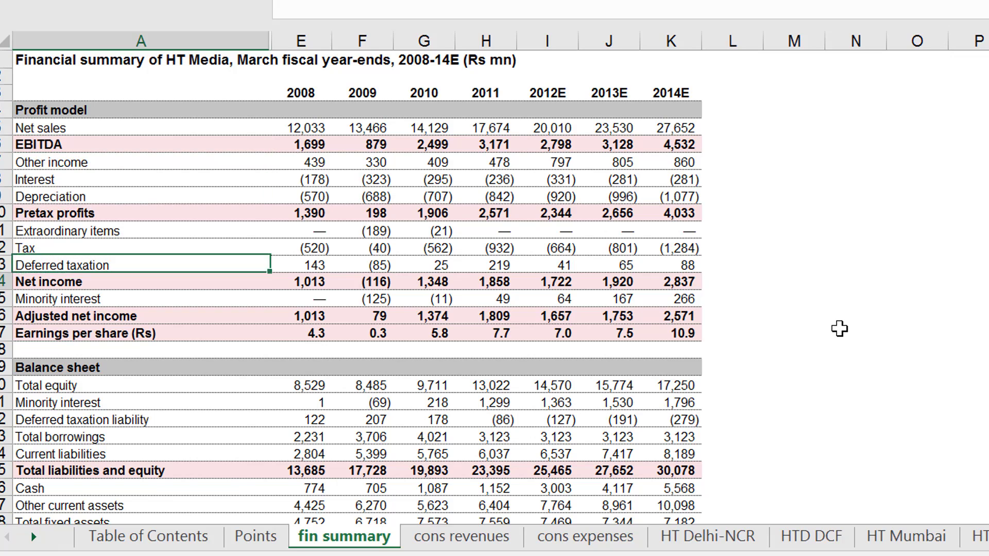
pyautogui.press('Up')
pyautogui.press('Up')
pyautogui.press('Up')
pyautogui.press('Up')
pyautogui.press('Up')
pyautogui.press('Up')
pyautogui.press('Up')
pyautogui.press('Up')
pyautogui.press('Up')
pyautogui.press('Up')
pyautogui.press('Up')
pyautogui.press('Up')
pyautogui.press('Up')
pyautogui.press('Up')
pyautogui.press('Up')
pyautogui.press('Up')
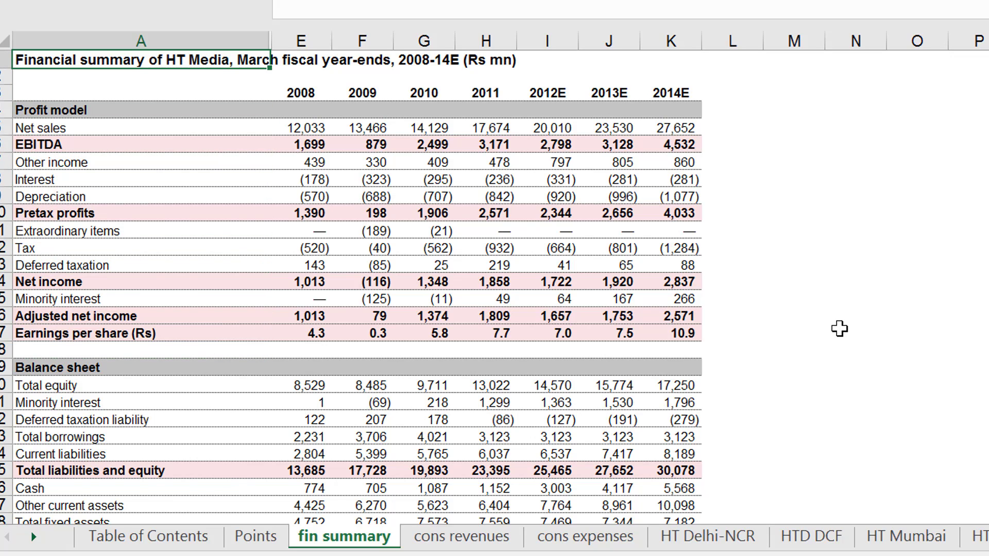
# Examine the year headings of the financial summary to tell historic years from the estimated ones.
pyautogui.press('Down')
pyautogui.press('Down')
pyautogui.press('Right')
pyautogui.press('Right')
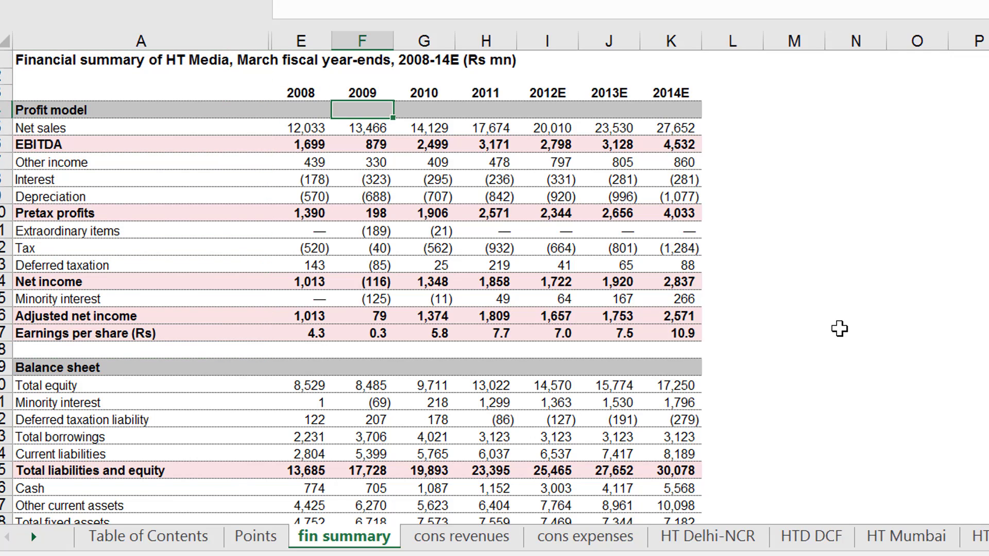
pyautogui.press('Right')
pyautogui.press('Right')
pyautogui.press('Right')
pyautogui.press('Right')
pyautogui.press('Right')
pyautogui.press('Left')
pyautogui.press('Left')
pyautogui.press('Left')
pyautogui.press('Left')
pyautogui.press('Left')
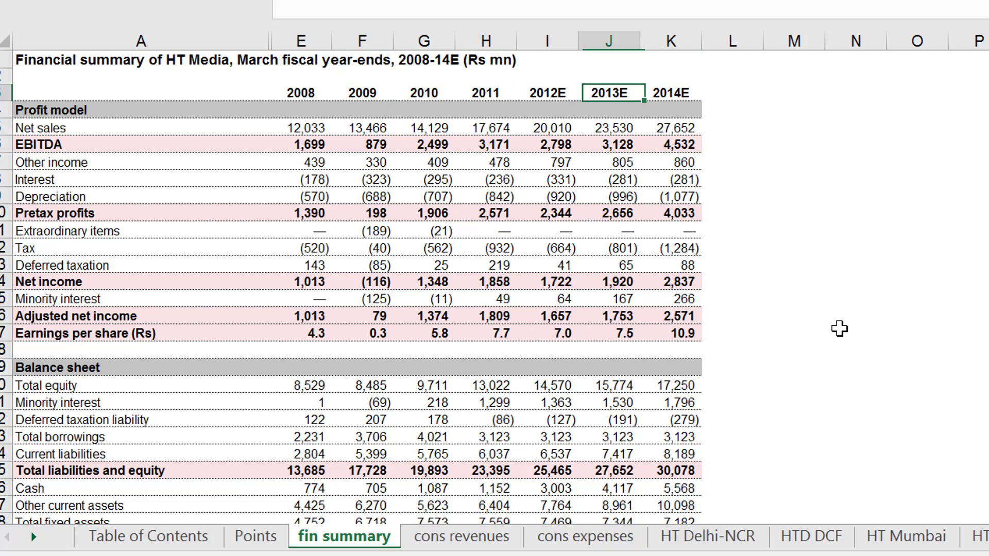
pyautogui.press('Left')
# Follow the EBITDA row from 2008 to 2014E, comparing 2011 with 2012E.
pyautogui.press('Down')
pyautogui.press('Down')
pyautogui.press('Down')
pyautogui.press('Down')
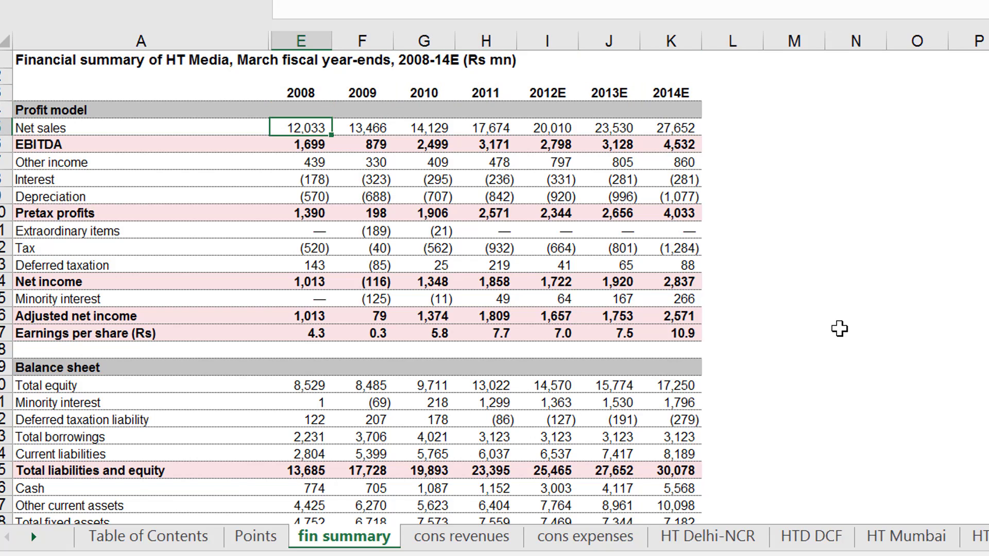
pyautogui.press('Up')
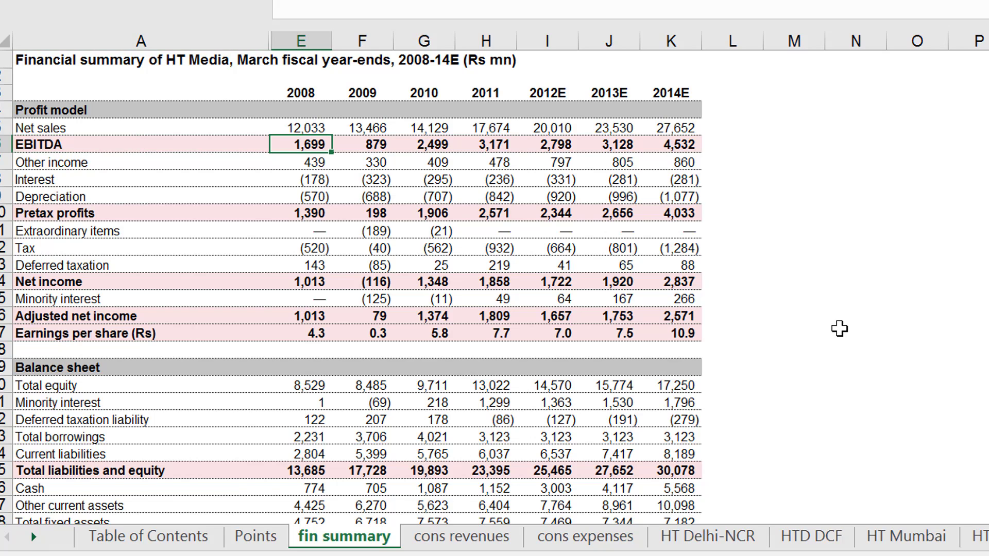
pyautogui.press('Right')
pyautogui.press('Right')
pyautogui.press('Right')
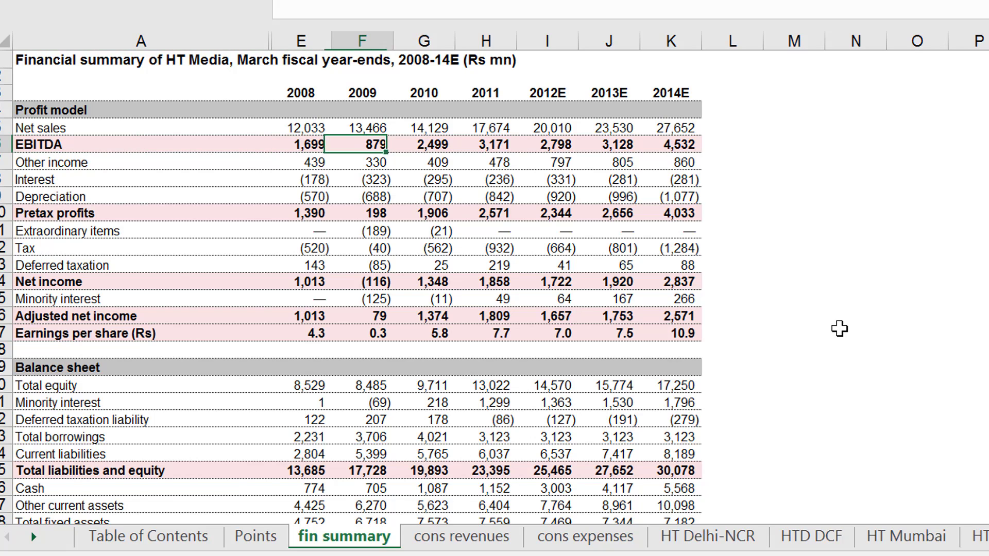
pyautogui.press('Right')
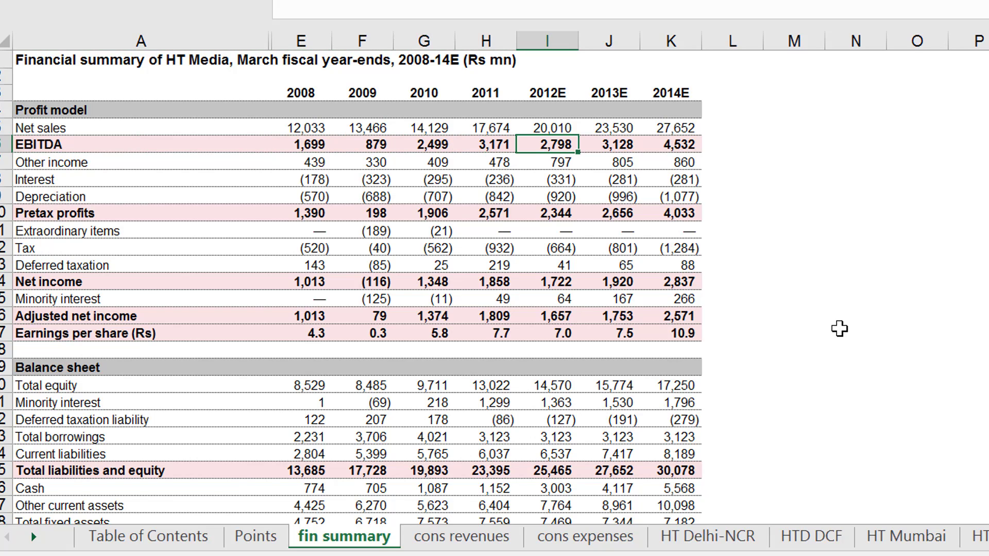
pyautogui.press('Left')
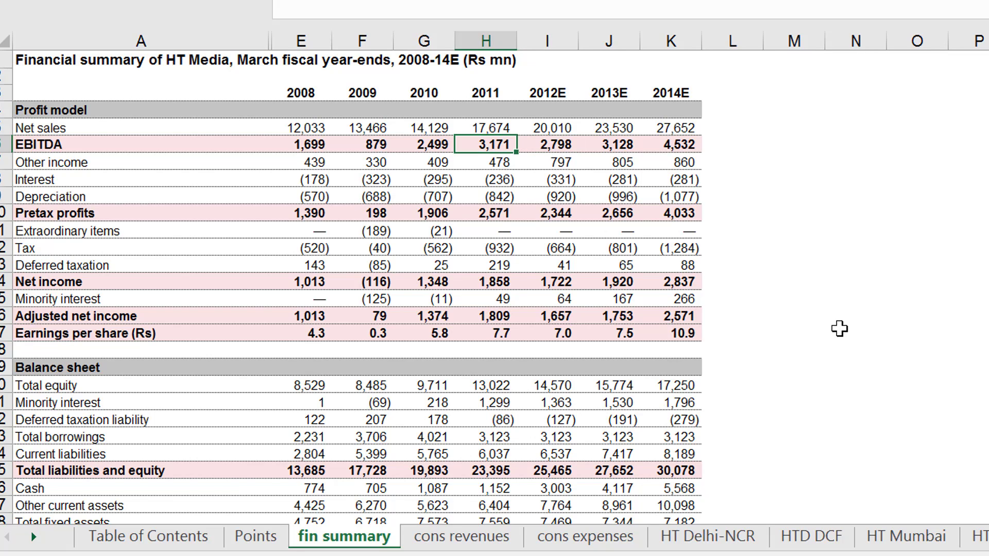
pyautogui.press('Right')
pyautogui.press('Left')
pyautogui.press('Right')
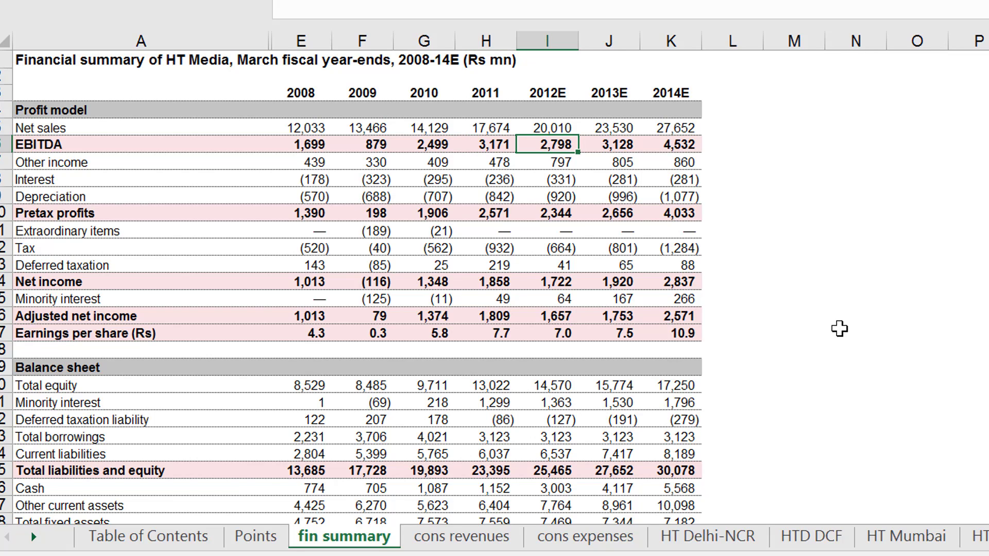
pyautogui.press('Right')
pyautogui.press('Right')
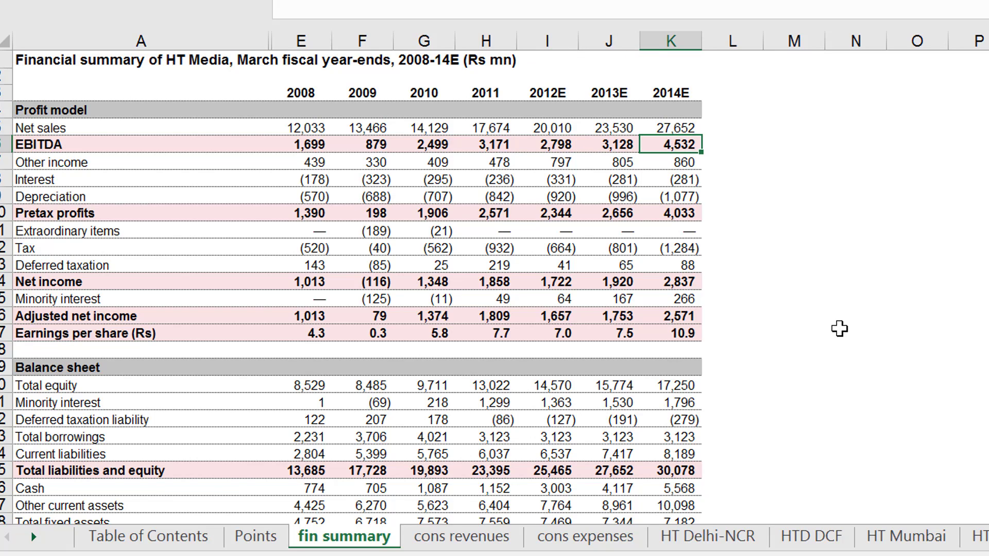
# Compare the 2014E EBITDA with the historic years in the same row.
pyautogui.press('Left')
pyautogui.press('Left')
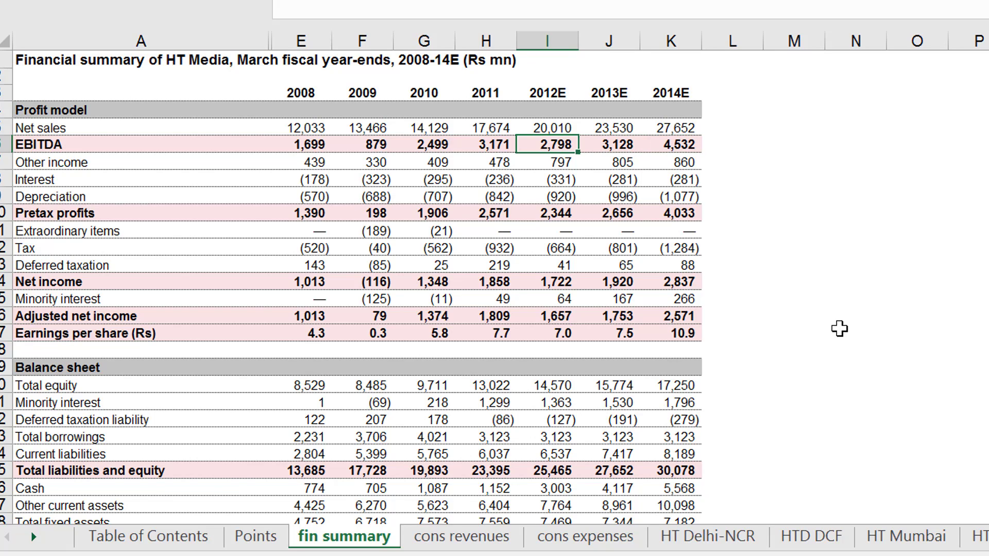
pyautogui.press('Left')
pyautogui.press('Left')
pyautogui.press('Left')
pyautogui.press('Left')
pyautogui.press('Right')
pyautogui.press('Right')
pyautogui.press('Right')
pyautogui.press('Right')
pyautogui.press('Right')
pyautogui.press('Right')
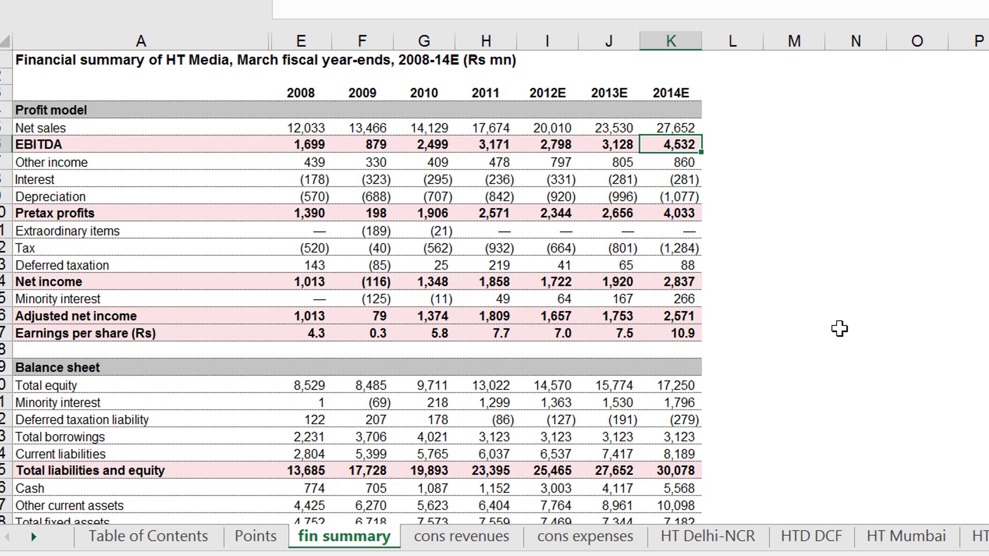
# Look down the summary through the balance sheet and free cash flow to the Ratios (%) section.
pyautogui.press('Down')
pyautogui.press('Down')
pyautogui.press('Down')
pyautogui.press('Down')
pyautogui.press('Down')
pyautogui.press('Down')
pyautogui.press('Down')
pyautogui.press('Down')
pyautogui.press('Down')
pyautogui.press('Down')
pyautogui.press('Down')
pyautogui.press('Down')
pyautogui.press('Down')
pyautogui.press('Down')
pyautogui.press('Down')
pyautogui.press('Down')
pyautogui.press('Down')
pyautogui.press('Down')
pyautogui.press('Down')
pyautogui.press('Down')
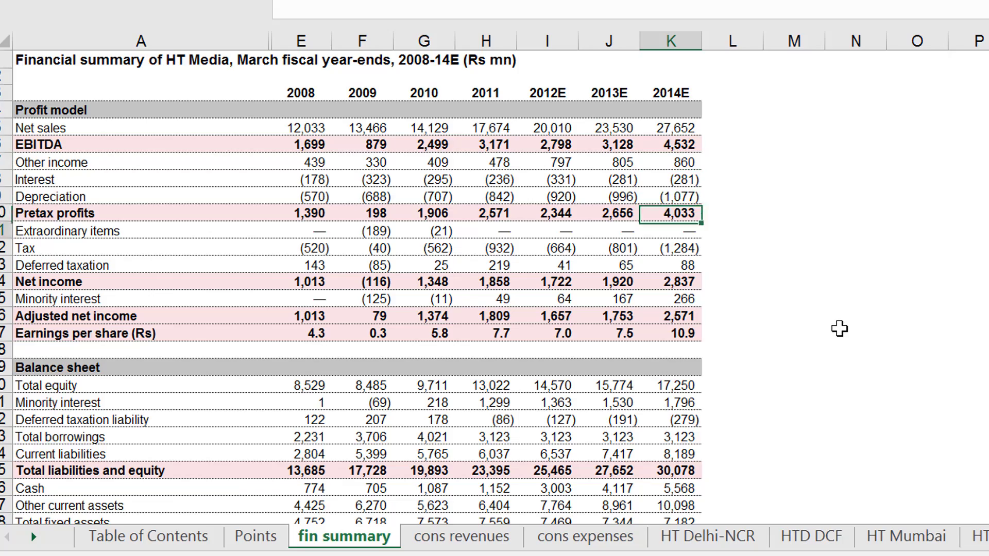
pyautogui.press('Down')
pyautogui.press('Down')
pyautogui.press('Down')
pyautogui.press('Down')
pyautogui.press('Down')
pyautogui.press('Down')
pyautogui.press('Down')
pyautogui.press('Down')
pyautogui.press('Down')
pyautogui.press('Down')
pyautogui.press('Down')
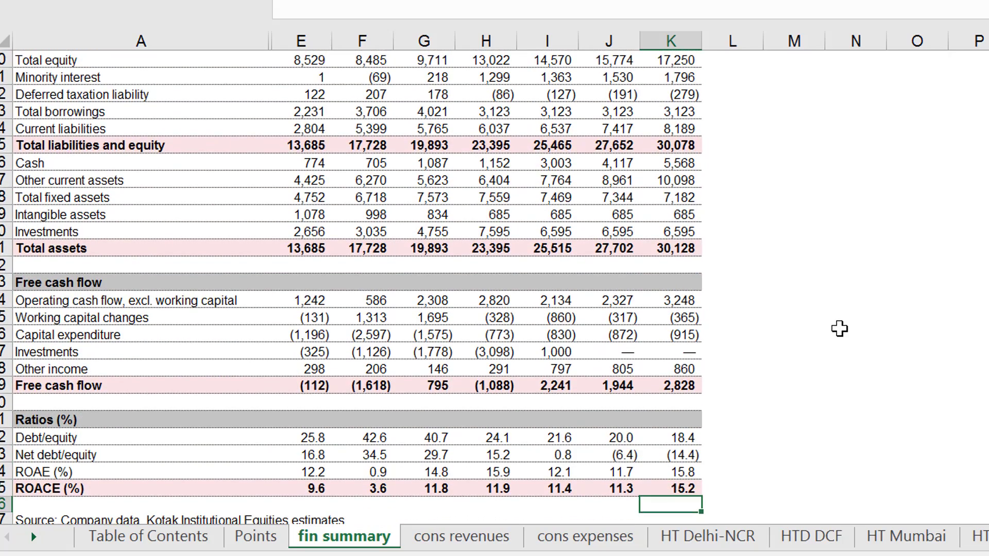
pyautogui.press('Left')
pyautogui.press('Left')
pyautogui.press('Down')
pyautogui.press('Down')
pyautogui.press('Down')
pyautogui.press('Down')
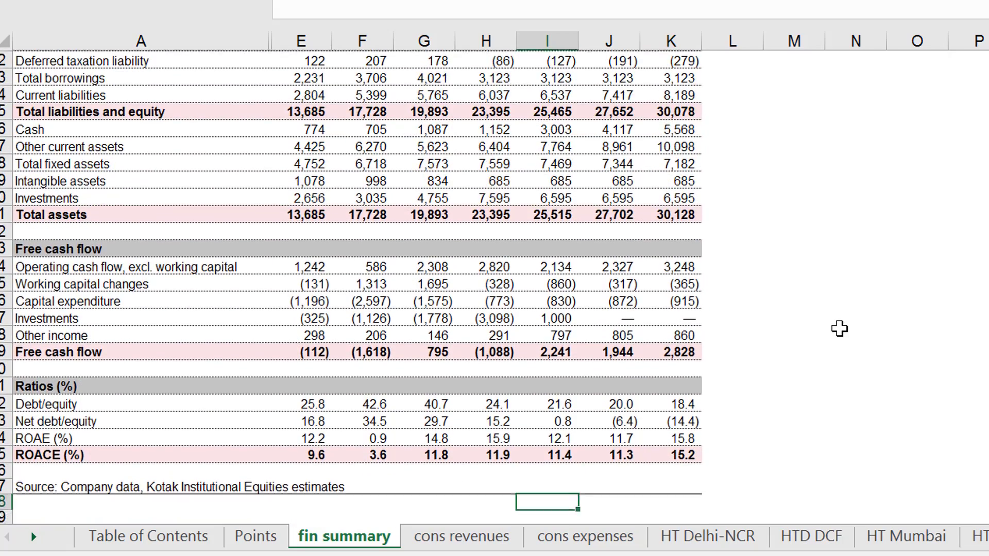
# Chart the ROACE (%) row, from its label through 2014E, on a separate chart sheet.
pyautogui.press('Up')
pyautogui.press('Up')
pyautogui.press('Up')
pyautogui.press('Left')
pyautogui.press('Left')
pyautogui.press('Up')
pyautogui.press('Left')
pyautogui.press('Left')
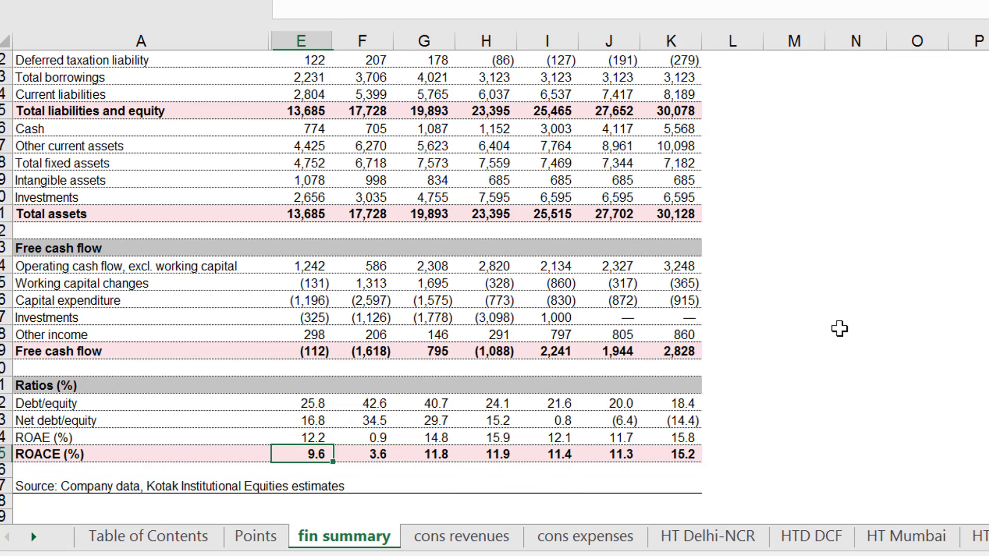
pyautogui.press('Left')
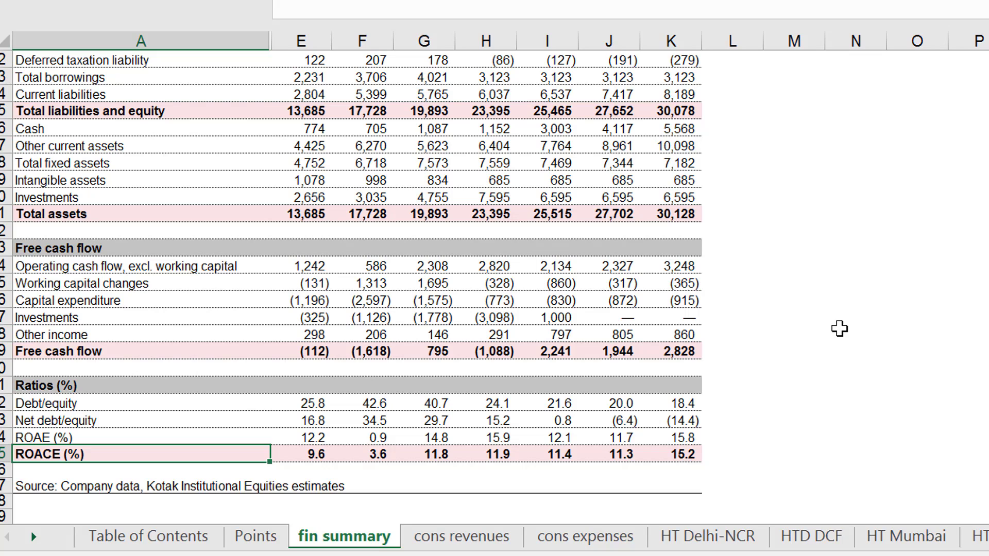
pyautogui.hotkey('shift', 'Right')
pyautogui.hotkey('shift', 'Right')
pyautogui.hotkey('shift', 'Right')
pyautogui.hotkey('shift', 'Right')
pyautogui.hotkey('shift', 'Right')
pyautogui.hotkey('shift', 'Right')
pyautogui.hotkey('shift', 'Right')
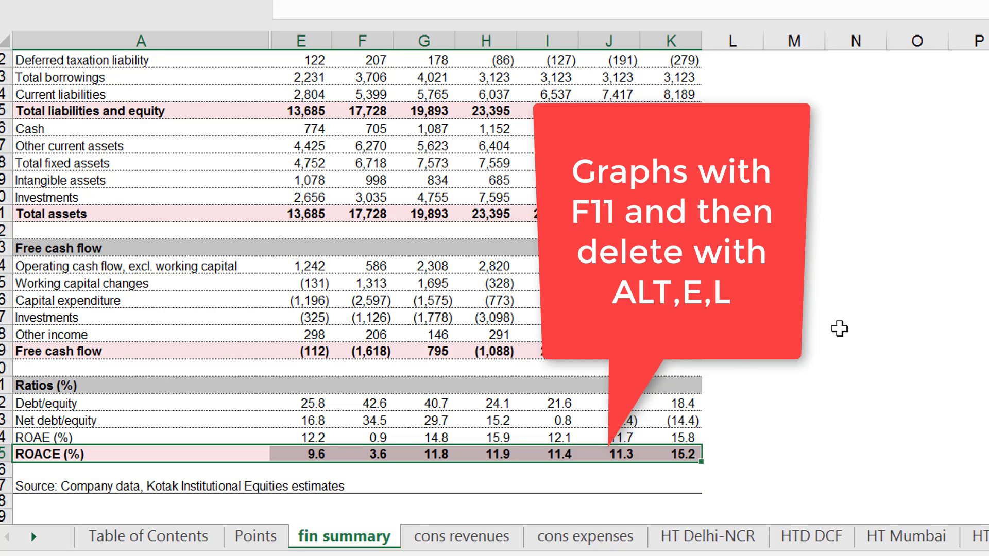
pyautogui.press('F11')
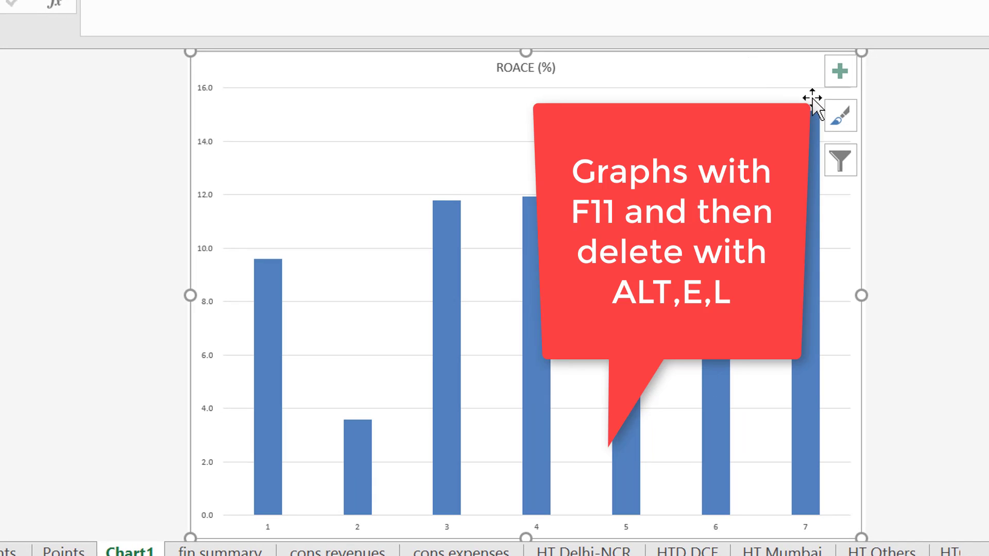
# Delete the ROACE chart sheet and return to the Profit model section of the fin summary sheet.
pyautogui.hotkey('alt', 'e')
pyautogui.press('l')
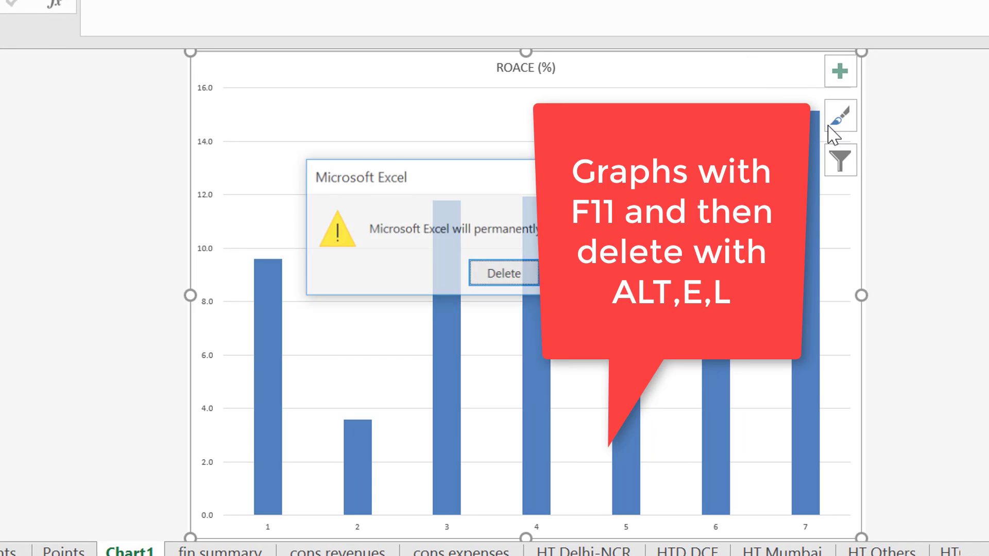
pyautogui.press('Return')
pyautogui.press('Up')
pyautogui.press('Up')
pyautogui.press('Up')
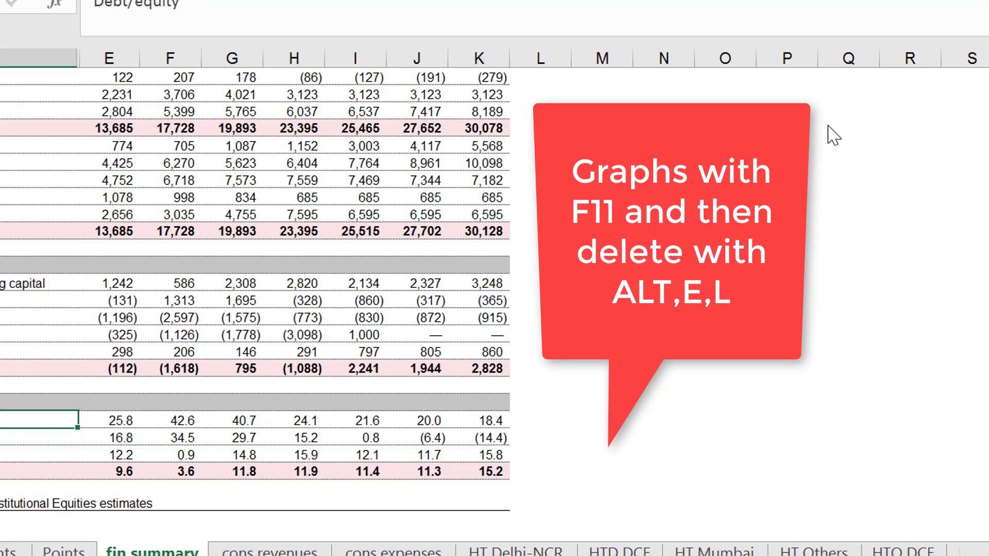
pyautogui.press('pageup')
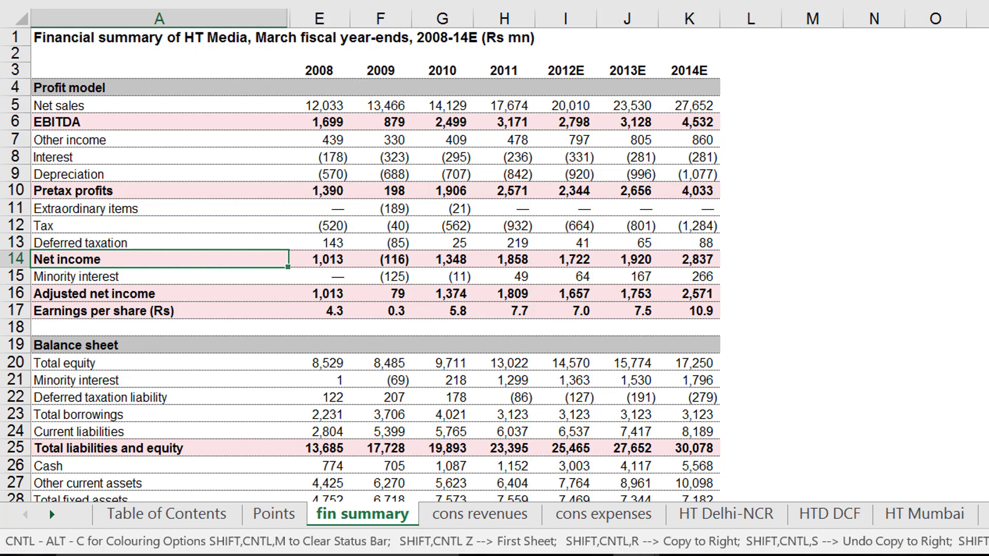
# Go to the cons revenues sheet and examine the actual figures under Print advertising revenues, starting with 2007.
pyautogui.hotkey('ctrl', 'pagedown')
pyautogui.press('Up')
pyautogui.press('Up')
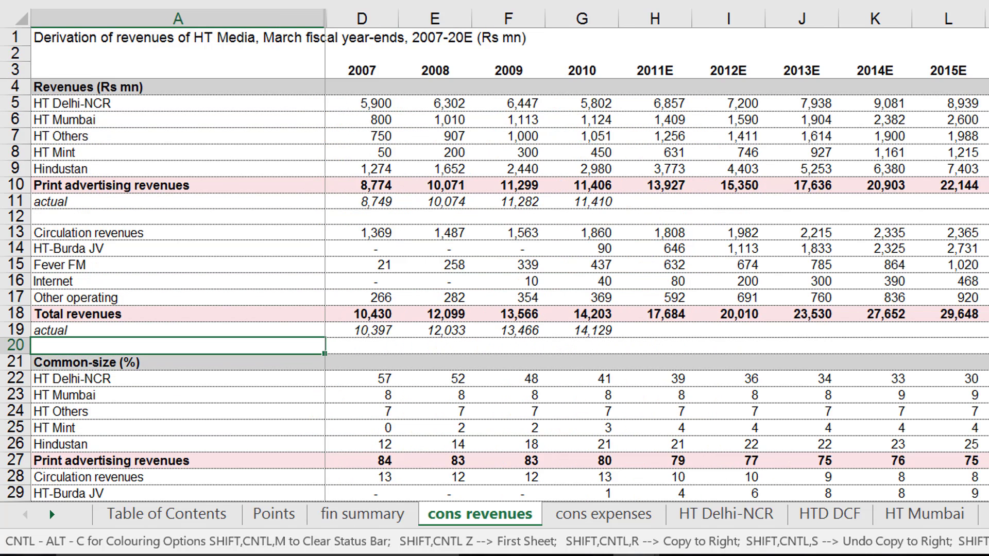
pyautogui.press('Up')
pyautogui.press('Up')
pyautogui.press('Up')
pyautogui.press('Up')
pyautogui.press('Up')
pyautogui.press('Up')
pyautogui.press('Up')
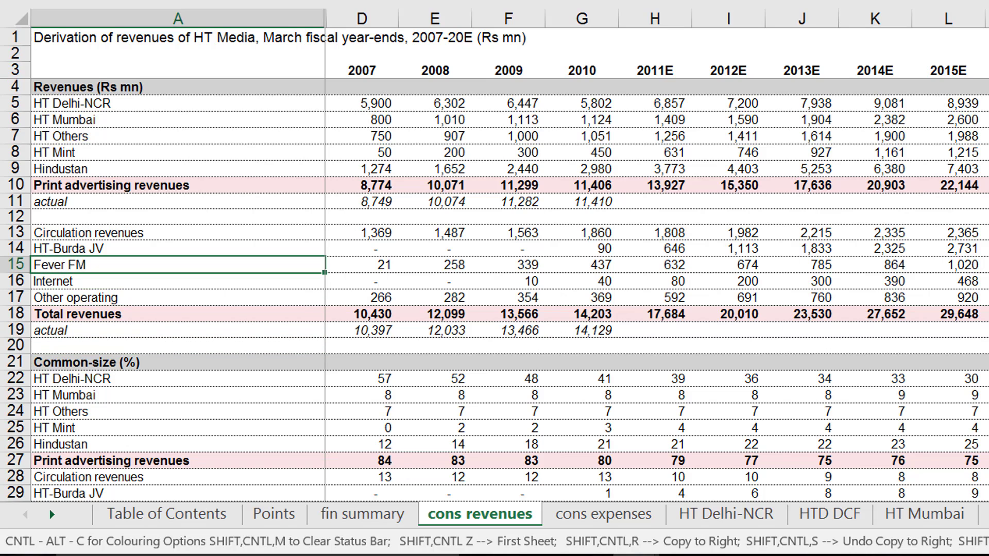
pyautogui.press('Up')
pyautogui.press('Up')
pyautogui.press('Right')
pyautogui.press('Right')
pyautogui.press('Right')
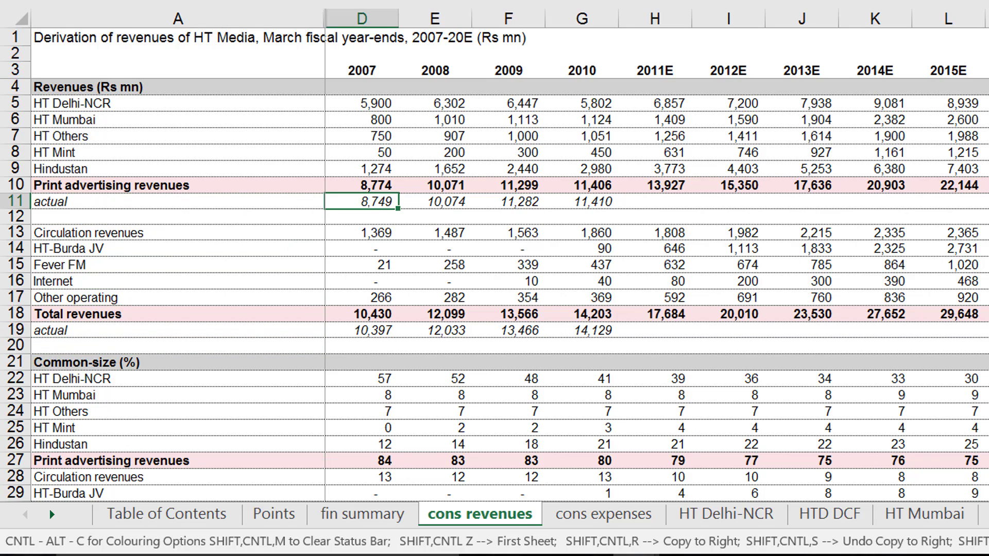
# Check the 2010 actual print advertising figure, and look through the segment and DCF sheets as far as Fever-FM.
pyautogui.press('Right')
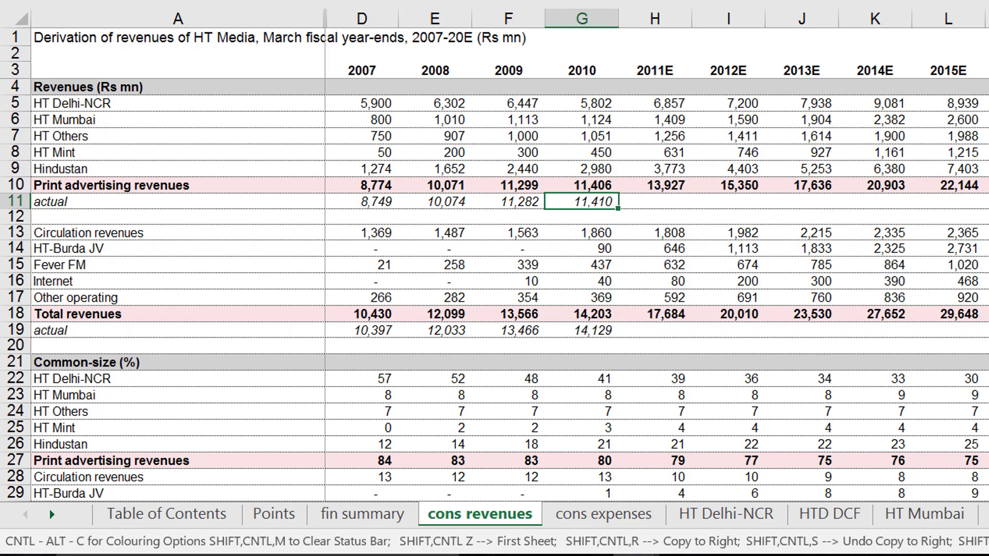
pyautogui.hotkey('ctrl', 'pagedown')
pyautogui.hotkey('ctrl', 'pagedown')
pyautogui.hotkey('ctrl', 'pagedown')
pyautogui.hotkey('ctrl', 'pagedown')
pyautogui.hotkey('ctrl', 'pagedown')
pyautogui.hotkey('ctrl', 'pagedown')
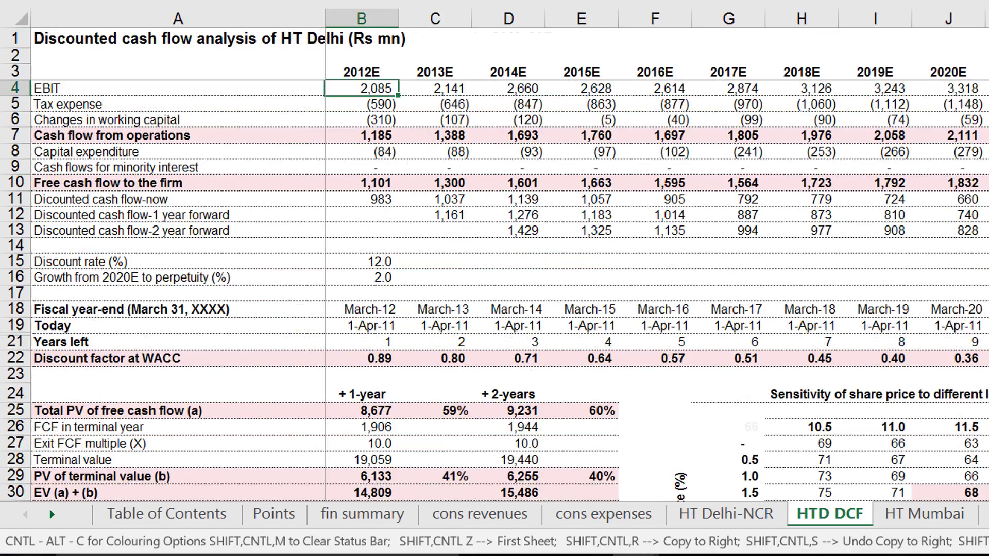
pyautogui.hotkey('ctrl', 'pagedown')
pyautogui.hotkey('ctrl', 'pagedown')
pyautogui.hotkey('ctrl', 'pagedown')
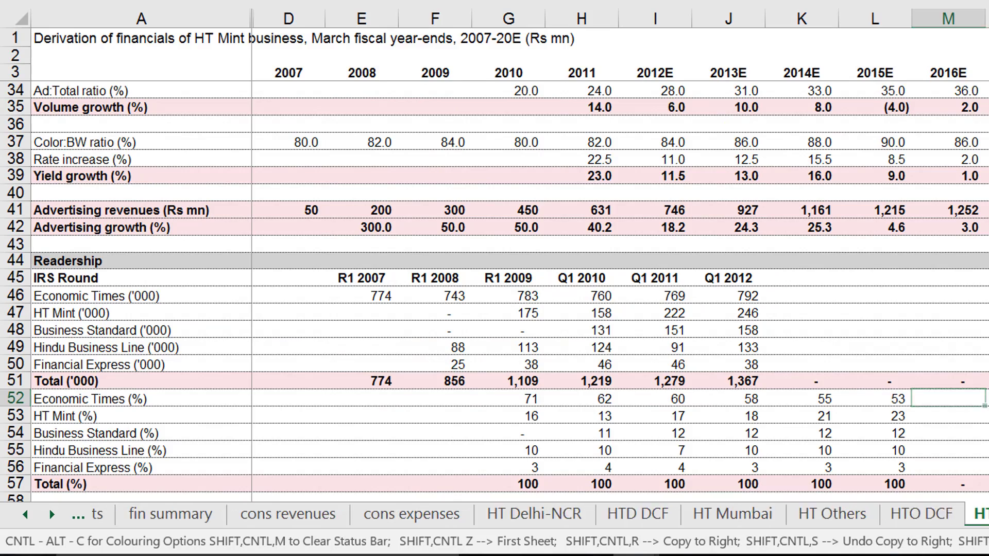
pyautogui.hotkey('ctrl', 'pagedown')
pyautogui.hotkey('ctrl', 'pagedown')
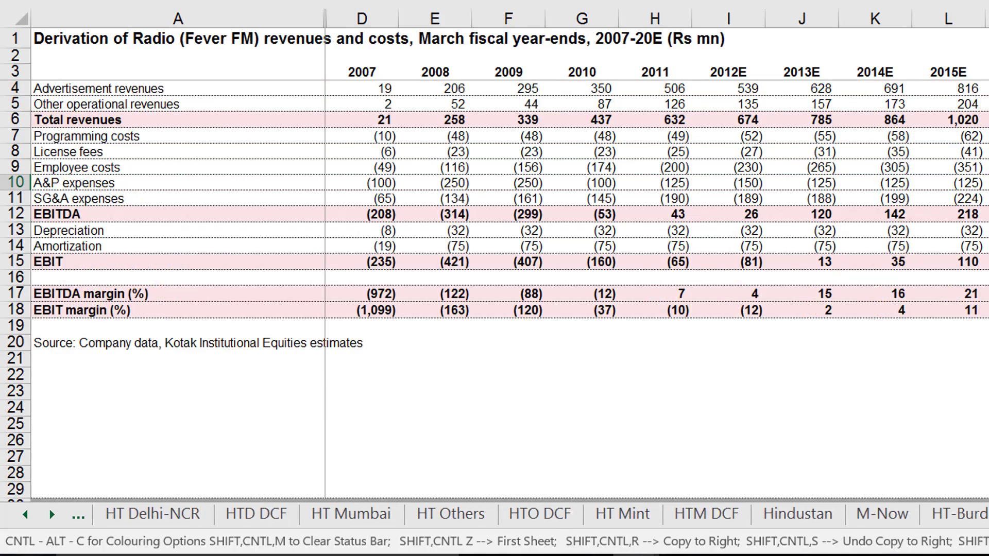
# Look through the interim results, SOTP valuation, standalone and consolidated statements, and profit model sheets as far as the balance sheet.
pyautogui.hotkey('ctrl', 'pagedown')
pyautogui.hotkey('ctrl', 'pagedown')
pyautogui.hotkey('ctrl', 'pagedown')
pyautogui.hotkey('ctrl', 'pagedown')
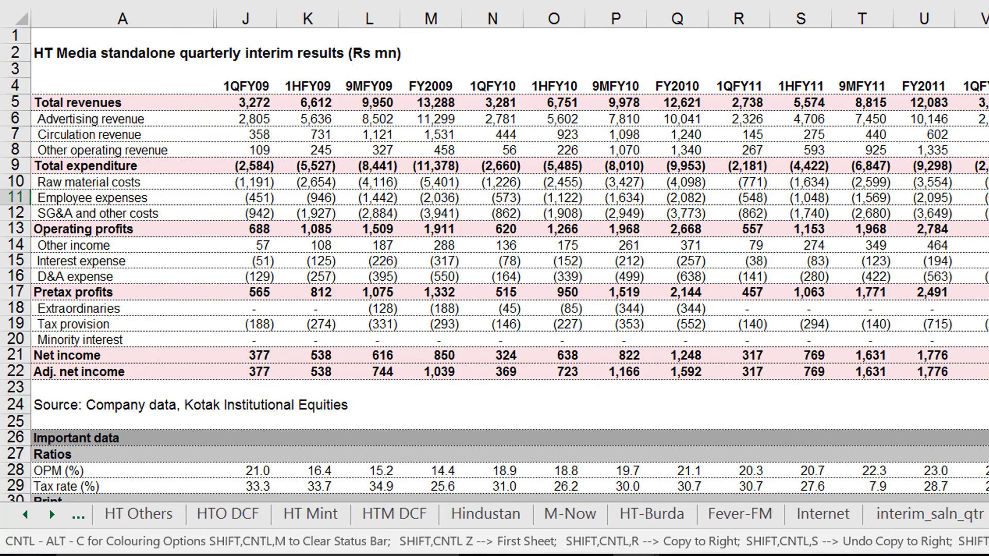
pyautogui.hotkey('ctrl', 'pagedown')
pyautogui.hotkey('ctrl', 'pagedown')
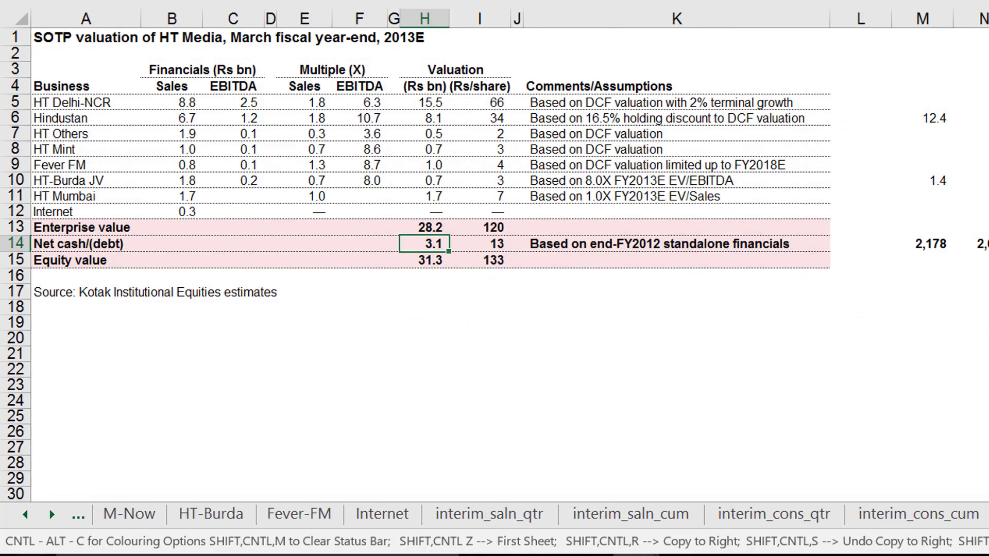
pyautogui.hotkey('ctrl', 'pagedown')
pyautogui.hotkey('ctrl', 'pagedown')
pyautogui.hotkey('ctrl', 'pagedown')
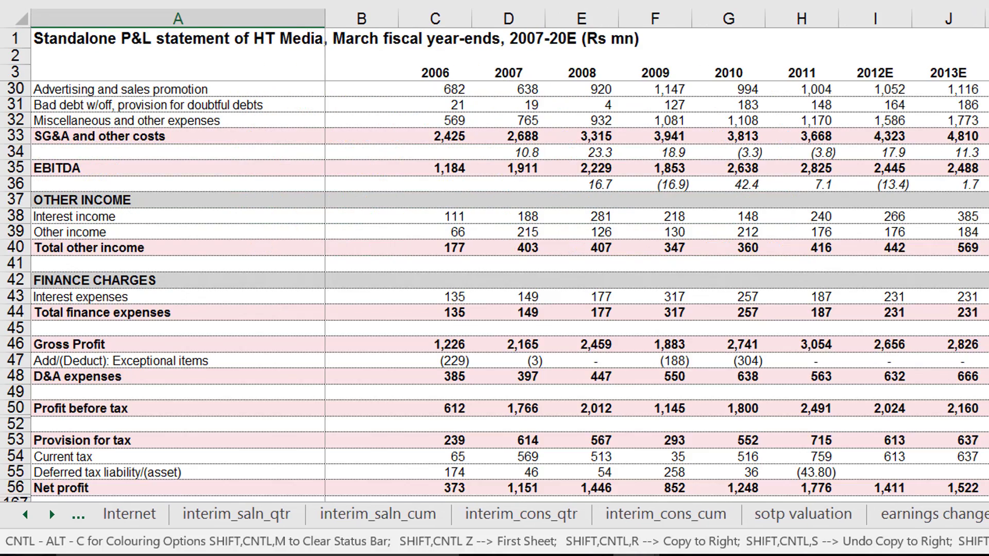
pyautogui.hotkey('ctrl', 'pagedown')
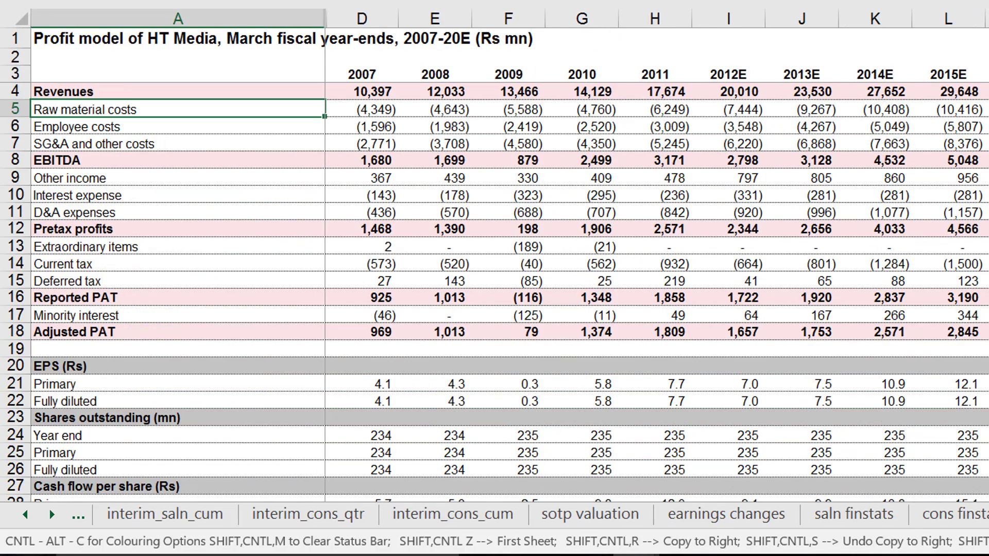
pyautogui.hotkey('ctrl', 'pageup')
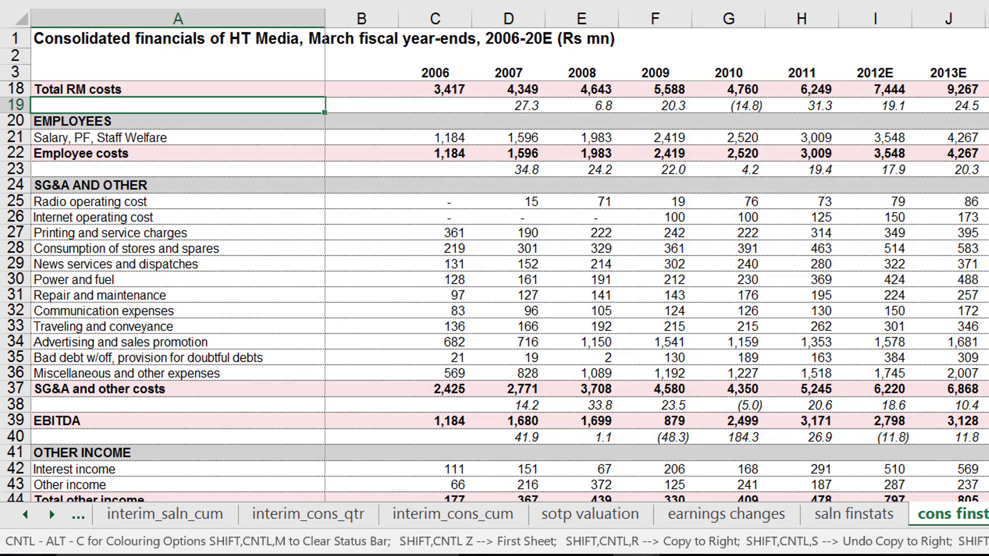
pyautogui.hotkey('ctrl', 'pagedown')
pyautogui.hotkey('ctrl', 'pagedown')
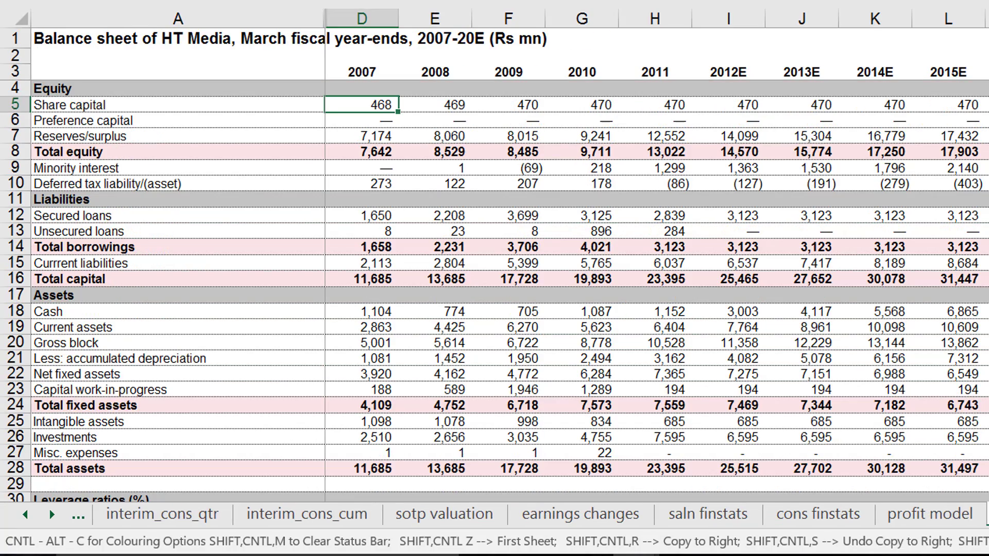
# Colour the cons finstats sheet tab blue and the profit model sheet tab green.
pyautogui.hotkey('ctrl', 'pageup')
pyautogui.hotkey('ctrl', 'pageup')
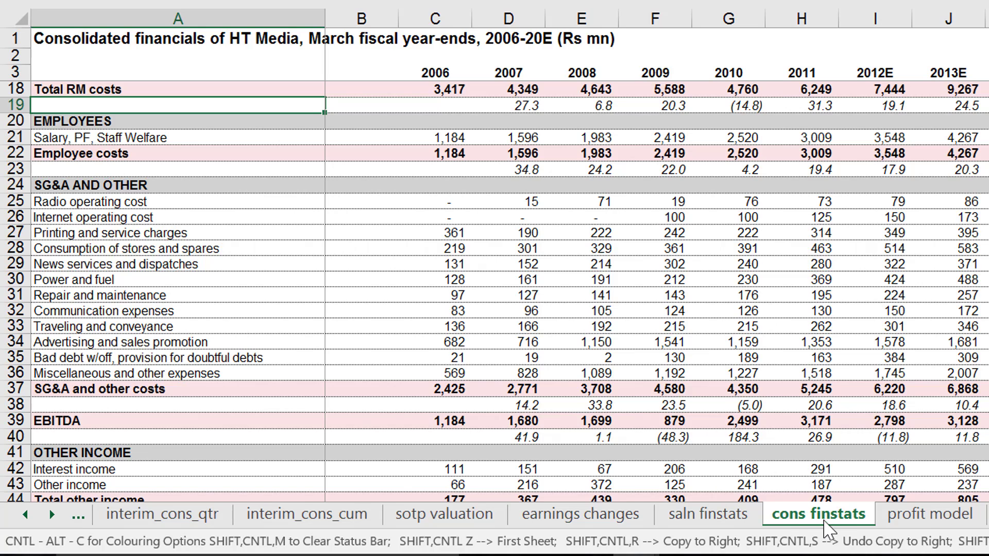
pyautogui.rightClick(824, 524)
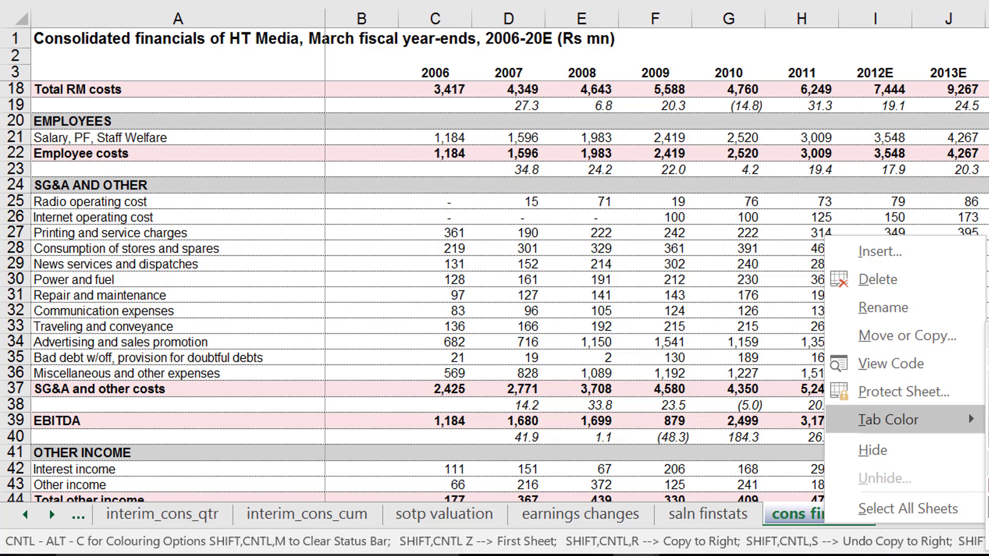
pyautogui.press('Escape')
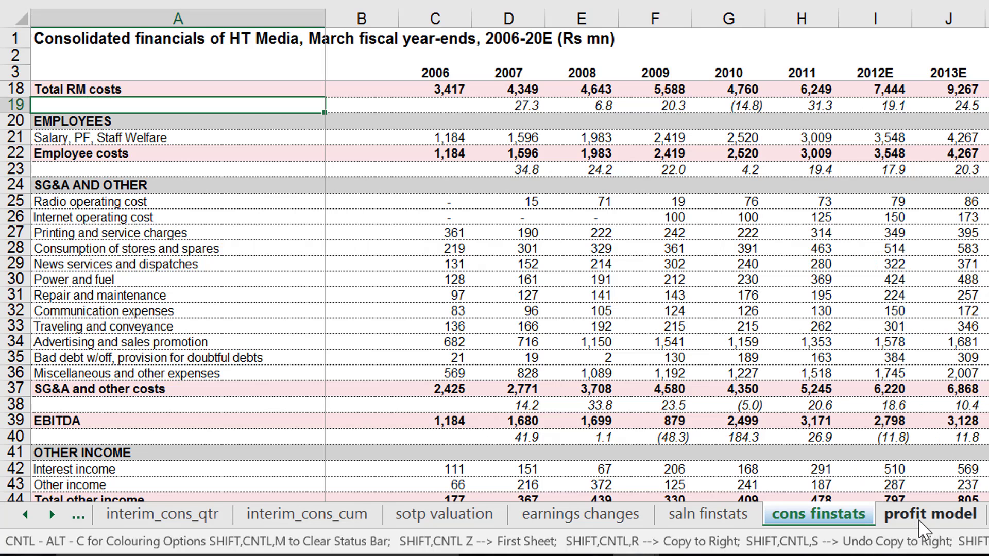
pyautogui.rightClick(920, 528)
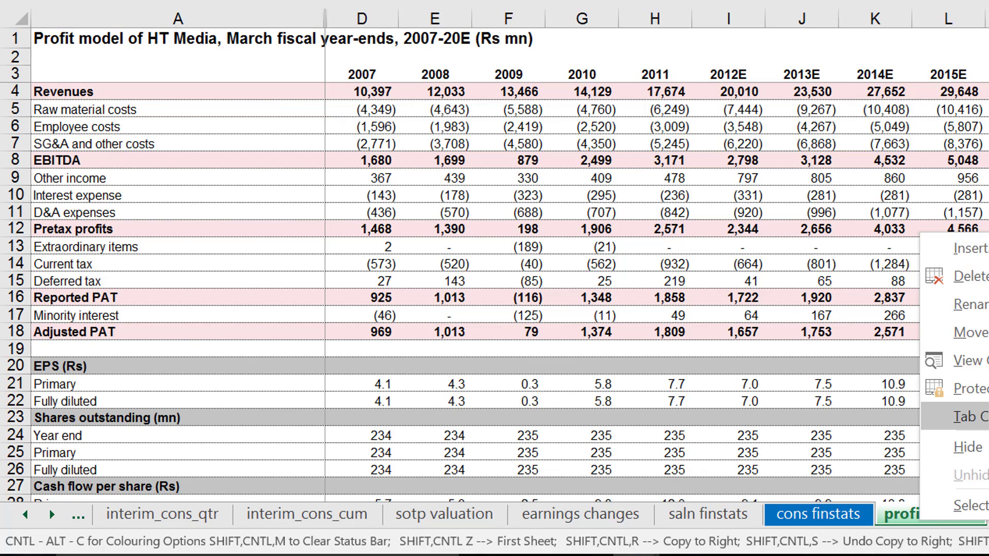
pyautogui.press('Escape')
# Colour the balance model sheet tab green and check its asset rows from Capital work-in-progress to Investments.
pyautogui.hotkey('ctrl', 'pagedown')
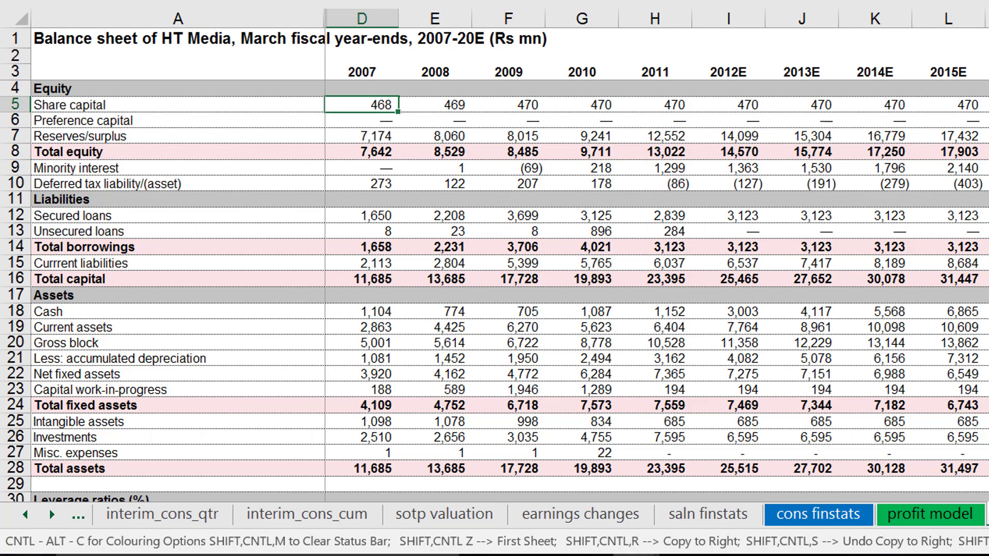
pyautogui.click(986, 405)
pyautogui.press('Up')
pyautogui.press('Up')
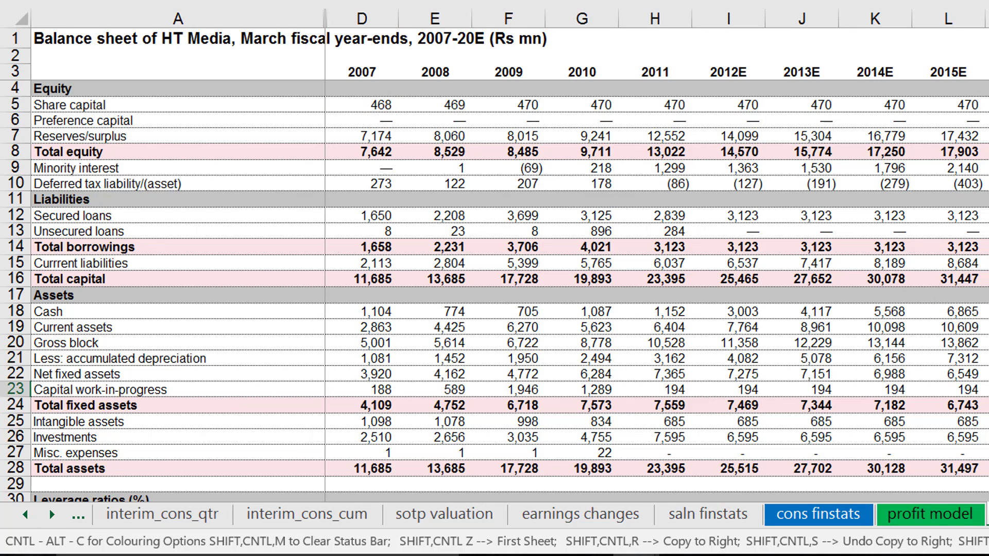
pyautogui.press('Down')
pyautogui.press('Down')
pyautogui.press('Down')
pyautogui.press('Down')
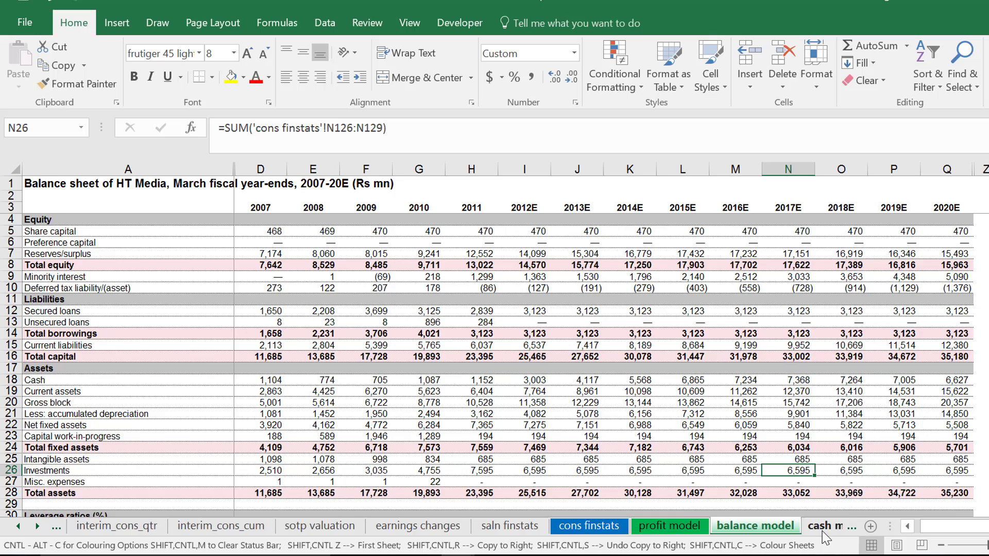
# Colour the cash model sheet tab red and move the sheet between profit model and balance model.
pyautogui.click(823, 530)
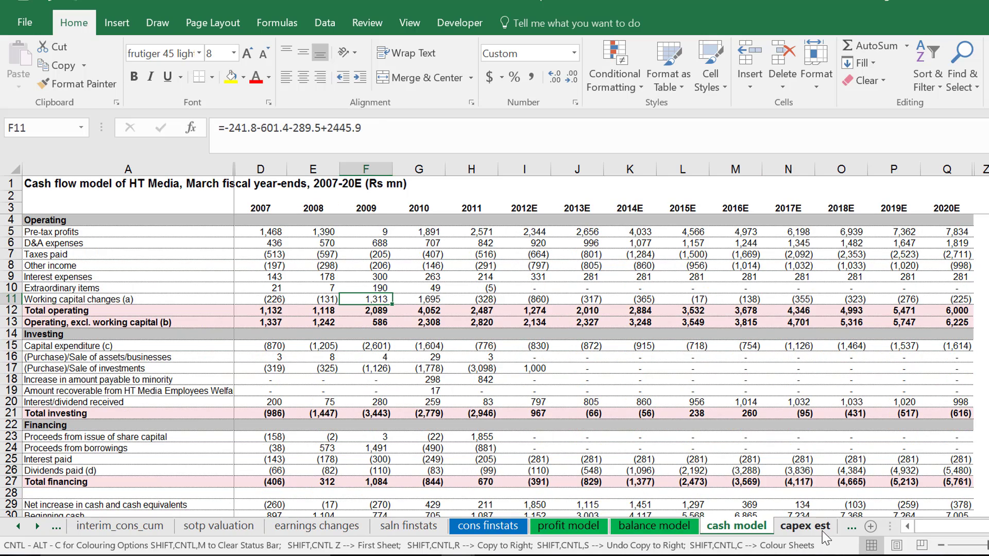
pyautogui.rightClick(733, 526)
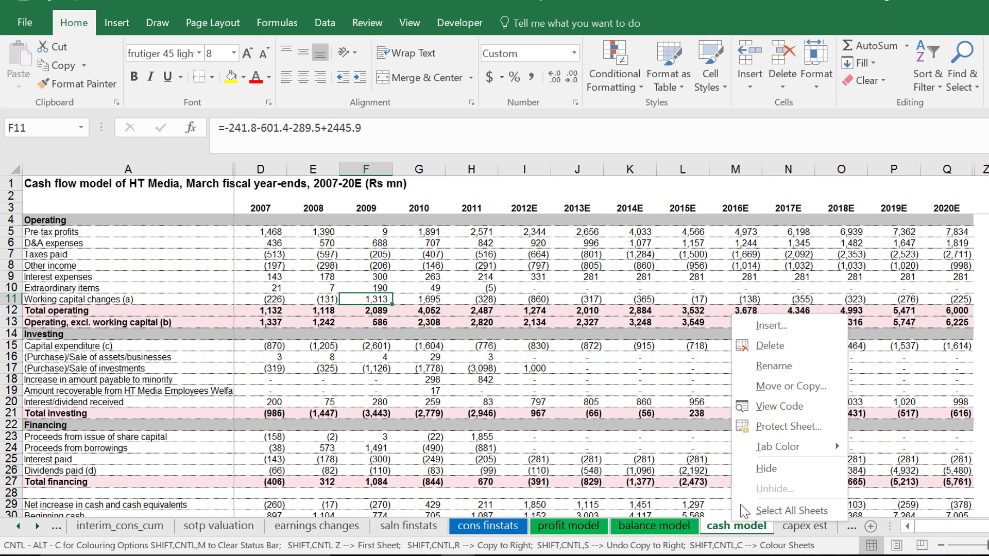
pyautogui.moveTo(767, 453)
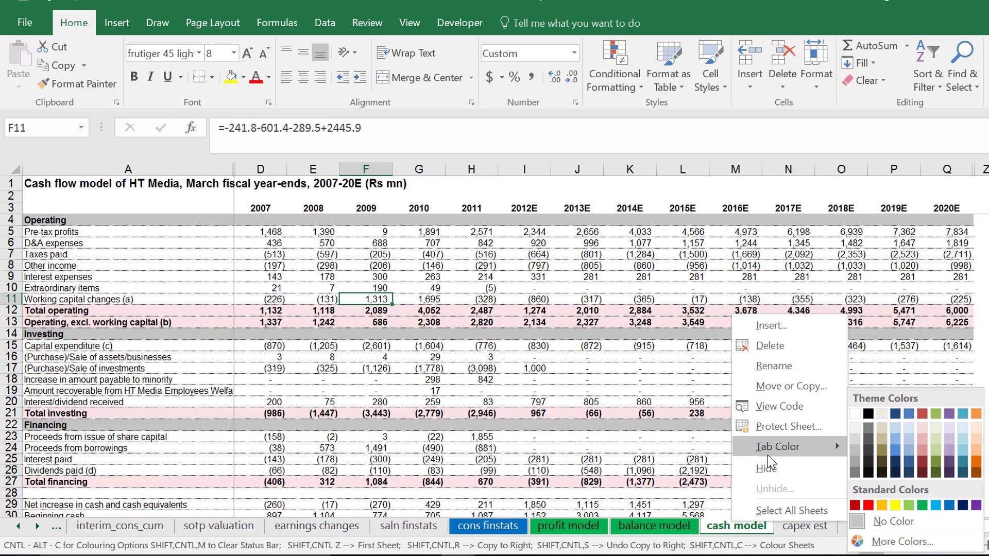
pyautogui.click(868, 505)
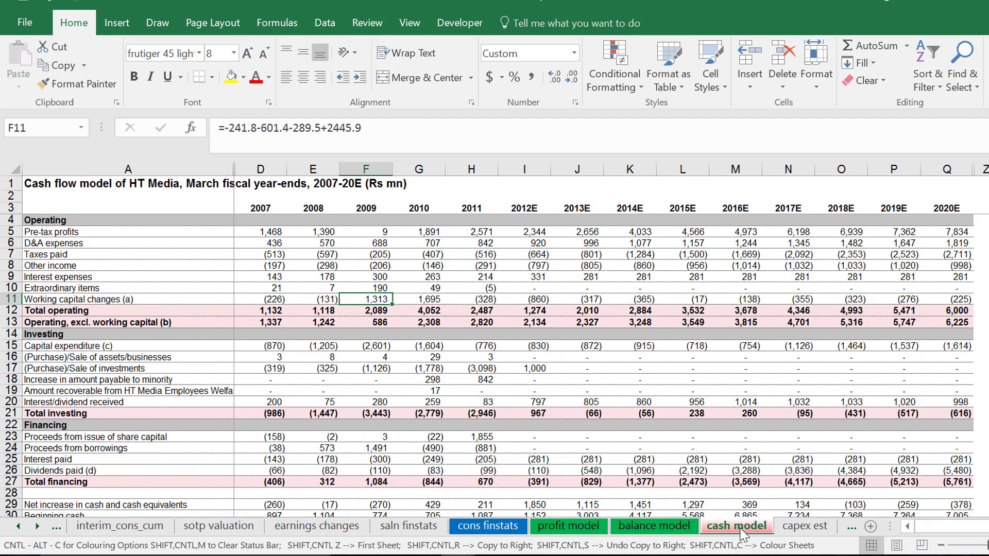
pyautogui.moveTo(740, 529); pyautogui.dragTo(621, 522)
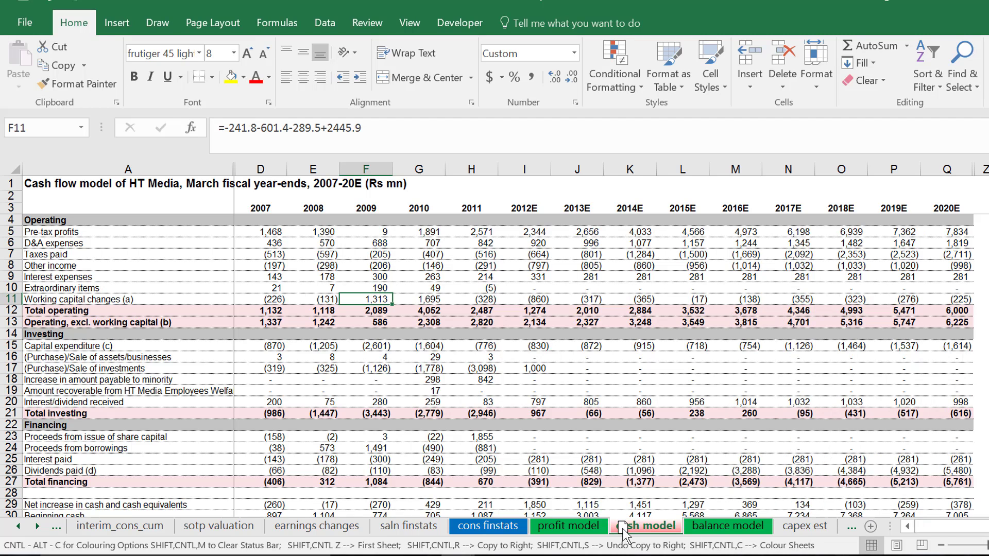
# Look through the sheets after cash model, including the depreciation and tax calculations, as far as profit model (F) and cash model (F).
pyautogui.hotkey('ctrl', 'pagedown')
pyautogui.hotkey('ctrl', 'pagedown')
pyautogui.hotkey('ctrl', 'pagedown')
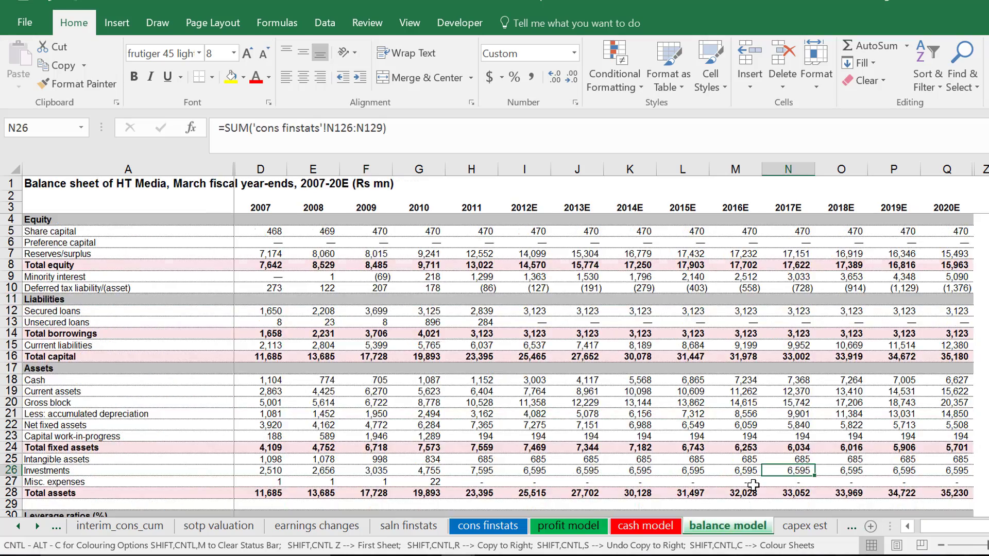
pyautogui.hotkey('ctrl', 'pagedown')
pyautogui.hotkey('ctrl', 'pagedown')
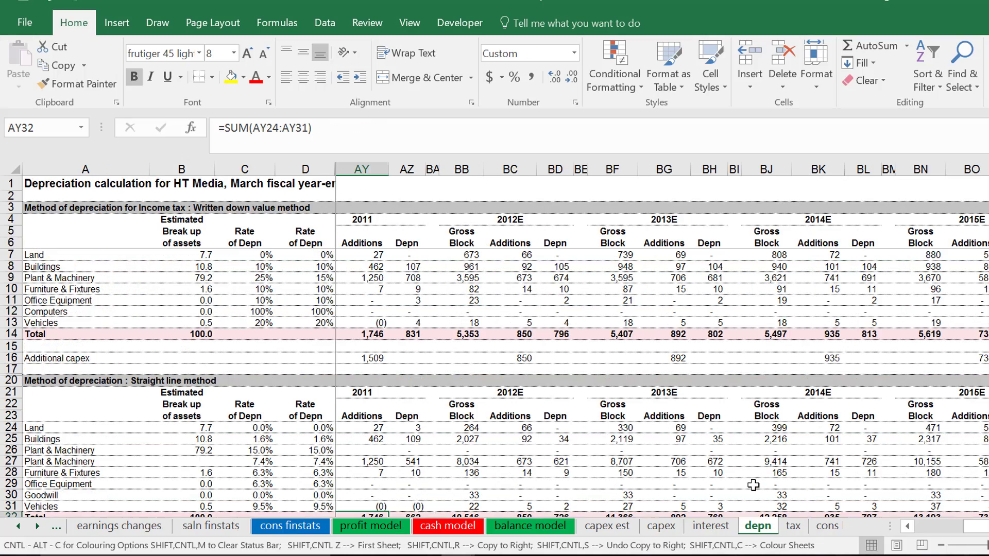
pyautogui.hotkey('ctrl', 'pagedown')
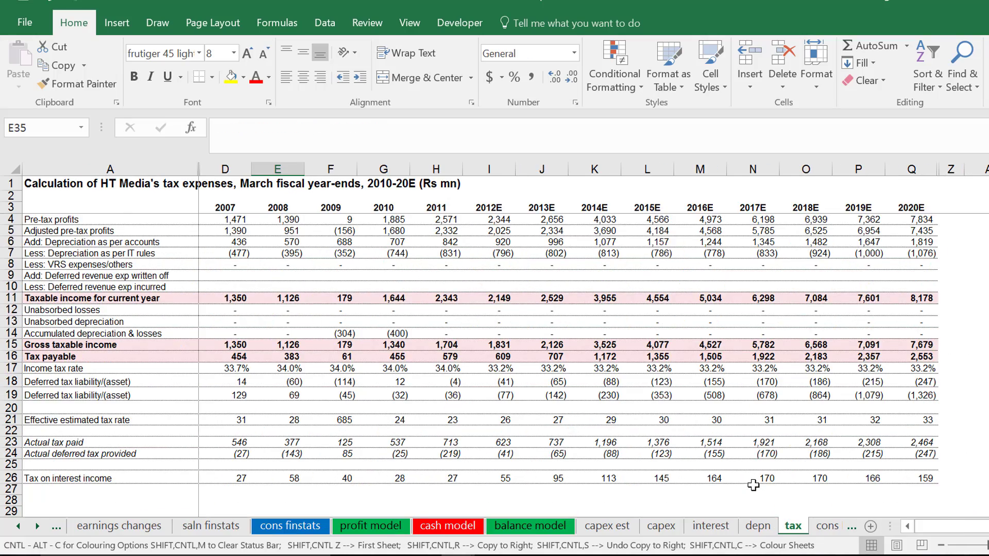
pyautogui.hotkey('ctrl', 'pageup')
pyautogui.hotkey('ctrl', 'pagedown')
pyautogui.hotkey('ctrl', 'pagedown')
pyautogui.hotkey('ctrl', 'pagedown')
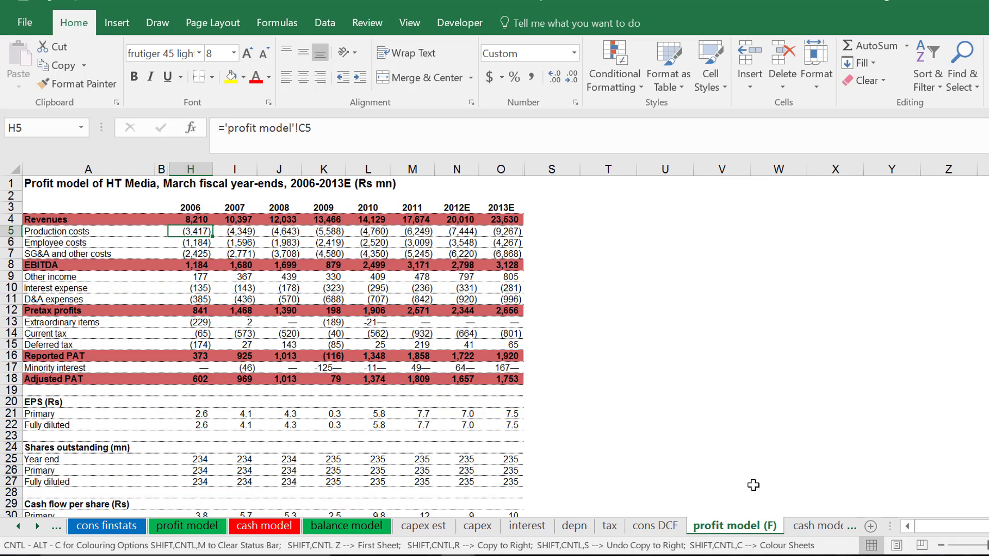
pyautogui.hotkey('ctrl', 'pagedown')
pyautogui.hotkey('ctrl', 'pageup')
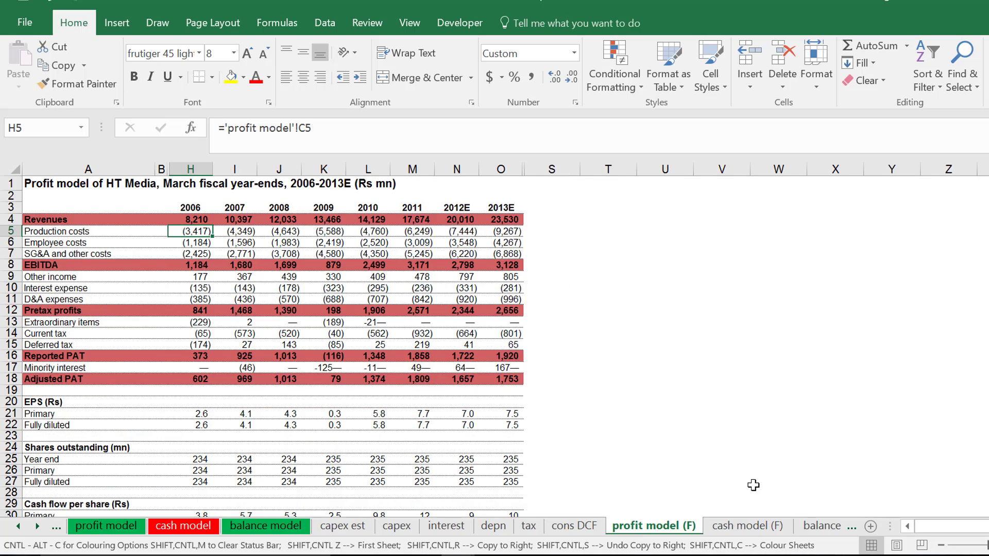
# Return to the cons DCF sheet and colour its tab purple.
pyautogui.hotkey('ctrl', 'pageup')
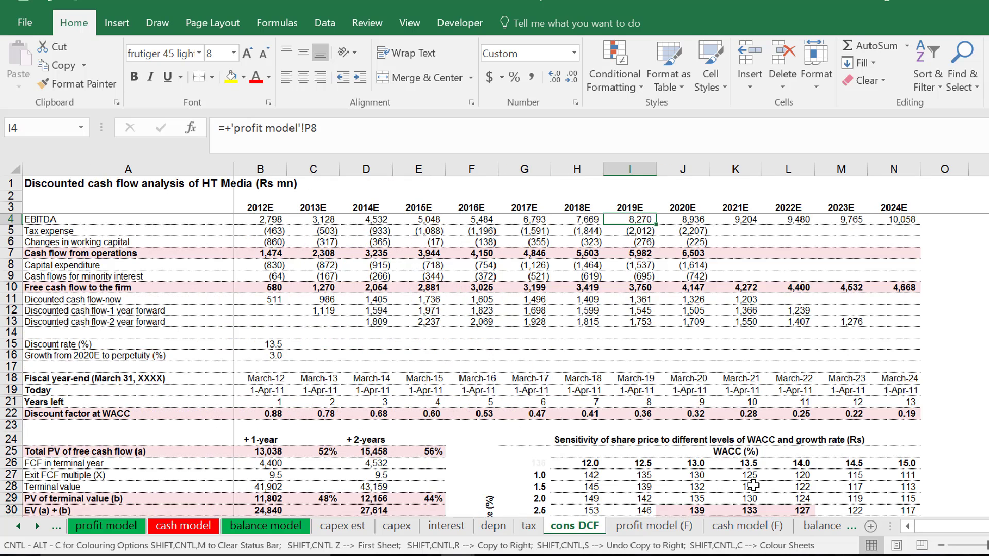
pyautogui.rightClick(564, 528)
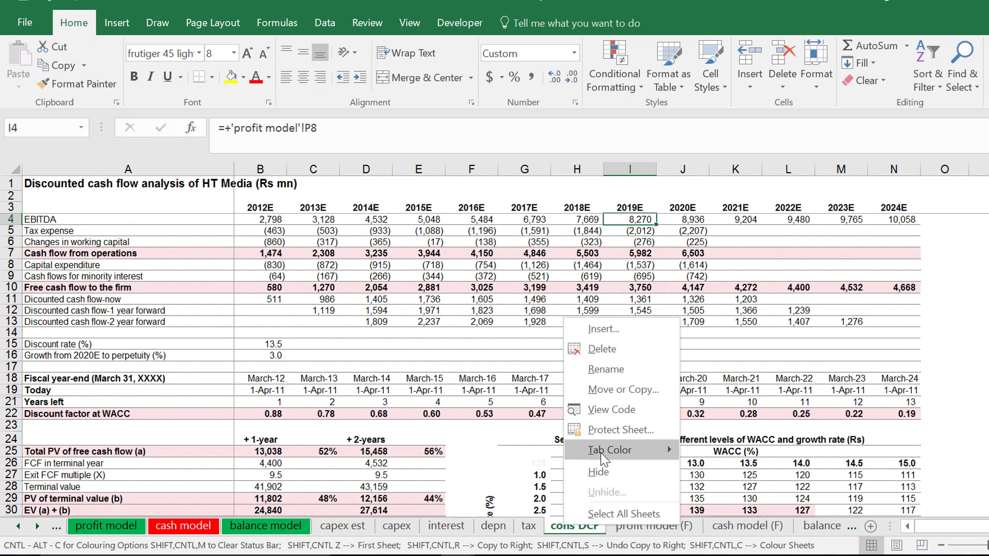
pyautogui.moveTo(601, 453)
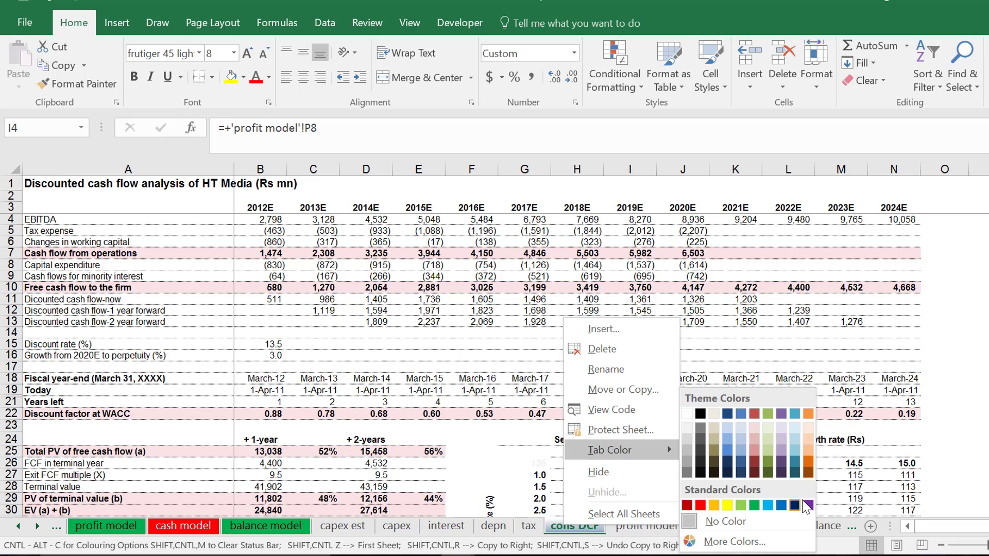
pyautogui.click(807, 505)
pyautogui.click(556, 370)
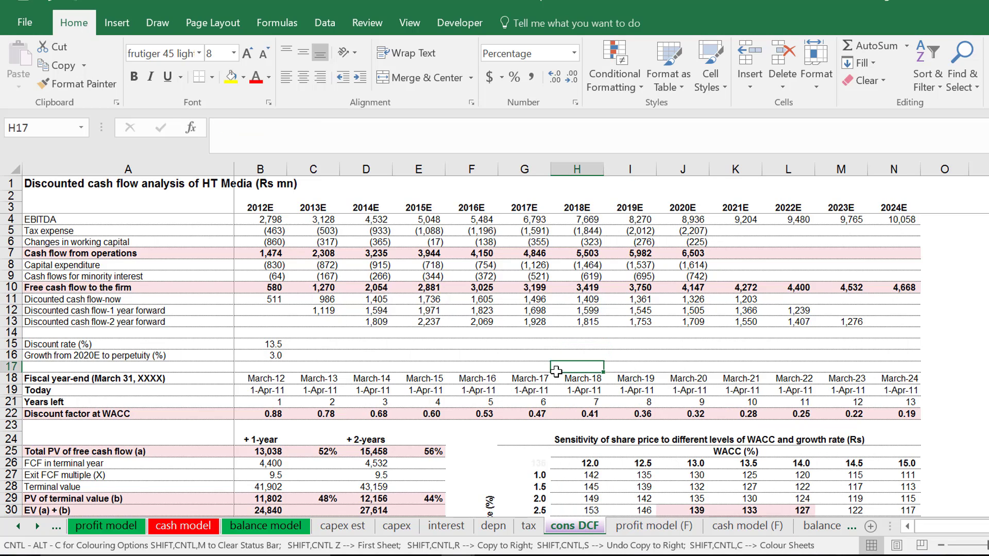
# Examine how the EBITDA row of the consolidated DCF links to the profit model for 2018E through 2020E.
pyautogui.press('Up')
pyautogui.press('Up')
pyautogui.press('Up')
pyautogui.press('Up')
pyautogui.press('Up')
pyautogui.press('Up')
pyautogui.press('Up')
pyautogui.press('Up')
pyautogui.press('Up')
pyautogui.press('Up')
pyautogui.press('Up')
pyautogui.press('Up')
pyautogui.press('Up')
pyautogui.press('Up')
pyautogui.press('Up')
pyautogui.press('Up')
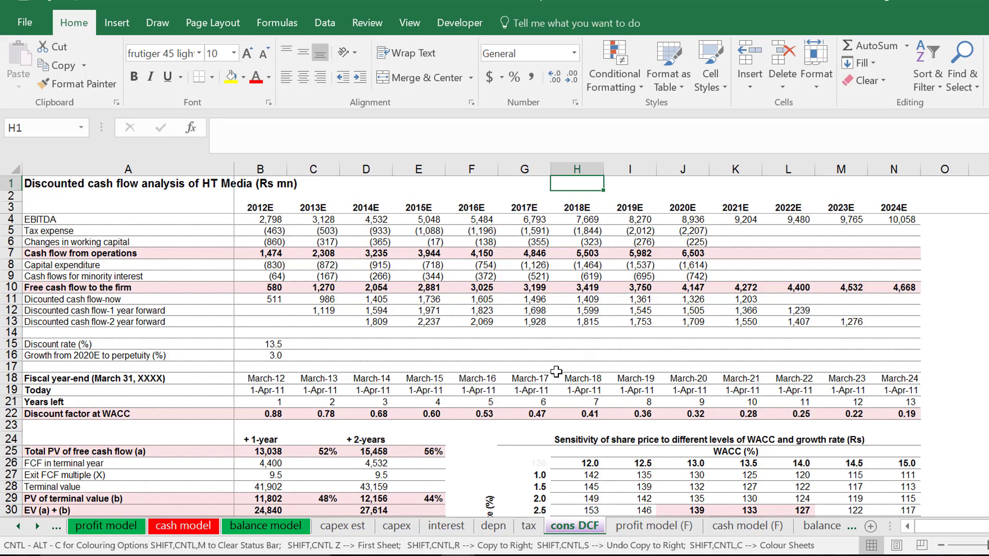
pyautogui.press('Down')
pyautogui.press('Down')
pyautogui.press('Down')
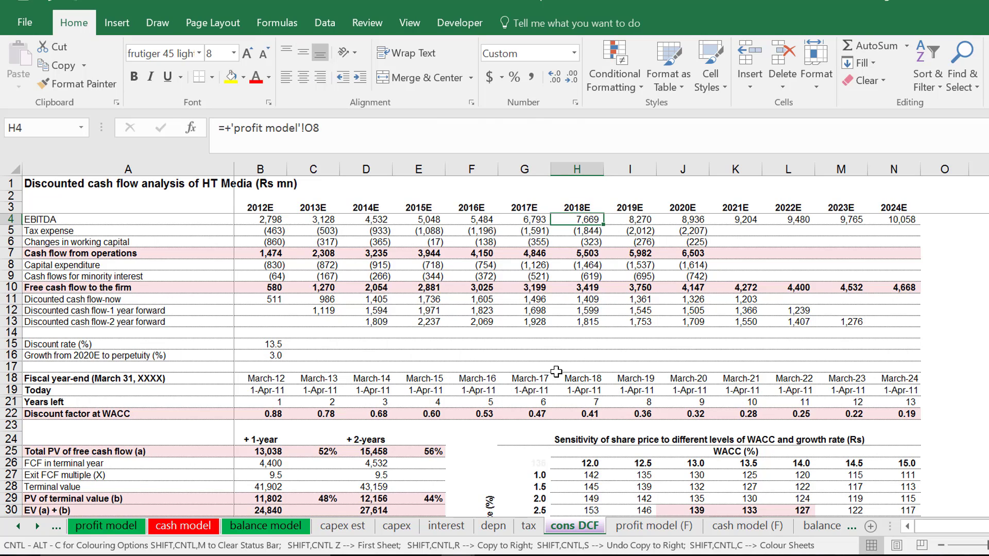
pyautogui.press('Down')
pyautogui.press('Down')
pyautogui.press('Up')
pyautogui.press('Up')
pyautogui.press('Right')
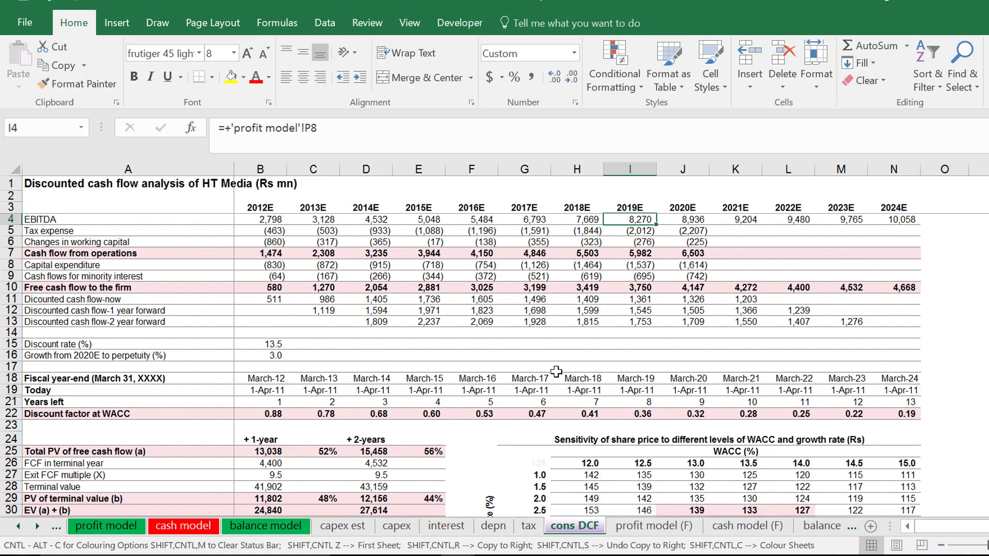
pyautogui.press('Right')
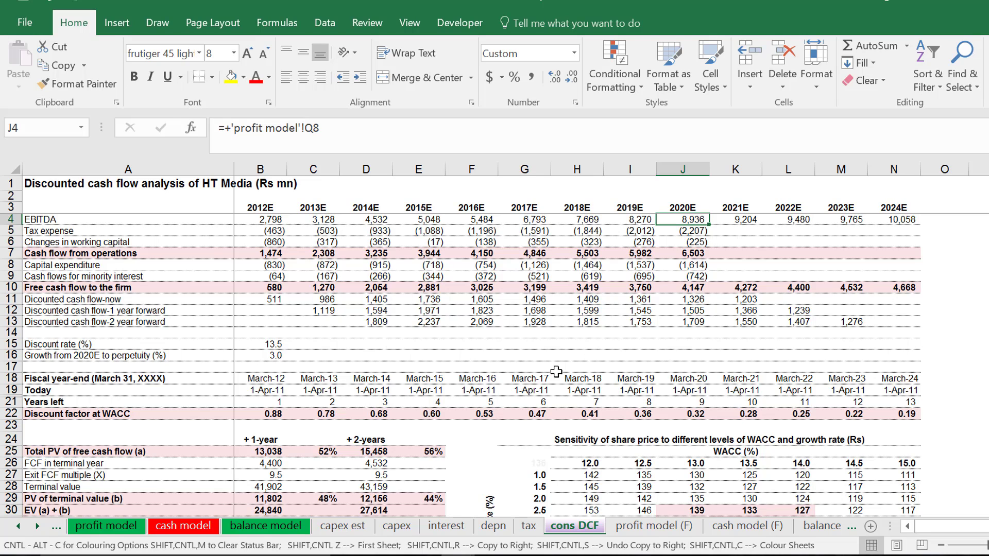
# Examine the 2020E column of the consolidated DCF from EBITDA down through the discounted cash flow and fiscal year-end rows.
pyautogui.press('Down')
pyautogui.press('Down')
pyautogui.press('Down')
pyautogui.press('Down')
pyautogui.press('Down')
pyautogui.press('Down')
pyautogui.press('Down')
pyautogui.press('Down')
pyautogui.press('Down')
pyautogui.press('Down')
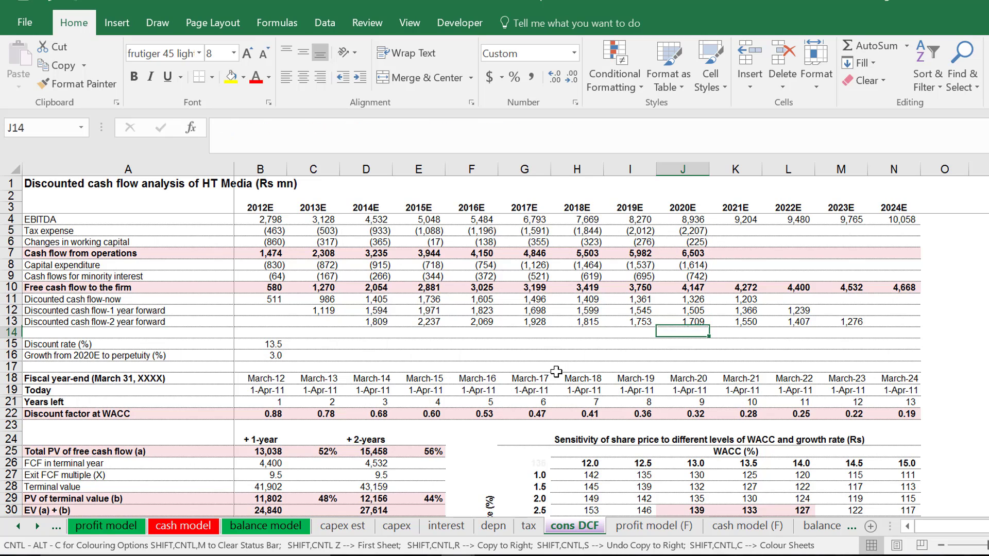
pyautogui.press('Down')
pyautogui.press('Down')
pyautogui.press('Down')
pyautogui.press('Down')
pyautogui.press('Down')
pyautogui.press('Up')
pyautogui.press('Up')
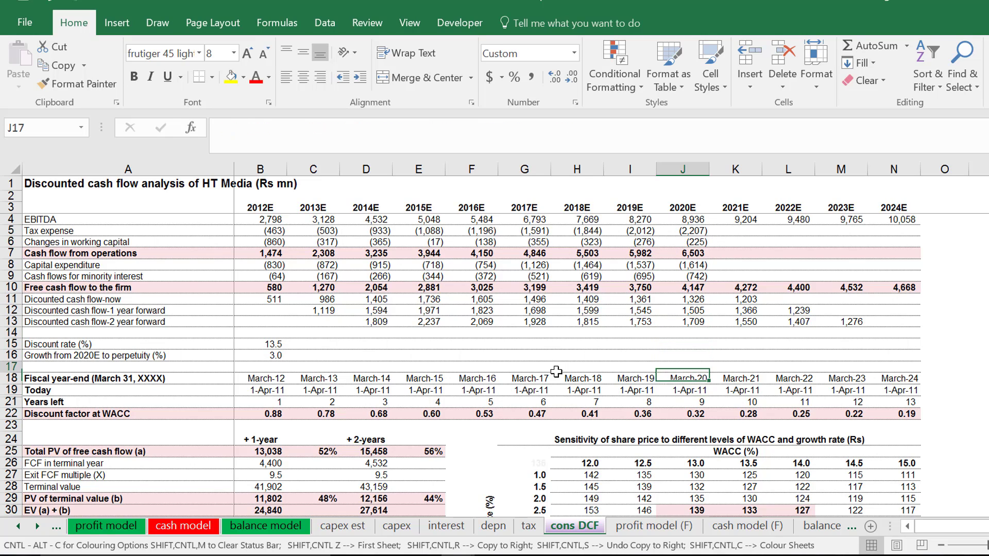
pyautogui.press('Up')
pyautogui.press('Up')
pyautogui.press('Up')
pyautogui.press('Up')
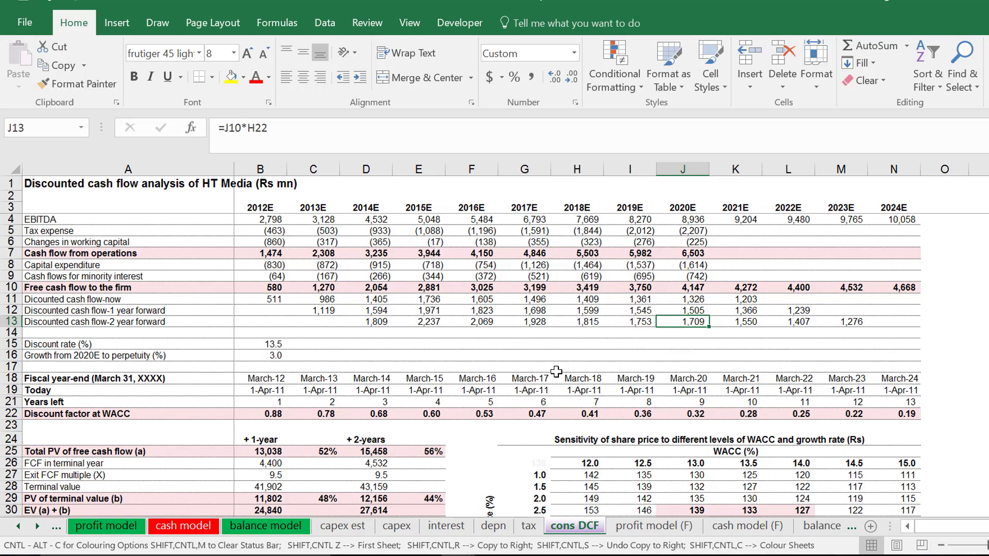
# Look at the share price sensitivity table, selecting the highlighted block for 13.0 and 13.5% WACC and 2.5 to 3.5% growth.
pyautogui.press('Down')
pyautogui.press('Down')
pyautogui.press('Down')
pyautogui.press('Down')
pyautogui.press('Down')
pyautogui.press('Down')
pyautogui.press('Down')
pyautogui.press('Down')
pyautogui.press('Down')
pyautogui.press('Down')
pyautogui.press('Down')
pyautogui.press('Down')
pyautogui.press('Down')
pyautogui.press('Down')
pyautogui.press('Down')
pyautogui.press('Down')
pyautogui.press('Down')
pyautogui.press('Down')
pyautogui.press('Down')
pyautogui.press('Down')
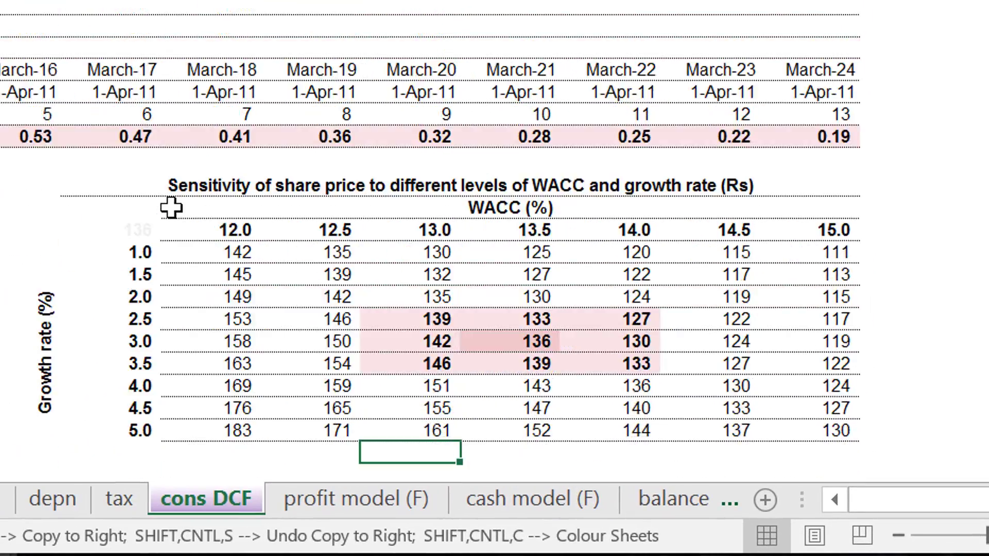
pyautogui.press('Up')
pyautogui.press('Up')
pyautogui.press('Up')
pyautogui.press('Up')
pyautogui.press('Up')
pyautogui.press('Up')
pyautogui.press('Up')
pyautogui.press('Up')
pyautogui.press('Up')
pyautogui.press('Up')
pyautogui.press('Up')
pyautogui.press('Up')
pyautogui.press('Up')
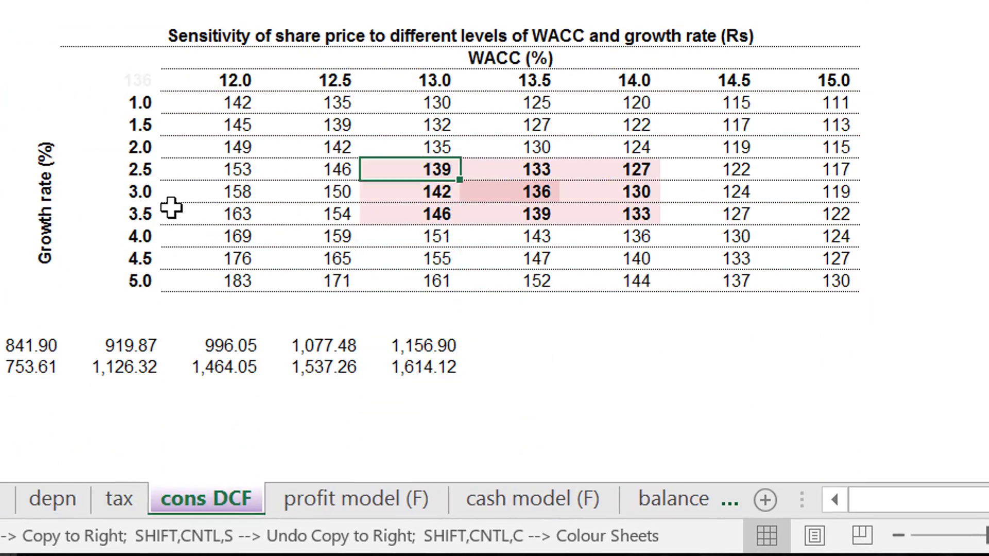
pyautogui.hotkey('shift', 'Down')
pyautogui.hotkey('shift', 'Down')
pyautogui.hotkey('shift', 'Right')
pyautogui.hotkey('shift', 'Right')
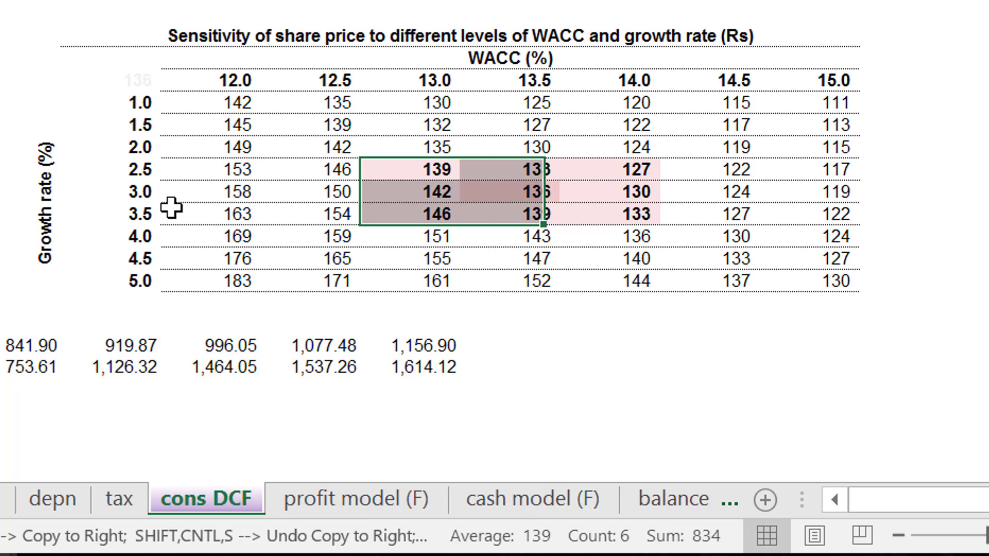
pyautogui.press('Left')
pyautogui.press('Up')
pyautogui.press('Left')
pyautogui.press('Left')
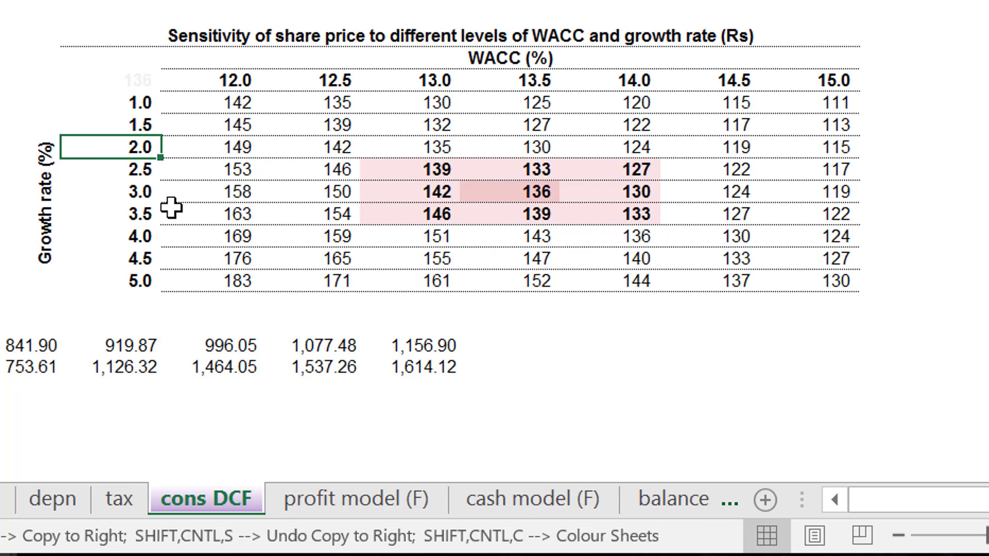
# Examine the share prices across the sensitivity table's 12.0 to 15.0% WACC columns and 1.0 to 5.0% growth rows.
pyautogui.press('Up')
pyautogui.press('Up')
pyautogui.press('Up')
pyautogui.press('Right')
pyautogui.press('Down')
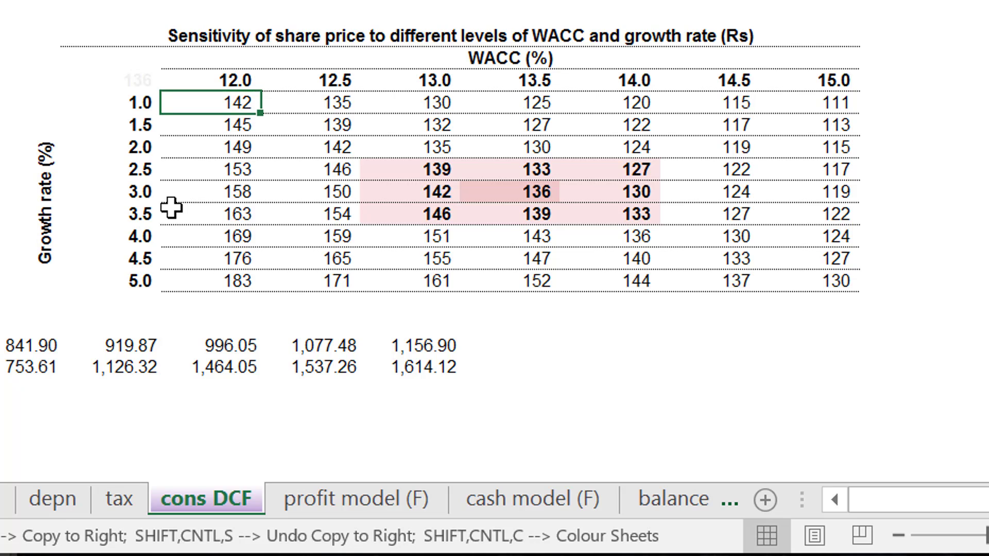
pyautogui.press('Right')
pyautogui.press('Right')
pyautogui.press('Right')
pyautogui.press('Right')
pyautogui.press('Right')
pyautogui.press('Right')
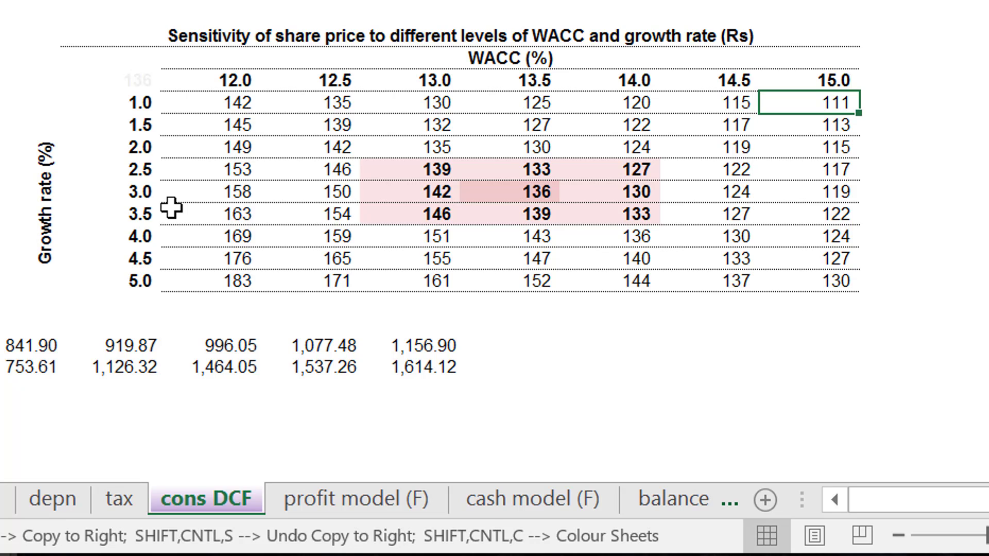
pyautogui.hotkey('shift', 'Down')
pyautogui.press('Left')
pyautogui.press('Left')
pyautogui.press('Down')
pyautogui.press('Down')
pyautogui.press('Down')
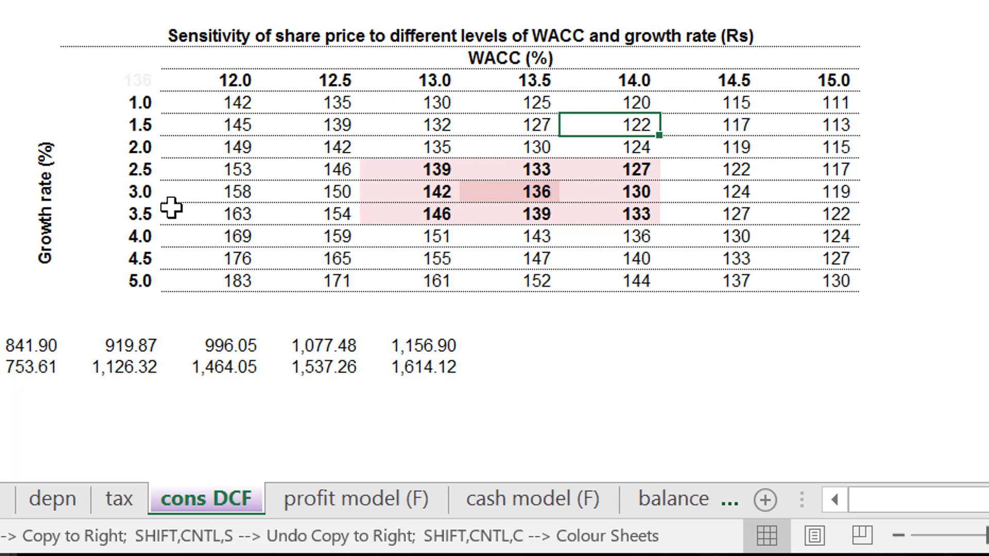
pyautogui.press('Down')
pyautogui.press('Down')
pyautogui.press('Down')
pyautogui.press('Down')
pyautogui.press('Left')
pyautogui.press('Left')
pyautogui.press('Left')
pyautogui.press('Left')
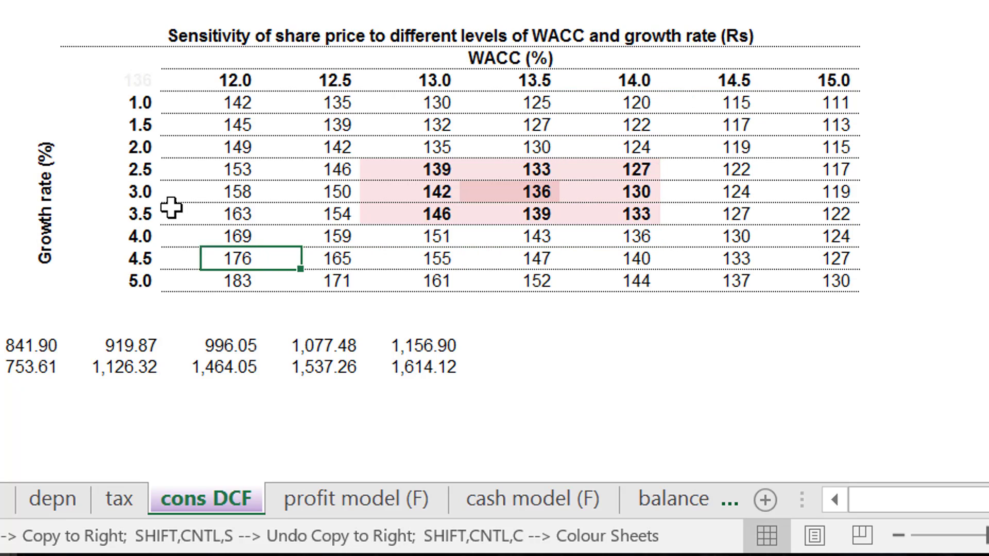
pyautogui.press('Down')
pyautogui.press('Up')
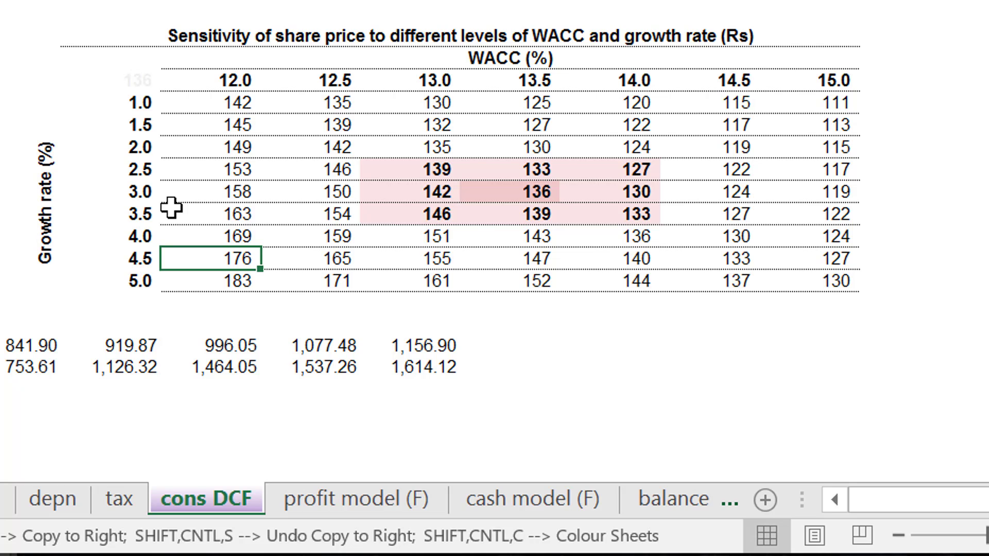
# Return to the cons finstats sheet and go to the P&L statement heading in cell A4.
pyautogui.hotkey('ctrl', 'pageup')
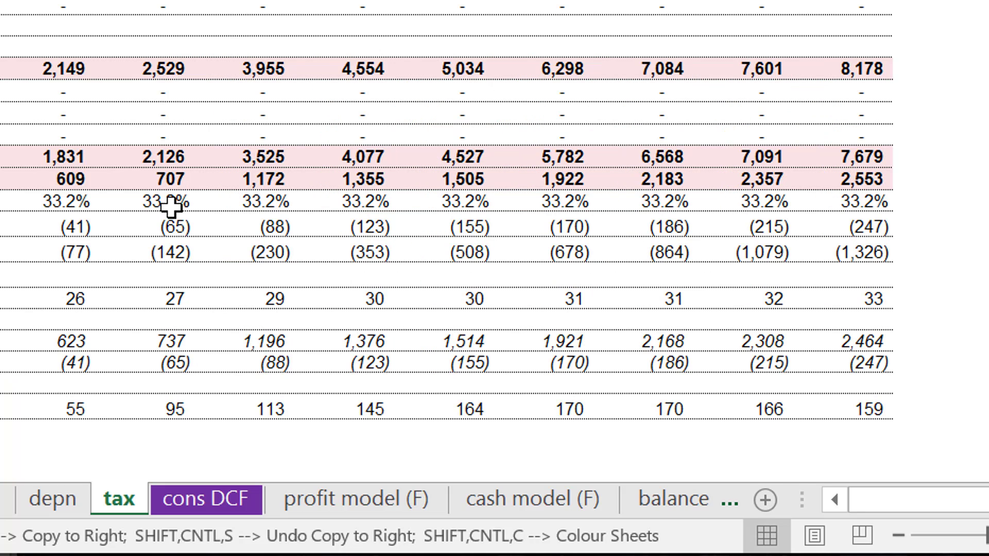
pyautogui.hotkey('ctrl', 'pageup')
pyautogui.hotkey('ctrl', 'pageup')
pyautogui.hotkey('ctrl', 'pageup')
pyautogui.hotkey('ctrl', 'pageup')
pyautogui.hotkey('ctrl', 'pageup')
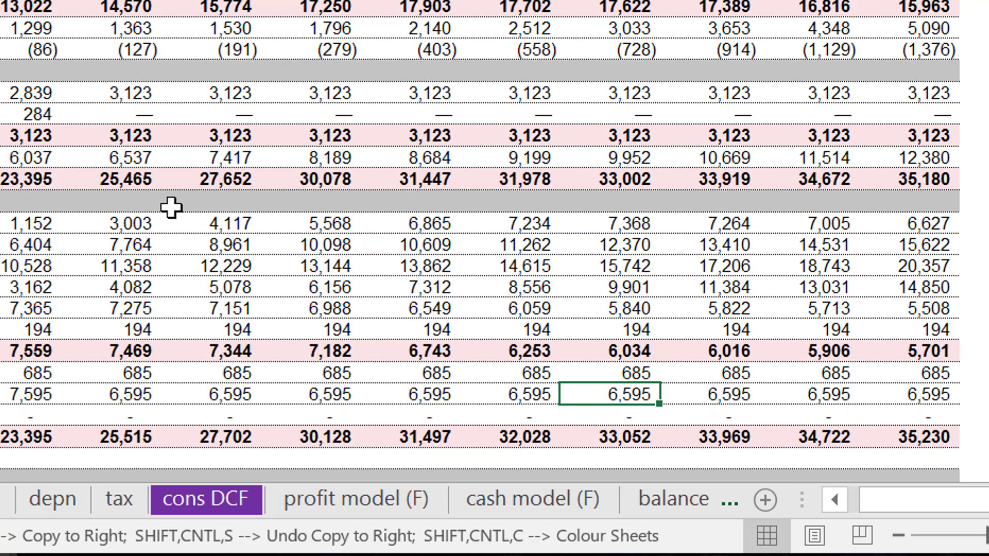
pyautogui.hotkey('ctrl', 'pageup')
pyautogui.hotkey('ctrl', 'pageup')
pyautogui.hotkey('ctrl', 'pageup')
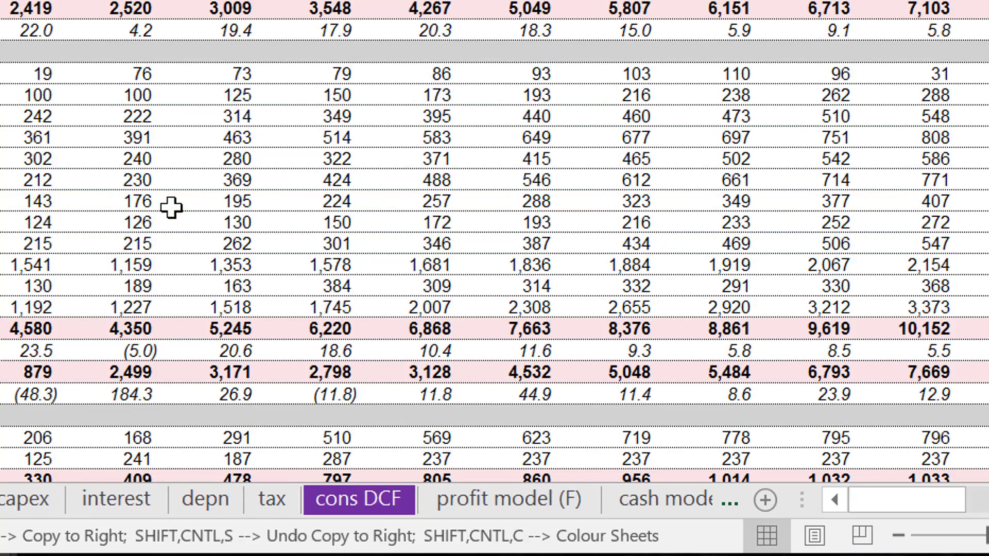
pyautogui.hotkey('ctrl', 'pageup')
pyautogui.scroll(8, 170, 208)
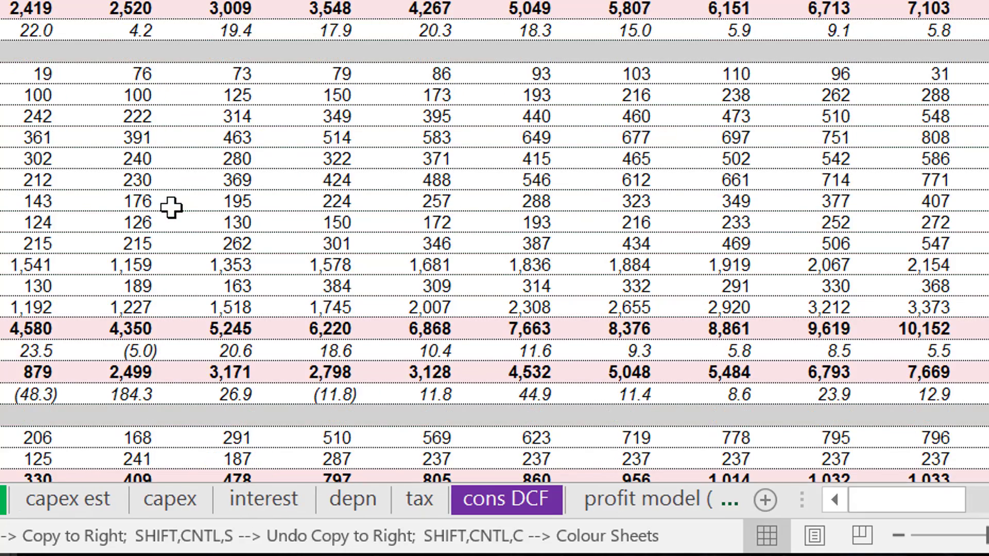
pyautogui.press('Up')
pyautogui.press('Up')
pyautogui.press('Up')
pyautogui.press('Up')
pyautogui.press('Up')
pyautogui.press('Up')
pyautogui.press('Up')
pyautogui.press('Up')
pyautogui.press('Up')
pyautogui.press('Up')
pyautogui.press('Up')
pyautogui.press('Up')
pyautogui.press('Up')
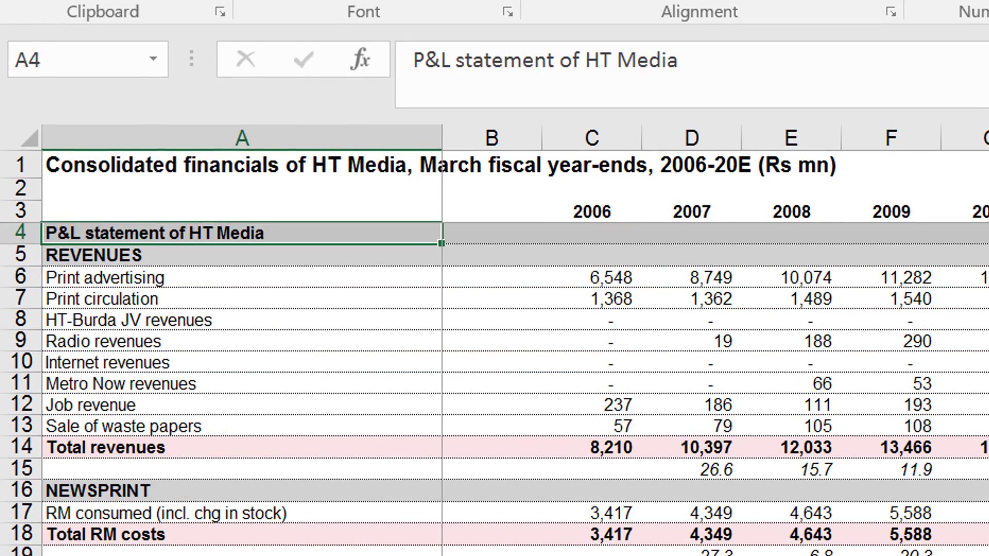
# Compare the print advertising entries of the historical years from 2006 with the forecast formulas up to 2014E.
pyautogui.press('Down')
pyautogui.press('Down')
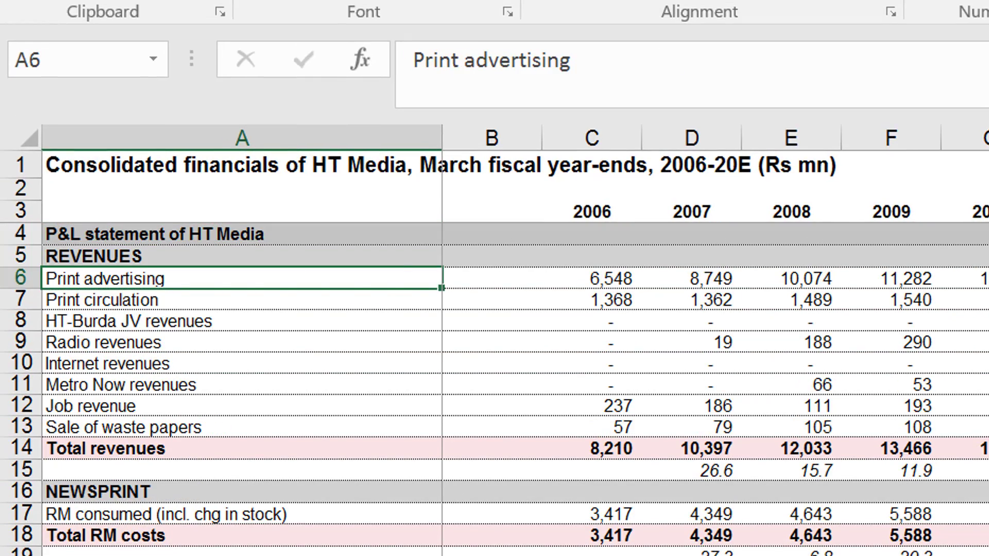
pyautogui.press('Right')
pyautogui.press('Right')
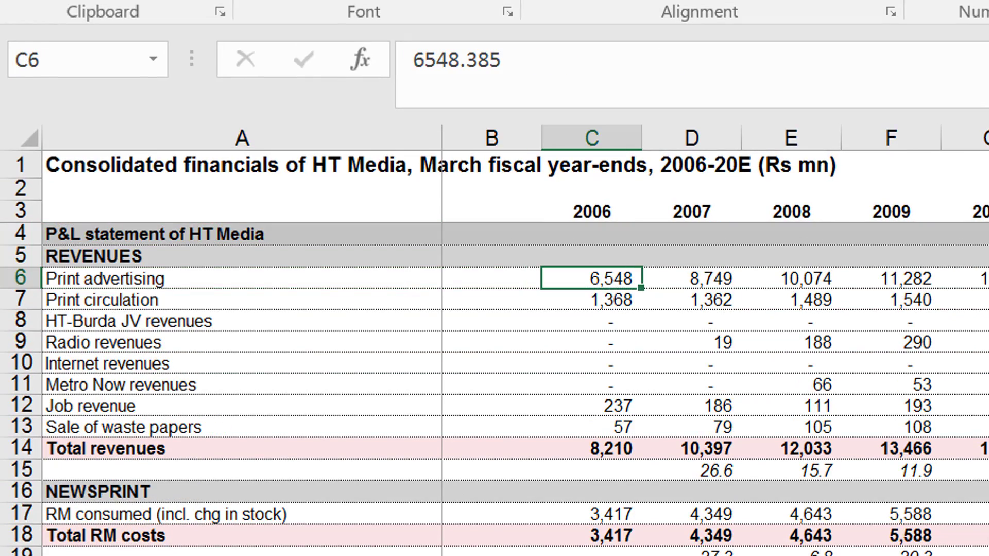
pyautogui.press('Down')
pyautogui.press('Up')
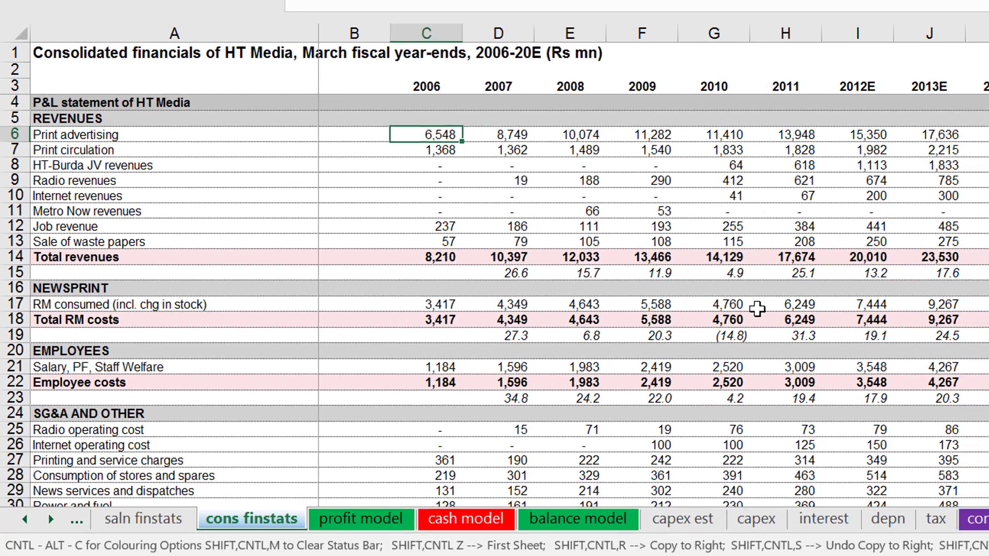
pyautogui.press('Right')
pyautogui.press('Right')
pyautogui.press('Right')
pyautogui.press('Right')
pyautogui.press('Right')
pyautogui.press('Right')
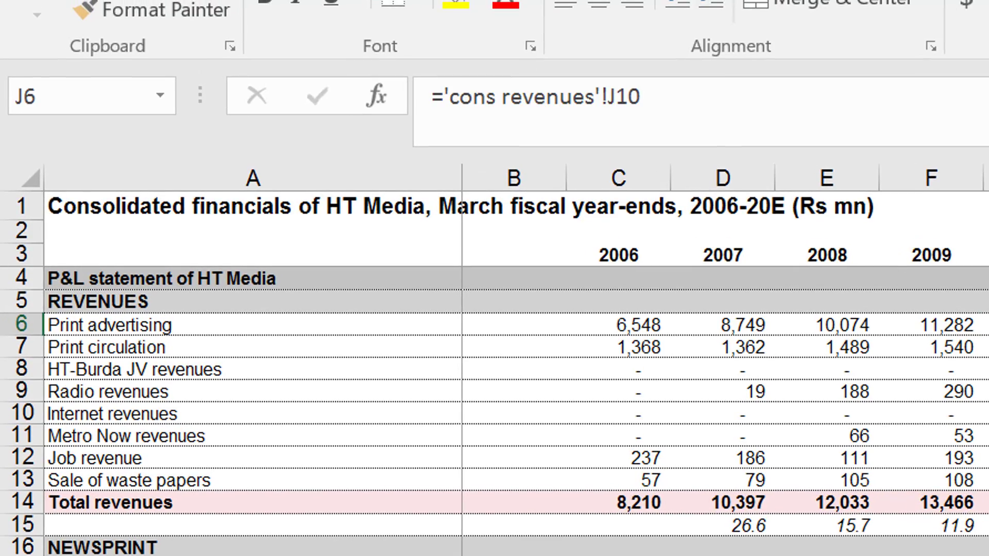
pyautogui.press('Left')
pyautogui.press('Left')
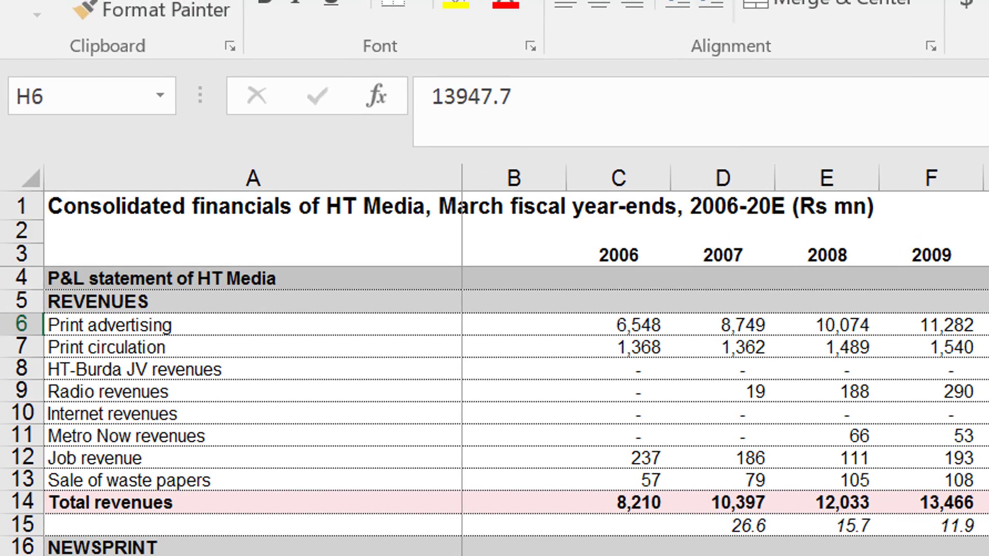
pyautogui.press('Left')
pyautogui.press('Right')
pyautogui.press('Right')
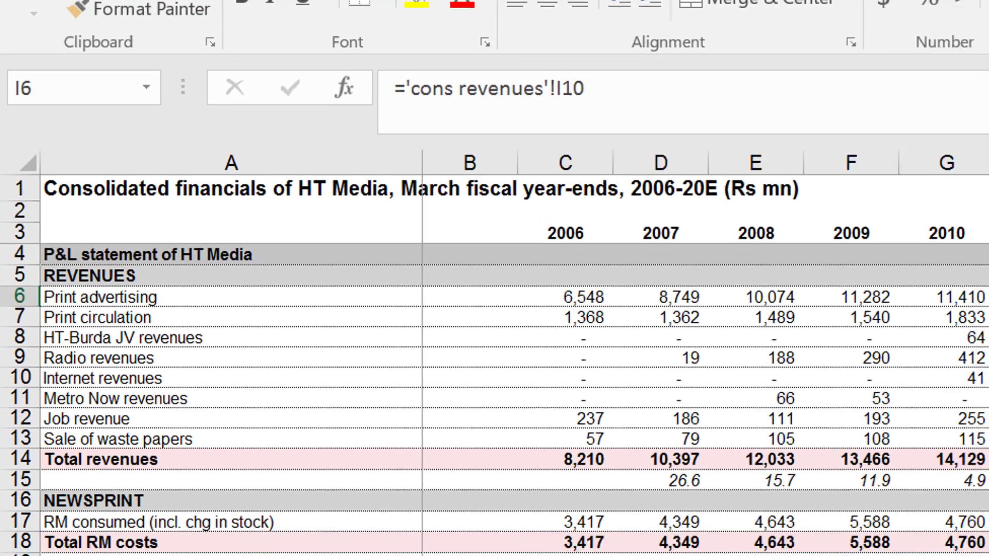
# Recheck the historical print advertising entries back from 2011 to the row label and forward to 2010.
pyautogui.press('Right')
pyautogui.press('Right')
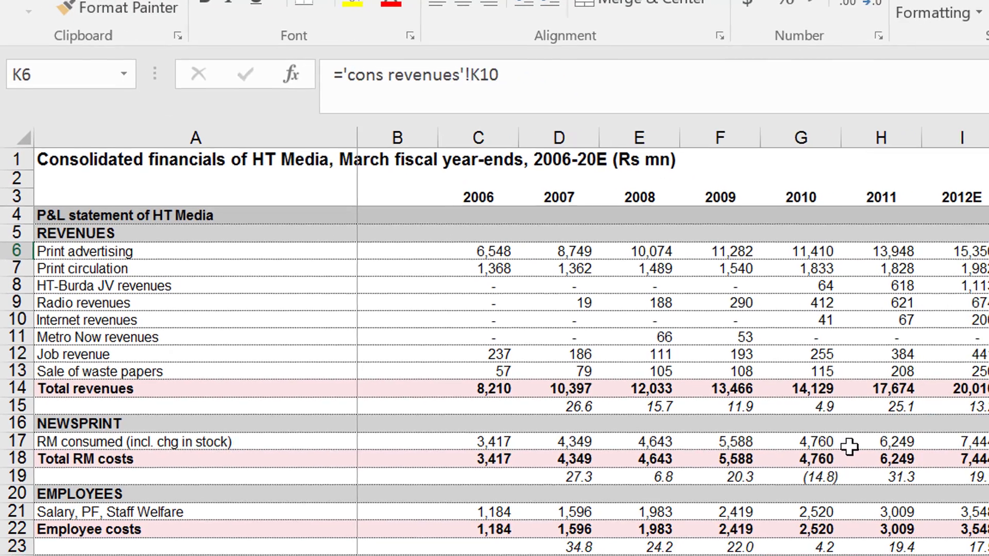
pyautogui.press('Left')
pyautogui.press('Left')
pyautogui.press('Left')
pyautogui.press('Left')
pyautogui.press('Left')
pyautogui.press('Right')
pyautogui.press('Right')
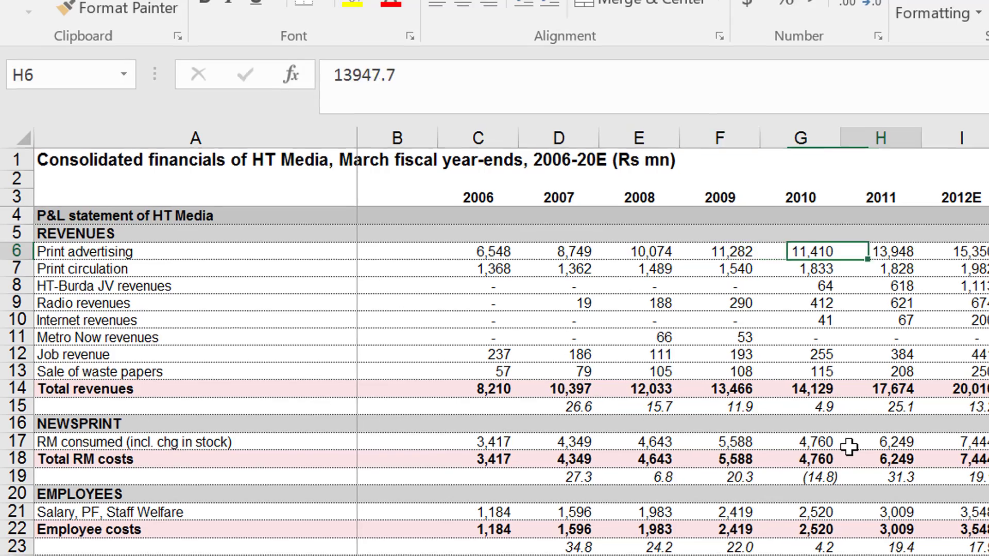
pyautogui.press('Right')
pyautogui.press('Left')
pyautogui.press('Left')
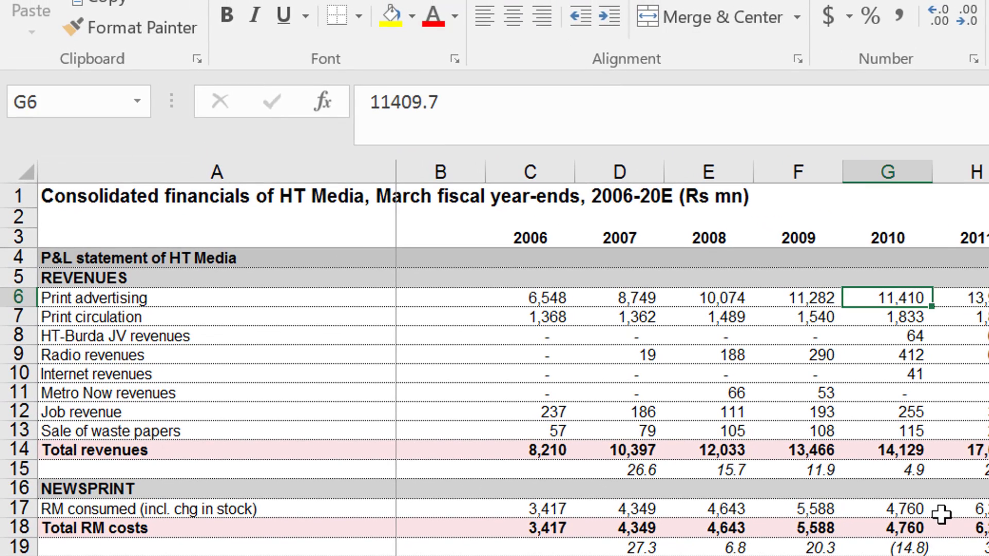
pyautogui.press('Left')
pyautogui.press('Left')
pyautogui.press('Left')
pyautogui.press('Left')
pyautogui.press('Left')
pyautogui.press('Left')
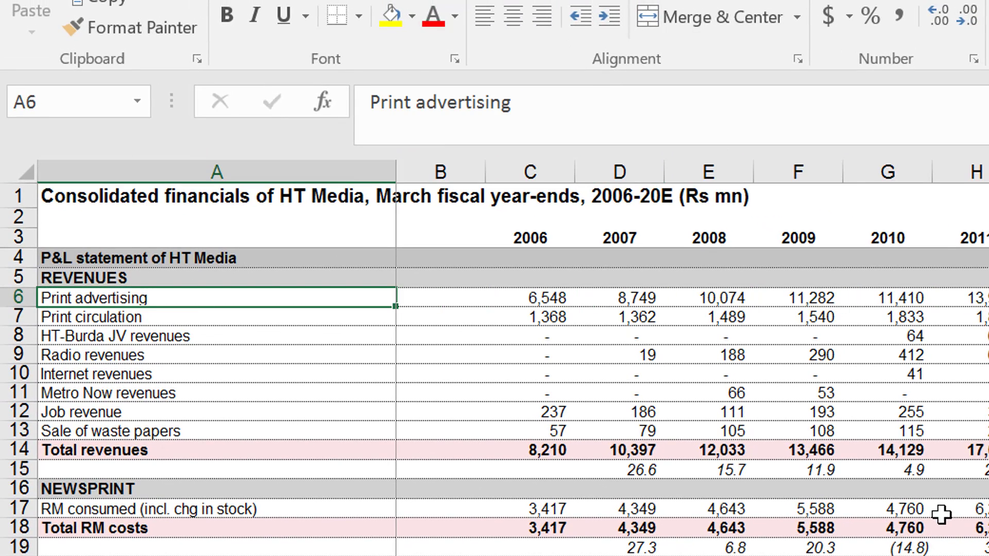
pyautogui.press('Right')
pyautogui.press('Right')
pyautogui.press('Right')
pyautogui.press('Right')
pyautogui.press('Right')
pyautogui.press('Right')
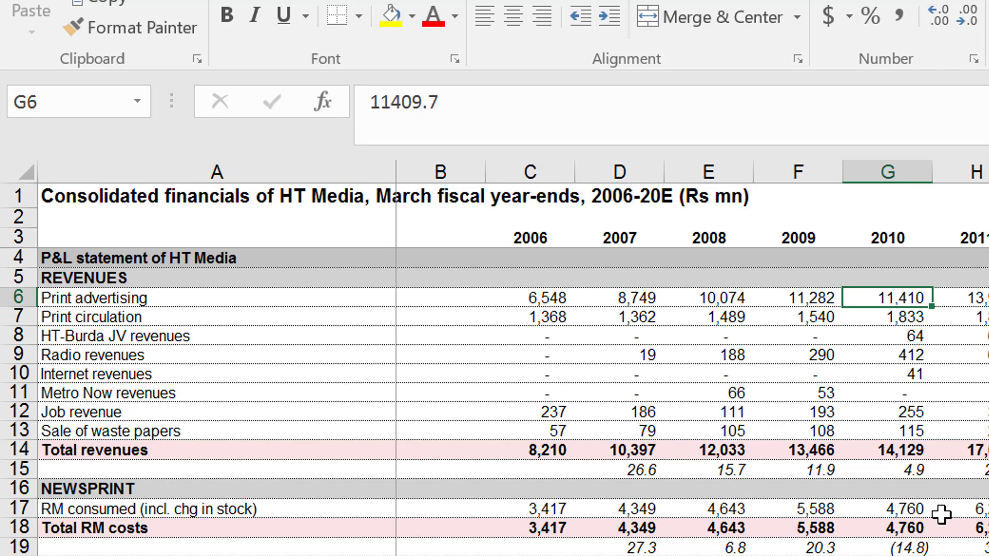
# Examine the 2009 revenue lines down to the total revenues sum and its growth formula.
pyautogui.press('Left')
pyautogui.press('Down')
pyautogui.press('Down')
pyautogui.press('Down')
pyautogui.press('Down')
pyautogui.press('Down')
pyautogui.press('Down')
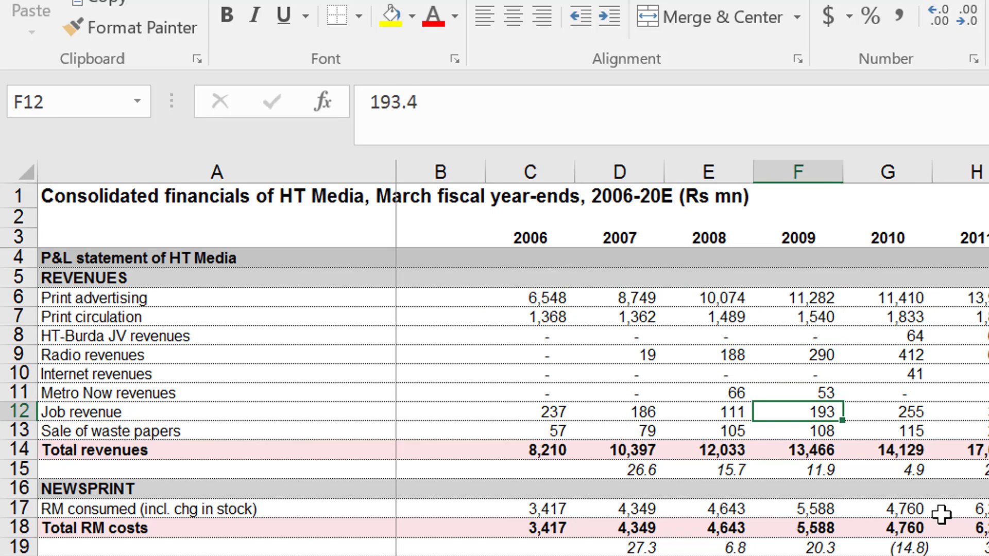
pyautogui.press('Down')
pyautogui.press('Down')
pyautogui.press('Down')
pyautogui.press('Up')
pyautogui.press('Up')
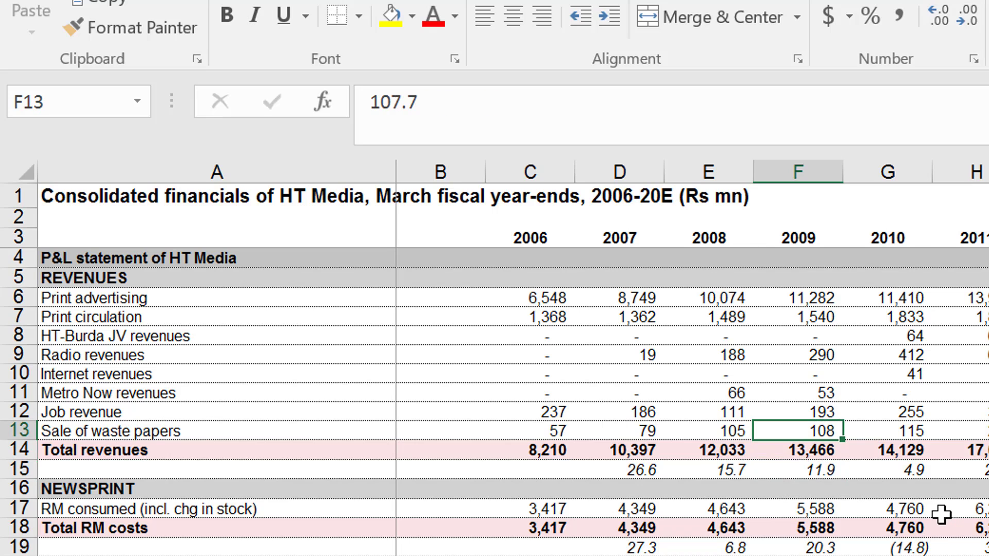
pyautogui.press('Up')
pyautogui.press('Up')
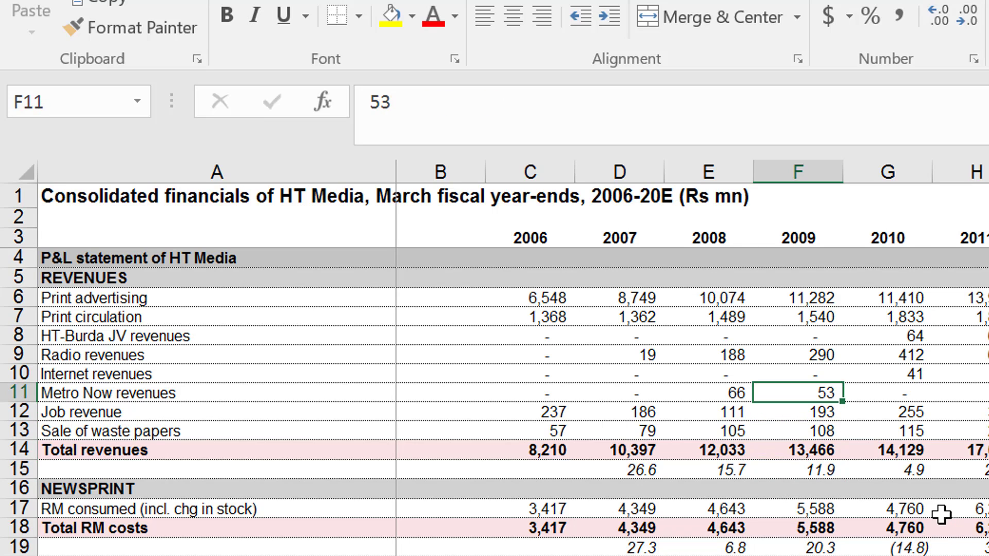
pyautogui.press('Up')
pyautogui.press('Down')
pyautogui.press('Down')
pyautogui.press('Down')
pyautogui.press('Down')
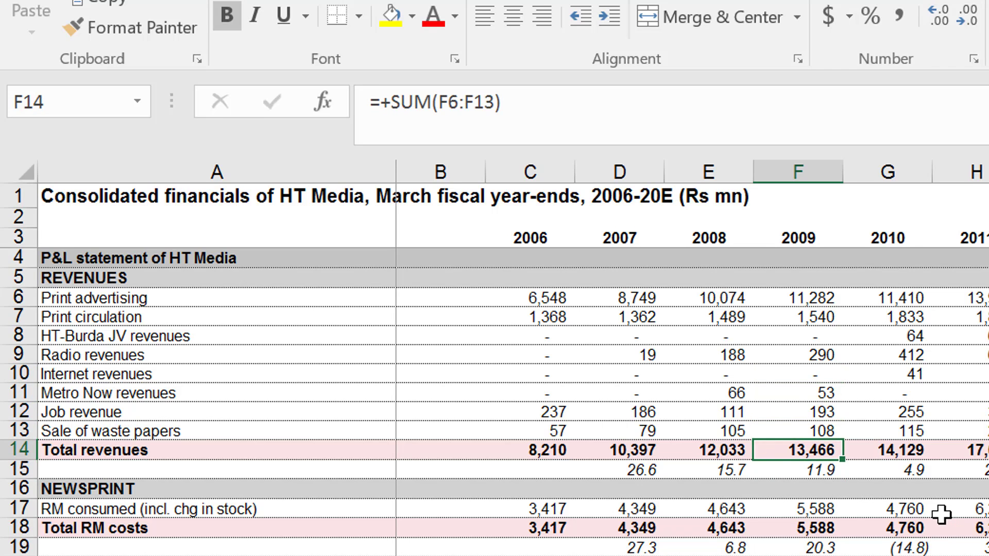
pyautogui.press('Down')
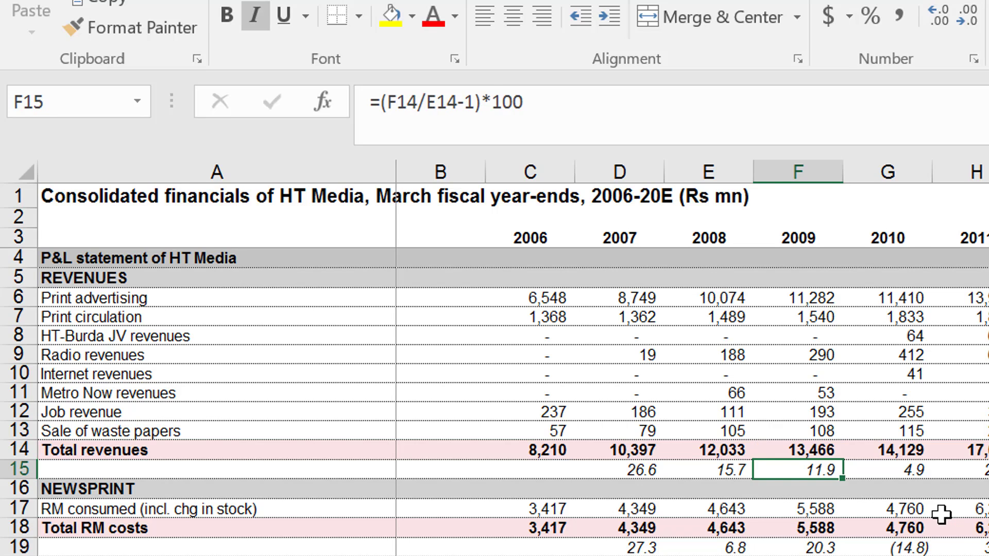
# Examine the growth formulas below total revenues across the historical and forecast years.
pyautogui.press('Left')
pyautogui.press('Left')
pyautogui.press('Left')
pyautogui.press('Right')
pyautogui.press('Right')
pyautogui.press('Right')
pyautogui.press('Right')
pyautogui.press('Right')
pyautogui.press('Right')
pyautogui.press('Right')
pyautogui.press('Left')
pyautogui.press('Left')
pyautogui.press('Left')
pyautogui.press('Left')
pyautogui.press('Right')
pyautogui.press('Right')
pyautogui.press('Right')
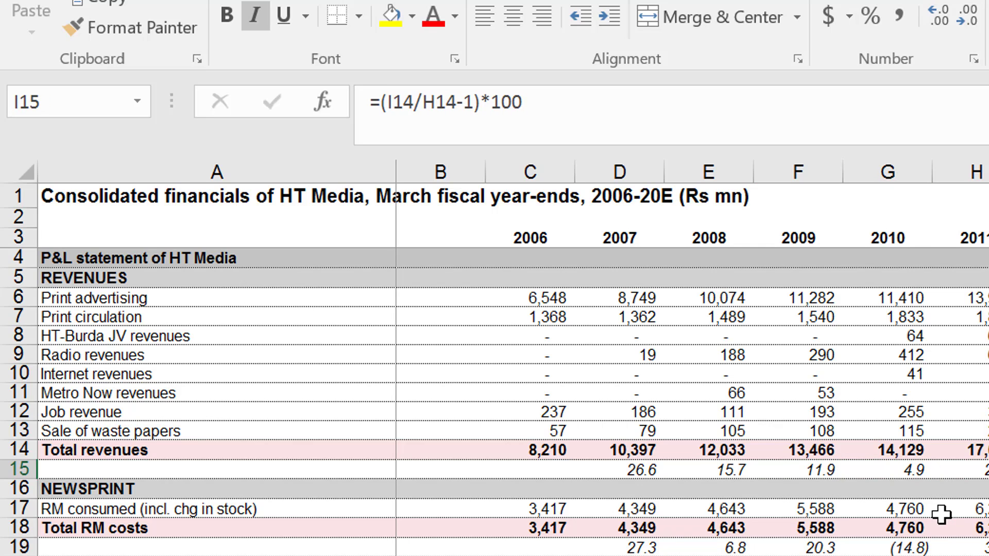
pyautogui.press('Left')
pyautogui.press('Left')
pyautogui.press('Left')
# Examine how the RM consumed entries under Newsprint are built for 2006 through 2010.
pyautogui.press('Down')
pyautogui.press('Down')
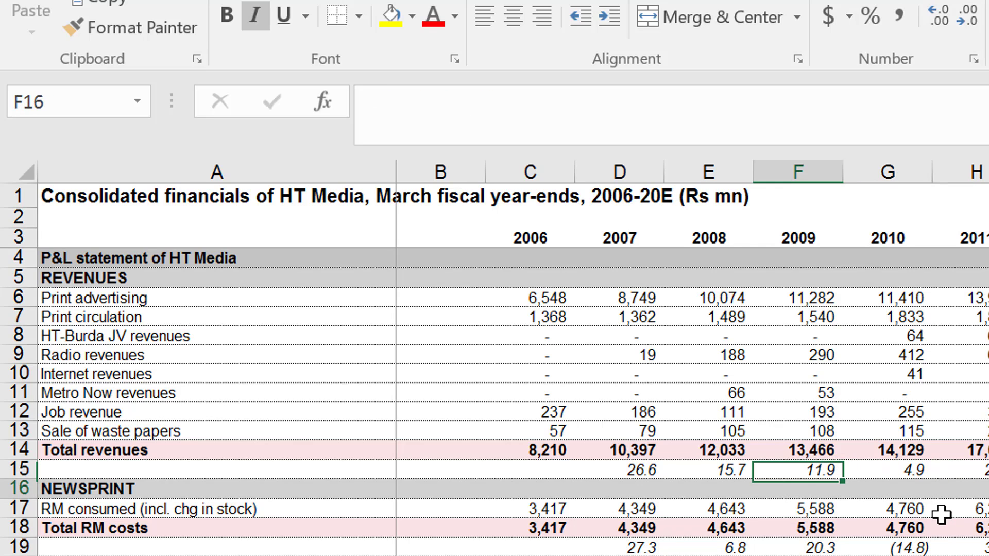
pyautogui.press('Up')
pyautogui.press('Down')
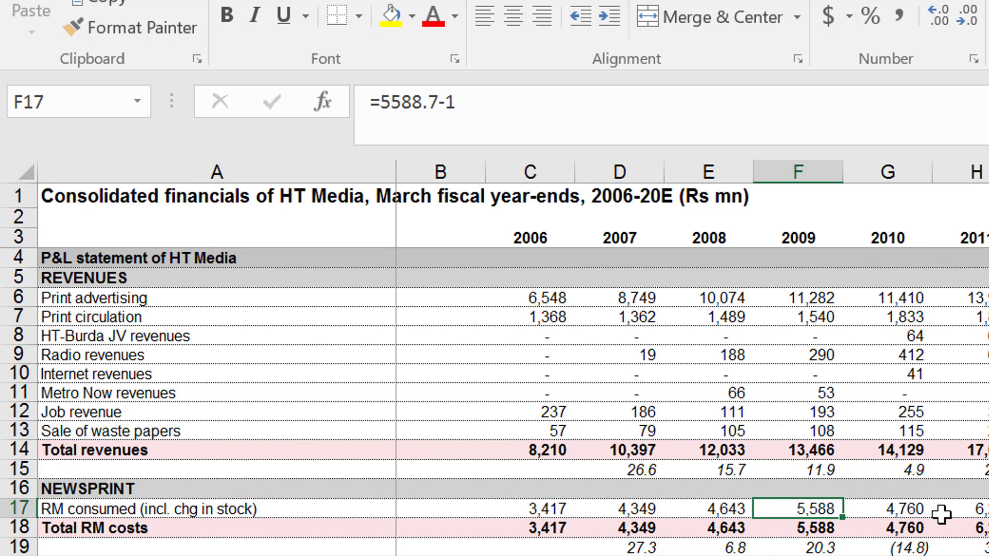
pyautogui.press('Left')
pyautogui.press('Left')
pyautogui.press('Right')
pyautogui.press('Right')
pyautogui.press('Left')
pyautogui.press('Left')
pyautogui.press('Left')
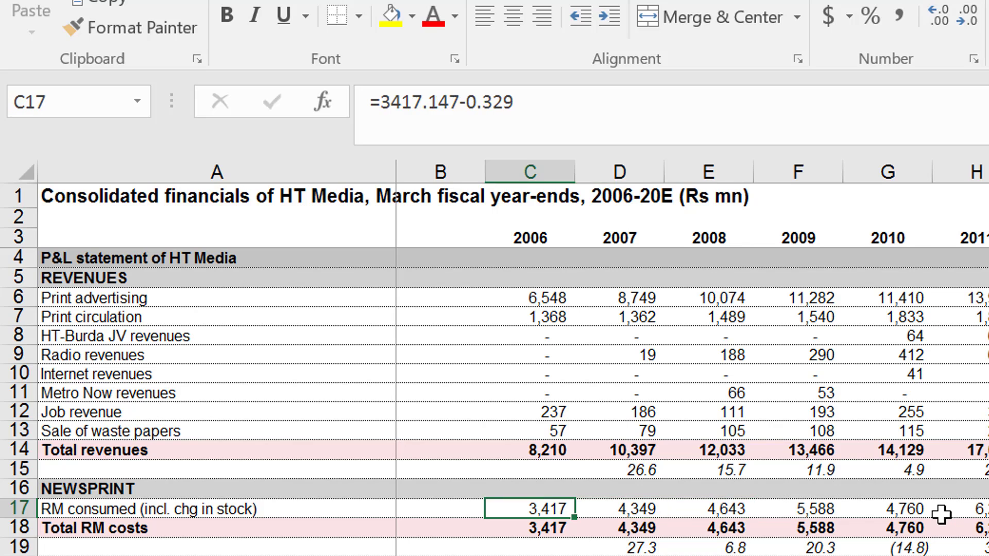
pyautogui.press('Right')
pyautogui.press('Right')
pyautogui.press('Right')
pyautogui.press('Left')
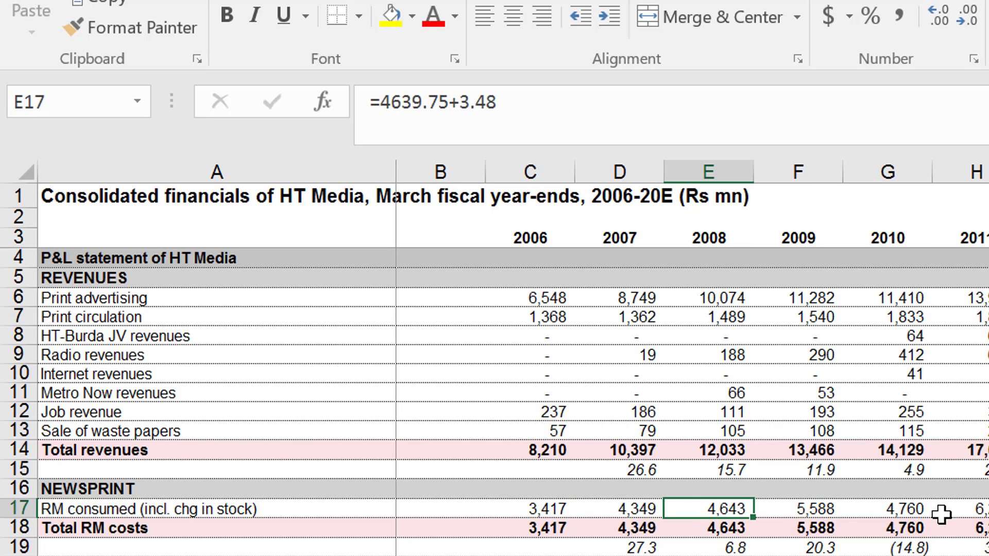
pyautogui.press('Right')
pyautogui.press('Left')
pyautogui.press('Left')
# Examine the 2006 RM consumed entry and the 2006 cost lines below it down to EBITDA.
pyautogui.press('Left')
pyautogui.press('Right')
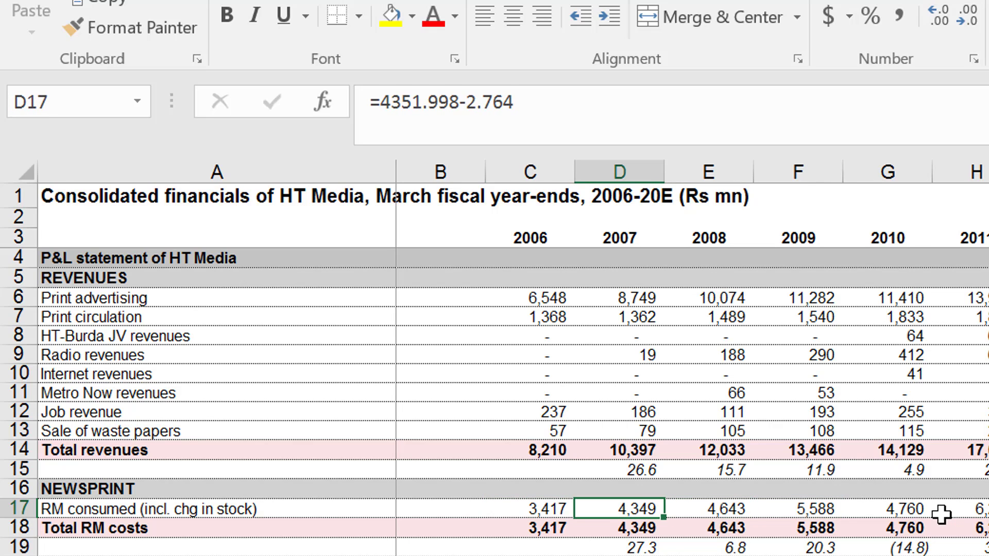
pyautogui.press('Right')
pyautogui.press('Left')
pyautogui.press('Left')
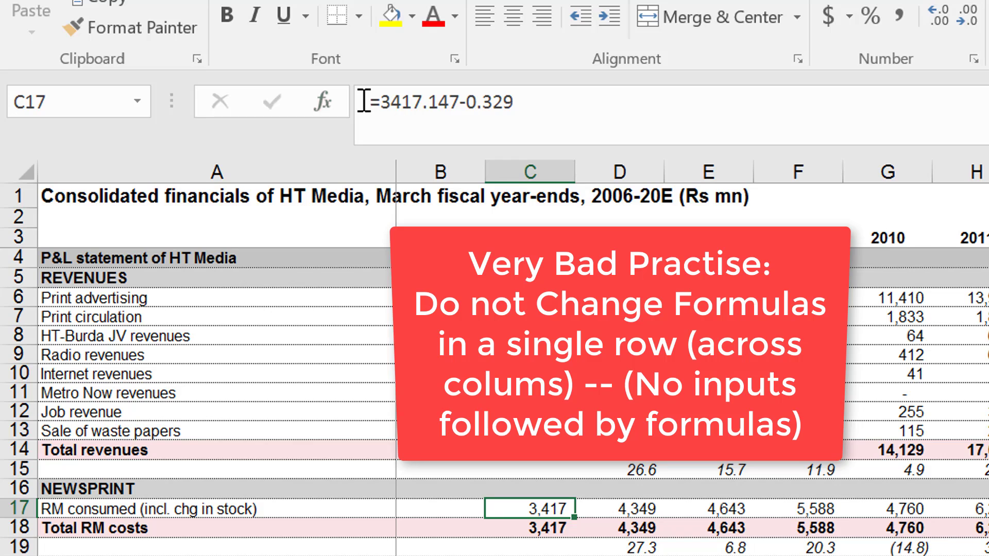
pyautogui.press('Down')
pyautogui.press('Down')
pyautogui.press('Down')
pyautogui.press('Down')
pyautogui.press('Down')
pyautogui.press('Down')
pyautogui.press('Down')
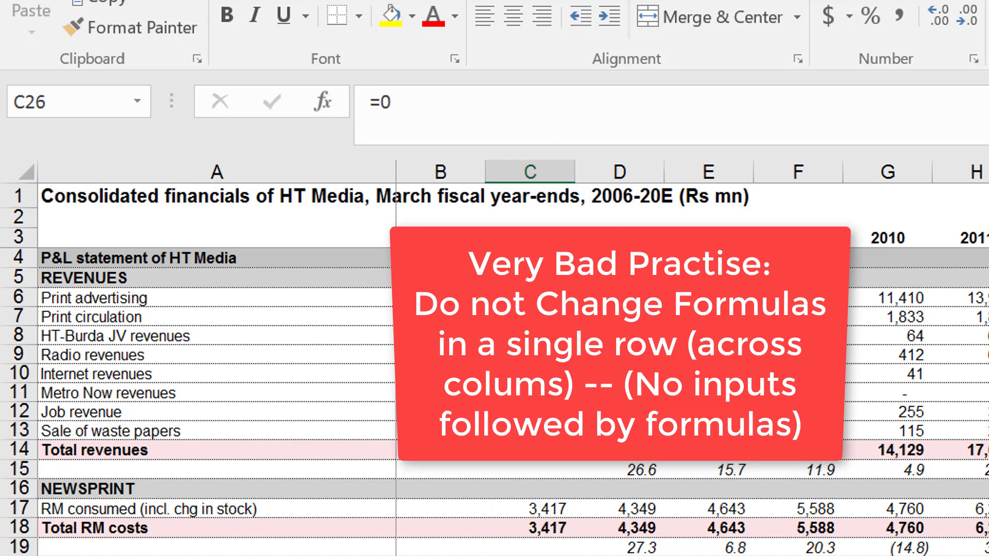
pyautogui.press('Down')
pyautogui.press('Down')
pyautogui.press('Down')
pyautogui.press('Down')
pyautogui.press('Down')
pyautogui.press('Down')
pyautogui.press('Down')
pyautogui.press('Down')
pyautogui.press('Down')
pyautogui.press('Down')
pyautogui.press('Down')
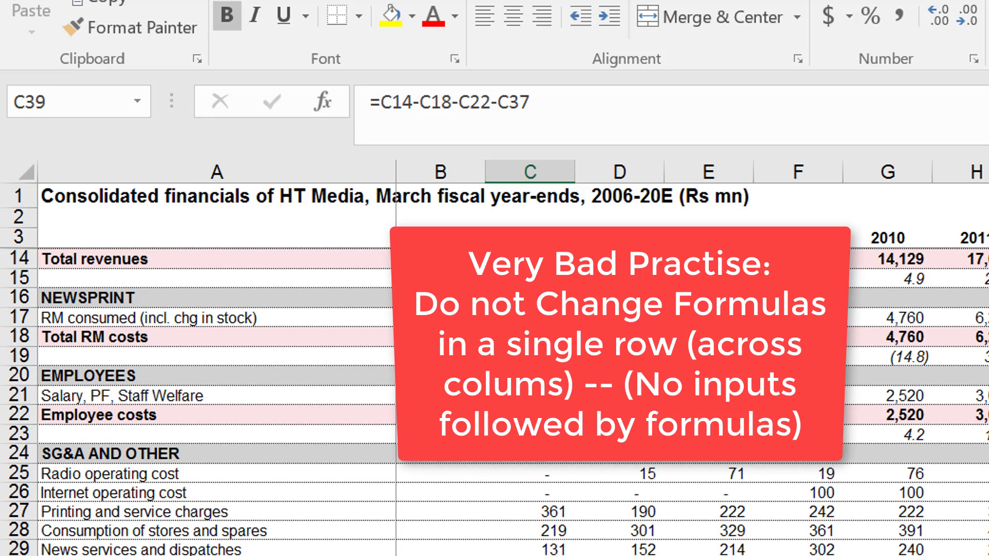
pyautogui.press('Up')
# Examine the 2006 entries from Other income down to the balance sheet's current liabilities.
pyautogui.press('Up')
pyautogui.press('Down')
pyautogui.press('Down')
pyautogui.press('Down')
pyautogui.press('Down')
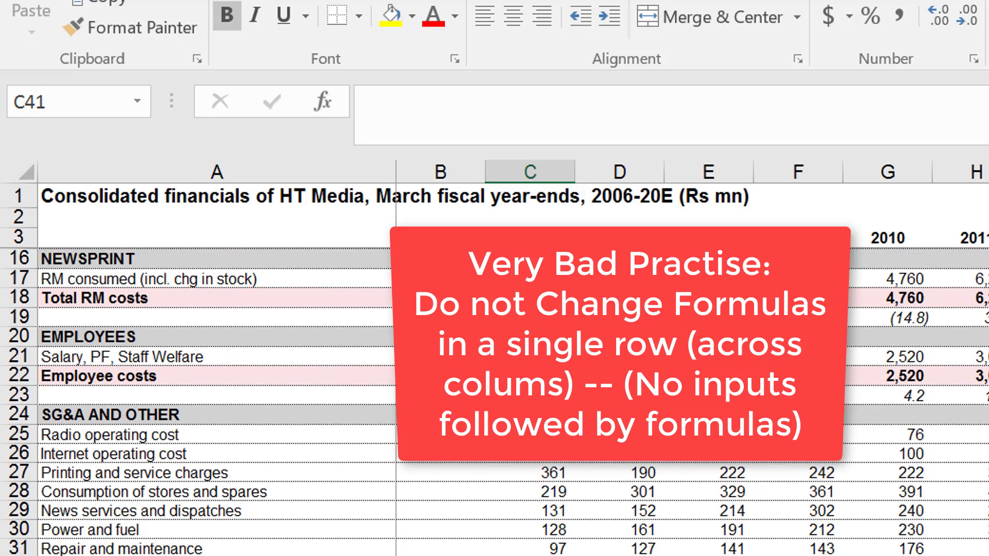
pyautogui.press('Up')
pyautogui.press('Up')
pyautogui.press('Down')
pyautogui.press('Down')
pyautogui.press('Down')
pyautogui.press('Down')
pyautogui.press('Down')
pyautogui.press('Down')
pyautogui.press('Down')
pyautogui.press('Down')
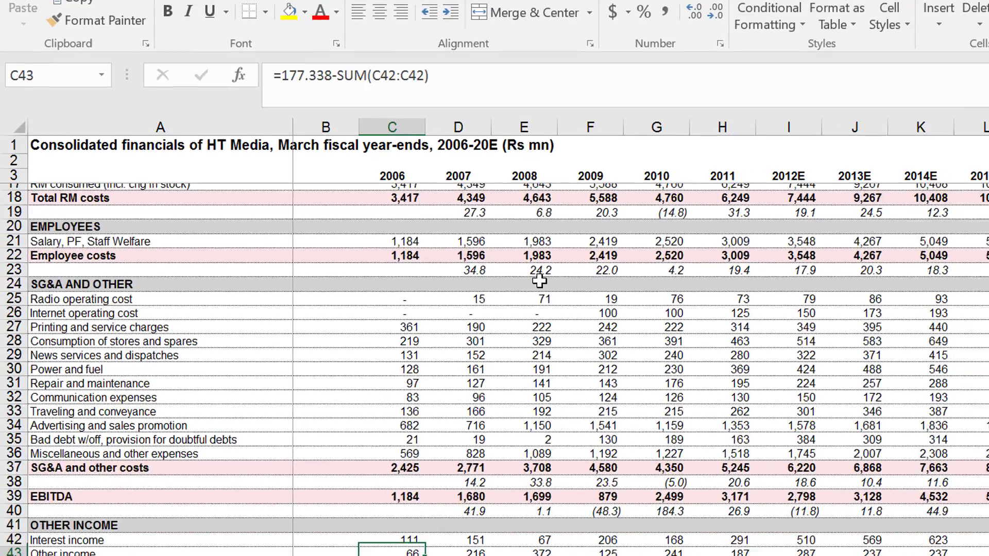
pyautogui.press('Down')
pyautogui.press('Down')
pyautogui.press('Down')
pyautogui.press('Down')
pyautogui.press('Down')
pyautogui.press('Down')
pyautogui.press('Down')
pyautogui.press('Down')
pyautogui.press('Down')
pyautogui.press('Down')
pyautogui.press('Down')
pyautogui.press('Down')
pyautogui.press('Down')
pyautogui.press('Down')
pyautogui.press('Down')
pyautogui.press('Down')
pyautogui.press('Down')
pyautogui.press('Down')
pyautogui.press('Down')
pyautogui.press('Down')
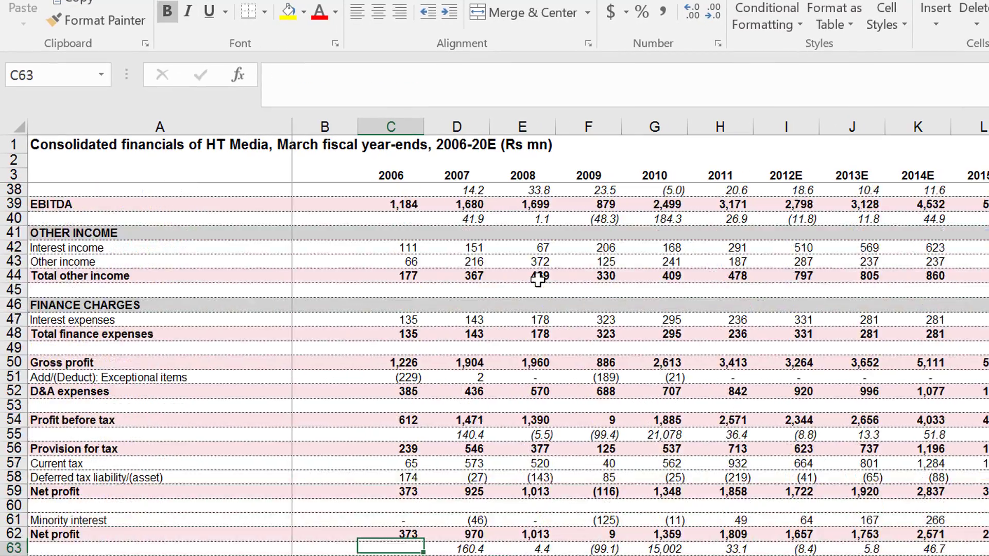
pyautogui.press('Down')
pyautogui.press('Down')
pyautogui.press('Down')
pyautogui.press('Down')
pyautogui.press('Down')
pyautogui.press('Down')
pyautogui.press('Down')
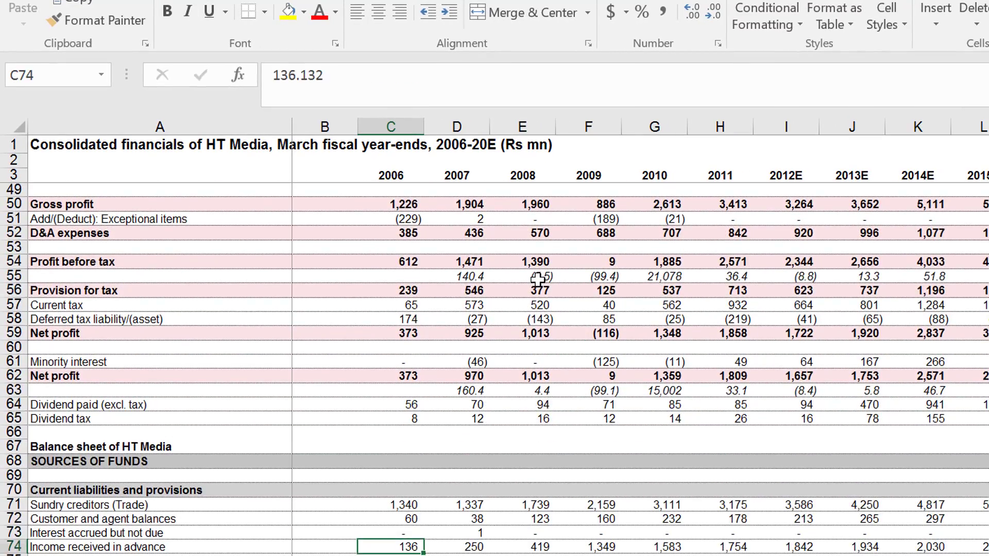
pyautogui.press('Down')
pyautogui.press('Down')
# Review the 2006 column back up from the balance sheet to the P&L revenue lines.
pyautogui.press('Up')
pyautogui.press('Up')
pyautogui.press('Up')
pyautogui.press('Up')
pyautogui.press('Up')
pyautogui.press('Up')
pyautogui.press('Up')
pyautogui.press('Up')
pyautogui.press('Up')
pyautogui.press('Up')
pyautogui.press('Up')
pyautogui.press('Up')
pyautogui.press('Up')
pyautogui.press('Up')
pyautogui.press('Up')
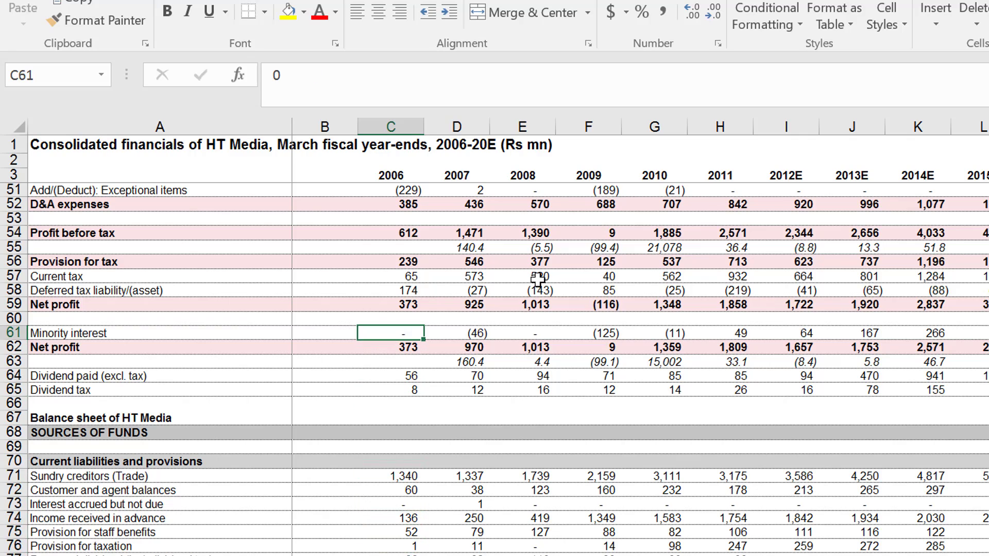
pyautogui.press('Up')
pyautogui.press('Up')
pyautogui.press('Up')
pyautogui.press('Up')
pyautogui.press('Up')
pyautogui.press('Up')
pyautogui.press('Up')
pyautogui.press('Up')
pyautogui.press('Up')
pyautogui.press('Up')
pyautogui.press('Up')
pyautogui.press('Up')
pyautogui.press('Up')
pyautogui.press('Up')
pyautogui.press('Up')
pyautogui.press('Up')
pyautogui.press('Up')
pyautogui.press('Up')
pyautogui.press('Up')
pyautogui.press('Up')
pyautogui.press('Up')
pyautogui.press('Up')
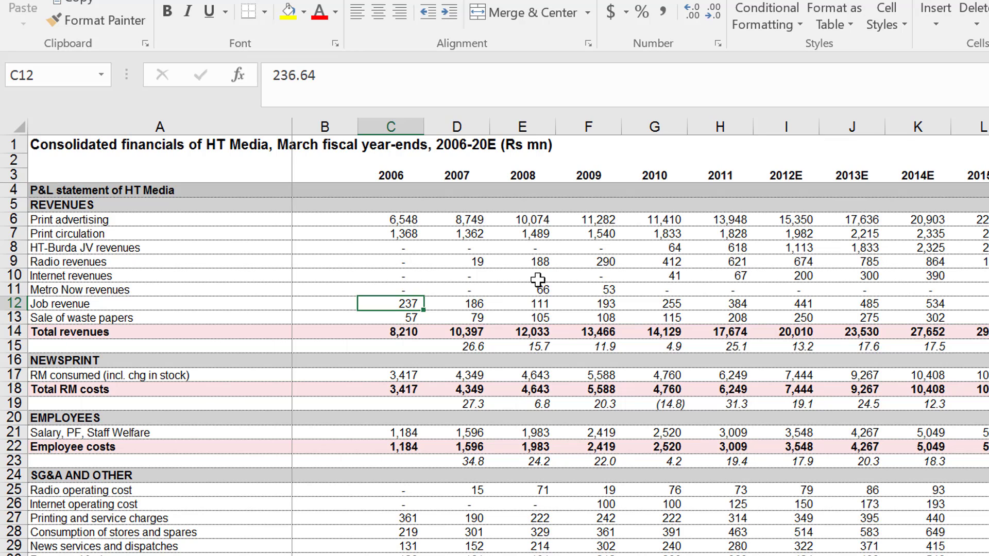
pyautogui.press('Up')
pyautogui.press('Up')
pyautogui.press('Up')
pyautogui.press('Up')
pyautogui.press('Up')
pyautogui.press('Up')
pyautogui.press('Up')
pyautogui.press('Up')
pyautogui.press('Up')
pyautogui.press('Up')
pyautogui.press('Up')
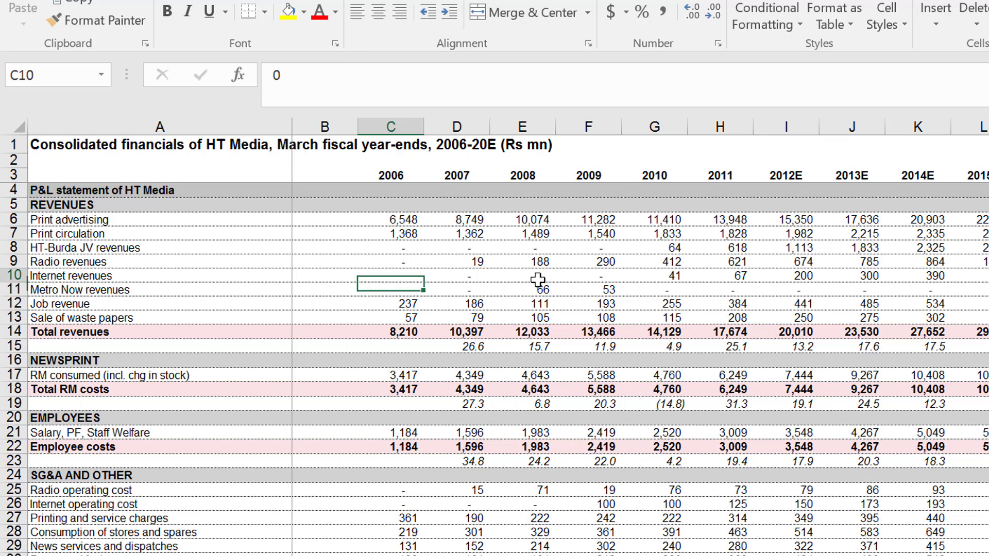
# Insert a blank row above the P&L statement heading and label it "Historic Swith" in A4.
pyautogui.press('Down')
pyautogui.press('Down')
pyautogui.press('Down')
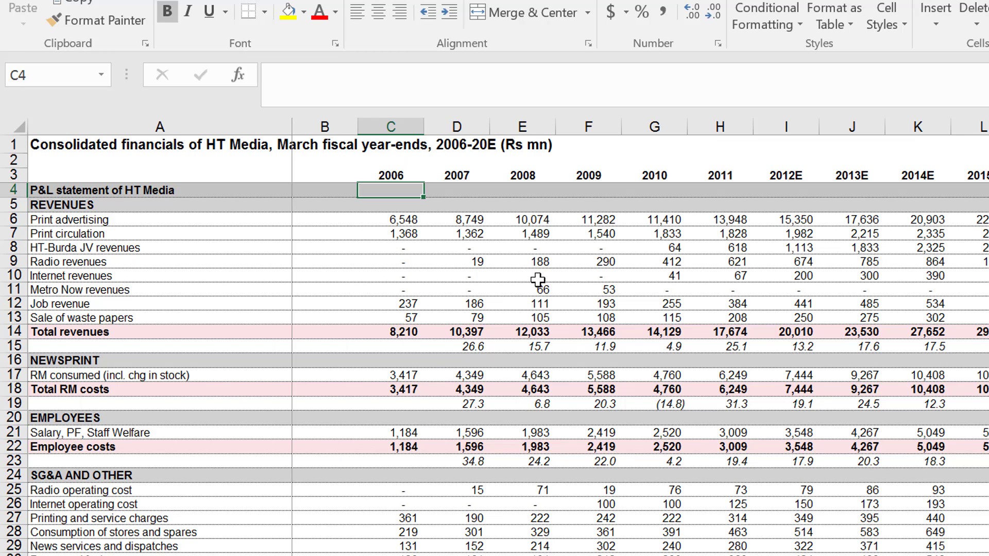
pyautogui.hotkey('shift', 'space')
pyautogui.hotkey('ctrl', 'shift', '+')
pyautogui.press('Left')
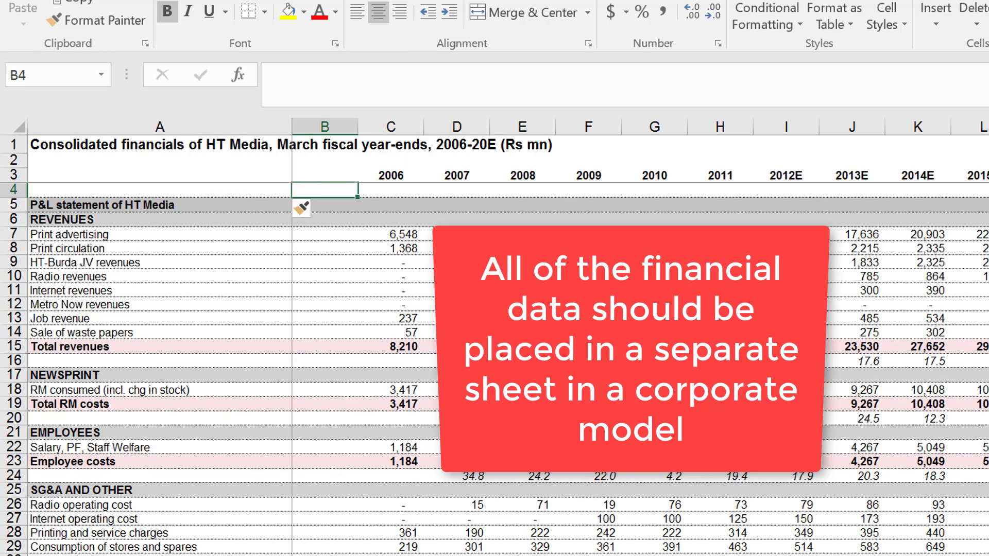
pyautogui.press('Left')
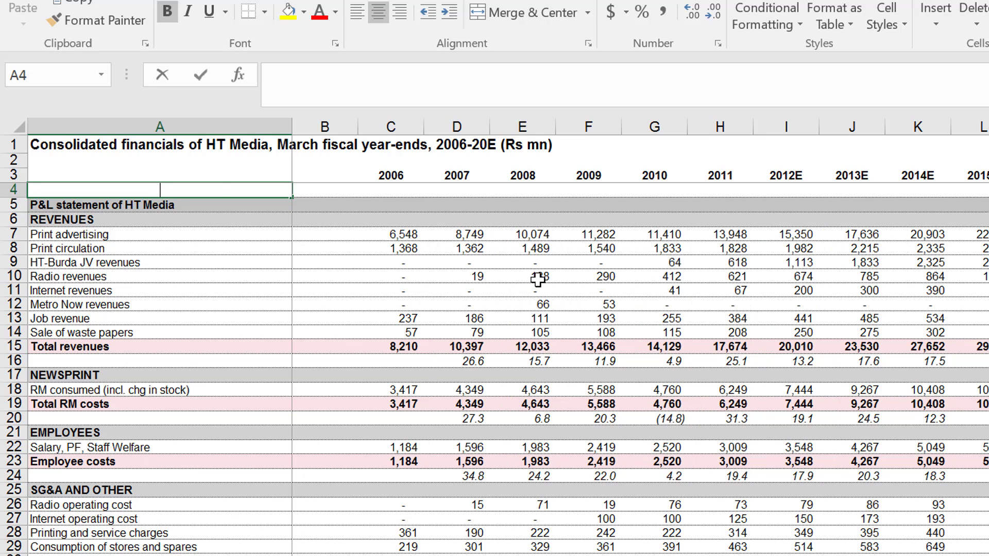
pyautogui.write('Historic Swi')
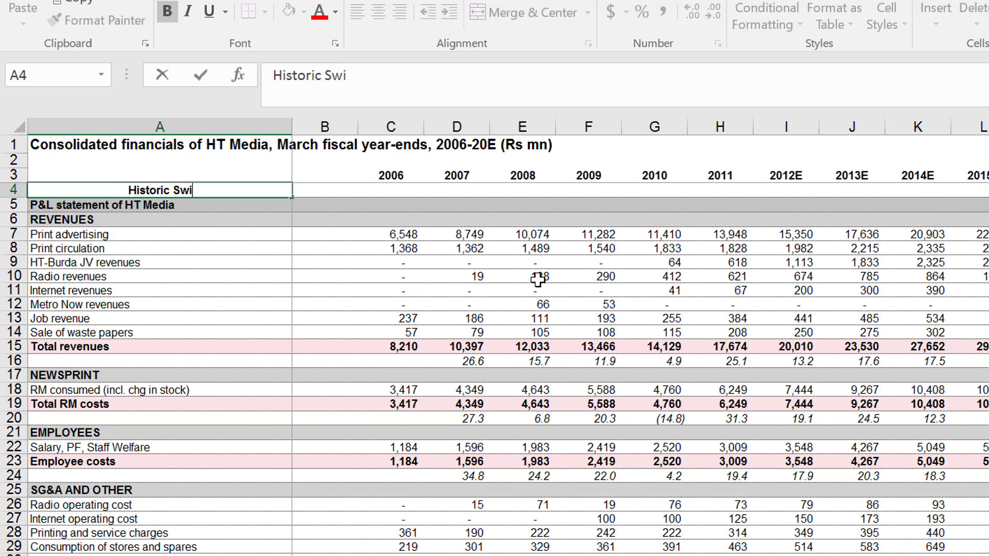
pyautogui.press('Return')
# Insert a blank column directly after the row labels and narrow it to roughly the year columns' width.
pyautogui.press('Up')
pyautogui.press('Right')
pyautogui.press('Right')
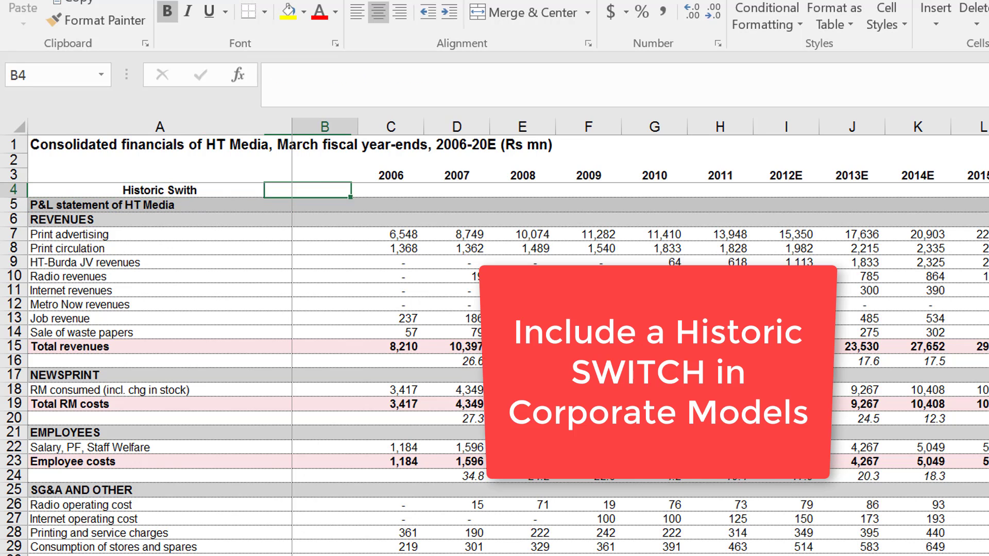
pyautogui.press('Down')
pyautogui.press('Down')
pyautogui.press('Down')
pyautogui.press('Down')
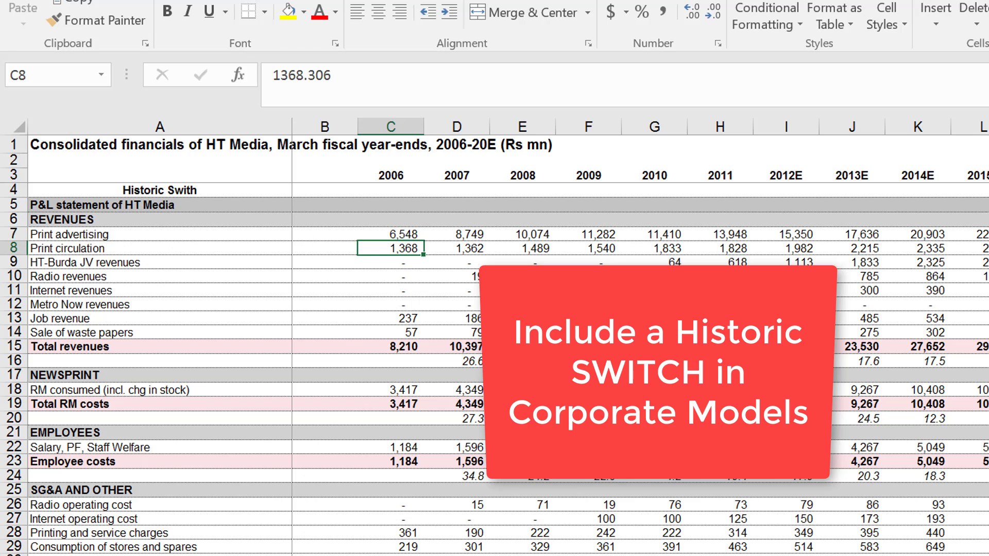
pyautogui.press('Left')
pyautogui.hotkey('ctrl', 'space')
pyautogui.hotkey('ctrl', 'shift', '+')
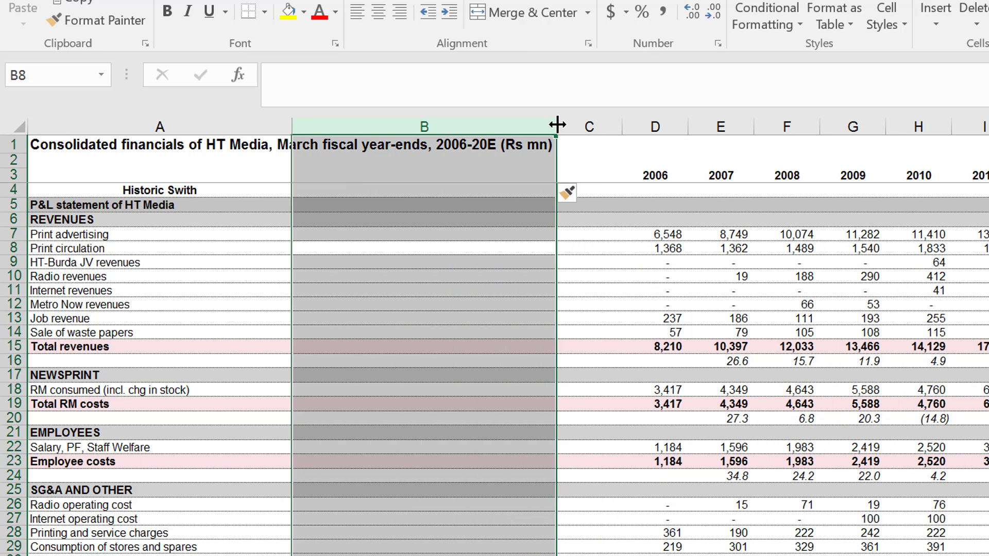
pyautogui.moveTo(556, 128); pyautogui.dragTo(499, 126)
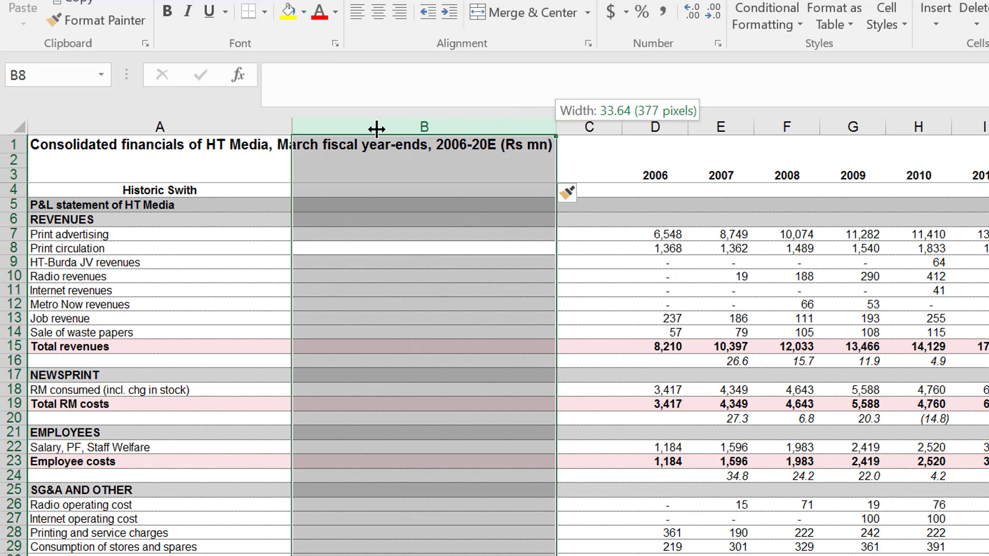
pyautogui.moveTo(376, 129); pyautogui.dragTo(362, 128)
# Left-align the "Historic Swith" label in A4.
pyautogui.press('Up')
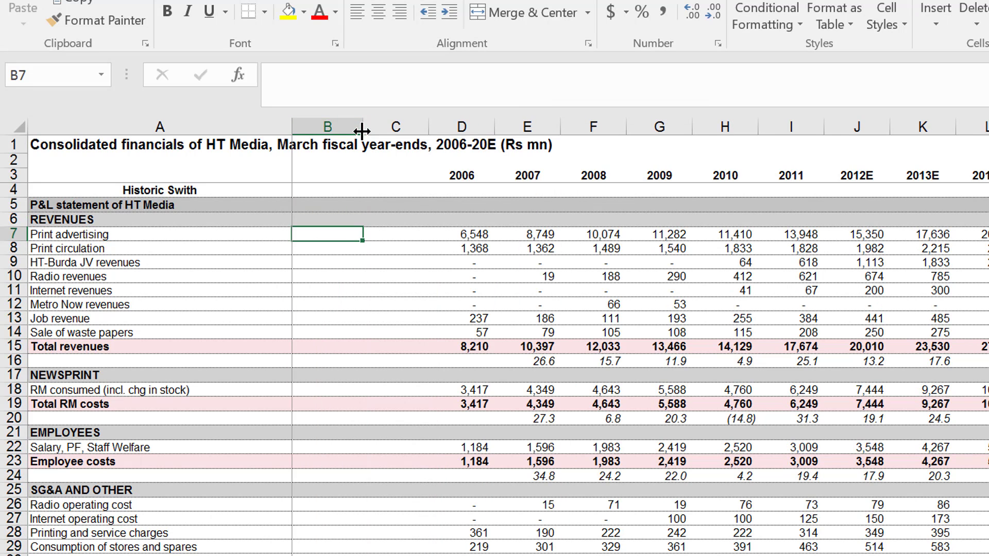
pyautogui.press('Up')
pyautogui.press('Up')
pyautogui.press('Up')
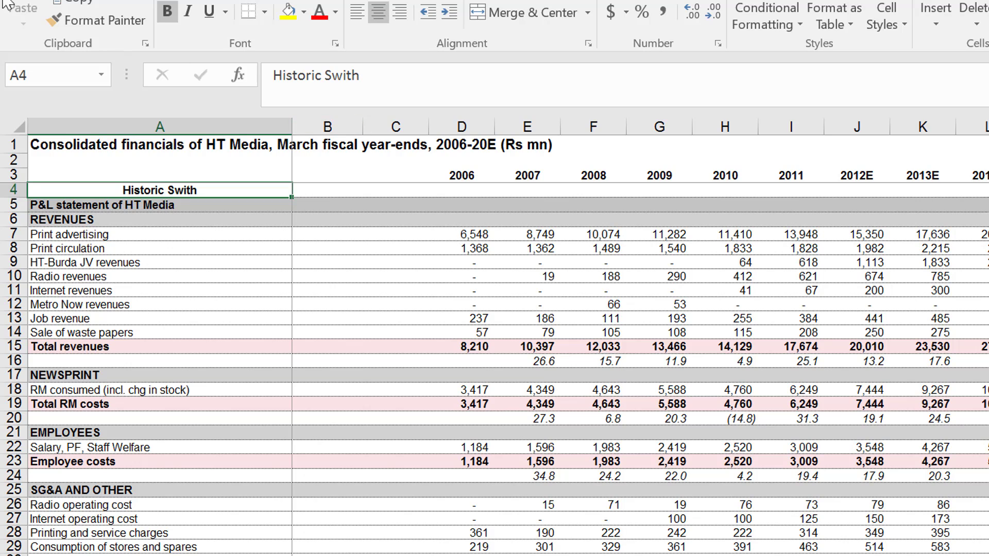
pyautogui.click(363, 15)
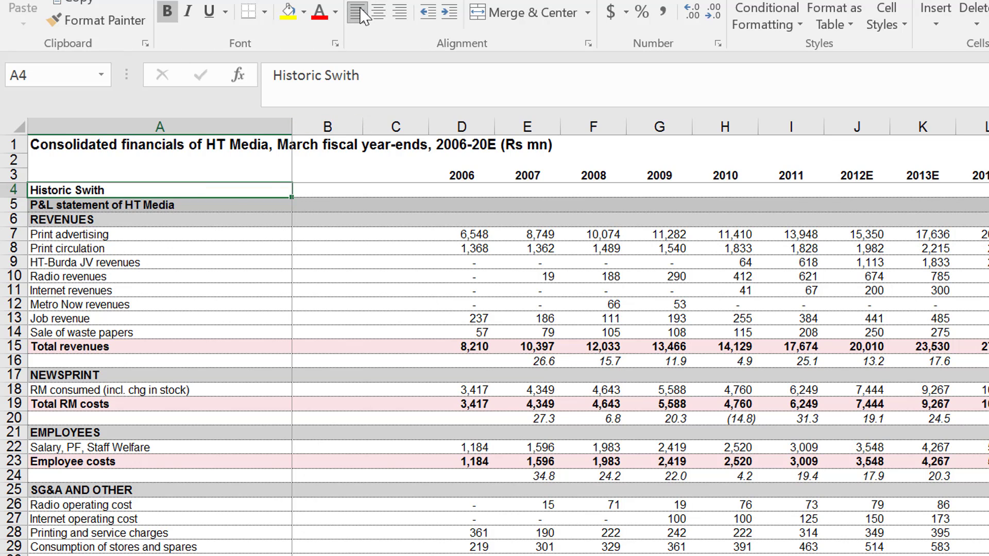
# Enter 2011 as the last historic year in B4 beside the switch label.
pyautogui.press('Right')
pyautogui.press('Right')
pyautogui.press('Right')
pyautogui.press('Left')
pyautogui.press('Left')
pyautogui.press('Left')
pyautogui.press('Right')
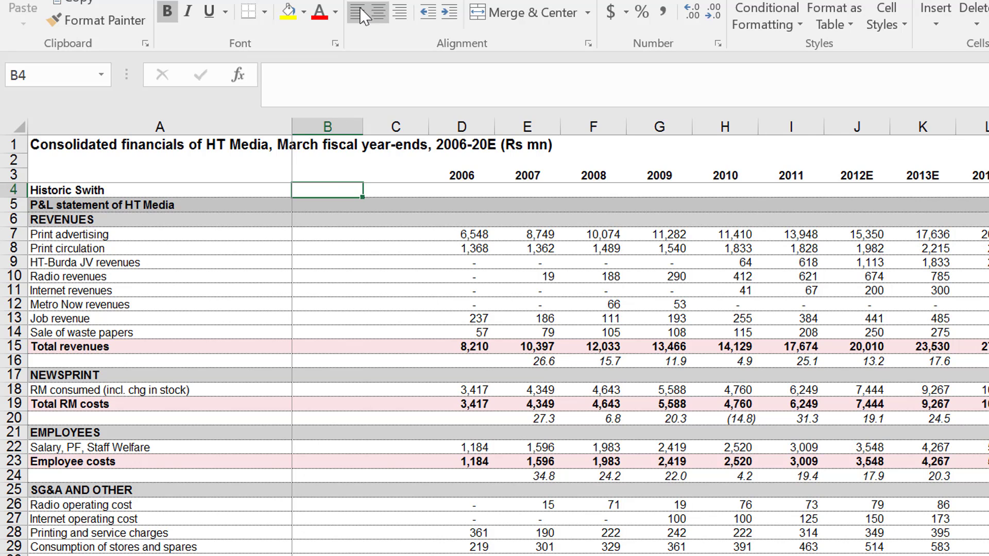
pyautogui.write('2011')
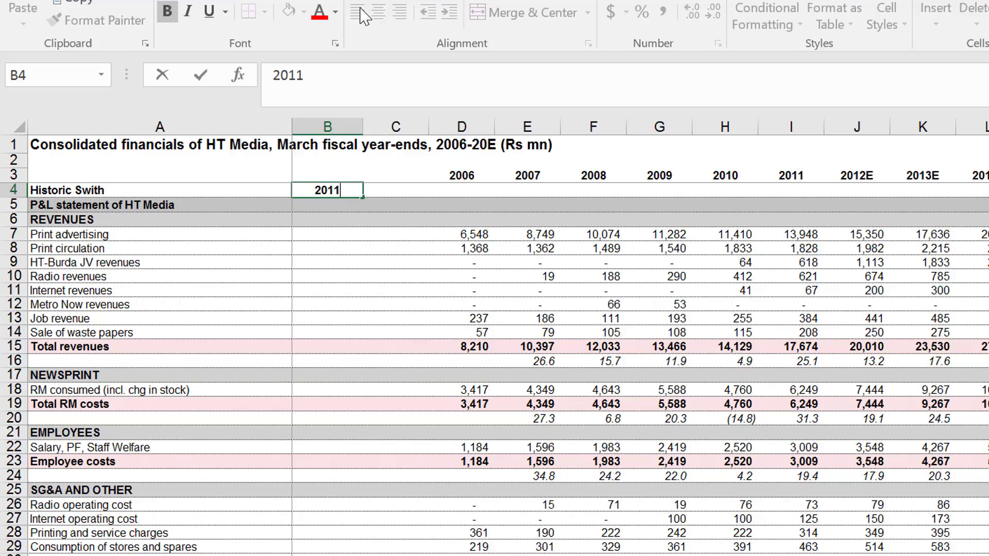
pyautogui.press('Return')
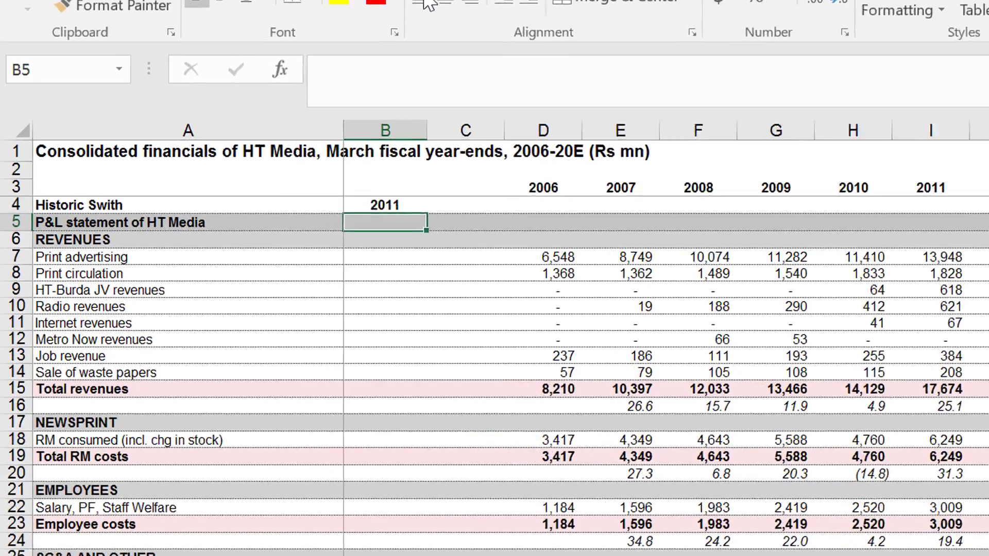
# Enter the switch formula =D3<=$B$4 under the 2006 heading in D4.
pyautogui.press('Up')
pyautogui.press('Right')
pyautogui.press('Right')
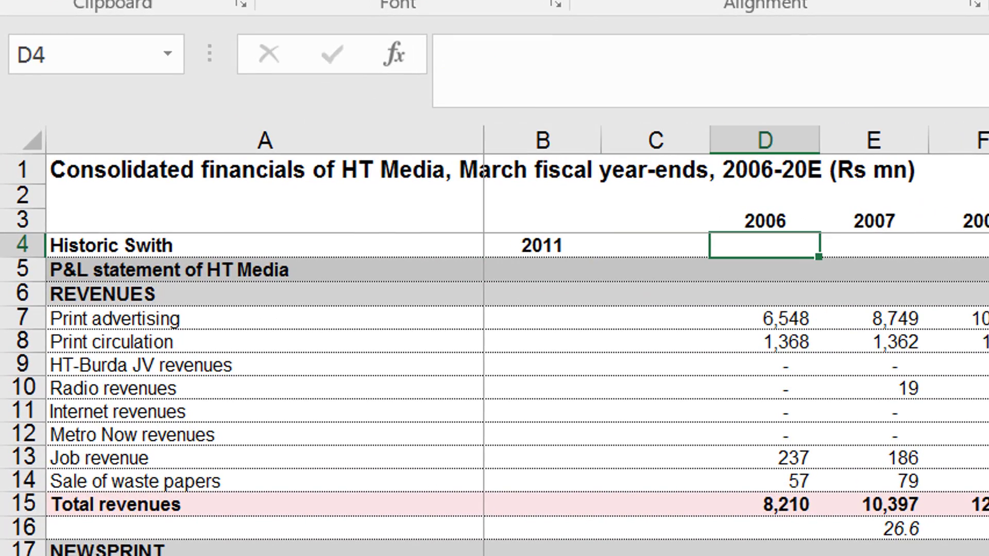
pyautogui.write('=')
pyautogui.press('Up')
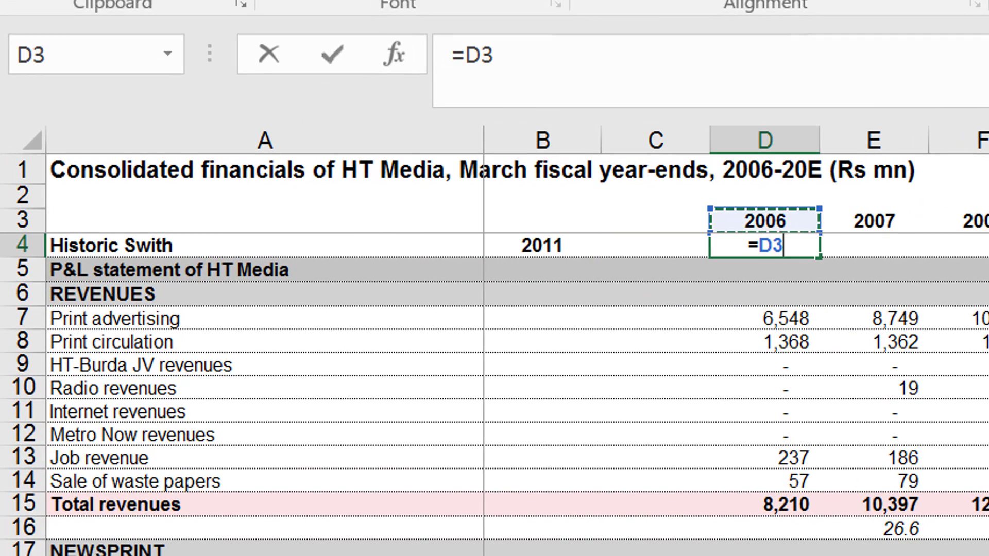
pyautogui.write('<')
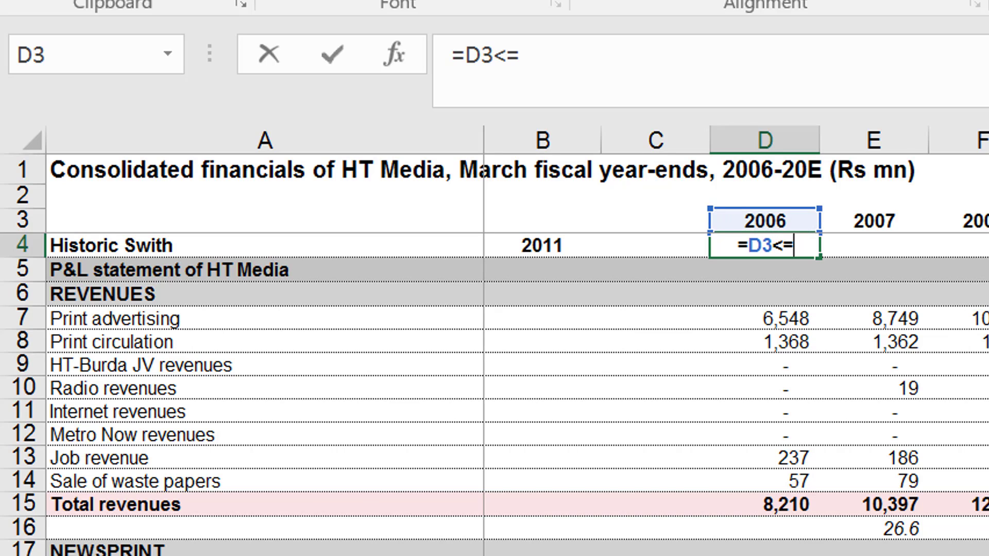
pyautogui.write('=')
pyautogui.press('Left')
pyautogui.press('Left')
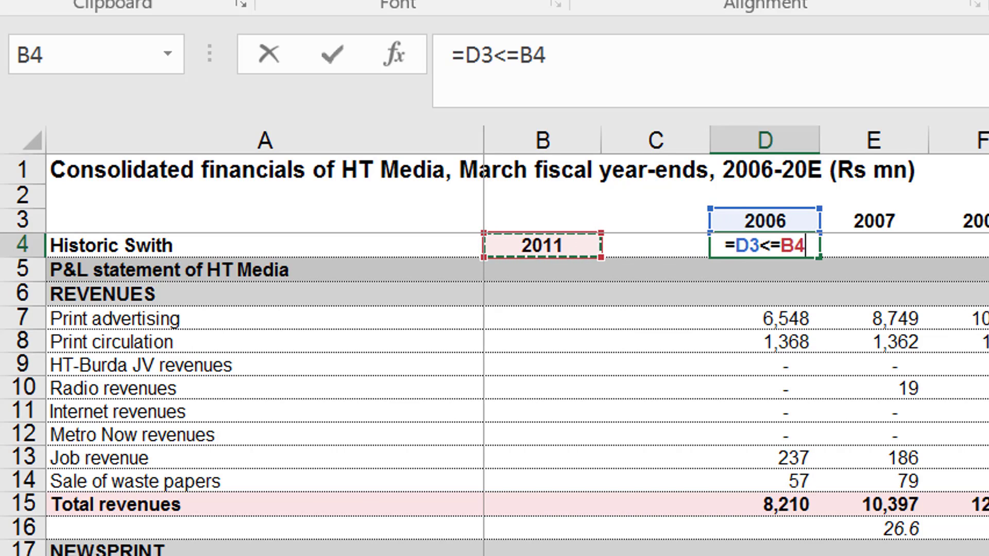
pyautogui.press('F4')
pyautogui.press('Return')
pyautogui.press('Up')
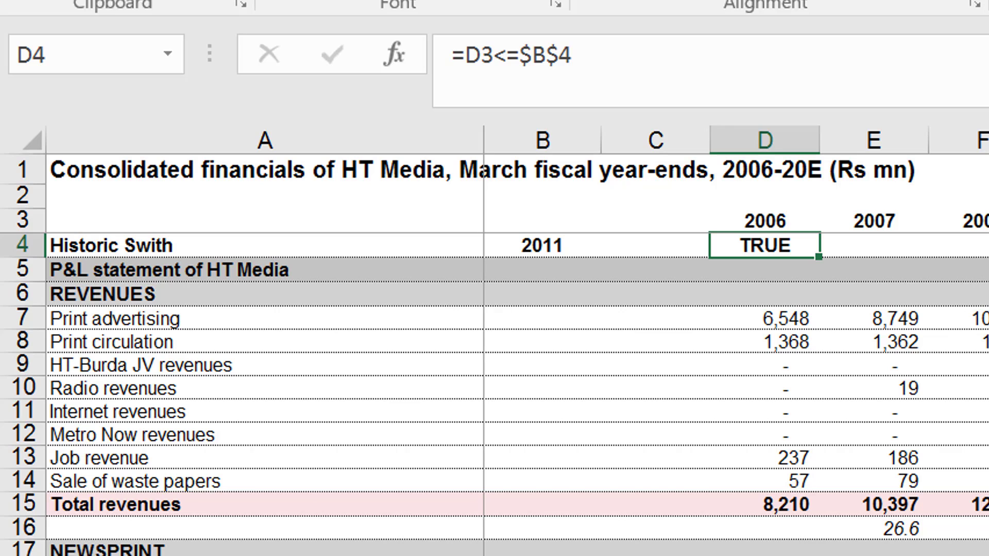
# Fill the switch formula from D4 across the row through the 2020E column.
pyautogui.hotkey('ctrl', 'shift', 'r')
pyautogui.press('Right')
pyautogui.press('Right')
pyautogui.press('Right')
pyautogui.press('Right')
pyautogui.press('Right')
pyautogui.press('Right')
pyautogui.press('Right')
pyautogui.press('Right')
pyautogui.press('Right')
pyautogui.press('Right')
pyautogui.press('Right')
pyautogui.press('Right')
pyautogui.press('Right')
pyautogui.press('Right')
pyautogui.press('Right')
pyautogui.press('Right')
pyautogui.press('Right')
pyautogui.press('Right')
pyautogui.press('Right')
pyautogui.press('Right')
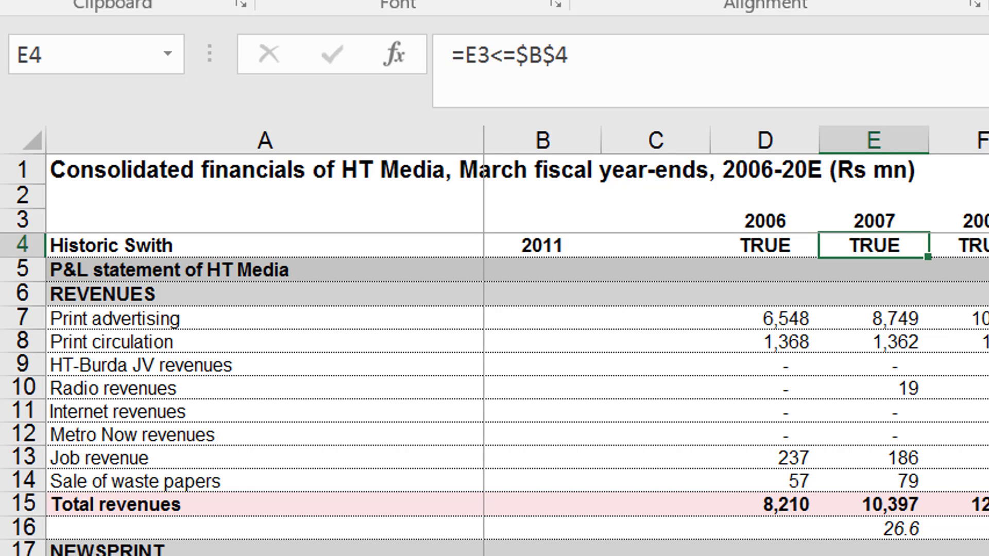
pyautogui.press('Right')
pyautogui.press('Right')
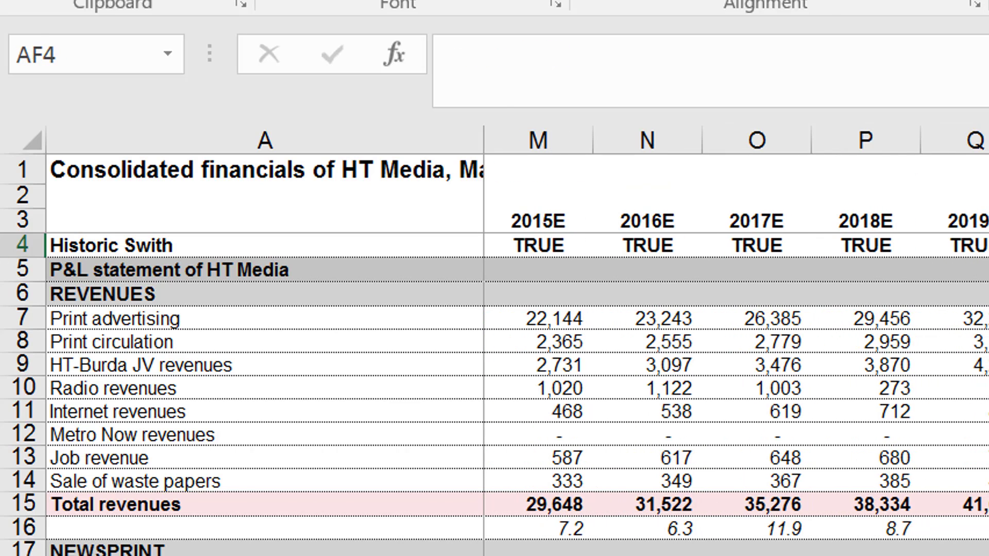
# Examine the switch row across the forecast years and the adjoining common size P&L statement.
pyautogui.press('Right')
pyautogui.press('Right')
pyautogui.press('Right')
pyautogui.press('Right')
pyautogui.press('Right')
pyautogui.press('Right')
pyautogui.press('Right')
pyautogui.press('Right')
pyautogui.press('Right')
pyautogui.press('Right')
pyautogui.press('Right')
pyautogui.press('Right')
pyautogui.press('Right')
pyautogui.press('Right')
pyautogui.press('Right')
pyautogui.press('Right')
pyautogui.press('Right')
pyautogui.press('Right')
pyautogui.press('Right')
pyautogui.press('Right')
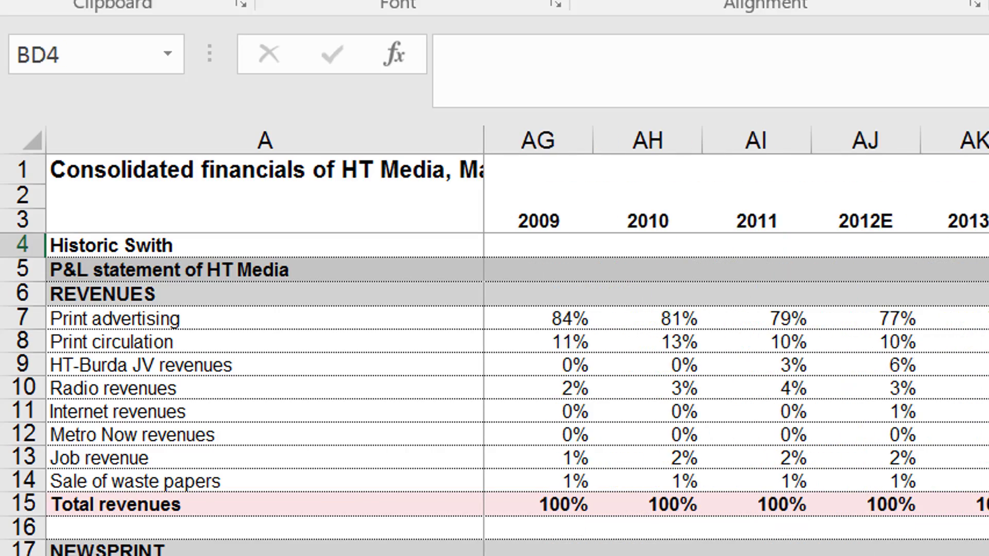
pyautogui.press('Left')
pyautogui.press('Left')
pyautogui.press('Left')
pyautogui.press('Left')
pyautogui.press('Left')
pyautogui.press('Left')
pyautogui.press('Left')
pyautogui.press('Left')
pyautogui.press('Left')
pyautogui.press('Left')
pyautogui.press('Left')
pyautogui.press('Left')
pyautogui.press('Left')
pyautogui.press('Left')
pyautogui.press('Left')
pyautogui.press('Left')
pyautogui.press('Left')
pyautogui.press('Left')
pyautogui.press('Left')
pyautogui.press('Left')
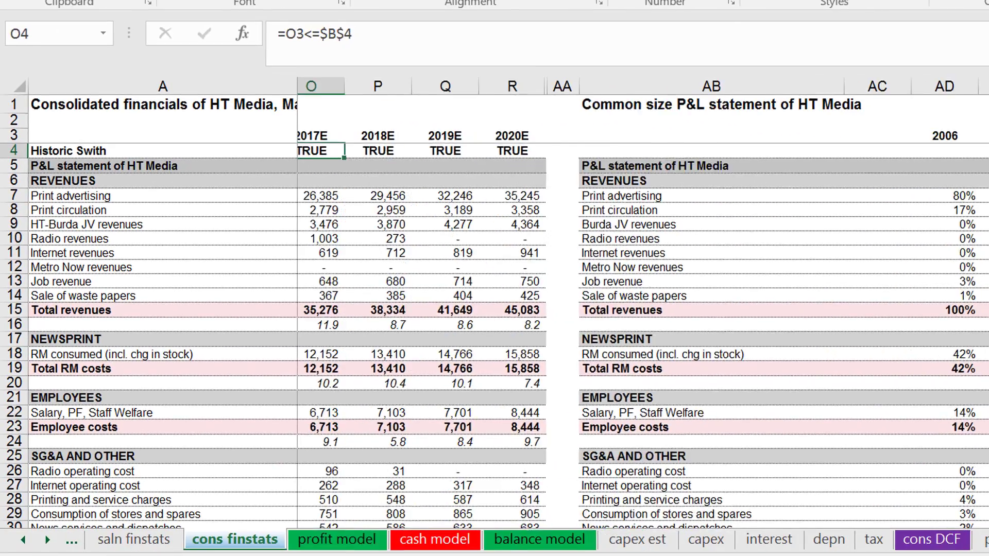
pyautogui.press('Left')
pyautogui.press('Left')
pyautogui.press('Right')
pyautogui.press('Right')
pyautogui.press('Right')
pyautogui.press('Right')
pyautogui.press('Right')
pyautogui.press('Right')
pyautogui.press('Right')
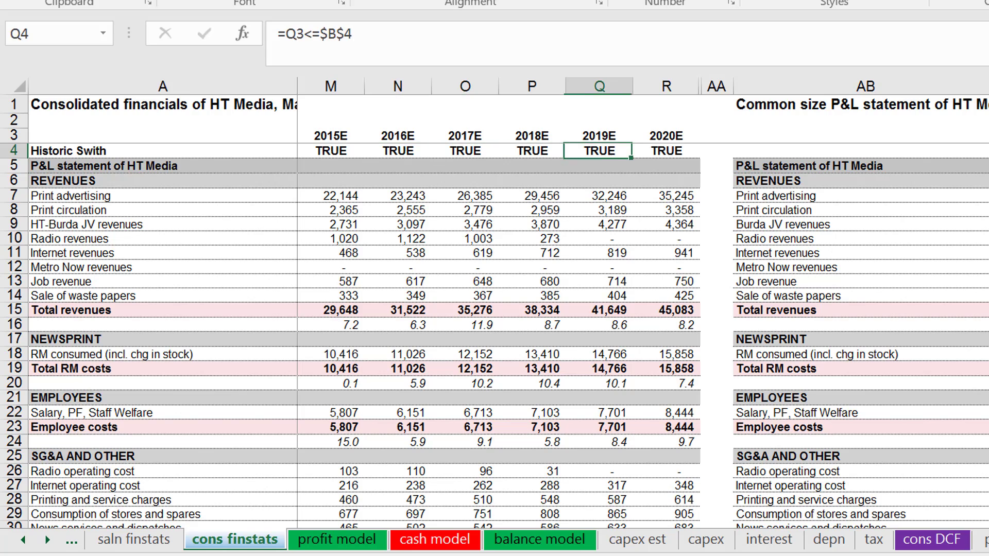
pyautogui.press('Down')
pyautogui.press('Down')
pyautogui.press('Right')
pyautogui.press('Right')
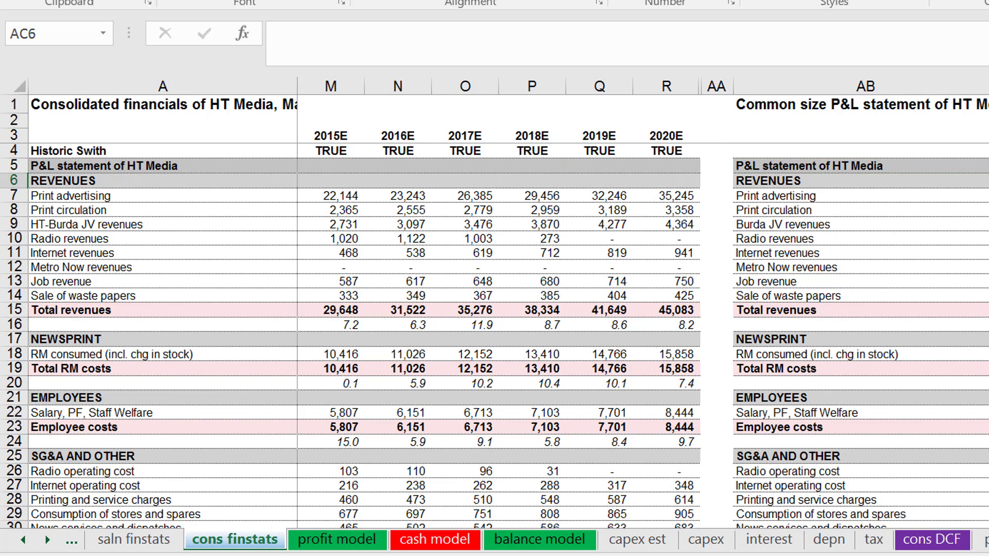
# Move the common size P&L statement, from its title in AB1 through its Dividend tax row, to column A at row 158 below the working capital calculations.
pyautogui.press('Down')
pyautogui.press('Up')
pyautogui.press('Up')
pyautogui.press('Up')
pyautogui.press('Up')
pyautogui.press('Up')
pyautogui.press('Up')
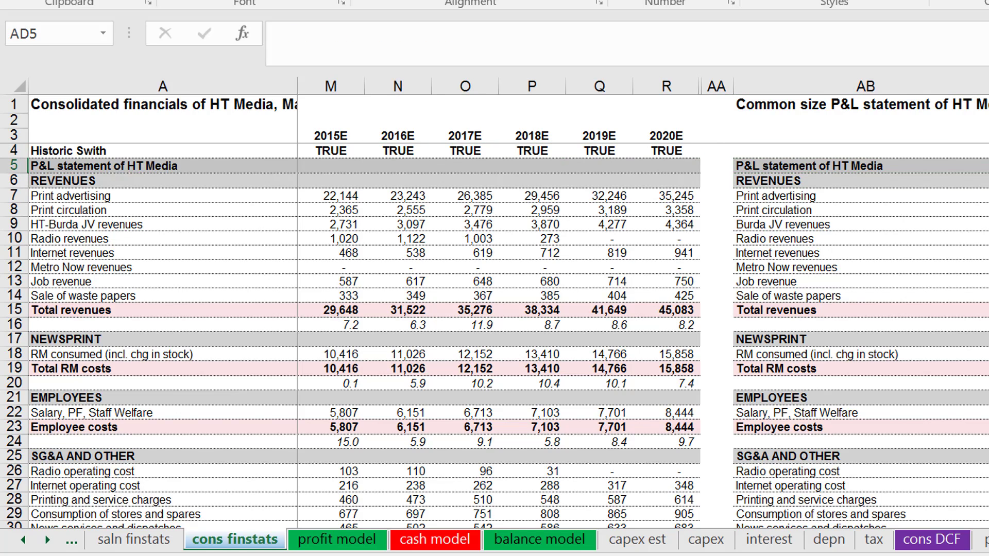
pyautogui.press('Left')
pyautogui.press('Left')
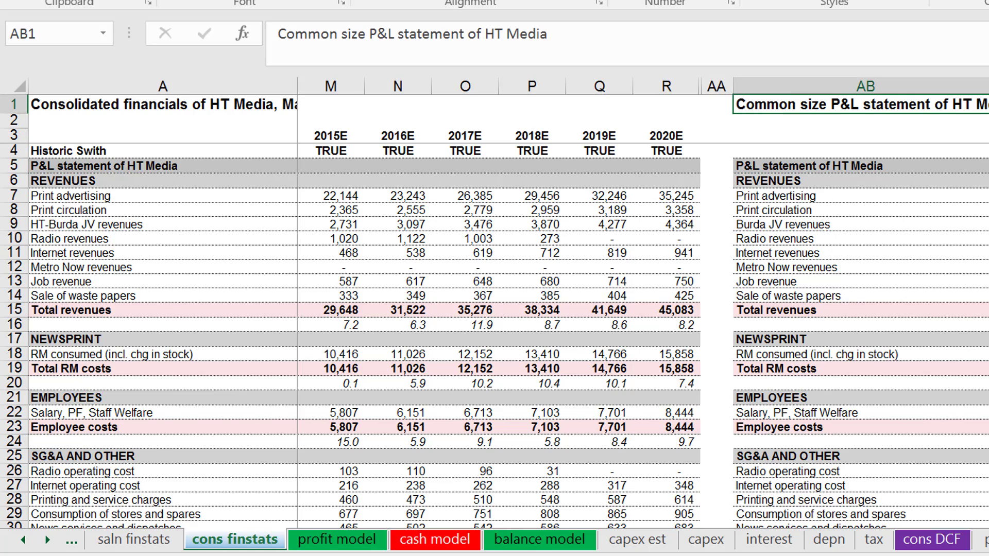
pyautogui.press('Left')
pyautogui.press('Right')
pyautogui.hotkey('shift', 'Down')
pyautogui.hotkey('shift', 'Down')
pyautogui.hotkey('shift', 'Down')
pyautogui.hotkey('shift', 'Down')
pyautogui.hotkey('shift', 'Down')
pyautogui.hotkey('shift', 'Down')
pyautogui.hotkey('shift', 'Down')
pyautogui.hotkey('shift', 'Down')
pyautogui.hotkey('shift', 'Down')
pyautogui.hotkey('shift', 'Down')
pyautogui.hotkey('shift', 'Down')
pyautogui.hotkey('shift', 'Down')
pyautogui.hotkey('shift', 'Down')
pyautogui.hotkey('shift', 'Down')
pyautogui.hotkey('shift', 'Down')
pyautogui.hotkey('shift', 'Down')
pyautogui.hotkey('shift', 'Down')
pyautogui.hotkey('shift', 'Down')
pyautogui.hotkey('shift', 'Down')
pyautogui.hotkey('shift', 'Down')
pyautogui.hotkey('shift', 'Down')
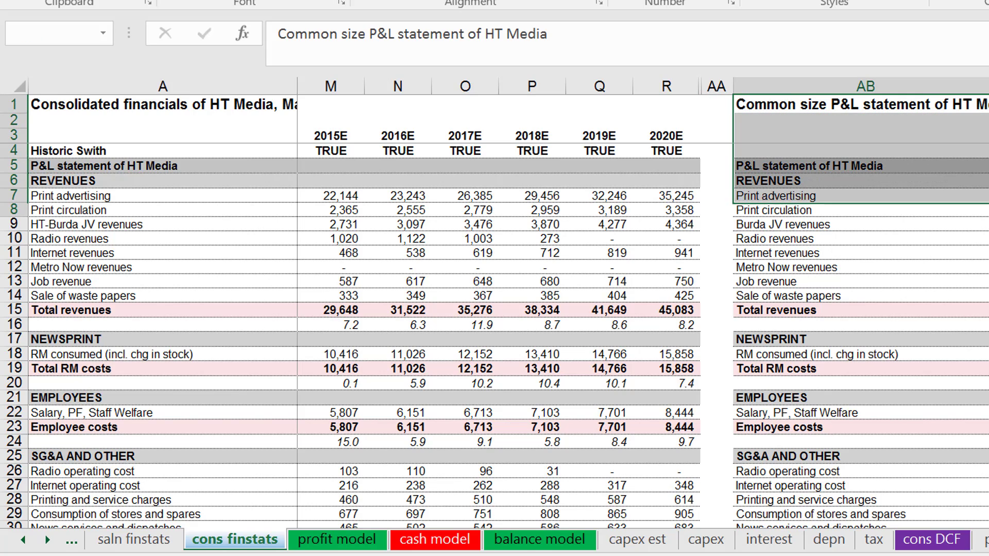
pyautogui.hotkey('shift', 'Down')
pyautogui.hotkey('shift', 'Down')
pyautogui.hotkey('shift', 'Down')
pyautogui.hotkey('shift', 'Down')
pyautogui.hotkey('shift', 'Down')
pyautogui.hotkey('shift', 'Down')
pyautogui.hotkey('shift', 'Down')
pyautogui.hotkey('shift', 'Down')
pyautogui.hotkey('shift', 'Down')
pyautogui.hotkey('shift', 'Down')
pyautogui.hotkey('shift', 'Down')
pyautogui.hotkey('shift', 'Down')
pyautogui.hotkey('shift', 'Down')
pyautogui.hotkey('shift', 'Down')
pyautogui.hotkey('shift', 'Down')
pyautogui.hotkey('shift', 'Down')
pyautogui.hotkey('shift', 'Down')
pyautogui.hotkey('shift', 'Down')
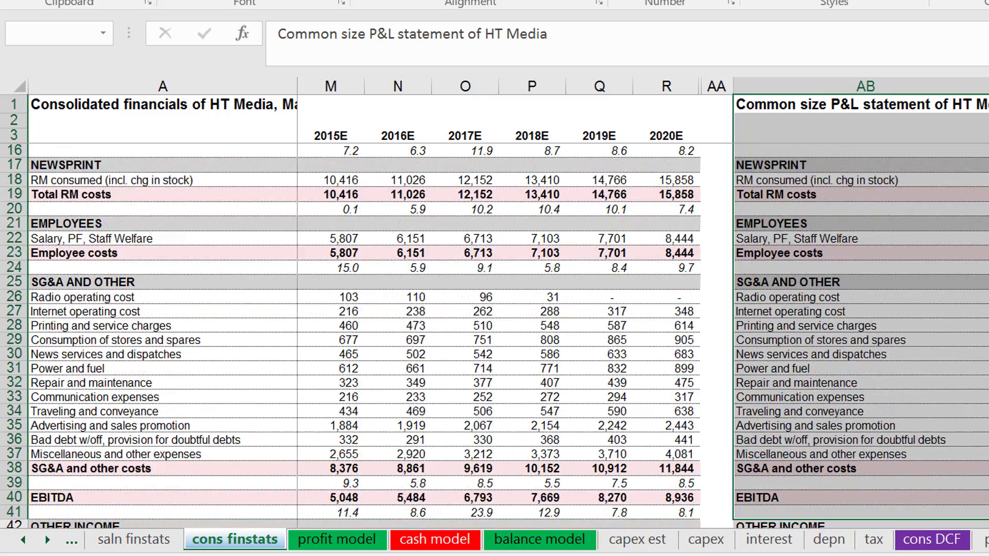
pyautogui.hotkey('shift', 'Down')
pyautogui.hotkey('shift', 'Down')
pyautogui.hotkey('shift', 'Down')
pyautogui.hotkey('shift', 'Down')
pyautogui.hotkey('shift', 'Down')
pyautogui.hotkey('shift', 'Down')
pyautogui.hotkey('shift', 'Down')
pyautogui.hotkey('shift', 'Down')
pyautogui.hotkey('shift', 'Down')
pyautogui.hotkey('shift', 'Down')
pyautogui.hotkey('shift', 'Down')
pyautogui.hotkey('shift', 'Down')
pyautogui.hotkey('shift', 'Down')
pyautogui.hotkey('shift', 'Down')
pyautogui.hotkey('shift', 'Down')
pyautogui.hotkey('shift', 'Down')
pyautogui.hotkey('shift', 'Down')
pyautogui.hotkey('shift', 'Down')
pyautogui.hotkey('shift', 'Down')
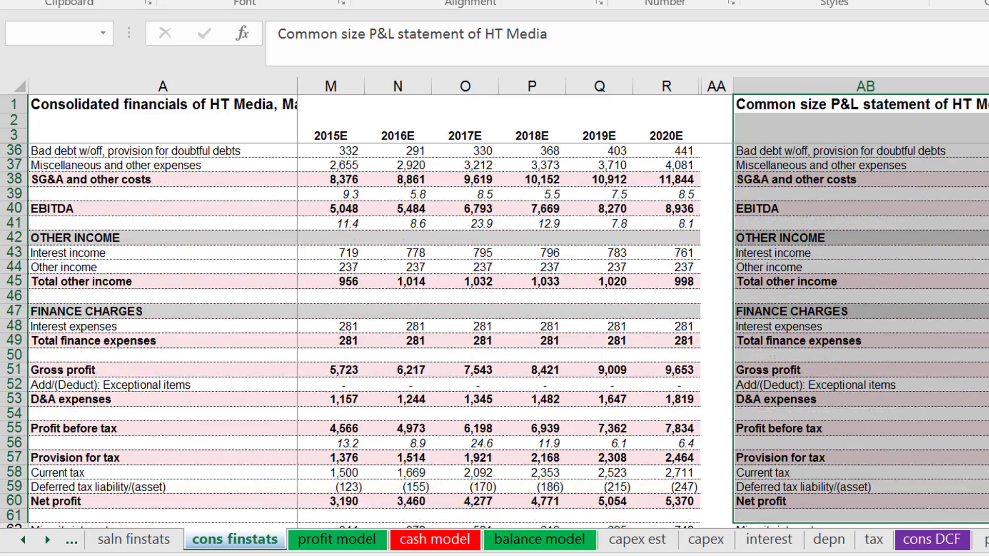
pyautogui.hotkey('shift', 'Up')
pyautogui.hotkey('shift', 'Up')
pyautogui.hotkey('shift', 'Up')
pyautogui.hotkey('shift', 'Up')
pyautogui.hotkey('shift', 'Up')
pyautogui.hotkey('shift', 'Up')
pyautogui.hotkey('shift', 'Up')
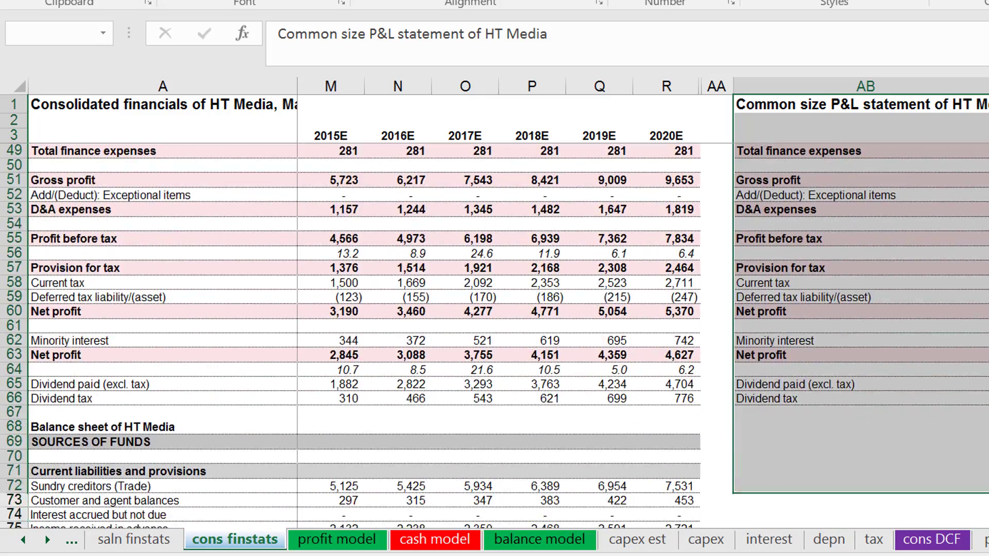
pyautogui.hotkey('shift', 'Up')
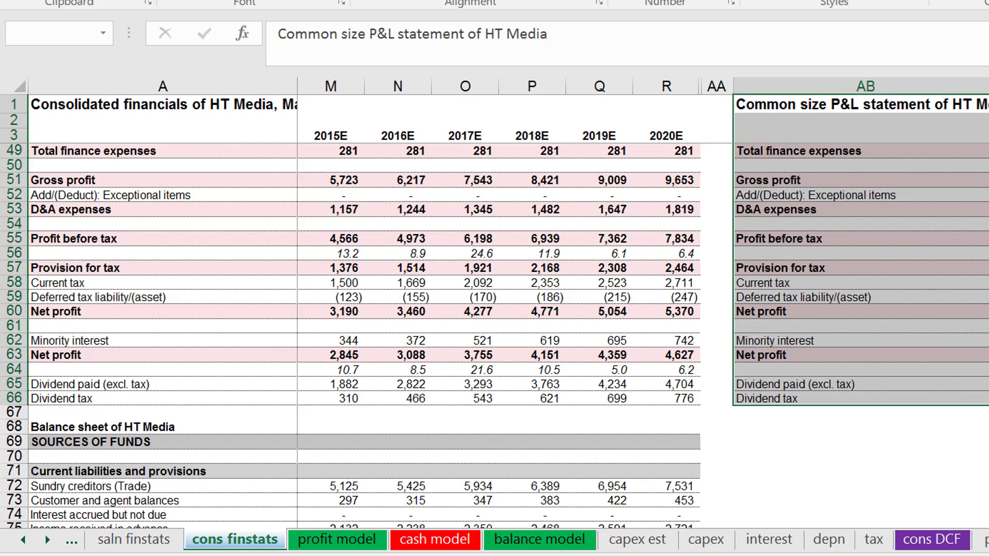
pyautogui.hotkey('shift', 'Down')
pyautogui.hotkey('shift', 'Up')
pyautogui.hotkey('ctrl', 'shift', 'Right')
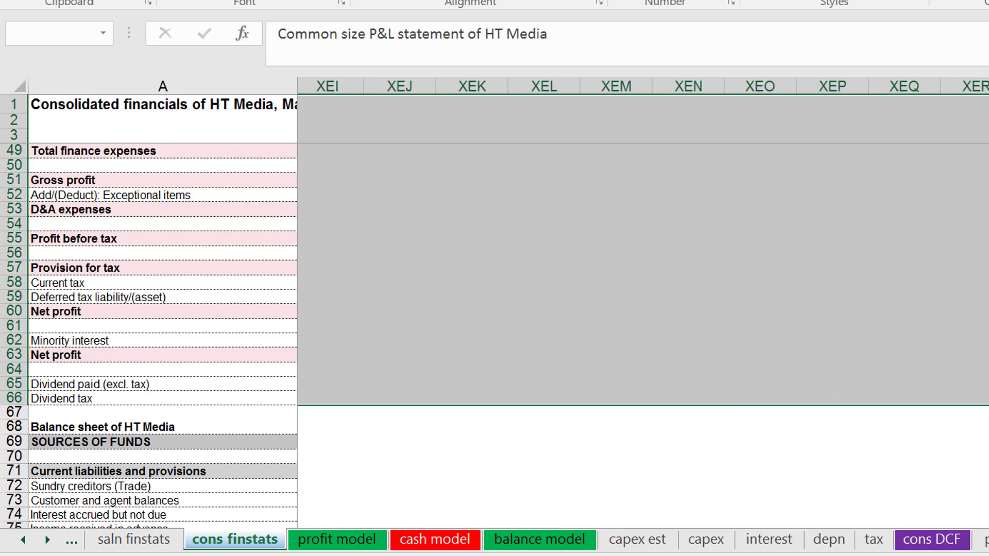
pyautogui.press('Left')
pyautogui.press('Right')
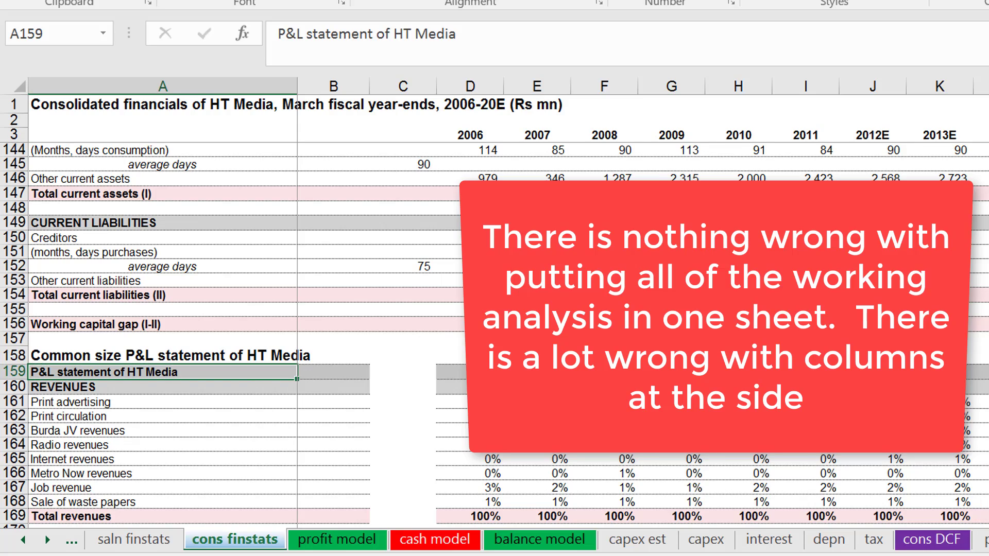
# Examine the consolidated sheet from the relocated common size statement back up through working capital, the balance sheet and the P&L statement.
pyautogui.press('Up')
pyautogui.press('Up')
pyautogui.press('Up')
pyautogui.press('Up')
pyautogui.press('Up')
pyautogui.press('Up')
pyautogui.press('Up')
pyautogui.press('Up')
pyautogui.press('Up')
pyautogui.press('Up')
pyautogui.press('Up')
pyautogui.press('Up')
pyautogui.press('Up')
pyautogui.press('Up')
pyautogui.press('Up')
pyautogui.press('Up')
pyautogui.press('Up')
pyautogui.press('Up')
pyautogui.press('Up')
pyautogui.press('Up')
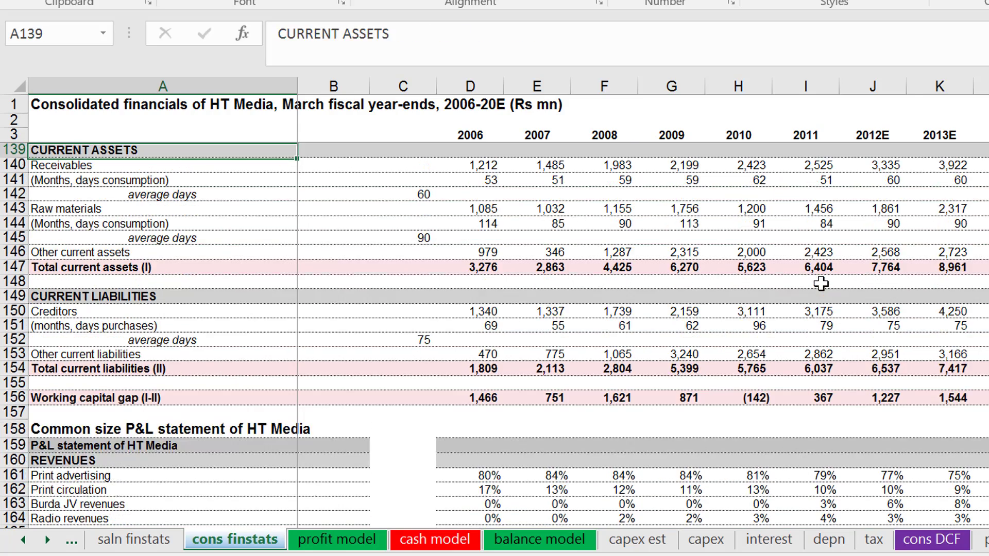
pyautogui.press('Up')
pyautogui.press('Up')
pyautogui.press('Up')
pyautogui.press('Up')
pyautogui.press('Up')
pyautogui.press('Up')
pyautogui.press('Up')
pyautogui.press('Up')
pyautogui.press('Up')
pyautogui.press('Up')
pyautogui.press('Up')
pyautogui.press('Up')
pyautogui.press('Up')
pyautogui.press('Up')
pyautogui.press('Up')
pyautogui.press('Up')
pyautogui.press('Up')
pyautogui.press('Up')
pyautogui.press('Up')
pyautogui.press('Up')
pyautogui.press('Up')
pyautogui.press('Up')
pyautogui.press('Up')
pyautogui.press('Up')
pyautogui.press('Up')
pyautogui.press('Up')
pyautogui.press('Up')
pyautogui.press('Up')
pyautogui.press('Up')
pyautogui.press('Up')
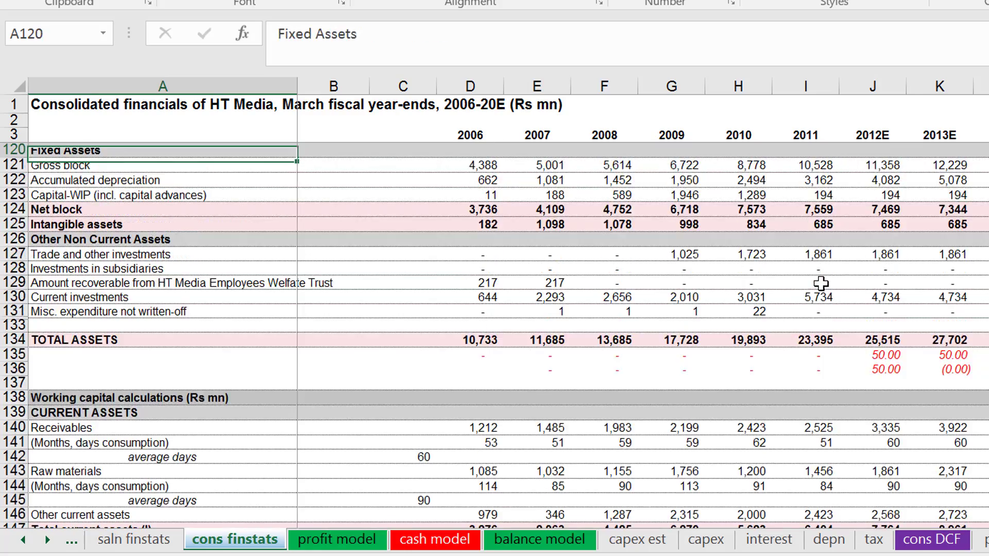
pyautogui.press('Up')
pyautogui.press('Up')
pyautogui.press('Up')
pyautogui.press('Up')
pyautogui.press('Up')
pyautogui.press('Up')
pyautogui.press('Up')
pyautogui.press('Up')
pyautogui.press('Up')
pyautogui.press('Up')
pyautogui.press('Up')
pyautogui.press('Up')
pyautogui.press('Up')
pyautogui.press('Up')
pyautogui.press('Up')
pyautogui.press('Up')
pyautogui.press('Up')
pyautogui.press('Up')
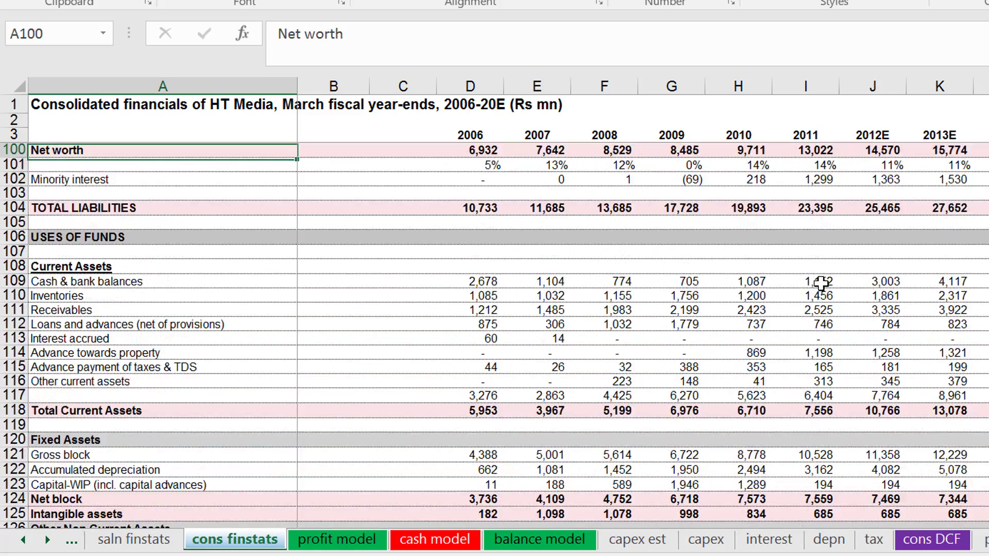
pyautogui.press('Up')
pyautogui.press('Up')
pyautogui.press('Up')
pyautogui.press('Up')
pyautogui.press('Up')
pyautogui.press('Up')
pyautogui.press('Up')
pyautogui.press('Up')
pyautogui.press('Up')
pyautogui.press('Up')
pyautogui.press('Up')
pyautogui.press('Up')
pyautogui.press('Up')
pyautogui.press('Up')
pyautogui.press('Up')
pyautogui.press('Up')
pyautogui.press('Up')
pyautogui.press('Up')
pyautogui.press('Up')
pyautogui.press('Up')
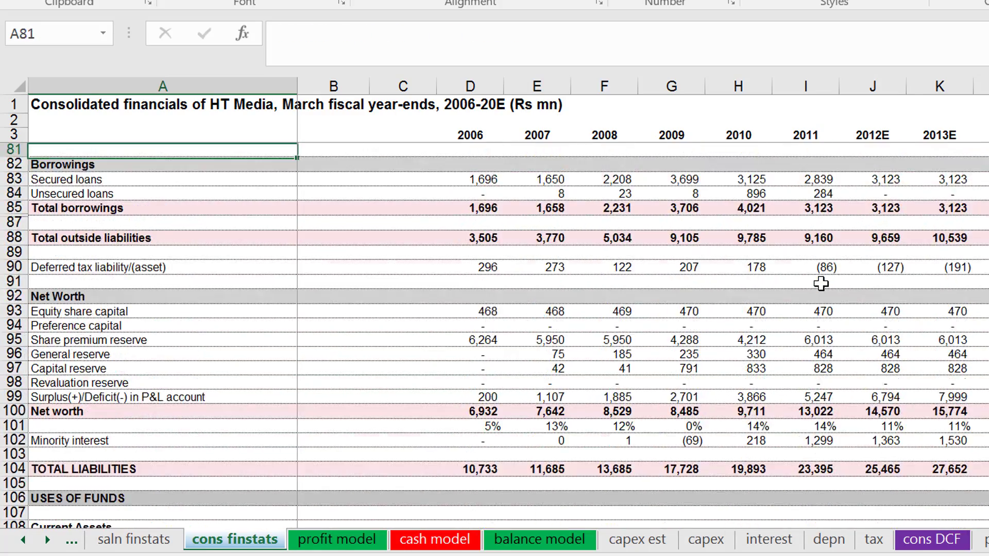
pyautogui.press('Up')
pyautogui.press('Up')
pyautogui.press('Up')
pyautogui.press('Up')
pyautogui.press('Up')
pyautogui.press('Up')
pyautogui.press('Up')
pyautogui.press('Up')
pyautogui.press('Up')
pyautogui.press('Up')
pyautogui.press('Up')
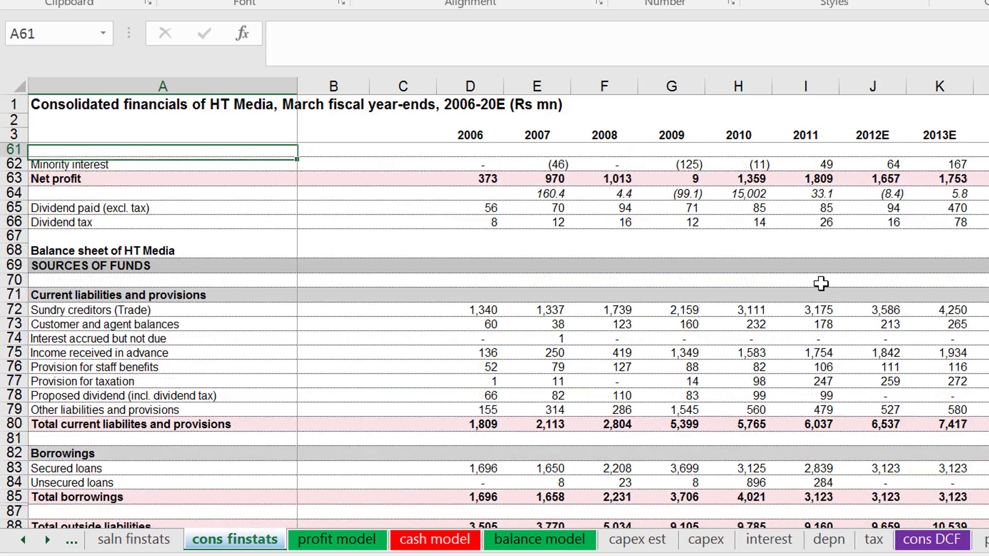
pyautogui.press('Up')
pyautogui.press('Up')
pyautogui.press('Up')
pyautogui.press('Up')
pyautogui.press('Up')
pyautogui.press('Up')
pyautogui.press('Up')
pyautogui.press('Up')
pyautogui.press('Up')
pyautogui.press('Up')
pyautogui.press('Up')
pyautogui.press('Up')
pyautogui.press('Up')
pyautogui.press('Up')
pyautogui.press('Up')
pyautogui.press('Up')
pyautogui.press('Up')
pyautogui.press('Up')
pyautogui.press('Up')
pyautogui.press('Up')
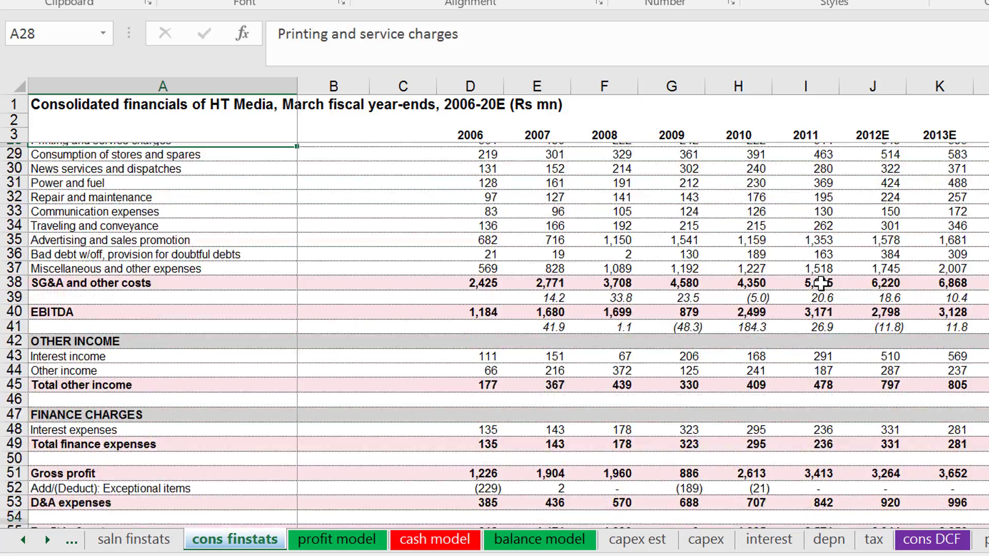
pyautogui.press('pagedown')
pyautogui.press('pagedown')
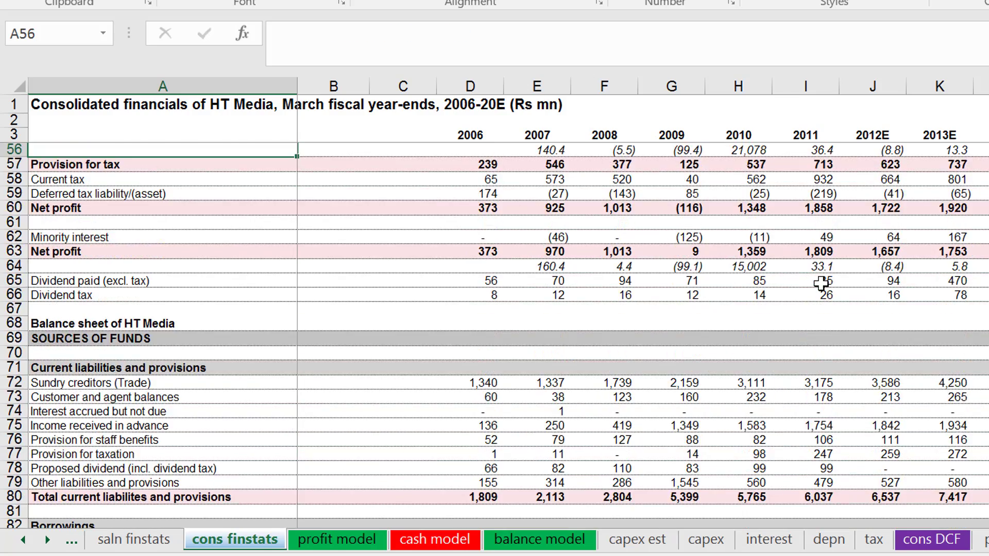
pyautogui.press('pageup')
pyautogui.press('pageup')
pyautogui.press('Down')
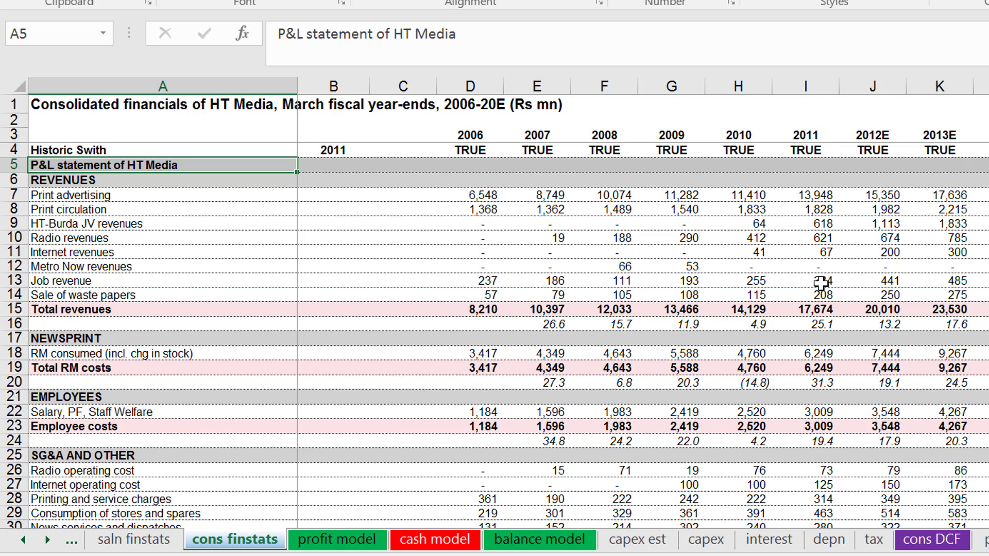
# Examine how the Job revenue row is built across the forecast and historic years, ending on the 2011 figure.
pyautogui.press('Down')
pyautogui.press('Down')
pyautogui.press('Down')
pyautogui.press('Down')
pyautogui.press('Down')
pyautogui.press('Down')
pyautogui.press('Down')
pyautogui.press('Down')
pyautogui.press('Right')
pyautogui.press('Right')
pyautogui.press('Right')
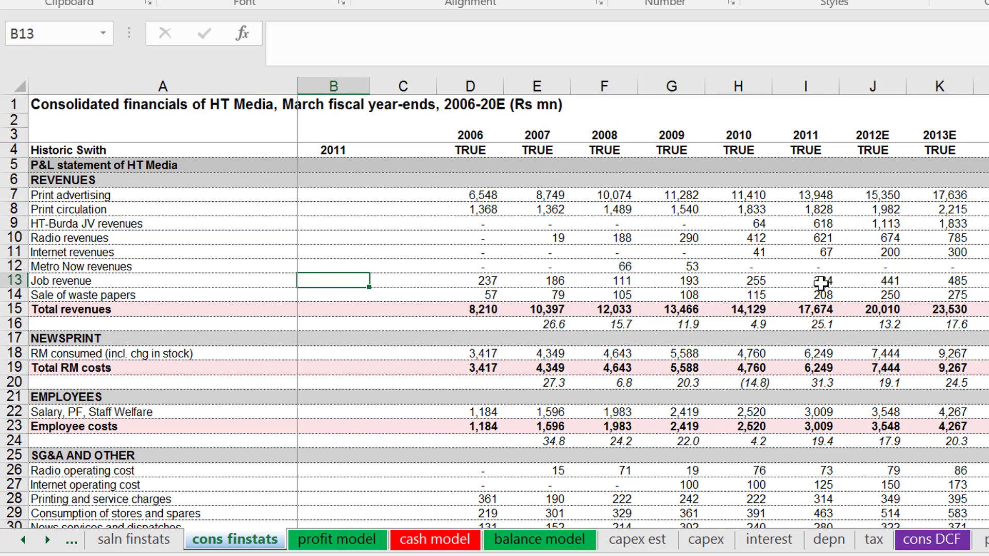
pyautogui.press('Right')
pyautogui.press('Right')
pyautogui.press('Right')
pyautogui.press('Right')
pyautogui.press('Right')
pyautogui.press('Right')
pyautogui.press('Right')
pyautogui.press('Right')
pyautogui.press('Right')
pyautogui.press('Right')
pyautogui.press('Right')
pyautogui.press('Right')
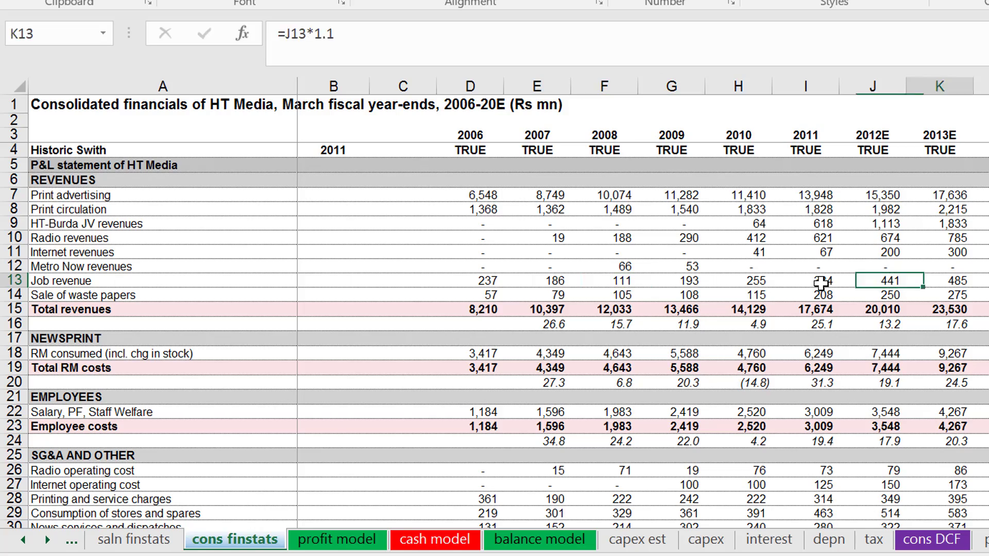
pyautogui.press('Right')
pyautogui.press('Left')
pyautogui.press('Left')
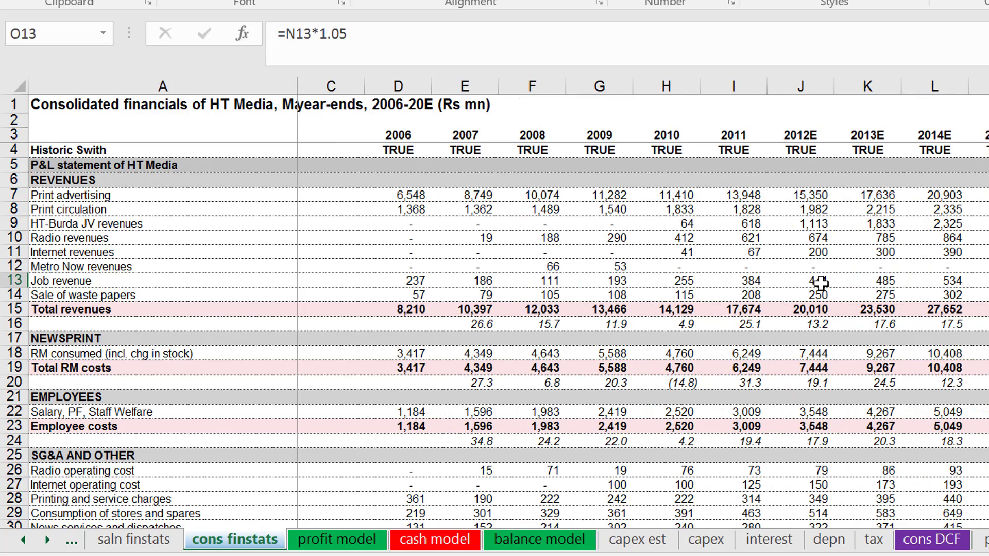
pyautogui.press('Left')
pyautogui.press('Left')
pyautogui.press('Left')
pyautogui.press('Left')
pyautogui.press('Left')
pyautogui.press('Left')
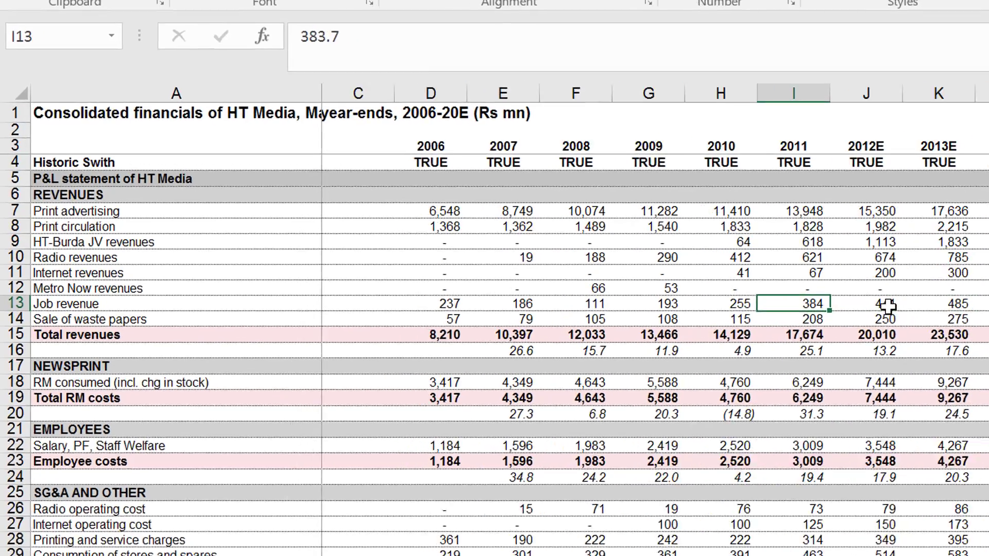
# Inspect the hard-coded growth multipliers in the Job revenue formulas from 2012E through 2020E.
pyautogui.press('Right')
pyautogui.press('Right')
pyautogui.press('Right')
pyautogui.press('Right')
pyautogui.press('Left')
pyautogui.press('Left')
pyautogui.press('Left')
pyautogui.press('Left')
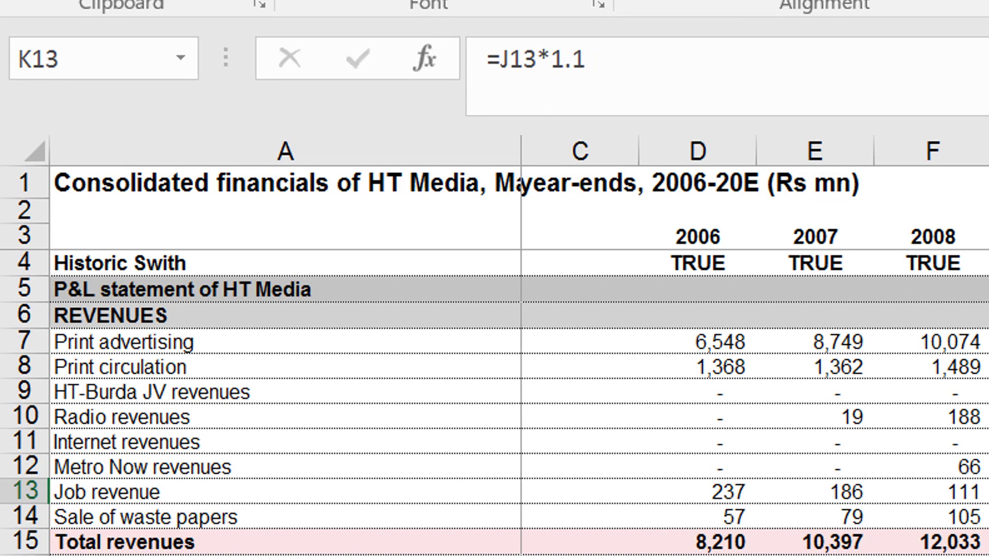
pyautogui.press('Right')
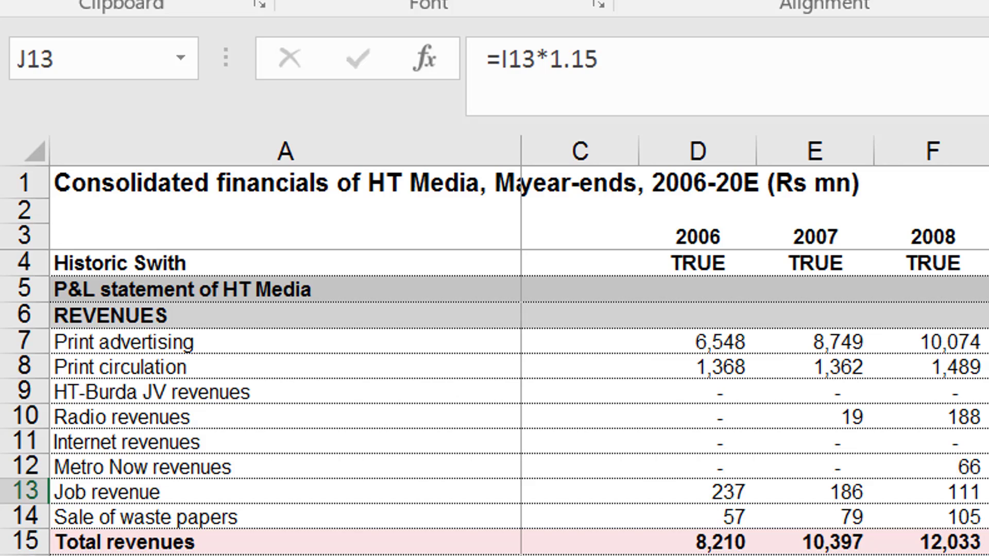
pyautogui.press('Right')
pyautogui.press('Right')
pyautogui.press('Left')
pyautogui.press('Left')
pyautogui.press('Left')
pyautogui.press('Right')
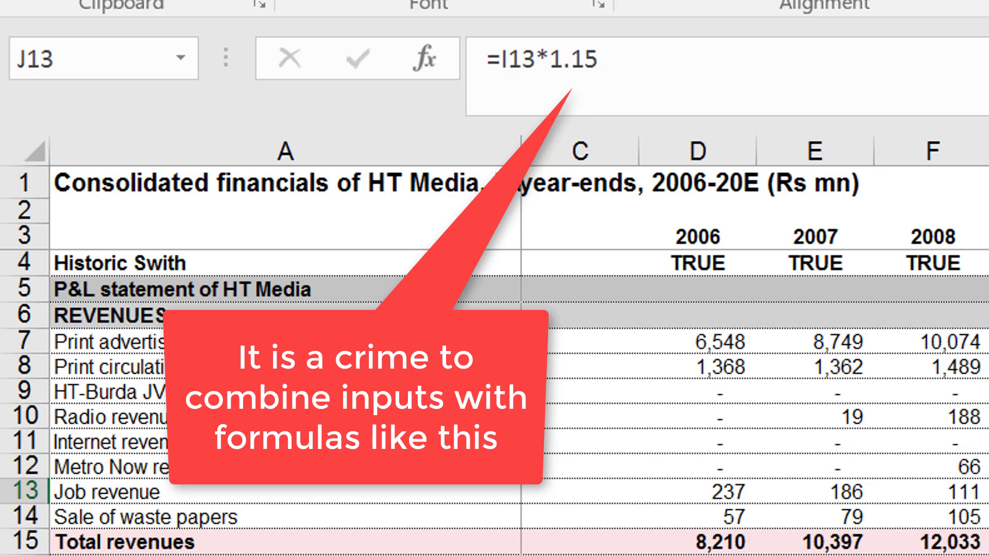
pyautogui.press('Left')
pyautogui.press('Right')
pyautogui.press('Right')
pyautogui.press('Right')
pyautogui.press('Right')
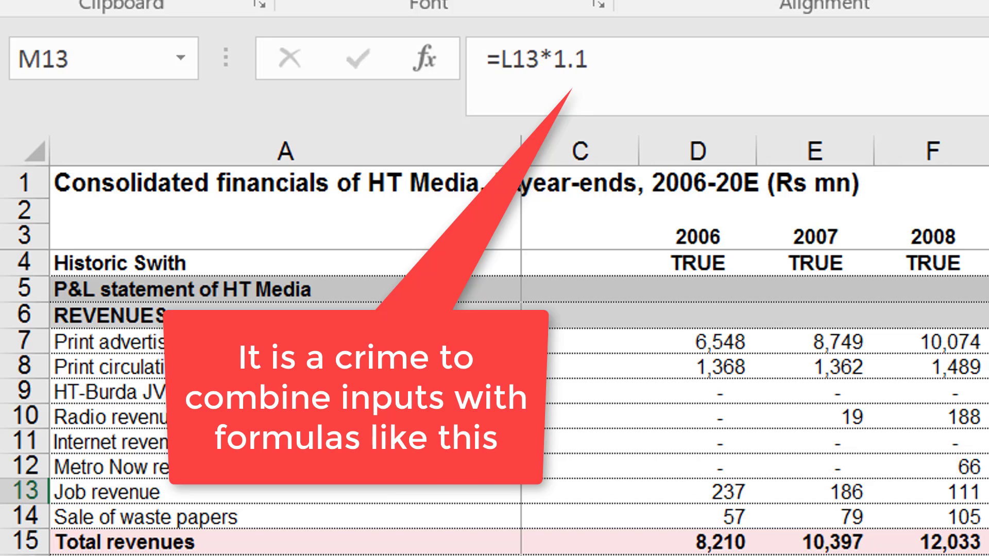
pyautogui.press('Right')
pyautogui.press('Right')
pyautogui.press('Right')
pyautogui.press('Right')
pyautogui.press('Right')
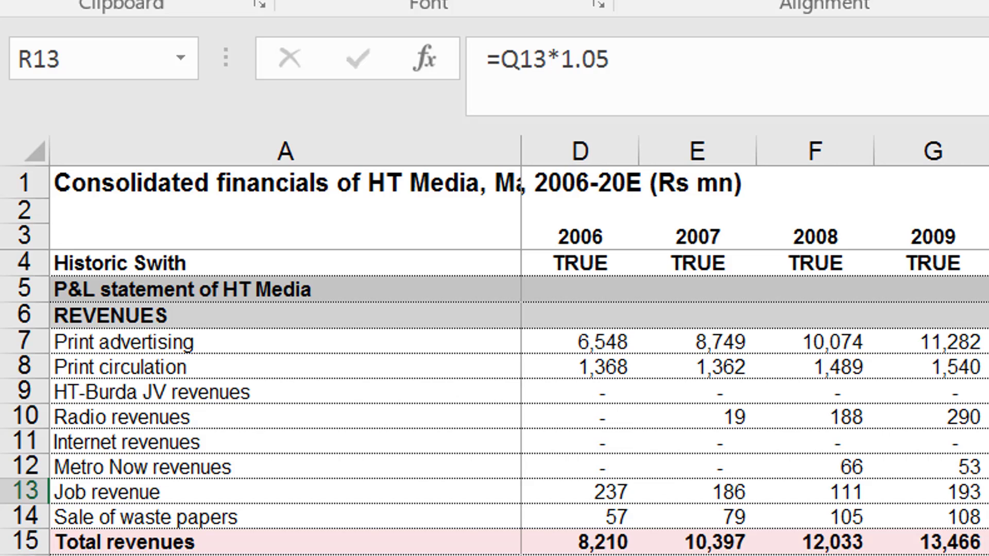
# Trace the Job revenue formulas back from 2020E and compare the historic 2010 and 2011 entries.
pyautogui.press('Left')
pyautogui.press('Left')
pyautogui.press('Right')
pyautogui.press('Left')
pyautogui.press('Left')
pyautogui.press('Left')
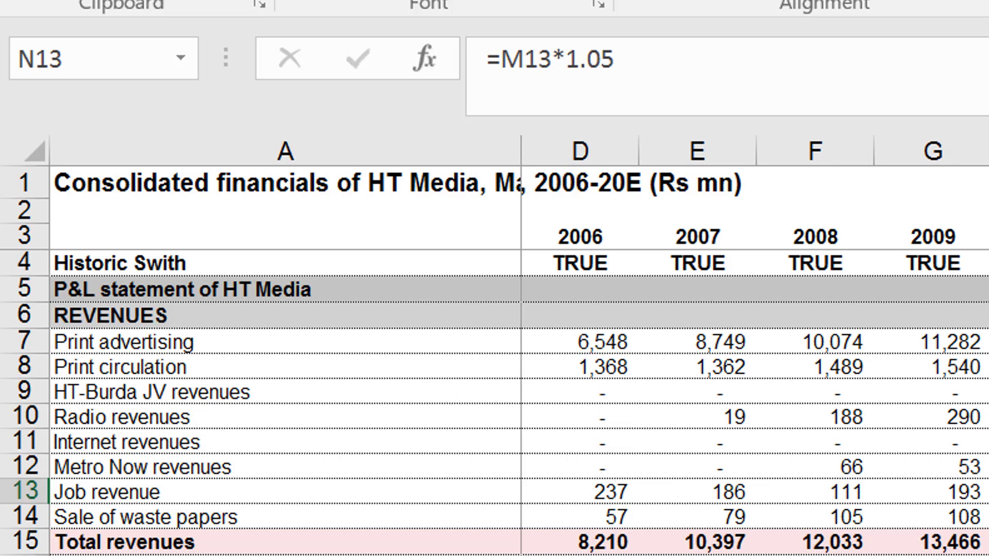
pyautogui.press('Left')
pyautogui.press('Left')
pyautogui.press('Left')
pyautogui.press('Left')
pyautogui.press('Left')
pyautogui.press('Left')
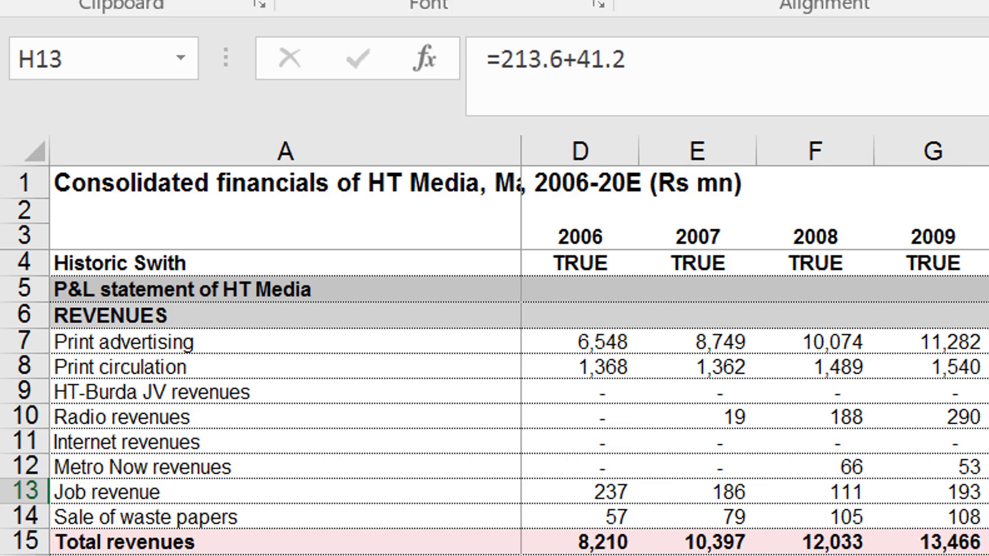
pyautogui.press('Left')
pyautogui.press('Right')
pyautogui.press('Right')
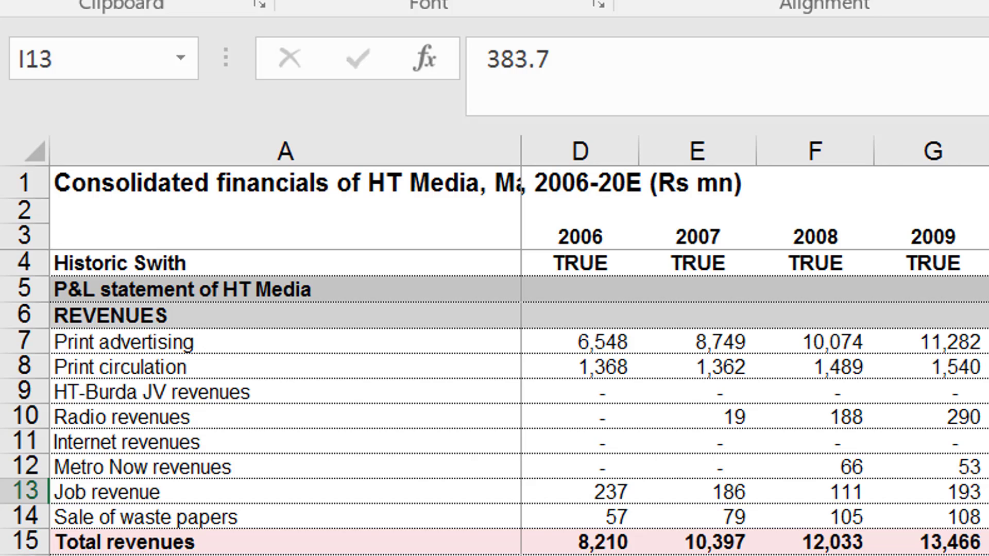
pyautogui.press('Left')
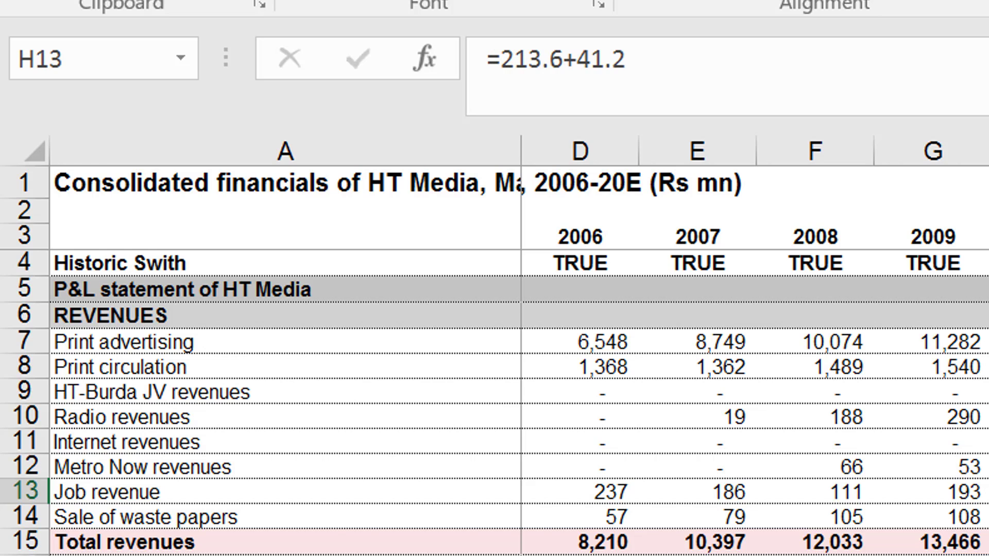
pyautogui.press('Right')
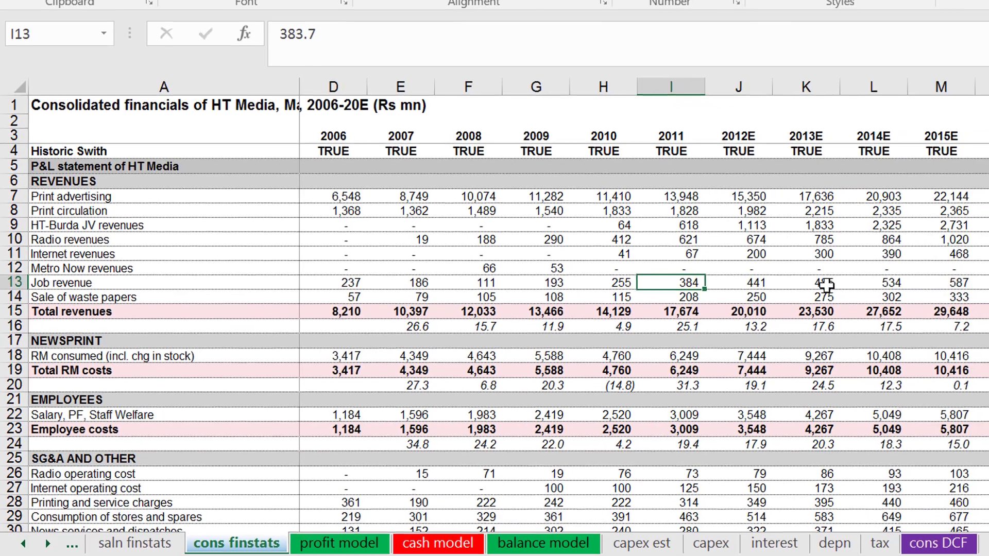
# Insert a blank row above Job revenue and check the 2006 Total revenues sum formula in D16.
pyautogui.hotkey('shift', 'space')
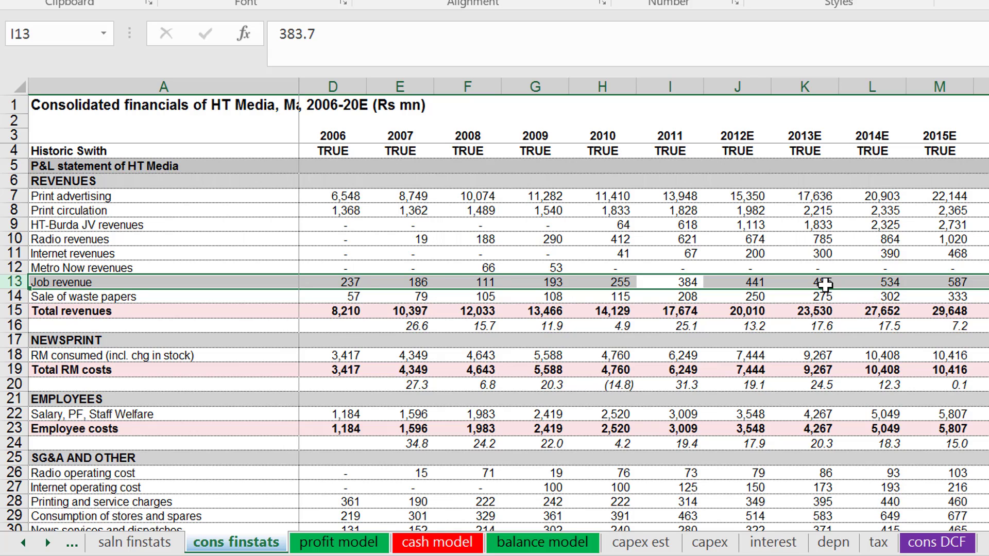
pyautogui.hotkey('ctrl', 'shift', '+')
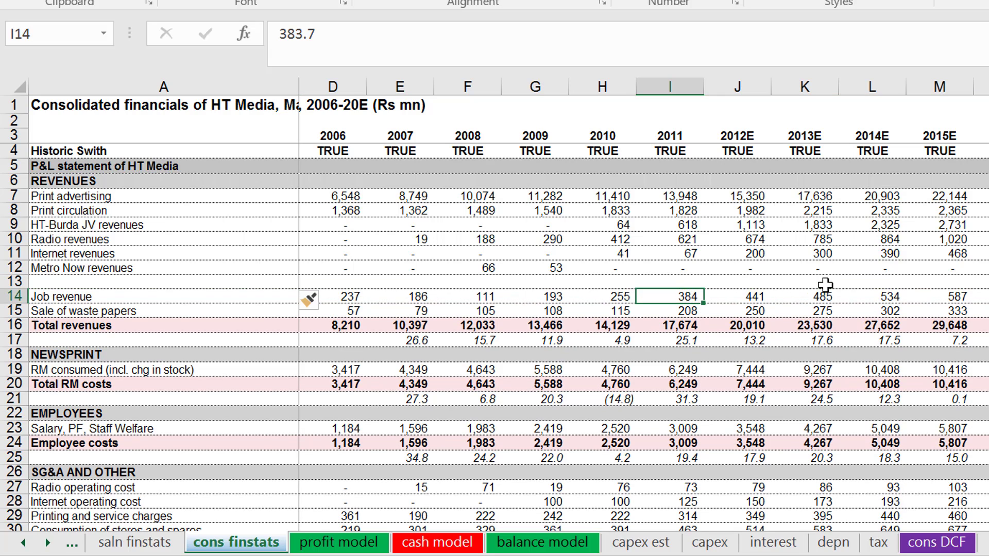
pyautogui.press('Left')
pyautogui.press('Left')
pyautogui.press('Left')
pyautogui.press('Left')
pyautogui.press('Left')
pyautogui.press('Left')
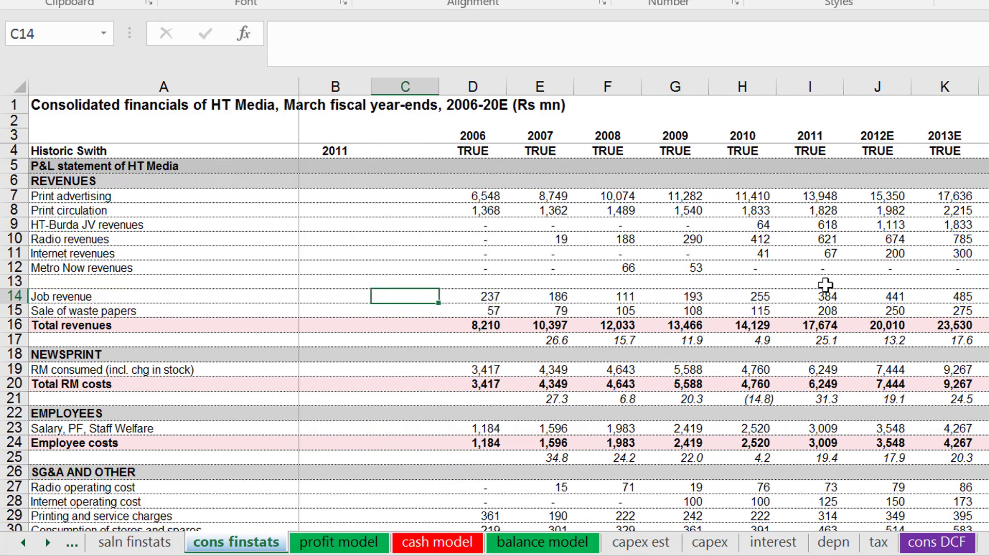
pyautogui.press('Right')
pyautogui.press('Up')
pyautogui.press('Down')
pyautogui.press('Down')
pyautogui.press('Down')
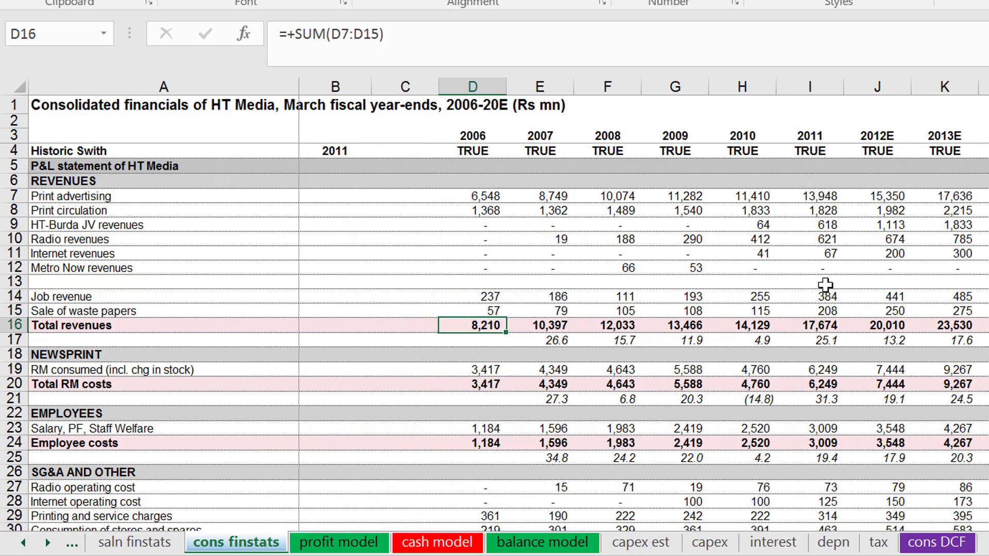
# Copy the 2006 to 2011 revenue figures in D7:I15 of the consolidated financials.
pyautogui.press('Up')
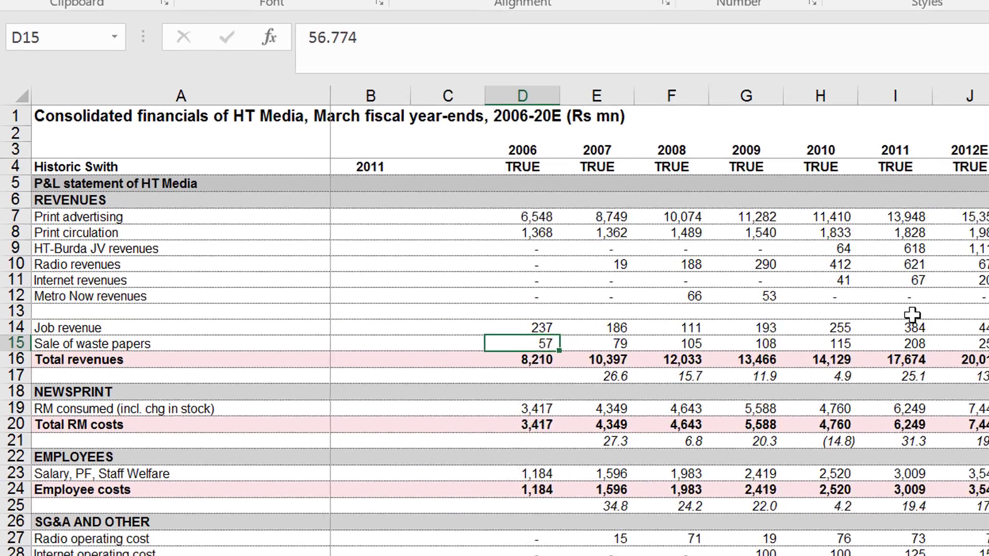
pyautogui.press('Up')
pyautogui.press('Up')
pyautogui.press('Up')
pyautogui.press('Up')
pyautogui.press('Up')
pyautogui.press('Up')
pyautogui.press('Up')
pyautogui.press('Up')
pyautogui.press('Up')
pyautogui.press('Up')
pyautogui.press('Up')
pyautogui.press('Up')
pyautogui.press('Up')
pyautogui.press('Up')
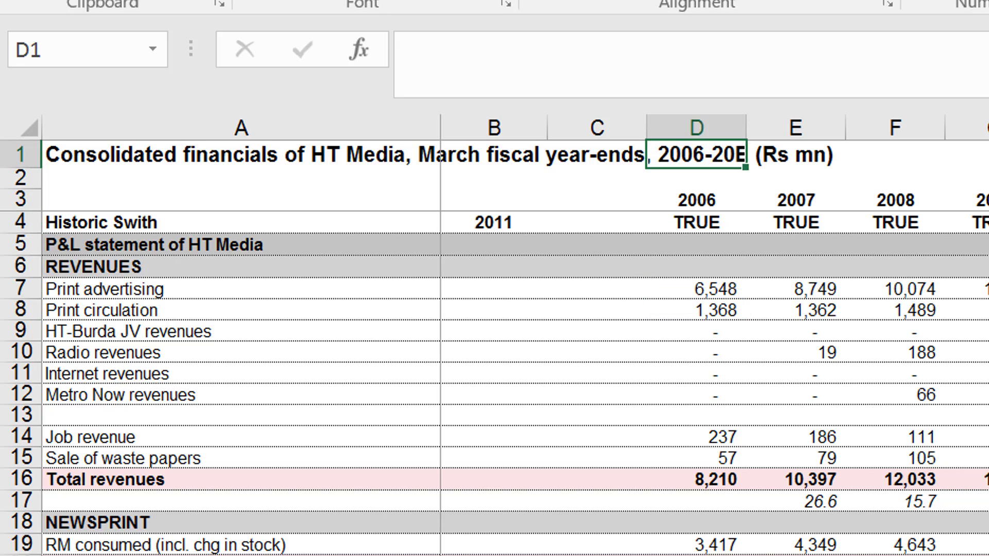
pyautogui.press('Down')
pyautogui.press('Down')
pyautogui.press('Down')
pyautogui.press('Down')
pyautogui.press('Down')
pyautogui.press('Down')
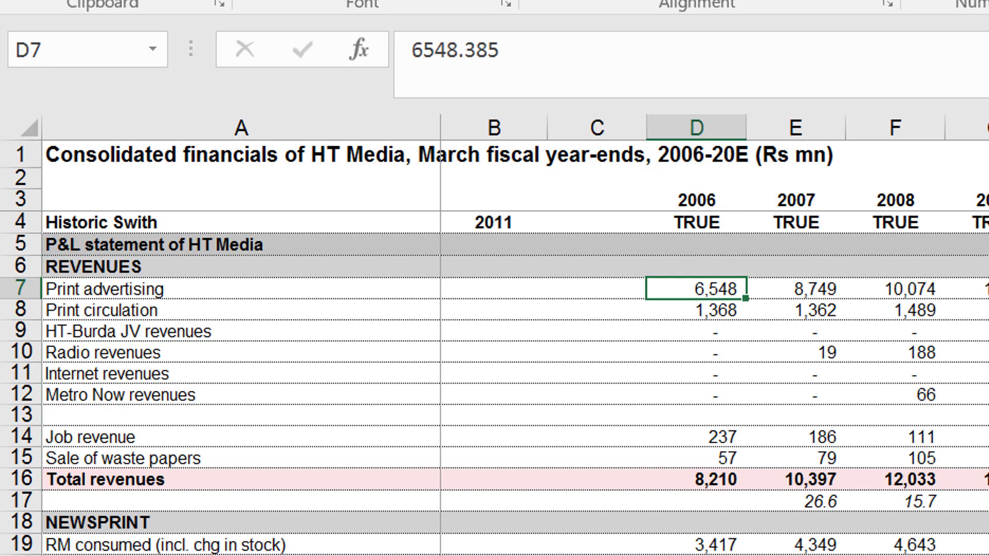
pyautogui.hotkey('shift', 'Down')
pyautogui.hotkey('shift', 'Down')
pyautogui.hotkey('shift', 'Down')
pyautogui.hotkey('shift', 'Down')
pyautogui.hotkey('shift', 'Down')
pyautogui.hotkey('shift', 'Down')
pyautogui.hotkey('shift', 'Down')
pyautogui.hotkey('shift', 'Down')
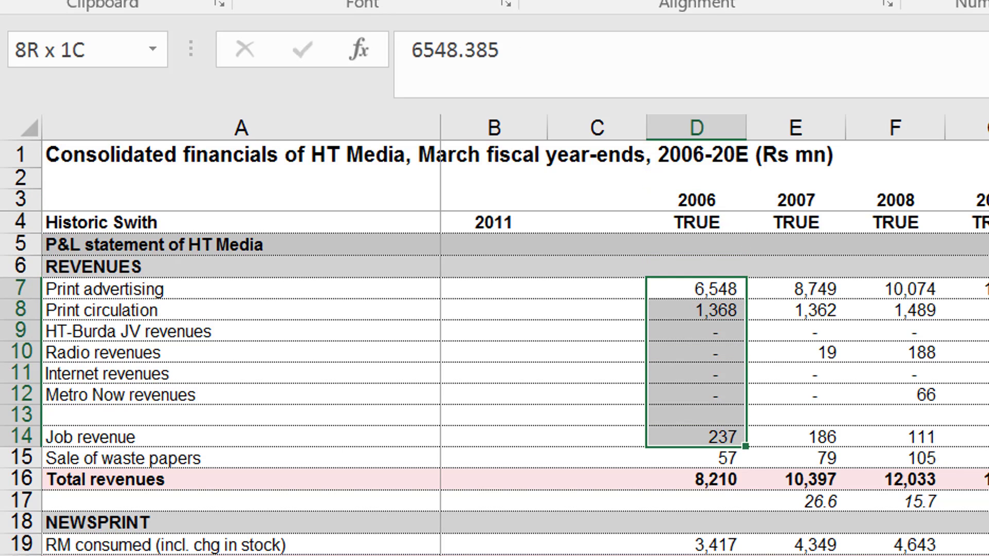
pyautogui.hotkey('shift', 'Right')
pyautogui.hotkey('shift', 'Right')
pyautogui.hotkey('shift', 'Right')
pyautogui.hotkey('shift', 'Right')
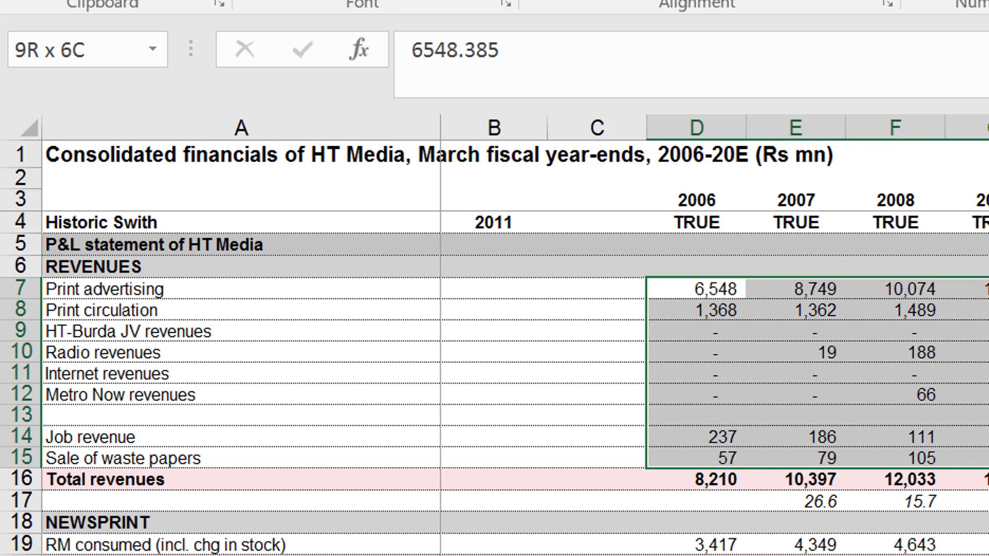
pyautogui.hotkey('ctrl', 'c')
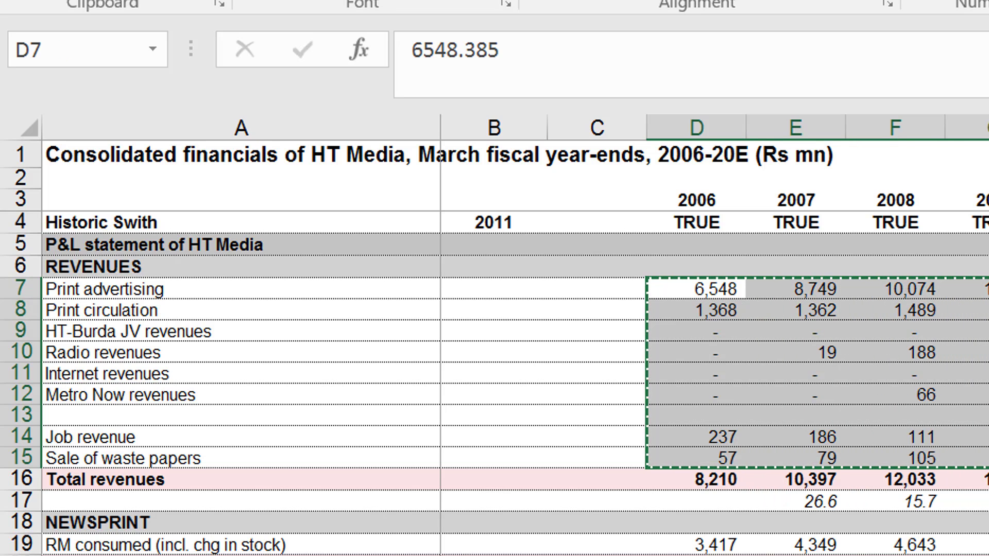
# Paste the copied revenue block over itself as values only, so the historic revenues are fixed inputs.
pyautogui.hotkey('ctrl', 'alt', 'v')
pyautogui.press('v')
pyautogui.press('Return')
pyautogui.press('Escape')
pyautogui.press('Left')
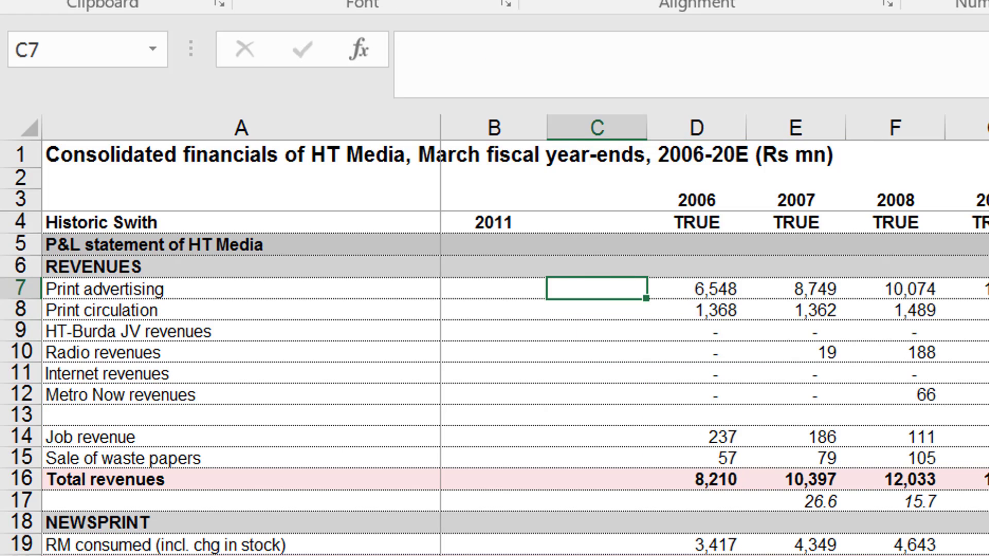
pyautogui.press('Right')
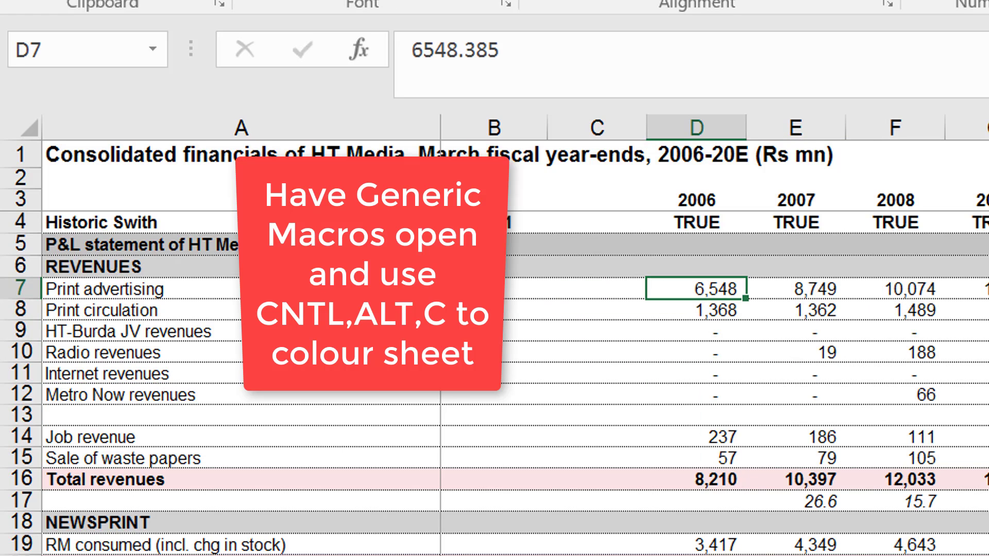
# Initialise the macros from the Contents sheet of the Generic Macros workbook and return to the cons finstats sheet.
pyautogui.hotkey('ctrl', 'alt', 'c')
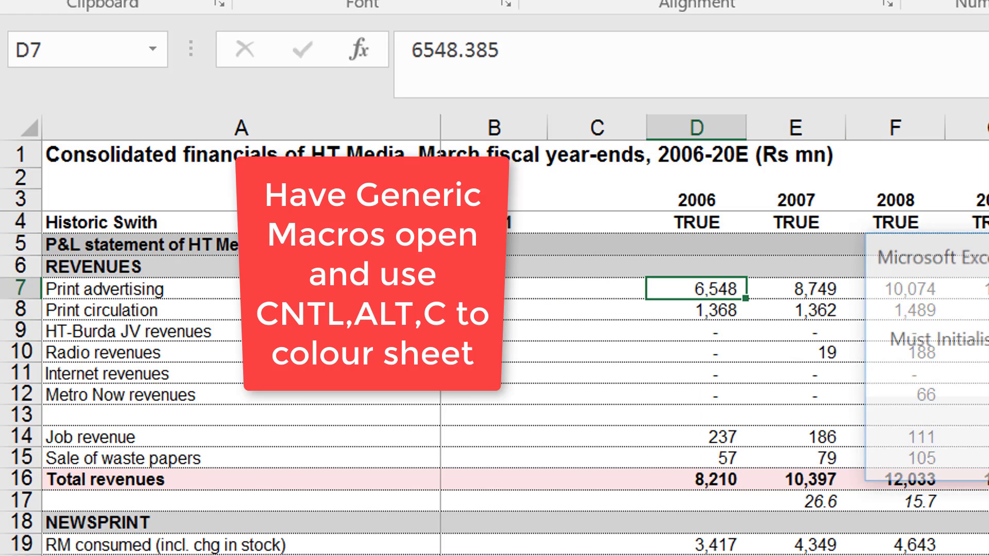
pyautogui.press('Return')
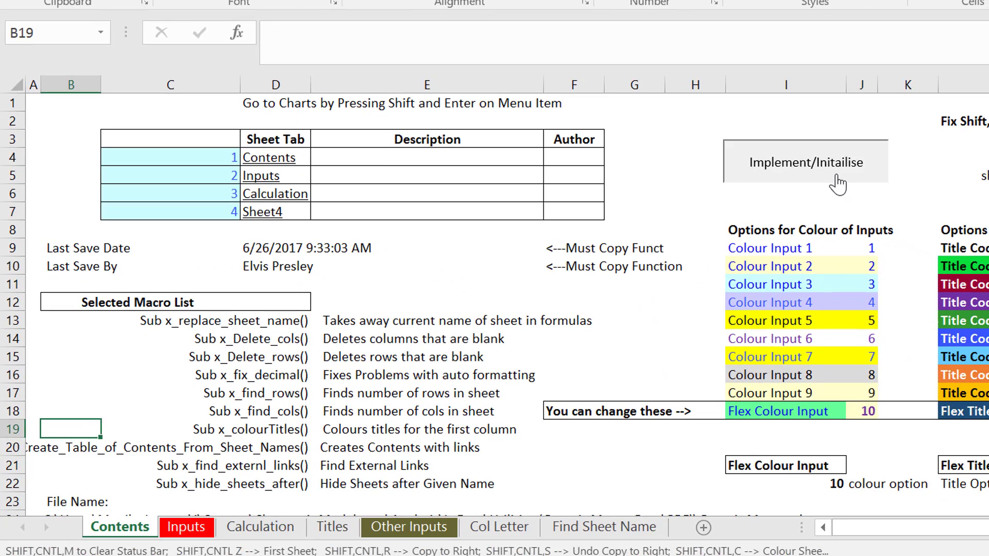
pyautogui.click(837, 178)
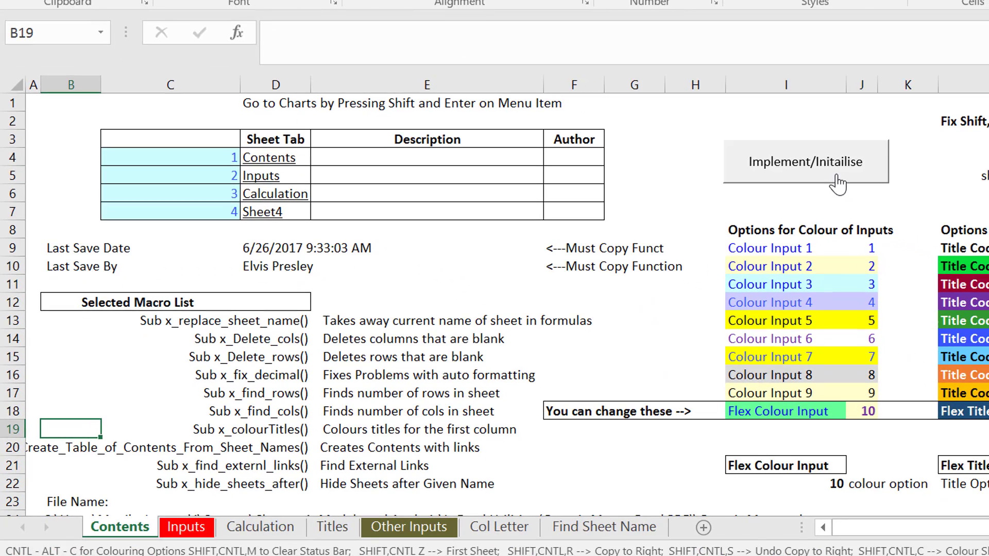
pyautogui.hotkey('alt', 'Tab')
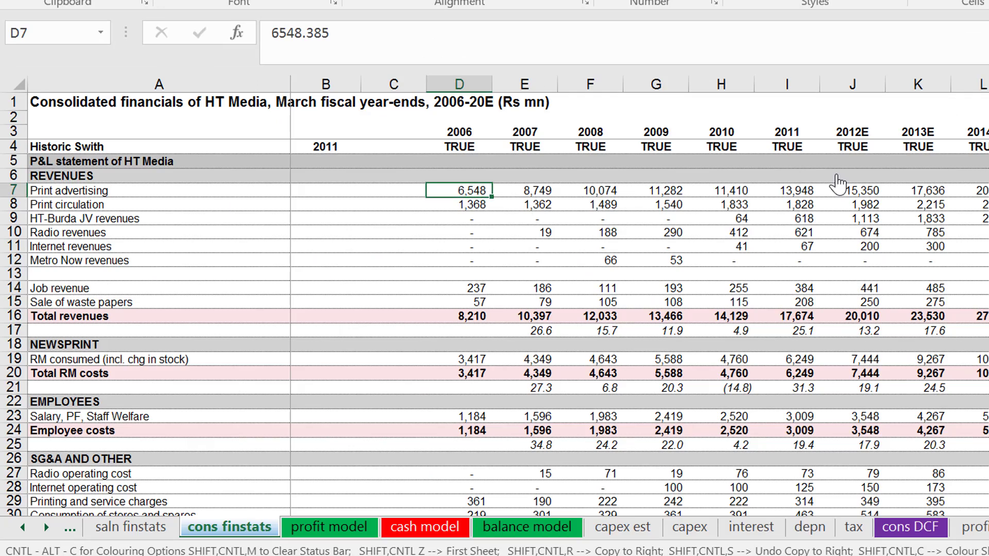
# Colour the cons finstats sheet with Input Colour Option 1, leaving out the column A colours.
pyautogui.hotkey('ctrl', 'alt', 'c')
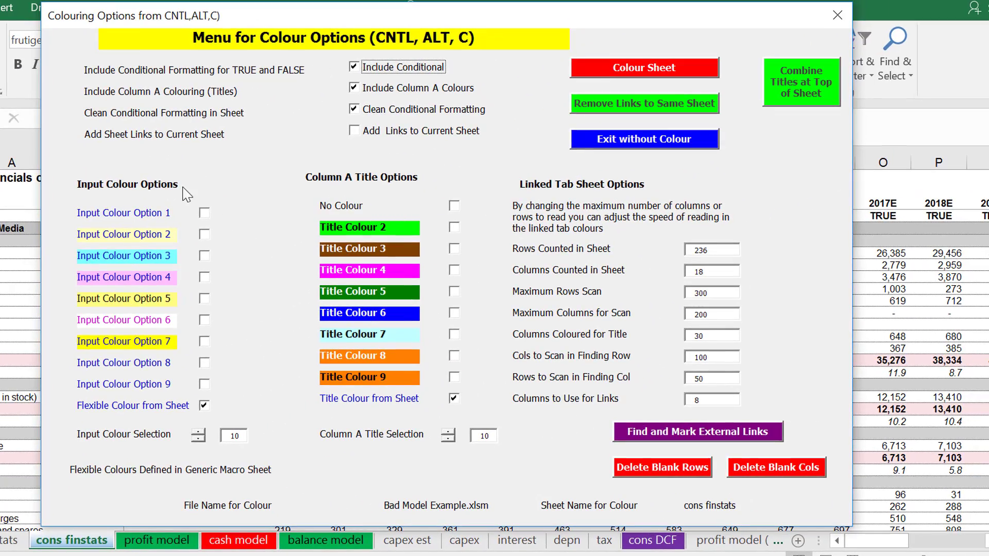
pyautogui.click(204, 214)
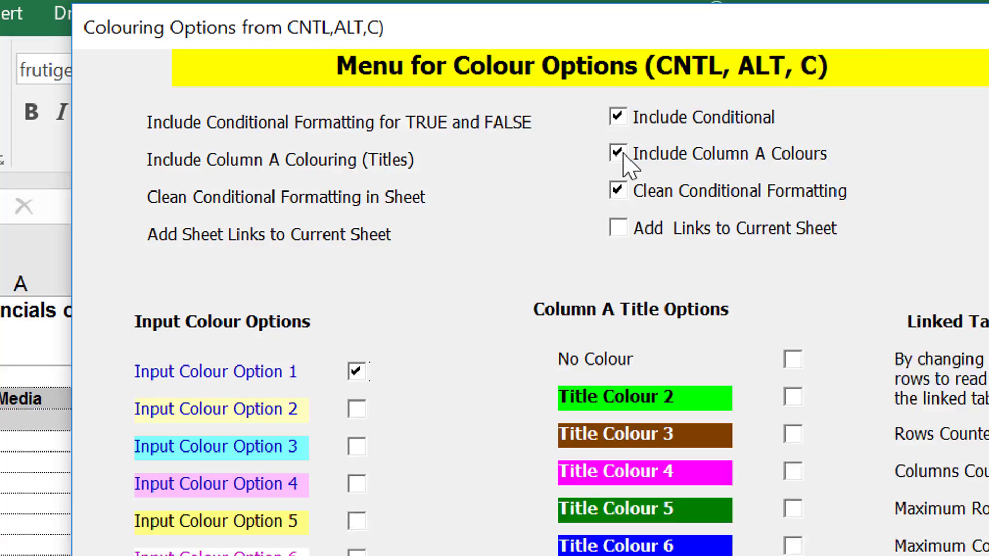
pyautogui.click(357, 89)
pyautogui.click(668, 165)
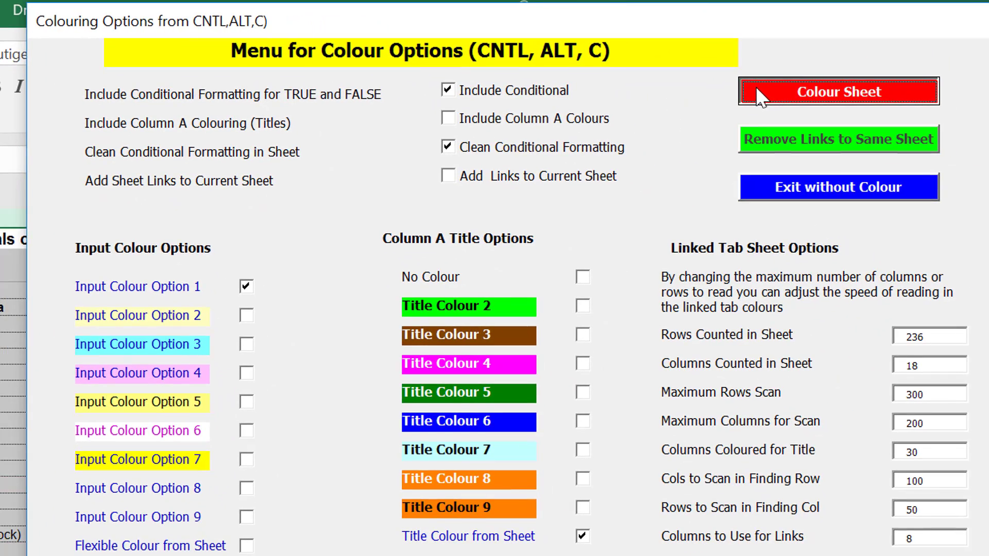
pyautogui.click(756, 87)
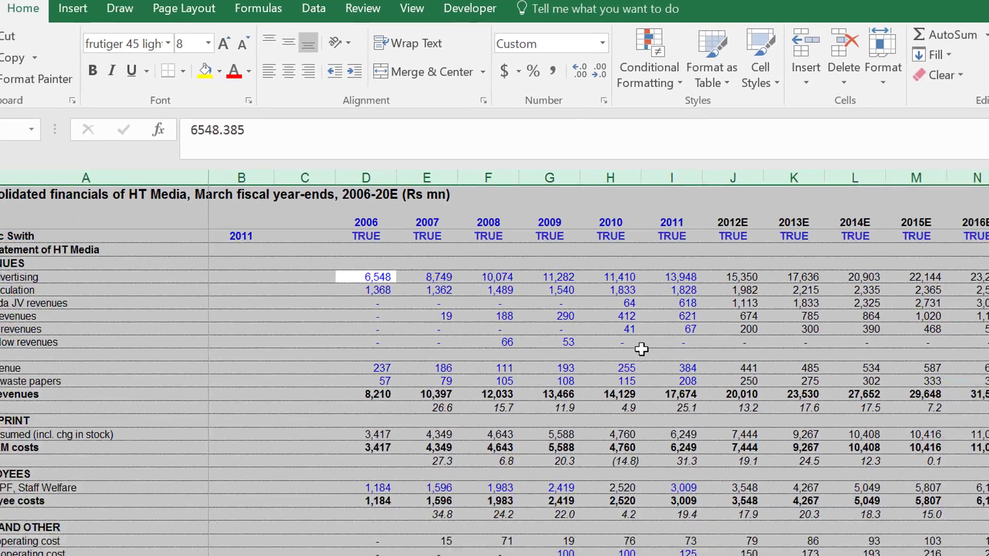
pyautogui.click(673, 433)
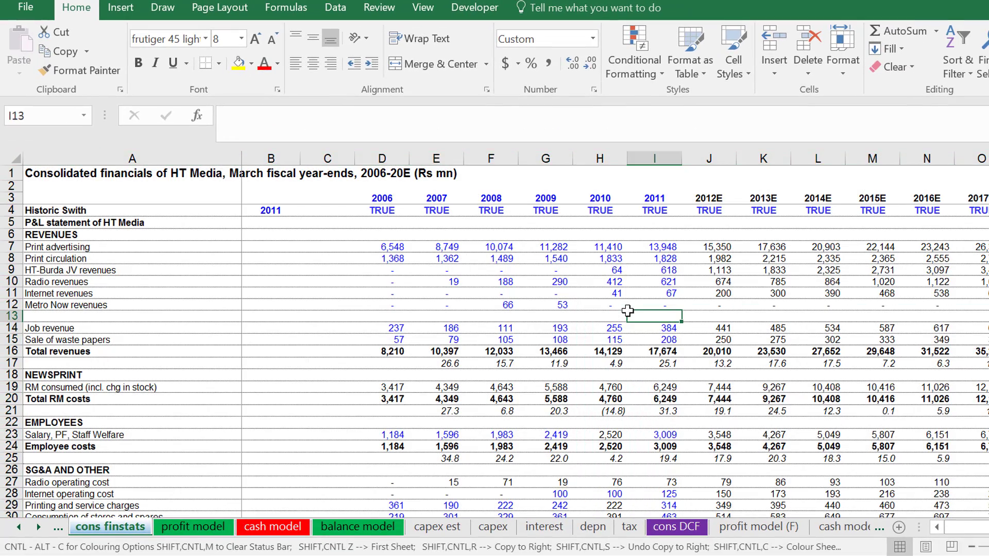
# Examine the 2011 column from revenues through the cost rows to compare blue-coloured inputs with black formulas.
pyautogui.press('Down')
pyautogui.press('Down')
pyautogui.press('Down')
pyautogui.press('Down')
pyautogui.press('Down')
pyautogui.press('Down')
pyautogui.press('Down')
pyautogui.press('Down')
pyautogui.press('Down')
pyautogui.press('Down')
pyautogui.press('Down')
pyautogui.press('Down')
pyautogui.press('Down')
pyautogui.press('Down')
pyautogui.press('Down')
pyautogui.press('Down')
pyautogui.press('Down')
pyautogui.press('Down')
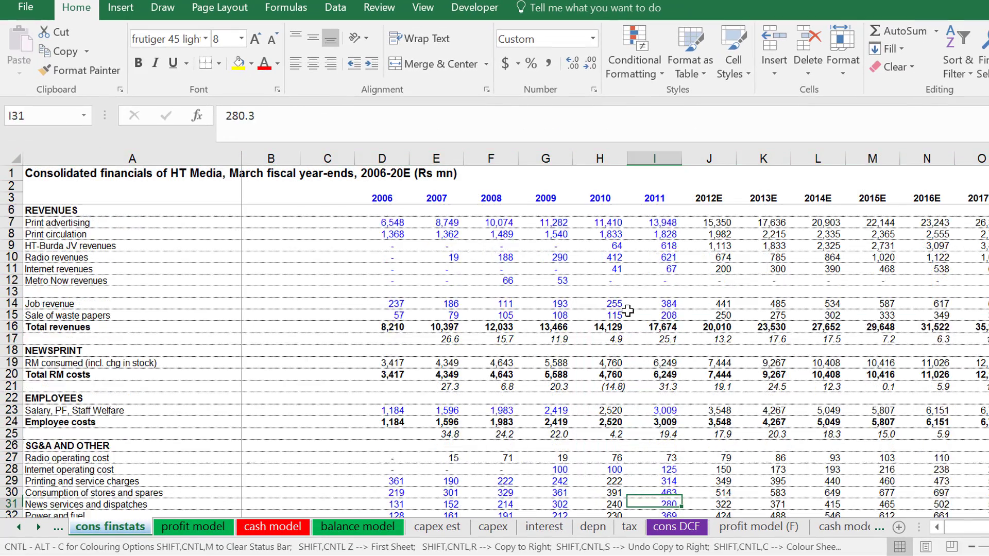
pyautogui.press('Down')
pyautogui.press('Down')
pyautogui.press('Down')
pyautogui.press('Down')
pyautogui.press('Down')
pyautogui.press('Up')
pyautogui.press('Up')
pyautogui.press('Up')
pyautogui.press('Up')
pyautogui.press('Up')
pyautogui.press('Up')
pyautogui.press('Up')
pyautogui.press('Up')
pyautogui.press('Up')
pyautogui.press('Up')
pyautogui.press('Up')
pyautogui.press('Up')
pyautogui.press('Up')
pyautogui.press('Up')
pyautogui.press('Up')
pyautogui.press('Up')
pyautogui.press('Up')
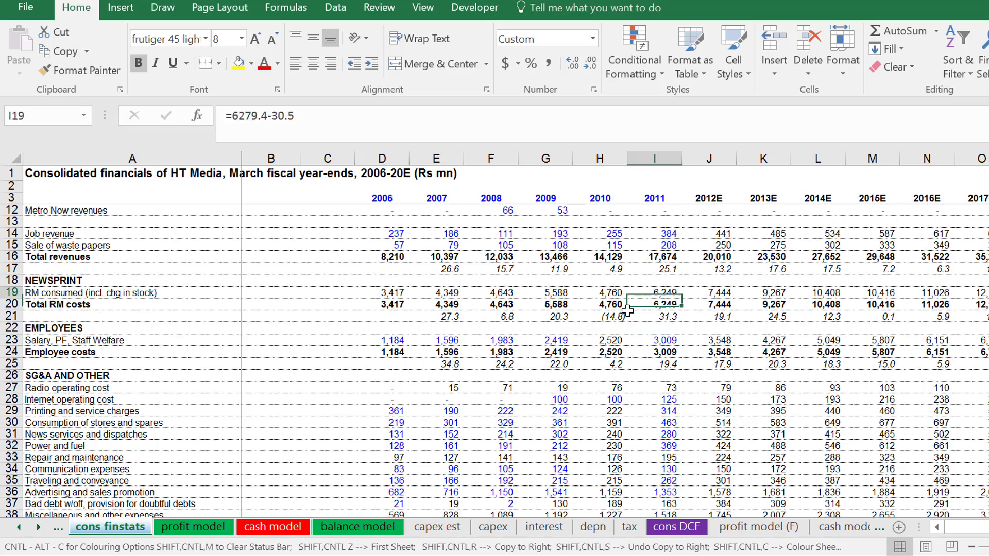
pyautogui.press('Up')
pyautogui.press('Up')
pyautogui.press('Up')
pyautogui.press('Up')
pyautogui.press('Up')
pyautogui.press('Up')
pyautogui.press('Up')
pyautogui.press('Up')
pyautogui.press('Up')
pyautogui.press('Up')
pyautogui.press('Up')
pyautogui.press('Up')
pyautogui.press('Up')
pyautogui.press('Up')
pyautogui.press('Up')
pyautogui.press('Up')
pyautogui.press('Up')
pyautogui.press('Down')
pyautogui.press('Down')
pyautogui.press('Down')
pyautogui.press('Down')
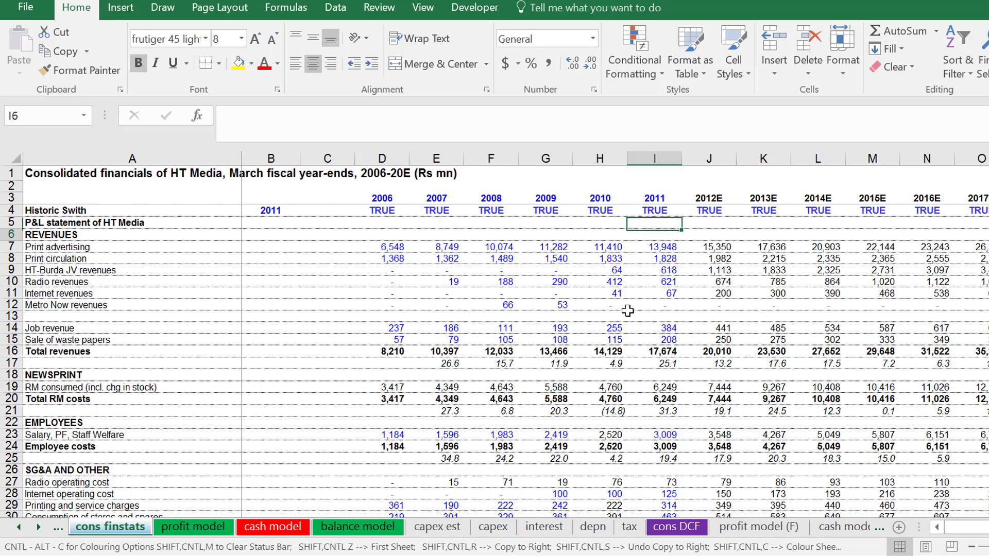
# Copy the Job revenue forecast formulas for 2012E to 2020E into the blank row 13 above.
pyautogui.press('Down')
pyautogui.press('Down')
pyautogui.press('Down')
pyautogui.press('Down')
pyautogui.press('Down')
pyautogui.press('Down')
pyautogui.press('Down')
pyautogui.press('Down')
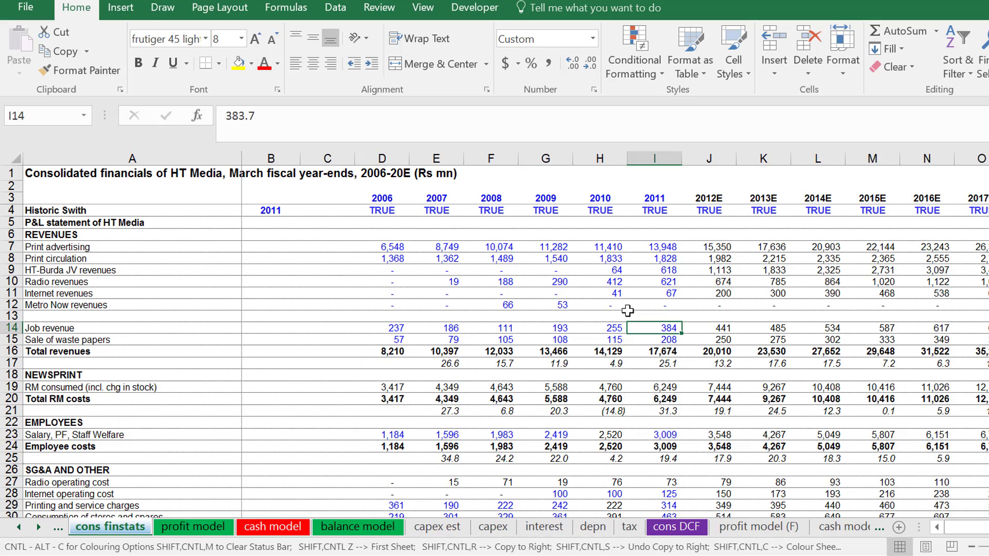
pyautogui.press('Right')
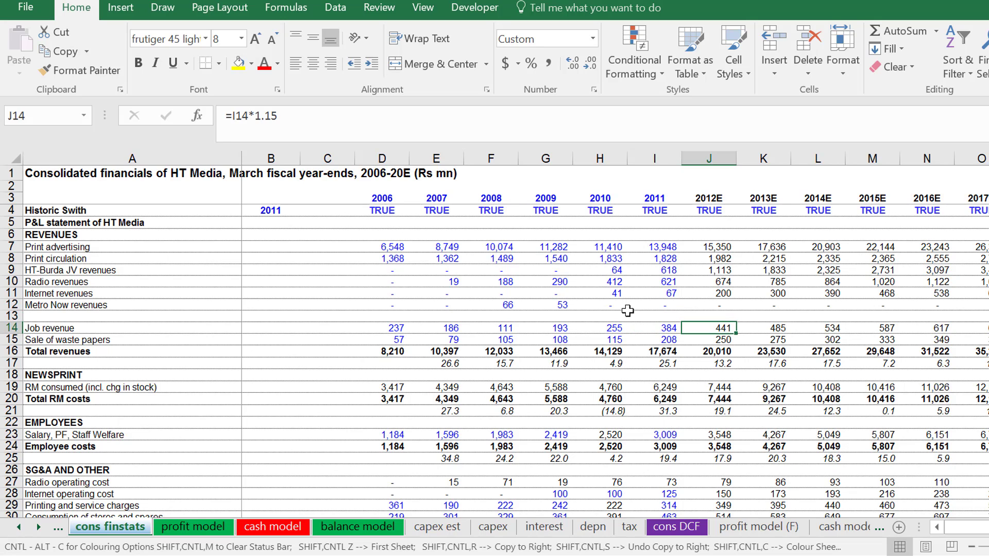
pyautogui.hotkey('ctrl', 'shift', 'Right')
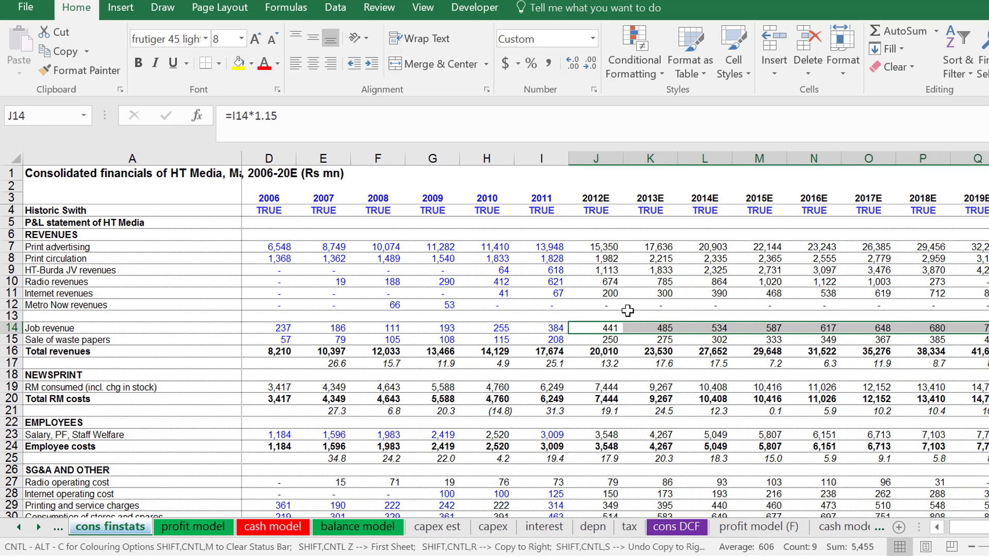
pyautogui.hotkey('ctrl', 'c')
pyautogui.press('Up')
pyautogui.hotkey('ctrl', 'v')
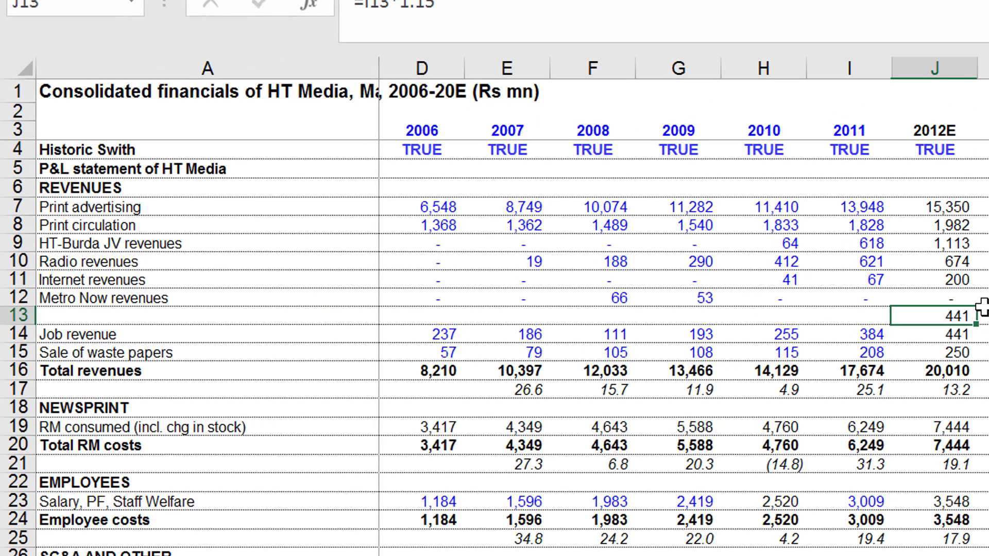
# Reduce the 2012E formula in J13 to the multiplier =1.15 and format it with two decimals.
pyautogui.press('F2')
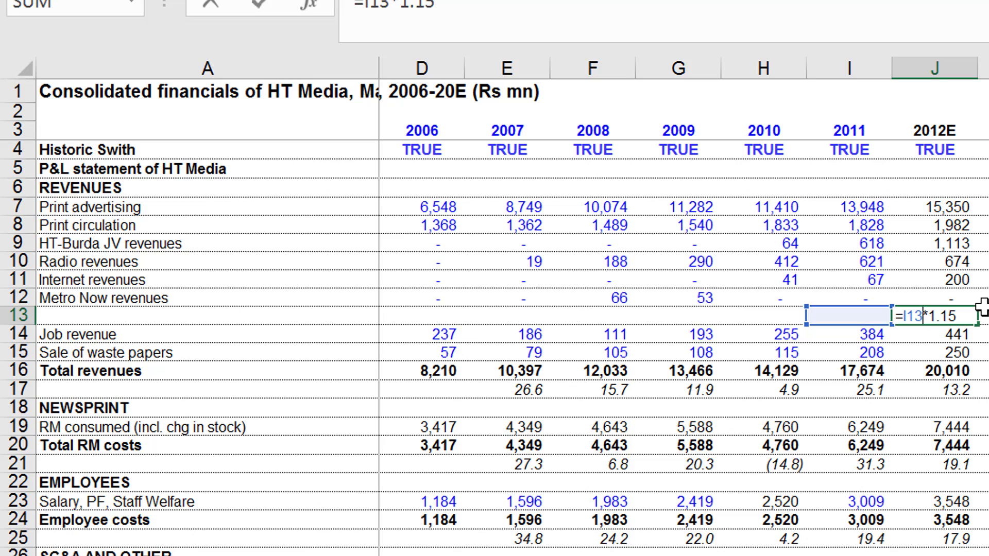
pyautogui.press('BackSpace')
pyautogui.press('BackSpace')
pyautogui.press('BackSpace')
pyautogui.press('BackSpace')
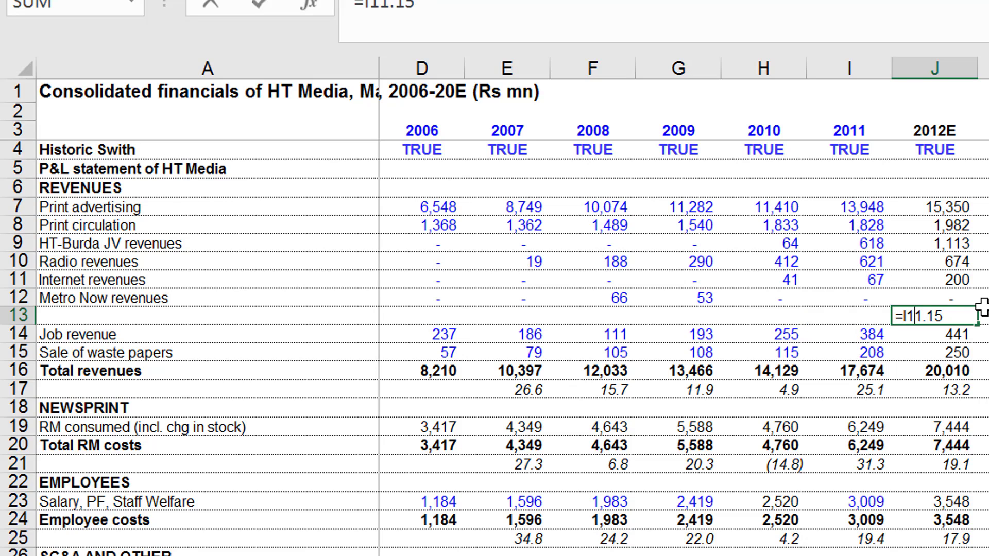
pyautogui.press('Return')
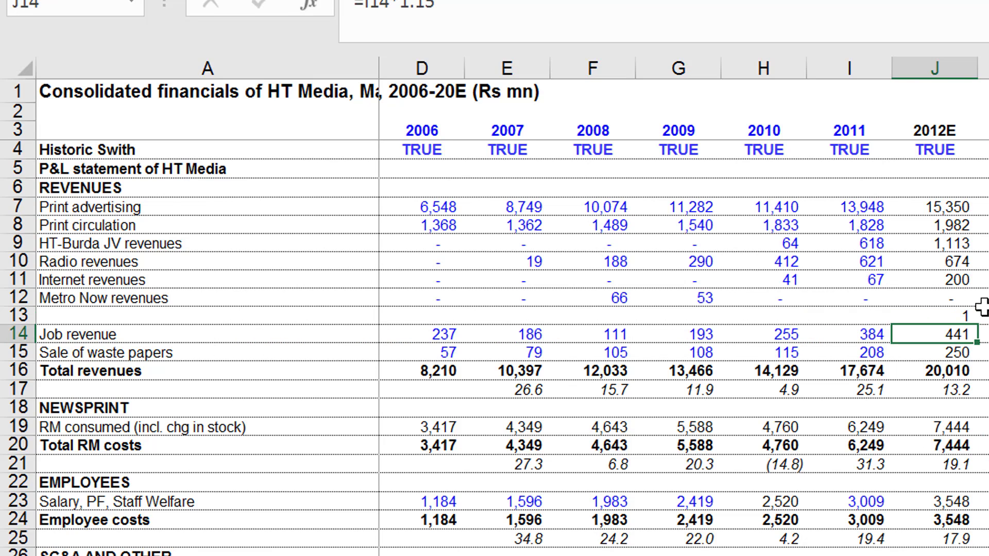
pyautogui.press('Up')
pyautogui.hotkey('ctrl', 'shift', '1')
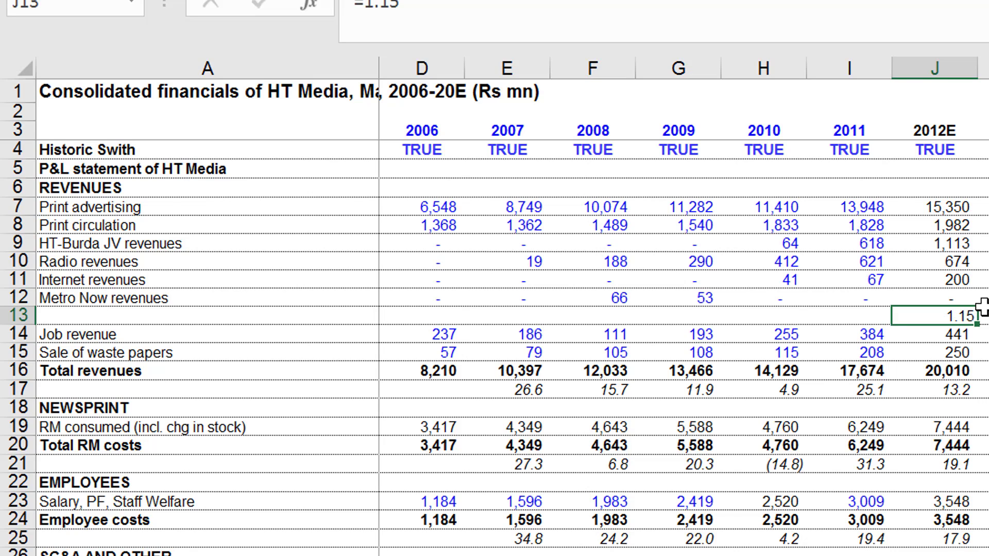
# Replace the 2012E multiplier in J13 with a growth rate of 0.15.
pyautogui.press('Right')
pyautogui.press('Down')
pyautogui.press('Up')
pyautogui.press('Left')
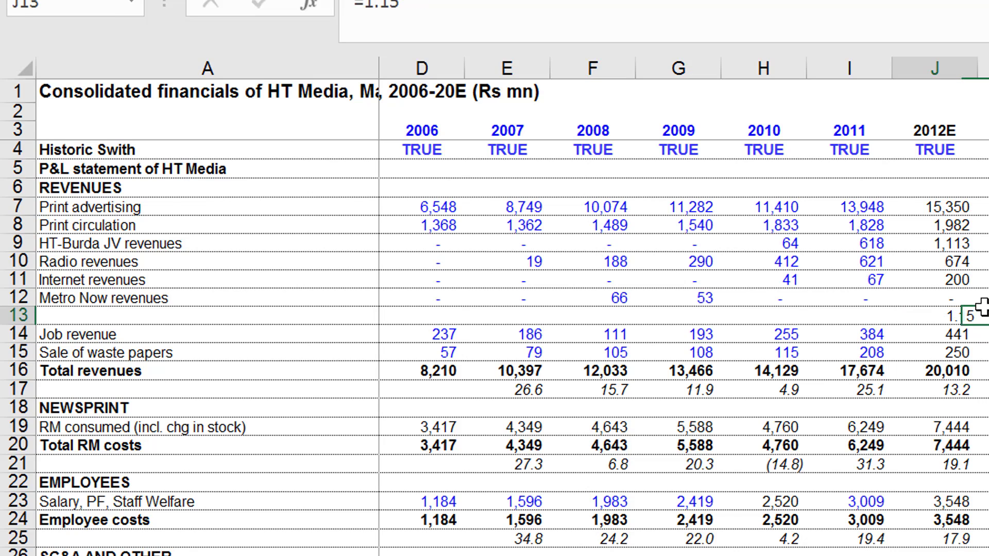
pyautogui.press('Right')
pyautogui.press('Left')
pyautogui.press('Left')
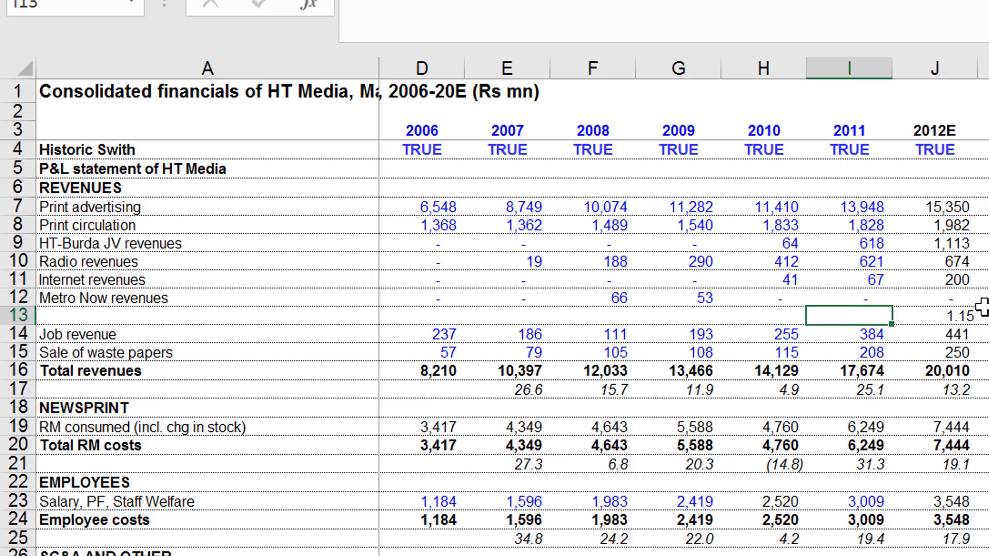
pyautogui.press('Right')
pyautogui.write('.15')
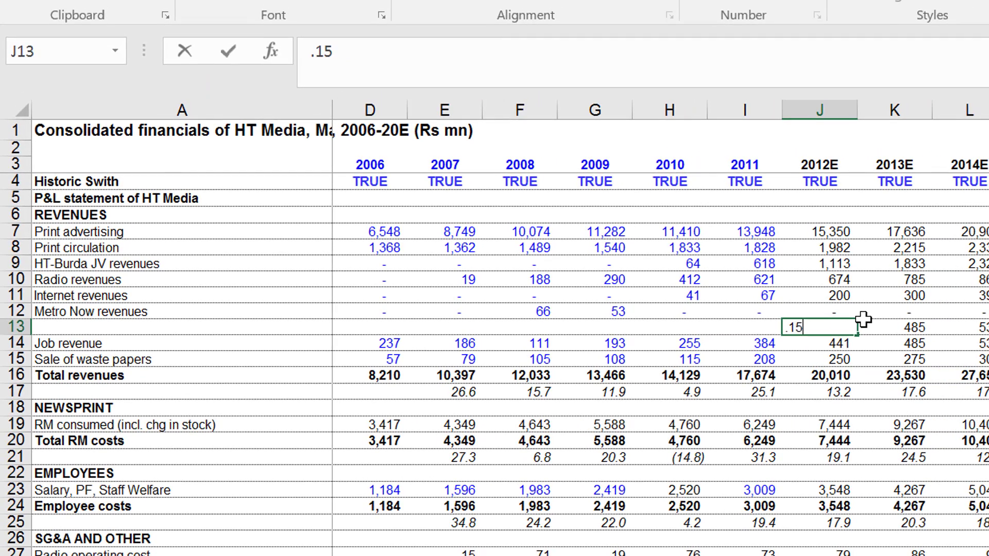
pyautogui.press('Return')
# Set the 2013E growth rate in K13 to 0.1 and format it with two decimals.
pyautogui.press('Up')
pyautogui.press('Right')
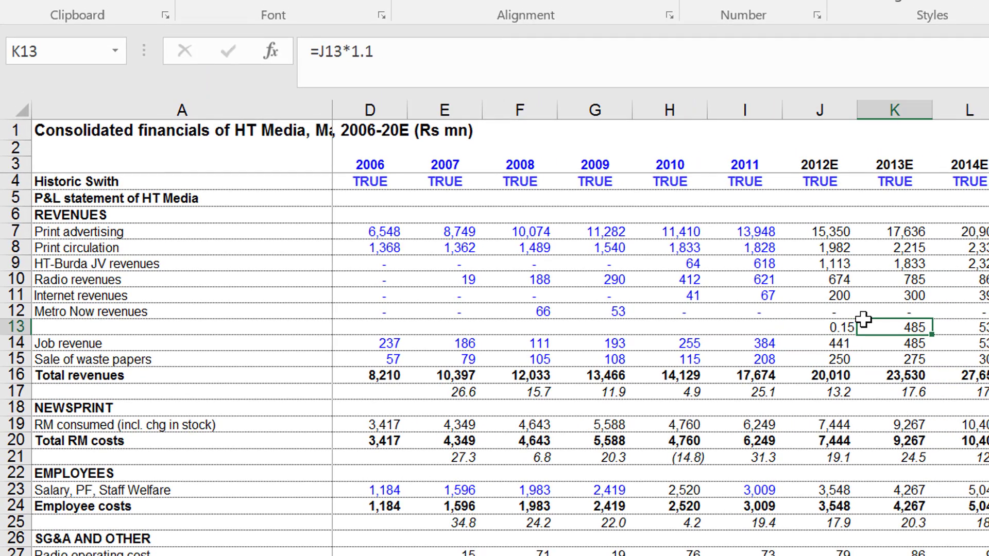
pyautogui.press('F2')
pyautogui.press('Escape')
pyautogui.write('.1')
pyautogui.press('Return')
pyautogui.press('Up')
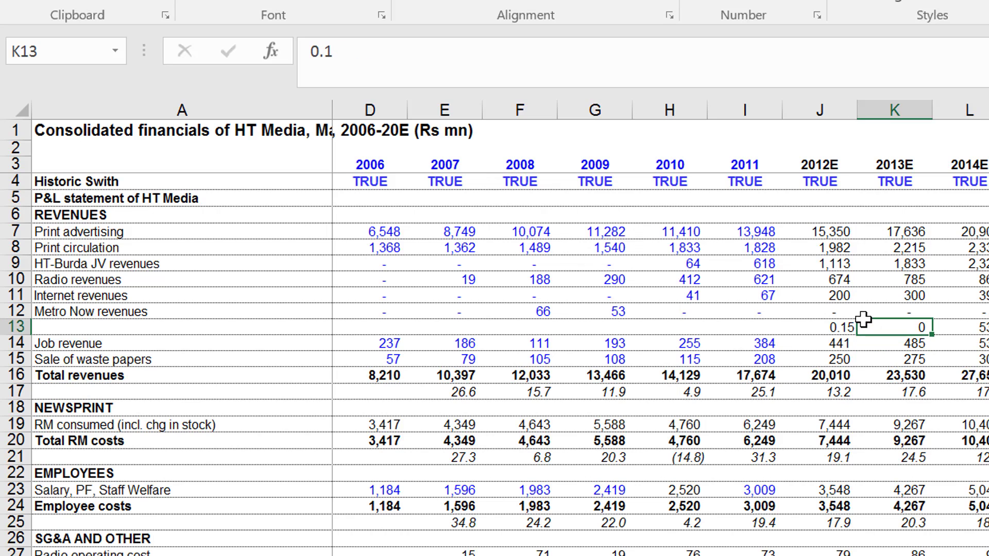
pyautogui.hotkey('ctrl', 'shift', '1')
# Check the multipliers in the row 13 formulas from 2014E through 2017E.
pyautogui.press('Right')
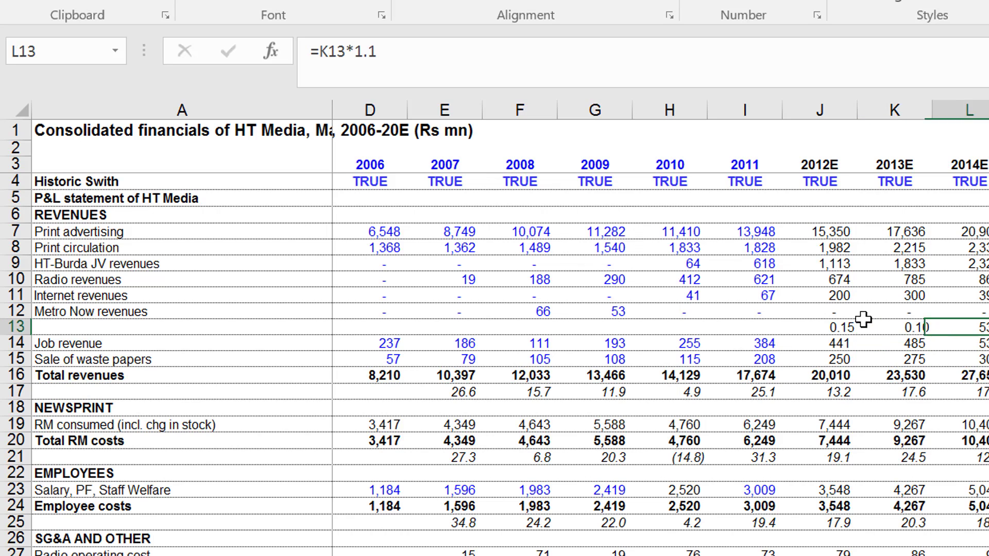
pyautogui.press('Right')
pyautogui.press('Right')
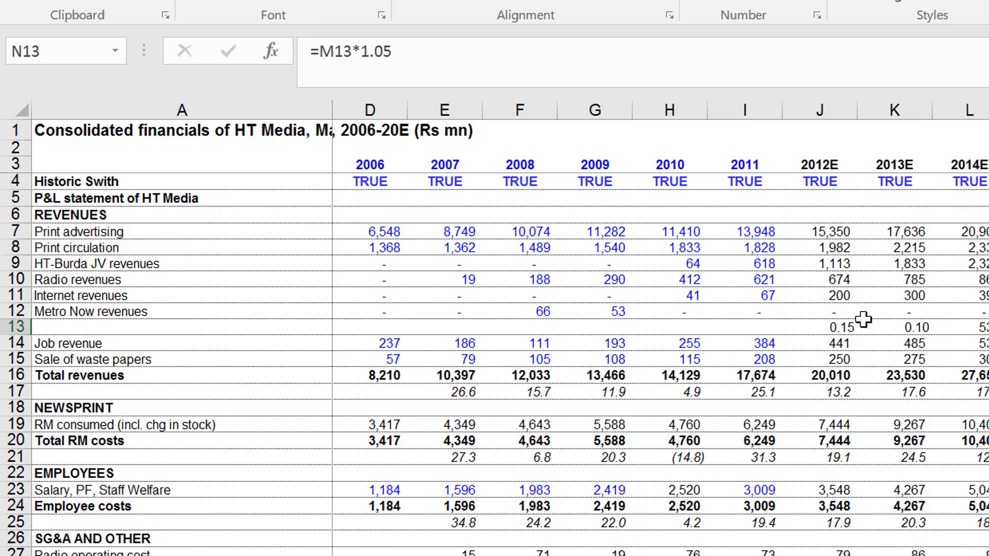
pyautogui.press('Right')
pyautogui.press('Left')
pyautogui.press('Left')
pyautogui.press('Left')
pyautogui.press('Left')
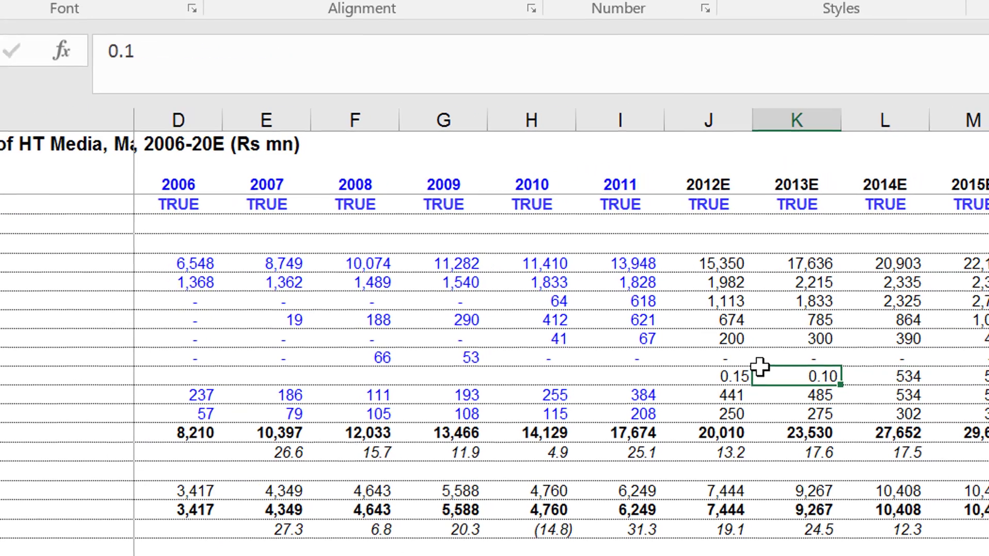
# Copy the 0.1 growth rate from K13 to the 2014E cell L13.
pyautogui.hotkey('ctrl', 'c')
pyautogui.press('Right')
pyautogui.hotkey('ctrl', 'v')
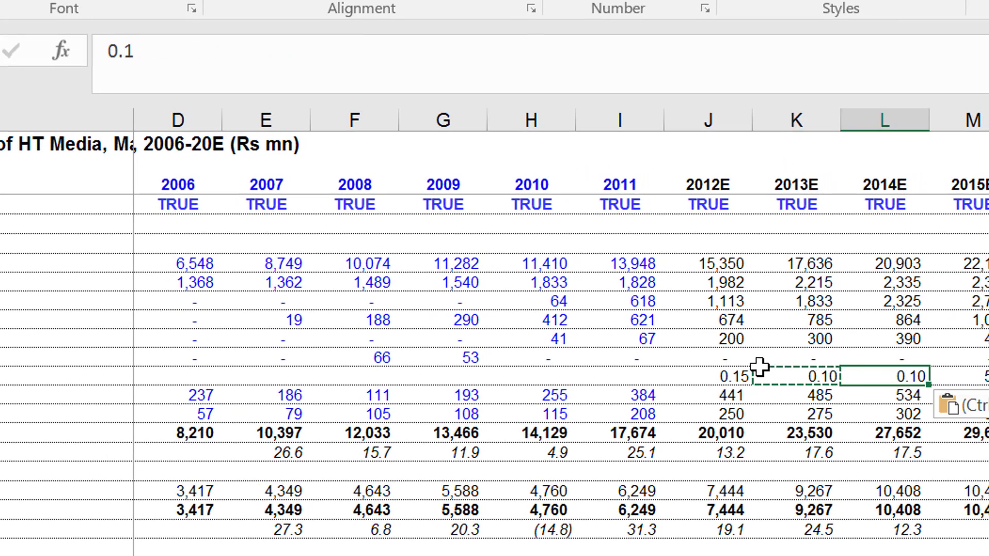
pyautogui.press('Right')
pyautogui.press('Escape')
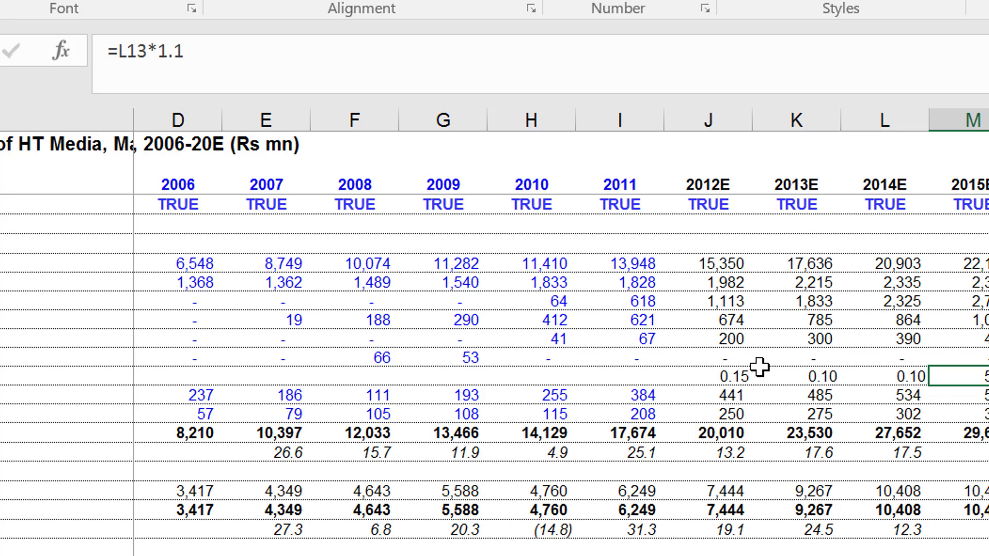
# Copy the 0.1 growth rate from L13 to the 2015E cell M13.
pyautogui.press('Left')
pyautogui.press('Down')
pyautogui.press('Right')
pyautogui.press('Up')
pyautogui.press('Left')
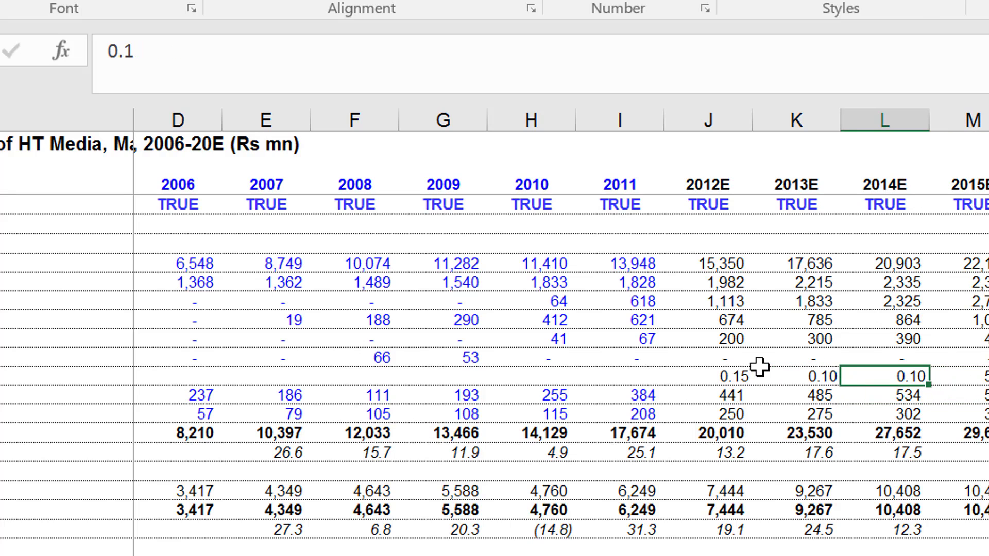
pyautogui.hotkey('ctrl', 'c')
pyautogui.press('Right')
pyautogui.hotkey('ctrl', 'v')
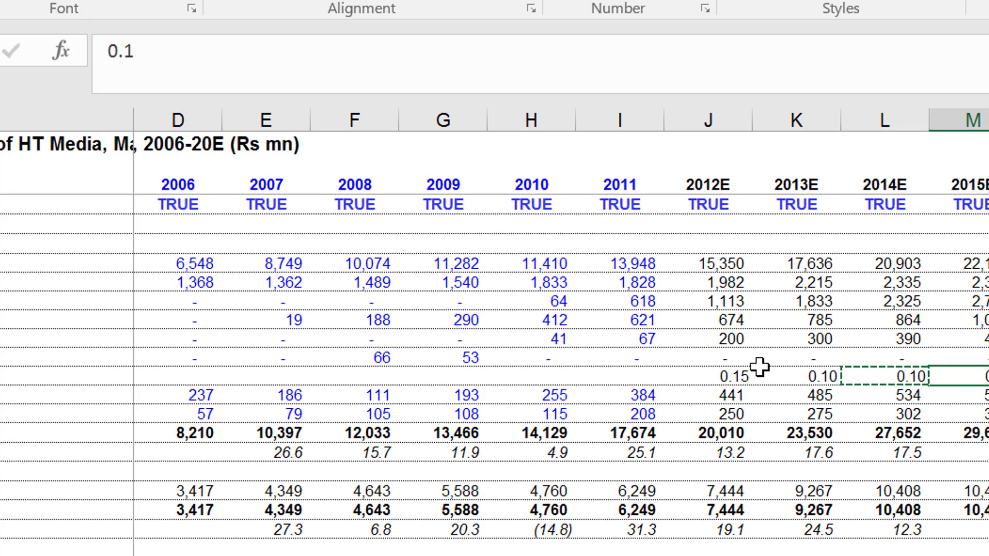
# Replace the 2016E formula in N13 with a growth rate of 0.05.
pyautogui.press('Right')
pyautogui.write('.0')
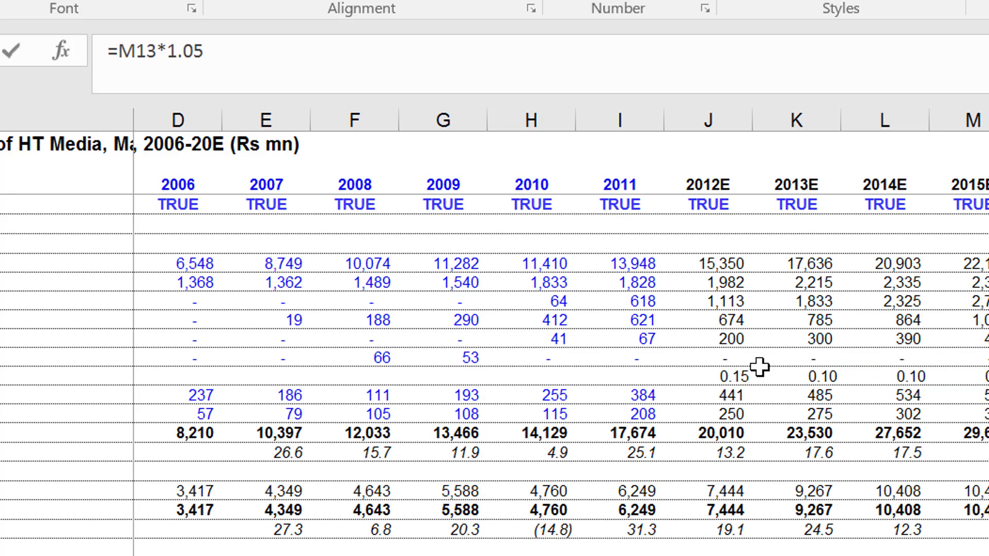
pyautogui.press('Return')
pyautogui.press('Up')
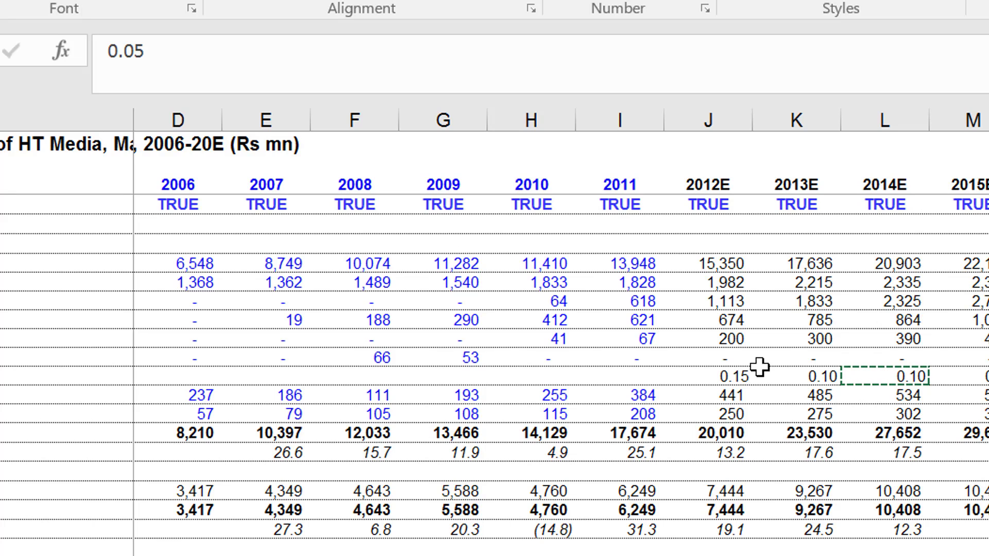
pyautogui.press('Left')
pyautogui.press('Left')
pyautogui.press('Left')
pyautogui.press('Escape')
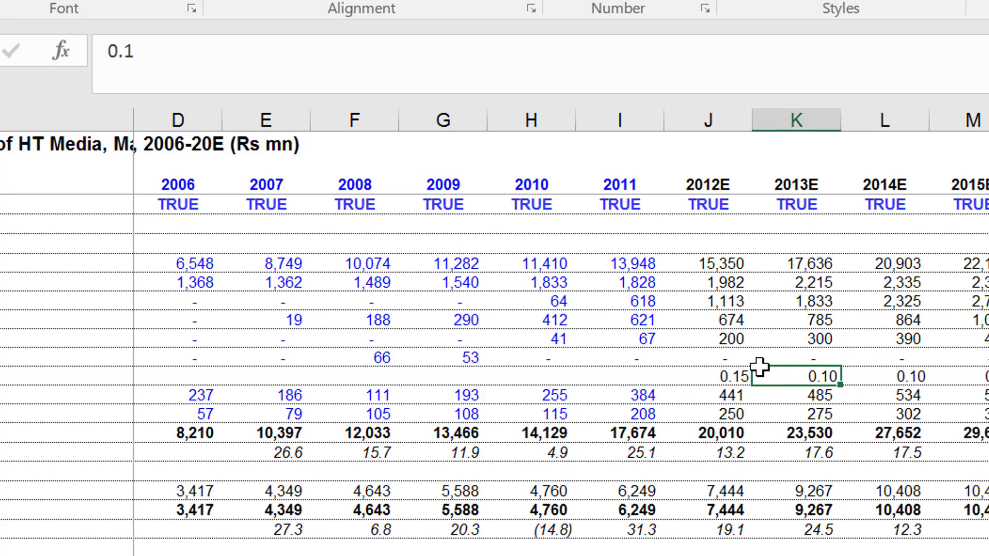
# Enter the 2007 Job revenue growth formula =E14/D14-1 in E13 and format it with two decimals.
pyautogui.press('Left')
pyautogui.press('Left')
pyautogui.press('Down')
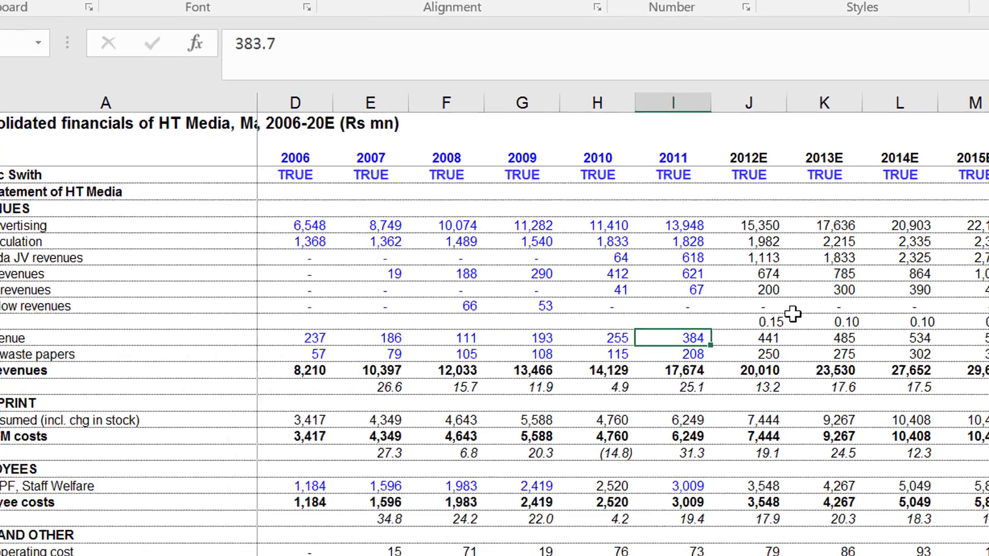
pyautogui.press('Left')
pyautogui.press('Left')
pyautogui.press('Left')
pyautogui.press('Left')
pyautogui.press('Left')
pyautogui.press('Left')
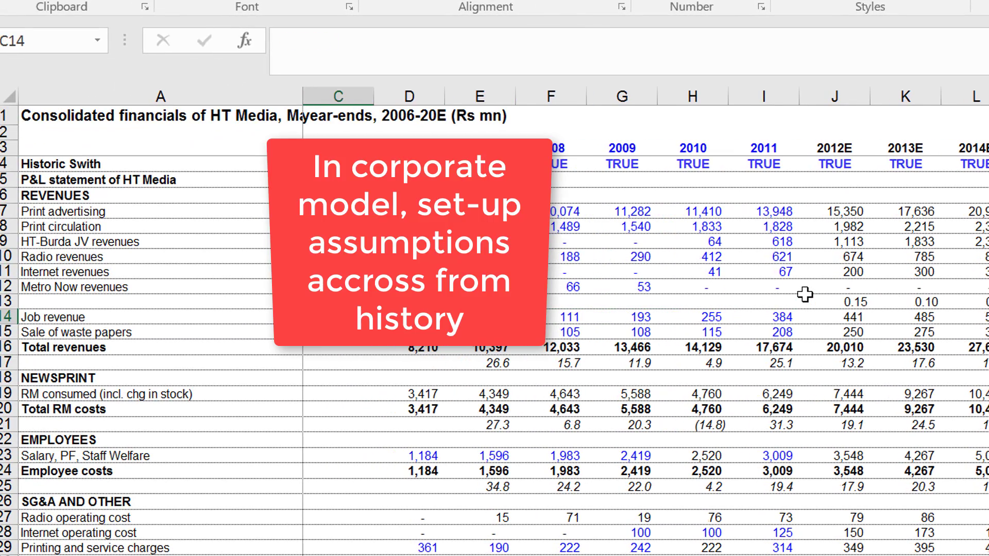
pyautogui.press('Right')
pyautogui.press('Right')
pyautogui.press('Up')
pyautogui.write('=')
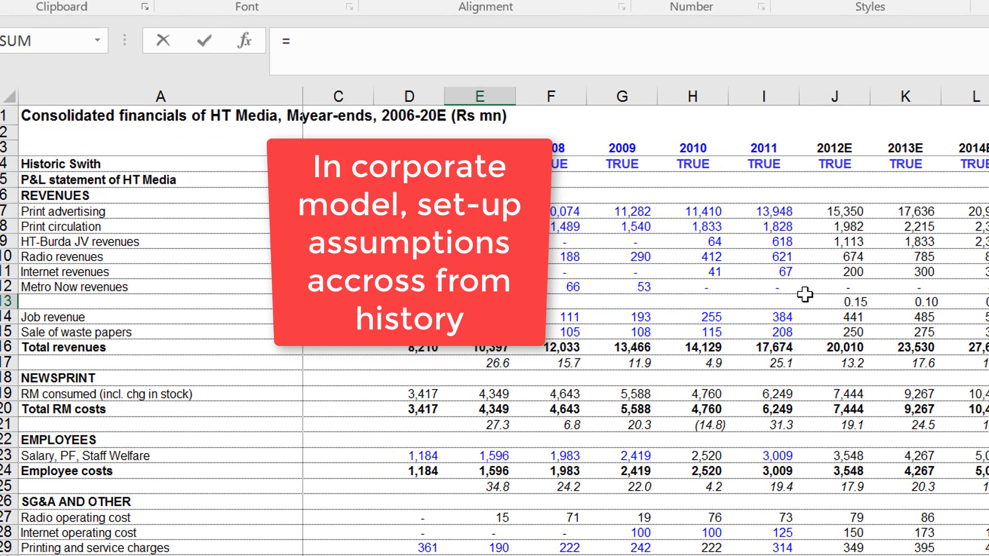
pyautogui.press('Down')
pyautogui.write('/')
pyautogui.press('Down')
pyautogui.press('Left')
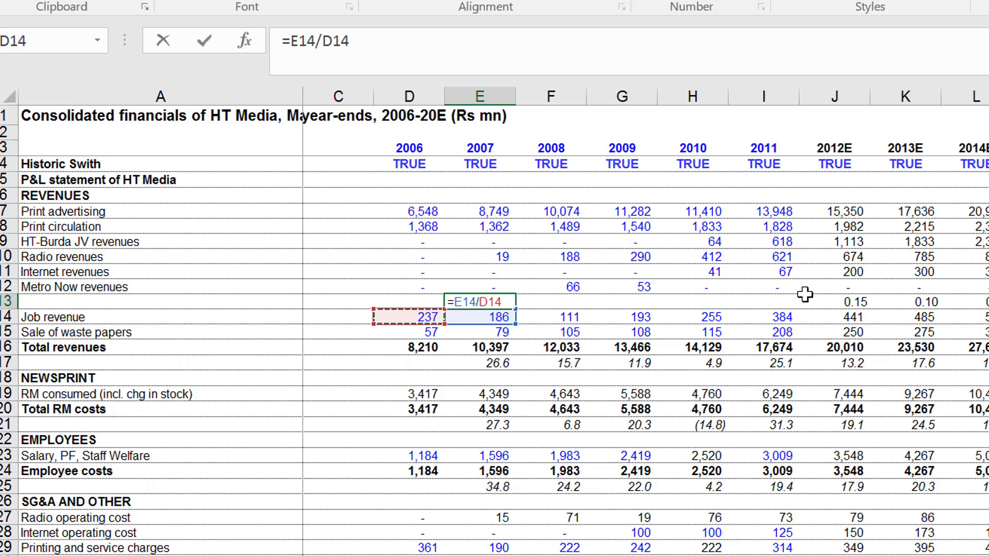
pyautogui.write('-1')
pyautogui.press('Return')
pyautogui.press('Up')
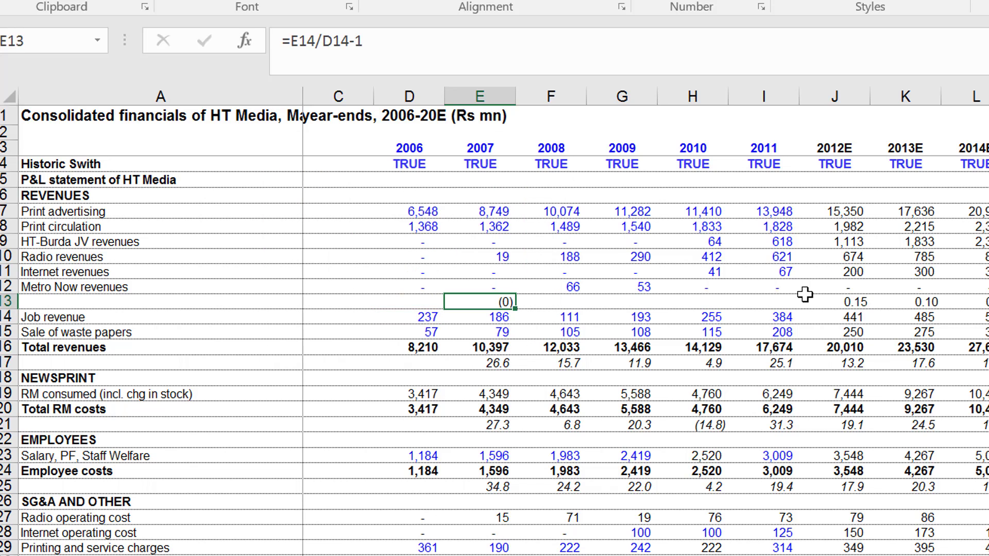
pyautogui.hotkey('ctrl', 'shift', '1')
# Fill the growth formula from E13 across to 2011 in I13 and recalculate the workbook.
pyautogui.hotkey('shift', 'Right')
pyautogui.hotkey('shift', 'Right')
pyautogui.hotkey('shift', 'Right')
pyautogui.hotkey('shift', 'Right')
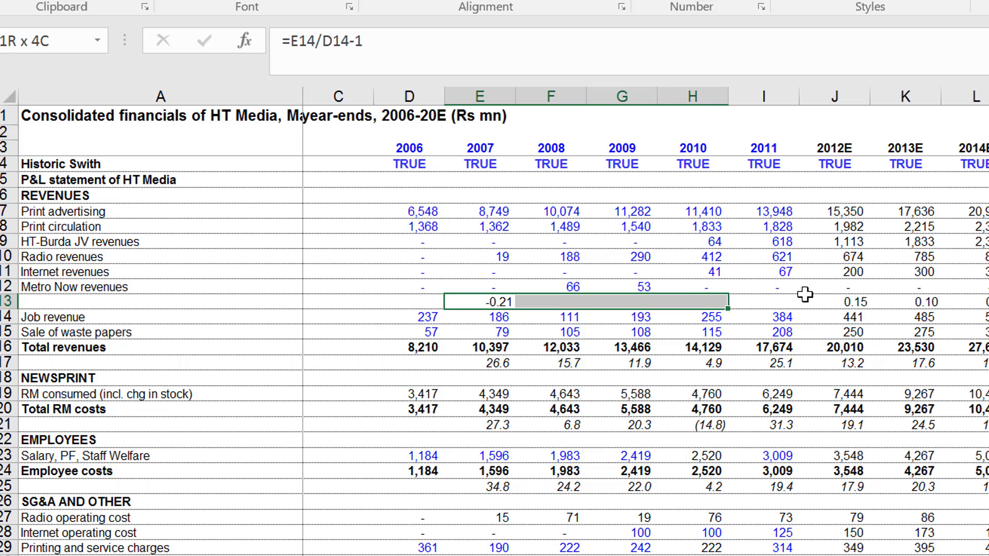
pyautogui.hotkey('ctrl', 'e')
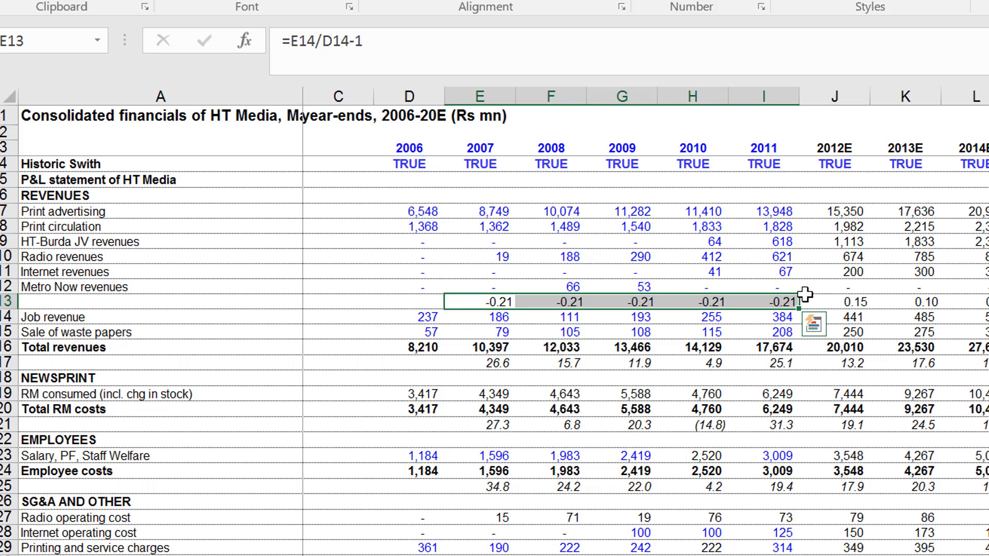
pyautogui.press('Left')
pyautogui.press('Right')
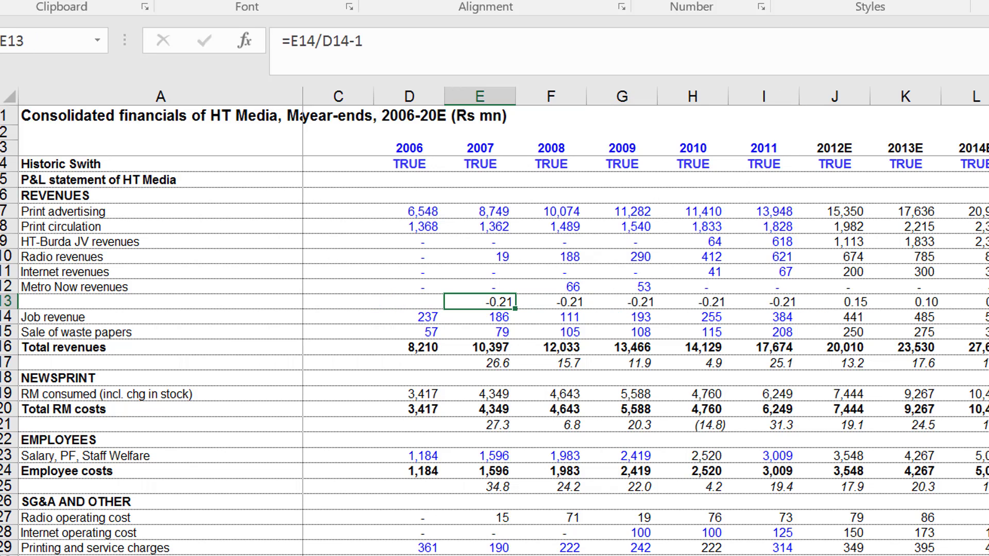
pyautogui.hotkey('alt', 'm')
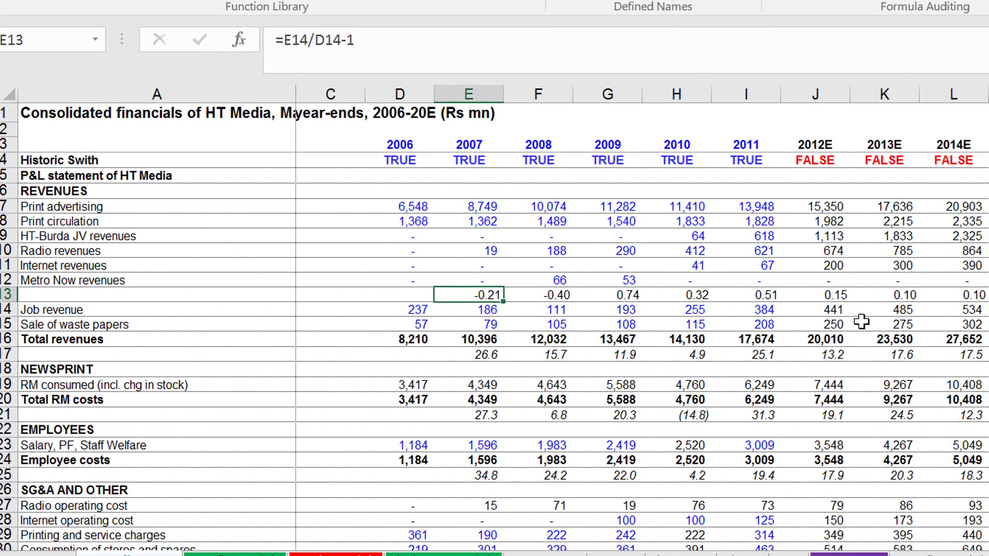
# Check the growth formulas in row 17 beneath Total revenues.
pyautogui.click(863, 334)
pyautogui.press('Down')
pyautogui.press('Down')
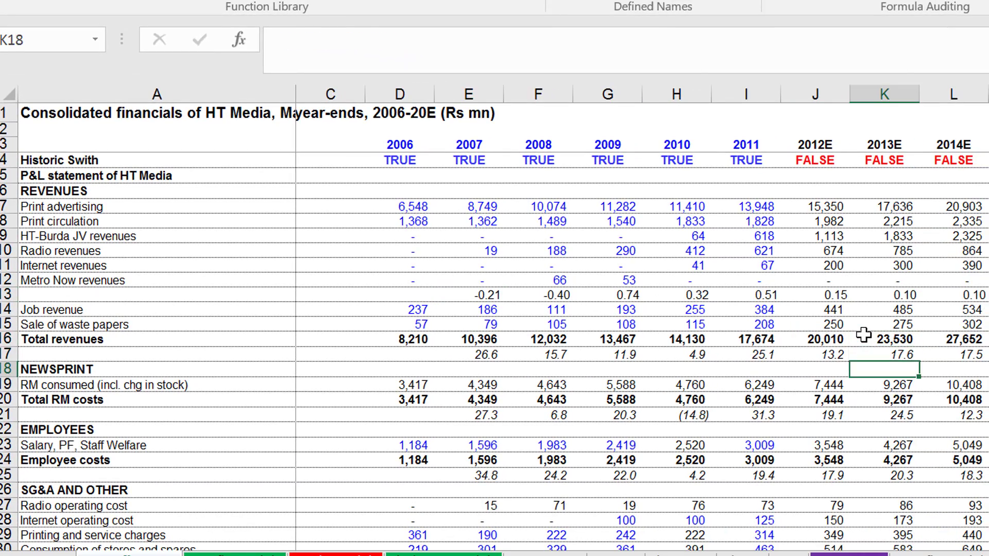
pyautogui.press('Up')
# Compare the historical growth formulas in row 13 with the forecast growth inputs from 2012E.
pyautogui.press('Up')
pyautogui.press('Down')
pyautogui.press('Left')
pyautogui.press('Left')
pyautogui.press('Left')
pyautogui.press('Left')
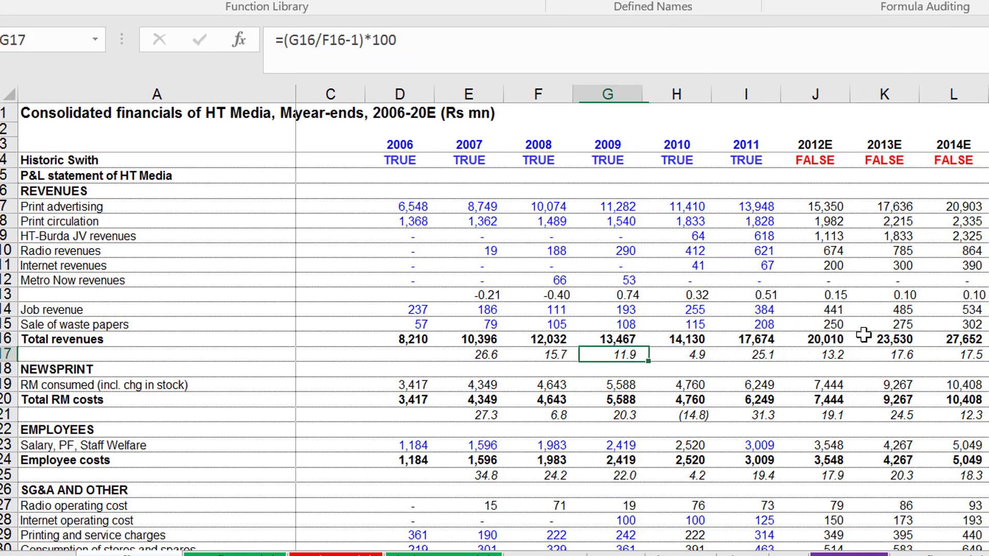
pyautogui.press('Up')
pyautogui.press('Up')
pyautogui.press('Up')
pyautogui.press('Up')
pyautogui.press('Left')
pyautogui.press('Left')
pyautogui.press('Left')
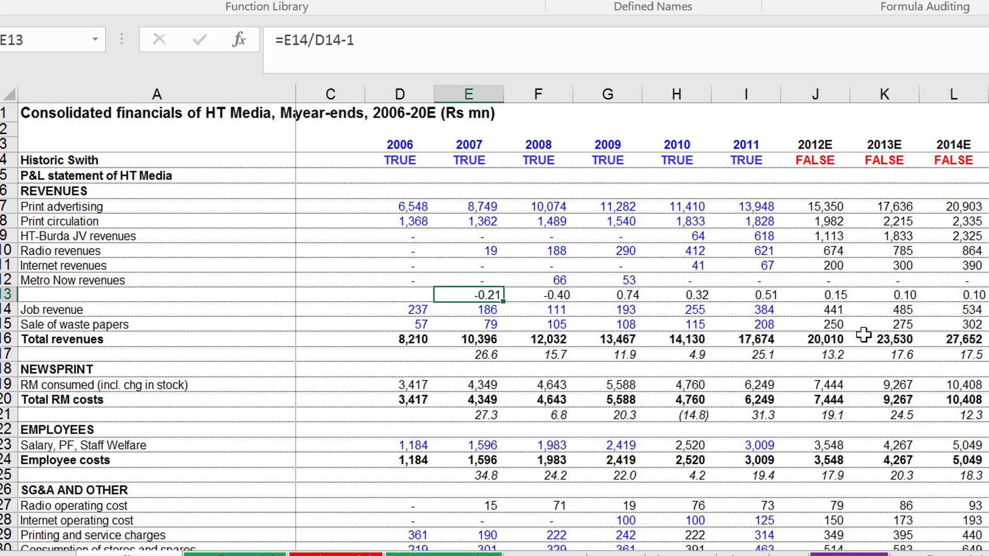
pyautogui.press('Right')
pyautogui.press('Right')
pyautogui.press('Right')
pyautogui.press('Right')
pyautogui.press('Right')
pyautogui.press('Right')
pyautogui.press('Right')
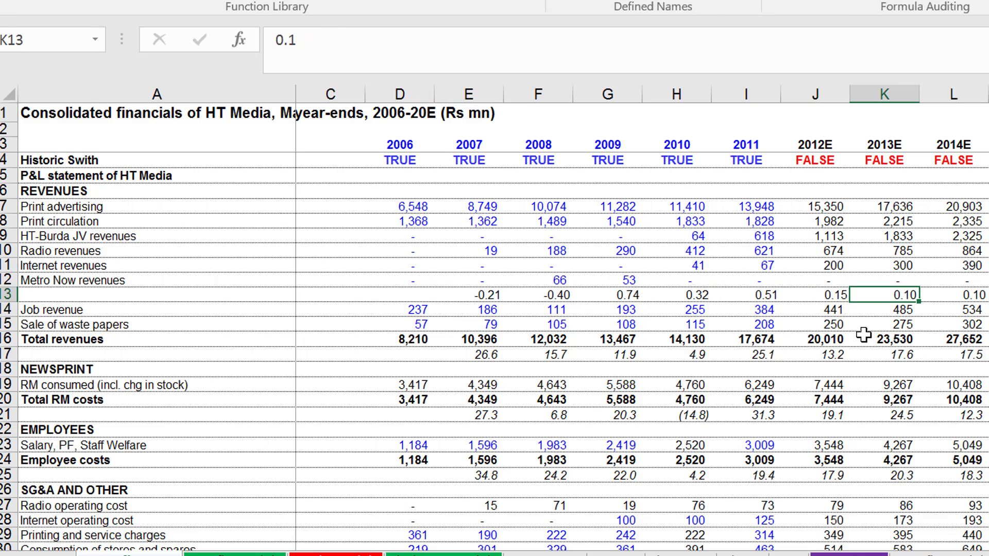
# Insert a blank row above Sale of waste papers, directly beneath Job revenue.
pyautogui.press('Left')
pyautogui.press('Left')
pyautogui.press('Left')
pyautogui.press('Left')
pyautogui.press('Left')
pyautogui.press('Home')
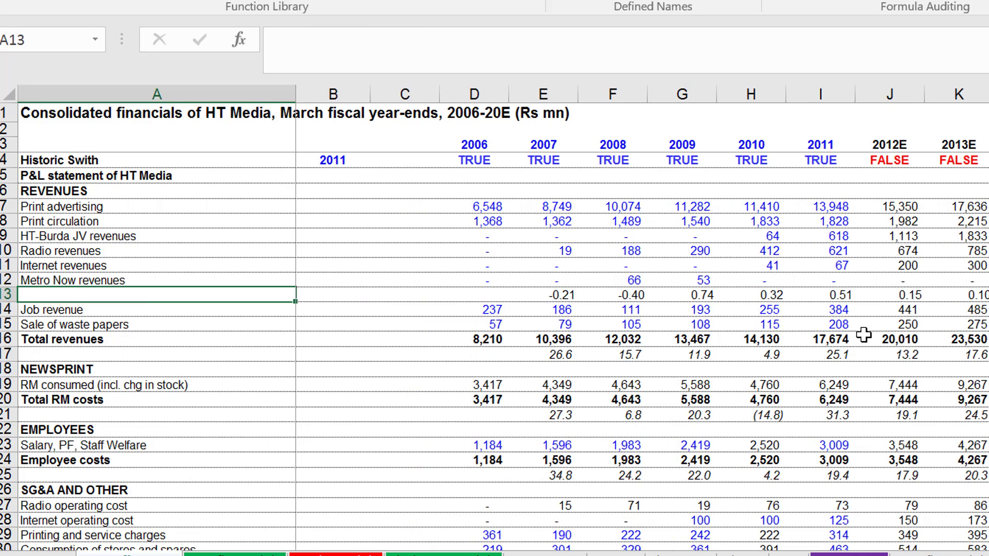
pyautogui.press('Right')
pyautogui.press('Down')
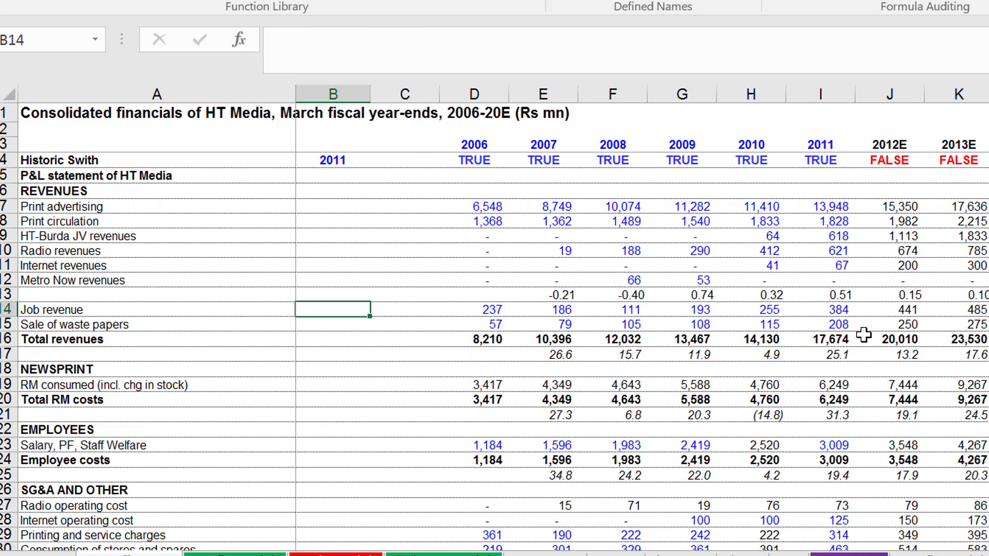
pyautogui.press('Right')
pyautogui.press('Left')
pyautogui.press('Left')
pyautogui.press('Right')
pyautogui.press('Right')
pyautogui.press('Right')
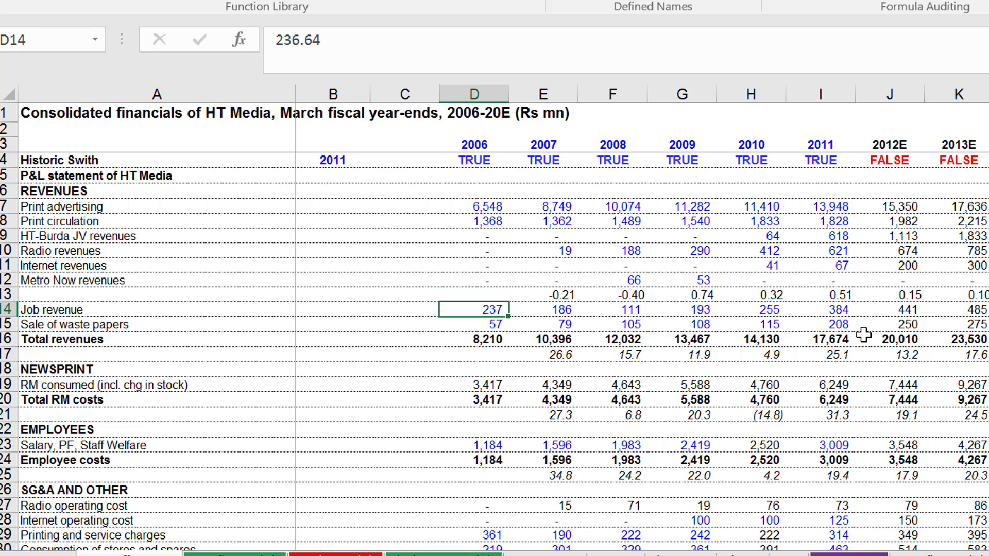
pyautogui.press('Down')
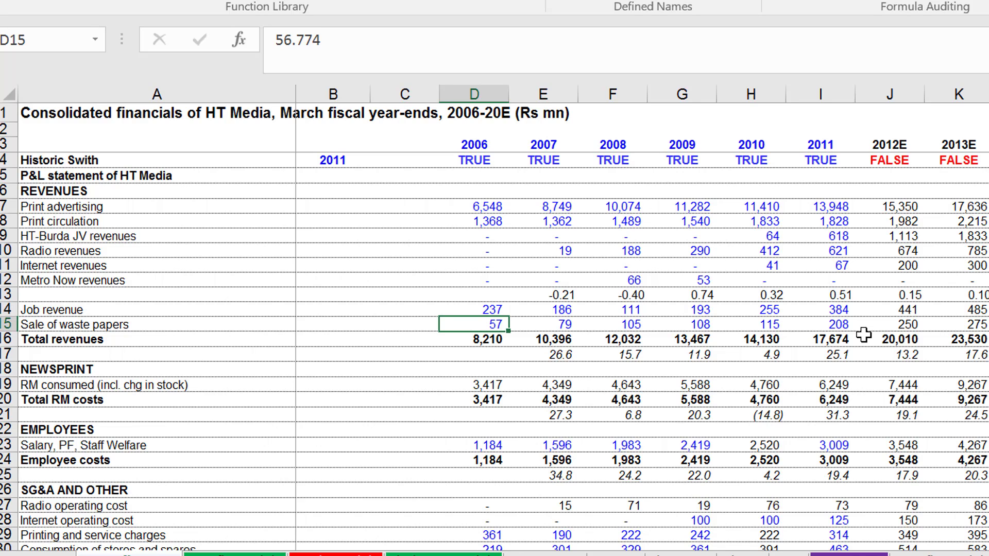
pyautogui.hotkey('shift', 'space')
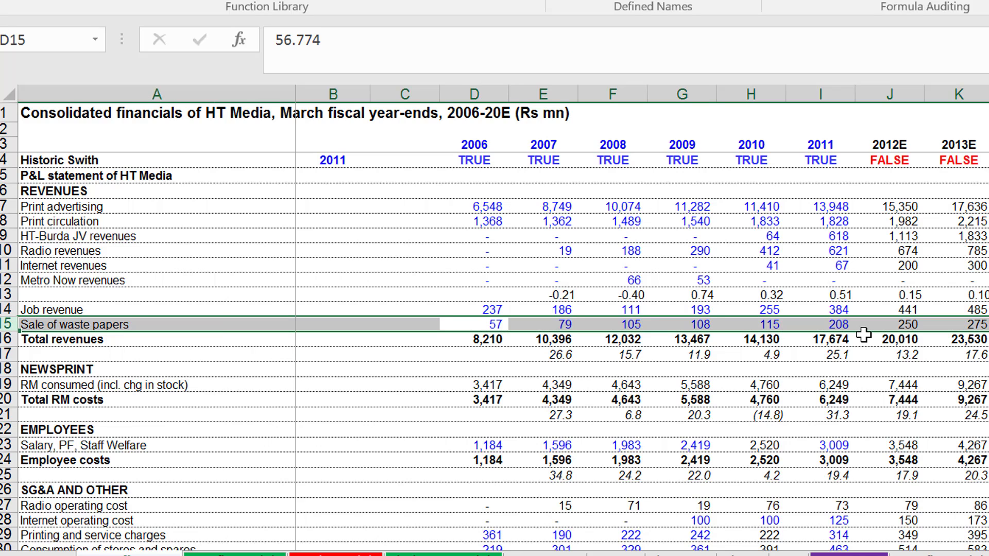
pyautogui.hotkey('ctrl', 'shift', '+')
# Copy the Job revenue label from A14 down into the new row's label cell A15.
pyautogui.press('Left')
pyautogui.press('Left')
pyautogui.press('Left')
pyautogui.press('Up')
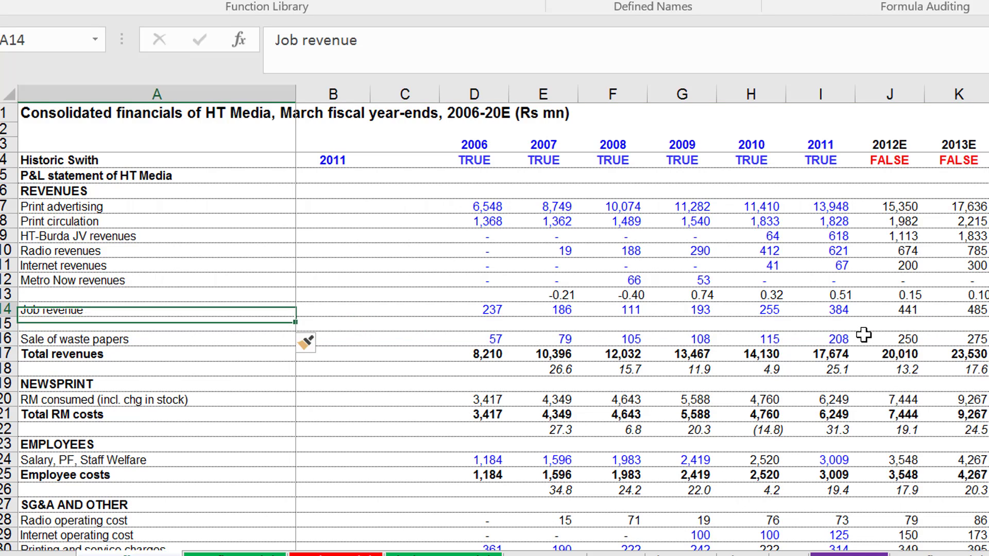
pyautogui.hotkey('shift', 'Down')
pyautogui.hotkey('ctrl', 'd')
pyautogui.press('Down')
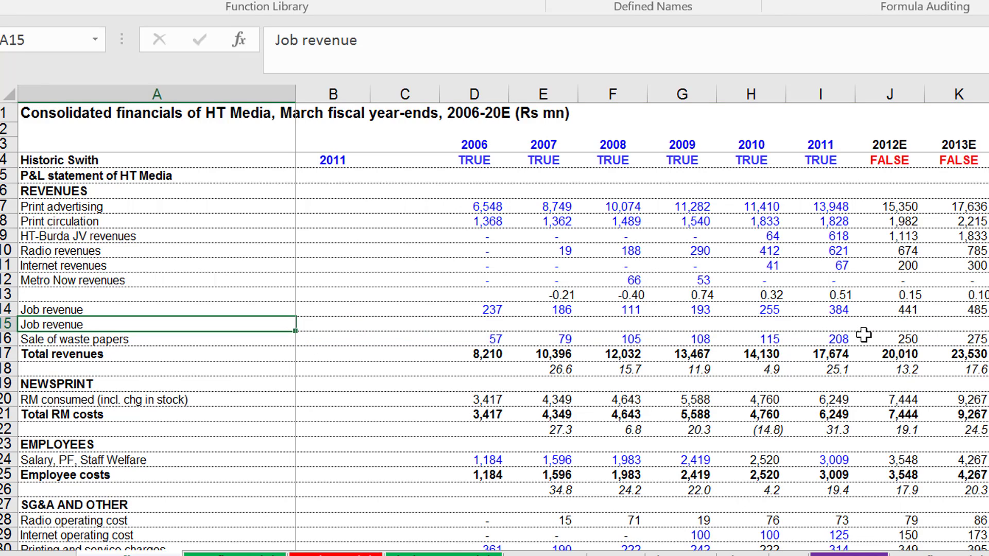
# Rename the label in A14 to "Job revenue - History".
pyautogui.press('F2')
pyautogui.press('Escape')
pyautogui.press('Up')
pyautogui.press('F2')
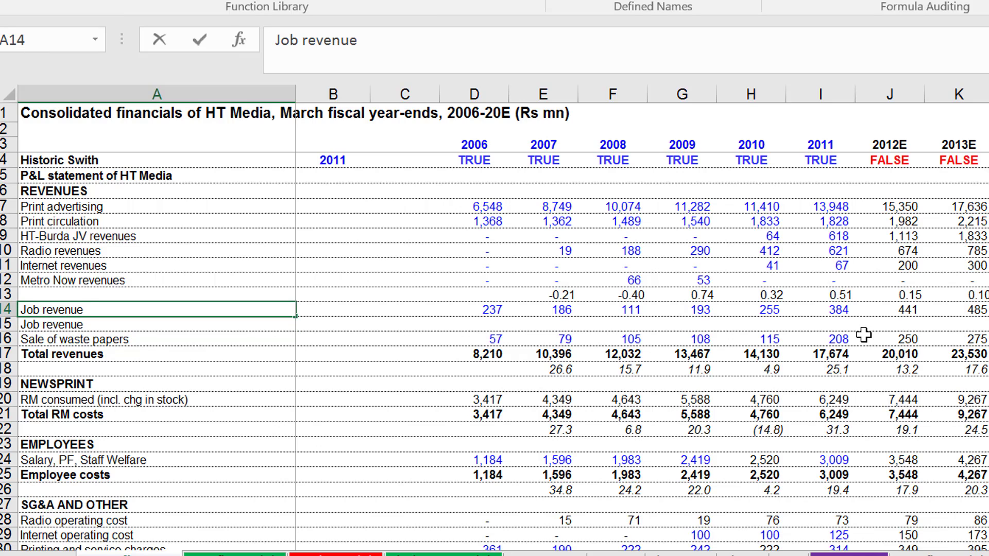
pyautogui.write('- History')
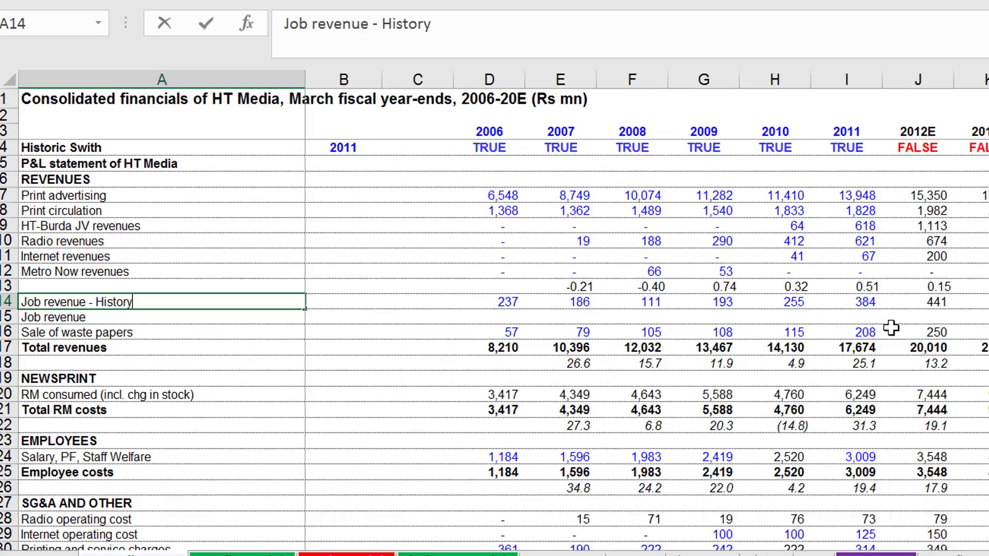
pyautogui.press('Return')
pyautogui.press('Up')
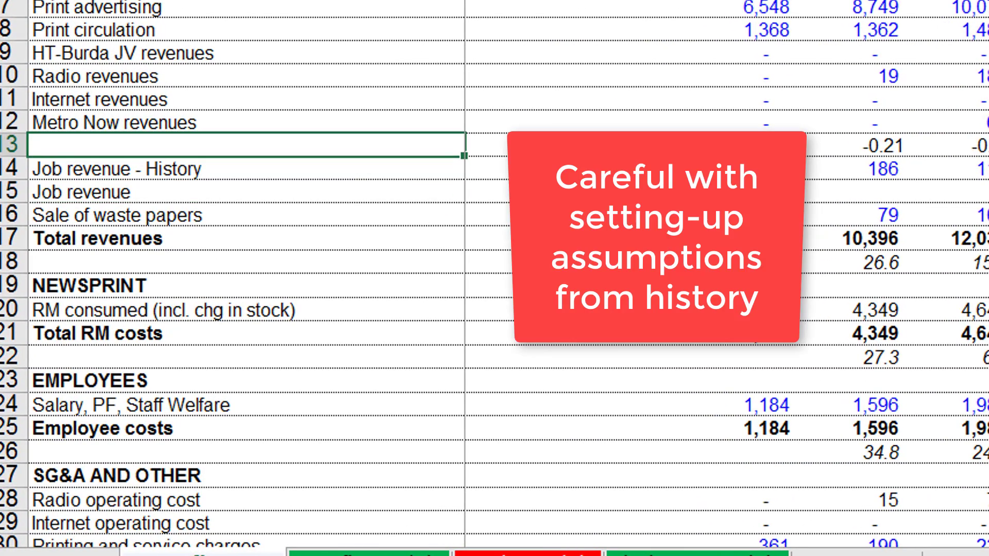
# Label the growth rate row in A13 as "Job Reveue - Assumptions".
pyautogui.write('Ass')
pyautogui.press('BackSpace')
pyautogui.press('BackSpace')
pyautogui.press('BackSpace')
pyautogui.write('Job ')
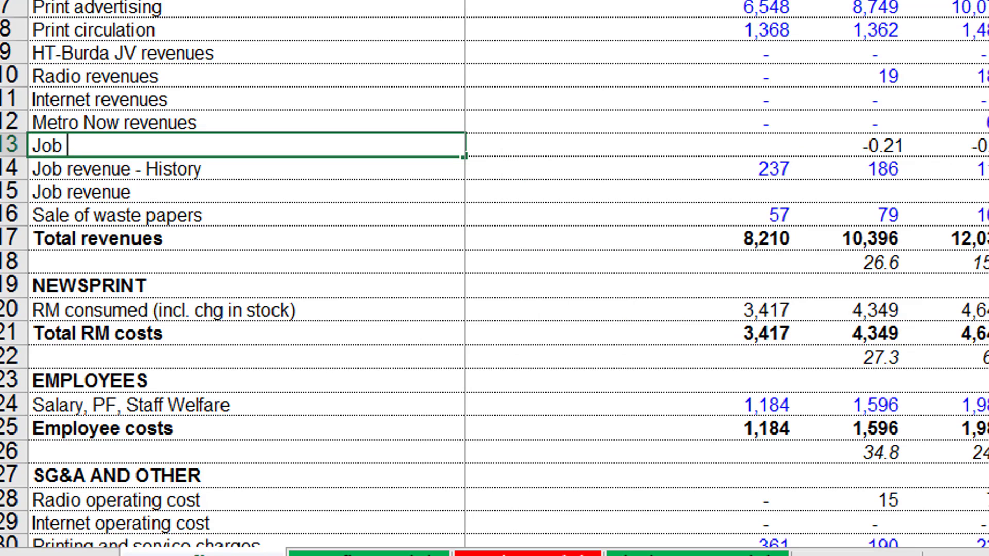
pyautogui.write('Reven')
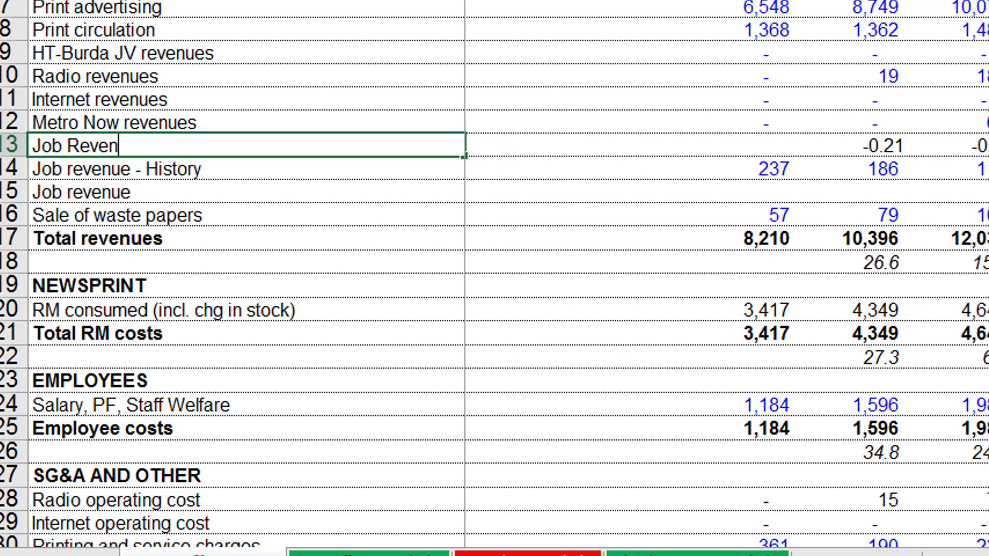
pyautogui.press('BackSpace')
pyautogui.write('ue - Aas')
pyautogui.press('BackSpace')
pyautogui.press('BackSpace')
pyautogui.write('ssumptions')
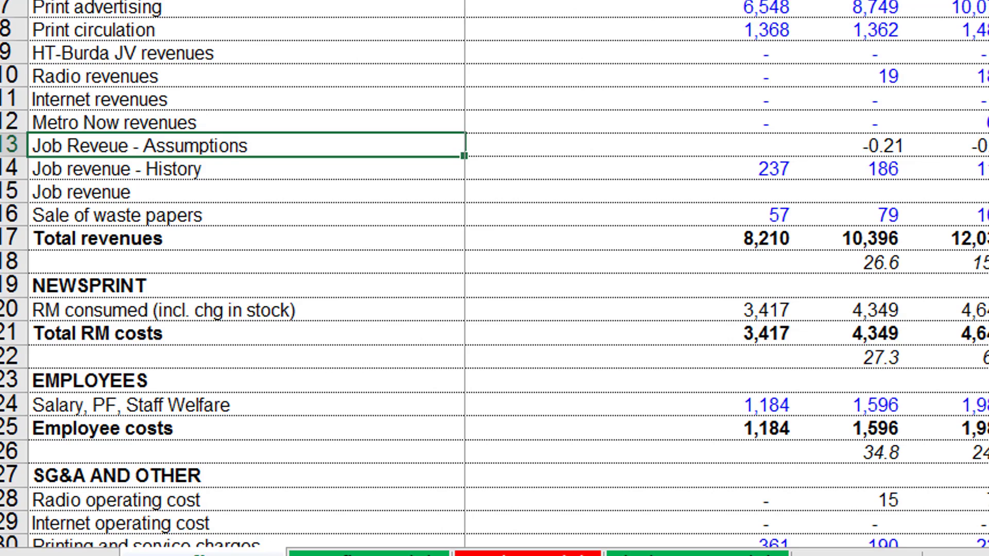
pyautogui.press('Return')
# Rename the label in A15 to "Job revenue - History and forecast".
pyautogui.press('Down')
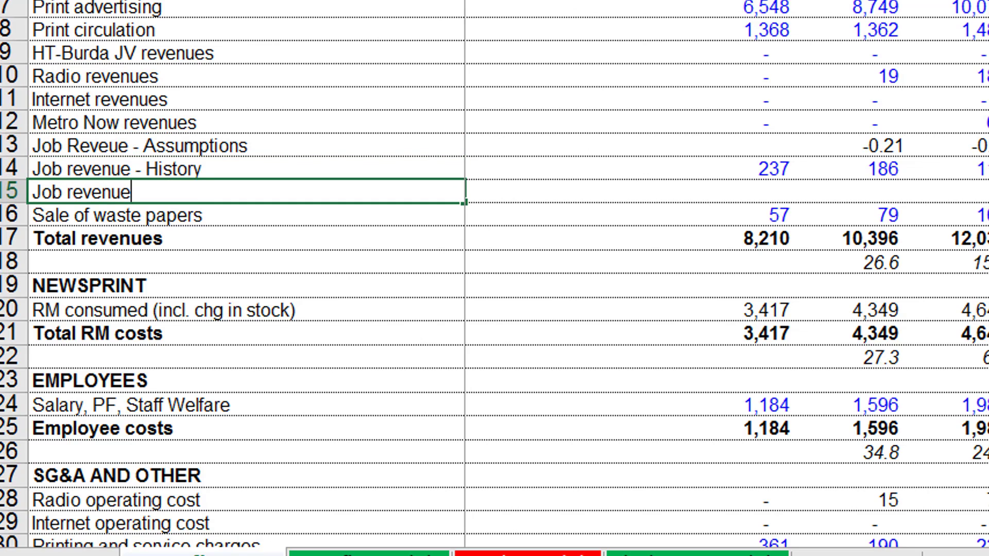
pyautogui.write('0')
pyautogui.press('BackSpace')
pyautogui.write('- ')
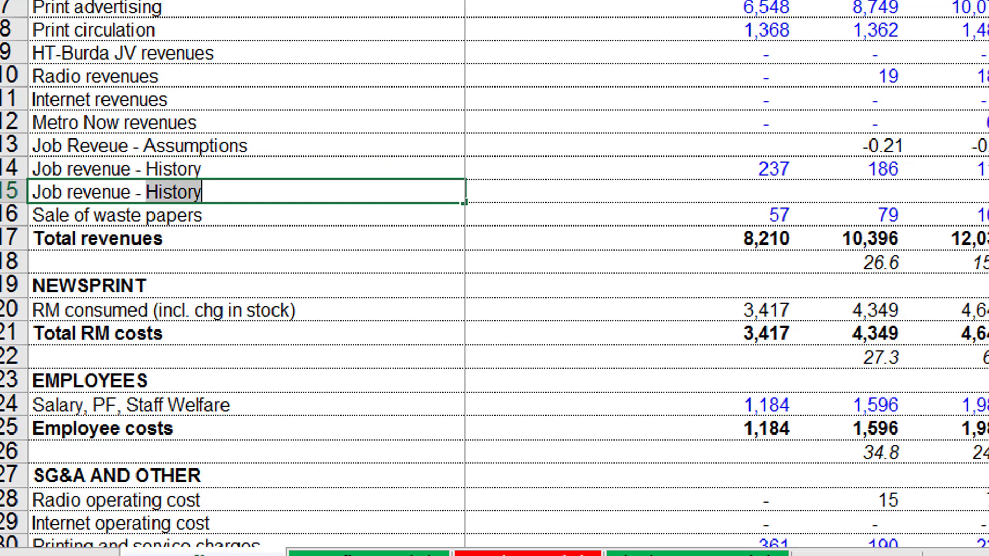
pyautogui.write('Histor')
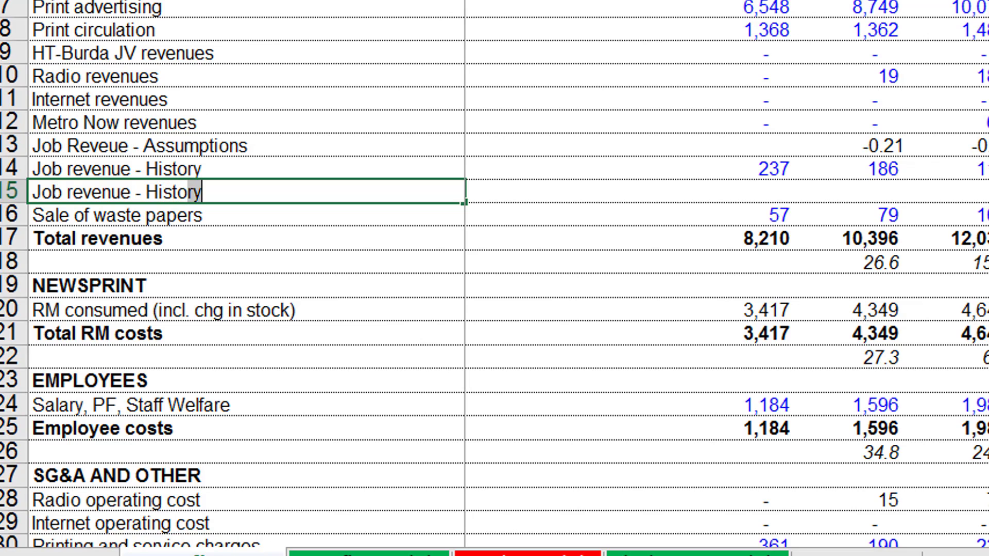
pyautogui.write('y ad')
pyautogui.press('BackSpace')
pyautogui.press('BackSpace')
pyautogui.write('n')
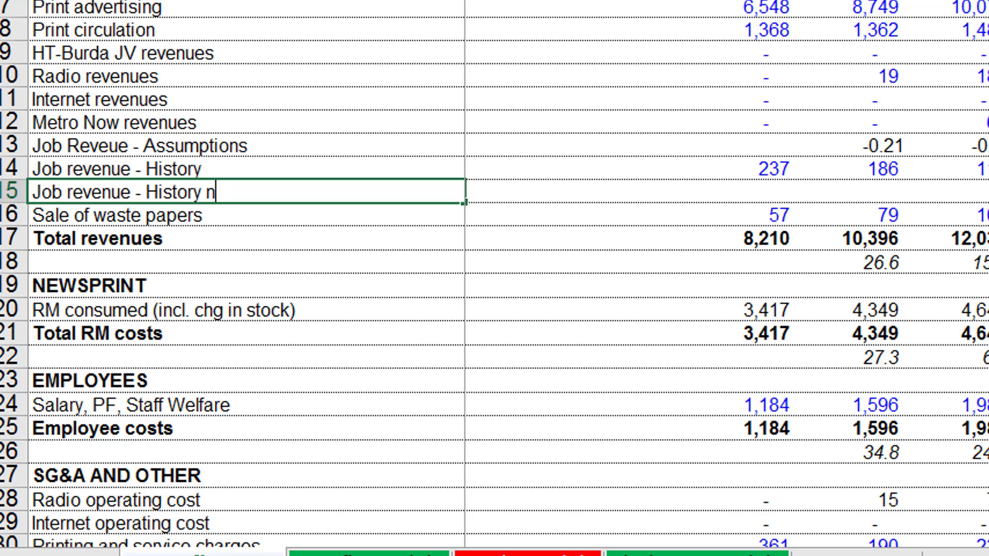
pyautogui.press('BackSpace')
pyautogui.write('and fore')
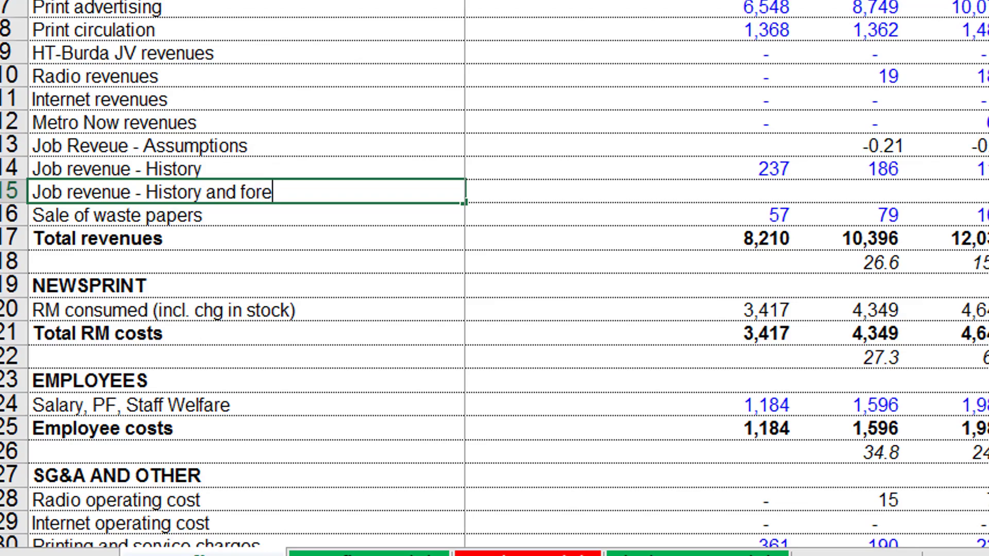
pyautogui.write('cast')
pyautogui.press('Return')
# Enter =IF(D4,D14,C15*(1+D13)) in D15 and fill it across the year columns of the Job revenue - History and forecast row.
pyautogui.press('Right')
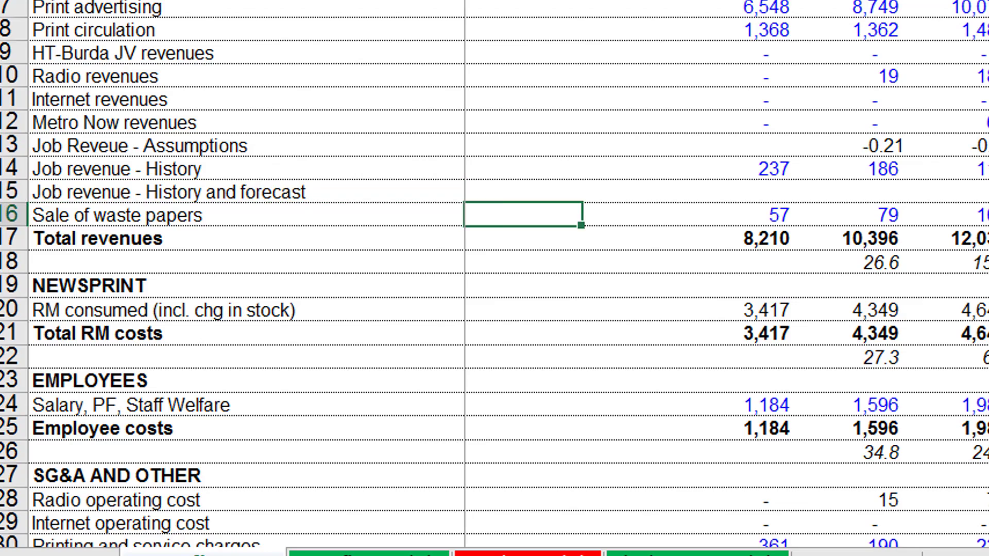
pyautogui.press('Right')
pyautogui.press('Up')
pyautogui.press('Right')
pyautogui.write('=if')
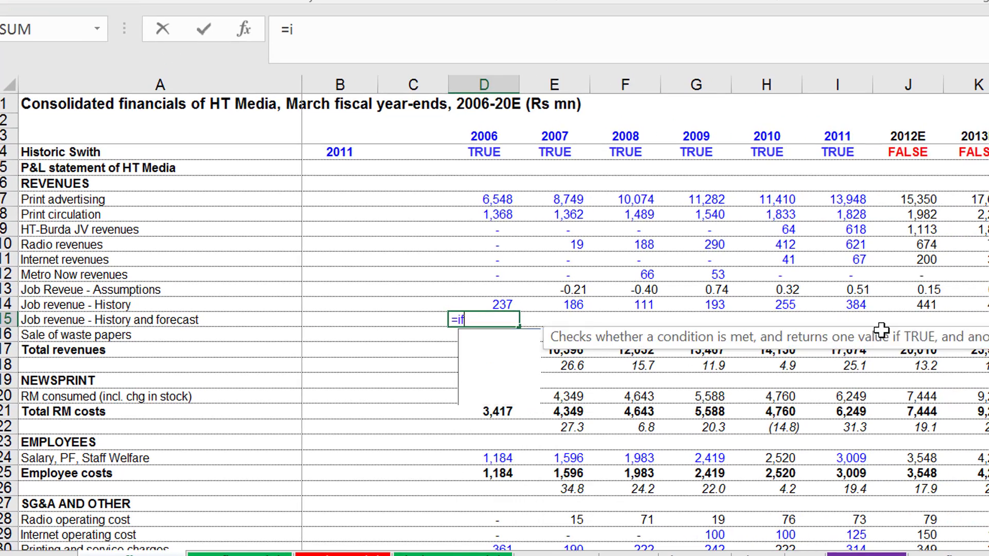
pyautogui.write('(')
pyautogui.press('Up')
pyautogui.press('Up')
pyautogui.press('Up')
pyautogui.press('Up')
pyautogui.press('Up')
pyautogui.press('Up')
pyautogui.press('Up')
pyautogui.press('Up')
pyautogui.press('Up')
pyautogui.press('Up')
pyautogui.press('Up')
pyautogui.press('Up')
pyautogui.press('Up')
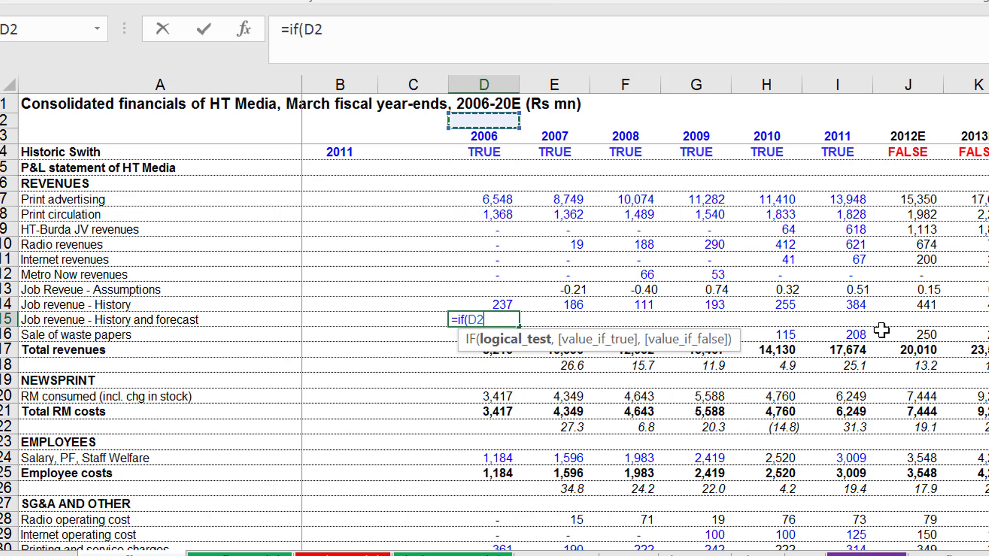
pyautogui.press('Down')
pyautogui.press('Down')
pyautogui.write(',')
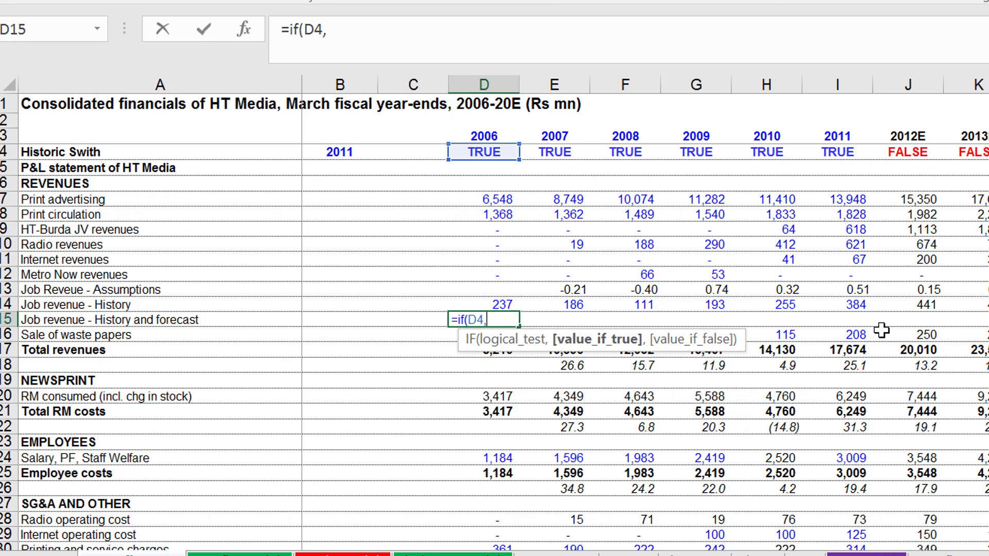
pyautogui.press('Up')
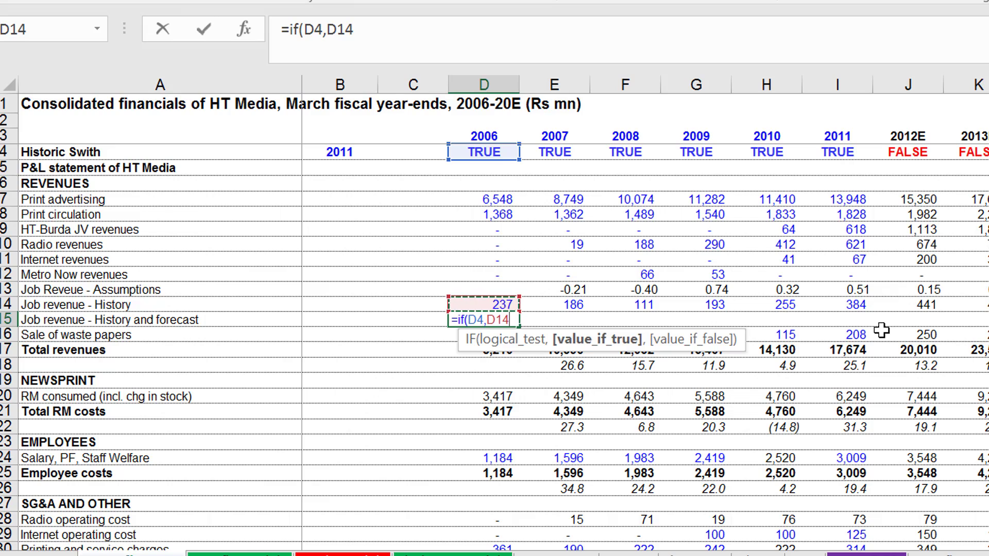
pyautogui.write(',')
pyautogui.press('Left')
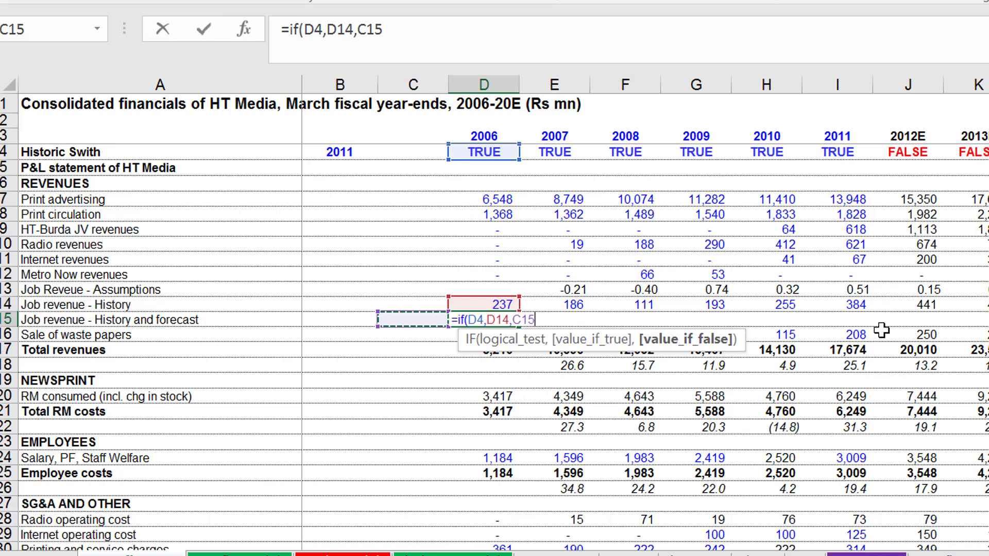
pyautogui.write('*')
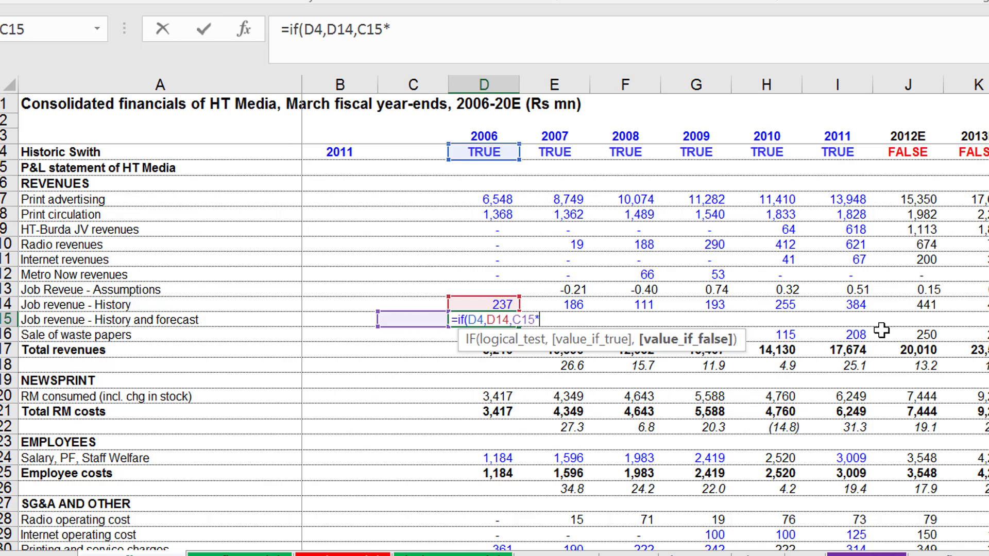
pyautogui.write('(1+')
pyautogui.press('Up')
pyautogui.press('Up')
pyautogui.write(')')
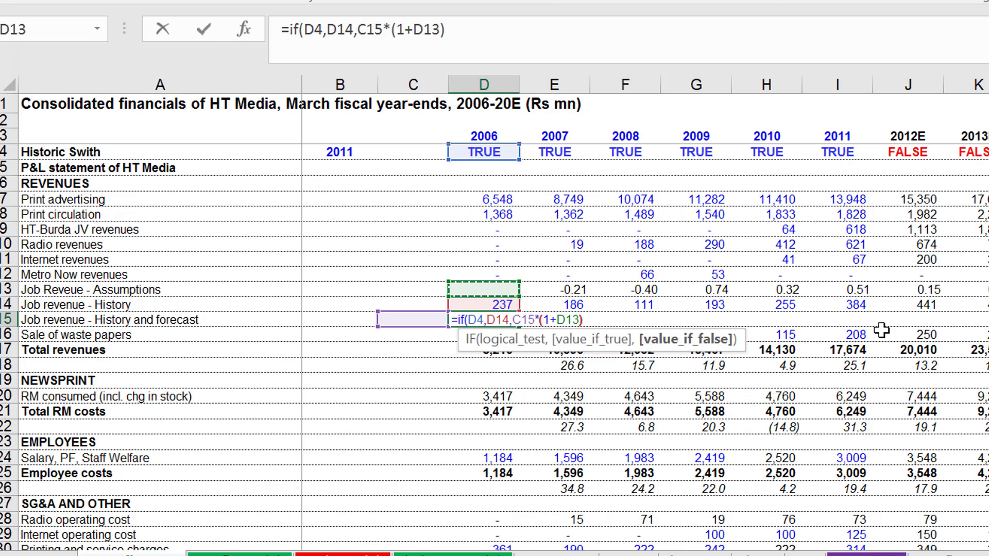
pyautogui.press('Return')
pyautogui.press('Return')
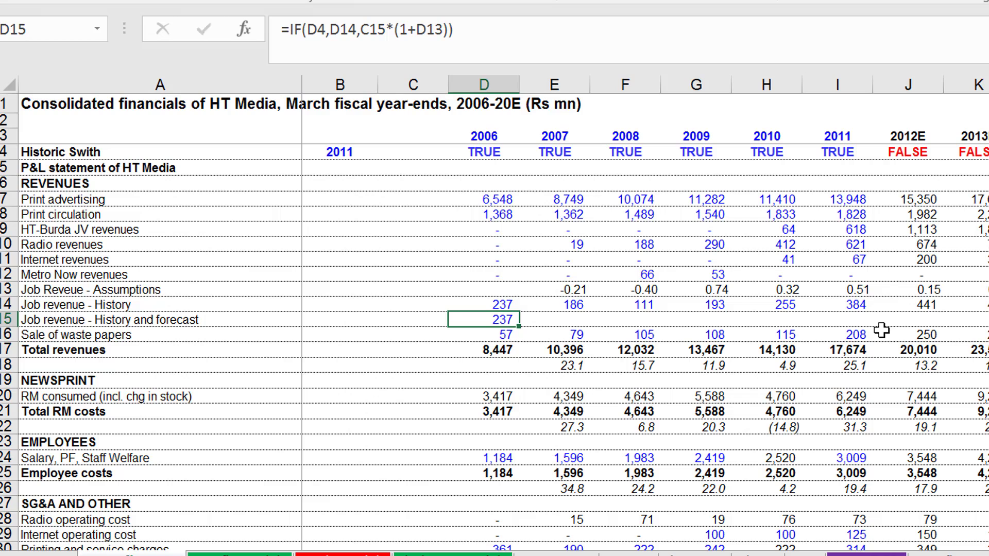
pyautogui.hotkey('ctrl', 'shift', 'r')
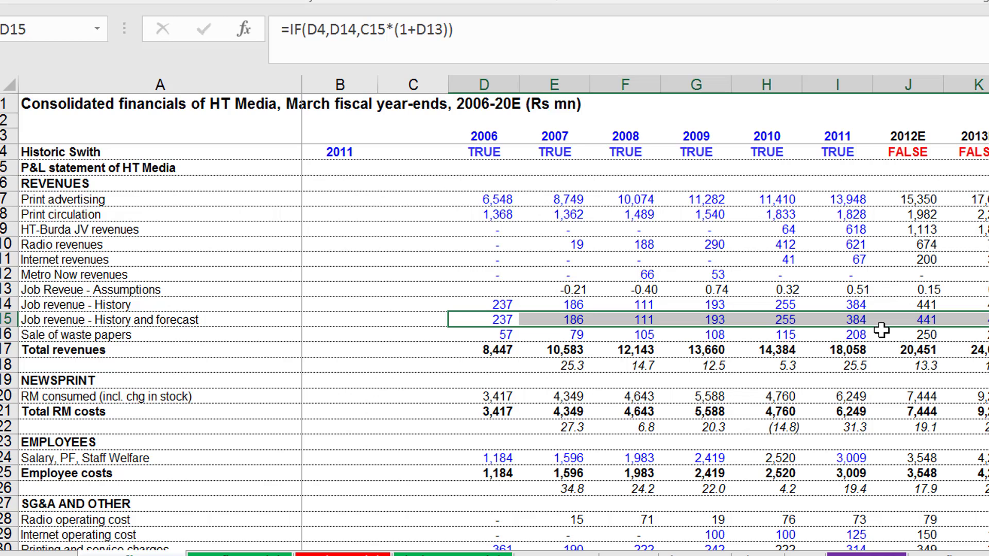
# Change the 2006 Total revenues formula in D17 to =+SUM(D7:D16)-D13-D14, excluding the Job revenue assumption and history rows.
pyautogui.press('Left')
pyautogui.press('Left')
pyautogui.press('Down')
pyautogui.press('Right')
pyautogui.press('Right')
pyautogui.press('Down')
pyautogui.press('F2')
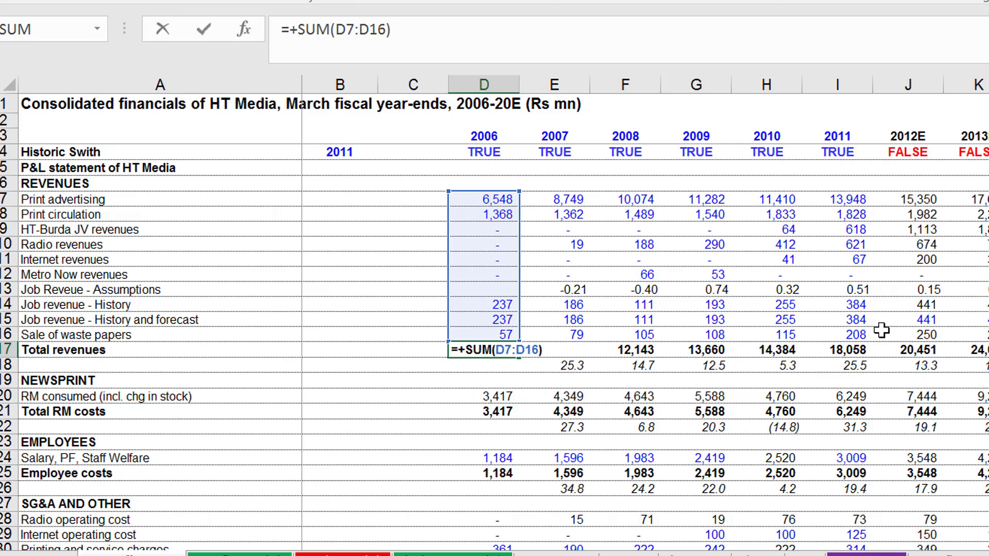
pyautogui.hotkey('ctrl', 'Return')
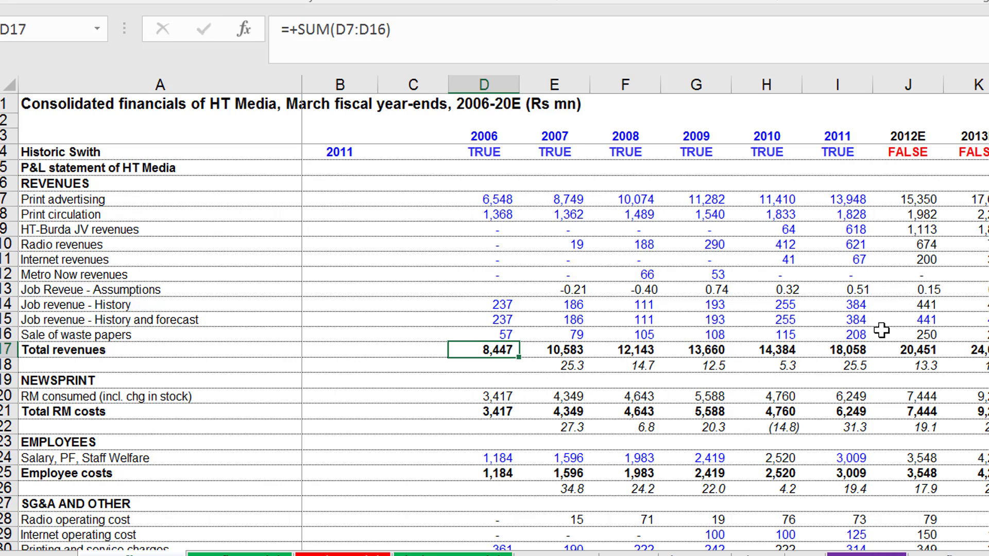
pyautogui.press('F2')
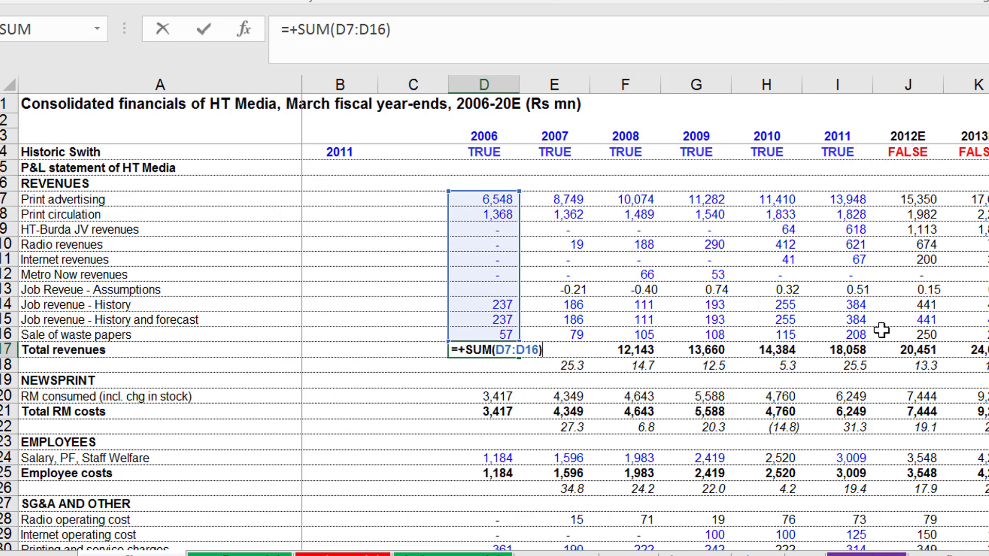
pyautogui.write('=')
pyautogui.press('BackSpace')
pyautogui.write('-')
pyautogui.click(508, 290)
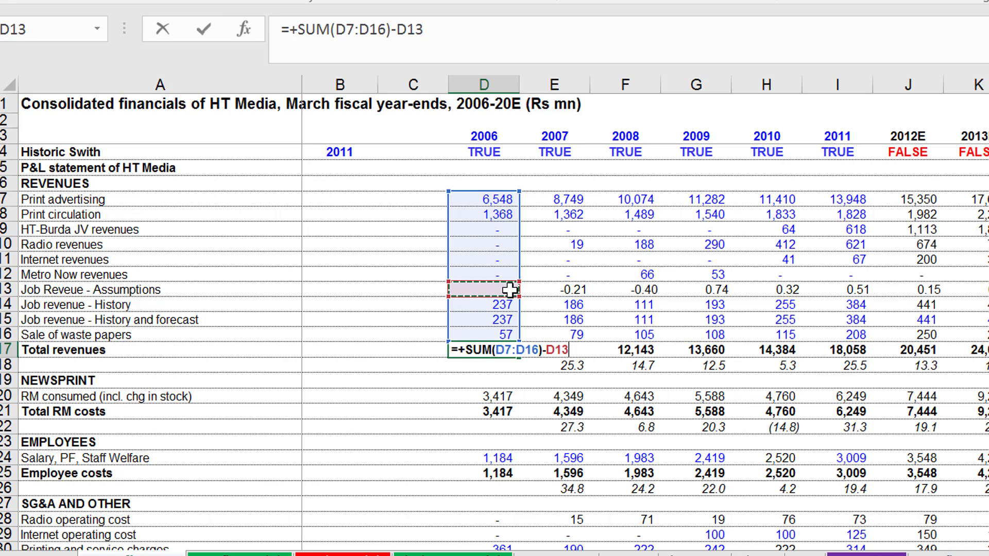
pyautogui.write('-')
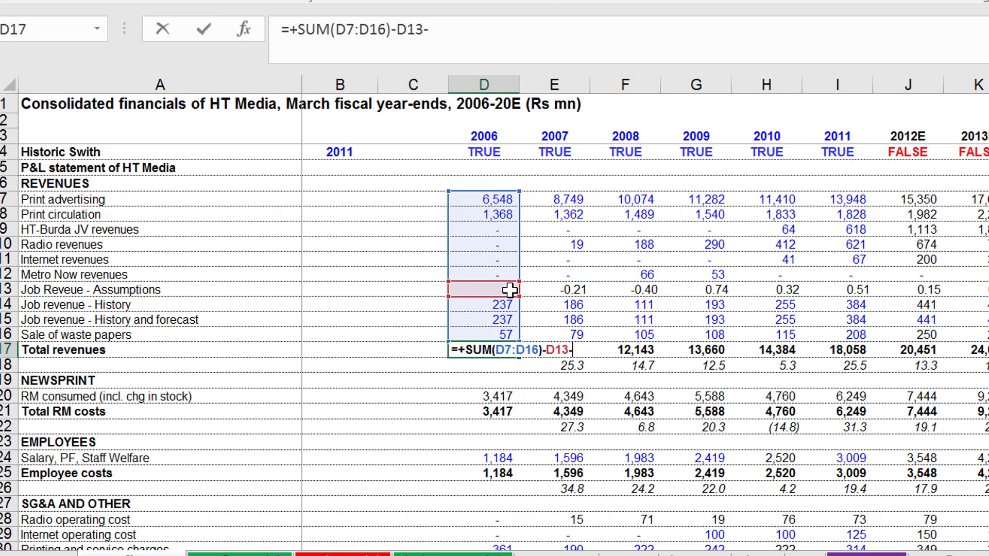
pyautogui.click(476, 303)
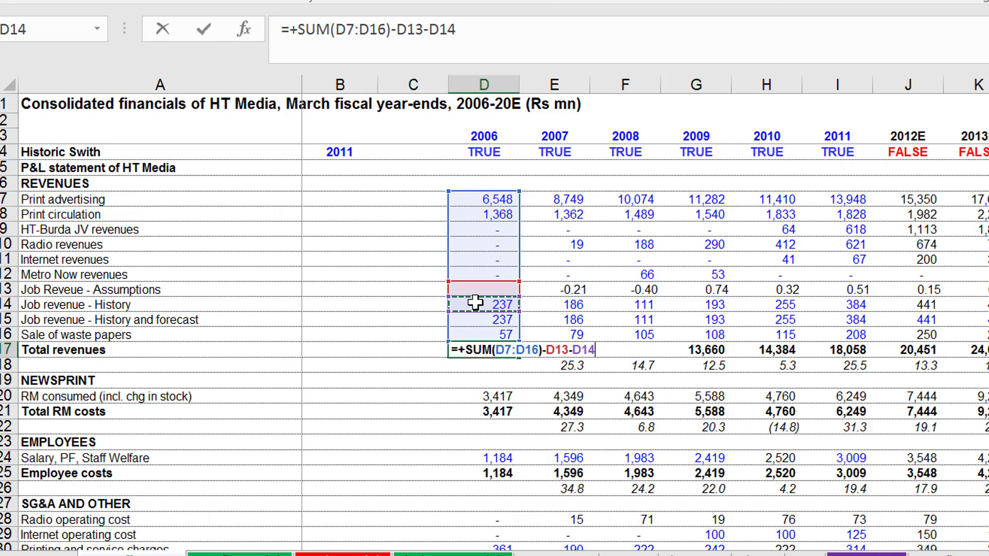
pyautogui.write('-')
pyautogui.press('Return')
pyautogui.press('Return')
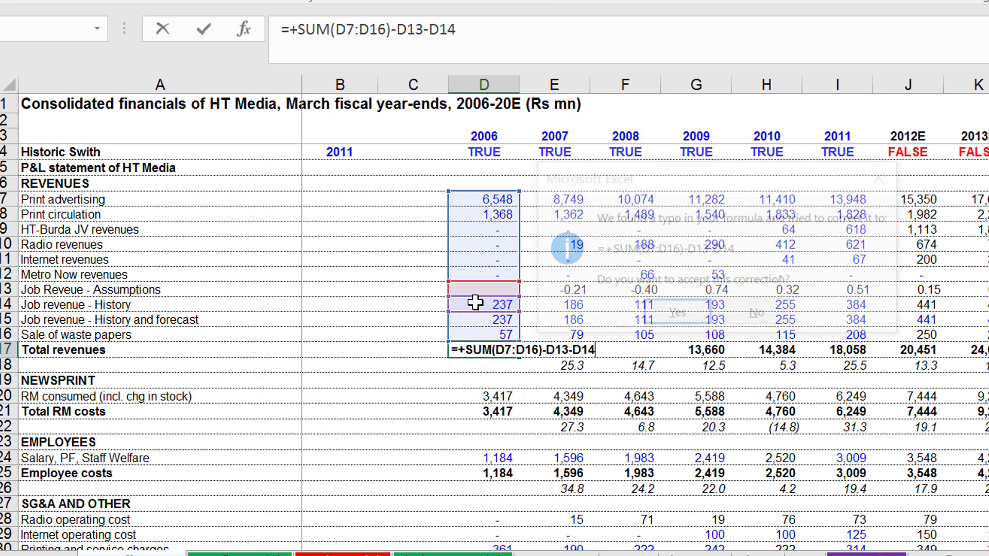
# Copy the corrected Total revenues formula from D17 across all remaining year columns.
pyautogui.press('Up')
pyautogui.hotkey('ctrl', 'shift', 'Right')
pyautogui.hotkey('ctrl', 'r')
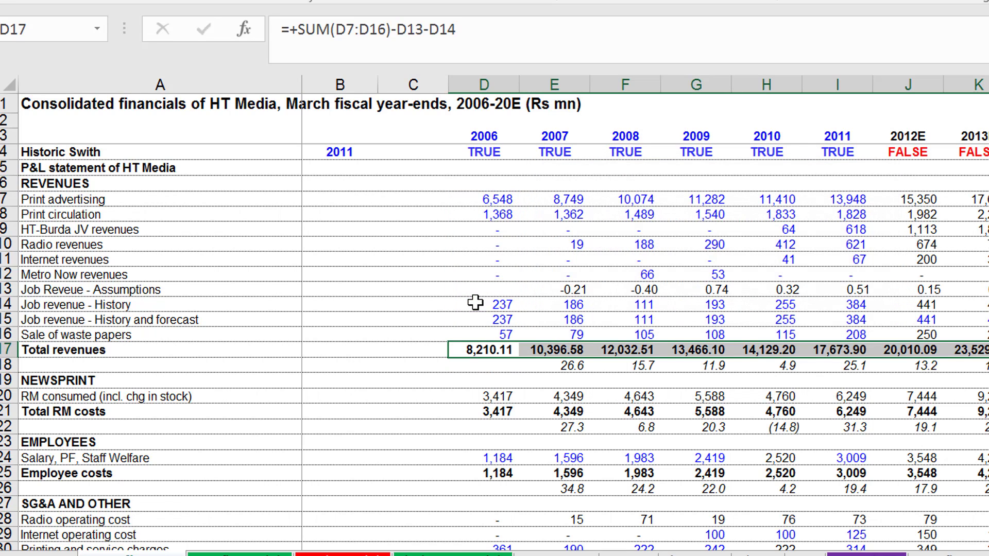
# Add a border along the Total revenues row, from its label in A17 across the year columns.
pyautogui.press('Left')
pyautogui.press('Left')
pyautogui.press('Left')
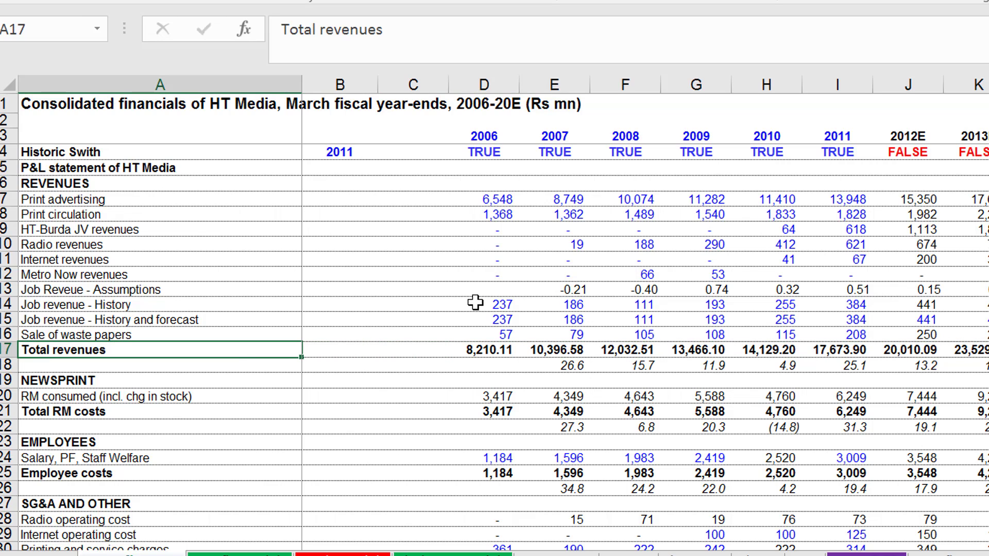
pyautogui.hotkey('ctrl', 'shift', 'Right')
pyautogui.hotkey('ctrl', 'shift', 'Right')
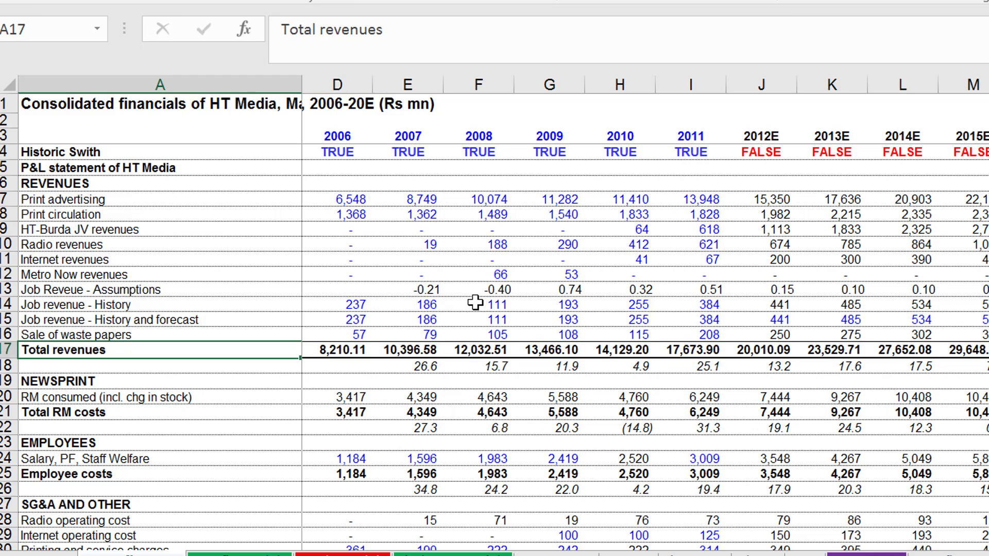
# Examine the Sale of waste papers and Total revenues cells across the historical years up to 2011.
pyautogui.press('Right')
pyautogui.press('Right')
pyautogui.press('Right')
pyautogui.press('Up')
pyautogui.press('Up')
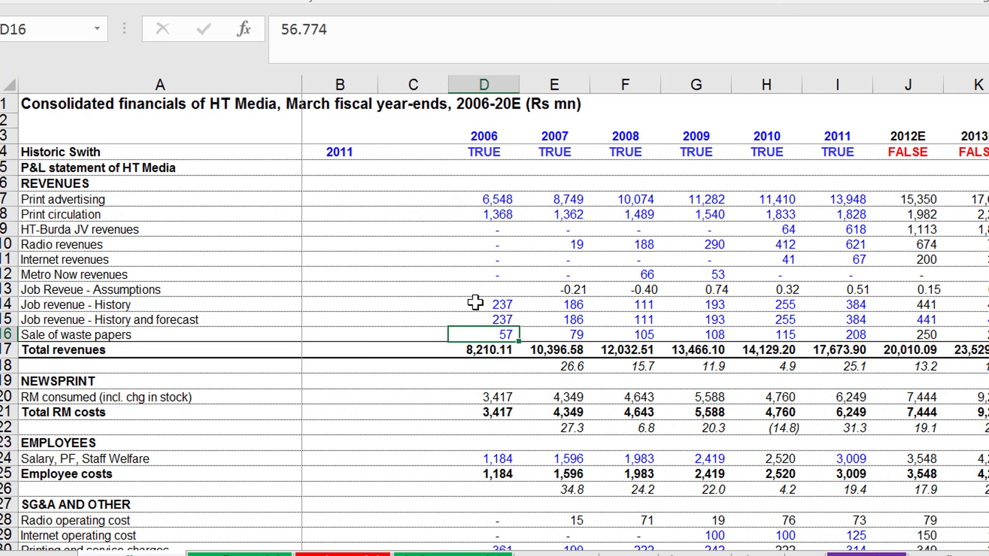
pyautogui.press('Down')
pyautogui.press('Right')
pyautogui.press('Right')
pyautogui.press('Right')
pyautogui.press('Right')
pyautogui.press('Right')
pyautogui.press('Right')
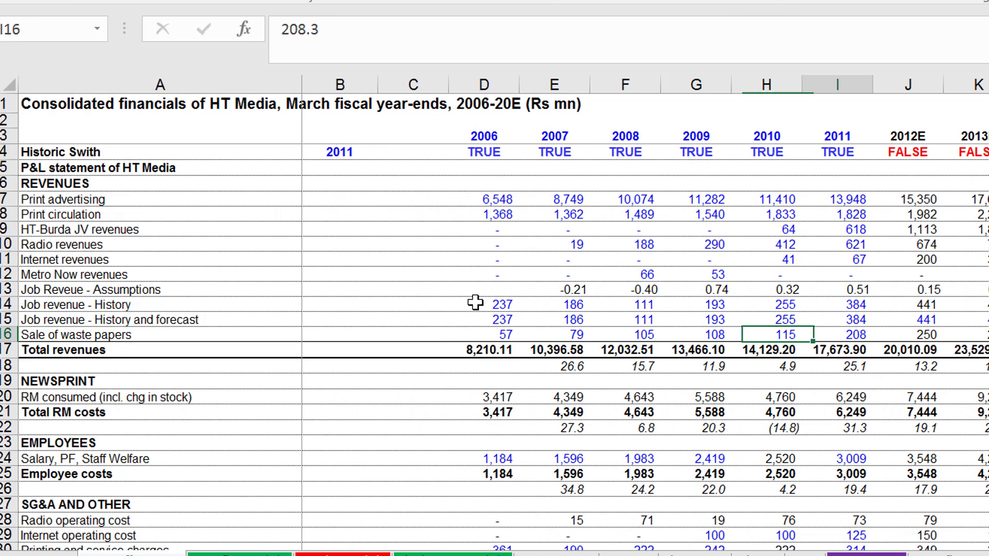
pyautogui.press('Down')
pyautogui.press('Left')
pyautogui.press('Left')
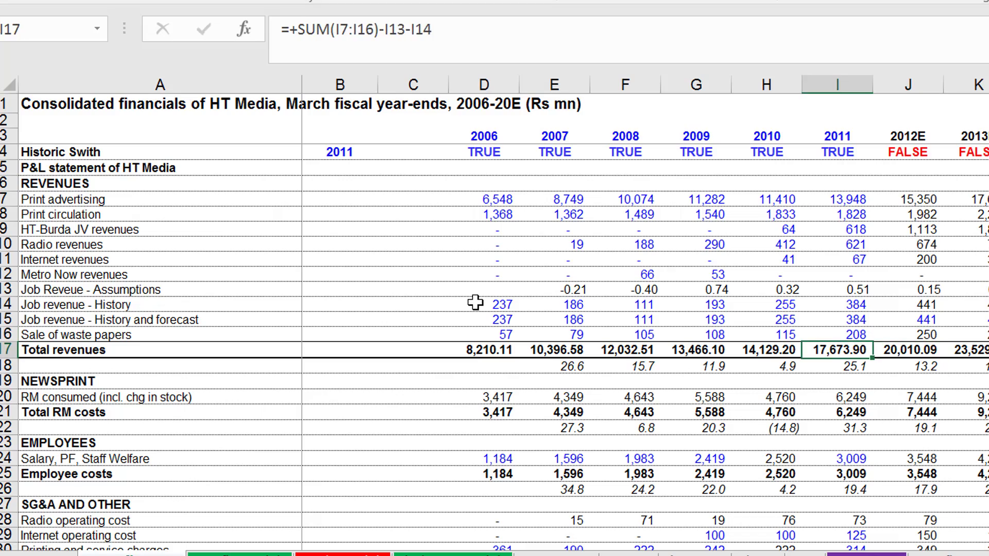
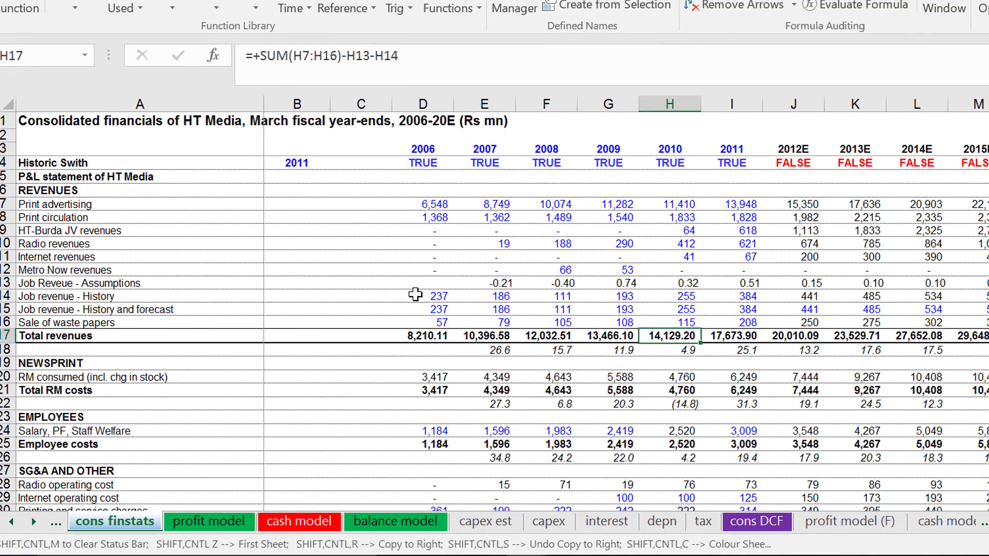
# Insert a new blank worksheet directly before the cons finstats sheet.
pyautogui.hotkey('shift', 'F11')
pyautogui.press('Down')
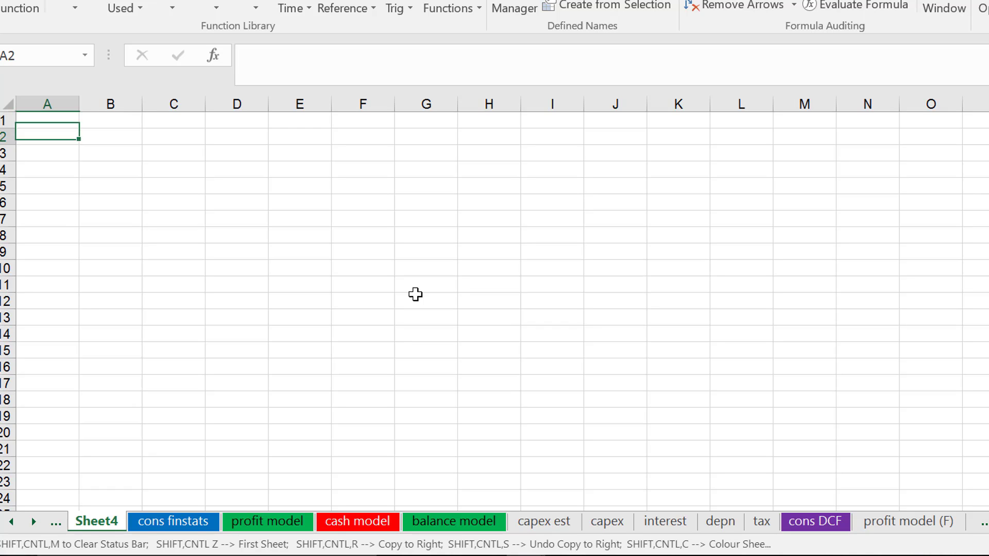
pyautogui.press('Up')
pyautogui.press('Down')
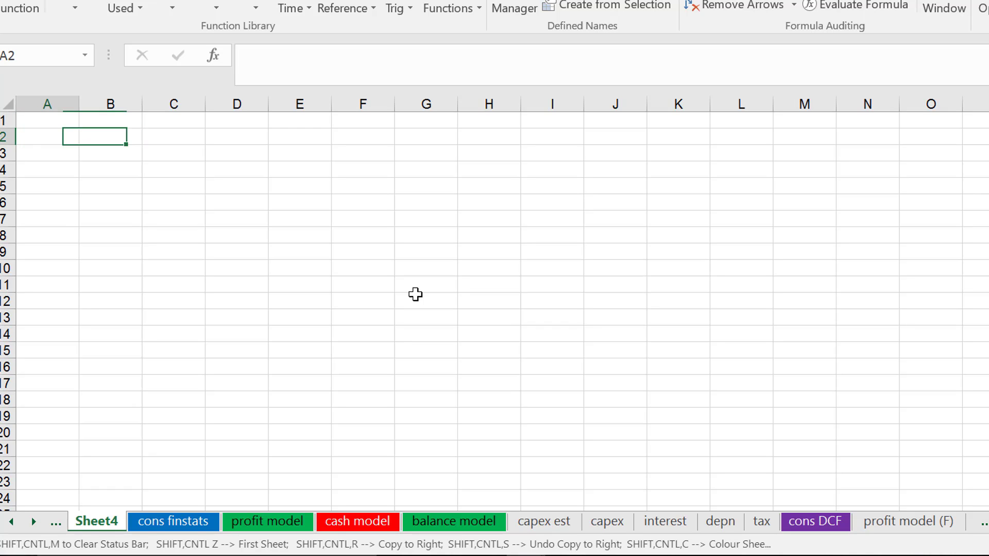
pyautogui.press('Down')
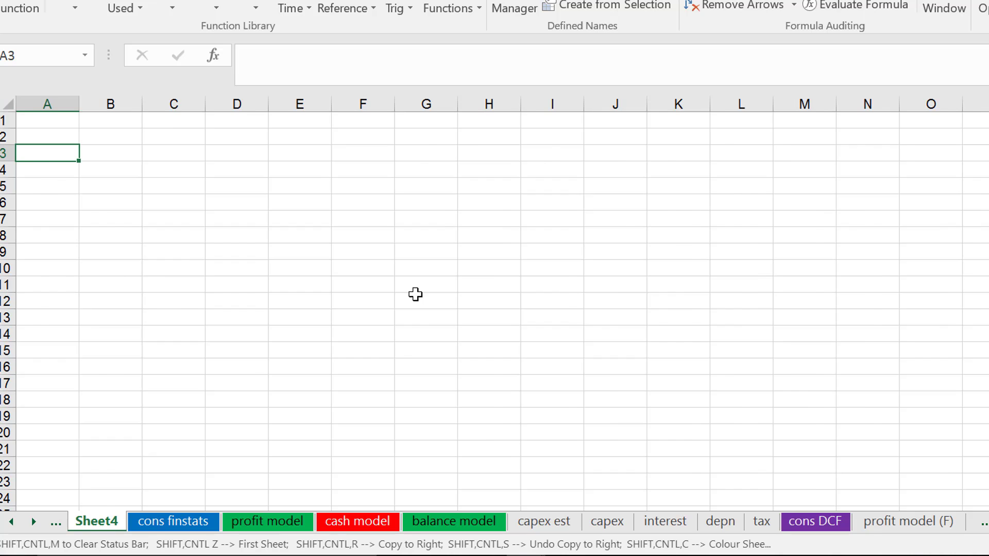
# Examine the 2006 Job revenue - History and forecast formula on the cons finstats sheet.
pyautogui.hotkey('ctrl', 'pagedown')
pyautogui.press('Up')
pyautogui.press('Up')
pyautogui.press('Left')
pyautogui.press('Left')
pyautogui.press('Left')
pyautogui.press('Left')
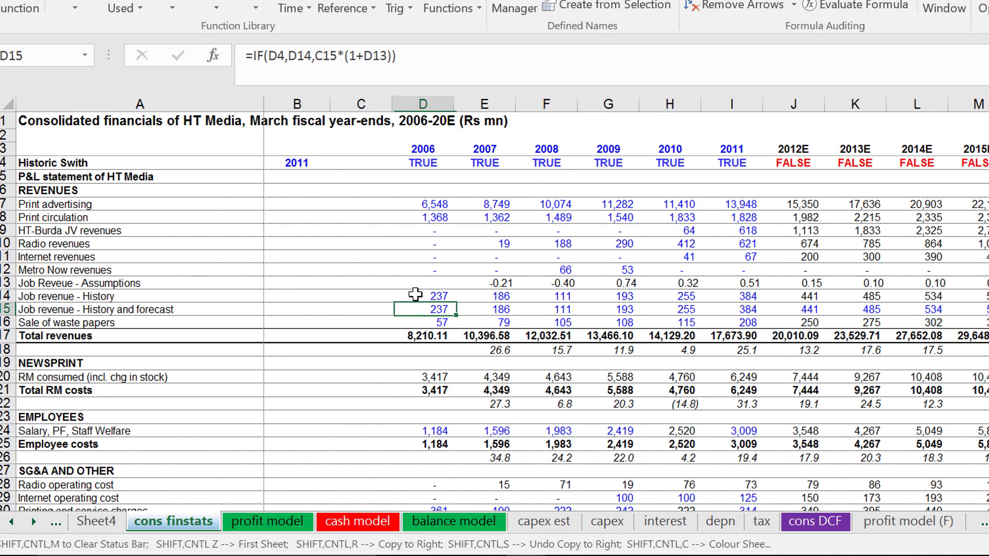
pyautogui.hotkey('ctrl', 'pageup')
pyautogui.press('Up')
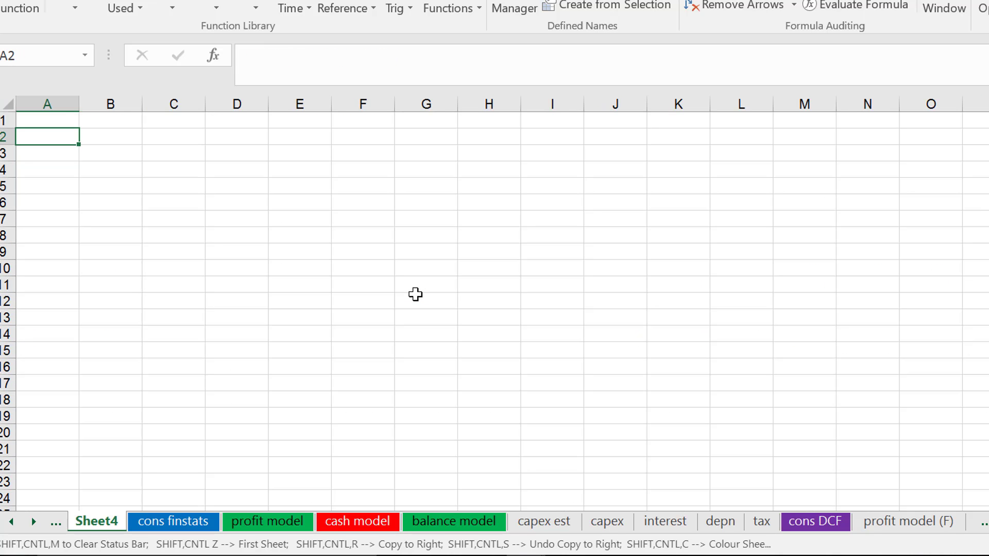
# Link cell D2 of the new sheet to the first year heading, C3, on the saln finstats sheet.
pyautogui.press('Right')
pyautogui.press('Right')
pyautogui.press('Right')
pyautogui.hotkey('ctrl', 'pagedown')
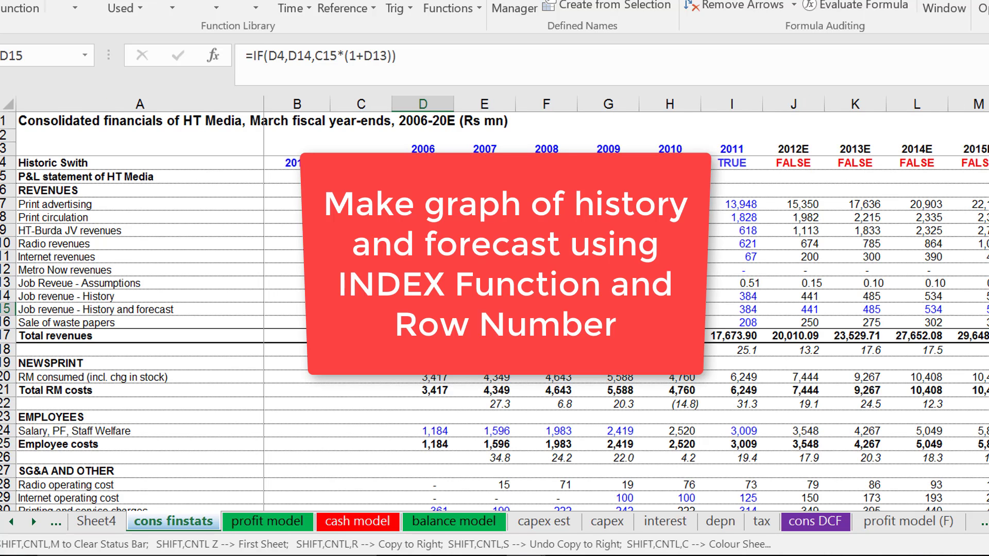
pyautogui.hotkey('ctrl', 'pagedown')
pyautogui.hotkey('ctrl', 'pageup')
pyautogui.hotkey('ctrl', 'pageup')
pyautogui.press('Up')
pyautogui.press('Down')
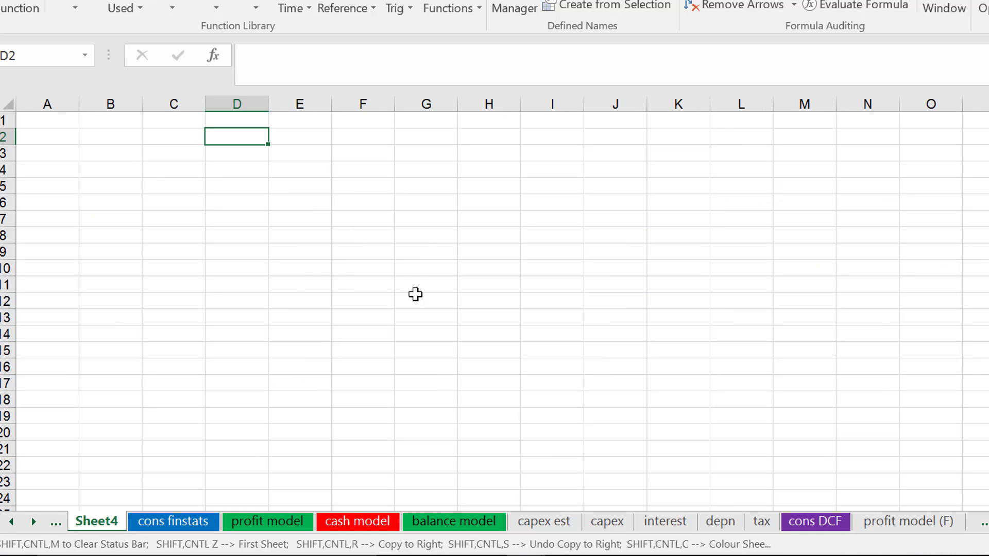
pyautogui.write('=')
pyautogui.hotkey('ctrl', 'pageup')
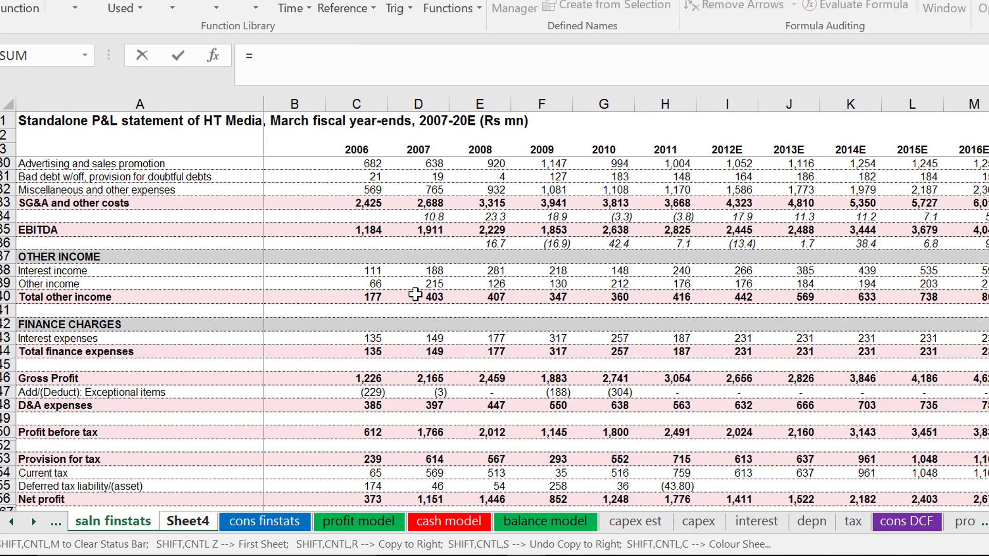
pyautogui.click(353, 152)
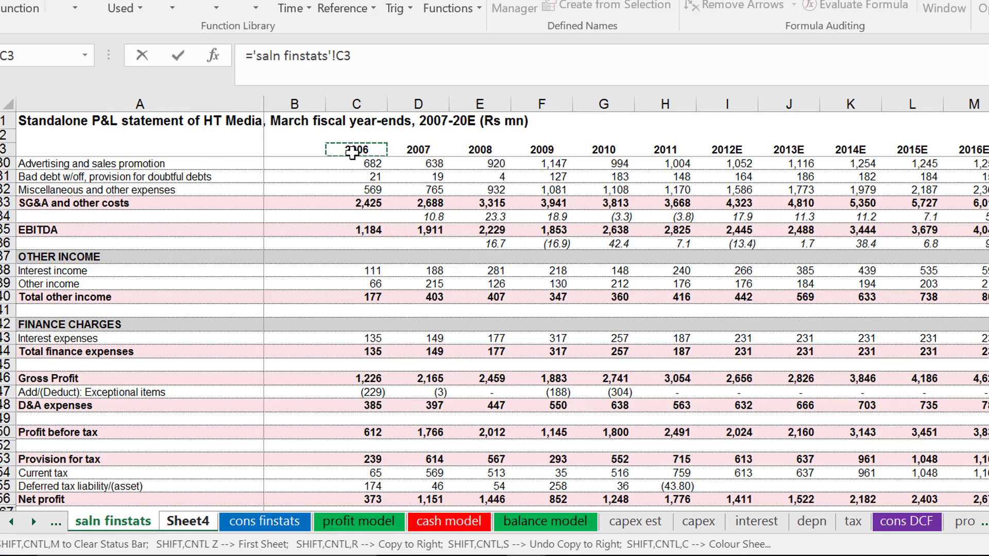
pyautogui.press('Return')
pyautogui.press('Up')
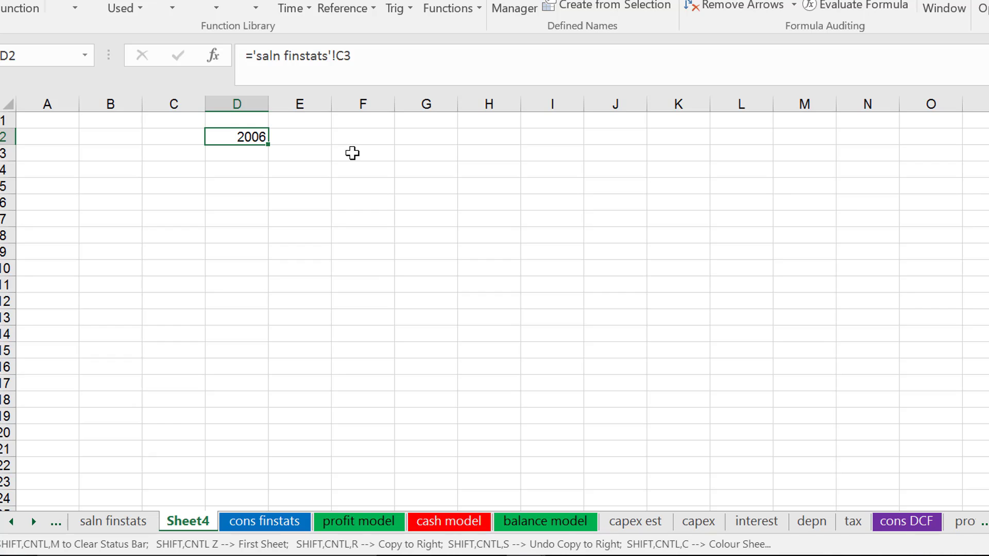
# Copy the year heading link from D2 to the right along row 2.
pyautogui.hotkey('shift', 'Right')
pyautogui.hotkey('shift', 'Right')
pyautogui.hotkey('shift', 'Right')
pyautogui.hotkey('shift', 'Right')
pyautogui.hotkey('shift', 'Right')
pyautogui.hotkey('shift', 'Right')
pyautogui.hotkey('shift', 'Right')
pyautogui.hotkey('shift', 'Right')
pyautogui.hotkey('shift', 'Right')
pyautogui.hotkey('shift', 'Right')
pyautogui.hotkey('shift', 'Right')
pyautogui.hotkey('shift', 'Right')
pyautogui.hotkey('shift', 'Right')
pyautogui.hotkey('shift', 'Right')
pyautogui.hotkey('shift', 'Right')
pyautogui.hotkey('shift', 'Right')
pyautogui.hotkey('shift', 'Right')
pyautogui.hotkey('shift', 'Right')
pyautogui.hotkey('shift', 'Right')
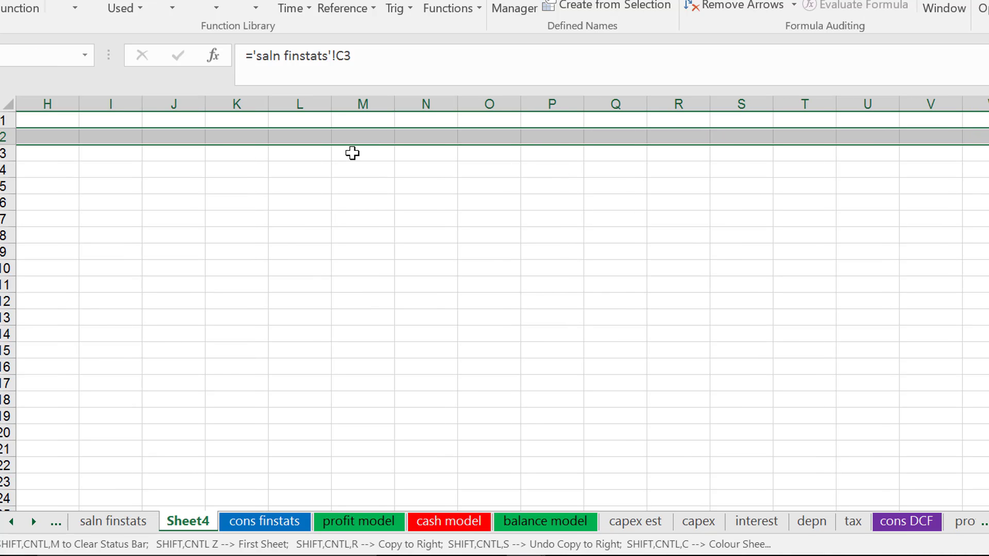
pyautogui.hotkey('ctrl', 'r')
pyautogui.press('Left')
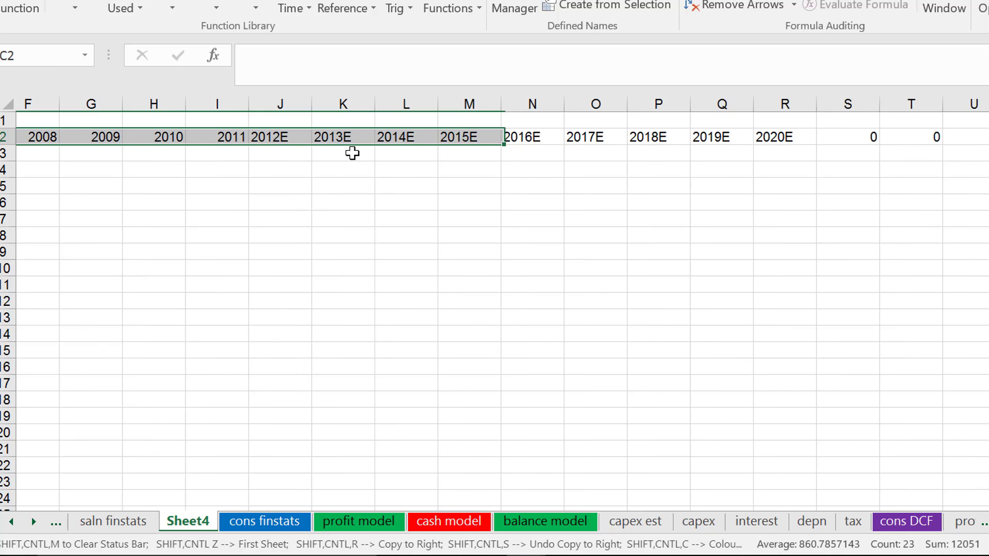
# Delete the surplus year links in row 2 beyond the 2020E column.
pyautogui.press('Right')
pyautogui.press('Right')
pyautogui.press('Right')
pyautogui.press('Right')
pyautogui.press('Right')
pyautogui.press('Right')
pyautogui.press('Right')
pyautogui.press('Right')
pyautogui.press('Right')
pyautogui.press('Right')
pyautogui.press('Right')
pyautogui.press('Right')
pyautogui.press('Right')
pyautogui.press('Right')
pyautogui.press('Right')
pyautogui.press('Right')
pyautogui.press('Right')
pyautogui.press('Right')
pyautogui.press('Right')
pyautogui.press('Left')
pyautogui.press('Left')
pyautogui.press('Left')
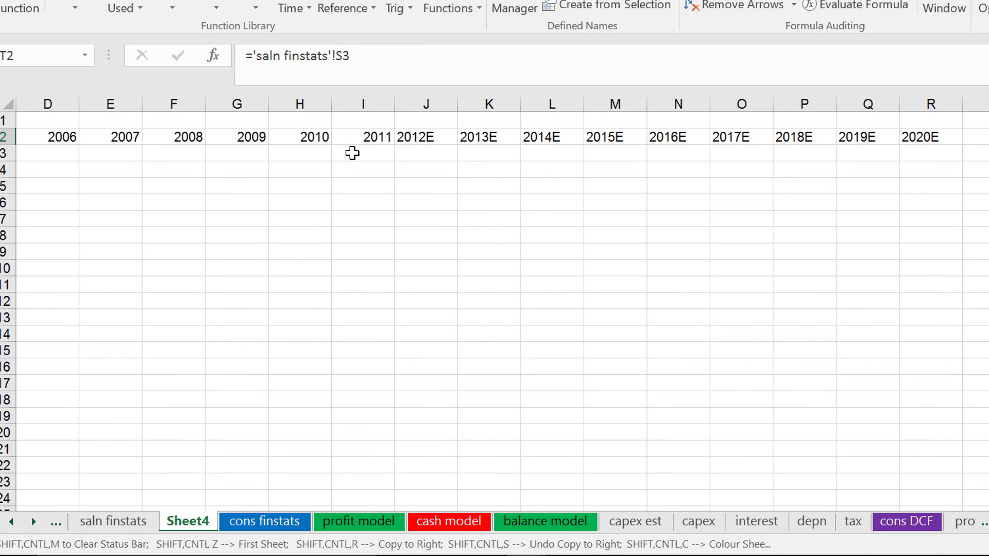
pyautogui.hotkey('ctrl', 'shift', 'Right')
pyautogui.press('Delete')
pyautogui.press('Left')
pyautogui.press('Left')
pyautogui.press('Left')
pyautogui.press('Left')
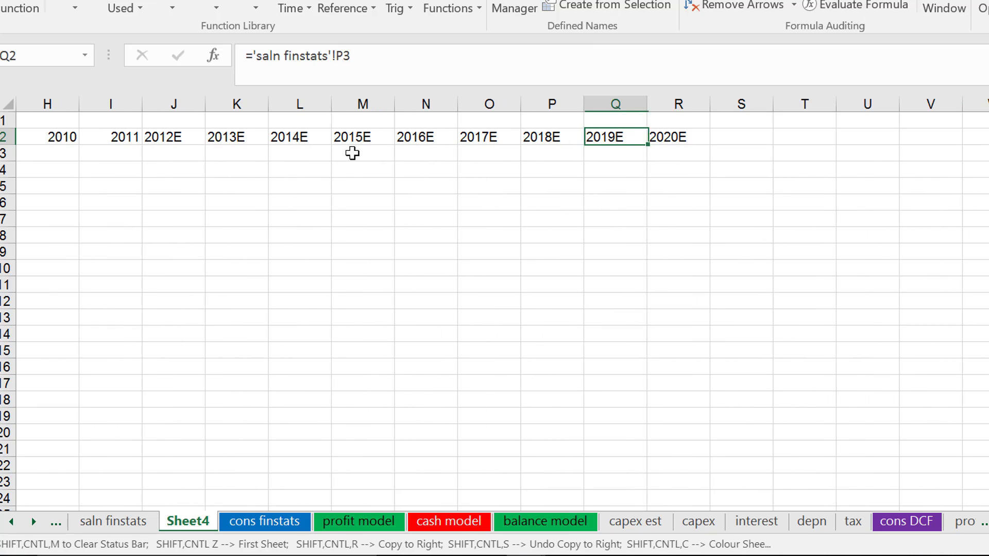
# Link cell D3 under the 2006 heading to the historic switch in D4 of cons finstats.
pyautogui.press('Home')
pyautogui.press('Down')
pyautogui.press('Right')
pyautogui.press('Right')
pyautogui.press('Right')
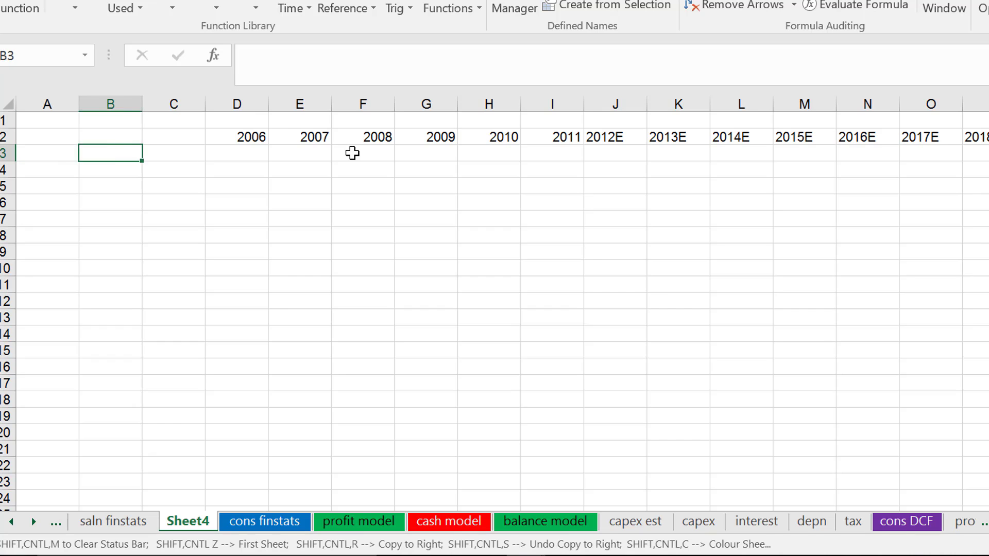
pyautogui.write('=')
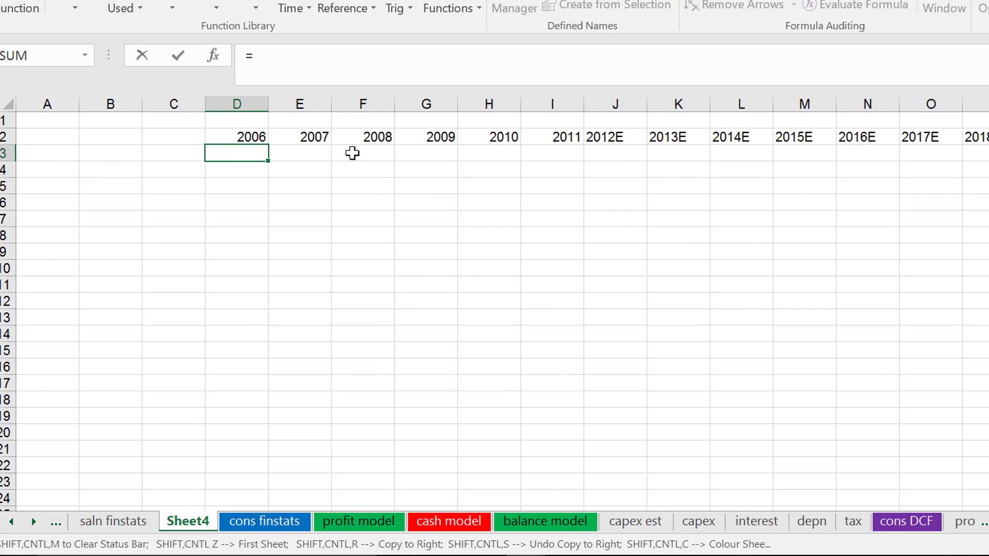
pyautogui.hotkey('ctrl', 'pageup')
pyautogui.hotkey('ctrl', 'pagedown')
pyautogui.hotkey('ctrl', 'pagedown')
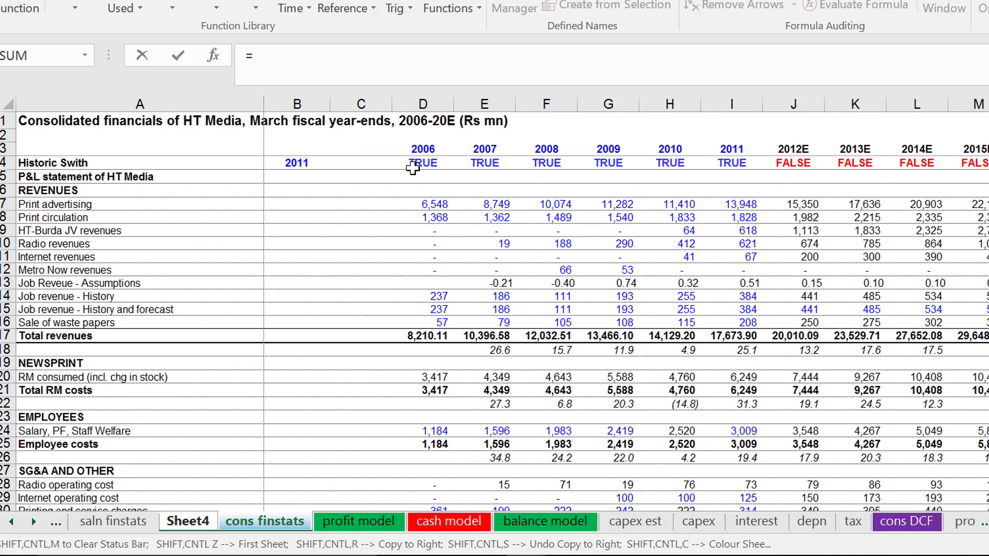
pyautogui.click(412, 168)
pyautogui.press('Return')
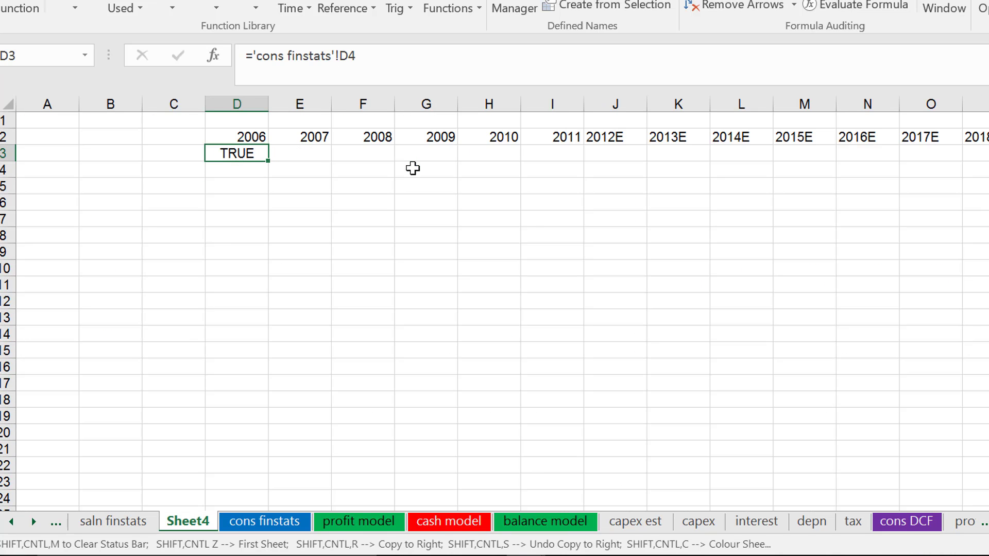
# Copy the historic switch link from D3 across all year columns through 2020E.
pyautogui.hotkey('ctrl', 'shift', 'r')
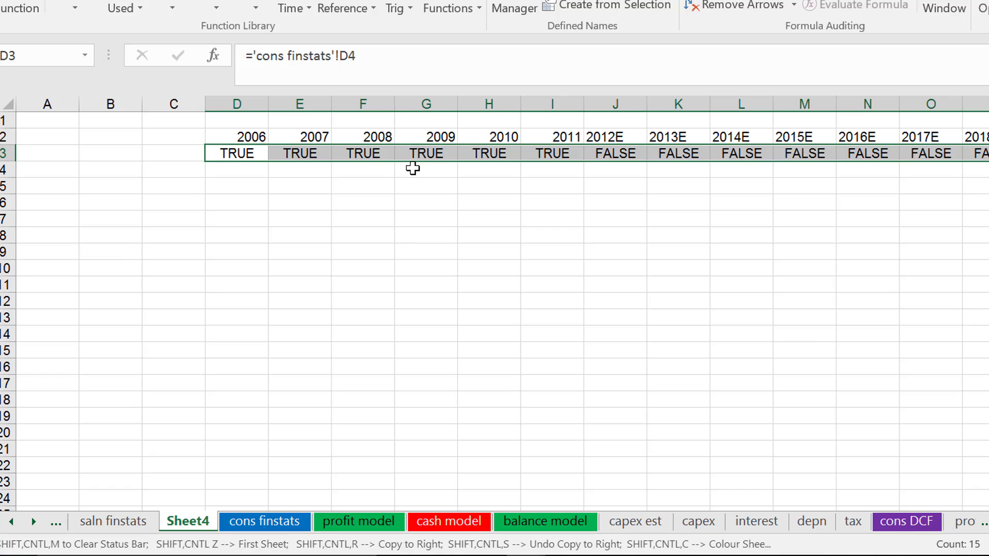
pyautogui.press('Left')
pyautogui.press('Left')
pyautogui.press('Left')
pyautogui.press('Down')
pyautogui.press('Down')
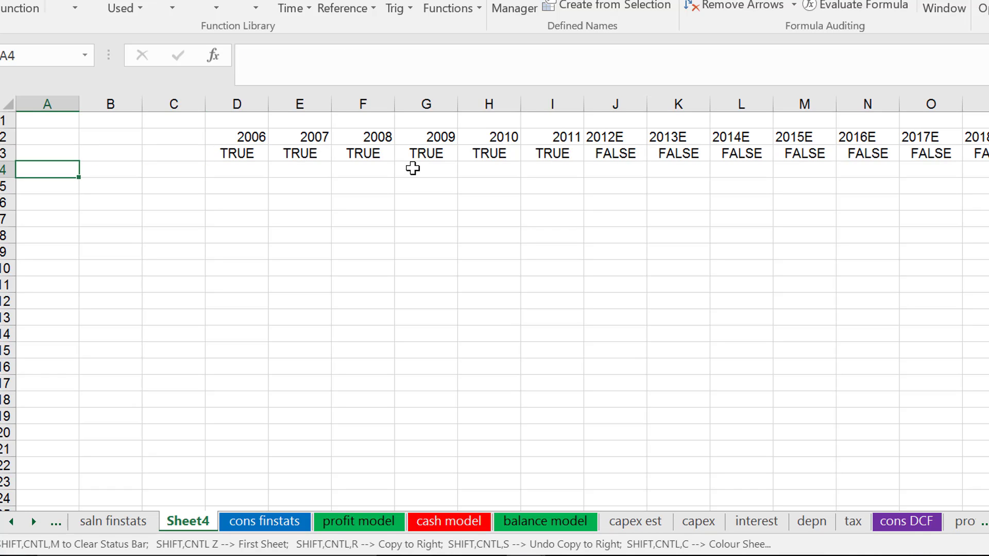
# Insert two blank rows at the top of the sheet, above the year headings.
pyautogui.press('Up')
pyautogui.press('Up')
pyautogui.press('Up')
pyautogui.press('Up')
pyautogui.hotkey('shift', 'space')
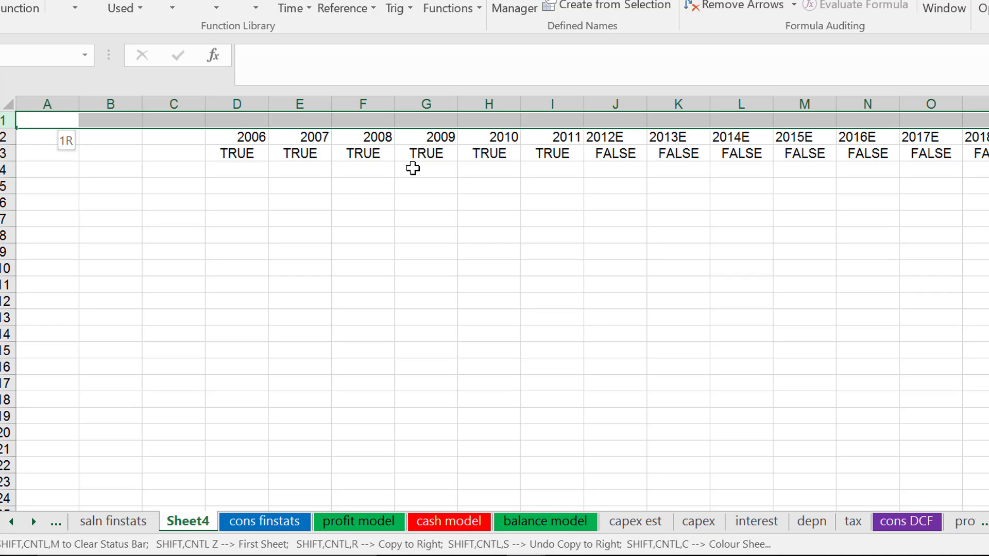
pyautogui.hotkey('ctrl', '+')
pyautogui.hotkey('ctrl', '+')
# Enter the label Row Num in cell B2.
pyautogui.press('Down')
pyautogui.press('Right')
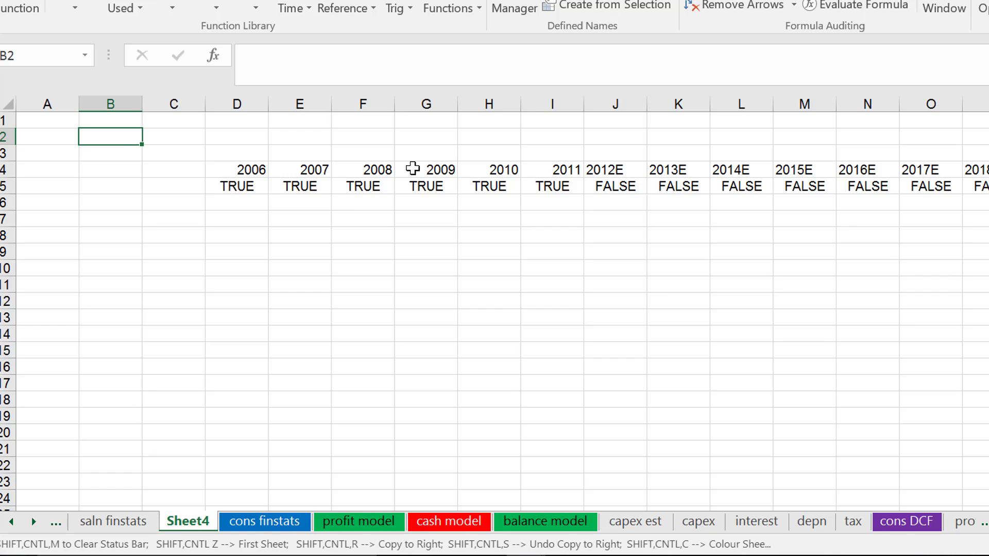
pyautogui.write('Reow')
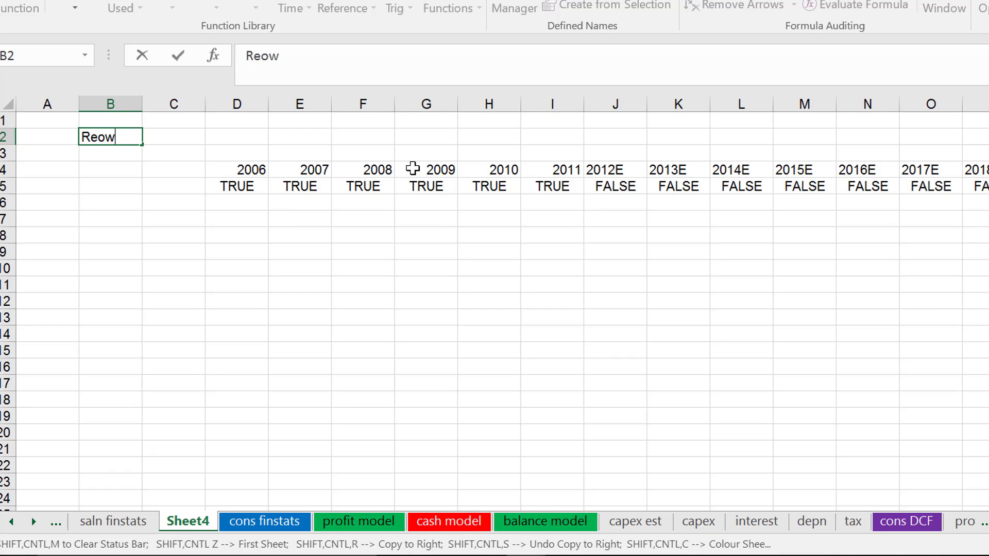
pyautogui.press('BackSpace')
pyautogui.press('BackSpace')
pyautogui.press('BackSpace')
pyautogui.write('ow Num')
pyautogui.hotkey('ctrl', 'Return')
# Enter 1 as the row number in C2, beside the Row Num label.
pyautogui.press('Right')
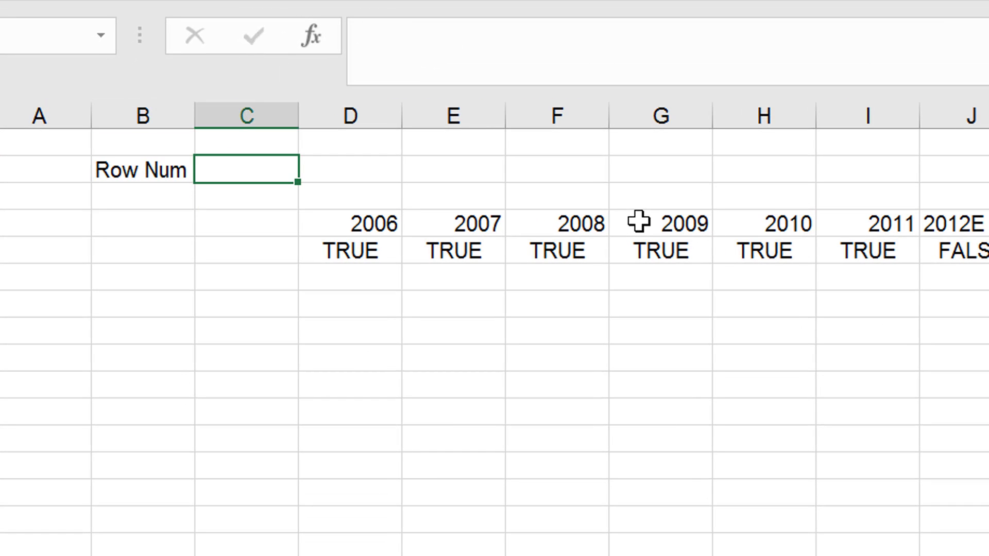
pyautogui.write('1')
pyautogui.press('Return')
pyautogui.press('Down')
pyautogui.press('Down')
pyautogui.press('Down')
pyautogui.press('Down')
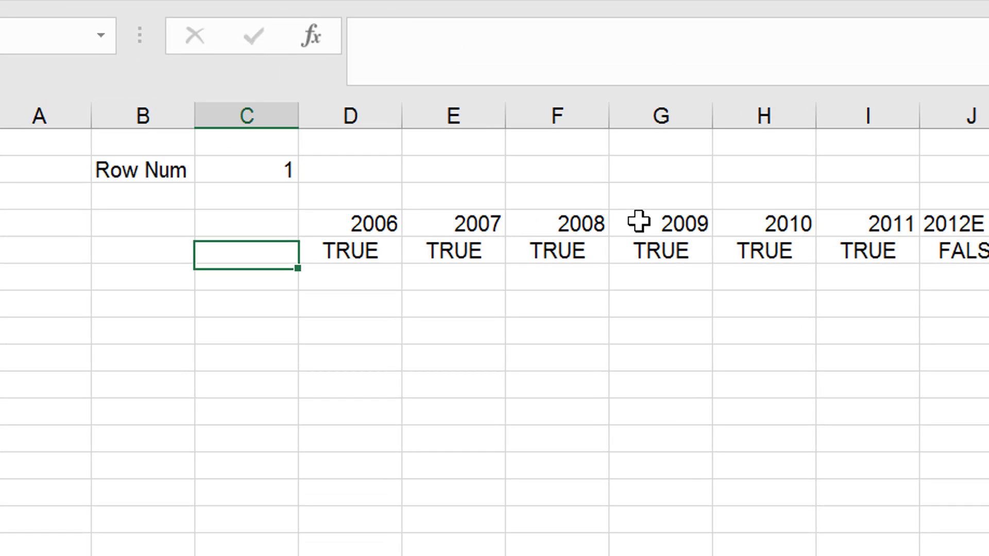
pyautogui.press('Left')
pyautogui.press('Left')
pyautogui.press('Right')
pyautogui.press('Right')
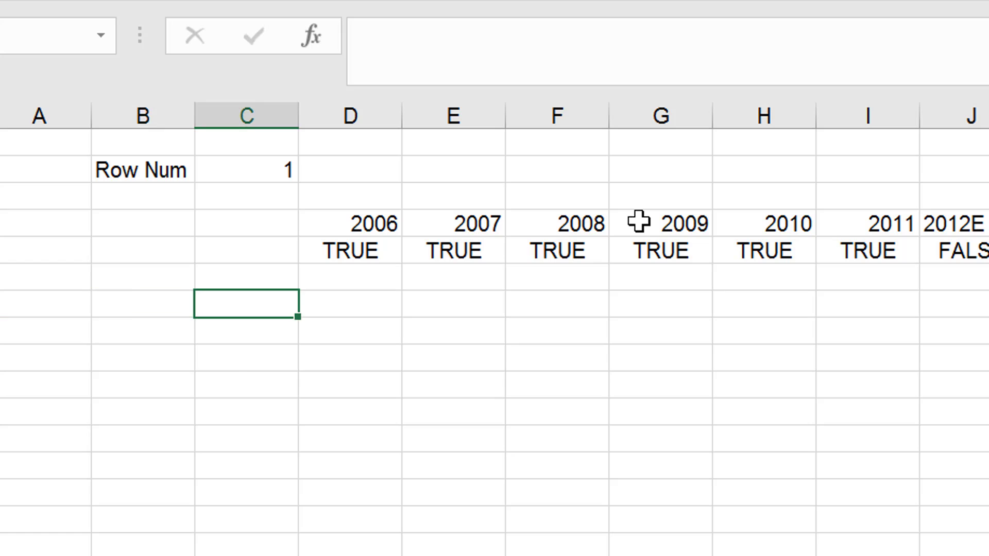
pyautogui.press('Left')
pyautogui.press('Left')
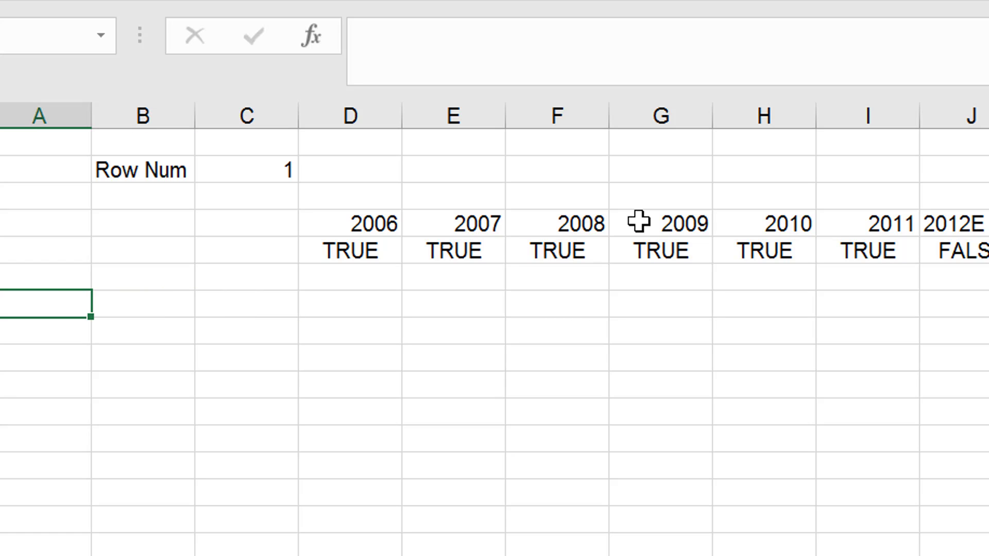
pyautogui.press('Right')
pyautogui.press('Right')
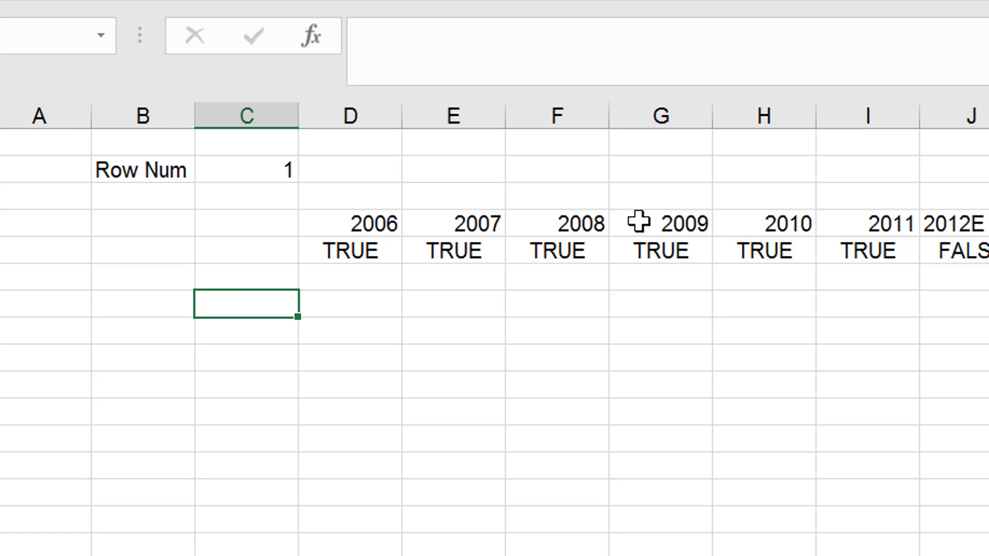
pyautogui.press('Up')
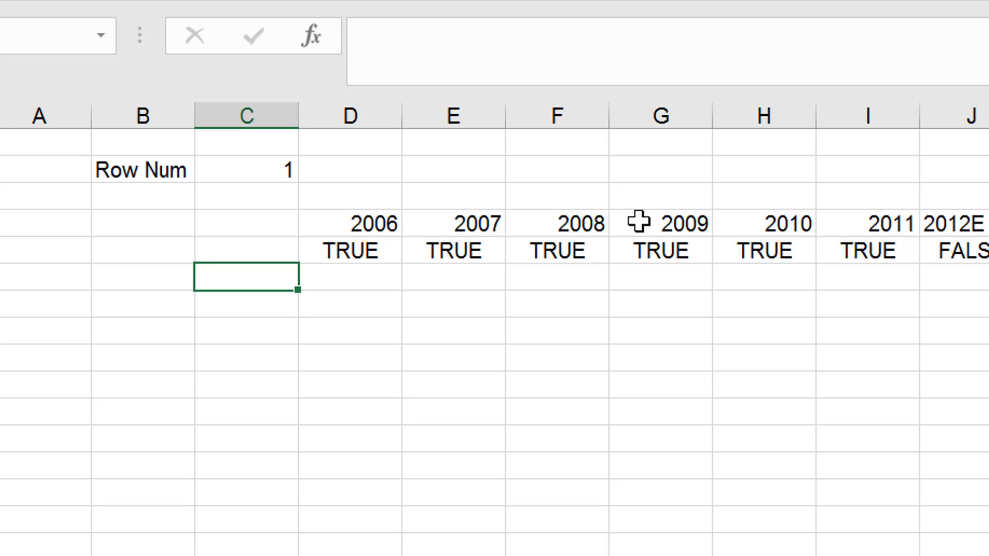
# Enter an INDEX formula in C7 that returns column A of the cons finstats sheet at the row number in C2.
pyautogui.press('Down')
pyautogui.write('=in')
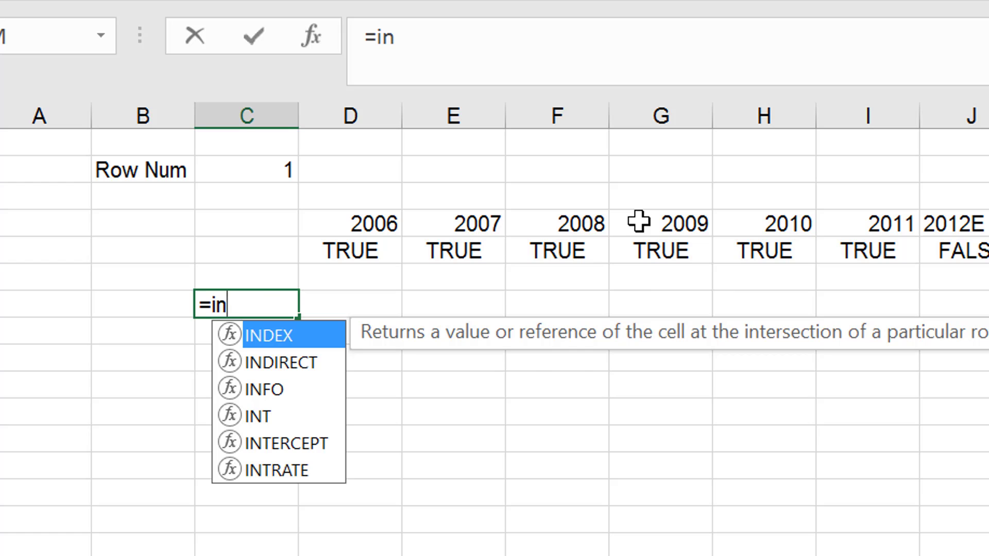
pyautogui.press('Tab')
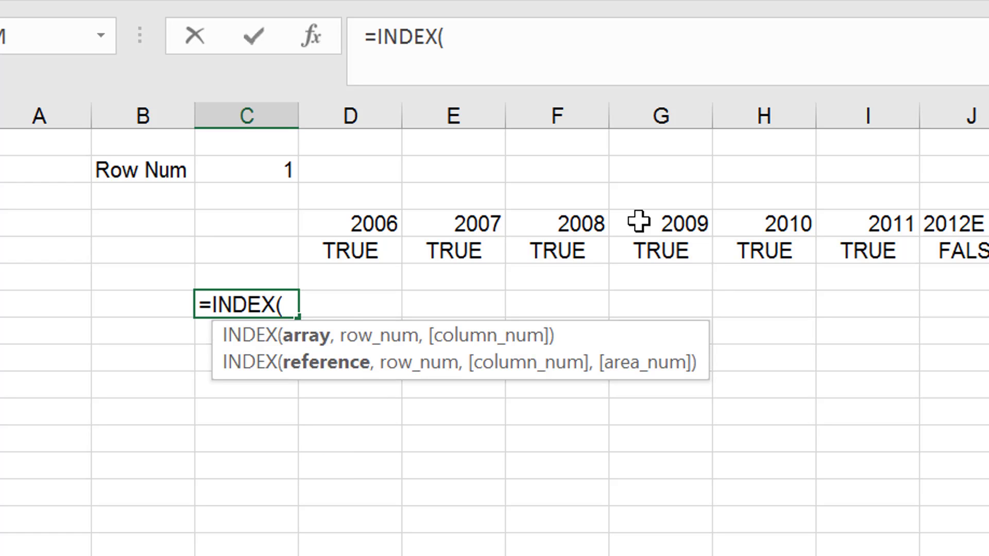
pyautogui.hotkey('ctrl', 'pageup')
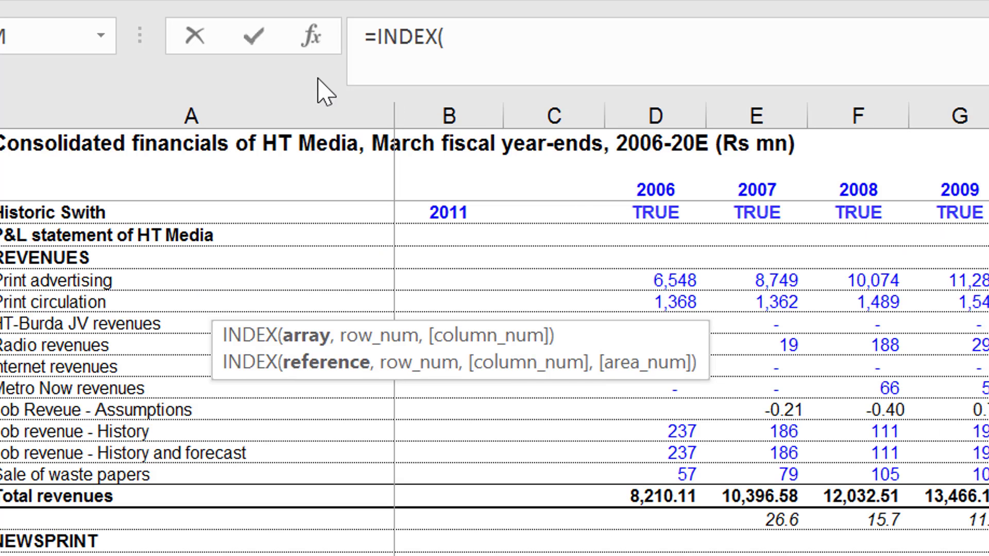
pyautogui.click(169, 116)
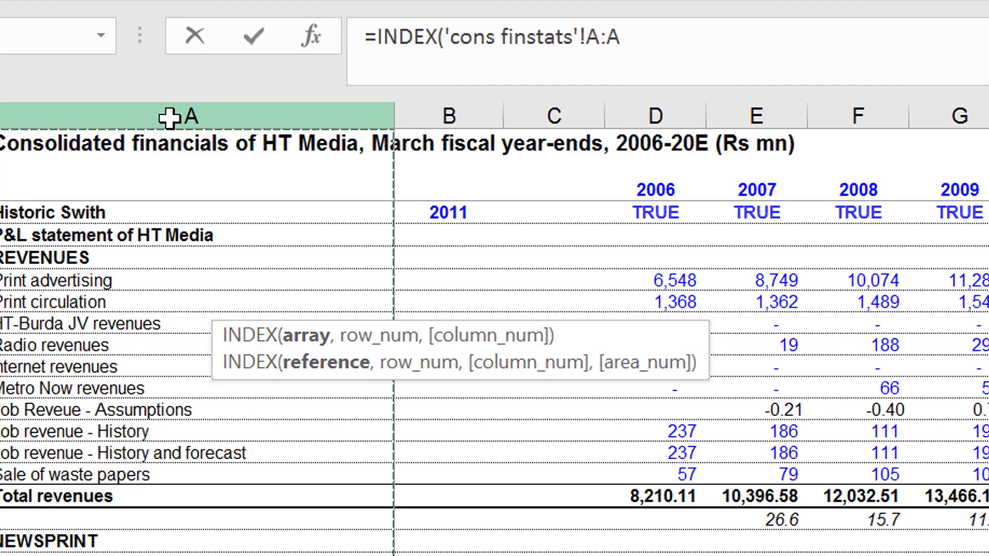
pyautogui.write(',')
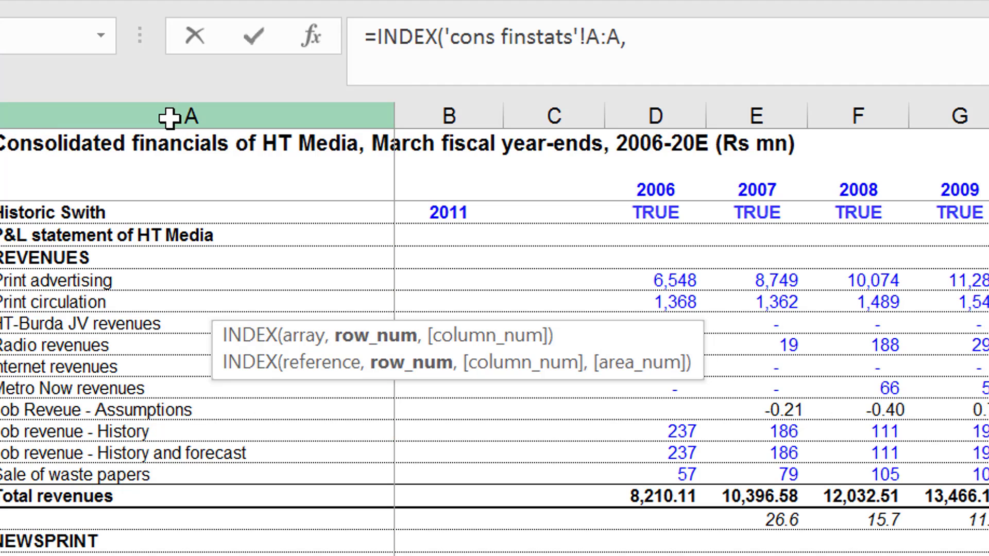
pyautogui.hotkey('ctrl', 'pagedown')
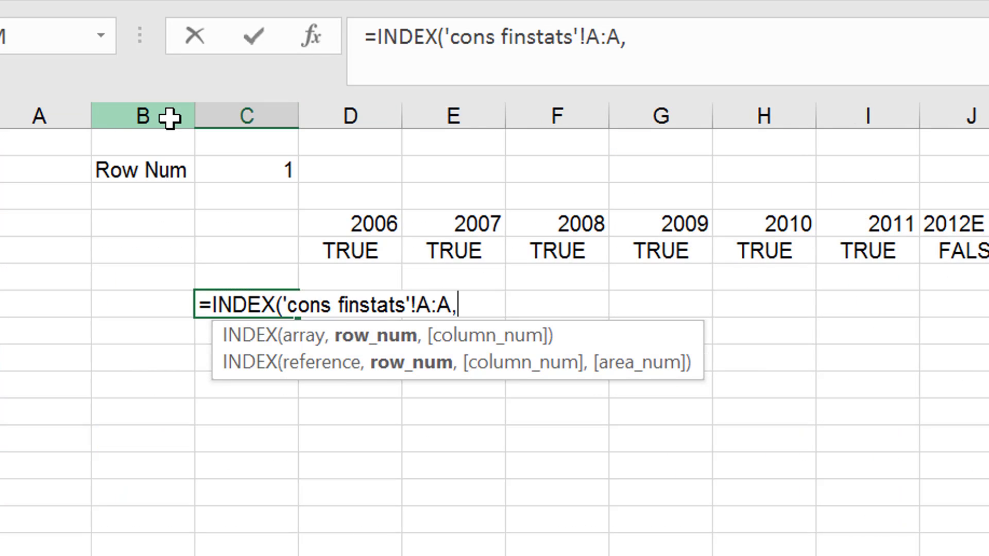
pyautogui.press('Up')
pyautogui.press('Up')
pyautogui.press('Up')
pyautogui.press('Up')
pyautogui.press('Up')
pyautogui.press('Return')
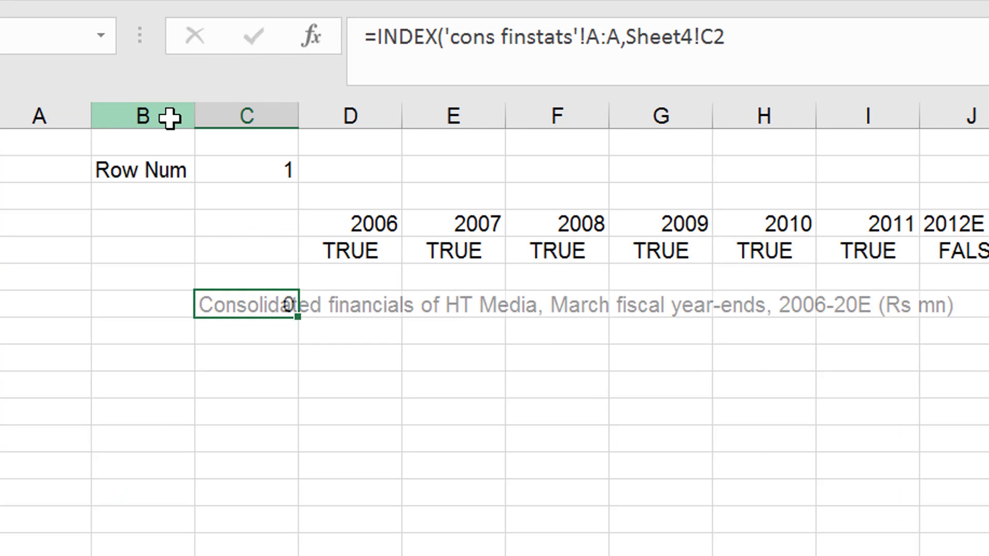
# Make the row number reference in the C7 INDEX formula absolute as $C$2.
pyautogui.press('Up')
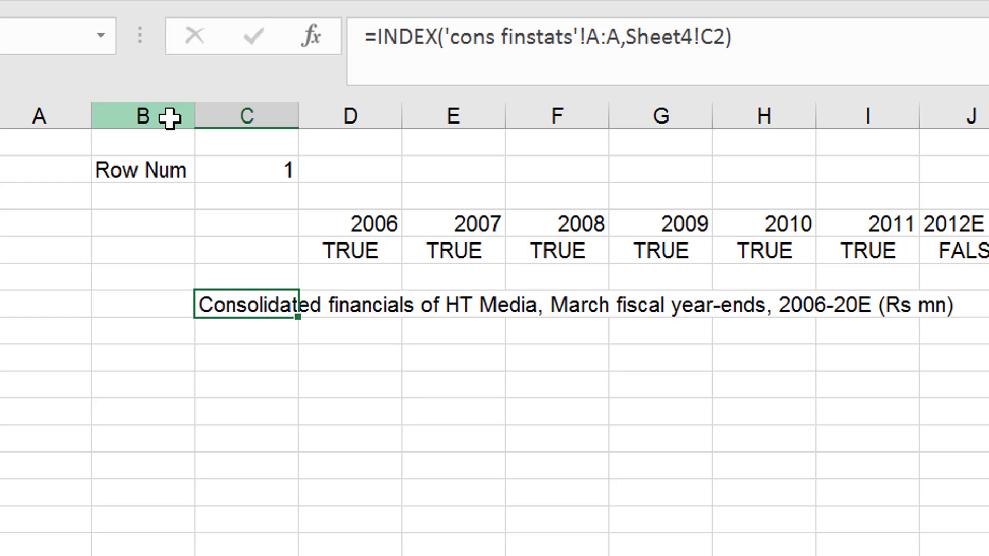
pyautogui.press('F2')
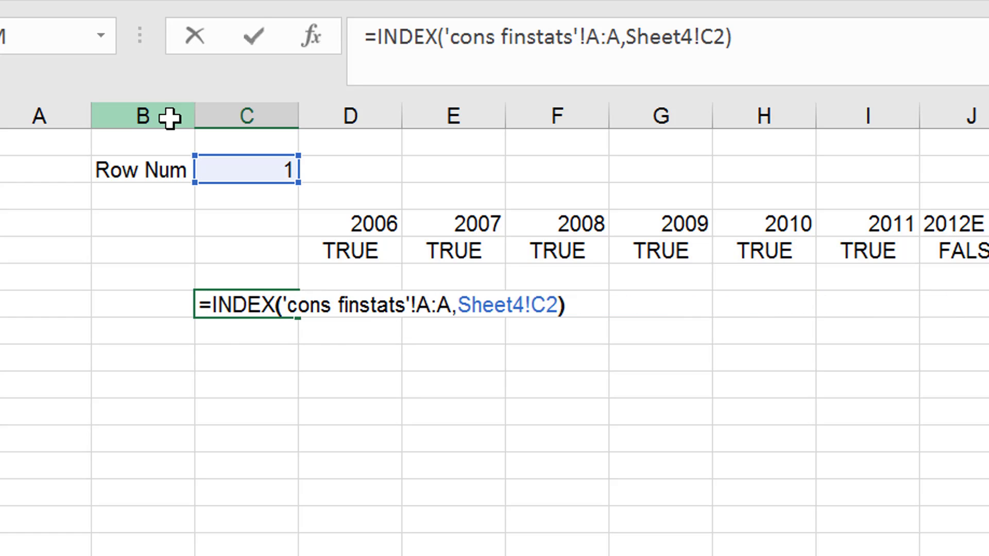
pyautogui.press('F4')
pyautogui.press('Return')
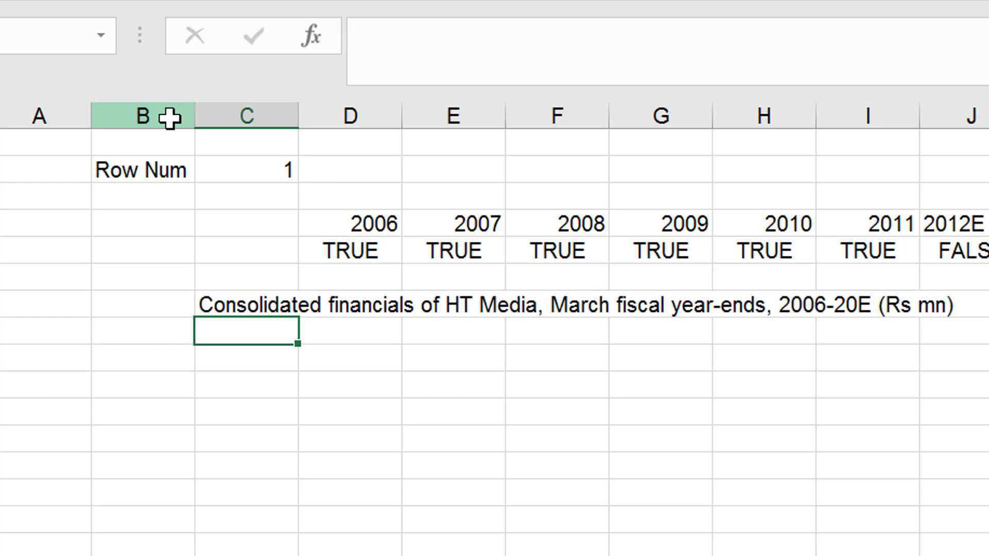
# Copy the INDEX formula from C7 across row 7 under all the year columns.
pyautogui.press('Up')
pyautogui.hotkey('shift', 'Right')
pyautogui.hotkey('shift', 'Right')
pyautogui.hotkey('shift', 'Right')
pyautogui.hotkey('shift', 'Right')
pyautogui.hotkey('shift', 'Right')
pyautogui.hotkey('shift', 'Right')
pyautogui.hotkey('shift', 'Right')
pyautogui.hotkey('shift', 'Right')
pyautogui.hotkey('shift', 'Right')
pyautogui.hotkey('shift', 'Right')
pyautogui.hotkey('shift', 'Right')
pyautogui.hotkey('shift', 'Right')
pyautogui.hotkey('shift', 'Right')
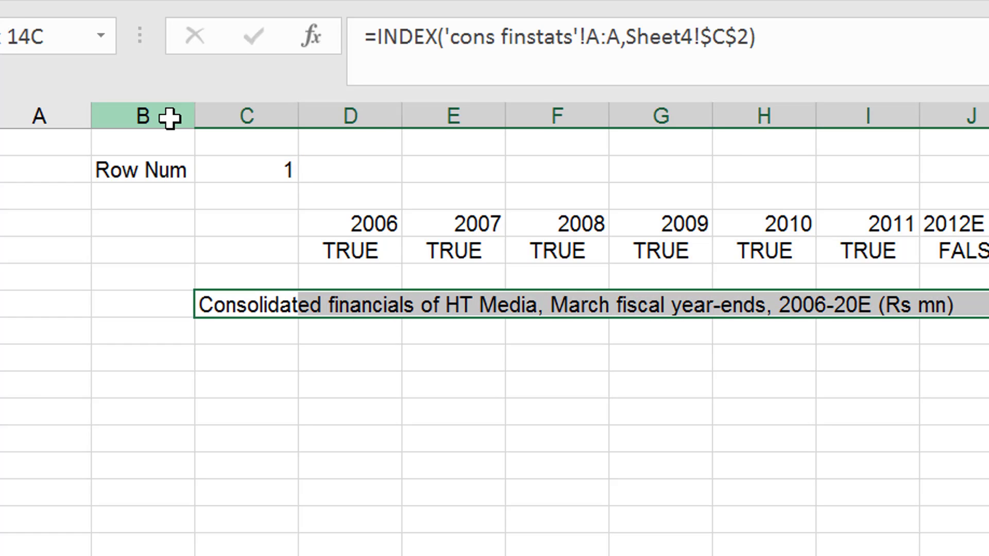
pyautogui.hotkey('ctrl', 'r')
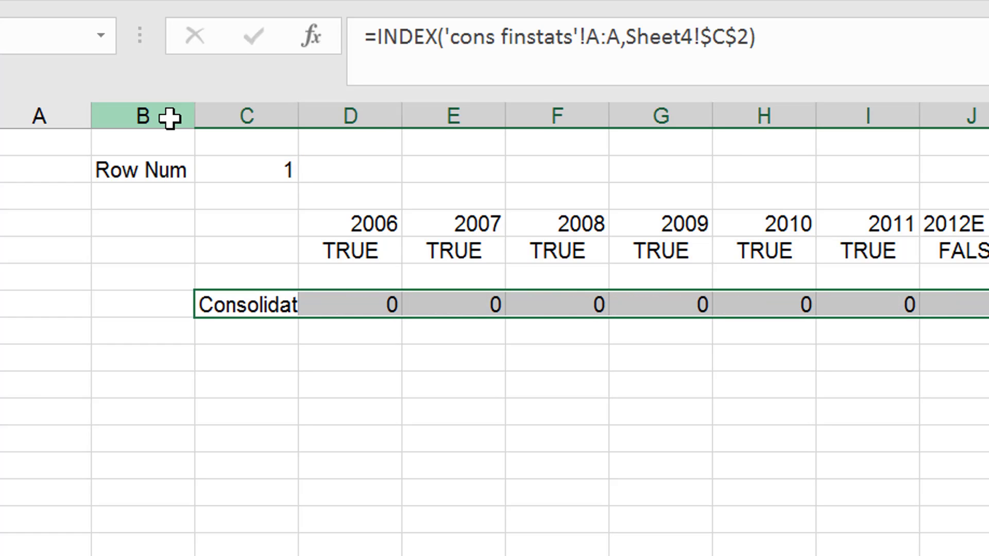
pyautogui.press('Left')
pyautogui.press('Right')
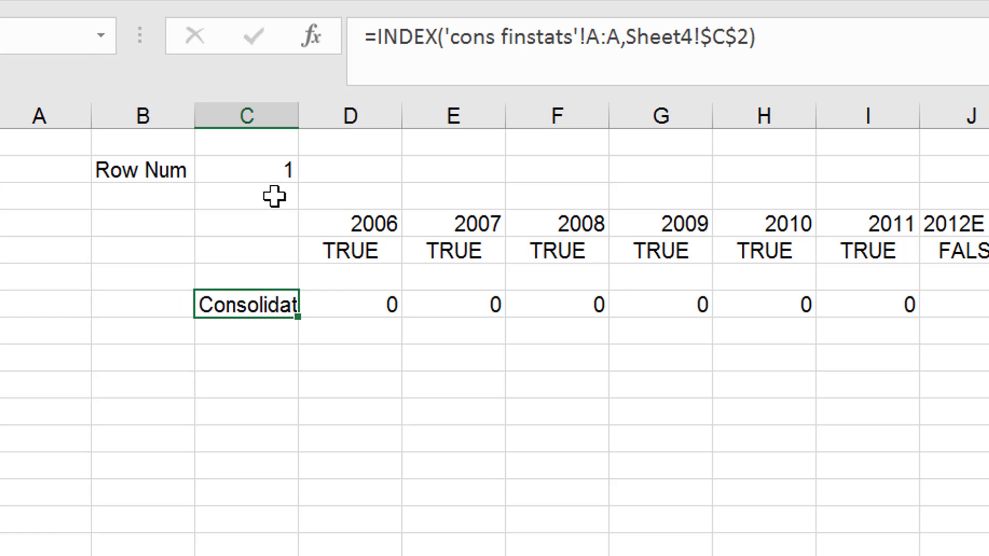
# Set the row number in C2 to 10.
pyautogui.click(257, 173)
pyautogui.press('F2')
pyautogui.write('0')
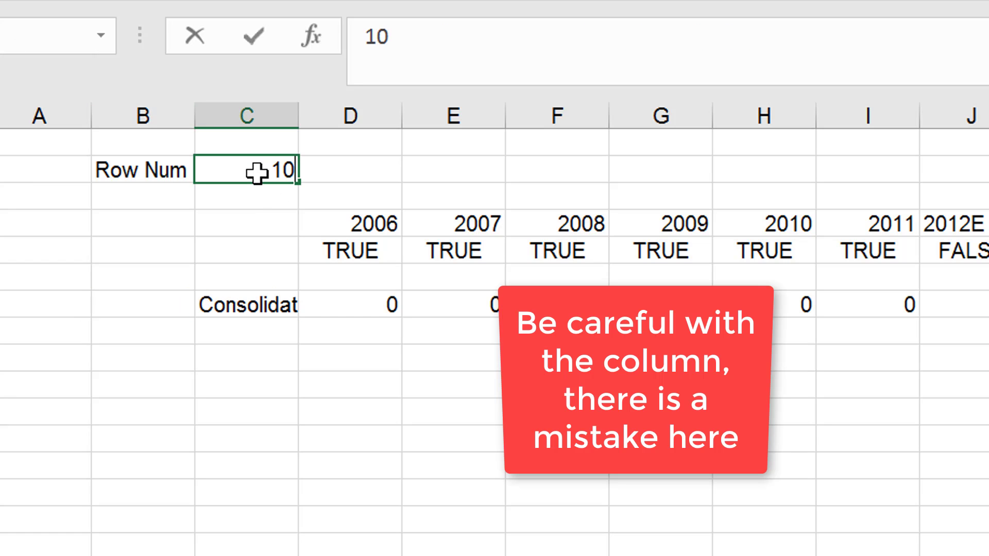
pyautogui.press('Return')
pyautogui.press('Up')
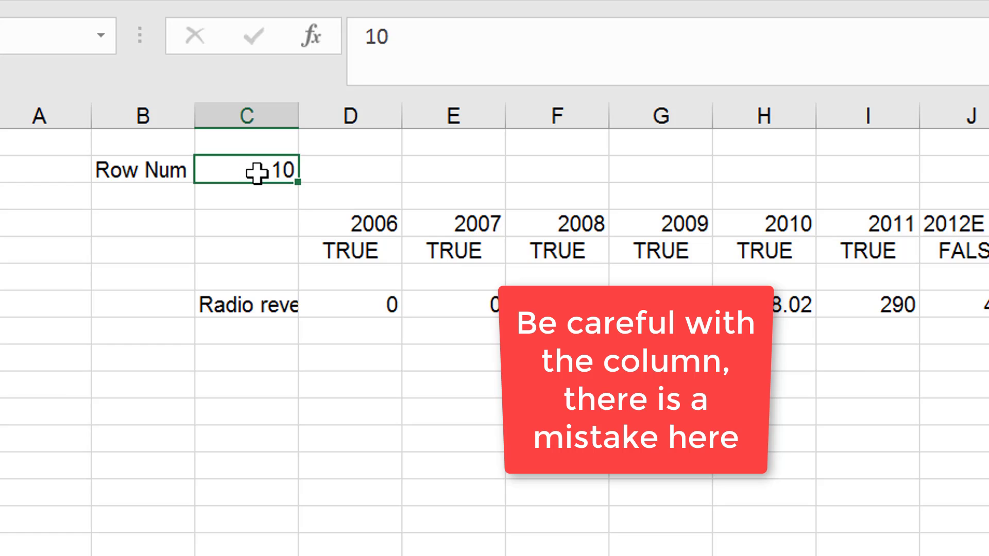
# Format the row 7 figures from D7 across the year columns as numbers with thousands separators and two decimals.
pyautogui.press('Down')
pyautogui.press('Down')
pyautogui.press('Down')
pyautogui.press('Down')
pyautogui.press('Down')
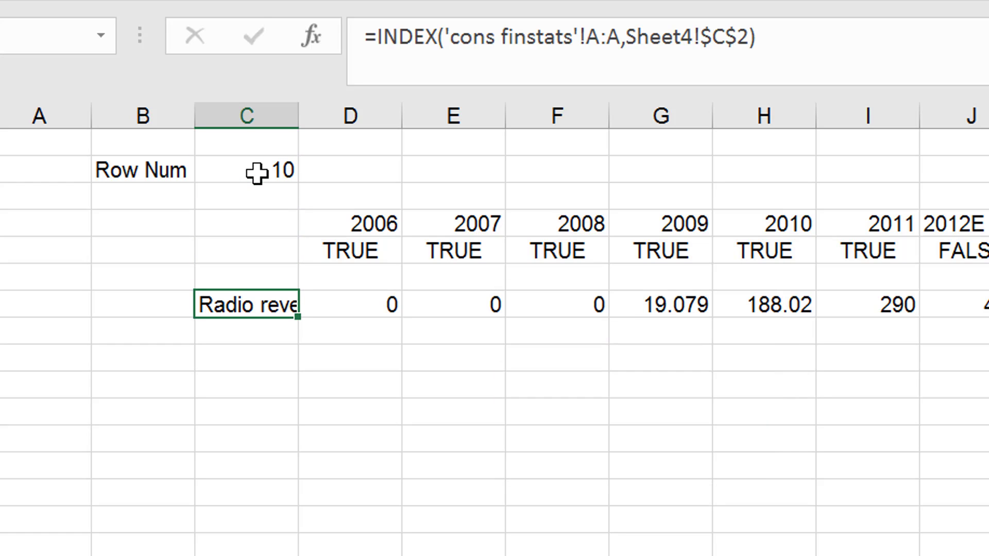
pyautogui.press('Up')
pyautogui.press('Up')
pyautogui.press('Up')
pyautogui.press('Down')
pyautogui.press('Down')
pyautogui.press('Right')
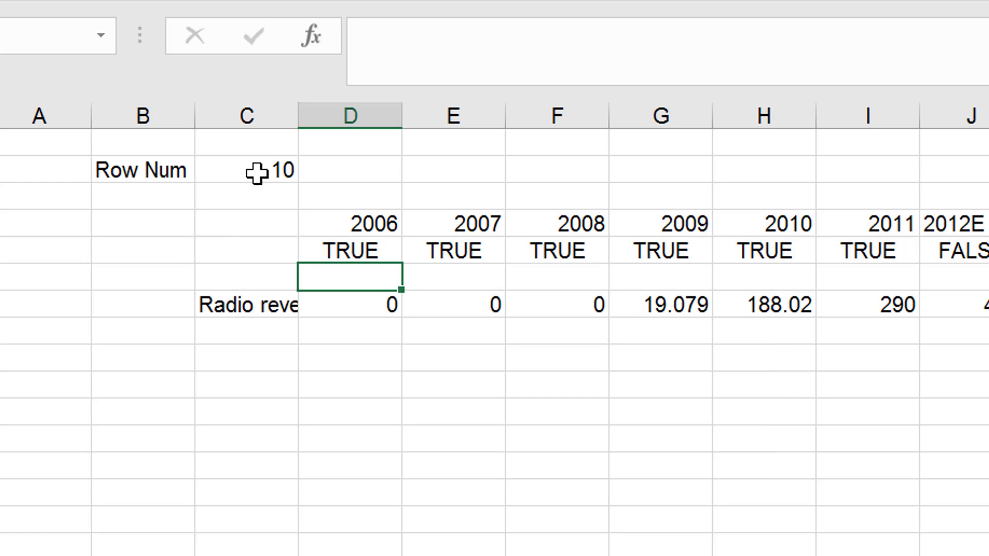
pyautogui.press('Down')
pyautogui.hotkey('ctrl', 'shift', 'Right')
pyautogui.hotkey('ctrl', 'shift', '1')
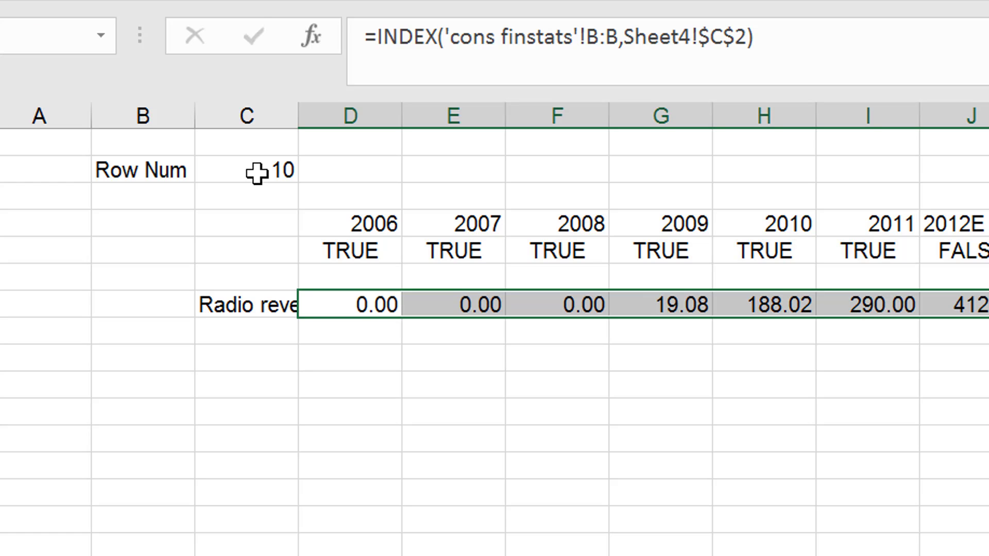
# Insert a small spin button form control inside cell D2, beside the row number.
pyautogui.press('Up')
pyautogui.press('Up')
pyautogui.press('Up')
pyautogui.press('Up')
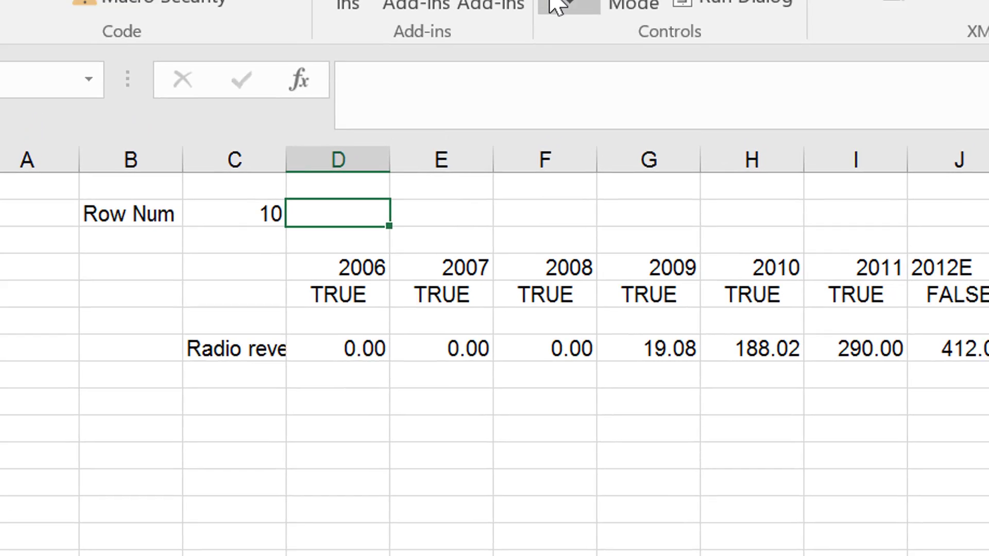
pyautogui.click(526, 144)
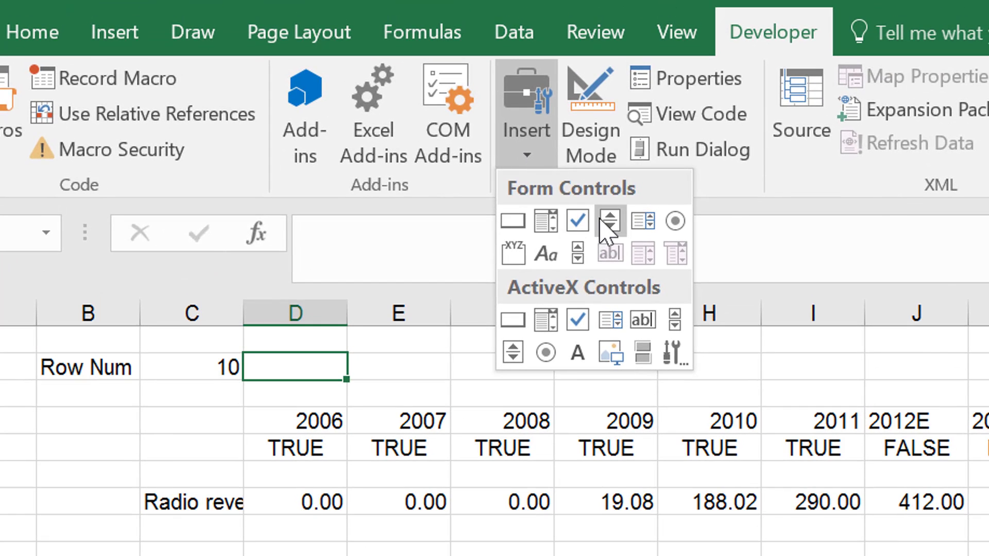
pyautogui.click(601, 221)
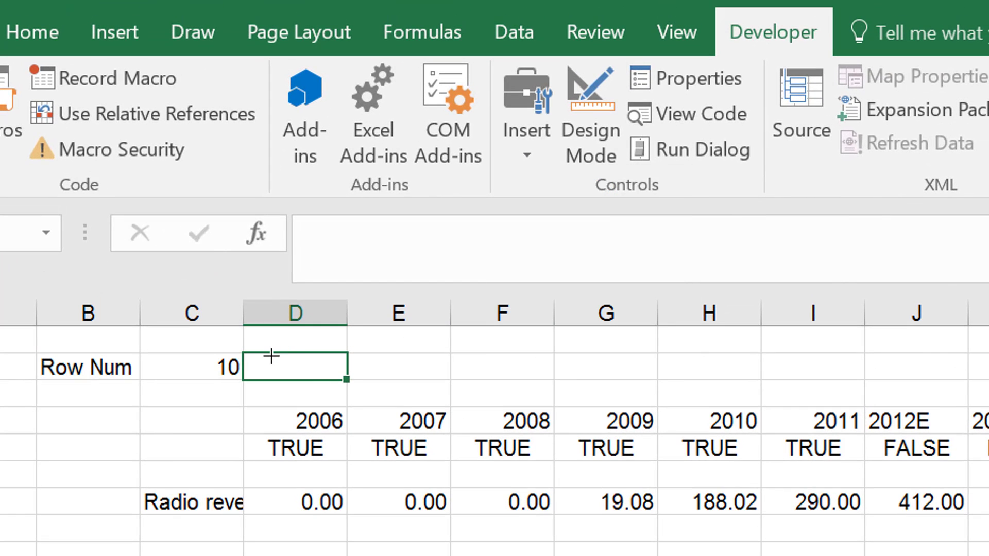
pyautogui.moveTo(272, 356); pyautogui.dragTo(305, 380)
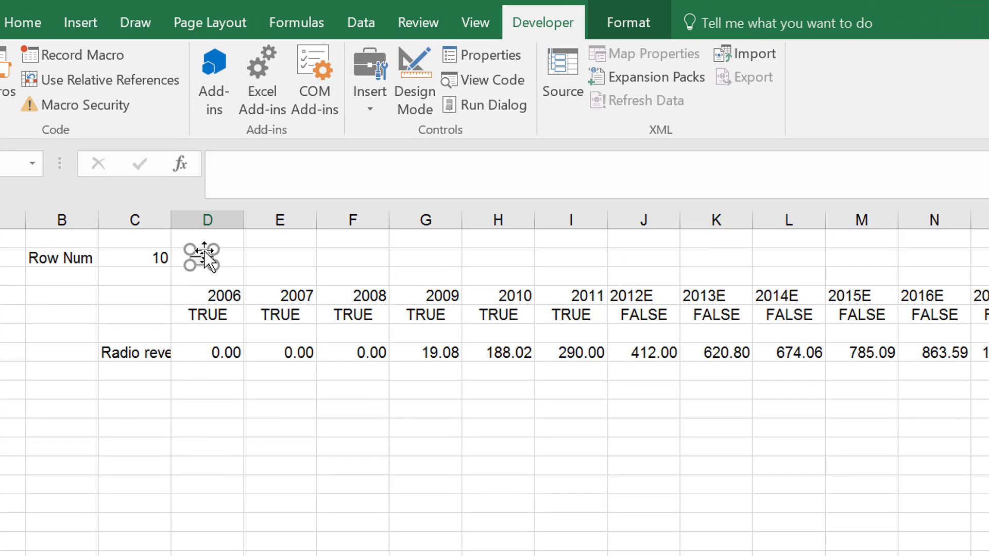
# Set the spin button's minimum value to 4 and maximum value to 300 in its control settings.
pyautogui.rightClick(291, 357)
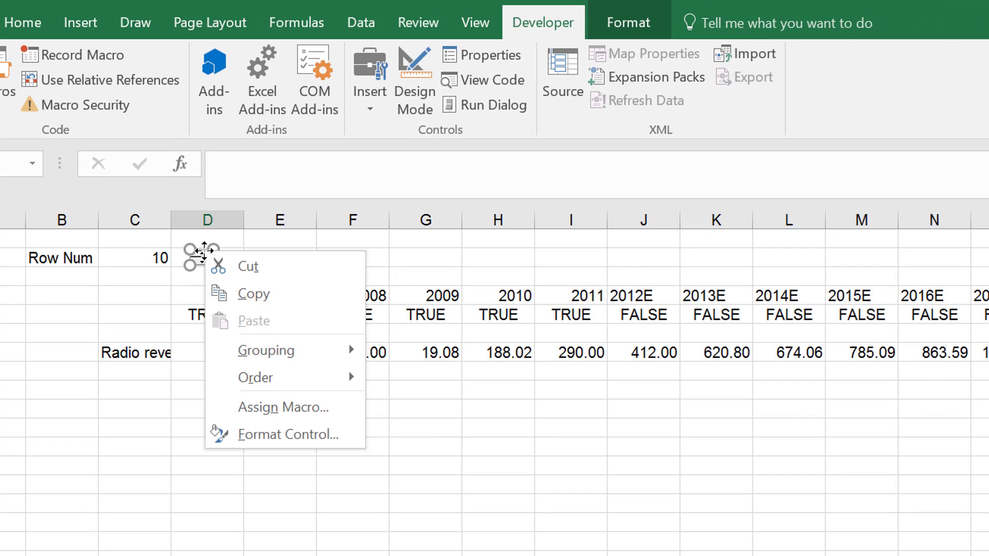
pyautogui.click(258, 438)
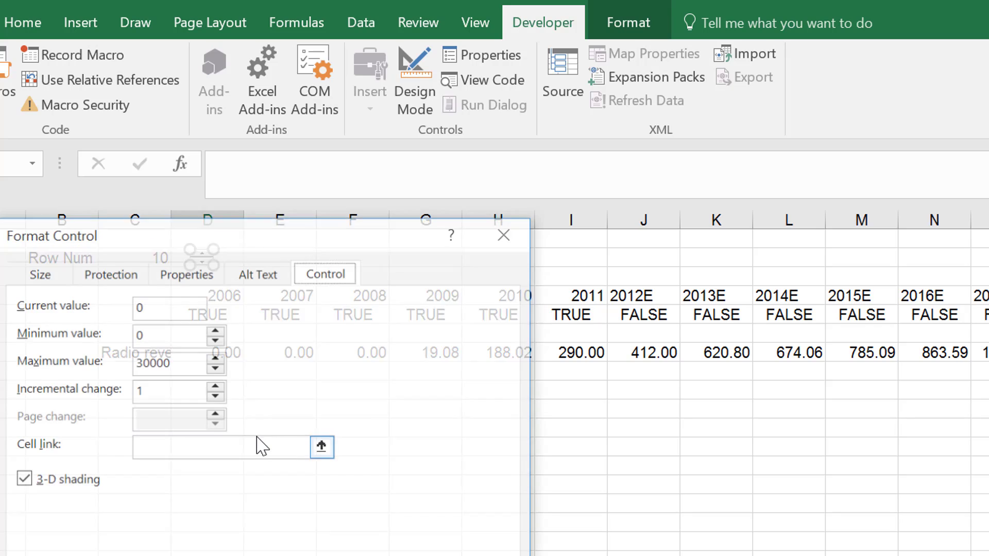
pyautogui.click(173, 339)
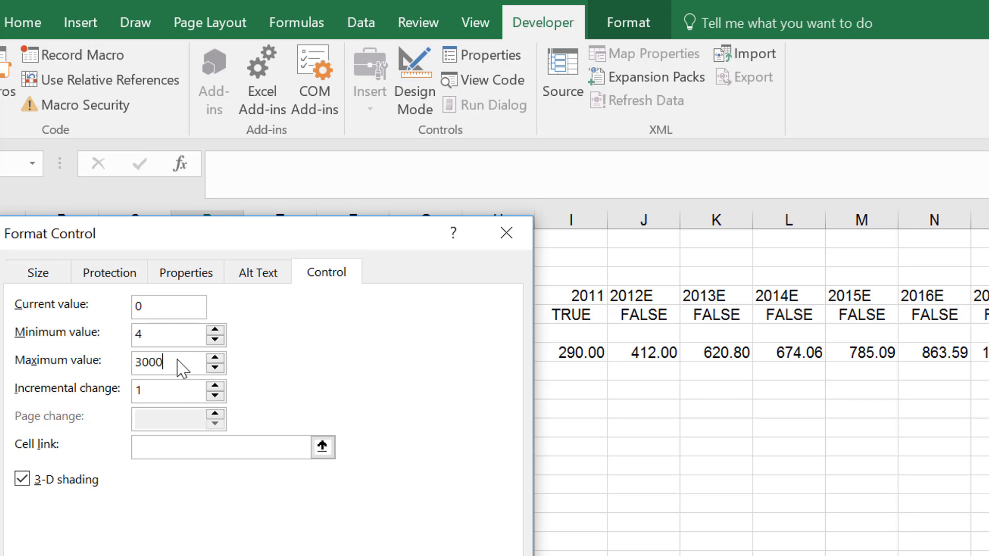
pyautogui.click(178, 360)
pyautogui.write('300')
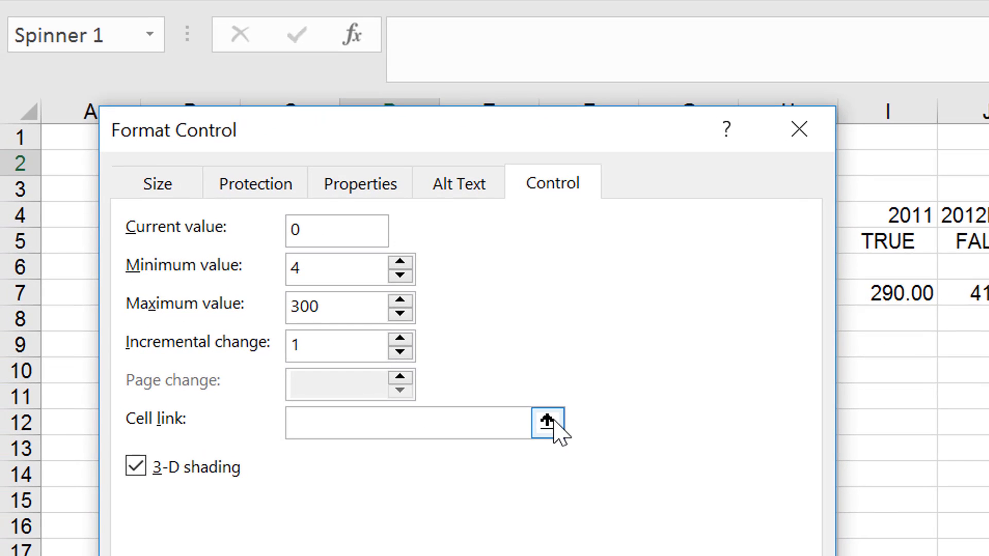
# Link the spin button to the row number cell Sheet4!$C$2 and apply the control settings.
pyautogui.click(324, 446)
pyautogui.click(547, 421)
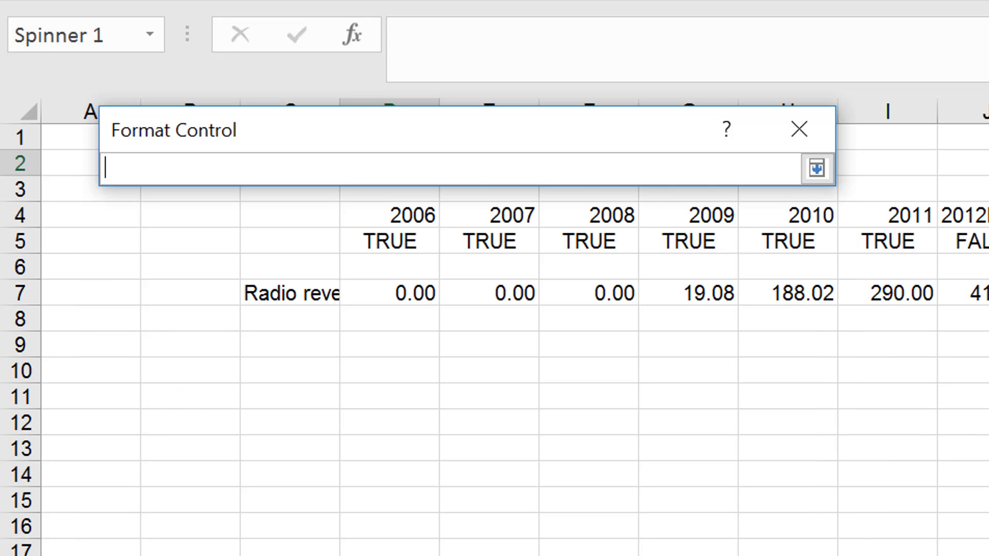
pyautogui.hotkey('ctrl', 'pagedown')
pyautogui.hotkey('ctrl', 'pageup')
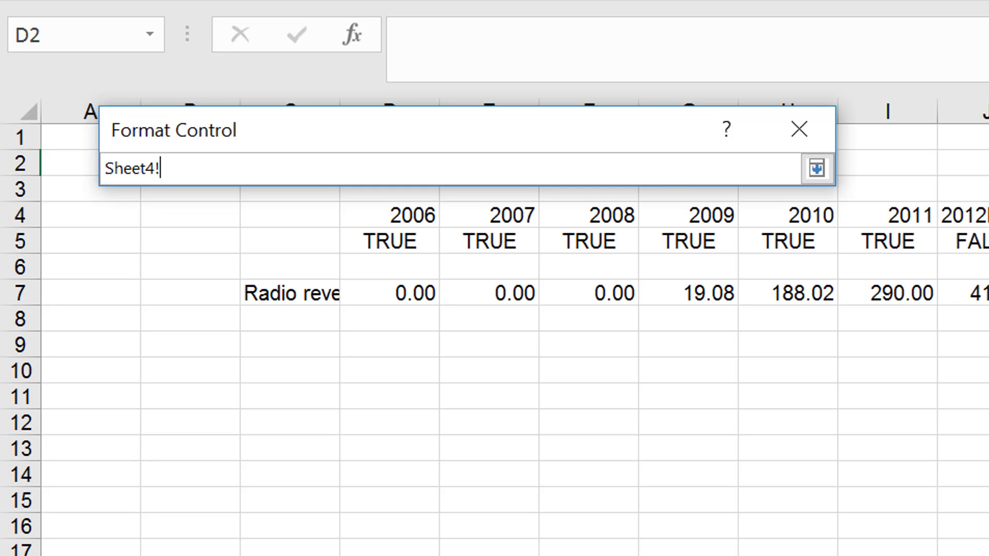
pyautogui.moveTo(397, 148); pyautogui.dragTo(567, 382)
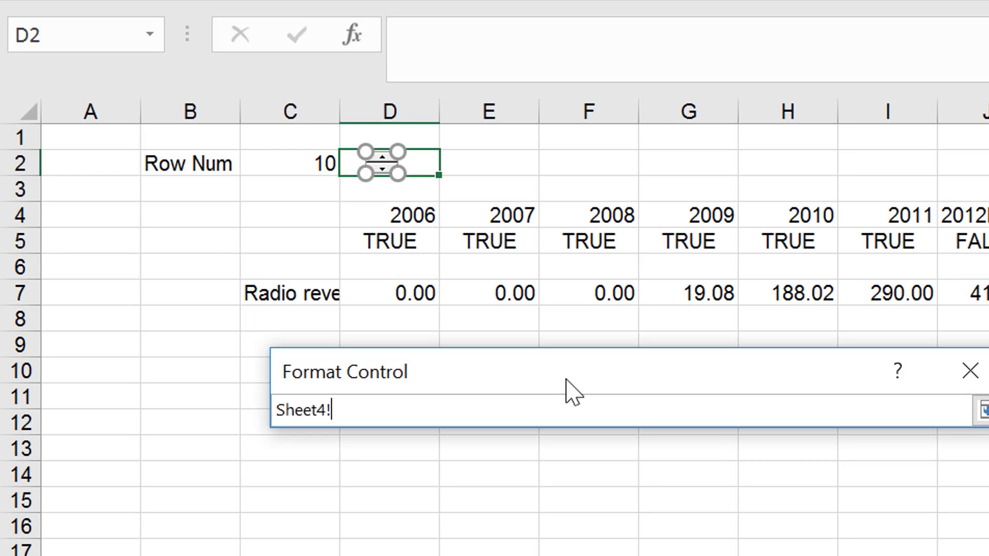
pyautogui.click(301, 162)
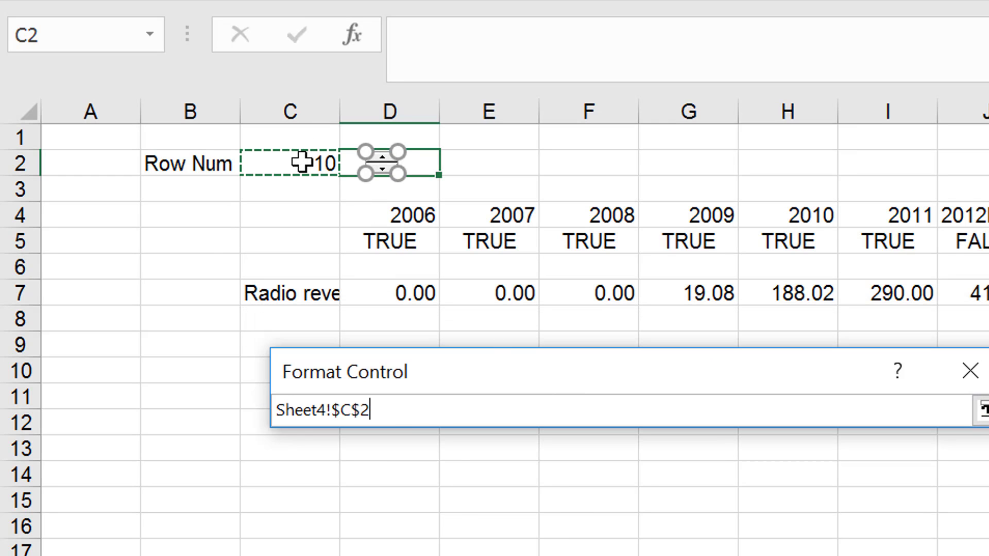
pyautogui.press('Return')
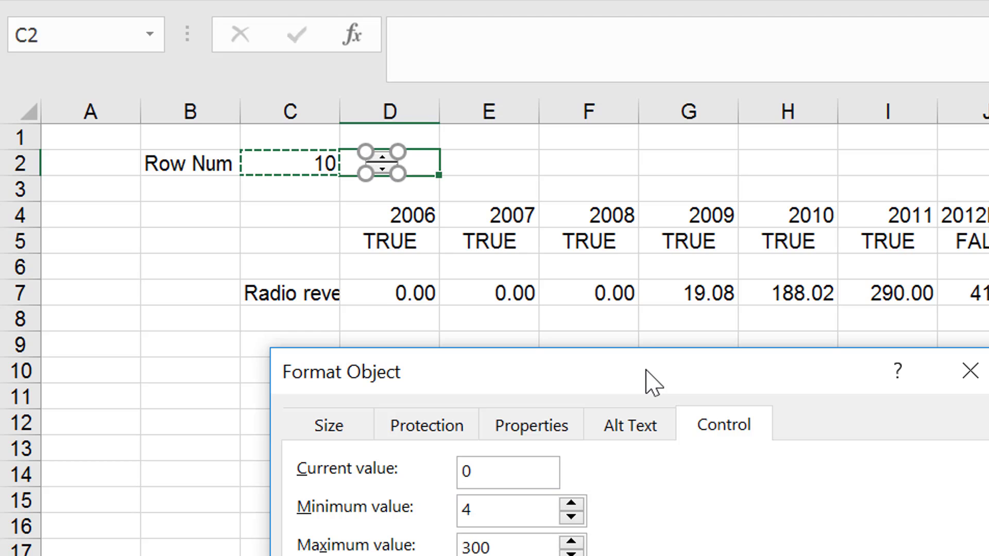
pyautogui.moveTo(645, 369); pyautogui.dragTo(945, 14)
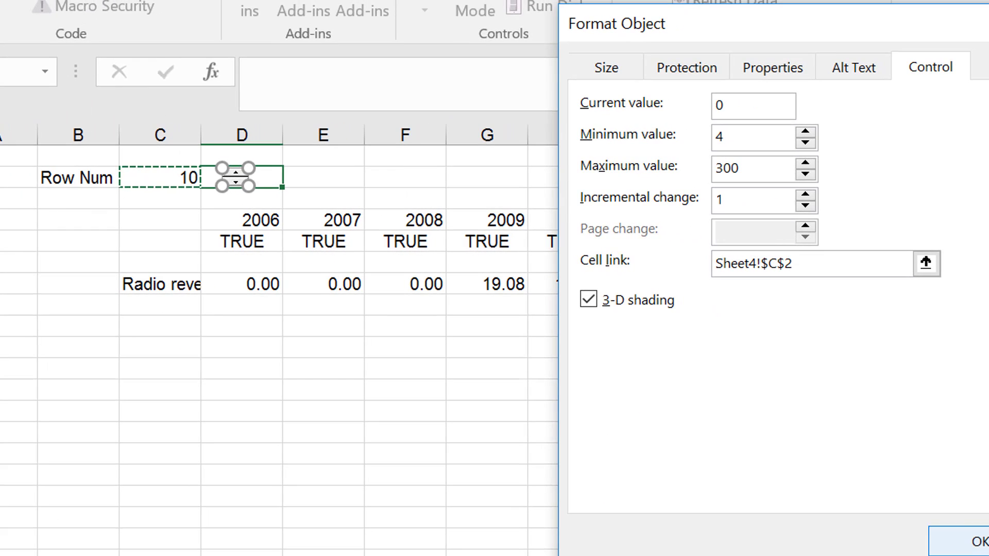
pyautogui.press('Return')
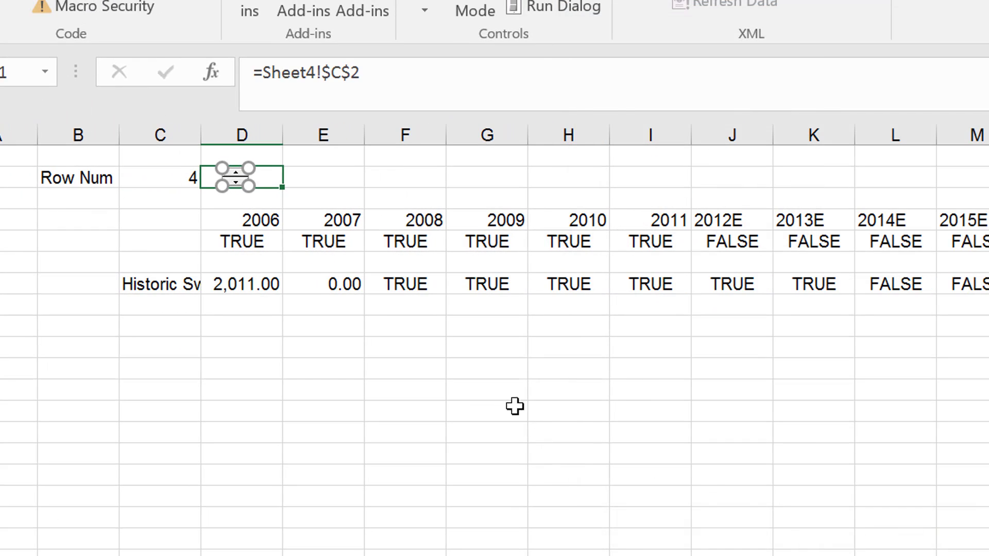
# Deselect the spin button and use it to raise the row number to 21.
pyautogui.click(438, 411)
pyautogui.click(240, 174)
pyautogui.click(240, 174)
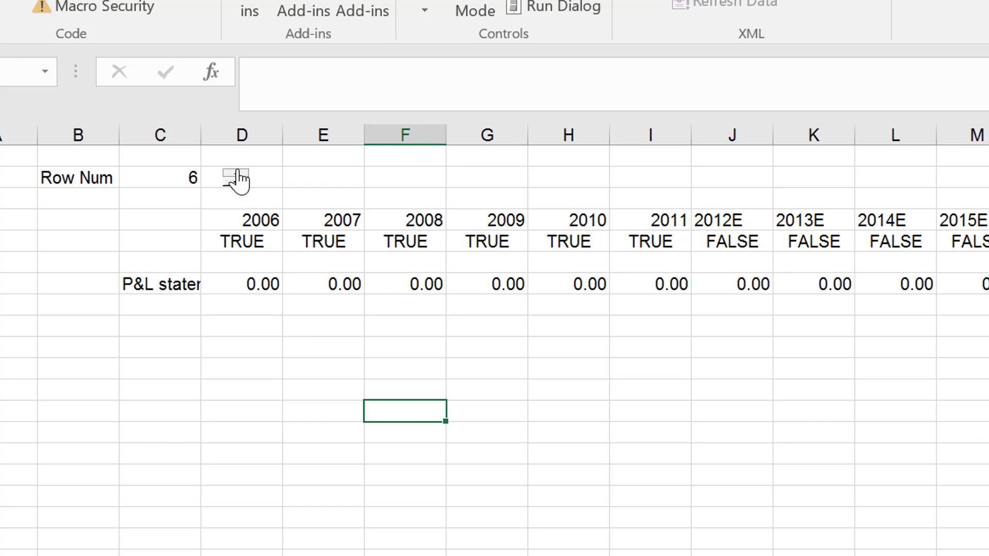
pyautogui.click(239, 174)
pyautogui.click(239, 175)
pyautogui.click(240, 174)
pyautogui.click(240, 174)
pyautogui.click(239, 175)
pyautogui.doubleClick(239, 174)
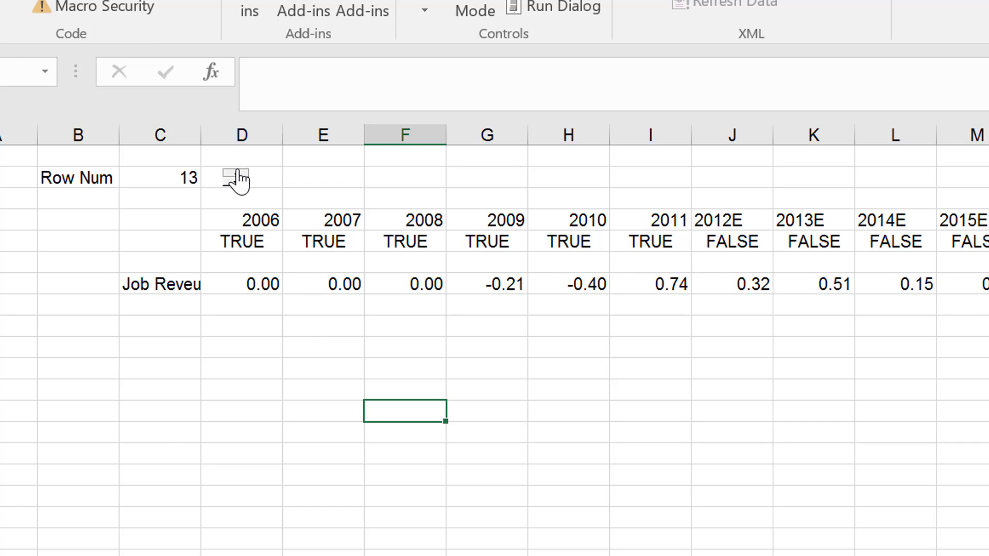
pyautogui.click(239, 174)
pyautogui.doubleClick(239, 174)
# Use the spin button to raise the row number to 60.
pyautogui.click(239, 174)
pyautogui.click(239, 174)
pyautogui.doubleClick(239, 174)
pyautogui.click(239, 174)
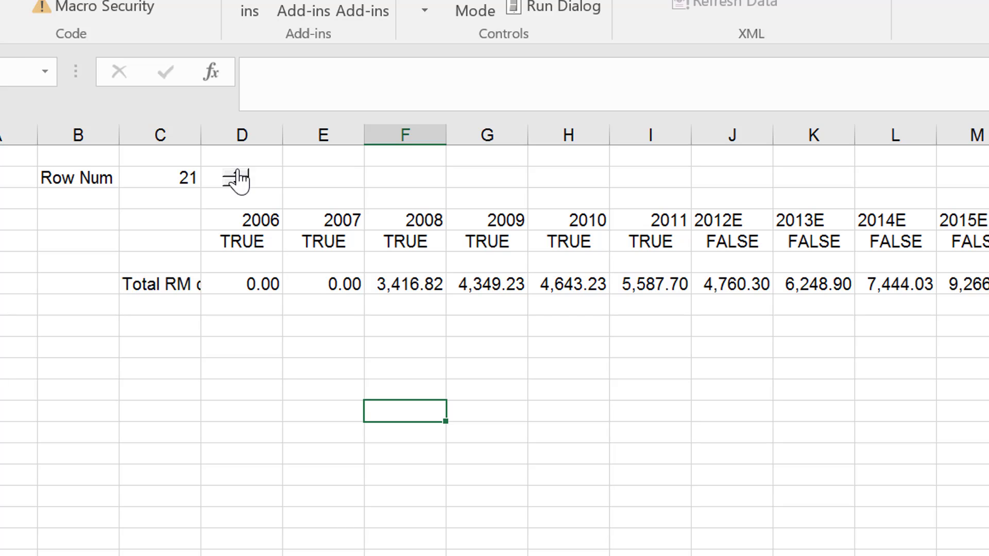
pyautogui.tripleClick(239, 174)
pyautogui.tripleClick(239, 174)
pyautogui.tripleClick(239, 174)
pyautogui.click(240, 174)
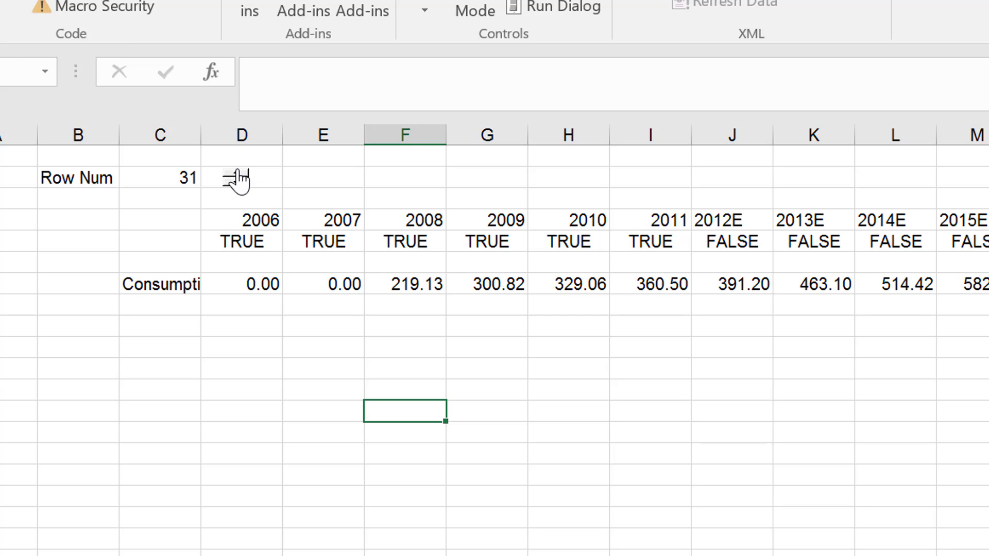
pyautogui.doubleClick(239, 175)
pyautogui.doubleClick(239, 174)
pyautogui.tripleClick(239, 174)
pyautogui.doubleClick(240, 174)
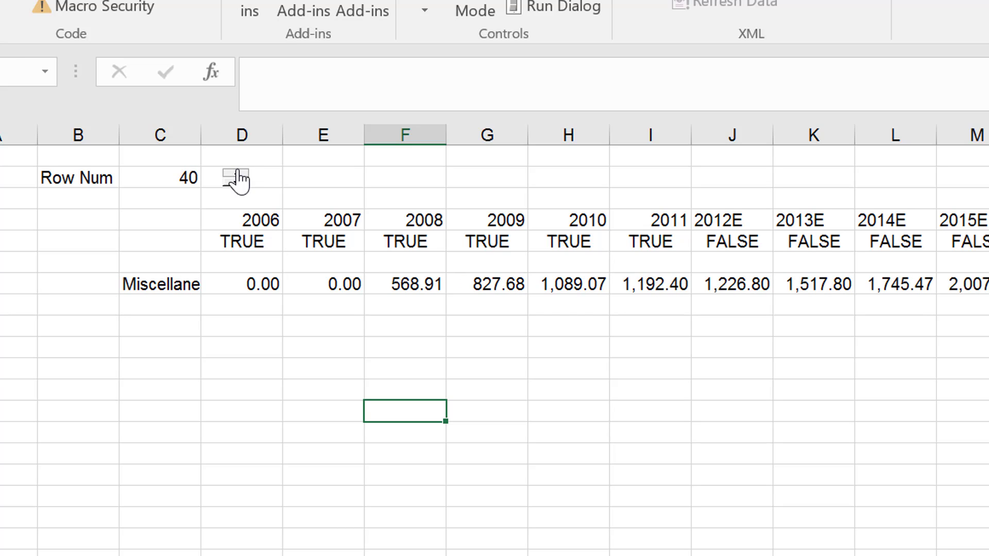
pyautogui.doubleClick(239, 174)
pyautogui.tripleClick(240, 174)
pyautogui.click(239, 174)
pyautogui.tripleClick(239, 174)
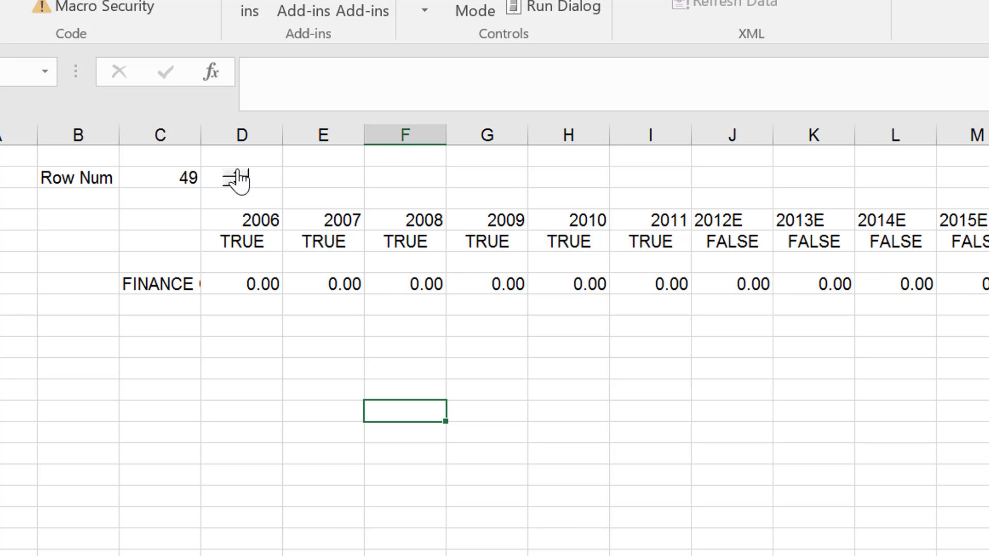
pyautogui.tripleClick(239, 174)
pyautogui.click(239, 174)
pyautogui.click(239, 174)
pyautogui.click(240, 174)
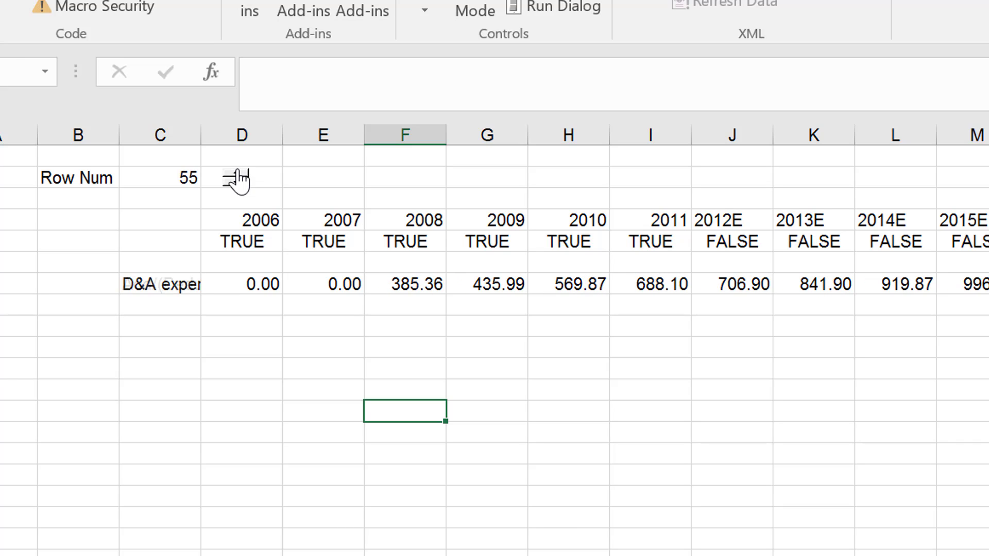
pyautogui.click(239, 174)
pyautogui.tripleClick(240, 174)
pyautogui.click(239, 174)
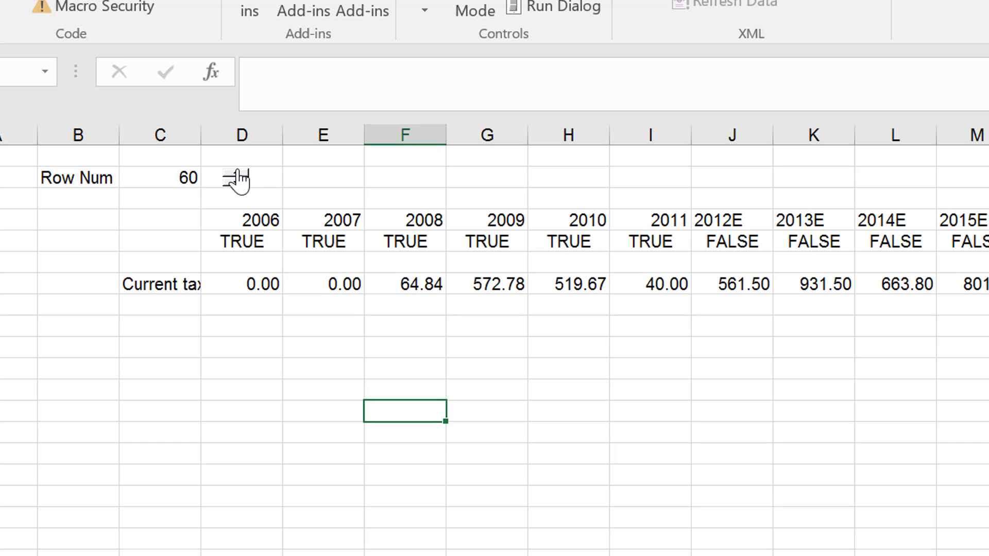
# Enter =IF(D5,D7) in cell D9 and fill it across the year columns.
pyautogui.click(160, 330)
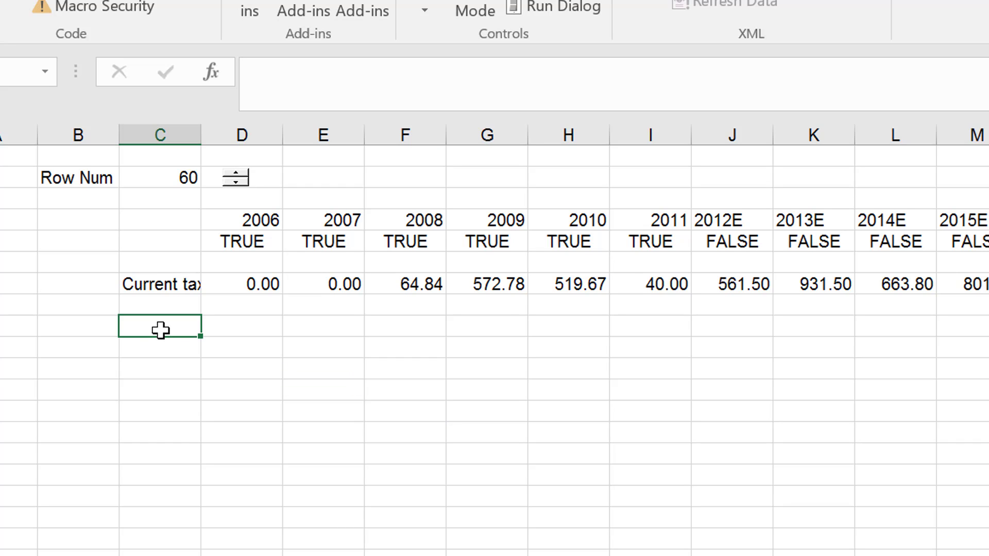
pyautogui.press('Right')
pyautogui.write('=if(')
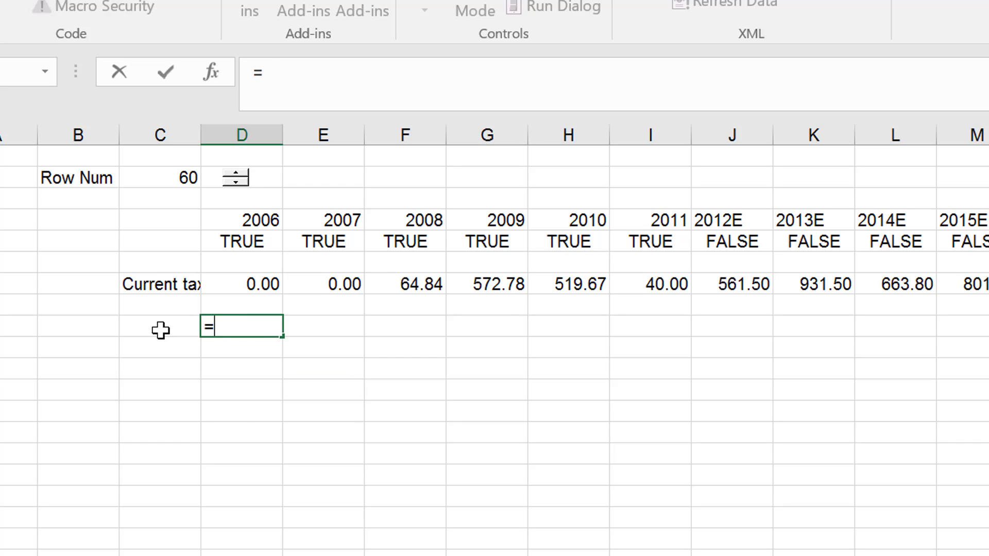
pyautogui.press('Up')
pyautogui.press('Up')
pyautogui.press('Up')
pyautogui.press('Up')
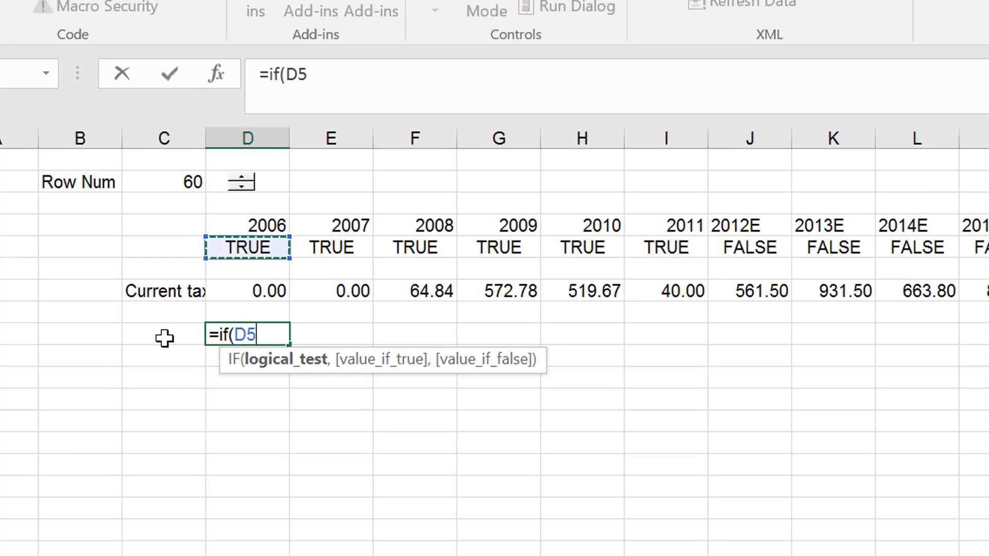
pyautogui.write(',')
pyautogui.press('Up')
pyautogui.press('Up')
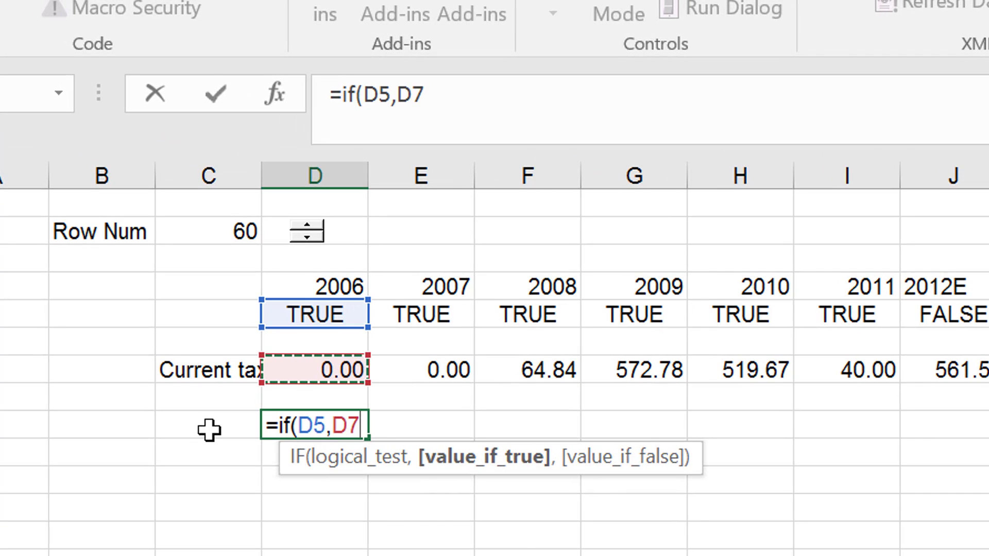
pyautogui.hotkey('ctrl', 'Return')
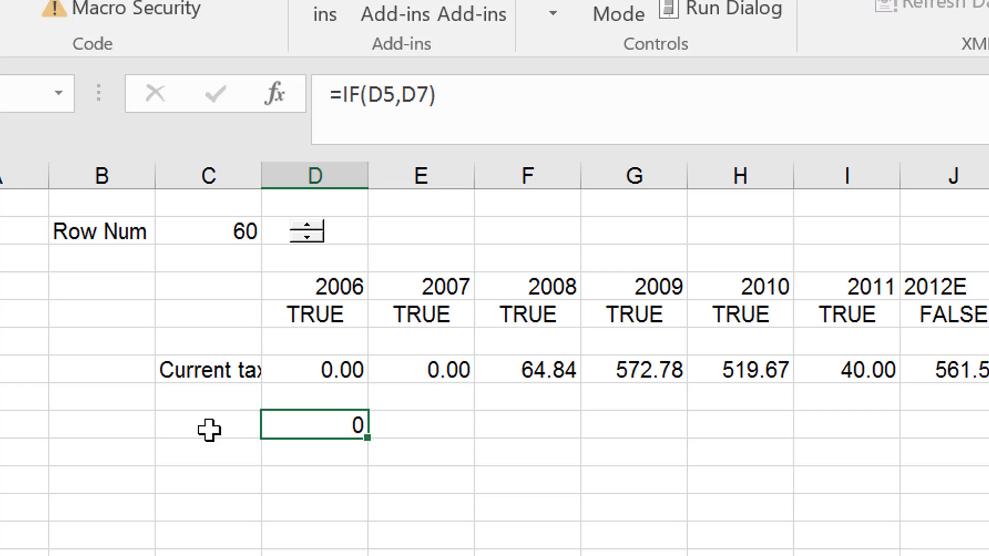
pyautogui.hotkey('ctrl', 'alt', 'r')
# Label cell C9 as History and the cell below it, C10, as Forecast.
pyautogui.press('Left')
pyautogui.press('Left')
pyautogui.press('Right')
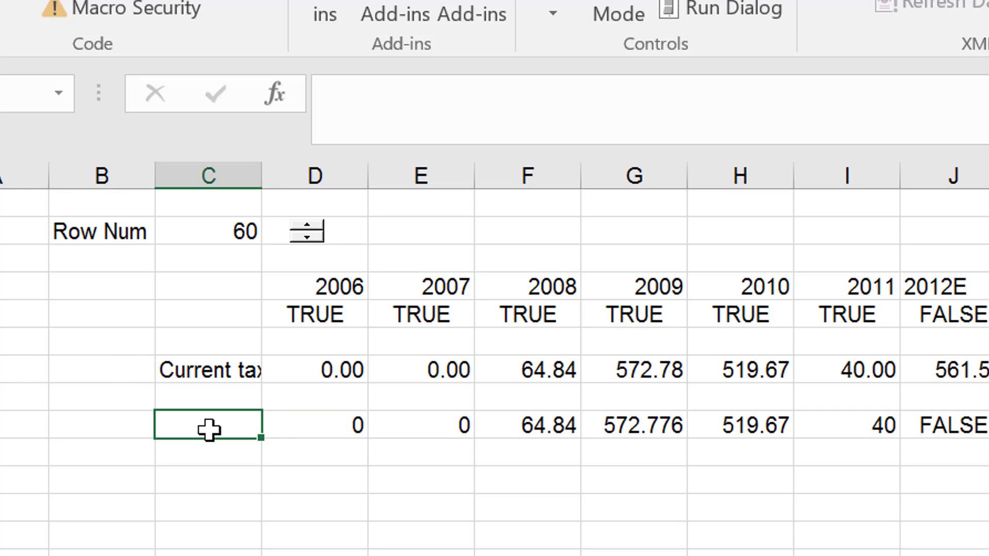
pyautogui.write('hi')
pyautogui.press('BackSpace')
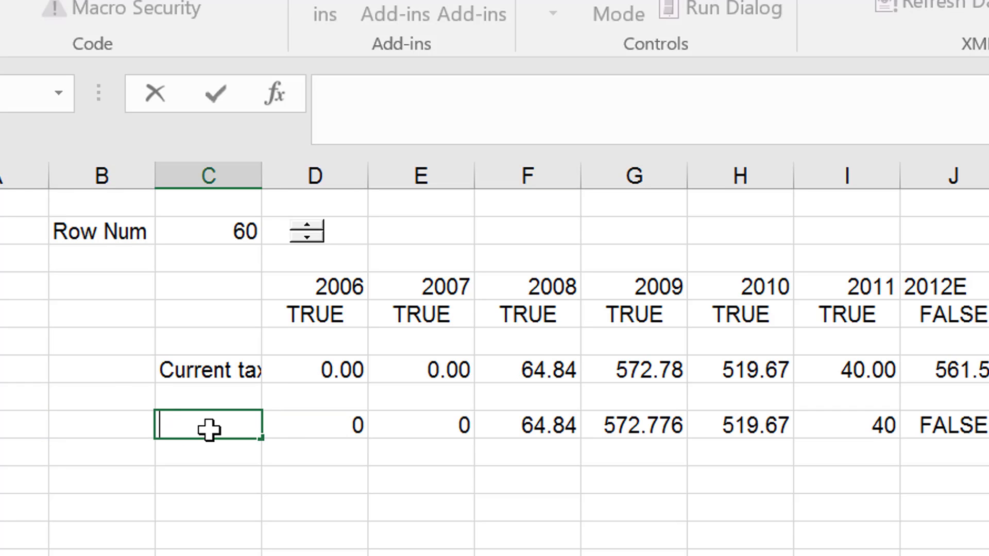
pyautogui.write('History')
pyautogui.press('Return')
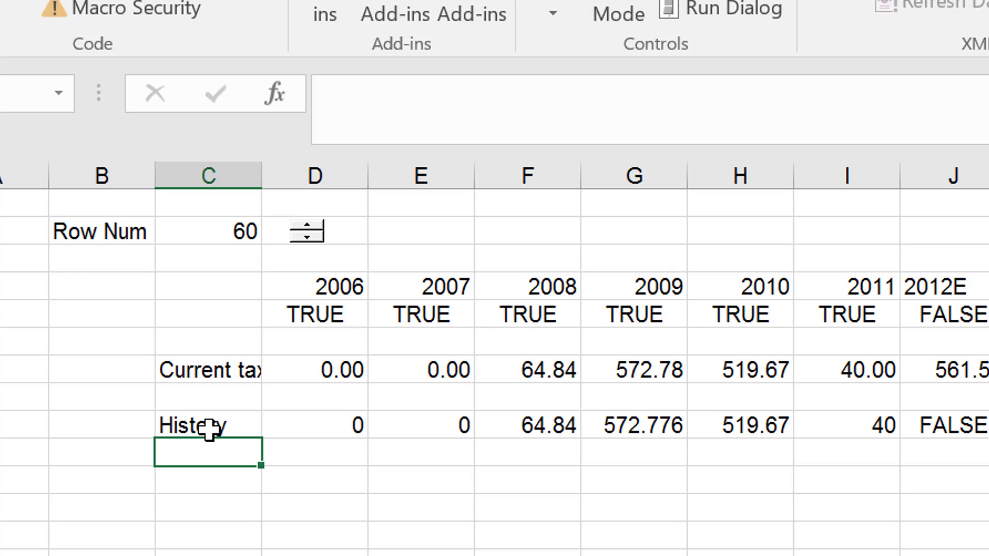
pyautogui.write('For')
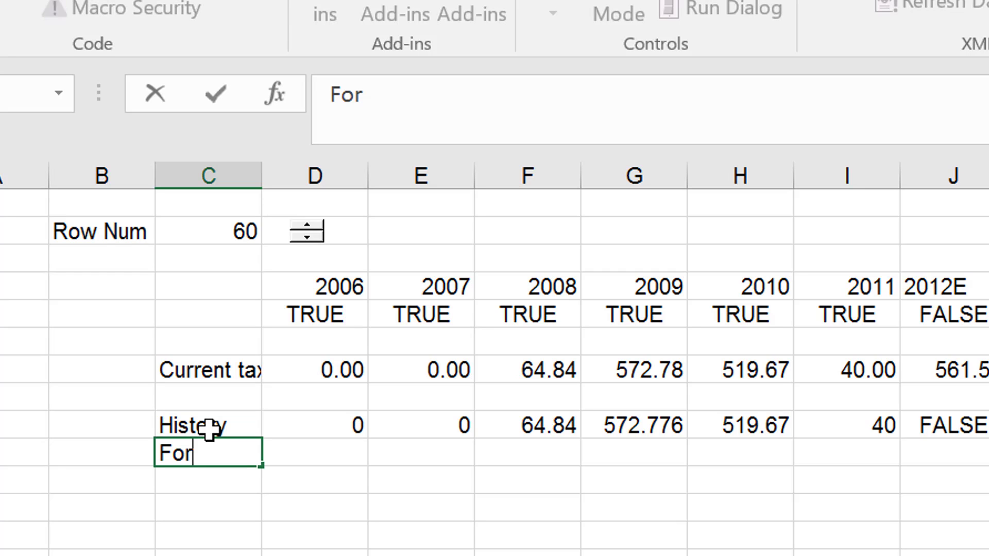
pyautogui.write('ecast')
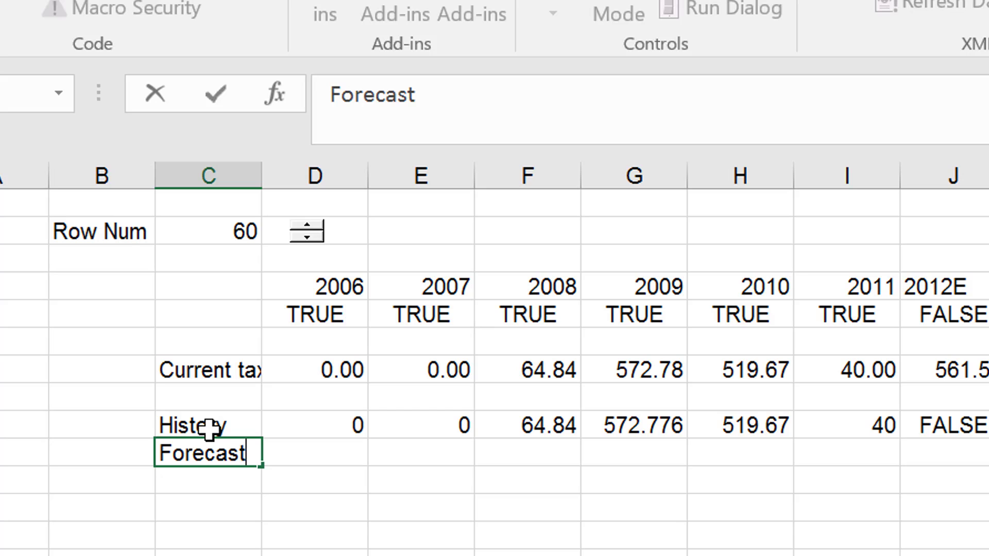
pyautogui.press('Tab')
# Enter =IF(NOT(D5),D7) in the Forecast row's cell D10 and fill it across the year columns.
pyautogui.write('=if')
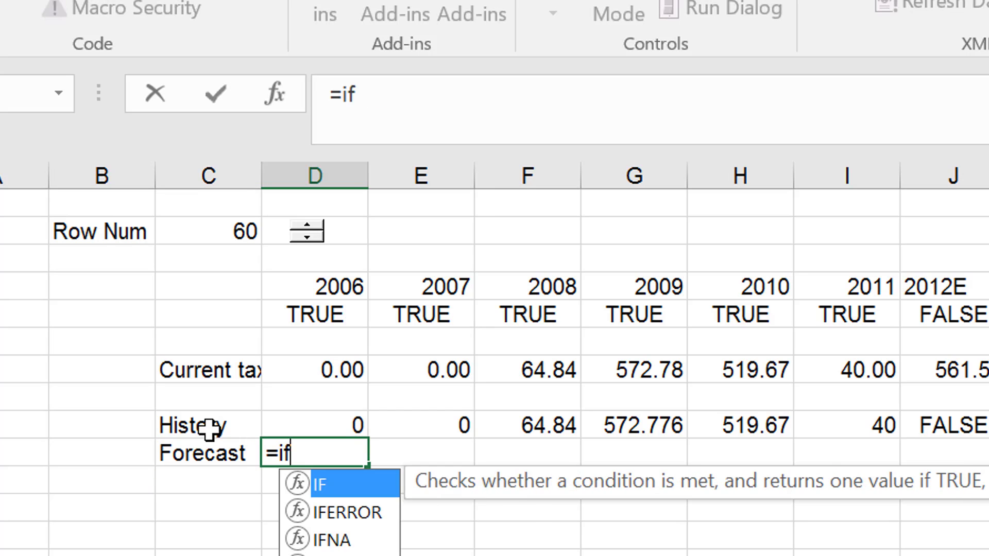
pyautogui.write('*')
pyautogui.press('BackSpace')
pyautogui.write('(not(')
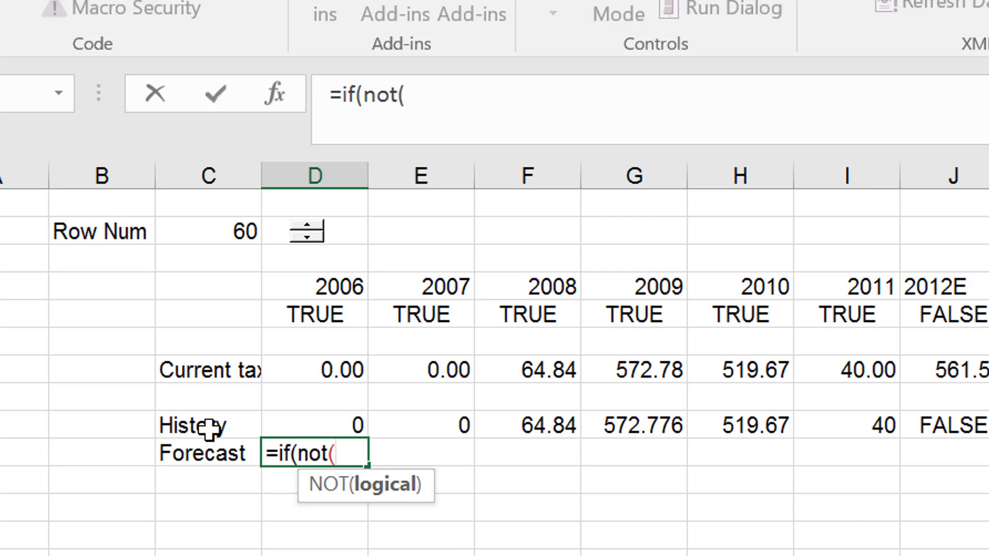
pyautogui.press('Up')
pyautogui.press('Up')
pyautogui.press('Up')
pyautogui.press('Up')
pyautogui.press('Up')
pyautogui.press('Up')
pyautogui.press('Down')
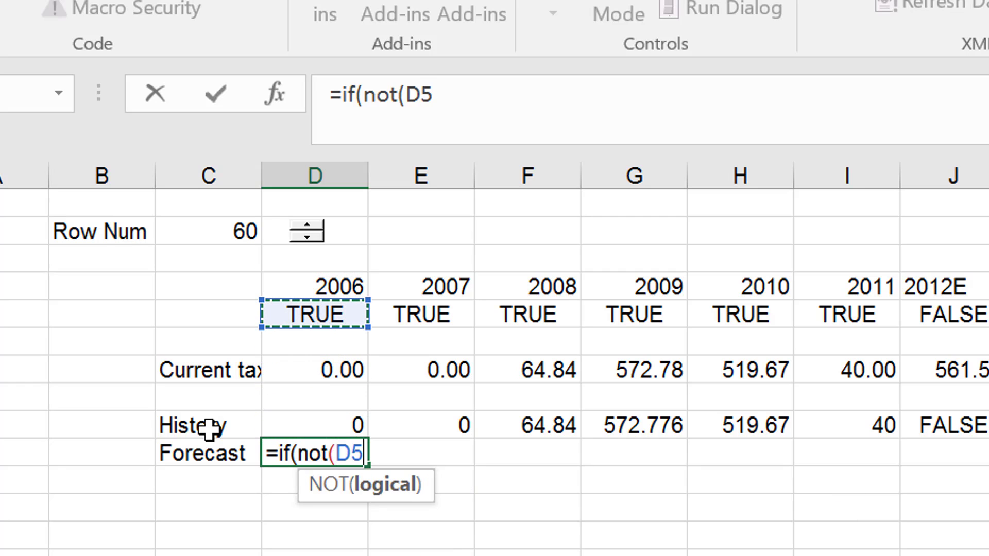
pyautogui.write(',')
pyautogui.press('Up')
pyautogui.press('Up')
pyautogui.press('Up')
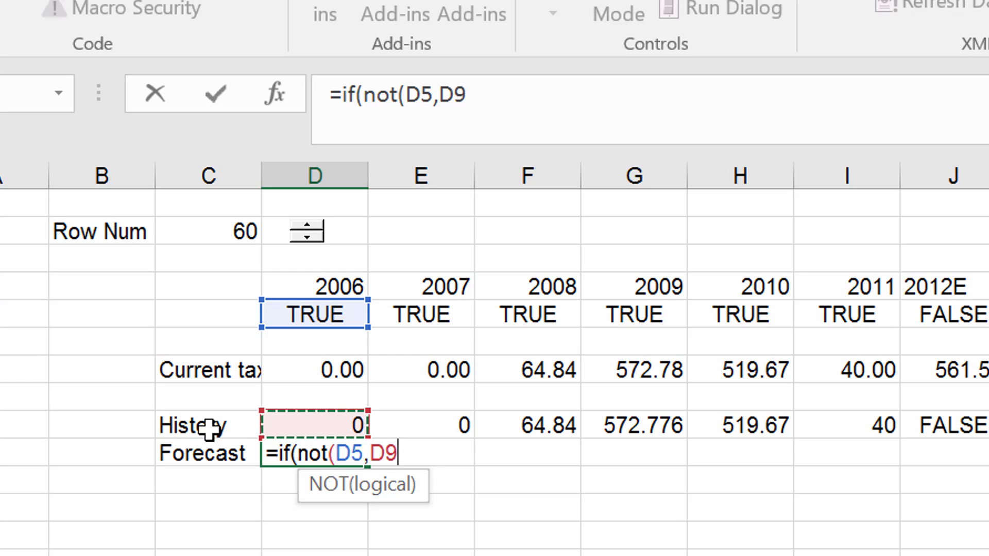
pyautogui.press('Return')
pyautogui.press('Return')
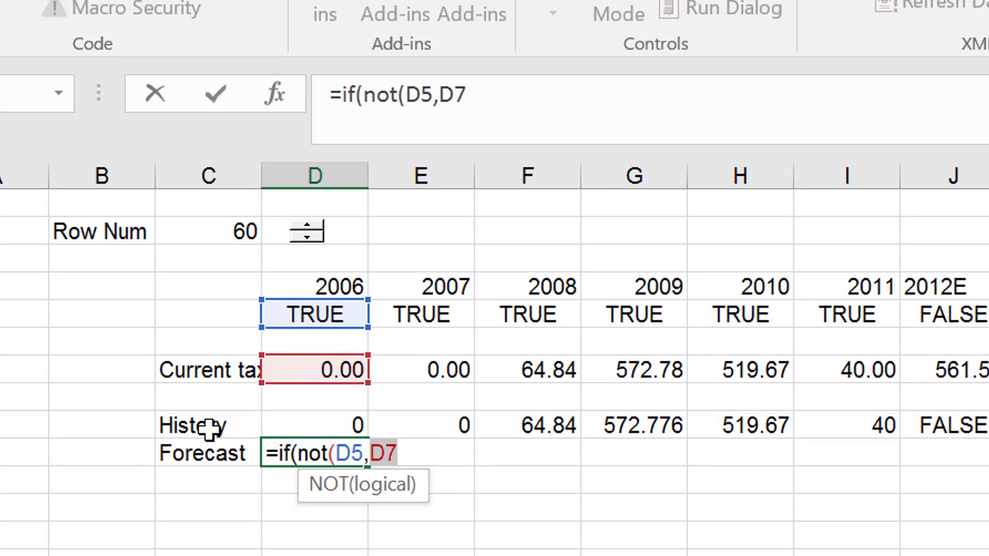
pyautogui.press('Left')
pyautogui.press('Left')
pyautogui.press('Left')
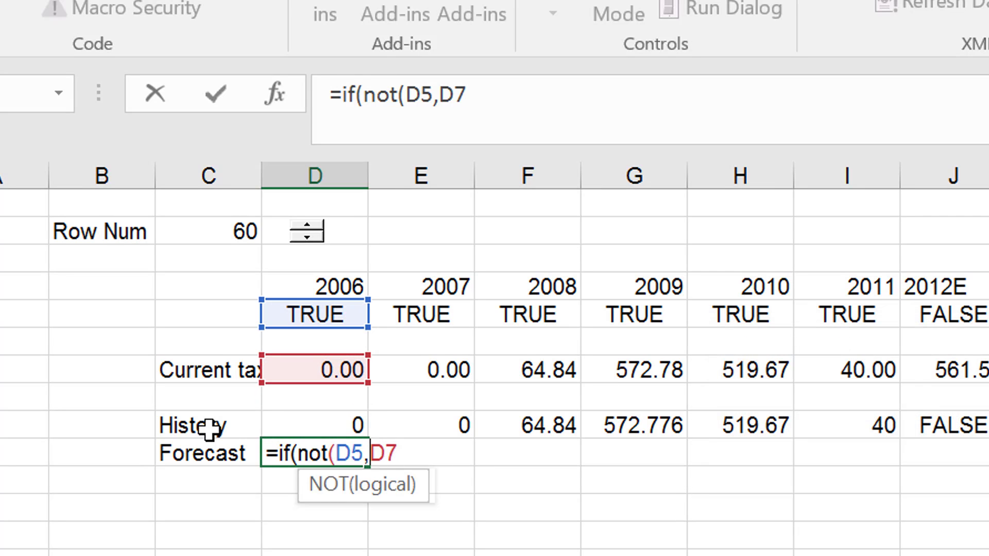
pyautogui.write(')')
pyautogui.press('Return')
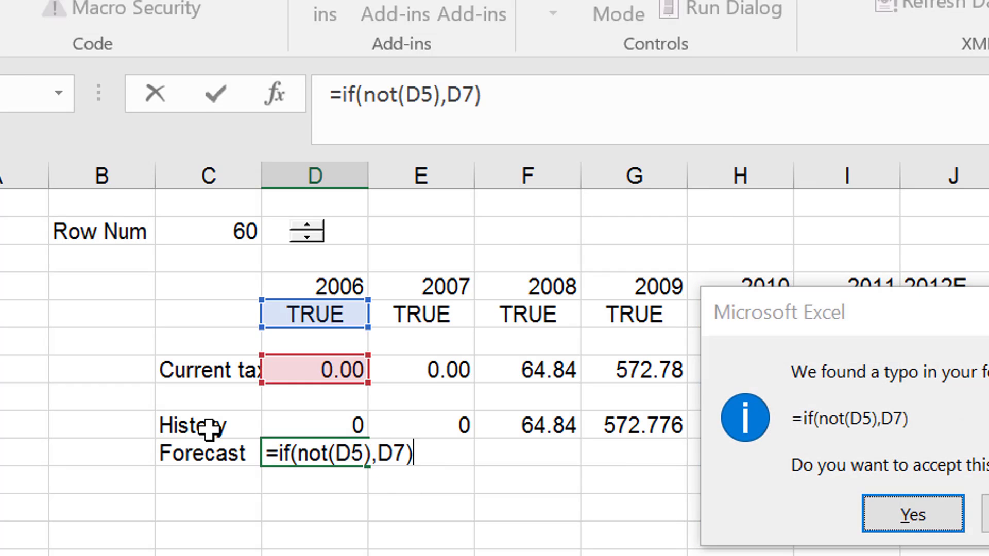
pyautogui.press('Return')
pyautogui.hotkey('ctrl', 'shift', 'r')
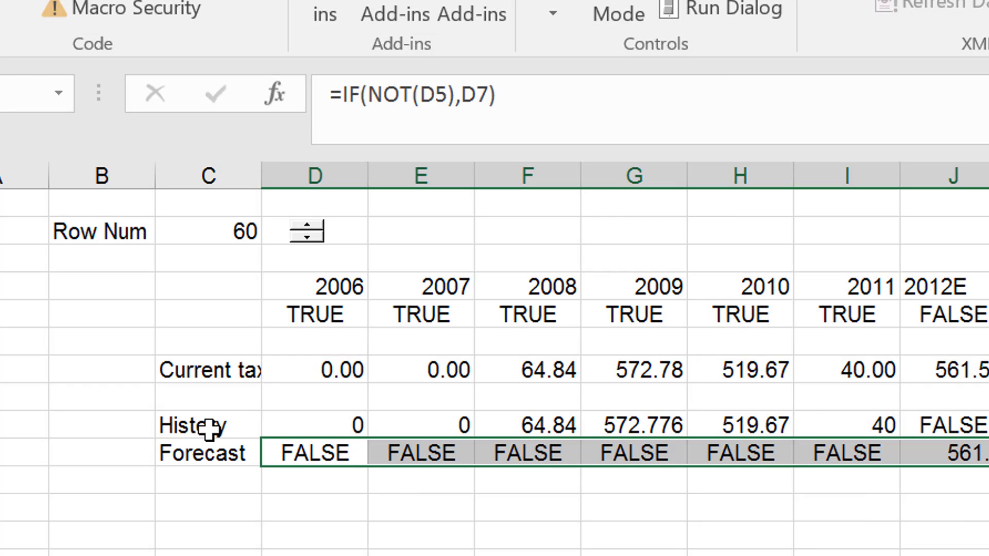
# Insert a blank row directly above the History row.
pyautogui.press('Up')
pyautogui.press('Left')
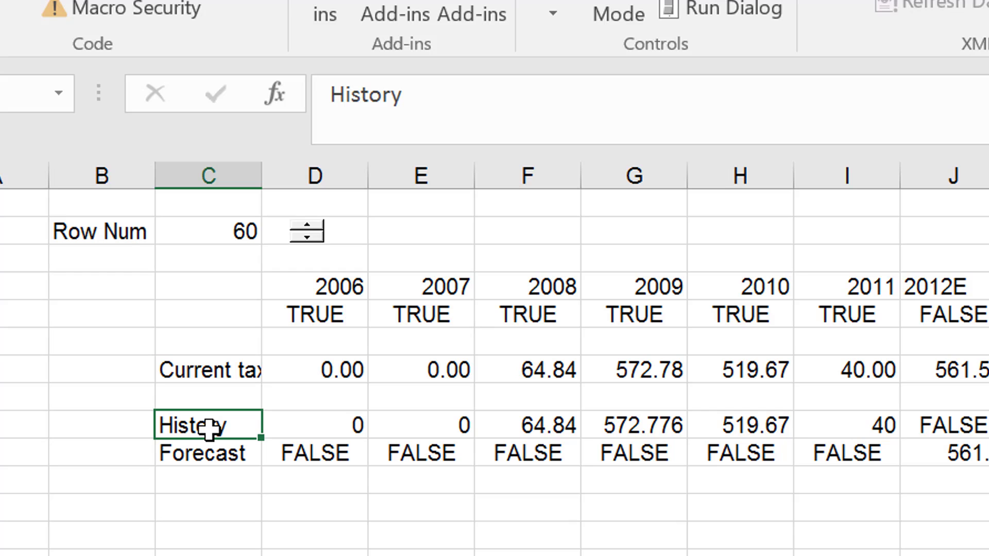
pyautogui.hotkey('shift', 'Down')
pyautogui.press('Up')
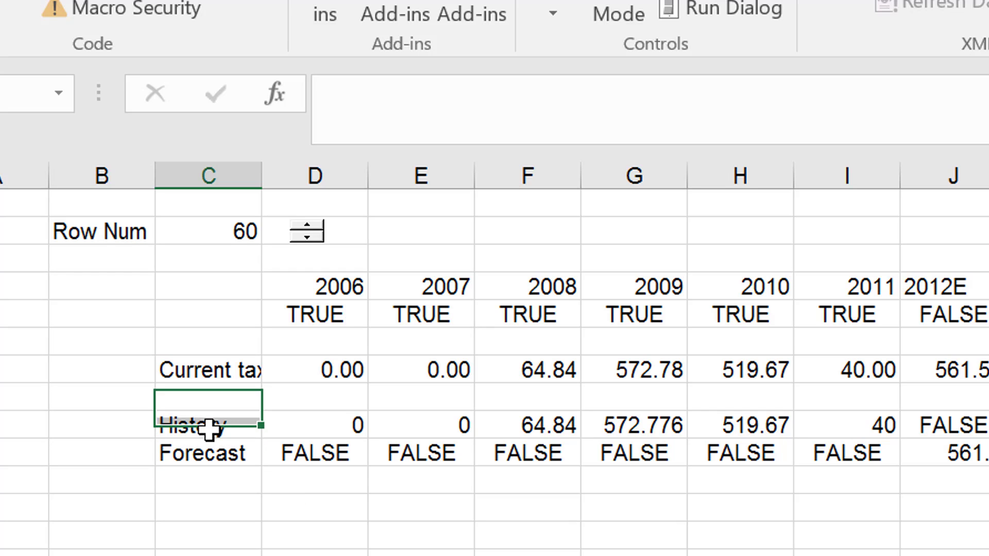
pyautogui.press('Down')
pyautogui.hotkey('shift', 'space')
pyautogui.hotkey('ctrl', 'shift', '+')
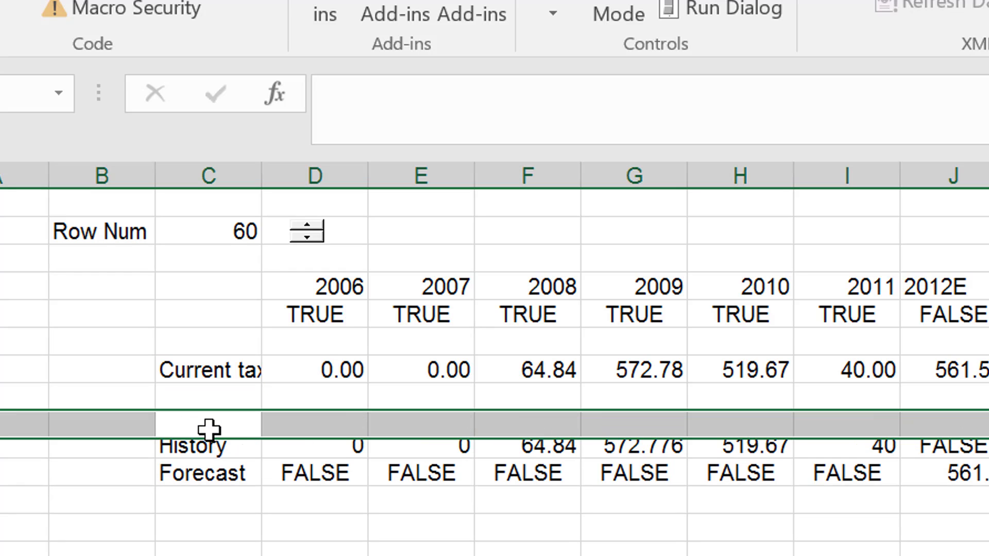
# Enter =D4 in cell D9 of the blank row and fill it across to repeat the year headings.
pyautogui.press('Right')
pyautogui.press('Down')
pyautogui.press('Up')
pyautogui.write('=')
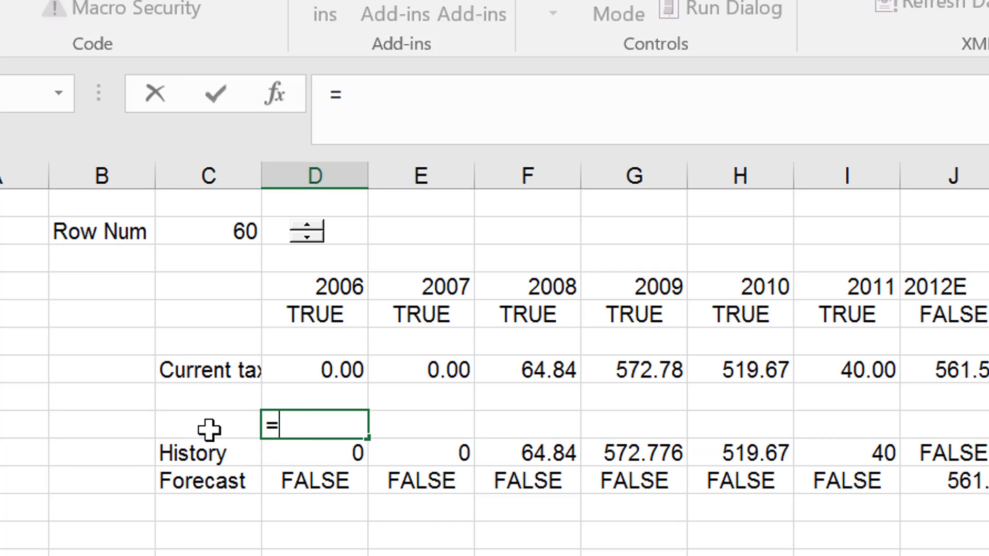
pyautogui.press('Up')
pyautogui.press('Up')
pyautogui.press('Up')
pyautogui.press('Up')
pyautogui.press('Up')
pyautogui.hotkey('ctrl', 'Return')
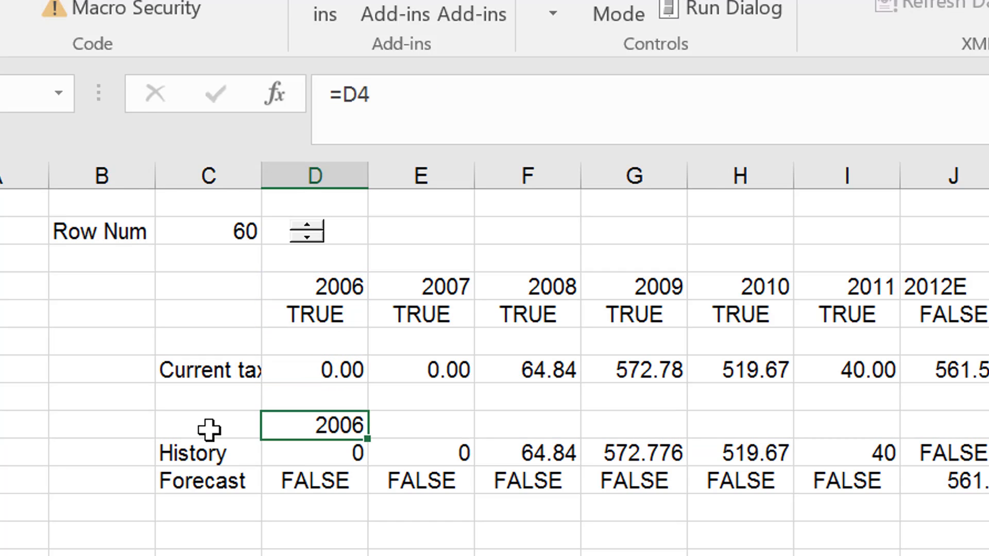
pyautogui.hotkey('ctrl', 'shift', 'r')
# Create a default column chart from the year heading, History and Forecast rows, including their labels in column C.
pyautogui.press('Down')
pyautogui.press('Up')
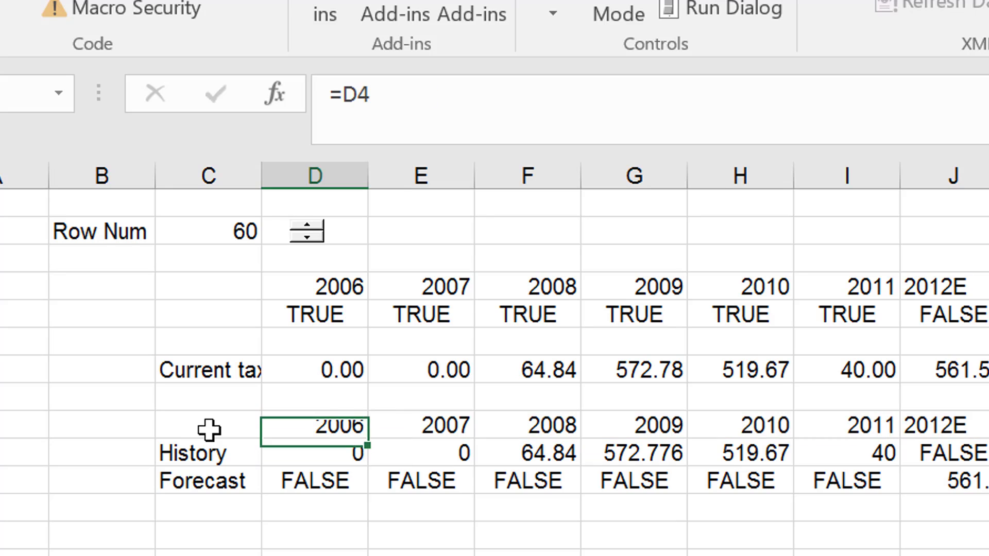
pyautogui.press('Left')
pyautogui.hotkey('shift', 'Down')
pyautogui.hotkey('shift', 'Down')
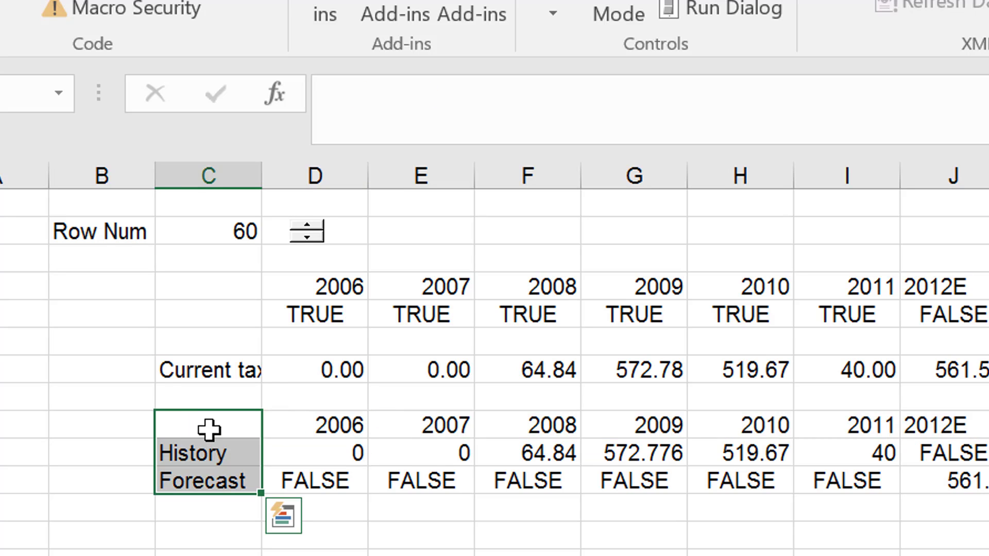
pyautogui.hotkey('shift', 'Right')
pyautogui.hotkey('ctrl', 'shift', 'Right')
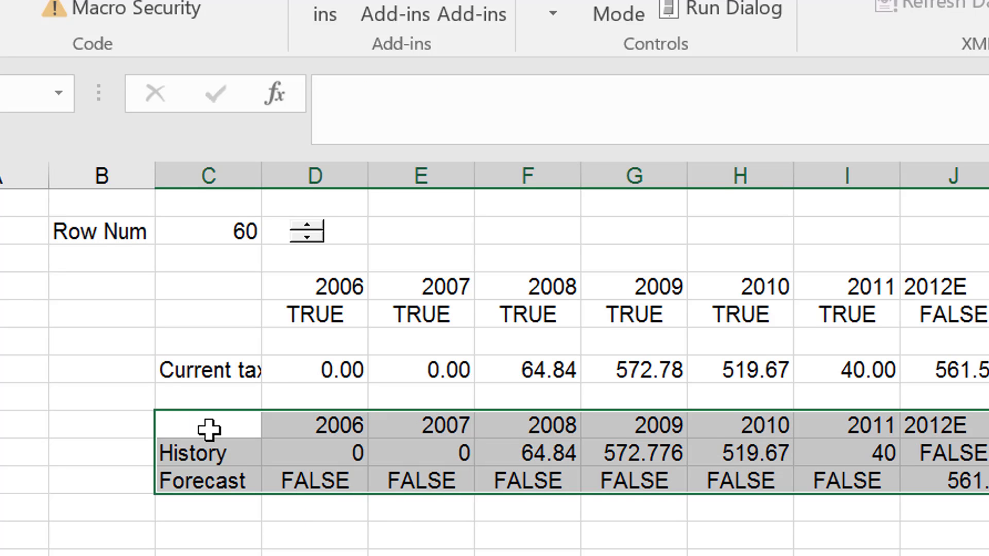
pyautogui.hotkey('alt', 'F1')
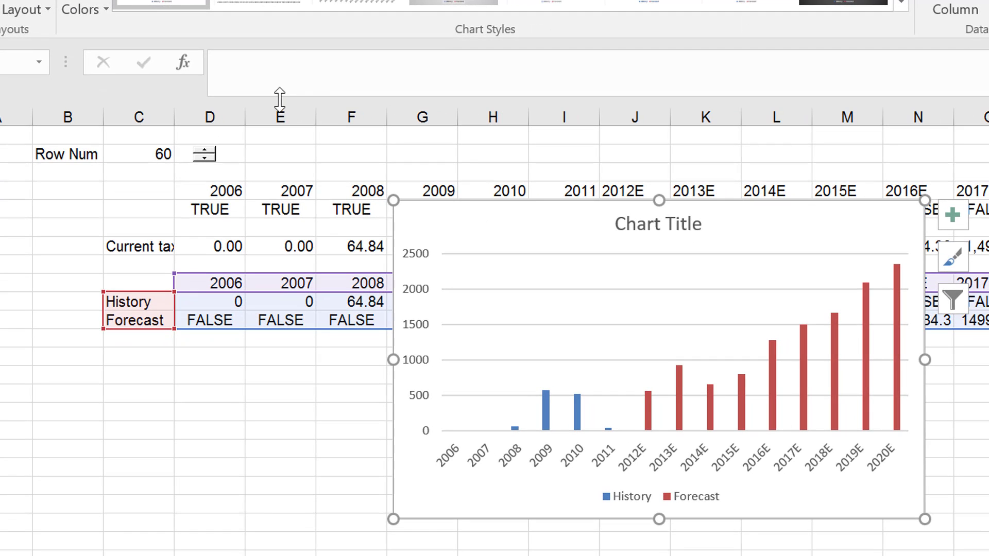
# Link the chart title to the selected item's name in cell Sheet4!$C$7.
pyautogui.click(630, 225)
pyautogui.write('=')
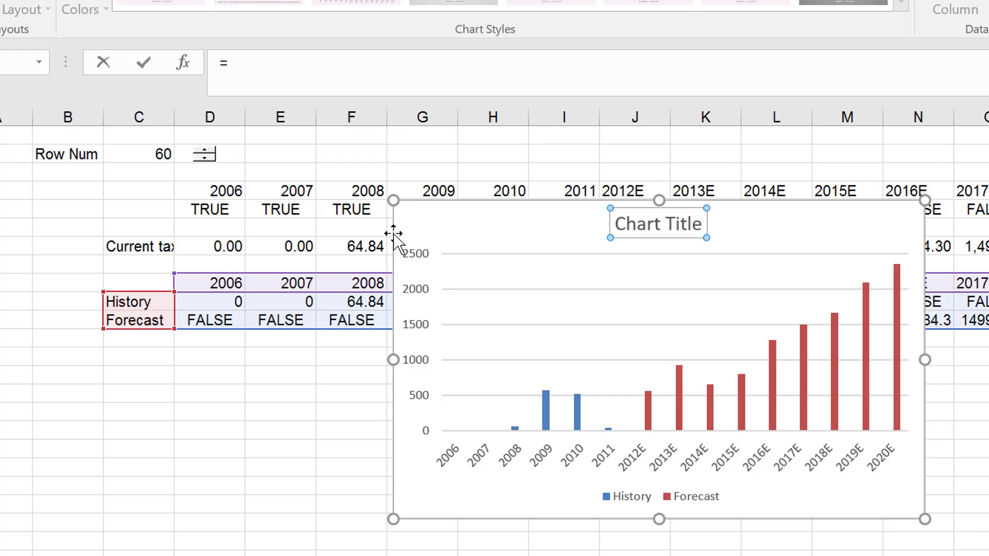
pyautogui.click(126, 245)
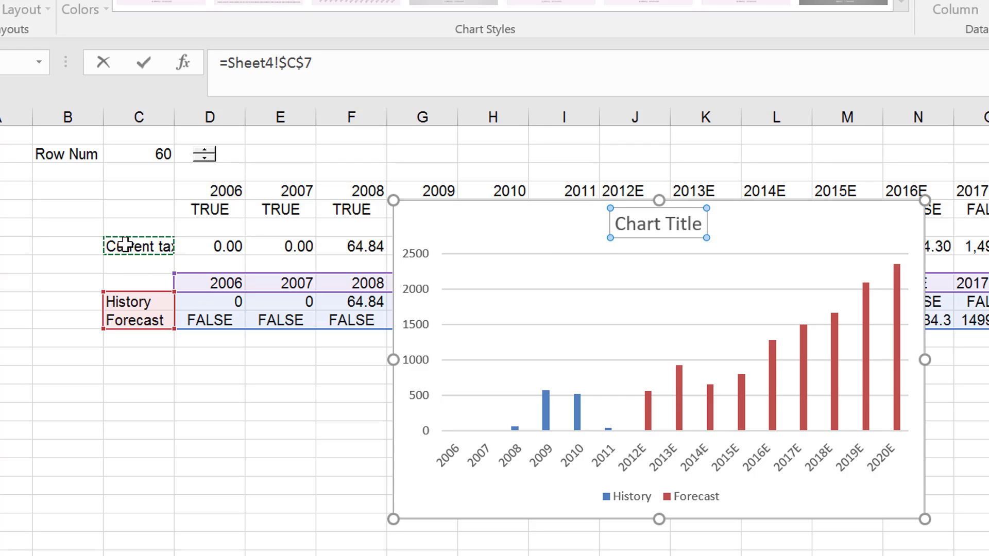
pyautogui.press('Return')
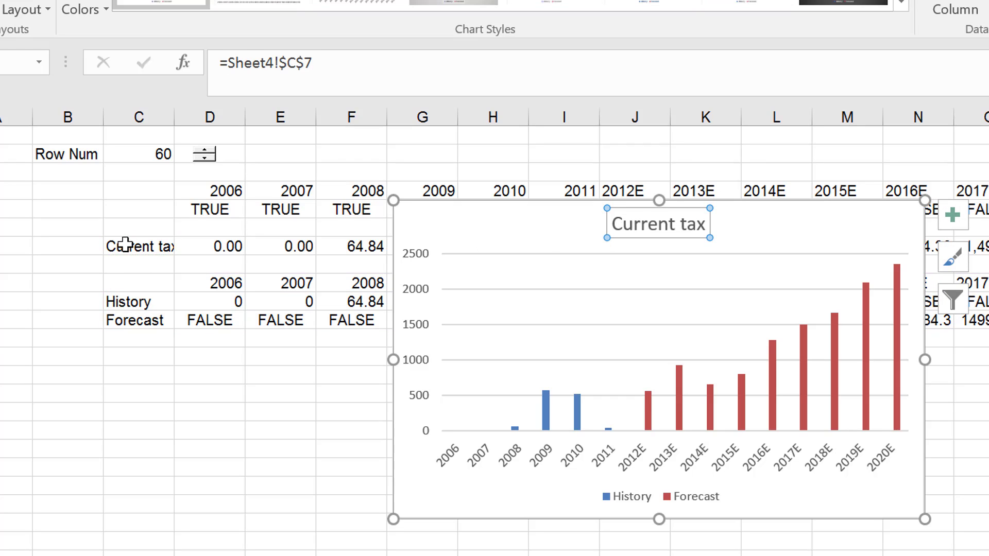
# Lower the row number in C2 to 47 with the spinner to test the chart and its linked title.
pyautogui.click(238, 430)
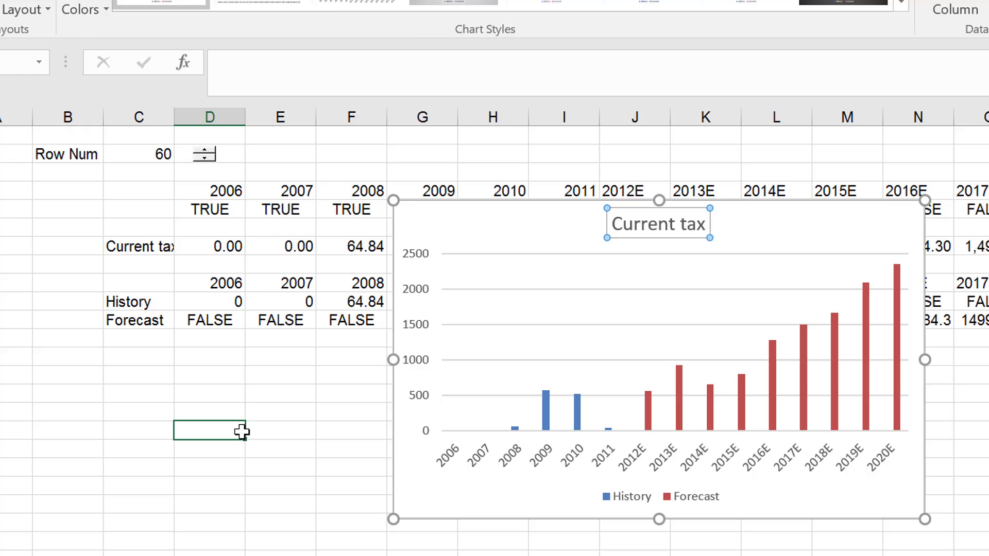
pyautogui.click(205, 158)
pyautogui.click(204, 158)
pyautogui.click(204, 158)
pyautogui.click(204, 158)
pyautogui.click(205, 158)
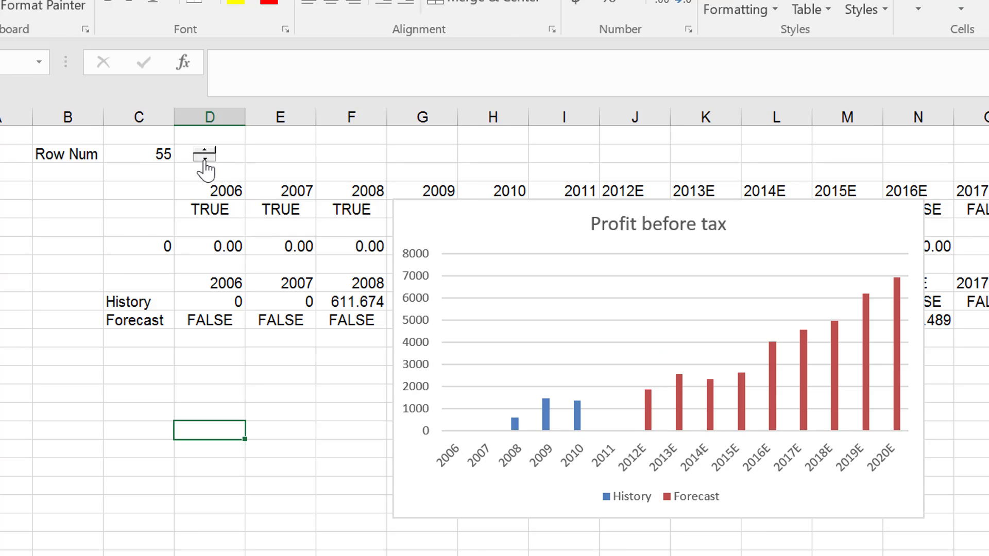
pyautogui.click(205, 158)
pyautogui.click(204, 159)
pyautogui.click(205, 158)
pyautogui.click(204, 158)
pyautogui.click(205, 158)
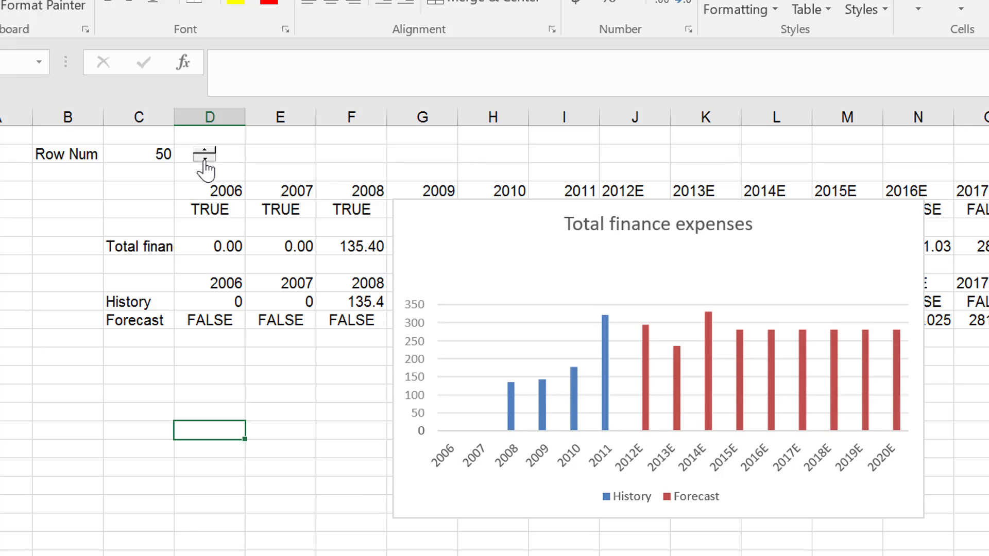
pyautogui.click(205, 158)
pyautogui.click(204, 158)
pyautogui.click(205, 158)
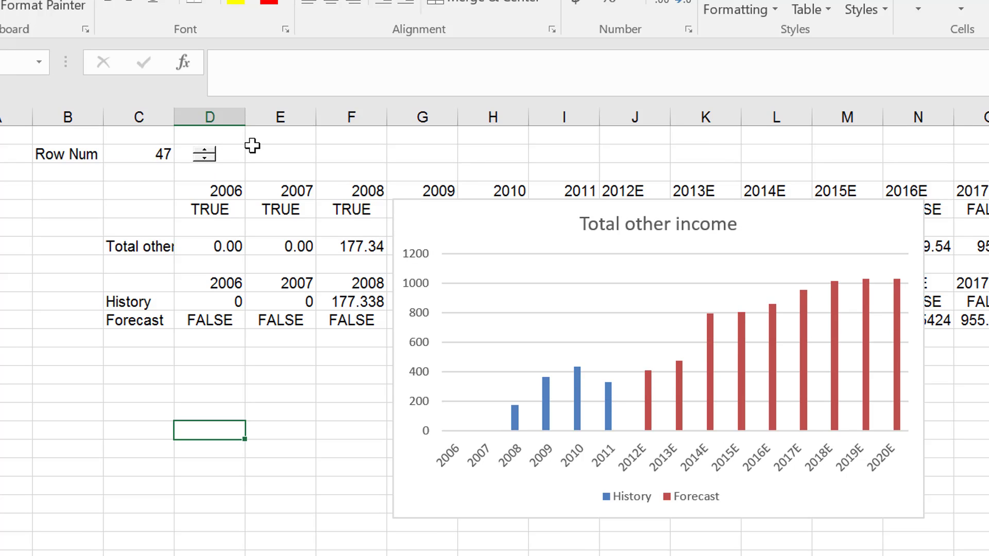
# Insert a combo box form control beside the spinner, covering about cells E2:F2.
pyautogui.click(280, 153)
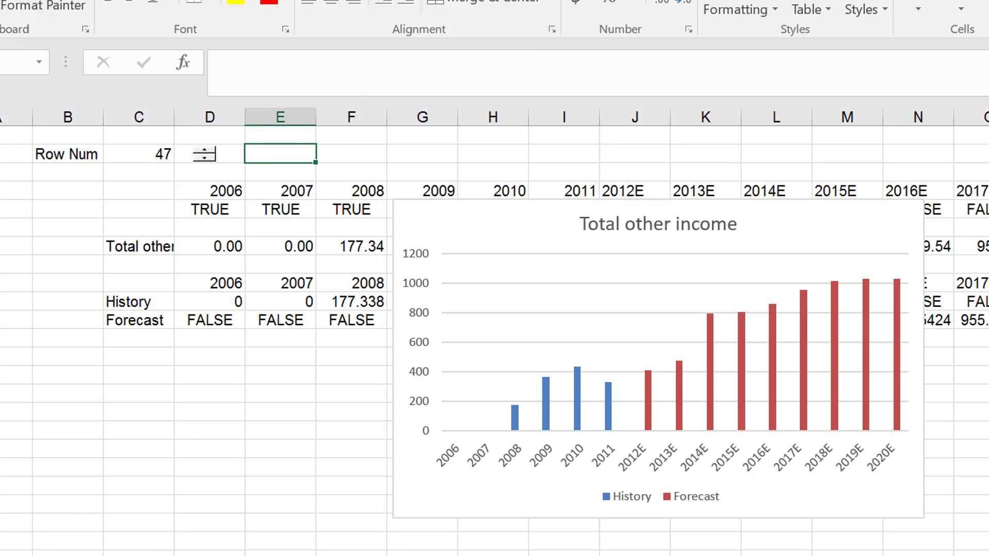
pyautogui.click(574, 1)
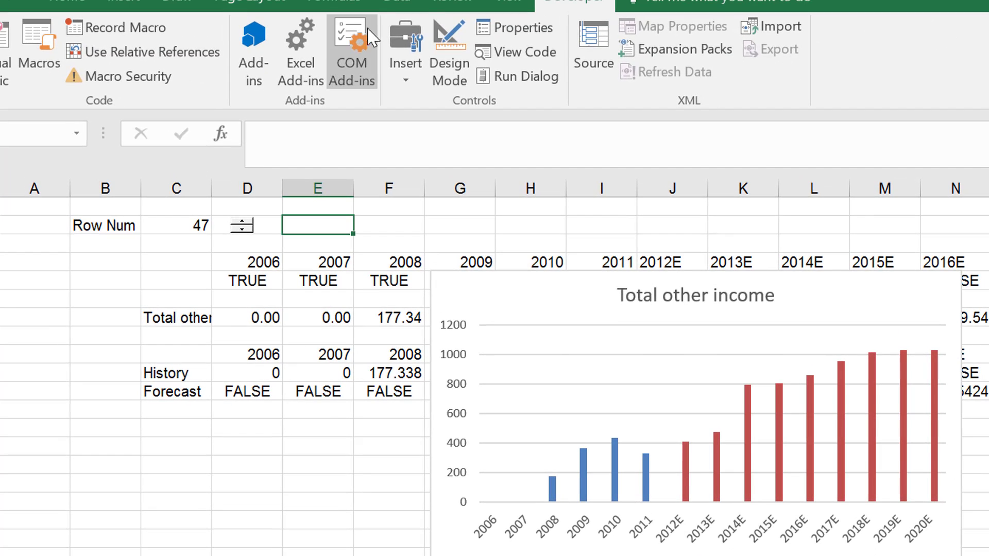
pyautogui.click(405, 50)
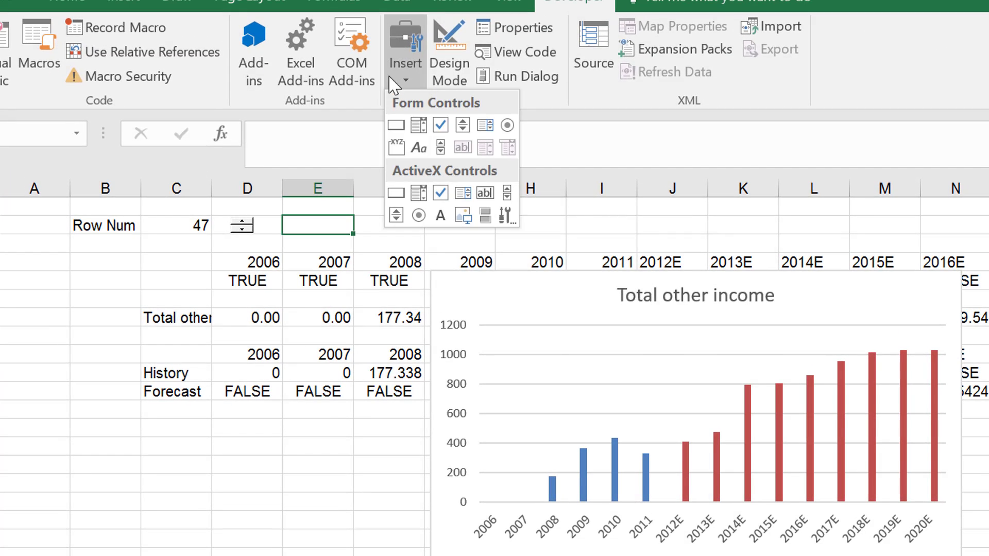
pyautogui.click(410, 137)
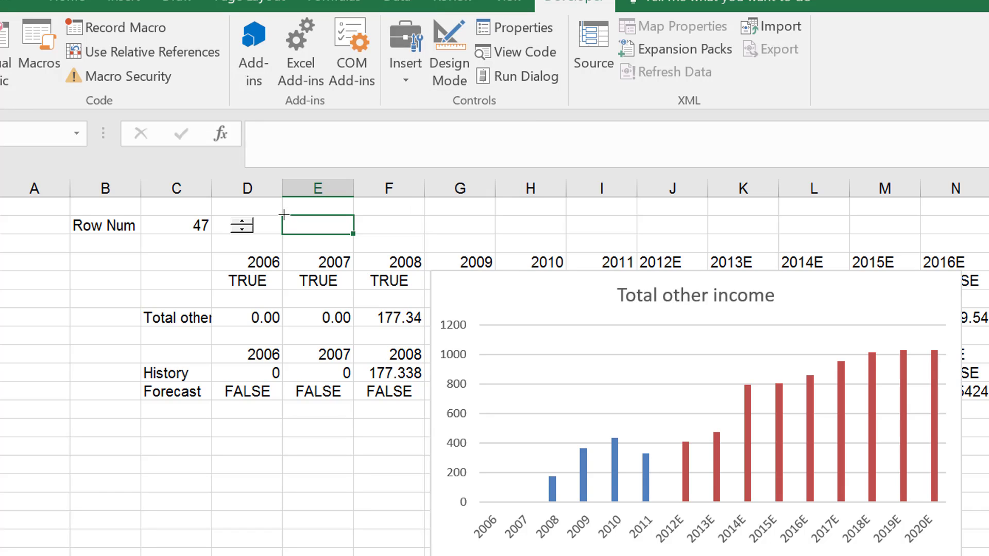
pyautogui.moveTo(283, 214)
pyautogui.mouseDown()
pyautogui.moveTo(399, 216)
pyautogui.moveTo(430, 239)
pyautogui.mouseUp()
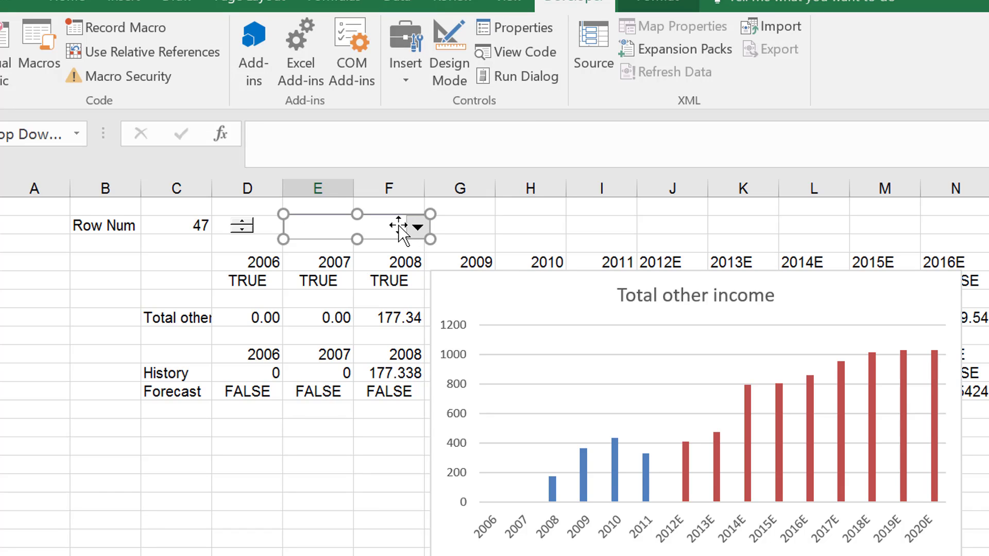
# Set the combo box's input range to the whole label column 'cons finstats'!$A:$A.
pyautogui.rightClick(397, 226)
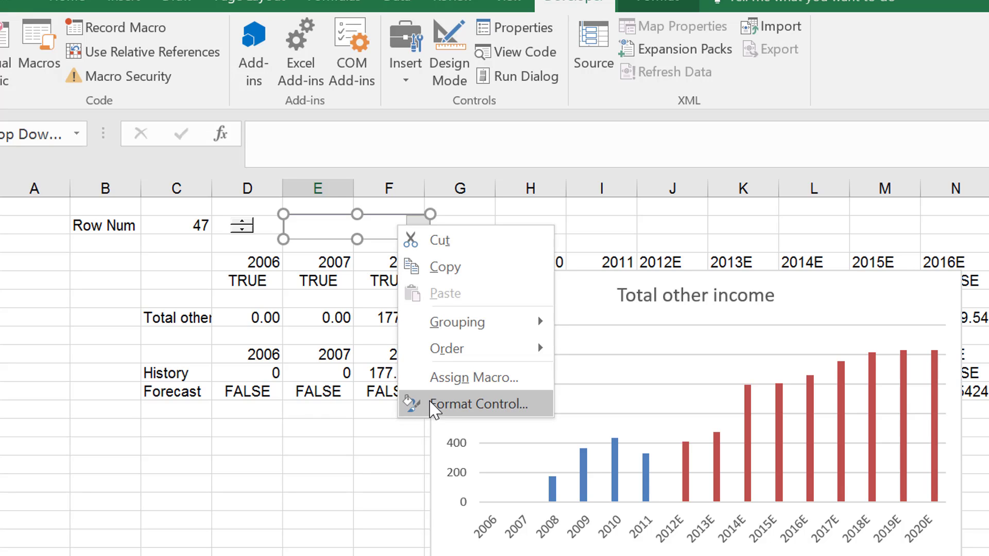
pyautogui.click(434, 405)
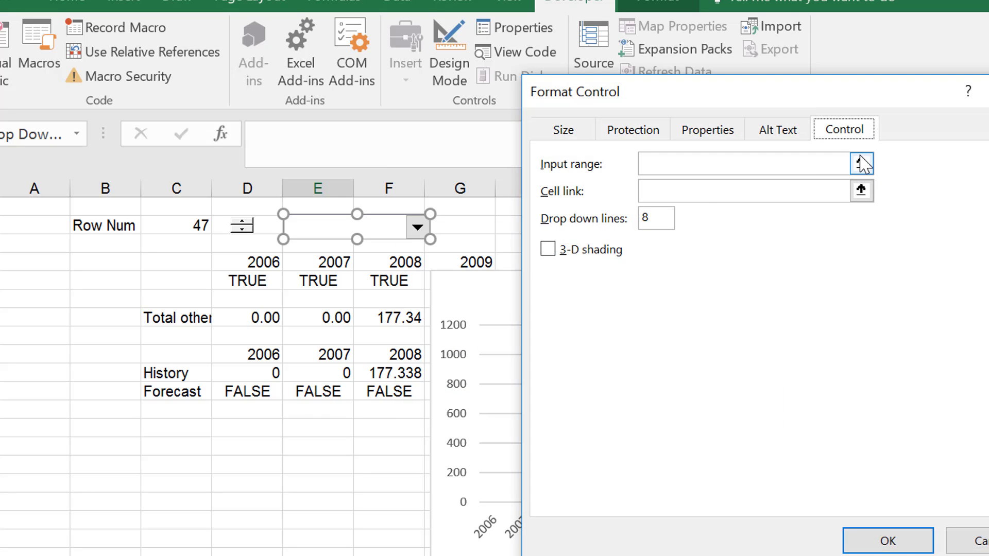
pyautogui.click(860, 163)
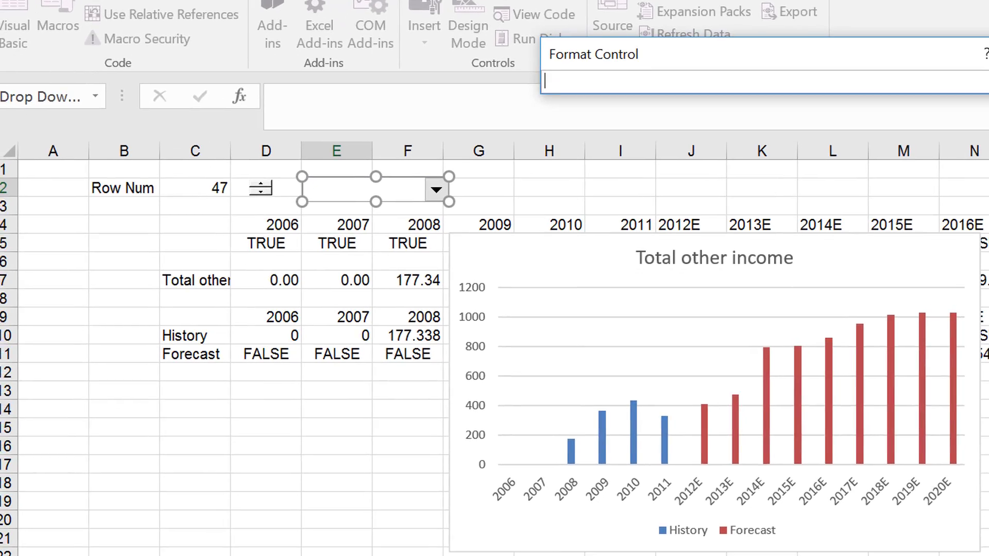
pyautogui.click(31, 554)
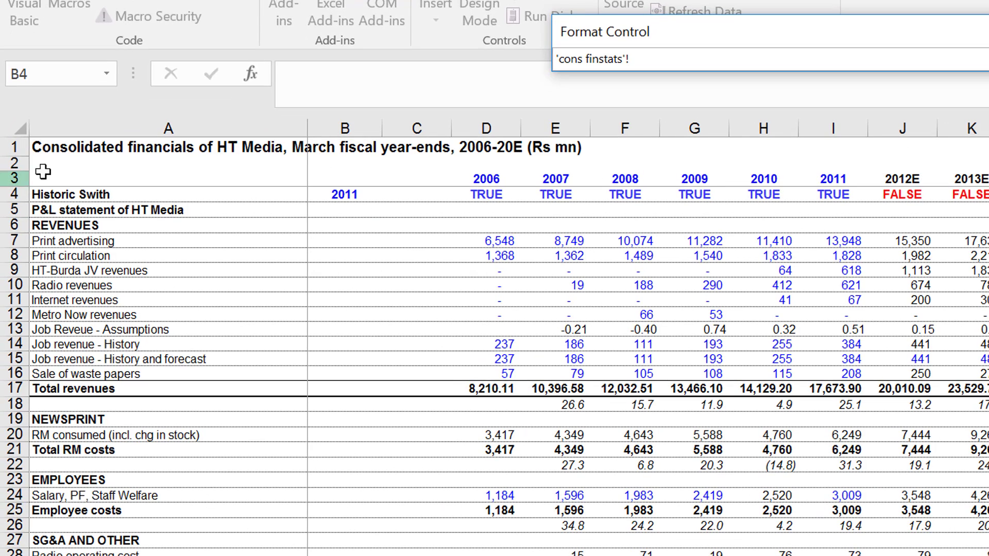
pyautogui.click(105, 133)
pyautogui.press('Return')
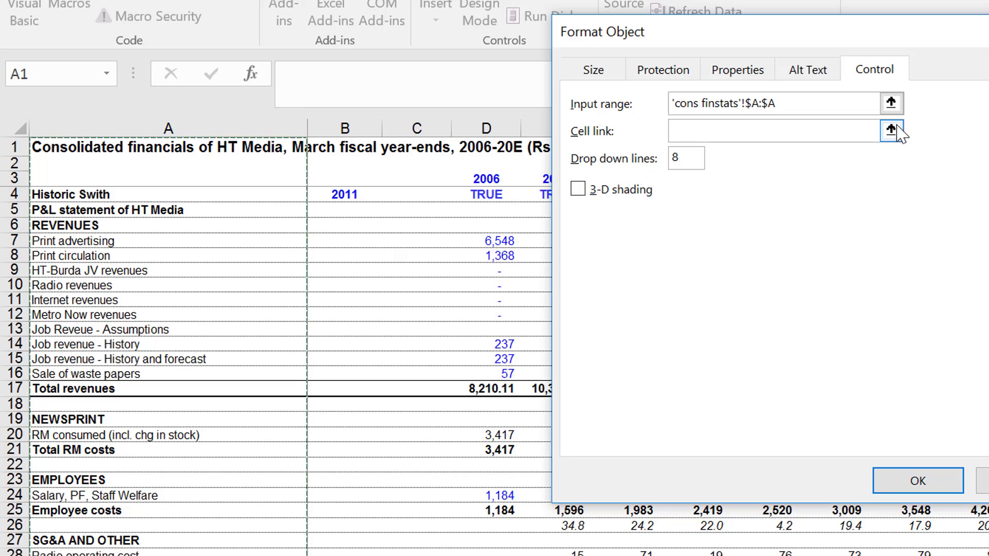
# Link the combo box to the row number cell Sheet4!$C$2, apply the settings and deselect the control.
pyautogui.click(890, 131)
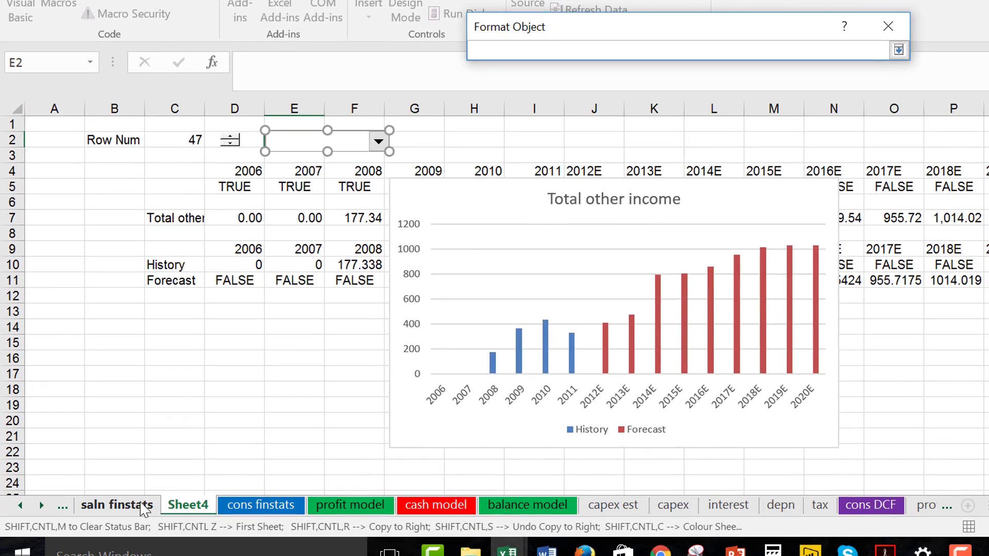
pyautogui.click(145, 505)
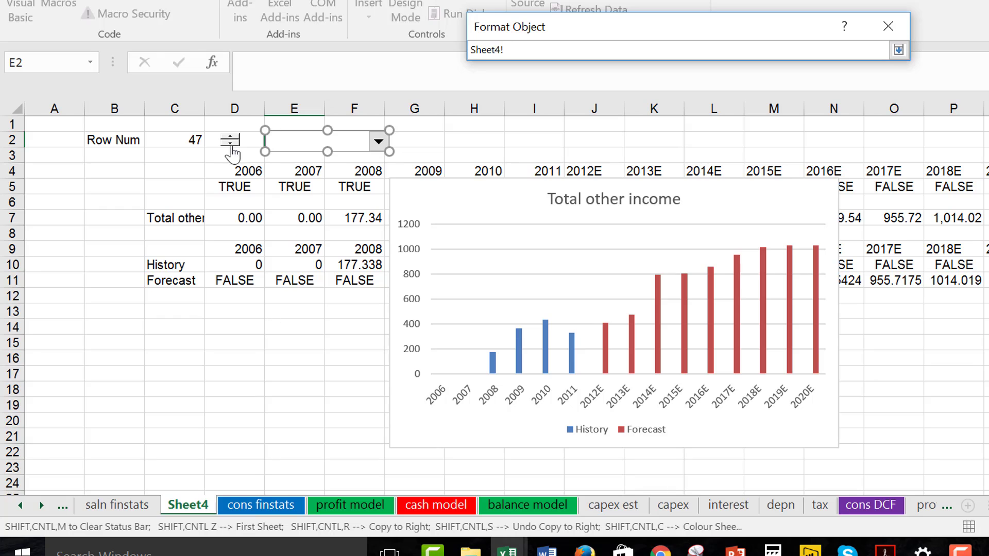
pyautogui.click(184, 145)
pyautogui.press('Return')
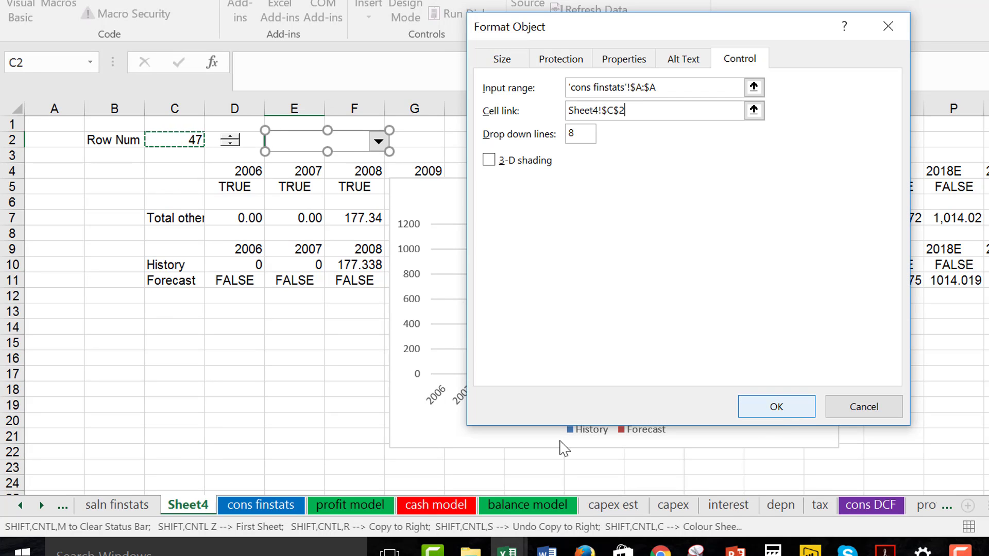
pyautogui.press('Return')
pyautogui.click(285, 430)
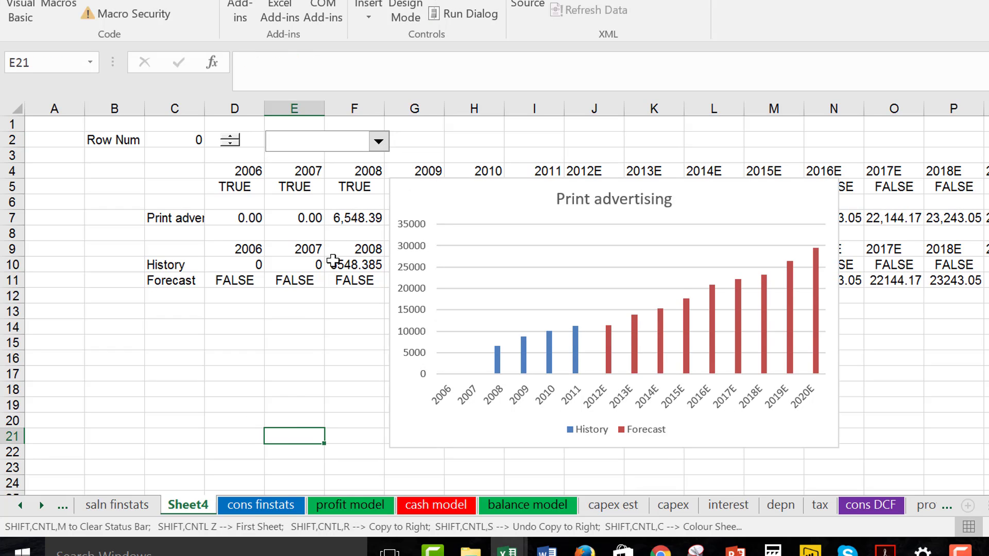
# Browse the line items offered in the combo box and close it without choosing one.
pyautogui.click(379, 141)
pyautogui.press('Down')
pyautogui.press('Down')
pyautogui.press('Down')
pyautogui.press('Down')
pyautogui.press('Down')
pyautogui.press('Down')
pyautogui.press('Down')
pyautogui.press('Down')
pyautogui.press('Down')
pyautogui.press('Down')
pyautogui.press('Down')
pyautogui.press('Down')
pyautogui.press('Down')
pyautogui.press('Down')
pyautogui.press('Down')
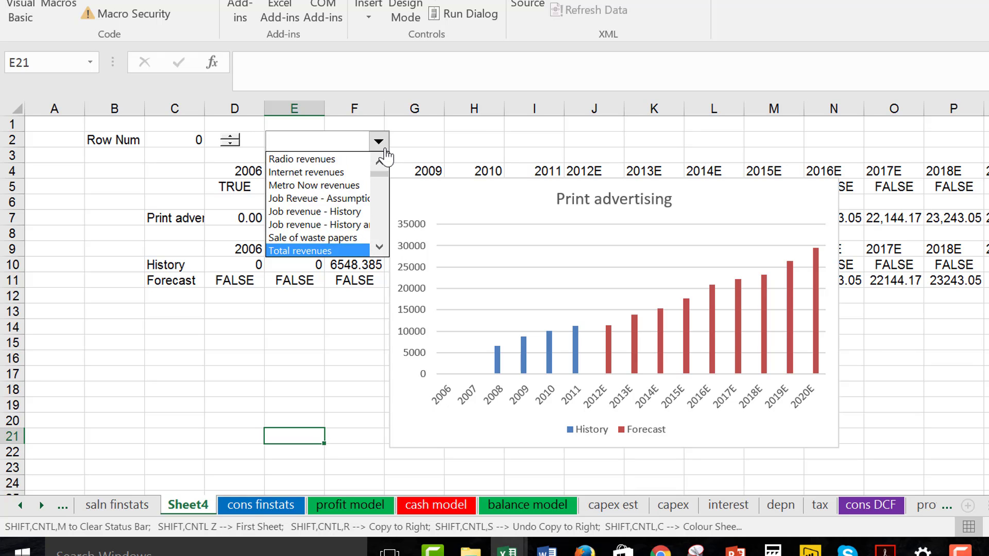
pyautogui.press('Down')
pyautogui.press('Down')
pyautogui.press('Down')
pyautogui.press('Down')
pyautogui.press('Down')
pyautogui.press('Down')
pyautogui.press('Down')
pyautogui.press('Down')
pyautogui.press('Down')
pyautogui.press('Down')
pyautogui.press('Down')
pyautogui.press('Down')
pyautogui.press('Down')
pyautogui.press('Down')
pyautogui.press('Down')
pyautogui.press('Down')
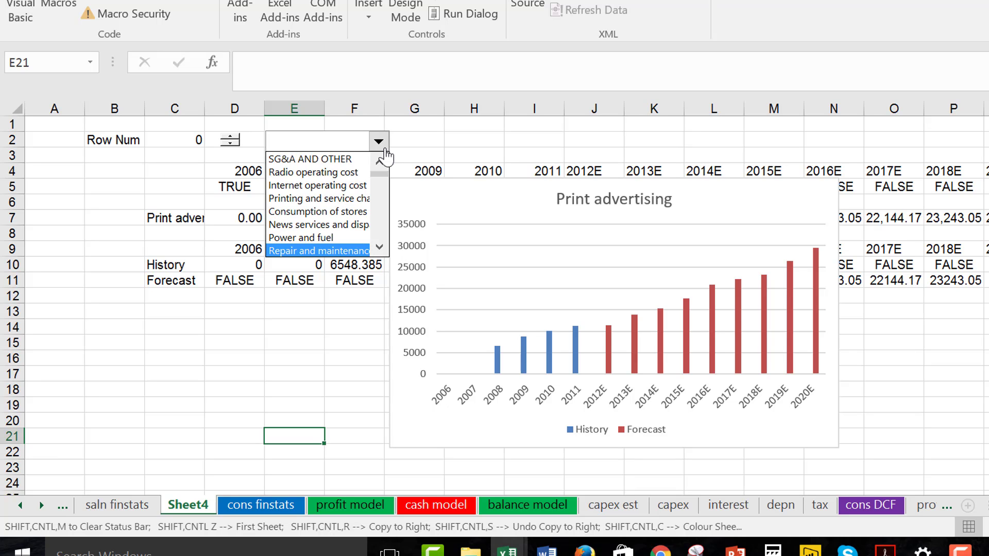
pyautogui.press('Down')
pyautogui.press('Down')
pyautogui.press('Down')
pyautogui.press('Down')
pyautogui.press('Down')
pyautogui.press('Down')
pyautogui.press('Down')
pyautogui.press('Down')
pyautogui.press('Down')
pyautogui.press('Down')
pyautogui.press('Down')
pyautogui.press('Down')
pyautogui.press('Down')
pyautogui.press('Down')
pyautogui.press('Up')
pyautogui.press('Up')
pyautogui.press('Up')
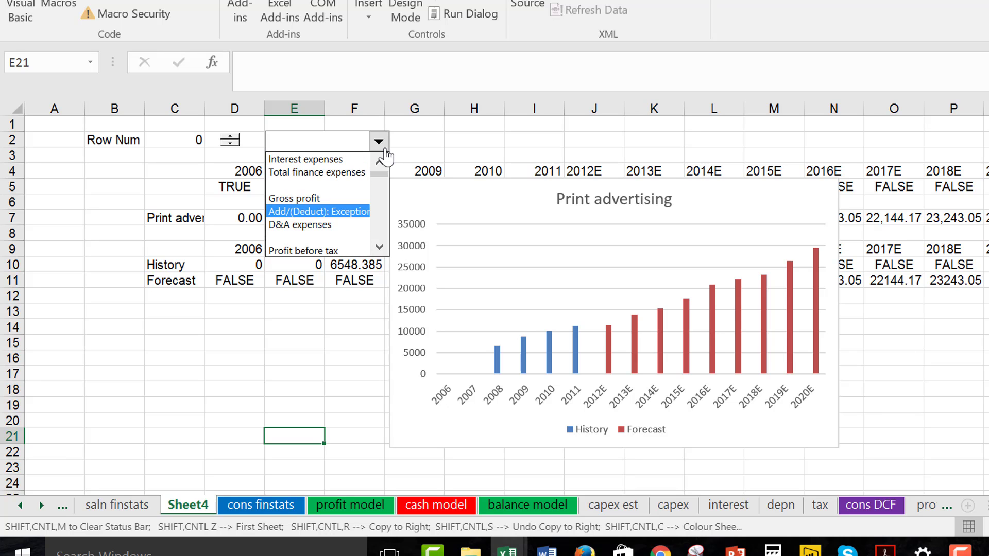
pyautogui.press('Down')
pyautogui.press('Escape')
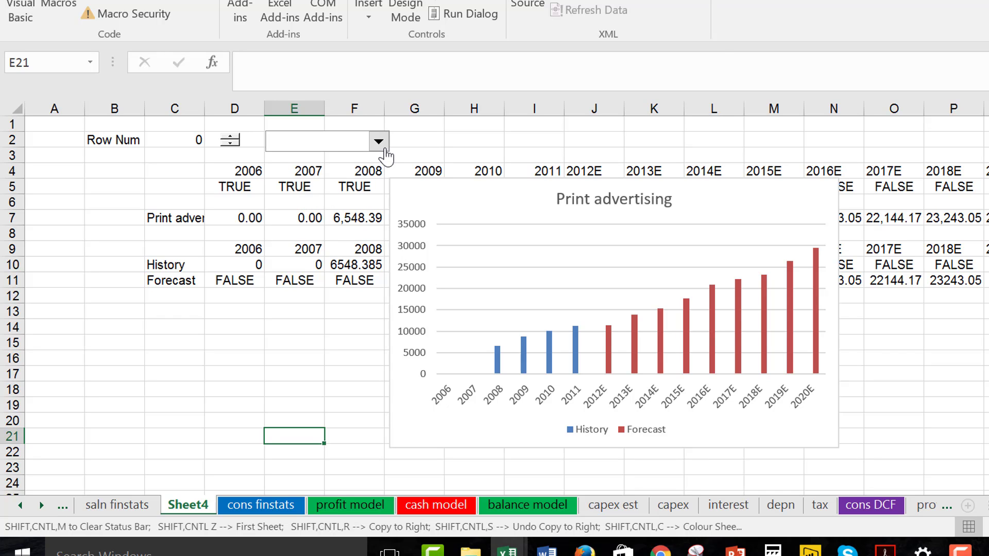
pyautogui.press('Down')
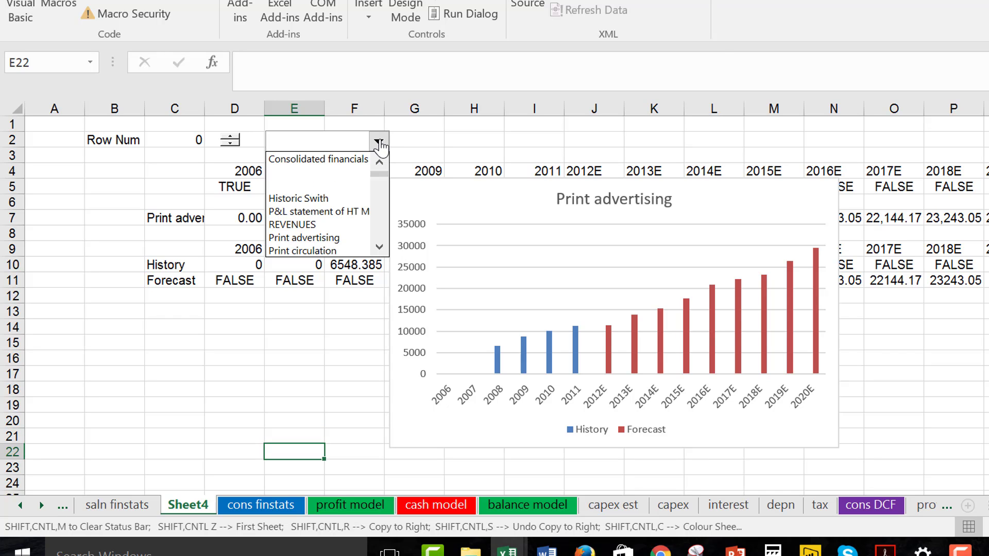
# Test the combo box by choosing Print advertising, followed by Radio revenues.
pyautogui.click(378, 142)
pyautogui.click(339, 238)
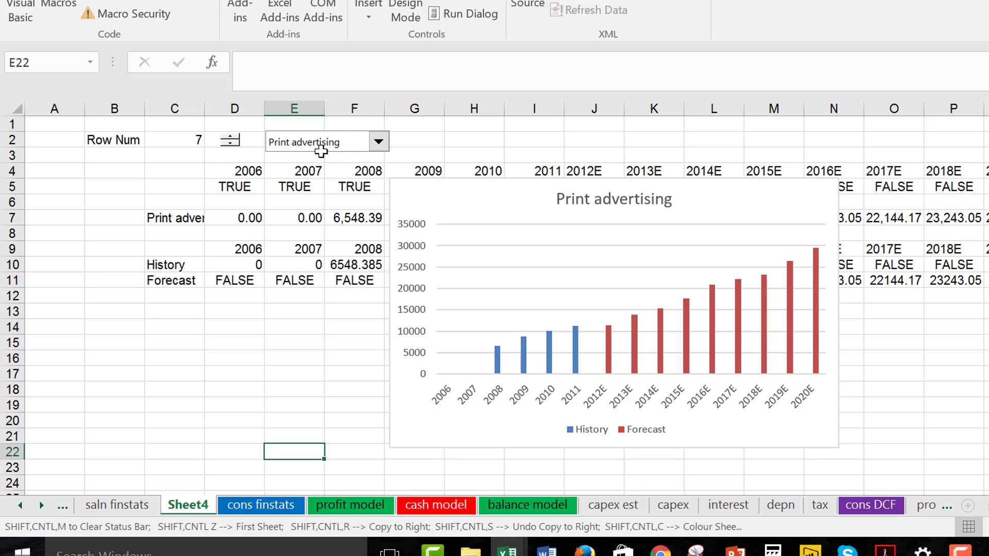
pyautogui.click(380, 143)
pyautogui.press('Down')
pyautogui.press('Down')
pyautogui.press('Down')
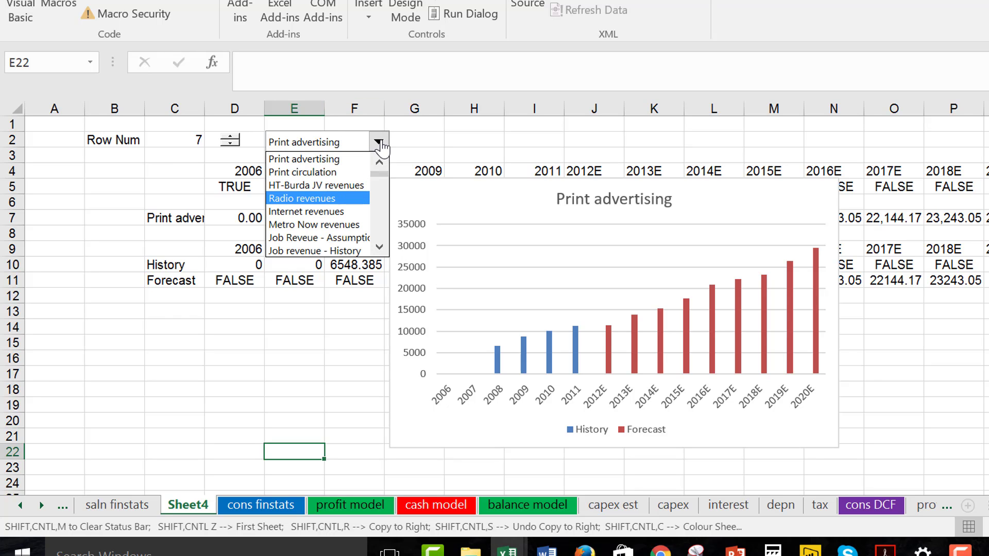
pyautogui.press('Return')
# Choose Job revenue - History and forecast in the combo box to graph that row.
pyautogui.click(379, 143)
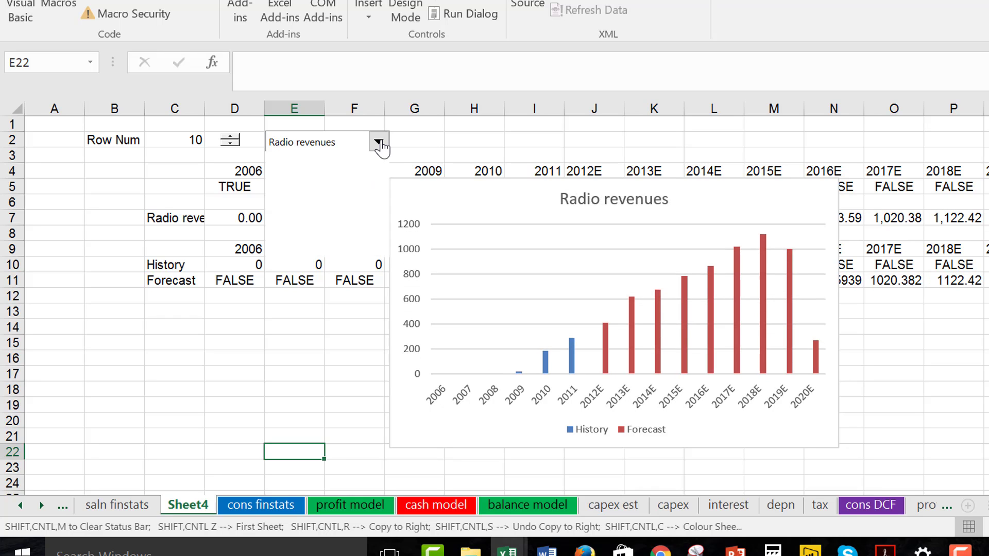
pyautogui.press('Down')
pyautogui.press('Down')
pyautogui.press('Down')
pyautogui.press('Down')
pyautogui.press('Down')
pyautogui.press('Return')
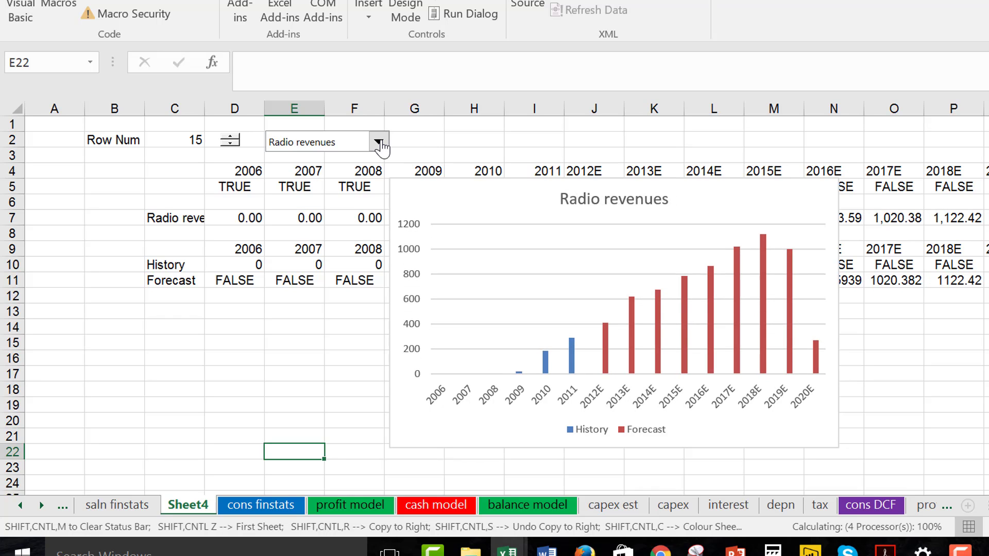
# Choose the blank entry directly below Total revenues in the combo box to graph row 18.
pyautogui.click(380, 144)
pyautogui.press('Down')
pyautogui.press('Down')
pyautogui.press('Down')
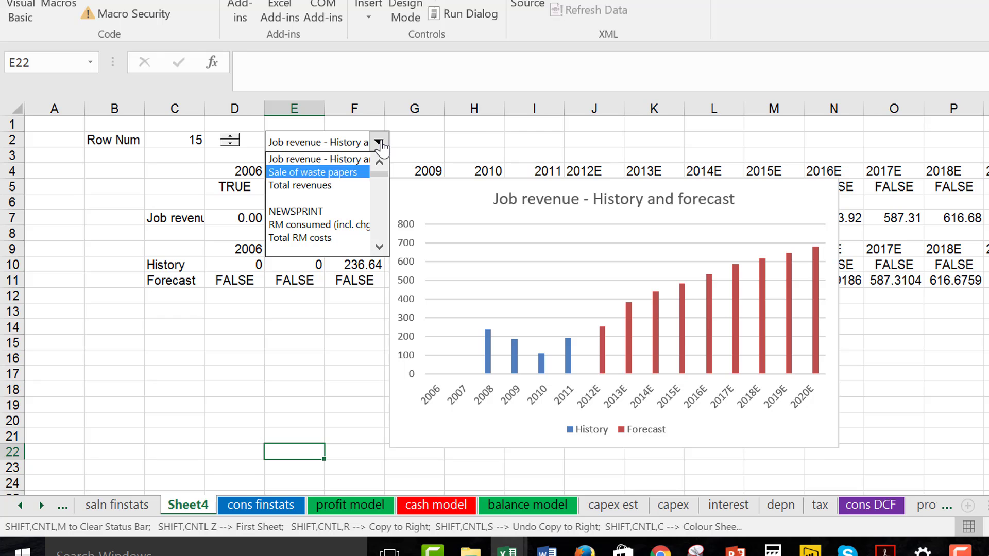
pyautogui.press('Return')
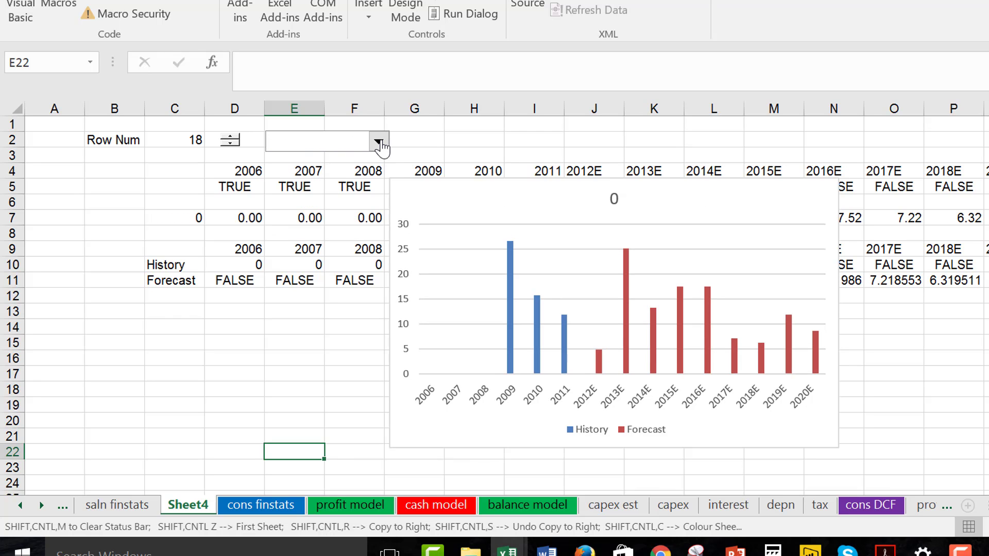
# Choose the EMPLOYEES heading in the combo box to test the chart with row 23.
pyautogui.click(379, 143)
pyautogui.press('Down')
pyautogui.press('Down')
pyautogui.press('Down')
pyautogui.press('Down')
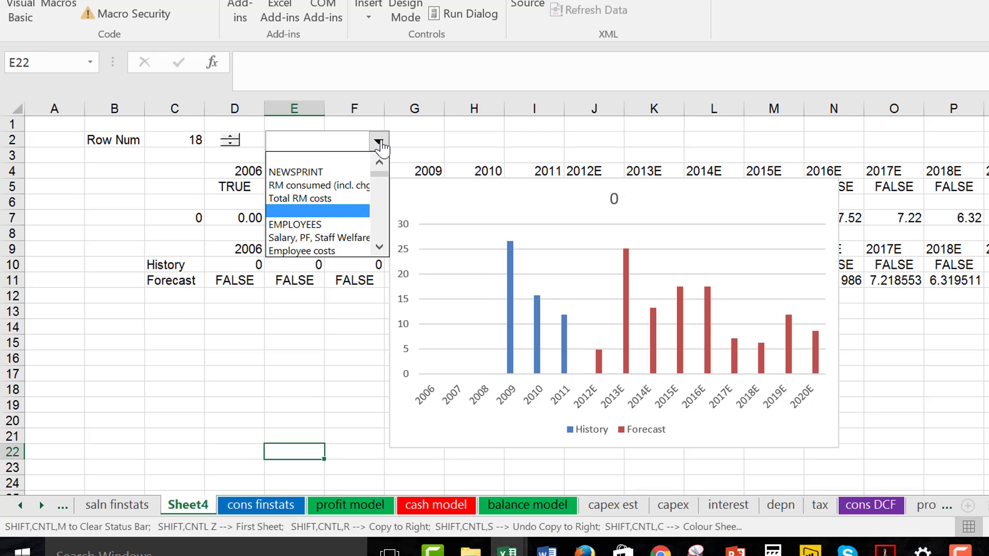
pyautogui.press('Down')
pyautogui.press('Return')
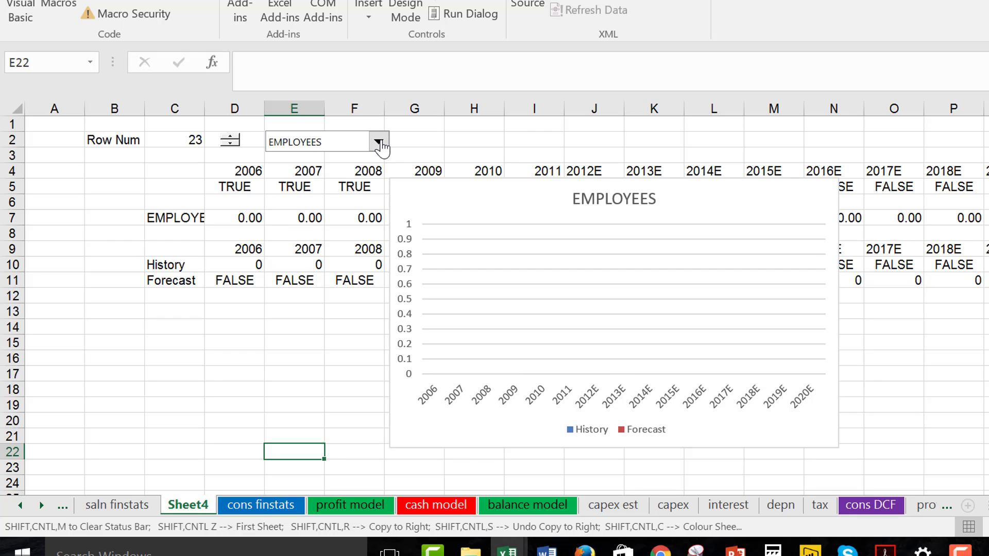
# Choose Internet operating cost in the combo box to graph its history and forecast.
pyautogui.click(379, 143)
pyautogui.press('Down')
pyautogui.press('Down')
pyautogui.press('Down')
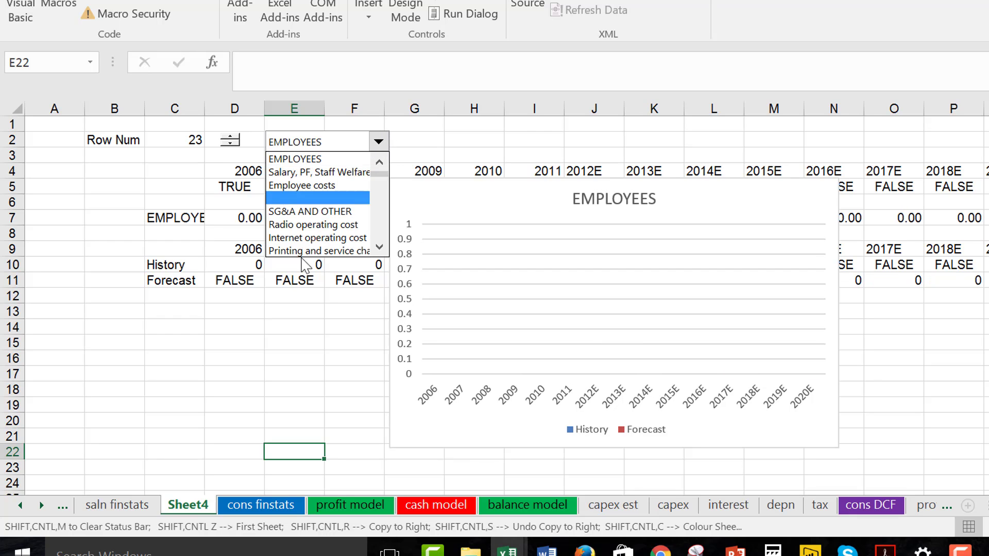
pyautogui.click(316, 238)
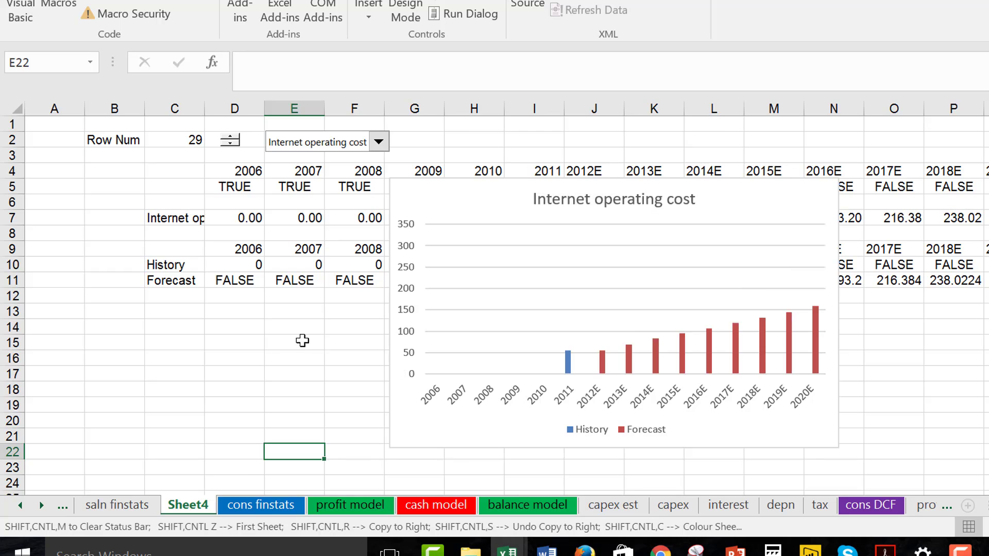
pyautogui.click(320, 326)
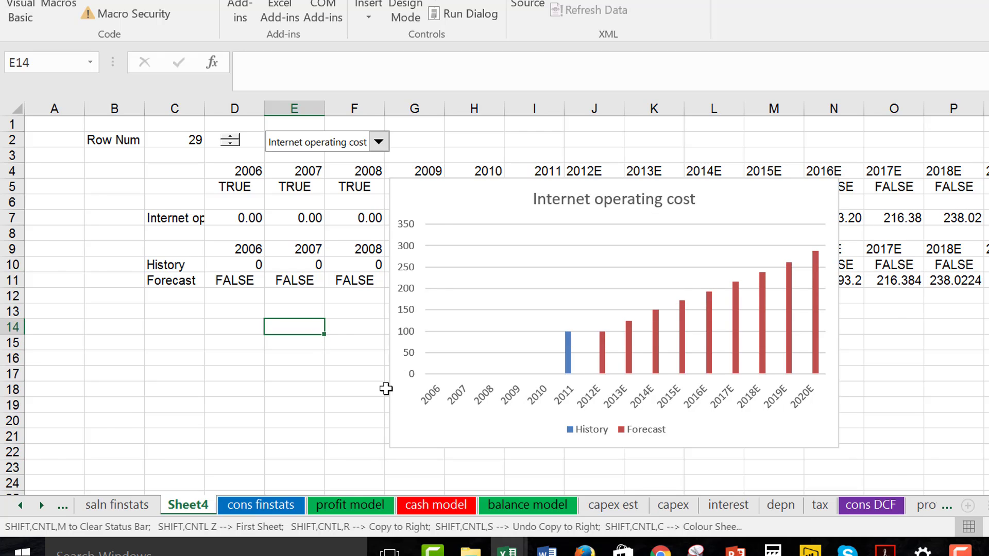
# Go through the following sheets of the workbook to the balance model sheet.
pyautogui.hotkey('ctrl', 'pagedown')
pyautogui.hotkey('ctrl', 'pagedown')
pyautogui.hotkey('ctrl', 'pagedown')
pyautogui.hotkey('ctrl', 'pagedown')
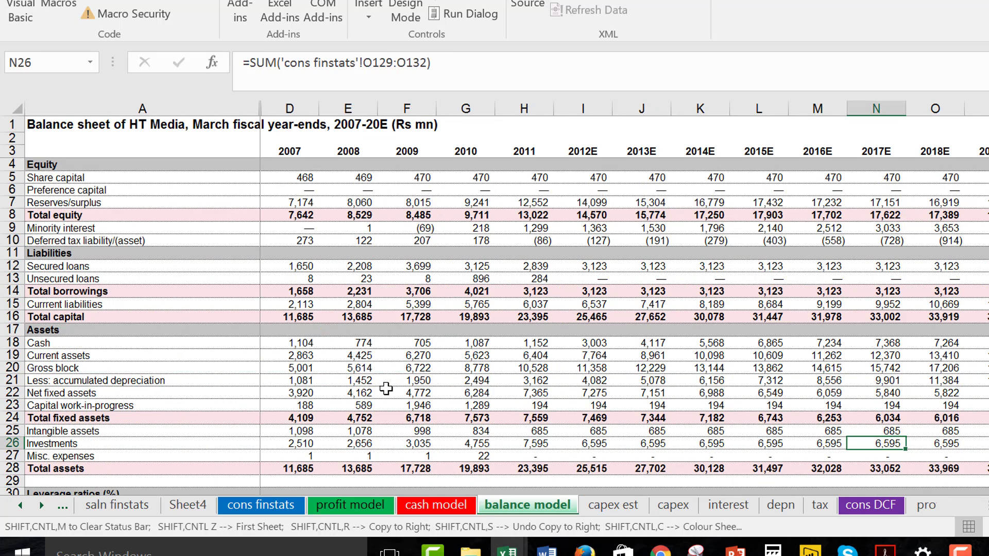
# Look over the balance model sheet from the Misc. expenses row down to the leverage ratios.
pyautogui.press('Down')
pyautogui.press('Left')
pyautogui.press('Left')
pyautogui.press('Left')
pyautogui.press('Left')
pyautogui.press('Left')
pyautogui.press('Left')
pyautogui.press('Left')
pyautogui.press('Left')
pyautogui.press('Left')
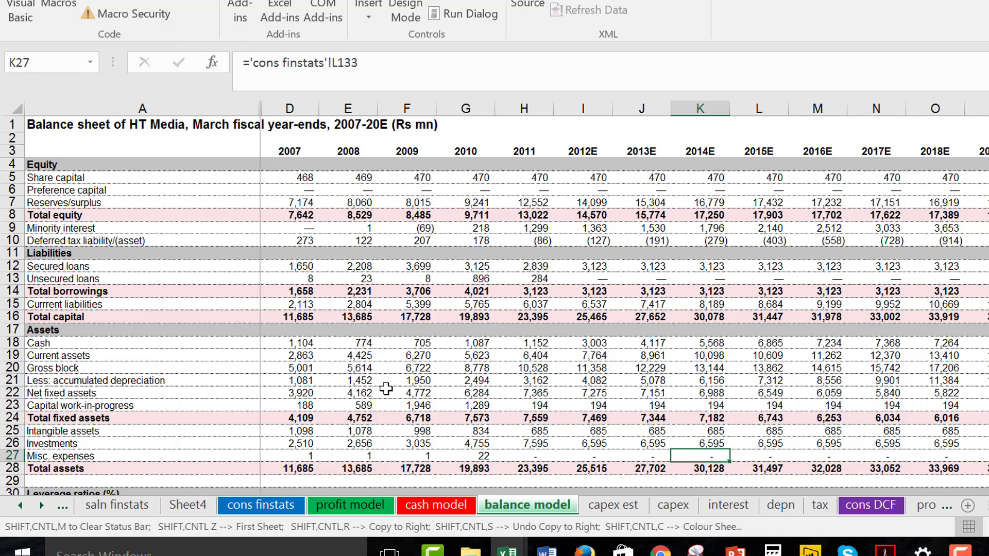
pyautogui.press('Home')
pyautogui.press('pagedown')
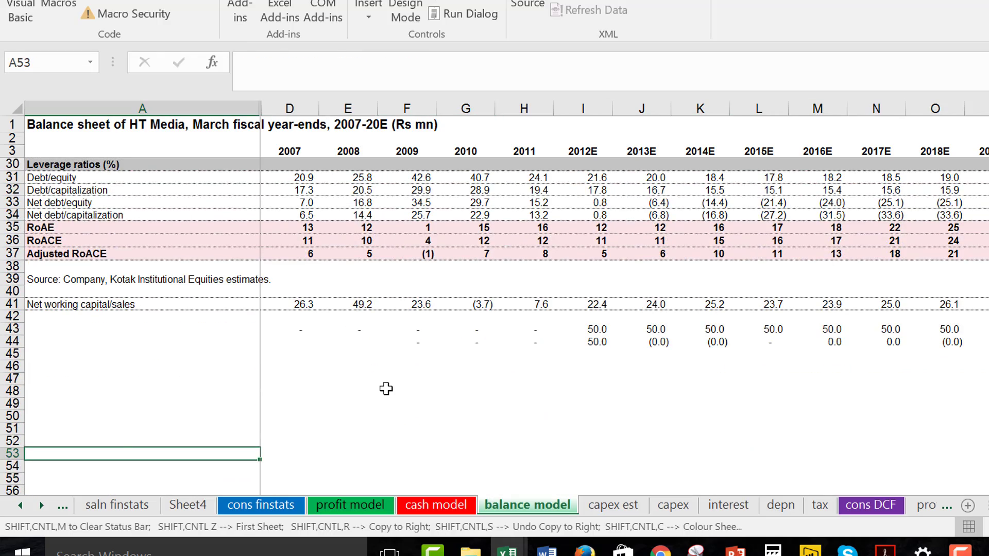
pyautogui.press('pageup')
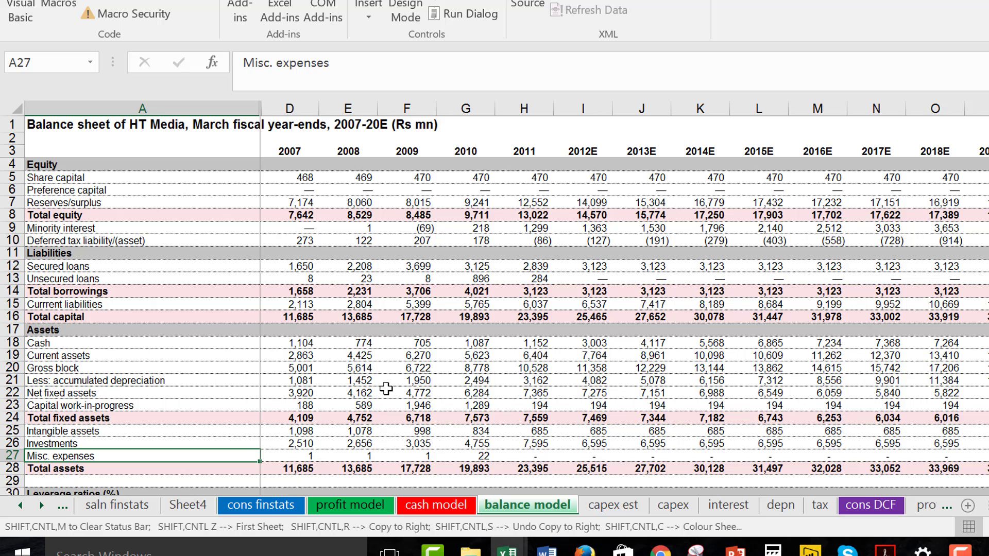
# Insert three blank rows directly below Total assets, at row 29 of the balance model sheet.
pyautogui.press('pagedown')
pyautogui.press('Up')
pyautogui.press('Up')
pyautogui.press('Up')
pyautogui.press('Up')
pyautogui.press('Up')
pyautogui.press('Up')
pyautogui.press('Up')
pyautogui.press('Up')
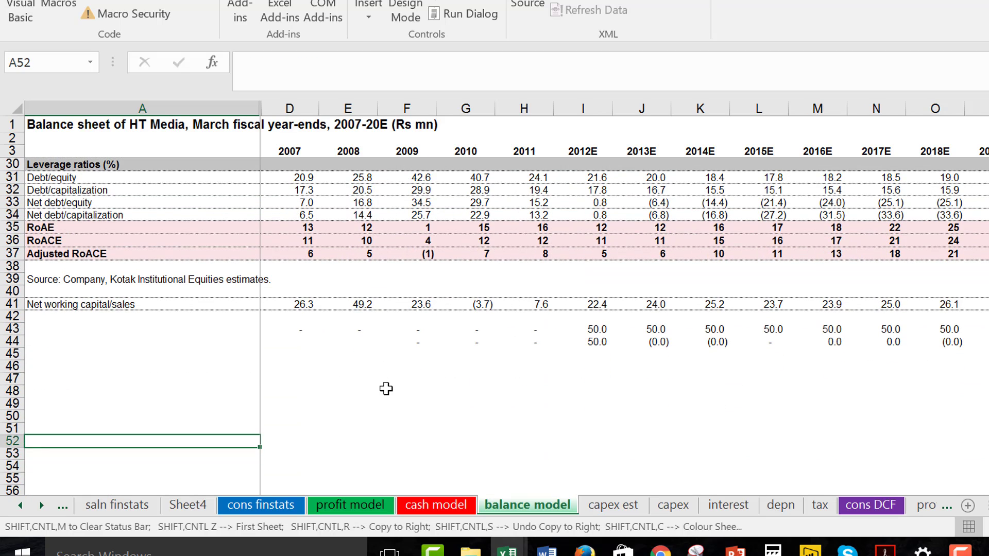
pyautogui.press('Up')
pyautogui.press('Up')
pyautogui.press('Up')
pyautogui.press('Up')
pyautogui.press('Up')
pyautogui.press('Up')
pyautogui.press('Up')
pyautogui.press('Up')
pyautogui.press('Up')
pyautogui.press('Up')
pyautogui.press('Up')
pyautogui.press('Up')
pyautogui.press('Up')
pyautogui.press('Up')
pyautogui.press('Up')
pyautogui.press('Up')
pyautogui.press('Up')
pyautogui.press('Up')
pyautogui.press('Up')
pyautogui.press('Down')
pyautogui.press('Down')
pyautogui.press('Down')
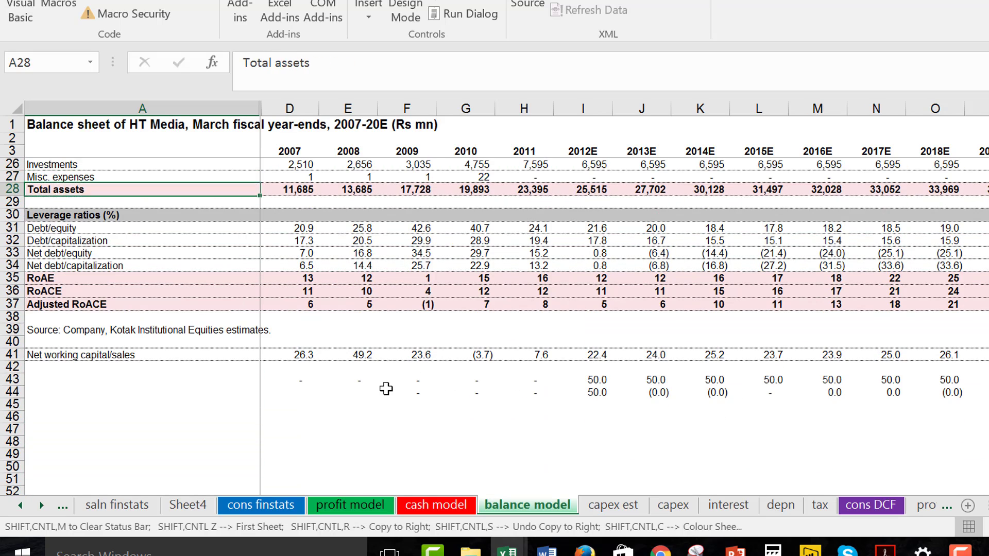
pyautogui.hotkey('shift', 'space')
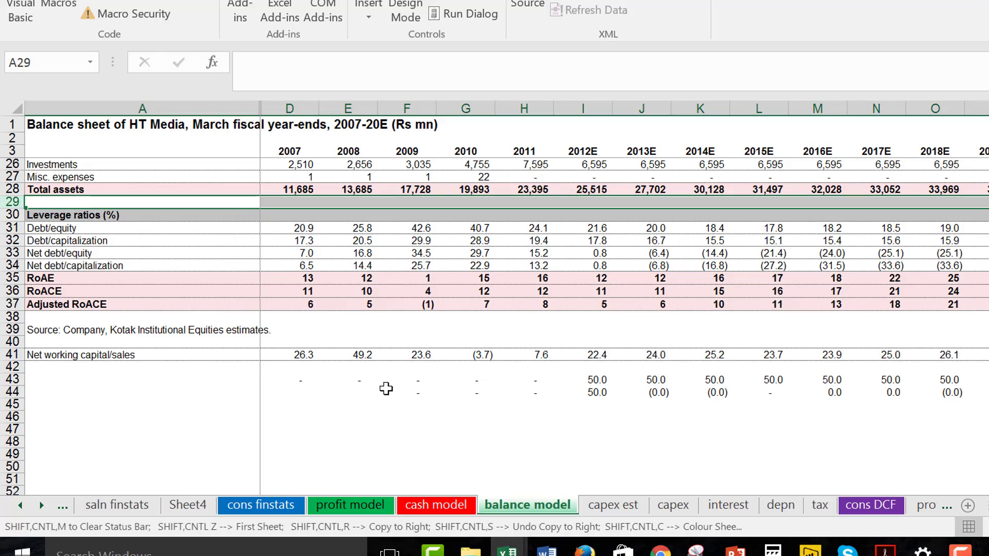
pyautogui.hotkey('ctrl', 'shift', '+')
pyautogui.hotkey('ctrl', 'shift', '+')
pyautogui.hotkey('ctrl', 'shift', '+')
# Inspect the 2007 RoAE formula in the leverage ratios block.
pyautogui.press('Down')
pyautogui.press('Down')
pyautogui.press('Down')
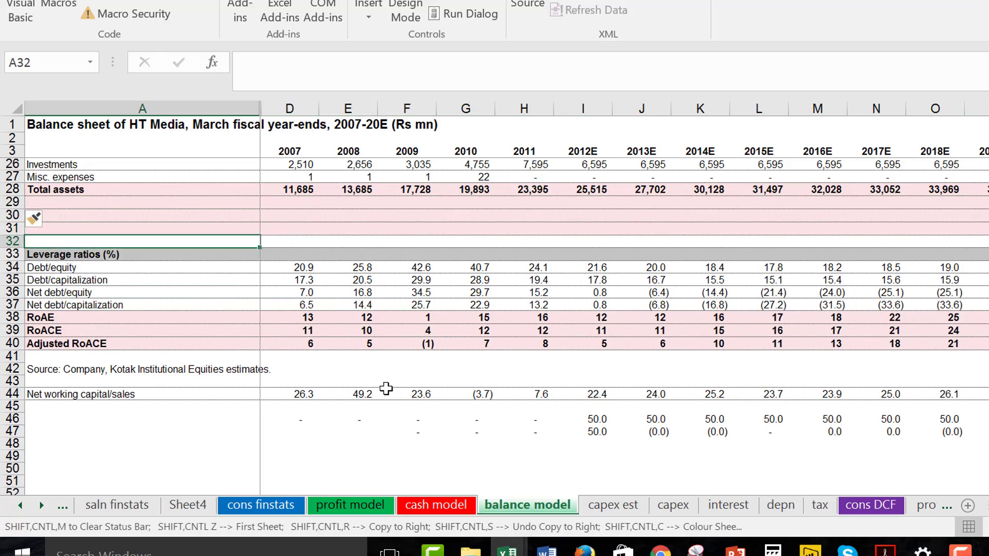
pyautogui.press('Down')
pyautogui.press('Down')
pyautogui.press('Down')
pyautogui.press('Down')
pyautogui.press('Down')
pyautogui.press('Down')
pyautogui.press('Down')
pyautogui.press('Right')
pyautogui.press('Right')
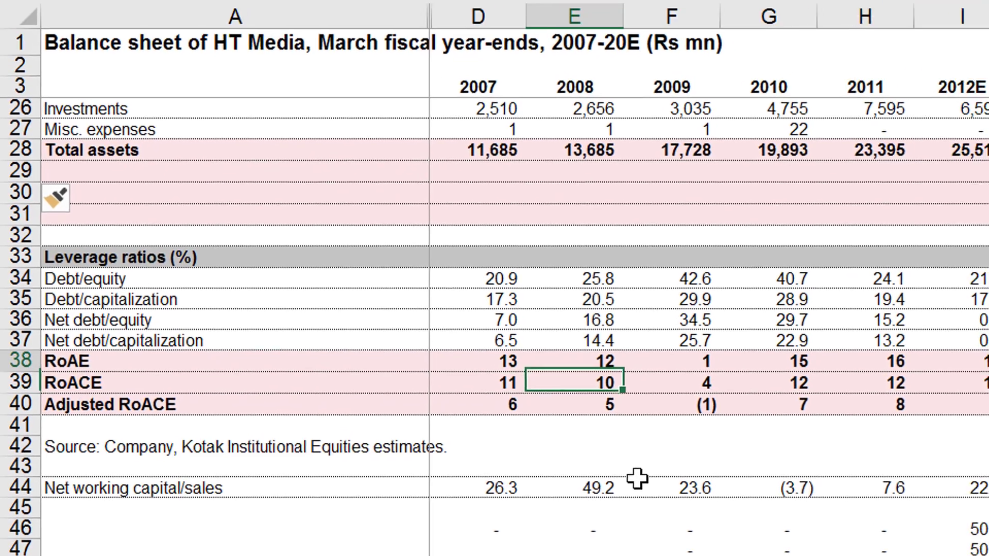
pyautogui.press('Up')
pyautogui.press('Left')
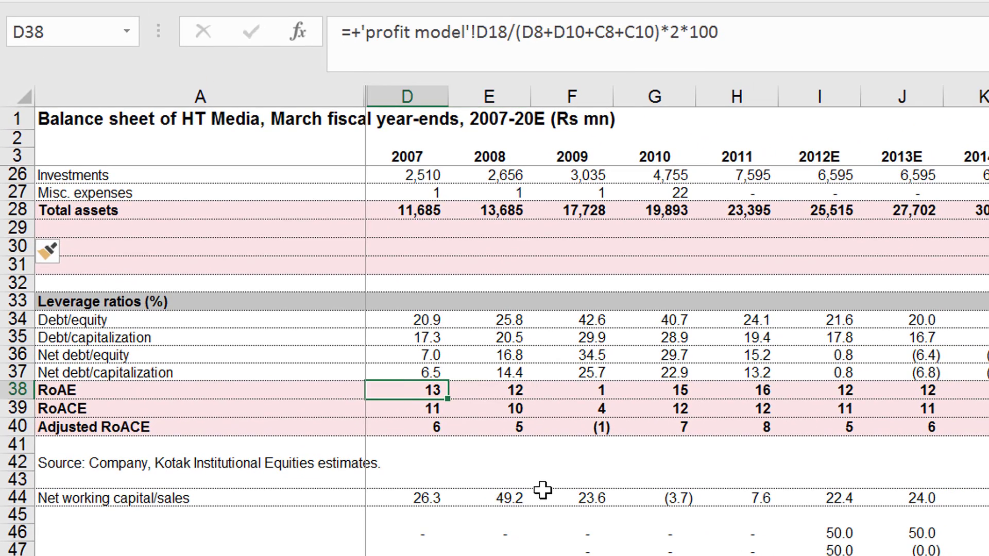
# Examine the cell references in the 2007 RoACE and Adjusted RoACE formulas without changing them.
pyautogui.press('Down')
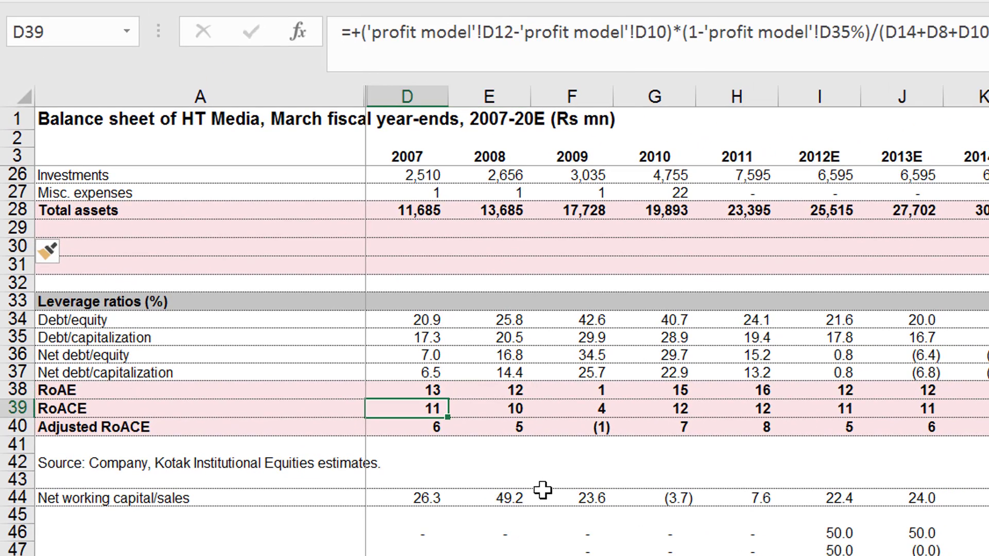
pyautogui.press('F2')
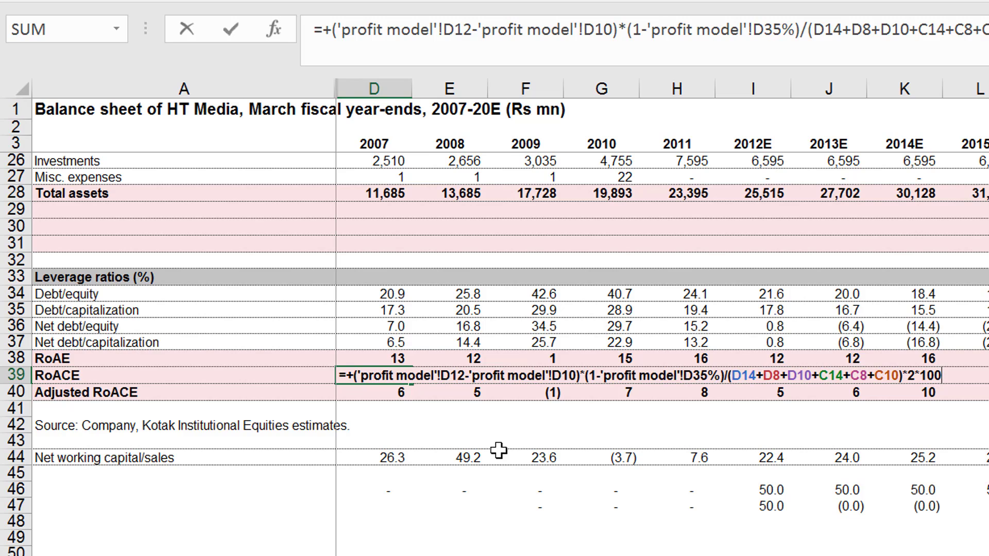
pyautogui.press('Return')
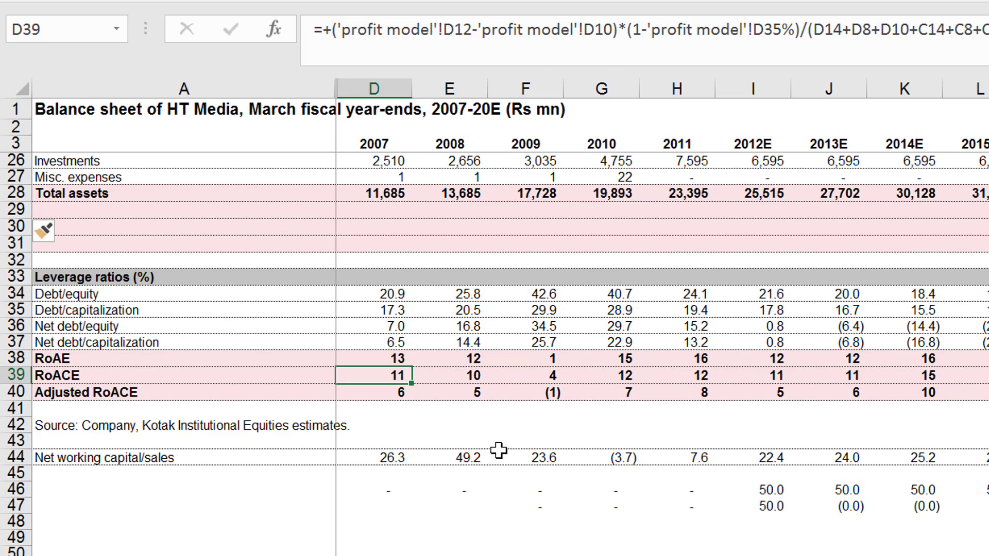
pyautogui.press('F2')
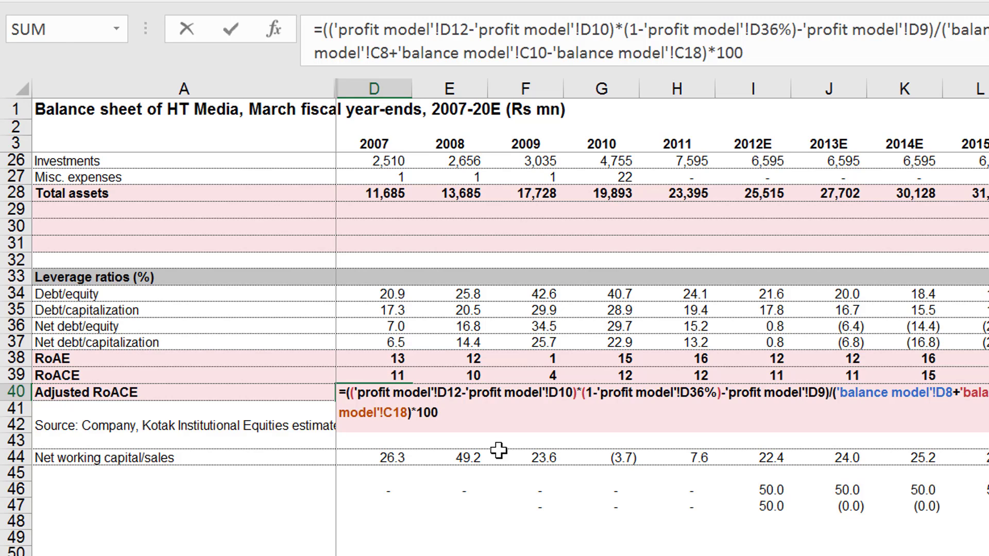
pyautogui.press('Return')
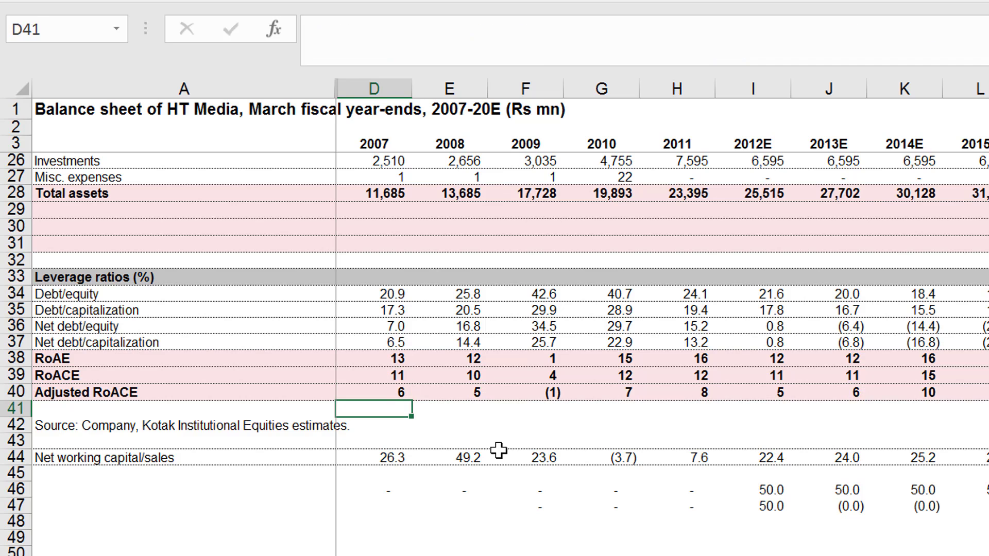
pyautogui.press('Up')
pyautogui.press('Up')
pyautogui.press('Left')
pyautogui.hotkey('ctrl', 'shift', 'Right')
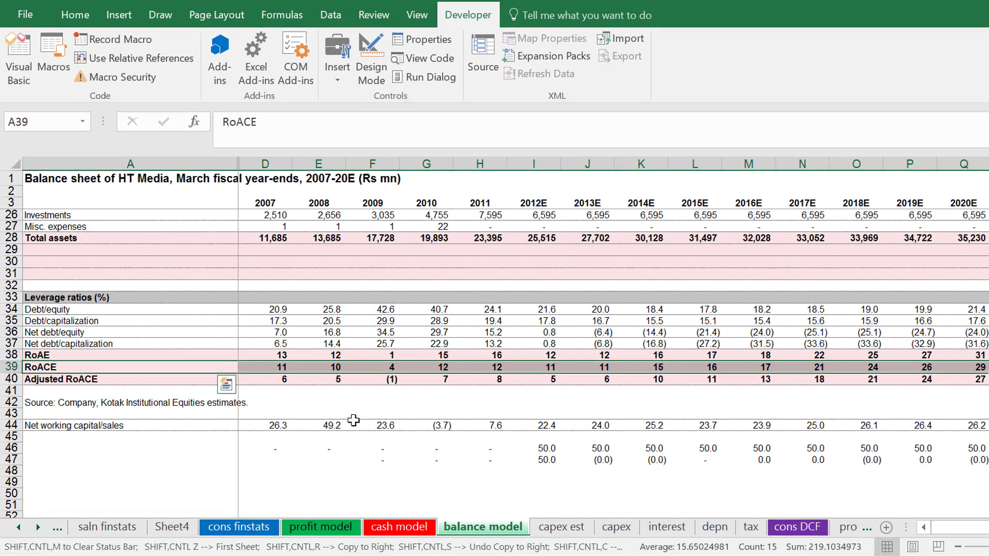
pyautogui.press('Right')
pyautogui.press('Right')
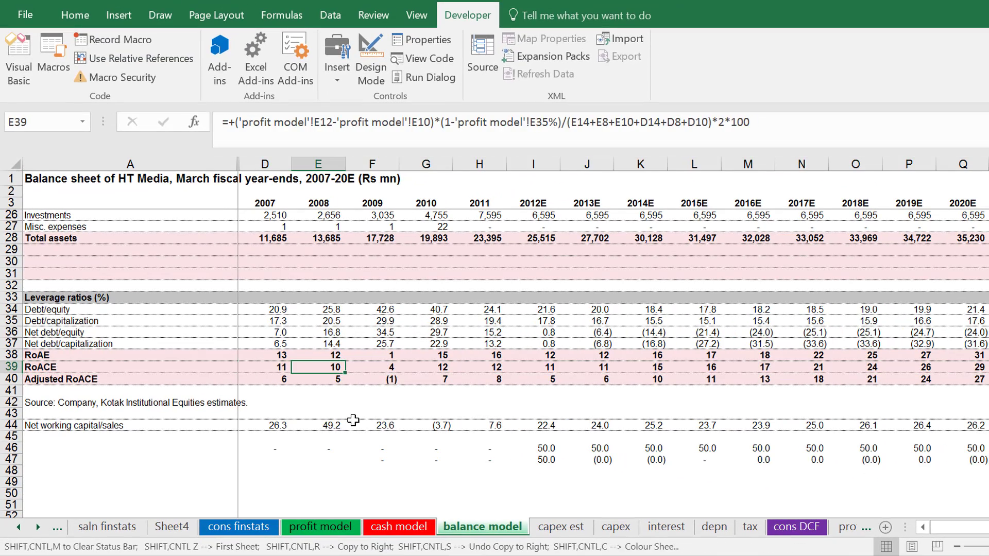
pyautogui.press('Right')
pyautogui.hotkey('ctrl', 'Right')
pyautogui.hotkey('ctrl', 'space')
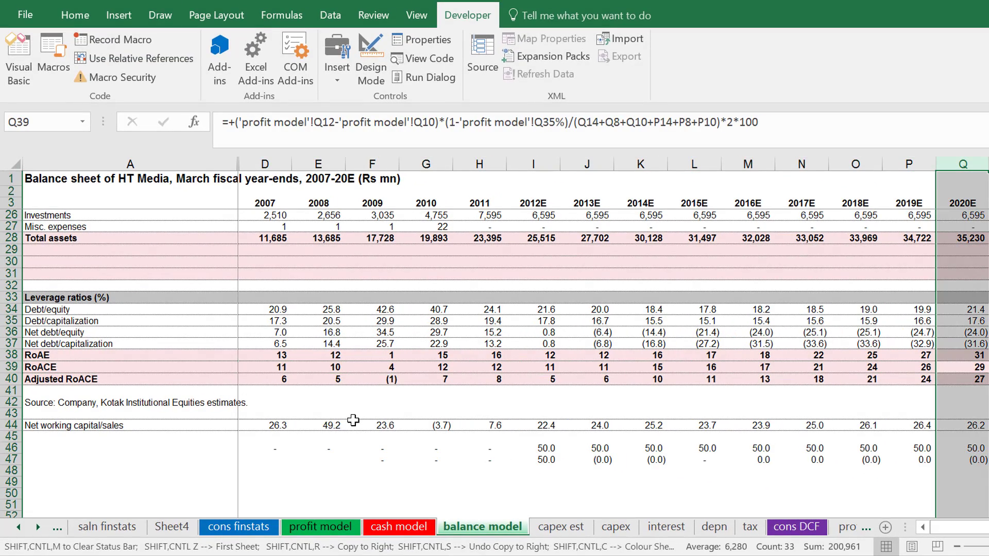
# Chart the RoACE row from its label through 2020E as a column chart on a new chart sheet.
pyautogui.press('Left')
pyautogui.press('Left')
pyautogui.hotkey('ctrl', 'Left')
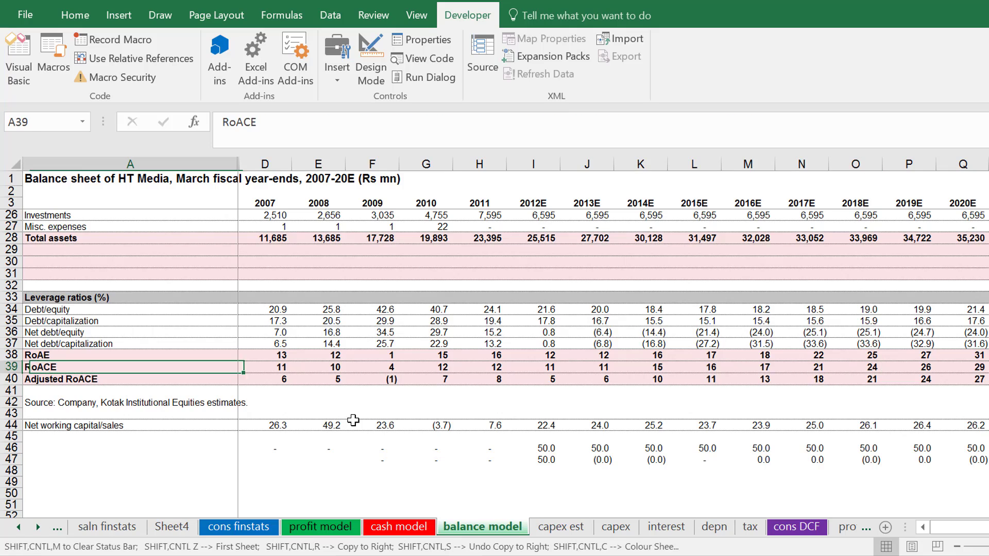
pyautogui.hotkey('ctrl', 'shift', 'Right')
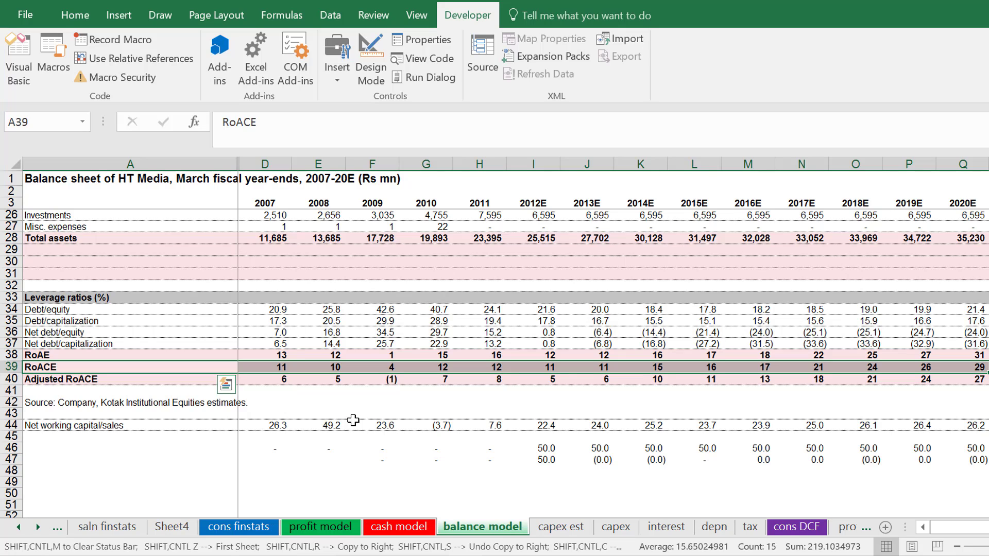
pyautogui.press('F11')
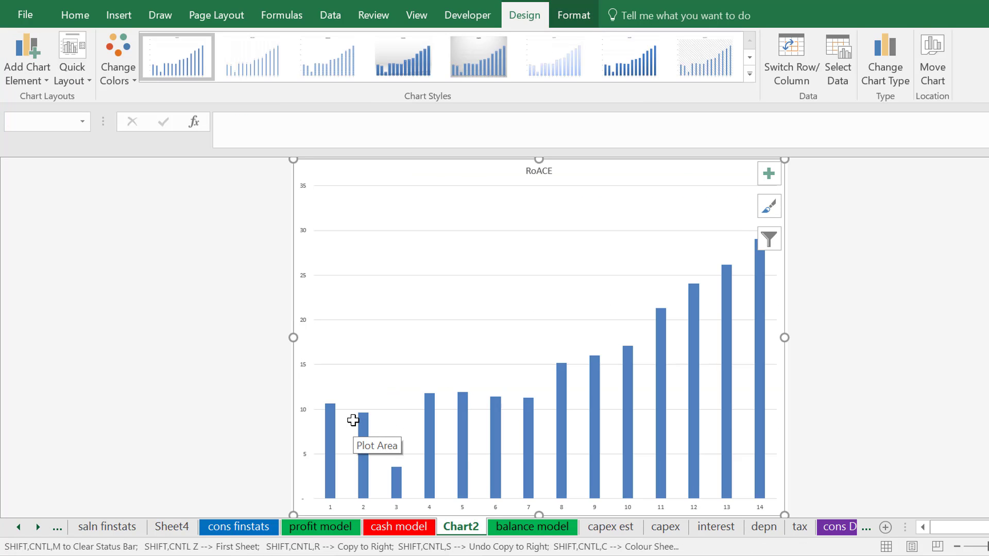
pyautogui.click(837, 242)
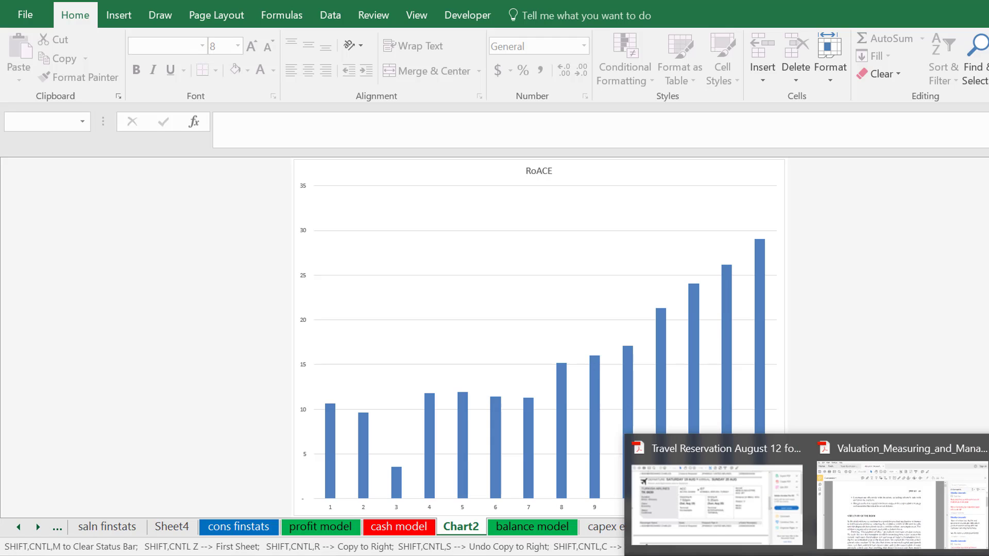
# Switch to the Valuation_Measuring_and_Managing PDF in Adobe Acrobat and go back to the book's cover.
pyautogui.click(874, 503)
pyautogui.scroll(15, 874, 504)
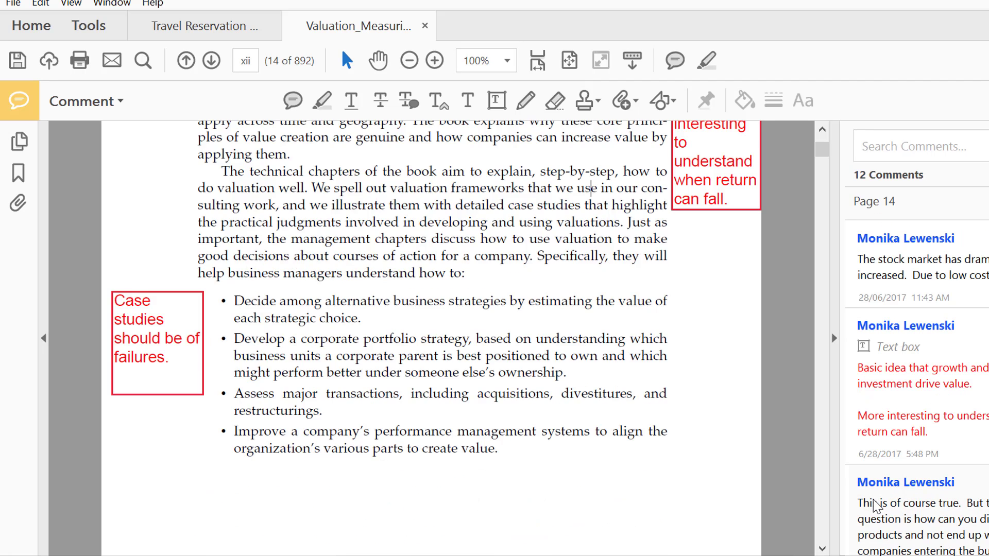
pyautogui.scroll(20, 874, 505)
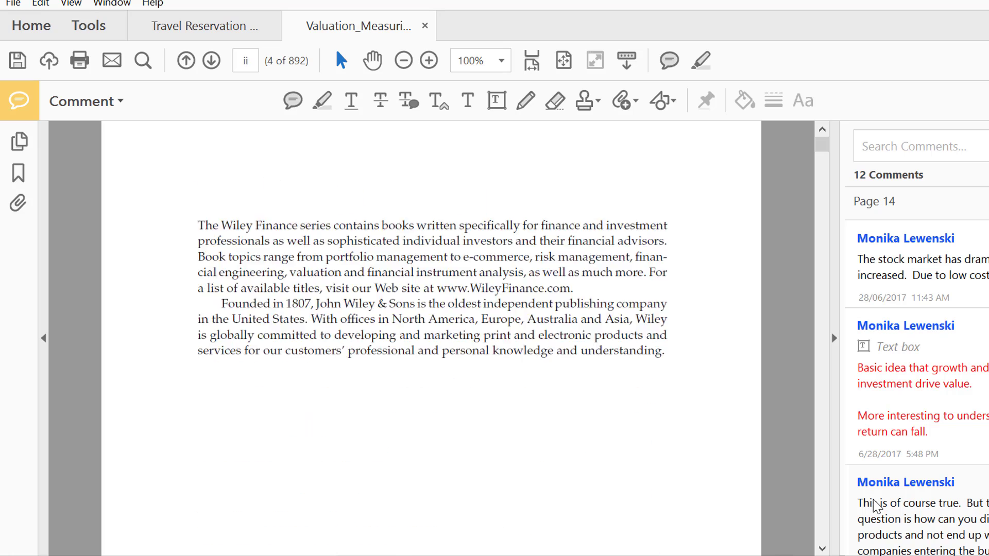
pyautogui.scroll(-10, 874, 504)
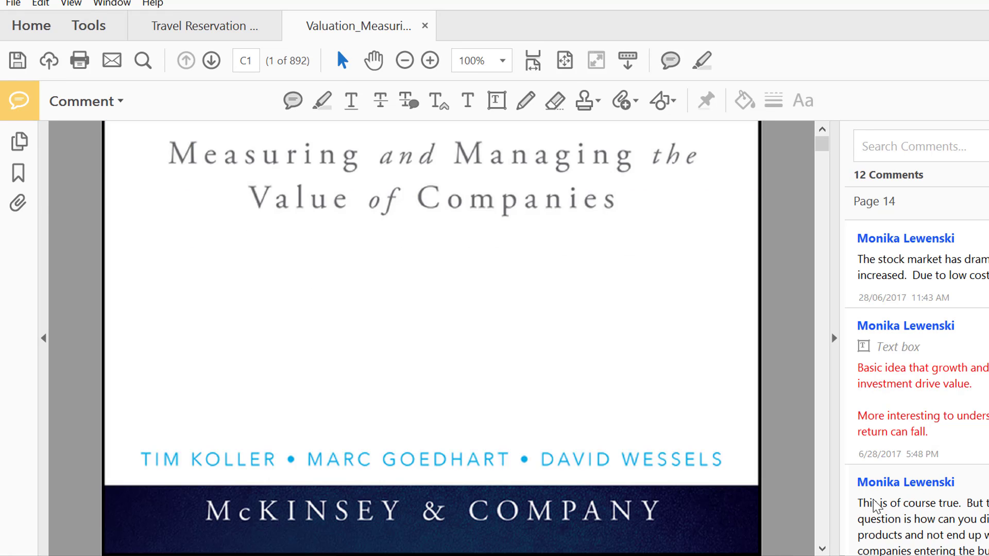
# Page through the valuation book from the cover to the annotated text on page 3, reading the comments.
pyautogui.scroll(-15, 874, 505)
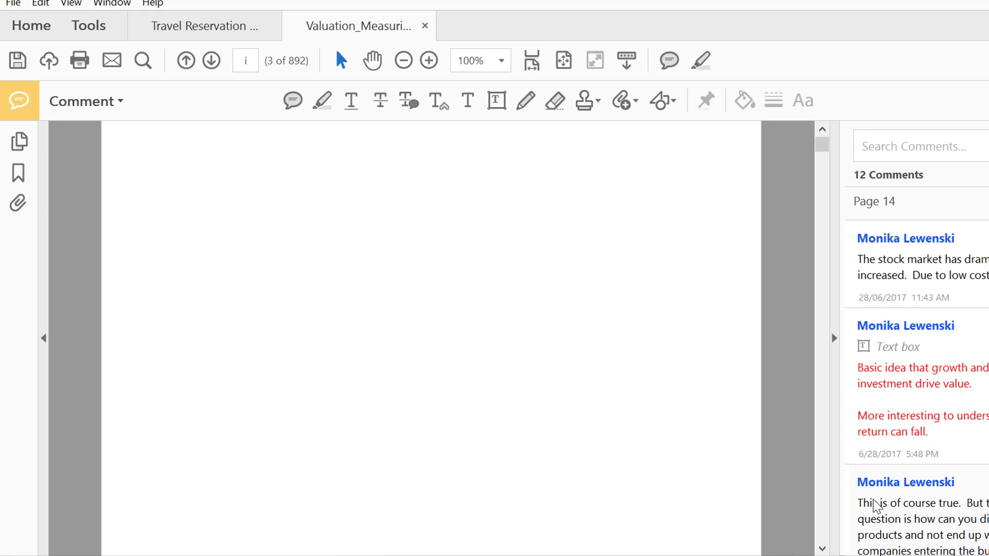
pyautogui.scroll(-15, 874, 504)
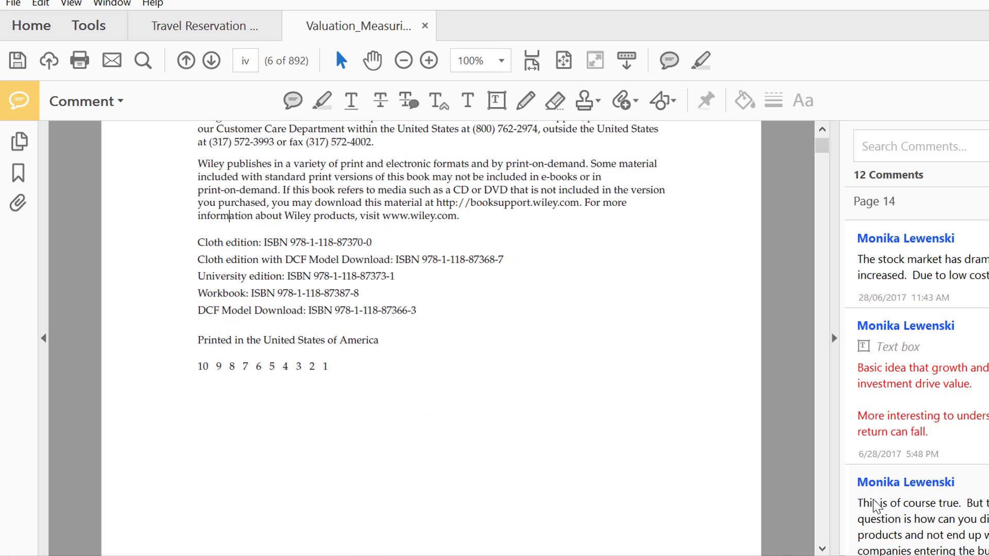
pyautogui.scroll(-15, 873, 505)
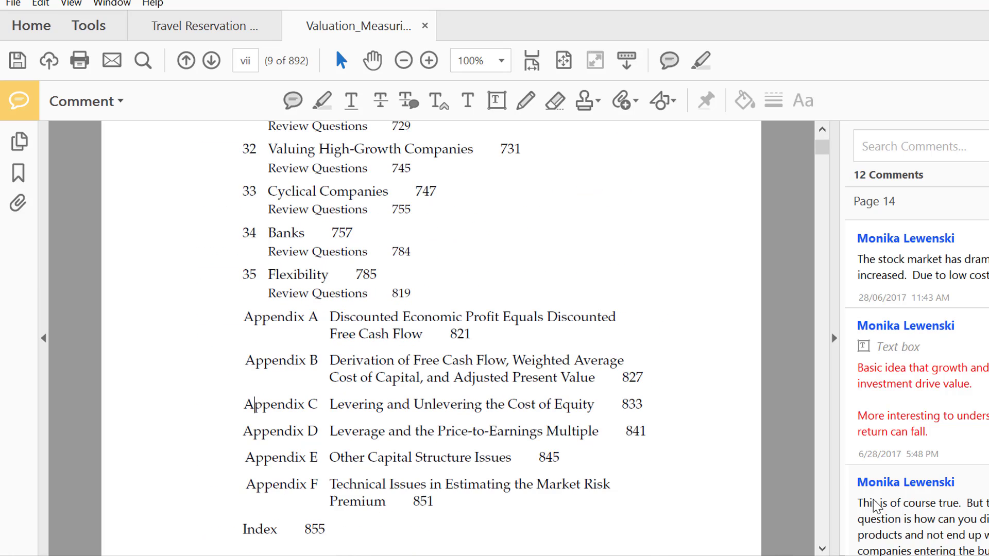
pyautogui.scroll(-15, 874, 505)
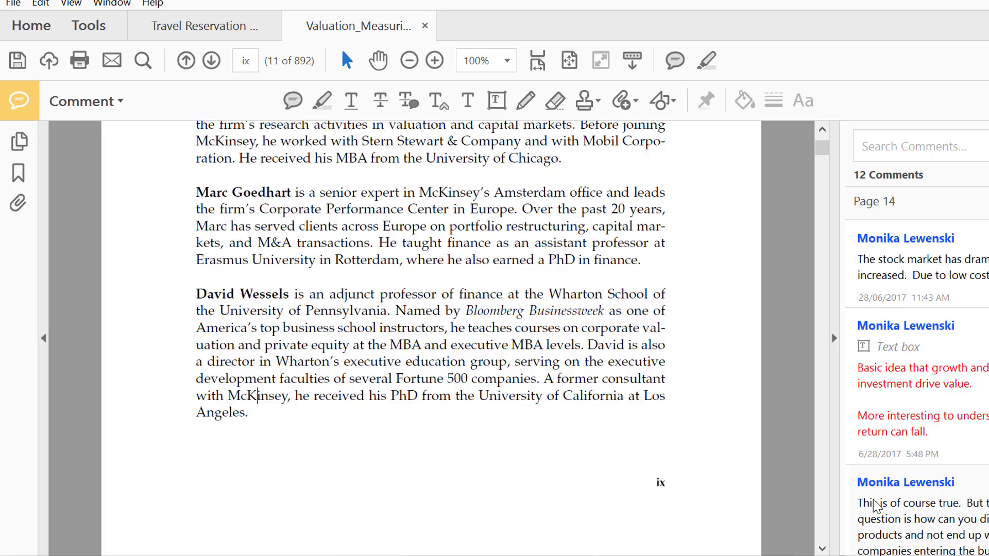
pyautogui.scroll(-4, 874, 504)
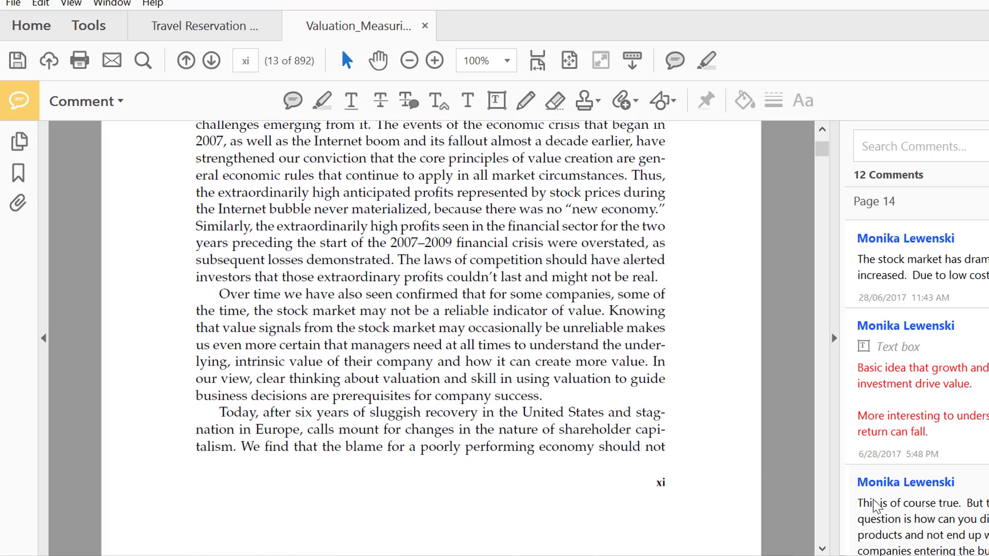
pyautogui.scroll(-8, 874, 505)
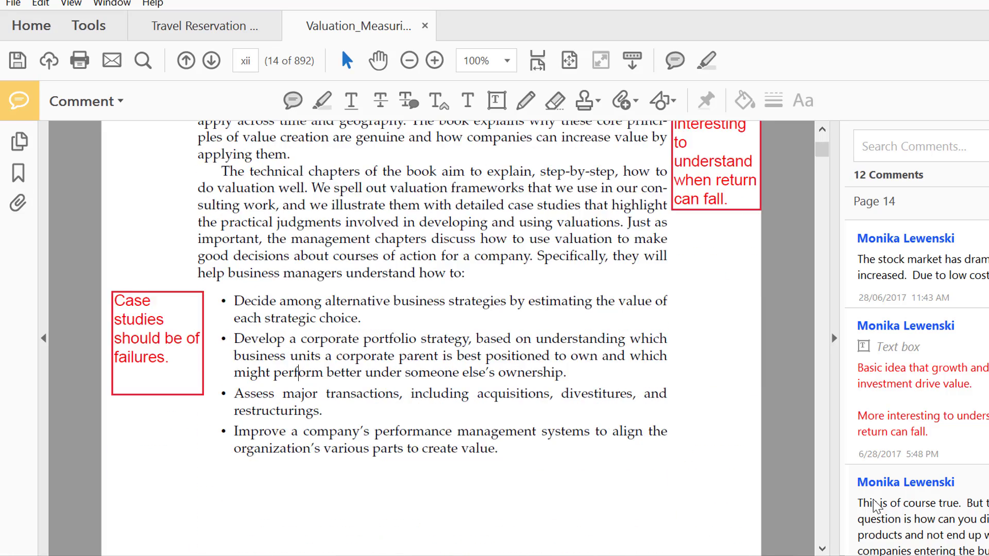
pyautogui.scroll(-12, 874, 504)
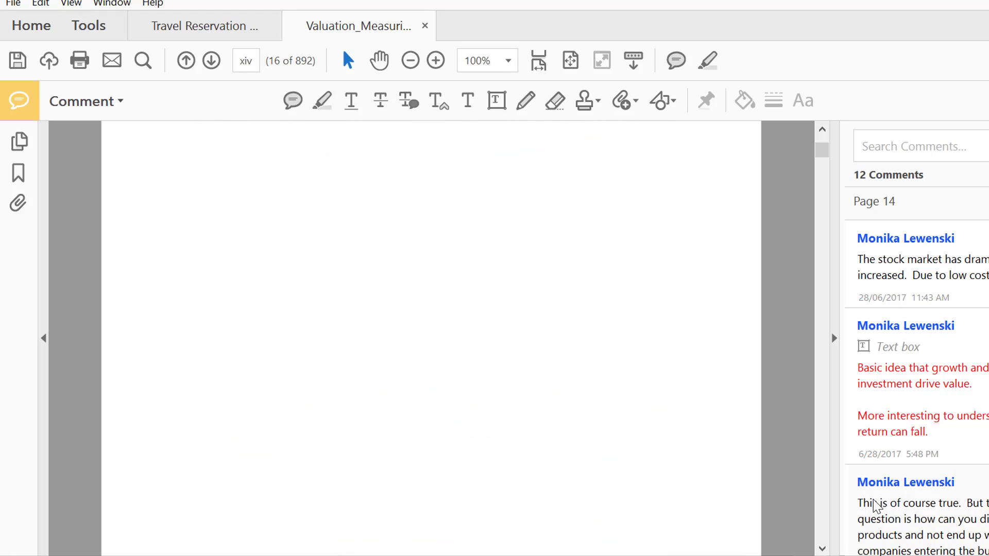
pyautogui.scroll(-12, 873, 505)
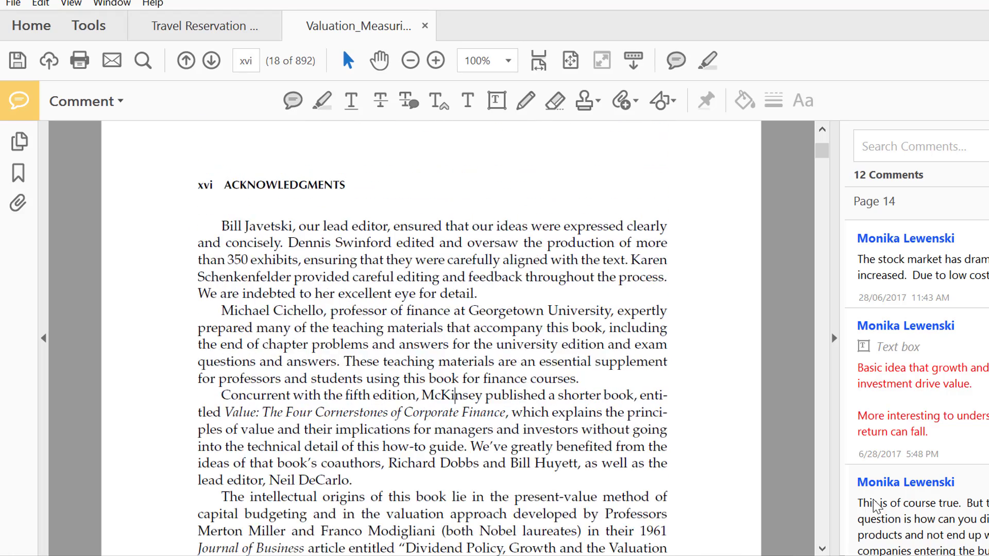
pyautogui.scroll(-12, 874, 505)
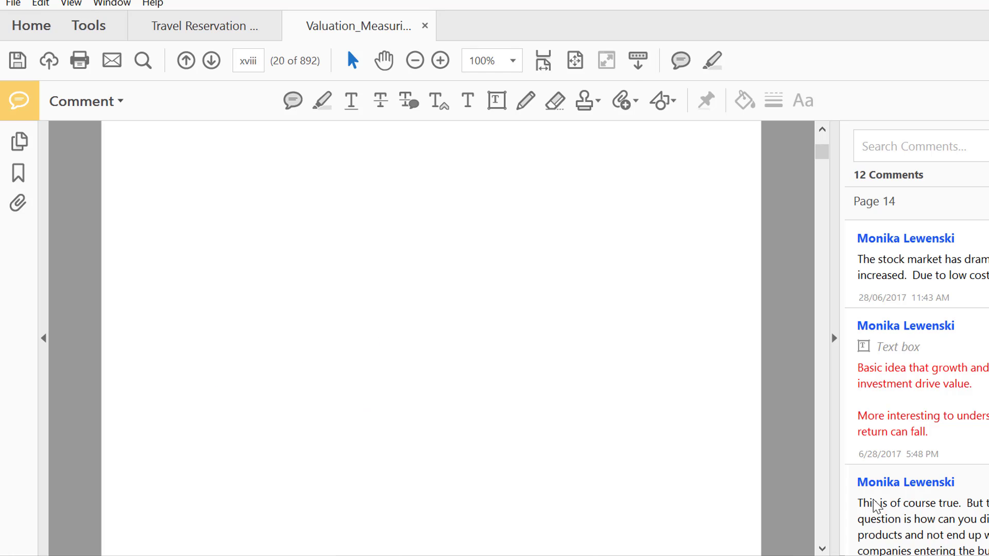
pyautogui.scroll(-15, 874, 504)
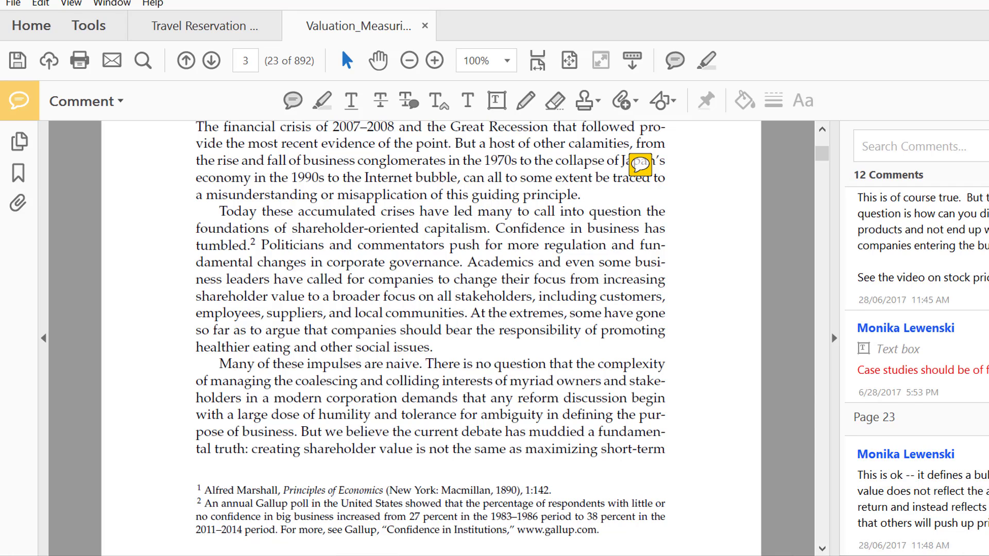
# Switch back to the Bad Model Example workbook in Excel and go to the balance model sheet.
pyautogui.moveTo(776, 555)
pyautogui.moveTo(465, 555)
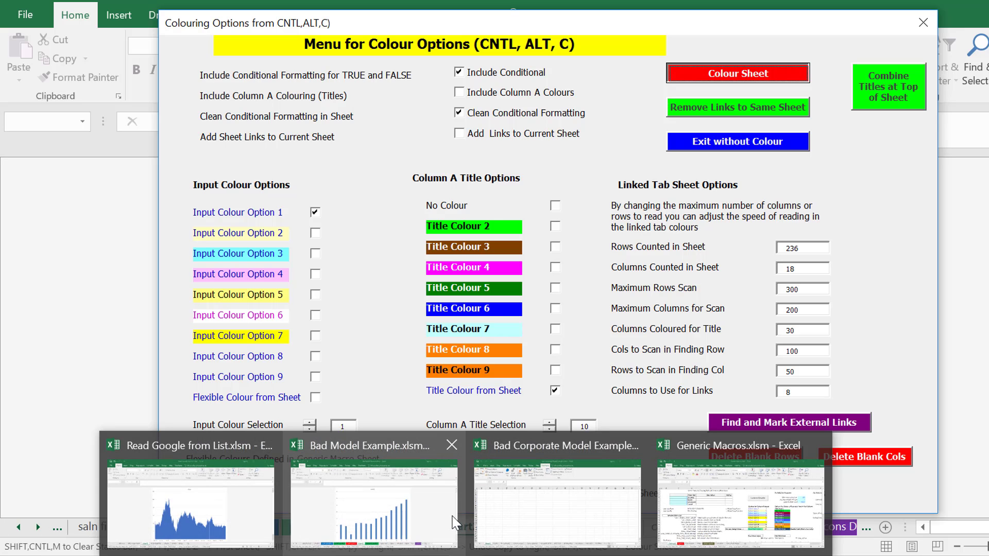
pyautogui.click(453, 517)
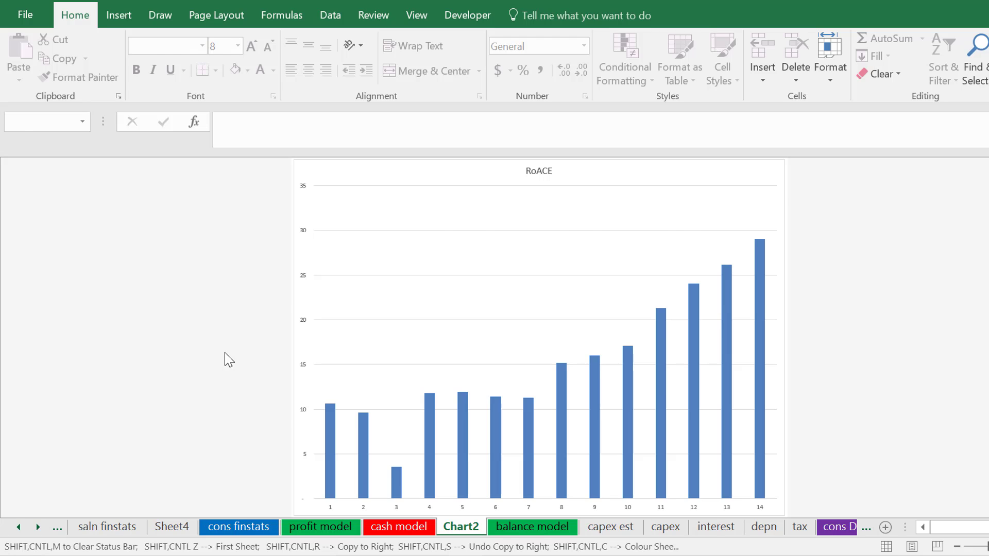
pyautogui.hotkey('ctrl', 'pagedown')
pyautogui.press('Up')
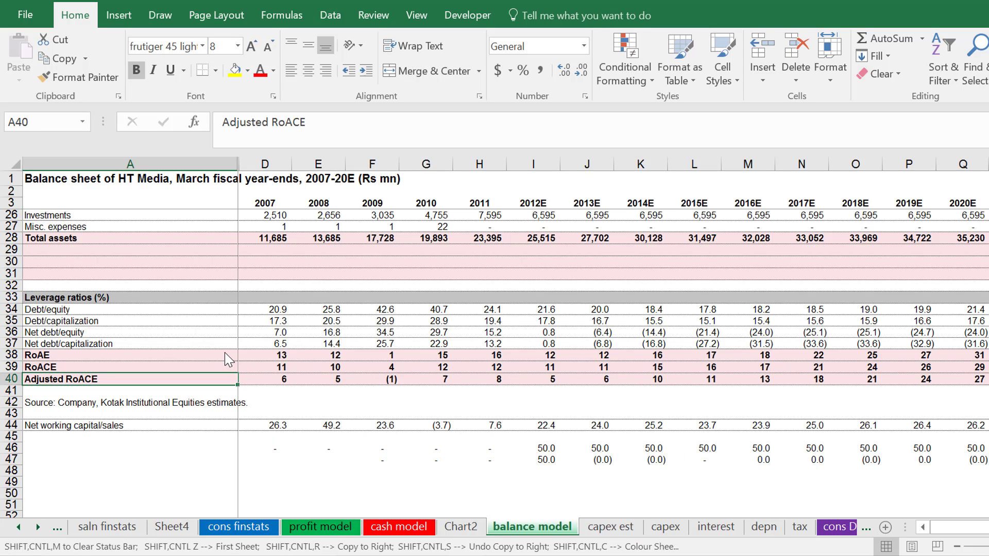
# Insert four rows directly below the Adjusted RoACE row on the balance model sheet.
pyautogui.press('Down')
pyautogui.hotkey('shift', 'space')
pyautogui.hotkey('ctrl', '+')
pyautogui.hotkey('ctrl', '+')
pyautogui.hotkey('ctrl', '+')
pyautogui.hotkey('ctrl', '+')
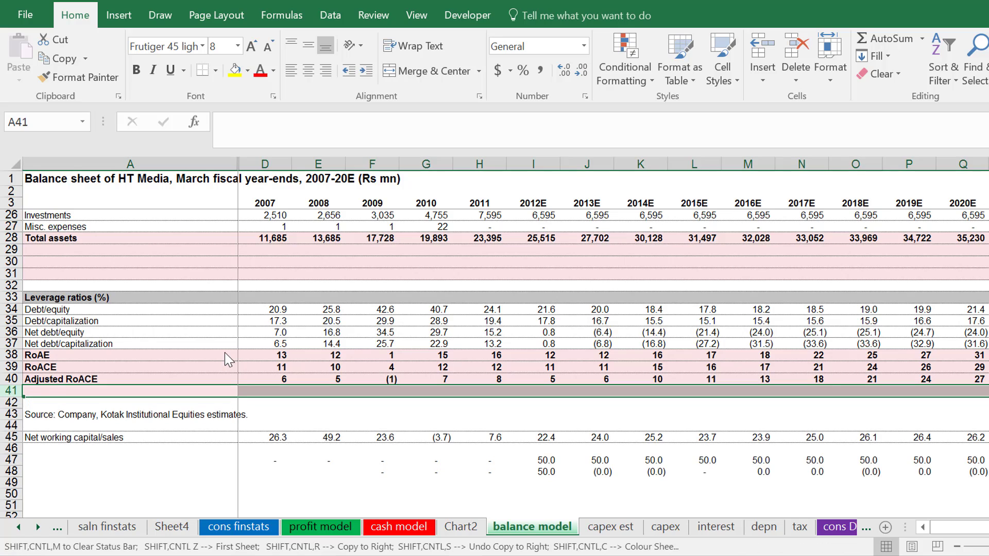
# Label cell A42 "Depreciation Expense" in the inserted rows.
pyautogui.press('Down')
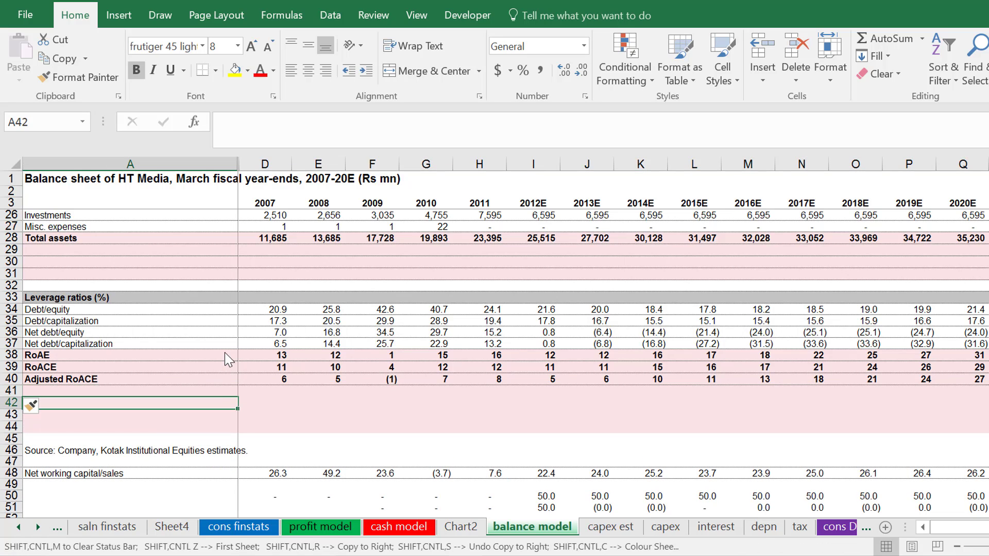
pyautogui.write('D')
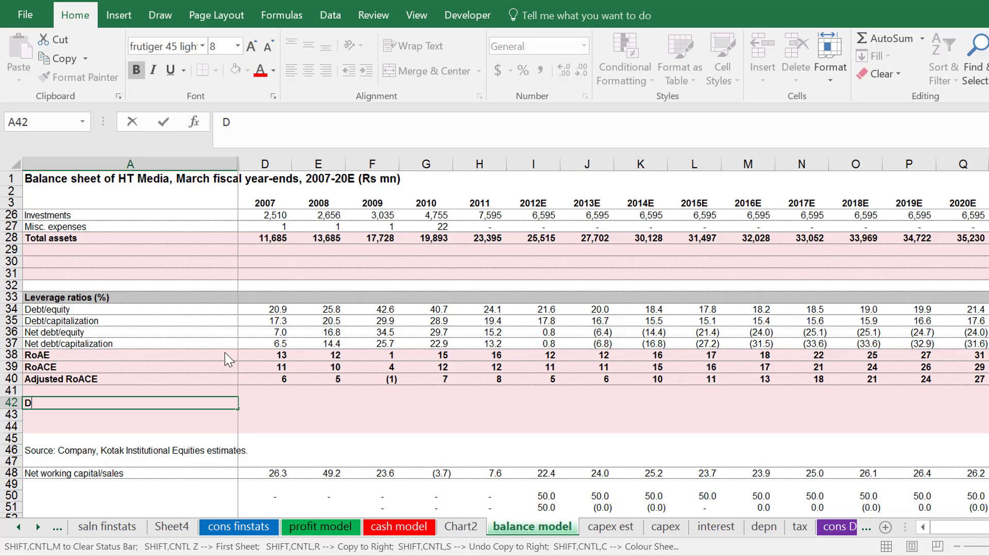
pyautogui.write('epre')
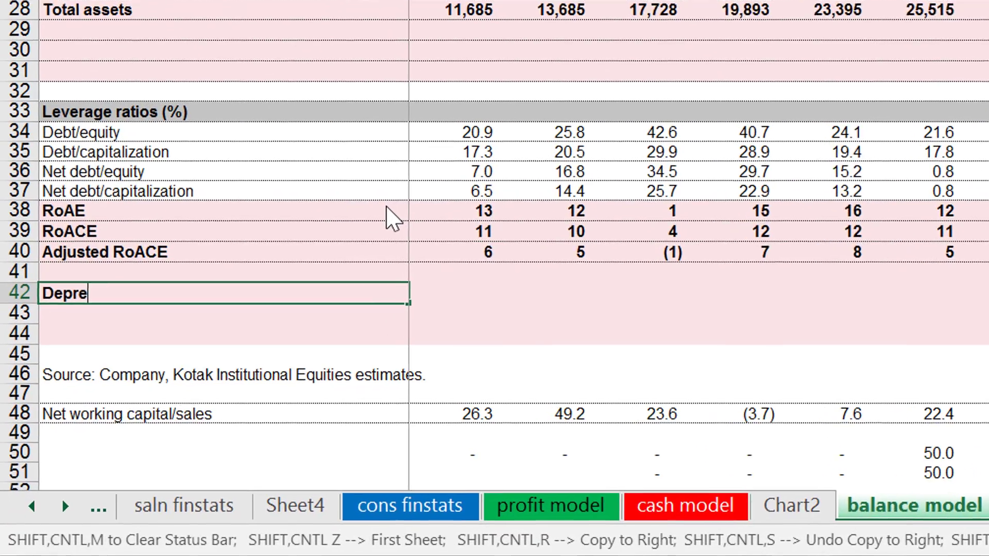
pyautogui.press('BackSpace')
pyautogui.press('BackSpace')
pyautogui.write('e')
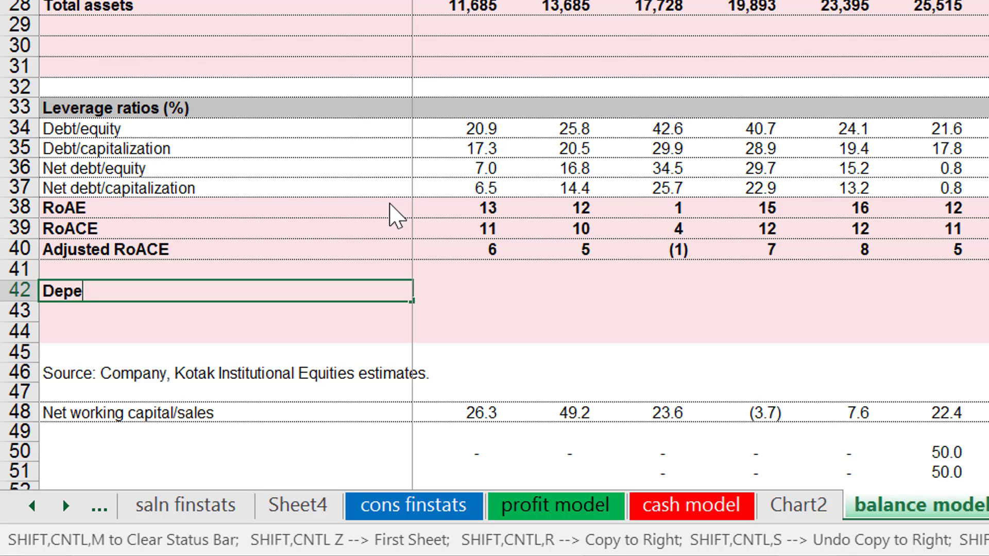
pyautogui.press('BackSpace')
pyautogui.write('reciation')
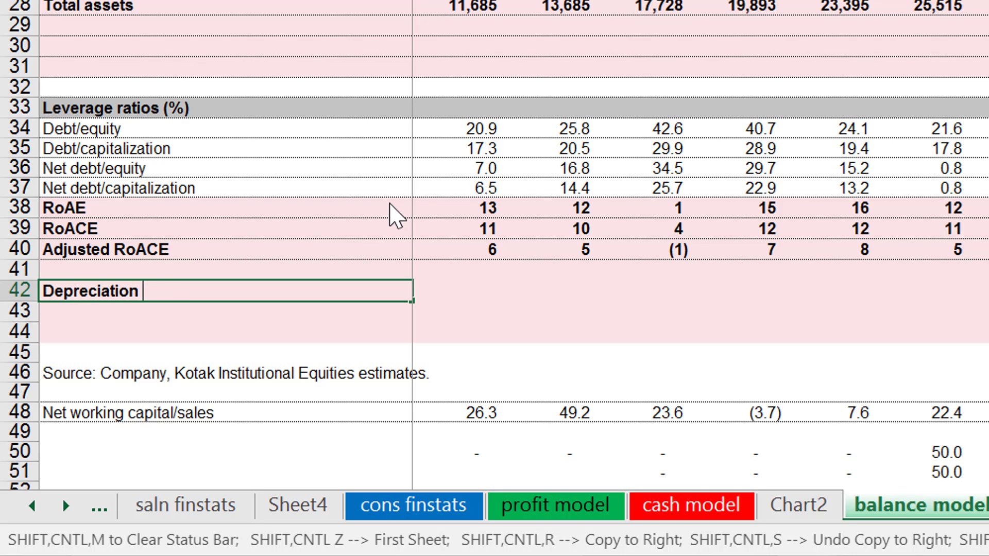
pyautogui.write(' Expense')
pyautogui.press('Return')
pyautogui.press('Up')
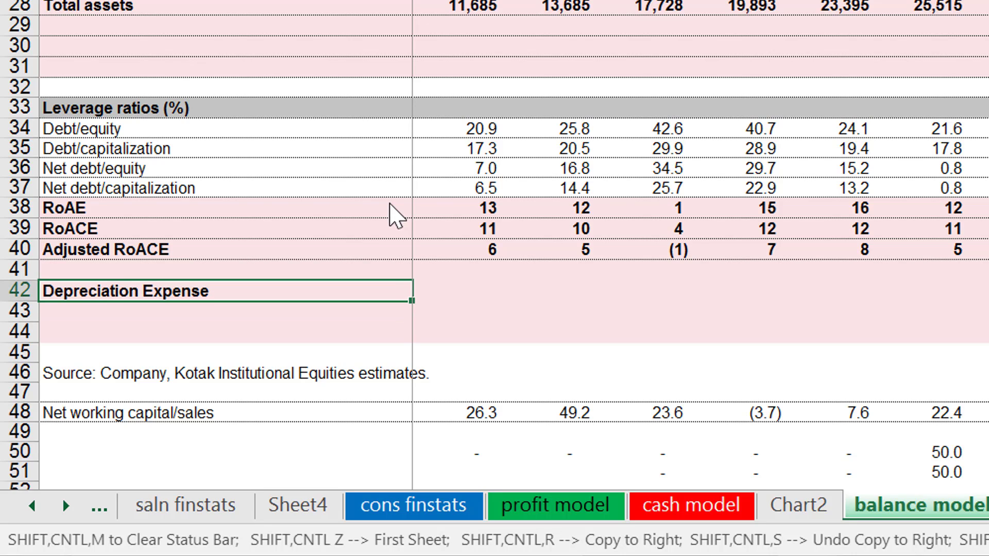
# Link the 2007 Depreciation Expense cell to D&A expenses in cell D11 of the profit model sheet.
pyautogui.press('Right')
pyautogui.write('=')
pyautogui.press('Escape')
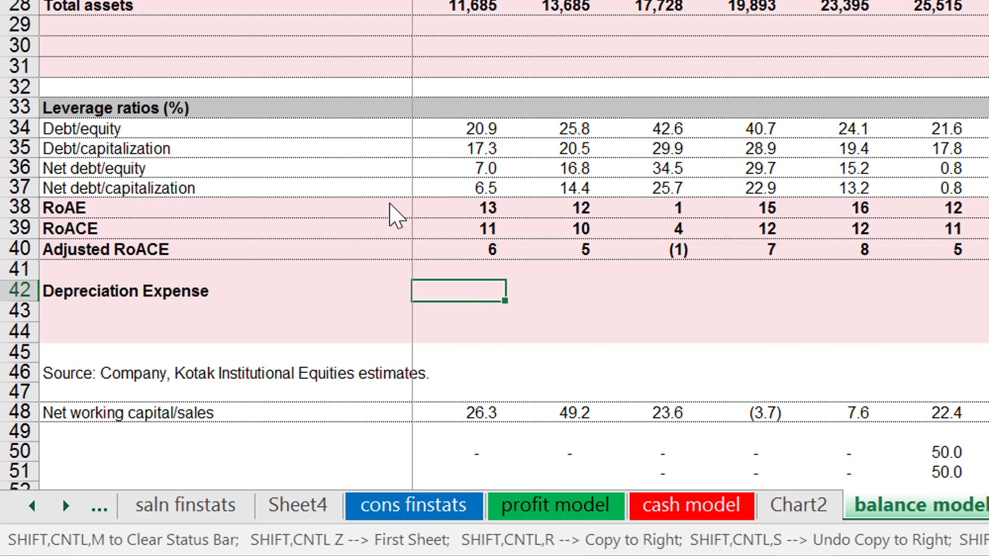
pyautogui.hotkey('ctrl', 'pageup')
pyautogui.hotkey('ctrl', 'pageup')
pyautogui.hotkey('ctrl', 'pageup')
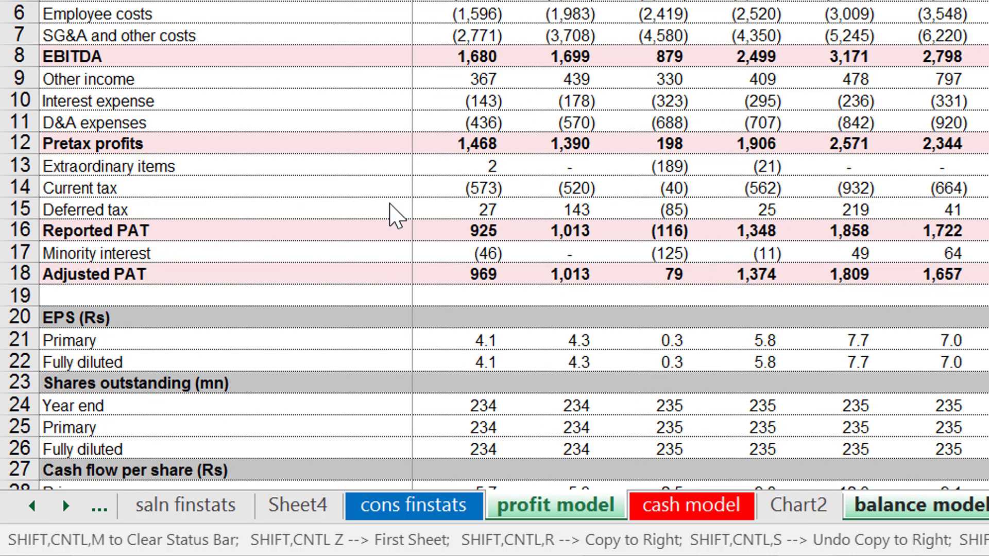
pyautogui.press('Down')
pyautogui.press('Down')
pyautogui.press('Down')
pyautogui.press('Down')
pyautogui.press('Down')
pyautogui.press('Down')
pyautogui.press('Down')
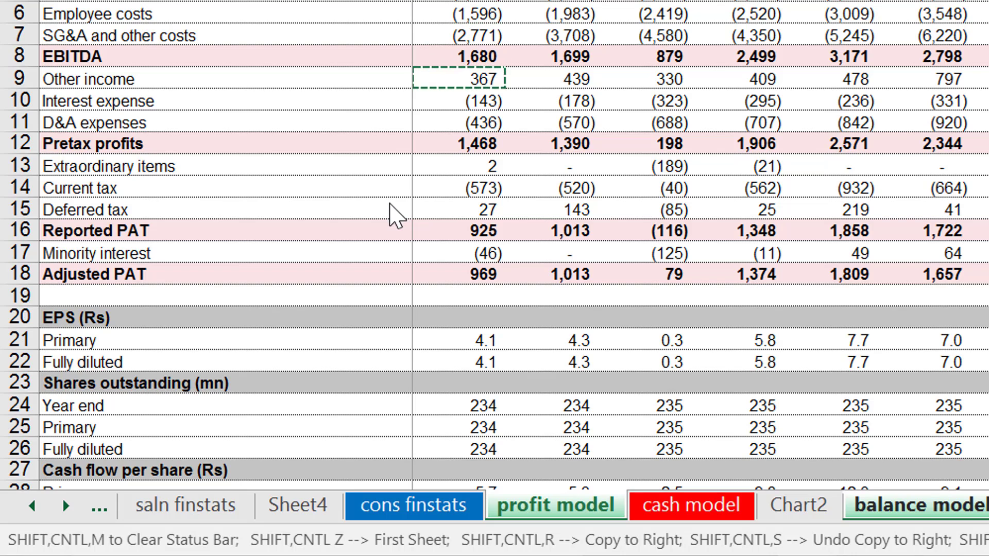
pyautogui.press('Down')
pyautogui.press('Left')
pyautogui.press('Up')
pyautogui.press('Right')
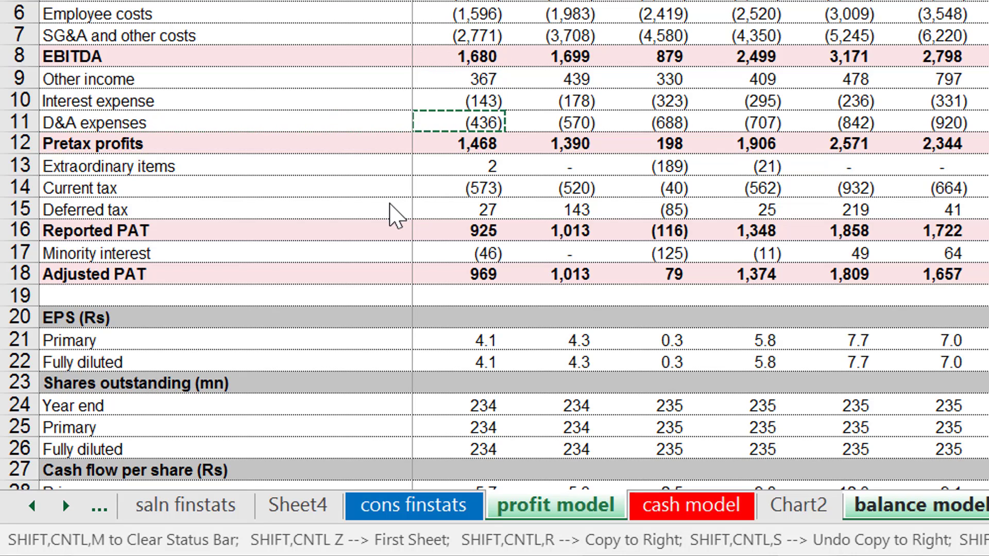
pyautogui.press('Return')
# Reverse the sign of the 2007 Depreciation Expense link and copy the formula across the other year columns.
pyautogui.press('F2')
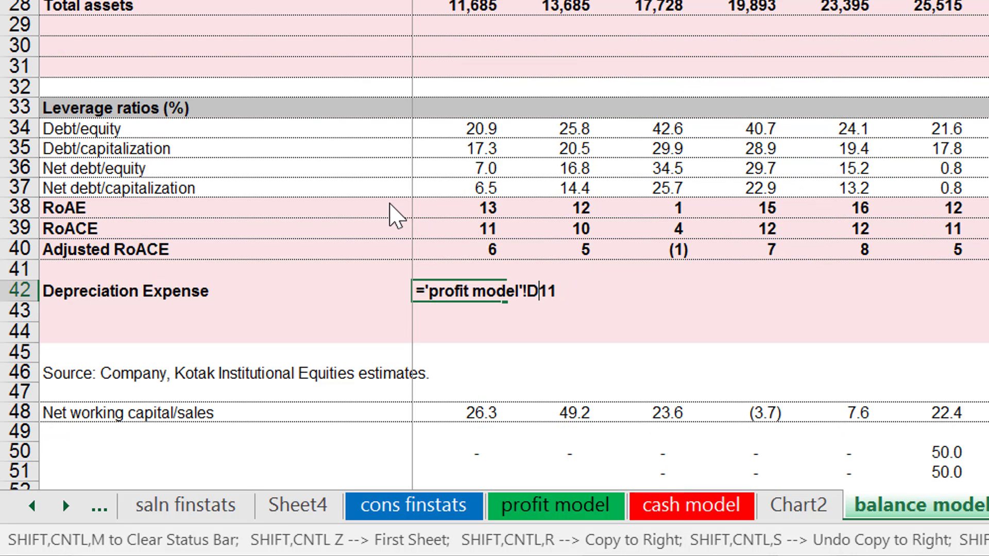
pyautogui.press('Left')
pyautogui.press('Left')
pyautogui.press('Left')
pyautogui.press('Left')
pyautogui.press('Left')
pyautogui.press('Left')
pyautogui.press('Left')
pyautogui.press('Left')
pyautogui.press('Left')
pyautogui.press('Left')
pyautogui.press('Left')
pyautogui.press('Left')
pyautogui.press('Left')
pyautogui.press('Left')
pyautogui.press('Return')
pyautogui.press('Down')
pyautogui.press('Up')
pyautogui.press('Up')
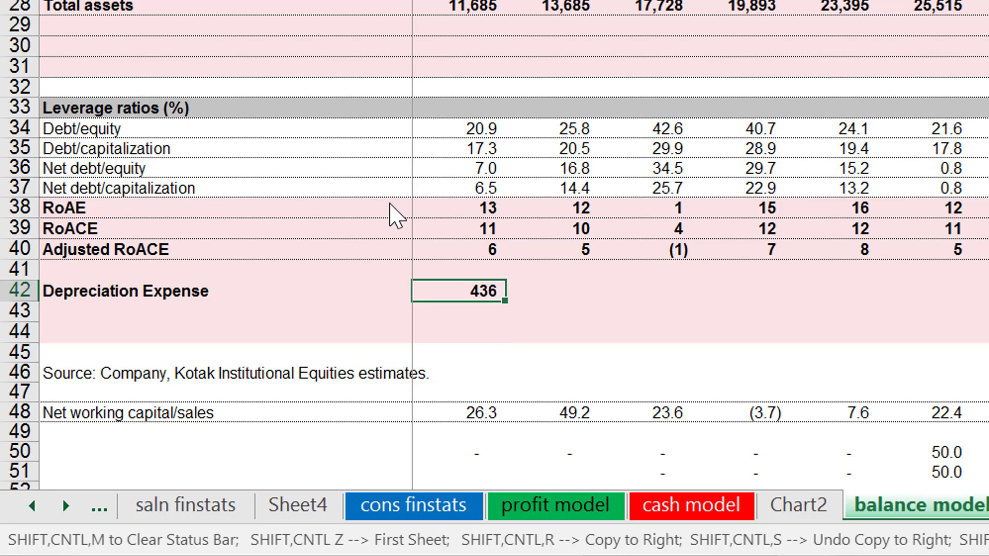
pyautogui.hotkey('ctrl', 'shift', 'r')
# Label cell A43 "Capital Expenditure" below Depreciation Expense.
pyautogui.press('Left')
pyautogui.press('Down')
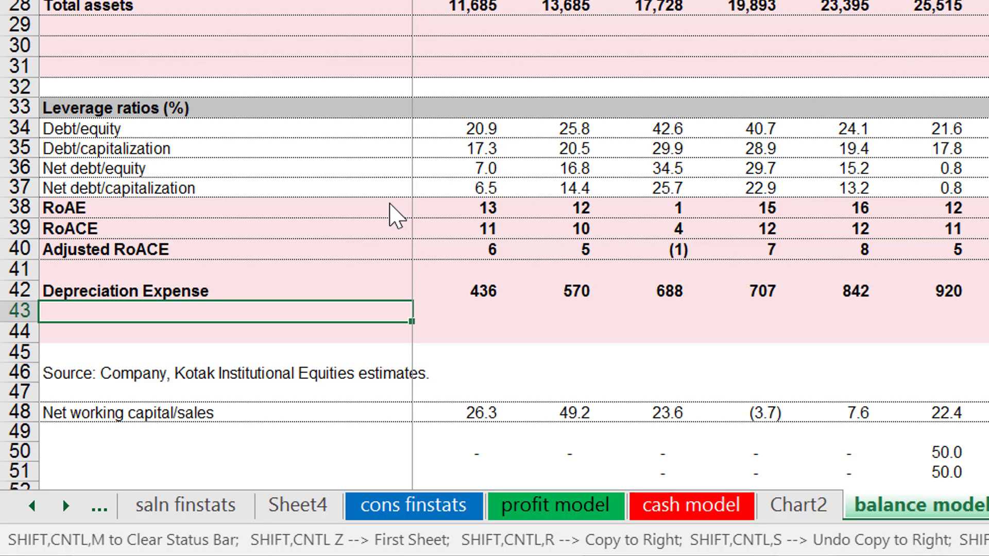
pyautogui.write('Cpai')
pyautogui.press('BackSpace')
pyautogui.press('BackSpace')
pyautogui.press('BackSpace')
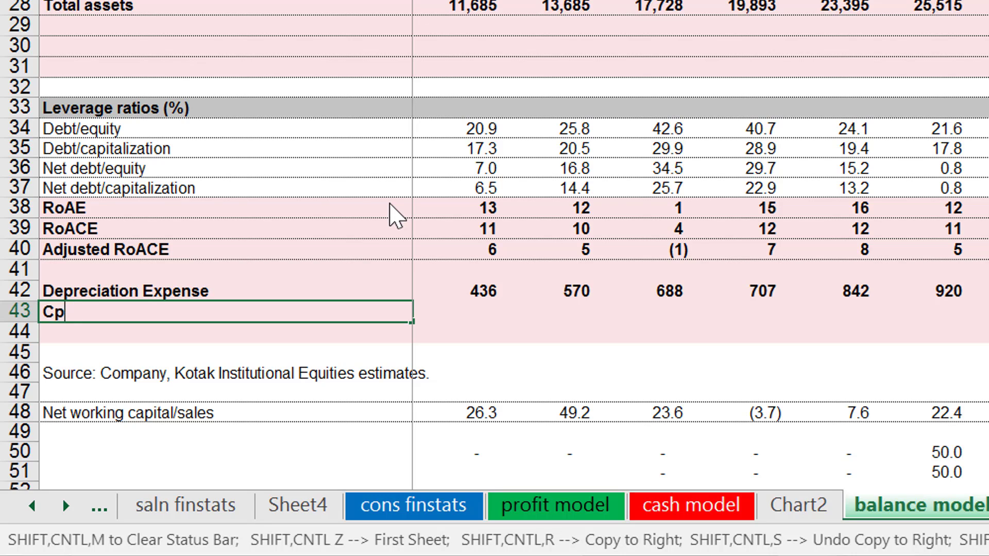
pyautogui.write('apital Expenditure')
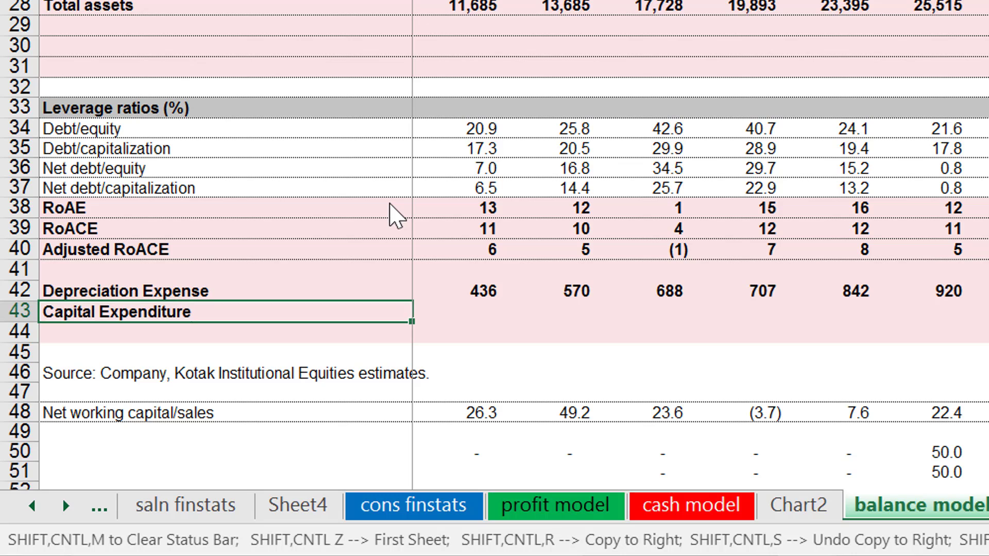
pyautogui.press('Return')
# Start the 2007 Capital Expenditure formula and check the capex est, capex and profit model sheets for a source row.
pyautogui.press('Up')
pyautogui.press('Right')
pyautogui.write('=')
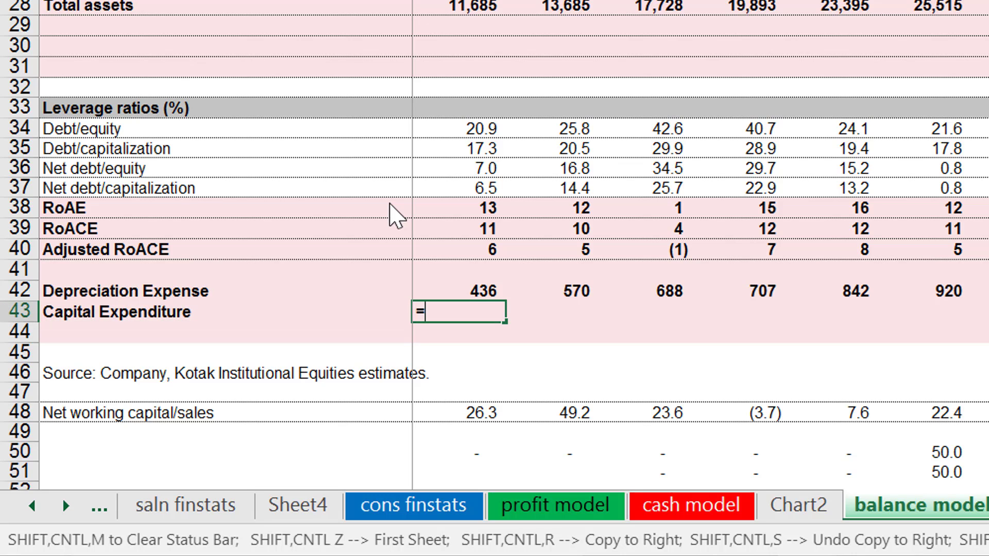
pyautogui.hotkey('ctrl', 'pagedown')
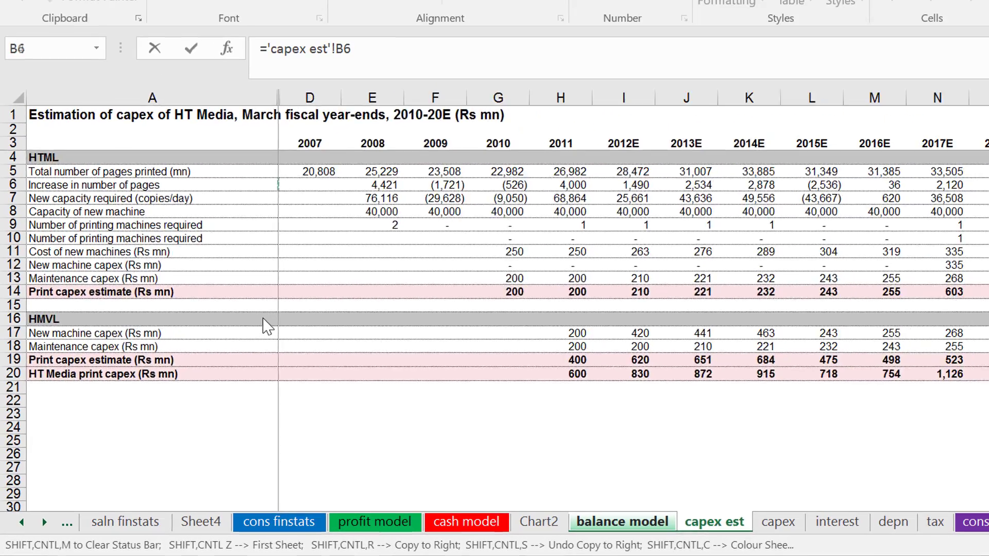
pyautogui.hotkey('ctrl', 'pagedown')
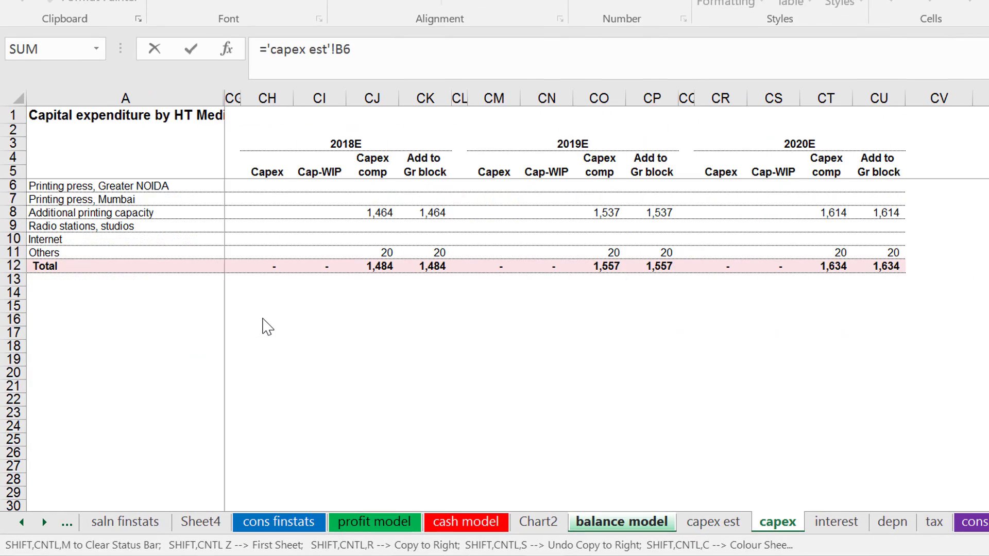
pyautogui.hotkey('ctrl', 'pageup')
pyautogui.hotkey('ctrl', 'pageup')
pyautogui.hotkey('ctrl', 'pageup')
pyautogui.hotkey('ctrl', 'pageup')
pyautogui.hotkey('ctrl', 'pageup')
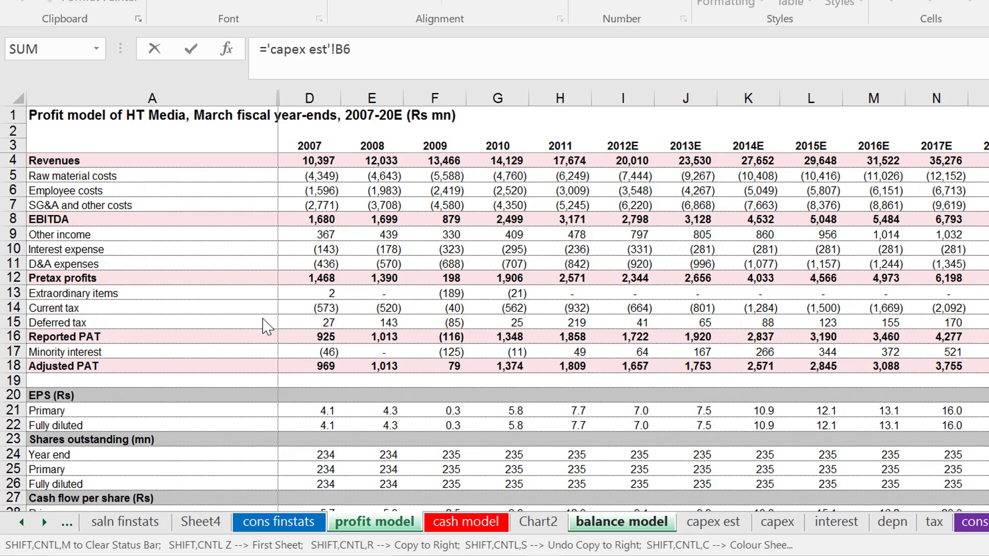
# Link the 2007 Capital Expenditure cell to the capital expenditure line in cell D15 of the cash model sheet.
pyautogui.hotkey('ctrl', 'pagedown')
pyautogui.press('Up')
pyautogui.press('Up')
pyautogui.press('Up')
pyautogui.press('Up')
pyautogui.press('Up')
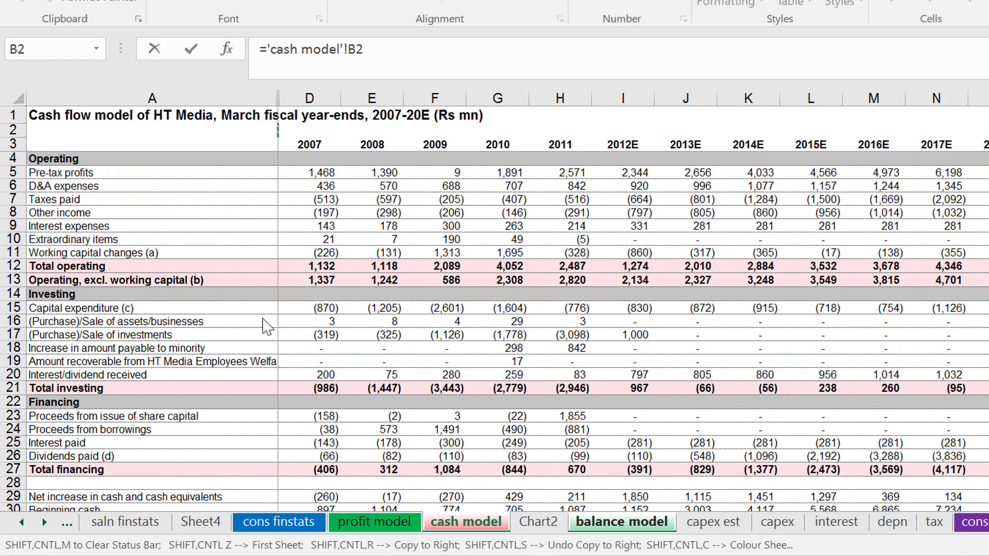
pyautogui.press('Down')
pyautogui.press('Down')
pyautogui.press('Down')
pyautogui.press('Down')
pyautogui.press('Down')
pyautogui.press('Down')
pyautogui.press('Down')
pyautogui.press('Down')
pyautogui.press('Down')
pyautogui.press('Right')
pyautogui.press('Right')
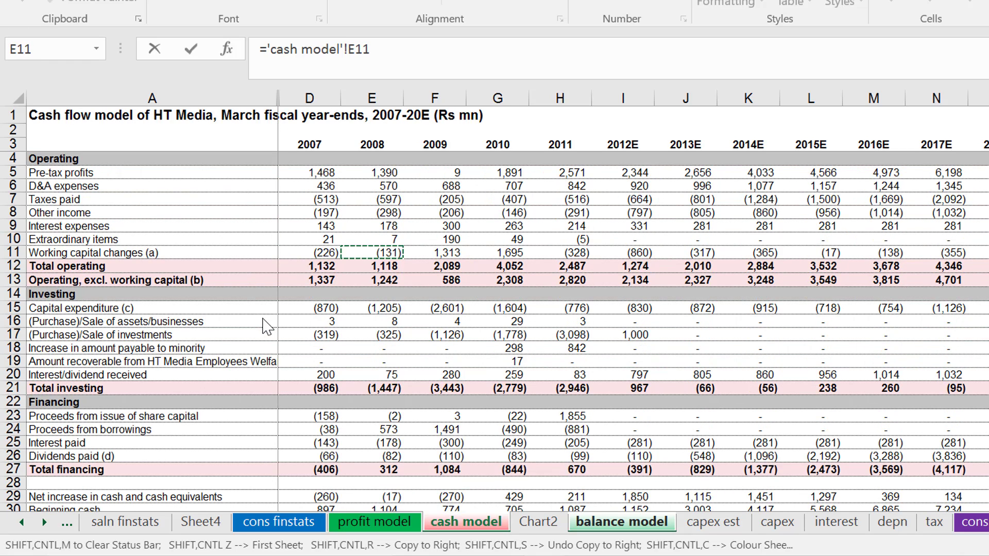
pyautogui.press('Down')
pyautogui.press('Down')
pyautogui.press('Down')
pyautogui.press('Down')
pyautogui.press('Down')
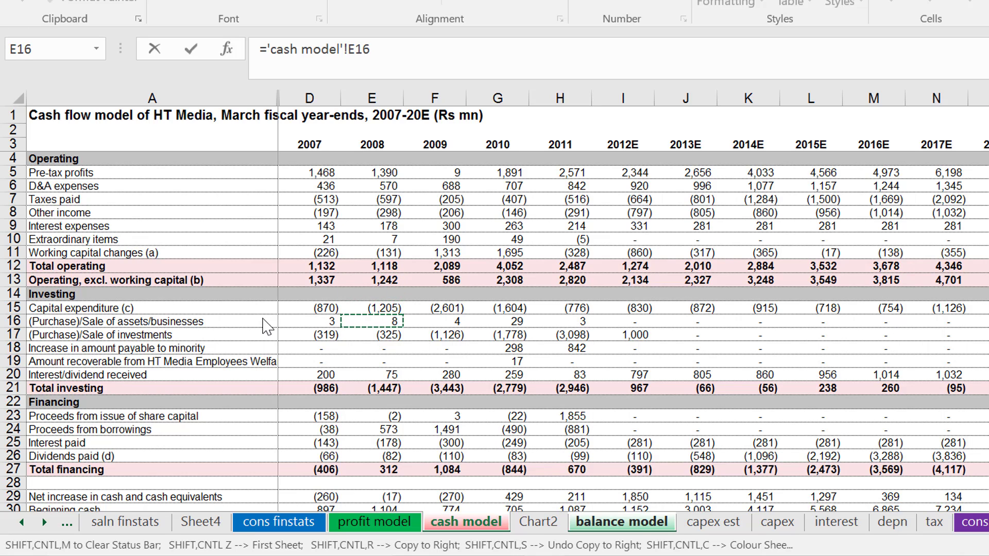
pyautogui.press('Up')
pyautogui.press('Left')
pyautogui.press('Left')
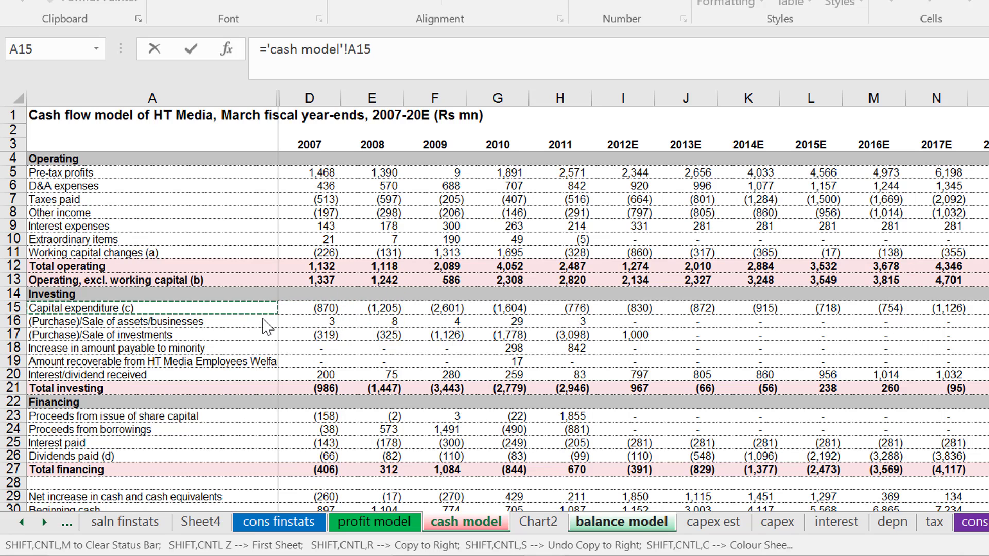
pyautogui.press('Right')
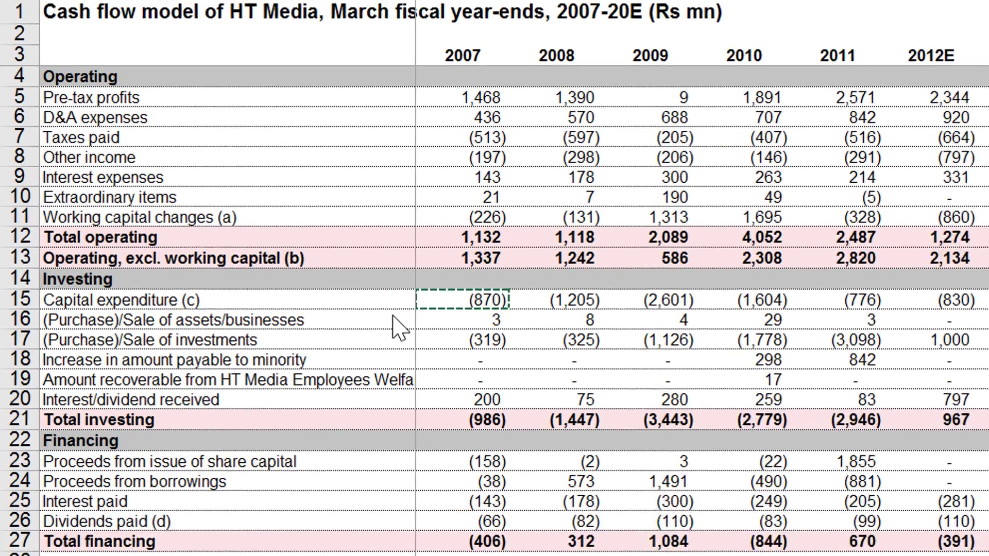
pyautogui.press('Down')
pyautogui.press('Down')
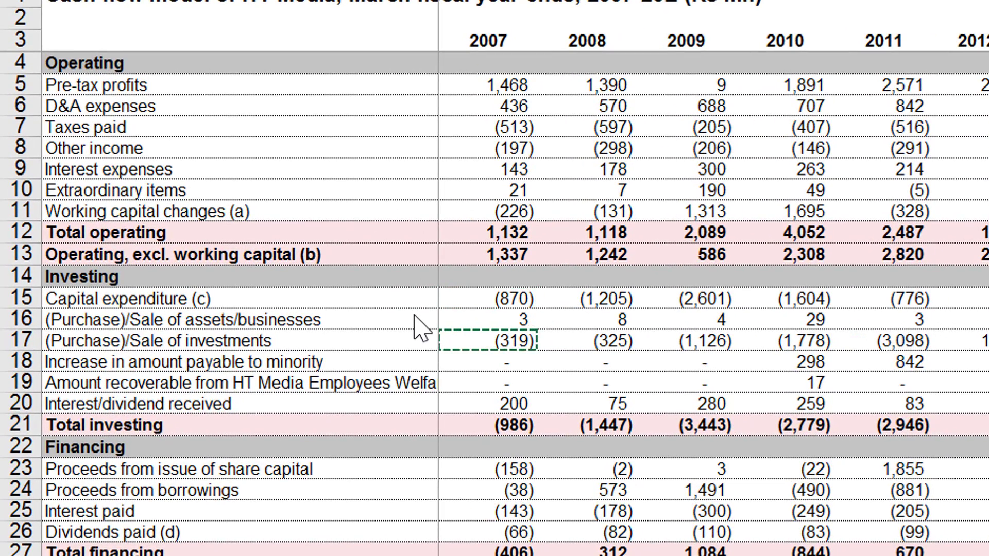
pyautogui.press('Up')
pyautogui.press('Up')
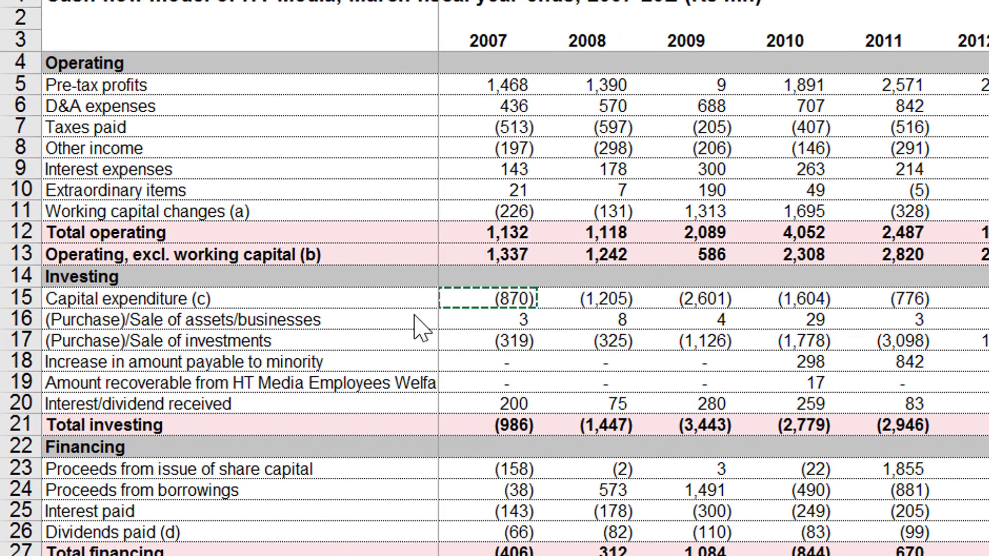
pyautogui.press('Down')
pyautogui.press('Down')
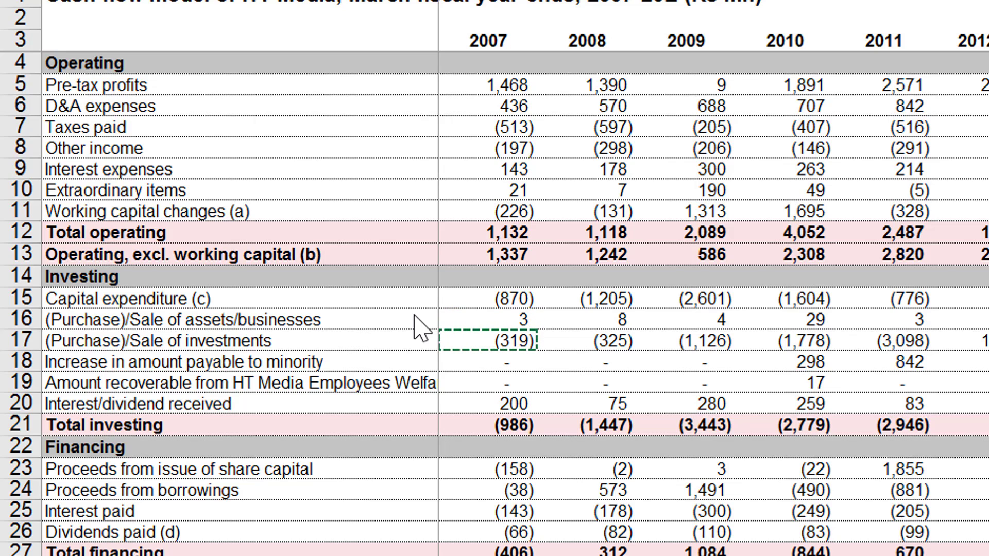
pyautogui.press('Up')
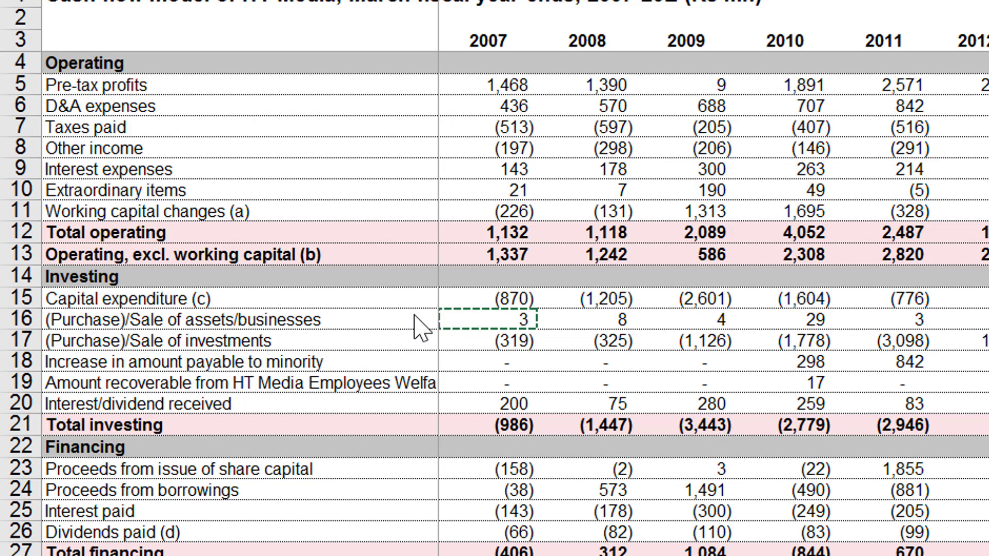
pyautogui.press('Up')
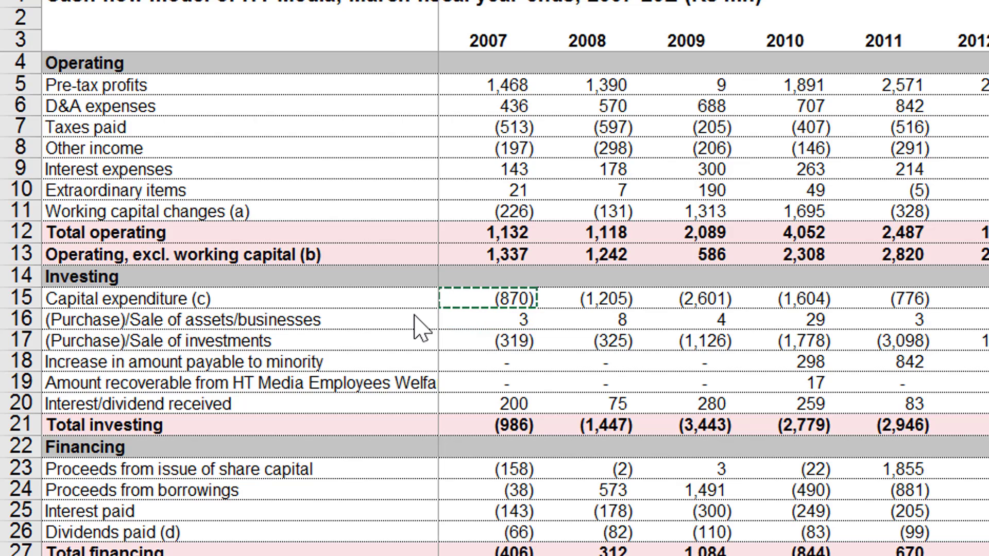
pyautogui.press('Return')
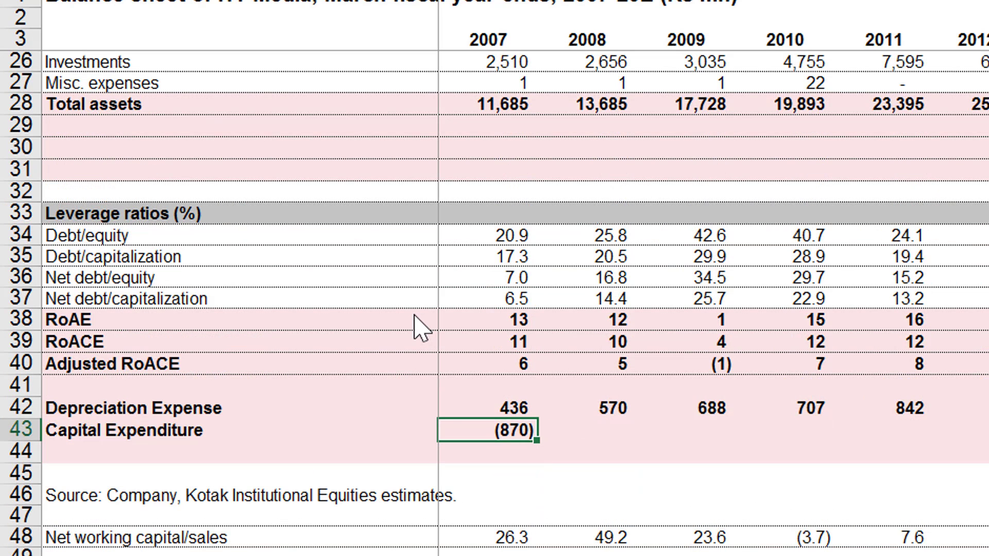
# Reverse the sign of the 2007 Capital Expenditure link and copy the formula across the other year columns.
pyautogui.press('F2')
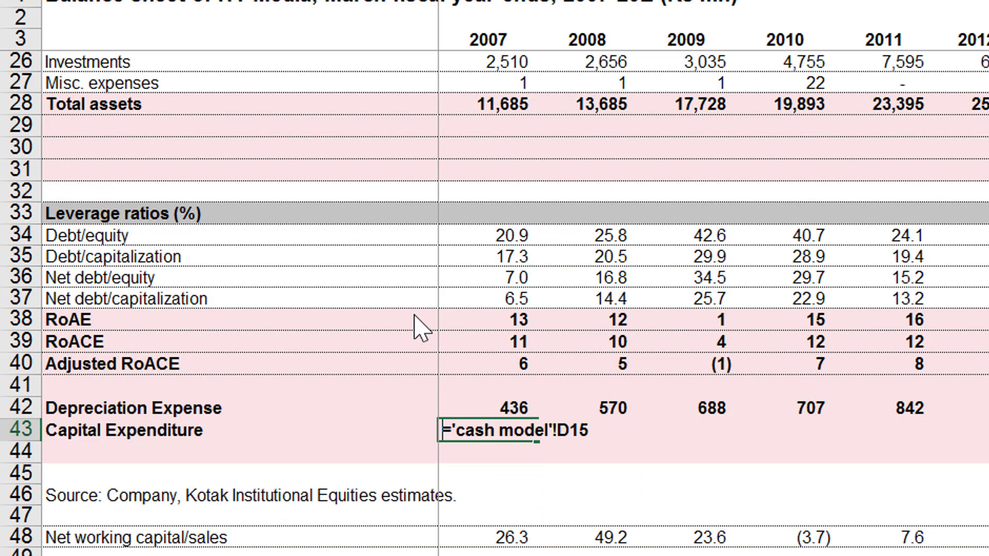
pyautogui.write('-')
pyautogui.press('Return')
pyautogui.press('Down')
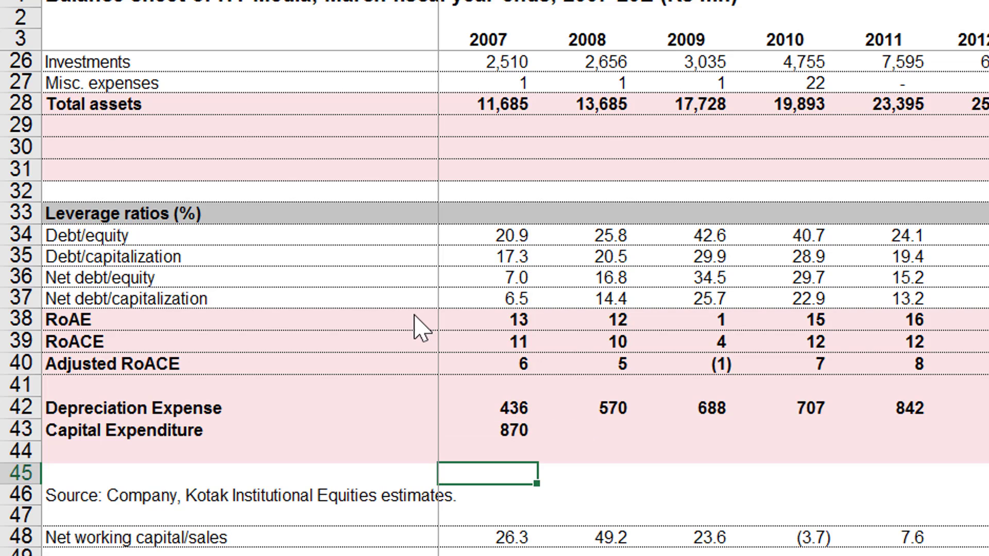
pyautogui.press('Up')
pyautogui.press('Up')
pyautogui.hotkey('ctrl', 'shift', 'Right')
pyautogui.hotkey('ctrl', 'r')
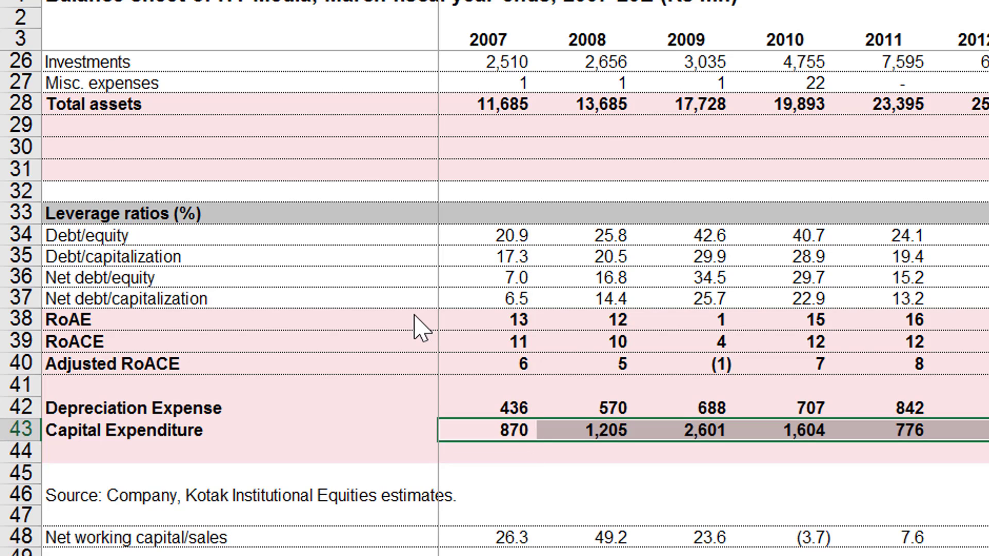
# Compare Depreciation Expense with Capital Expenditure year by year across the historical and forecast columns.
pyautogui.press('Right')
pyautogui.press('Left')
pyautogui.press('Right')
pyautogui.press('Right')
pyautogui.press('Right')
pyautogui.press('Right')
pyautogui.press('Right')
pyautogui.press('Right')
pyautogui.press('Right')
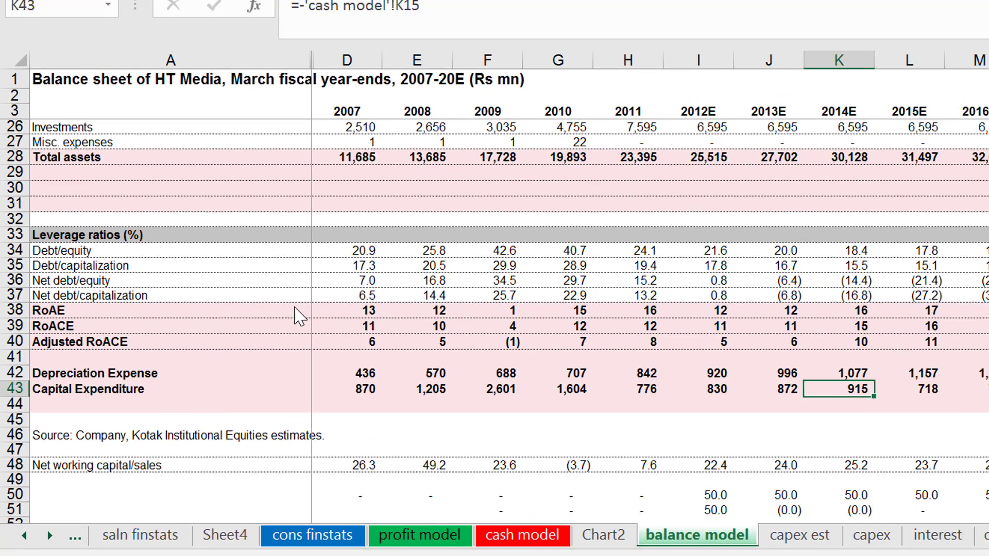
pyautogui.press('Right')
pyautogui.press('Right')
pyautogui.press('Right')
pyautogui.press('Right')
pyautogui.press('Right')
pyautogui.press('Right')
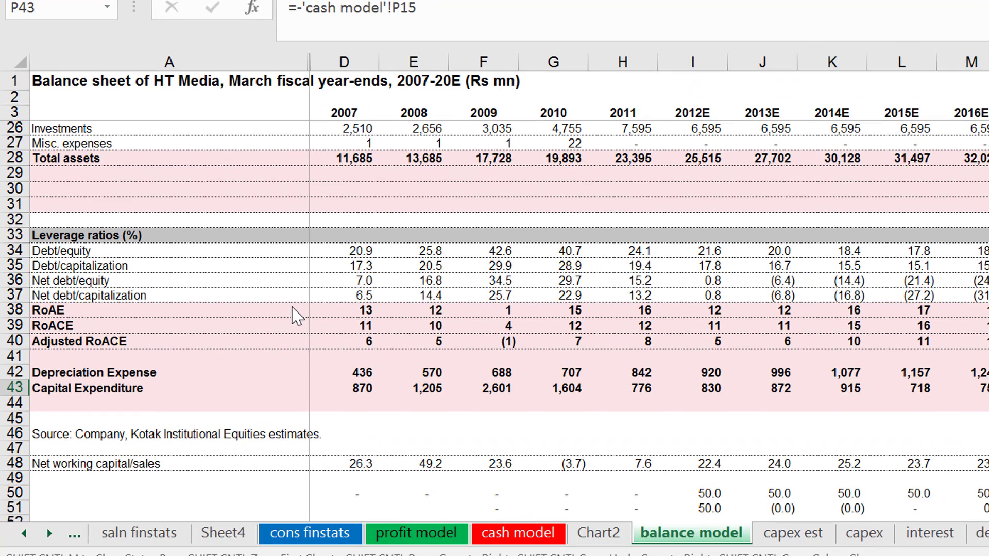
pyautogui.press('Up')
pyautogui.press('Left')
pyautogui.press('Left')
pyautogui.press('Left')
pyautogui.press('Left')
pyautogui.press('Left')
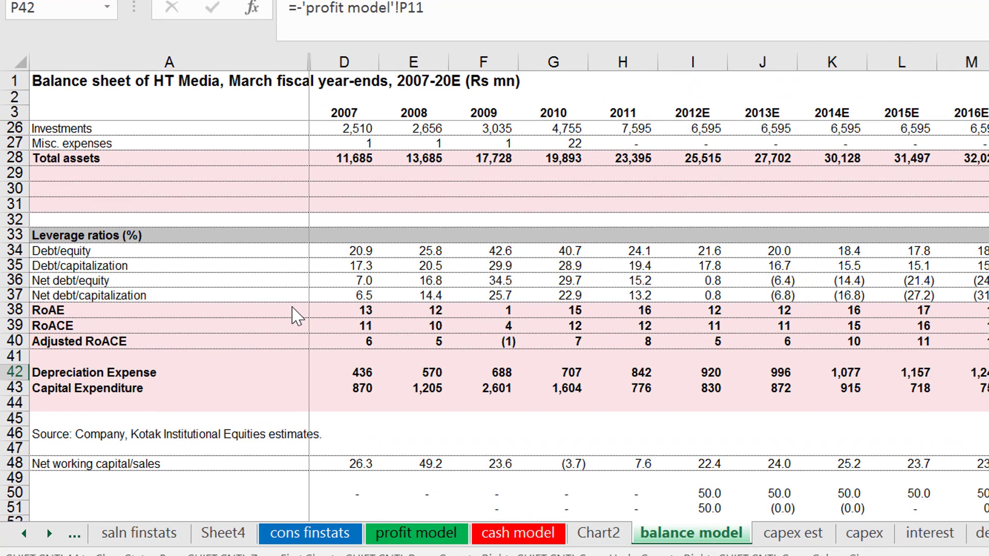
pyautogui.press('Left')
pyautogui.press('Left')
pyautogui.press('Left')
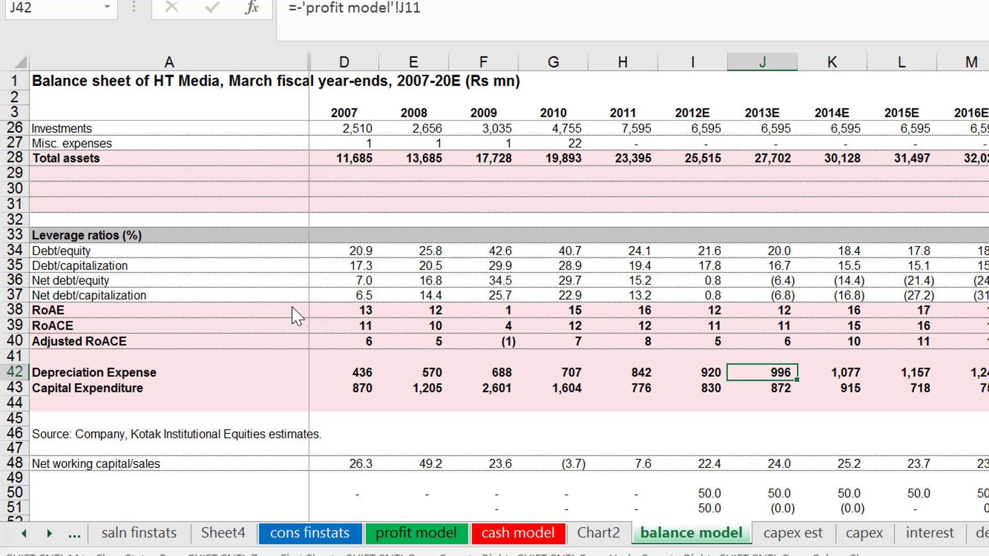
pyautogui.press('Right')
pyautogui.press('Right')
pyautogui.press('Right')
pyautogui.press('Right')
pyautogui.press('Right')
pyautogui.press('Right')
pyautogui.press('Right')
pyautogui.press('Right')
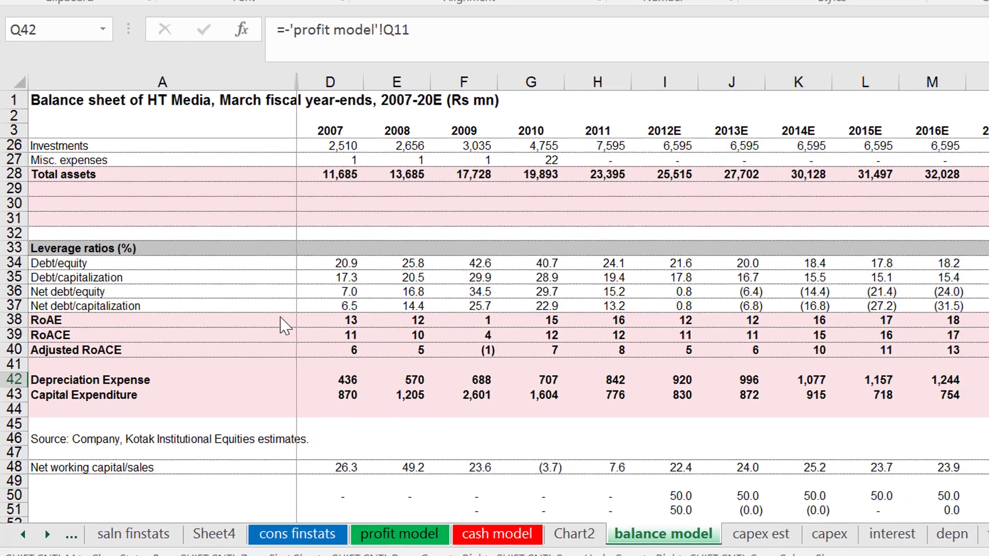
pyautogui.press('Down')
pyautogui.press('Left')
pyautogui.press('Left')
pyautogui.press('Left')
pyautogui.press('Left')
pyautogui.press('Left')
pyautogui.press('Left')
pyautogui.press('Left')
pyautogui.press('Left')
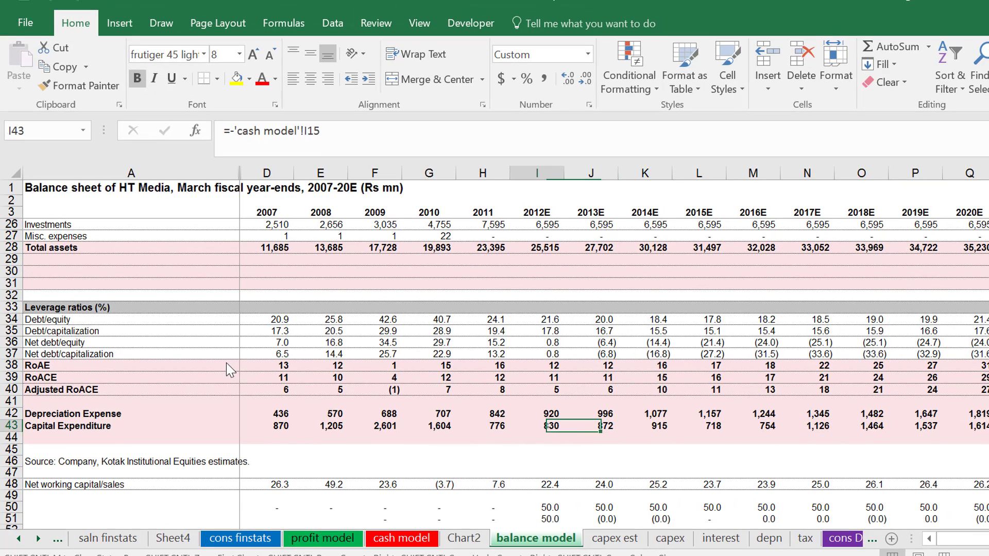
pyautogui.press('Left')
pyautogui.press('Left')
pyautogui.press('Left')
pyautogui.press('Left')
pyautogui.press('Left')
pyautogui.press('Left')
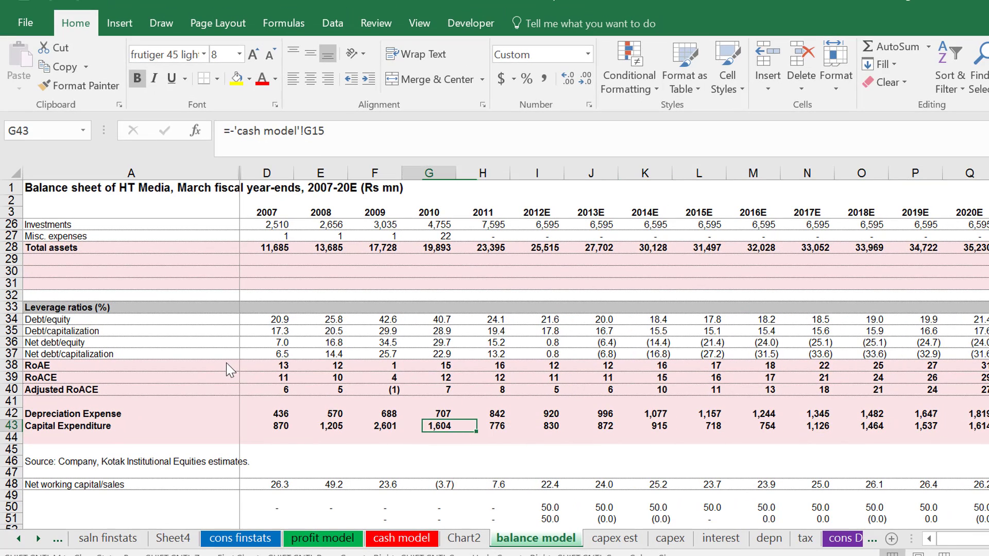
# Insert a row below Capital Expenditure and label cell A44 "Depreciation to Cap Exp".
pyautogui.press('Down')
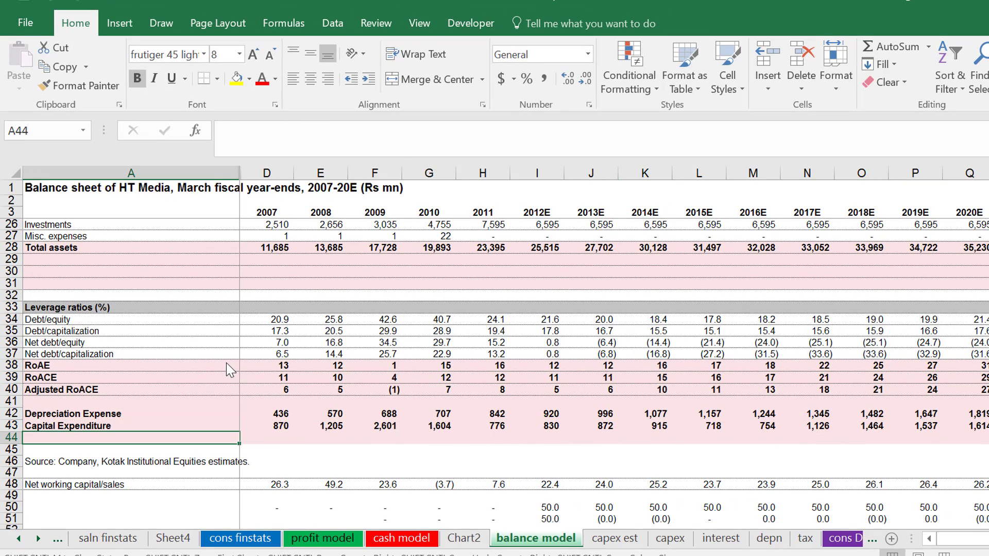
pyautogui.hotkey('shift', 'space')
pyautogui.hotkey('ctrl', 'shift', '+')
pyautogui.press('Right')
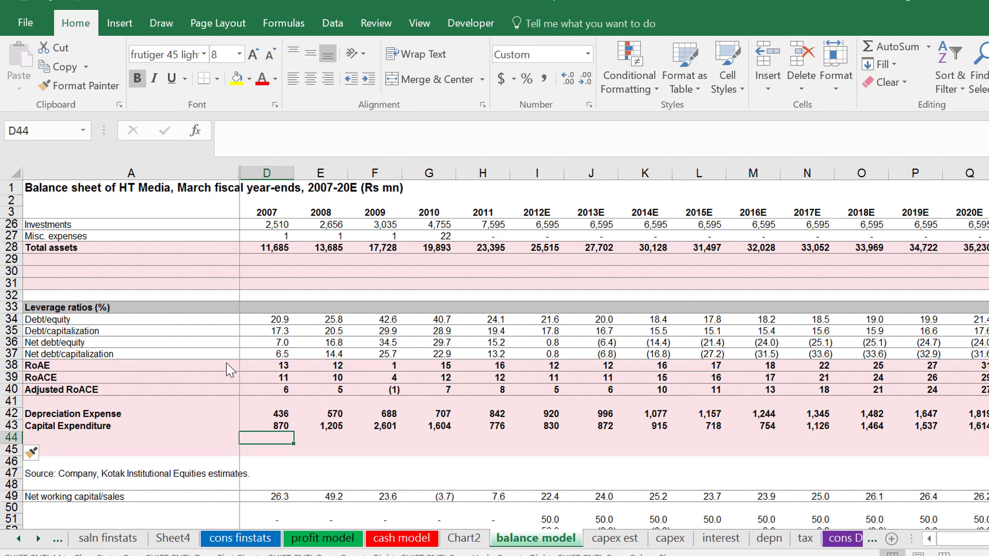
pyautogui.press('Left')
pyautogui.write('Depreciation Expense')
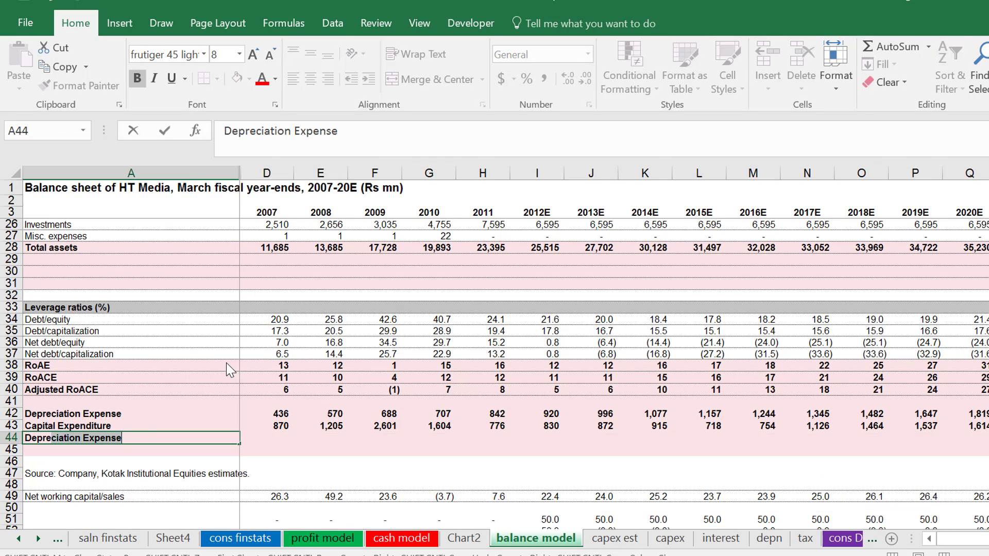
pyautogui.hotkey('ctrl', 'shift', 'Left')
pyautogui.write('to Ca')
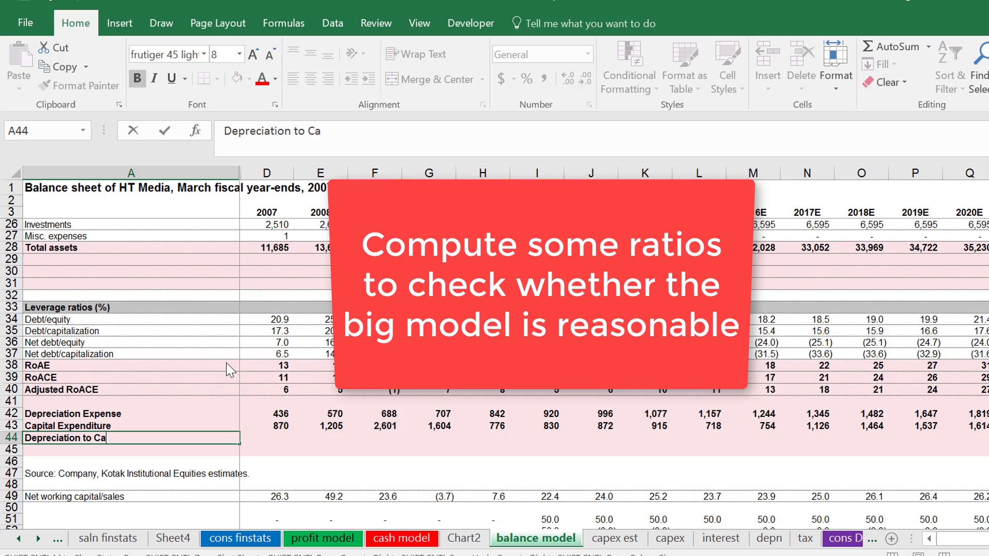
pyautogui.write('p Exp')
pyautogui.press('Return')
# Calculate the 2007 Depreciation to Cap Exp ratio in D44 as =D42/D43.
pyautogui.press('Up')
pyautogui.press('Right')
pyautogui.write('=')
pyautogui.press('Up')
pyautogui.press('Up')
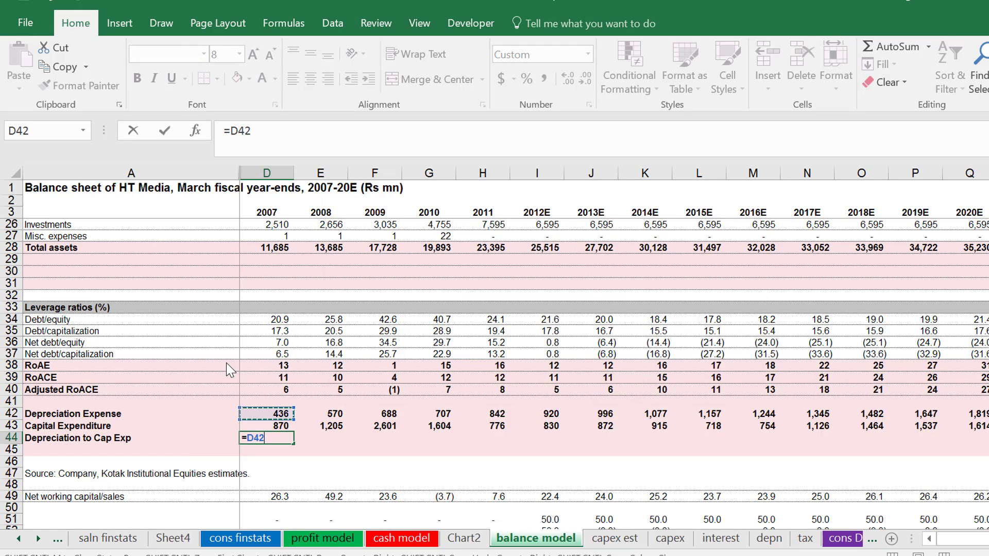
pyautogui.write('/')
pyautogui.press('Up')
pyautogui.press('Return')
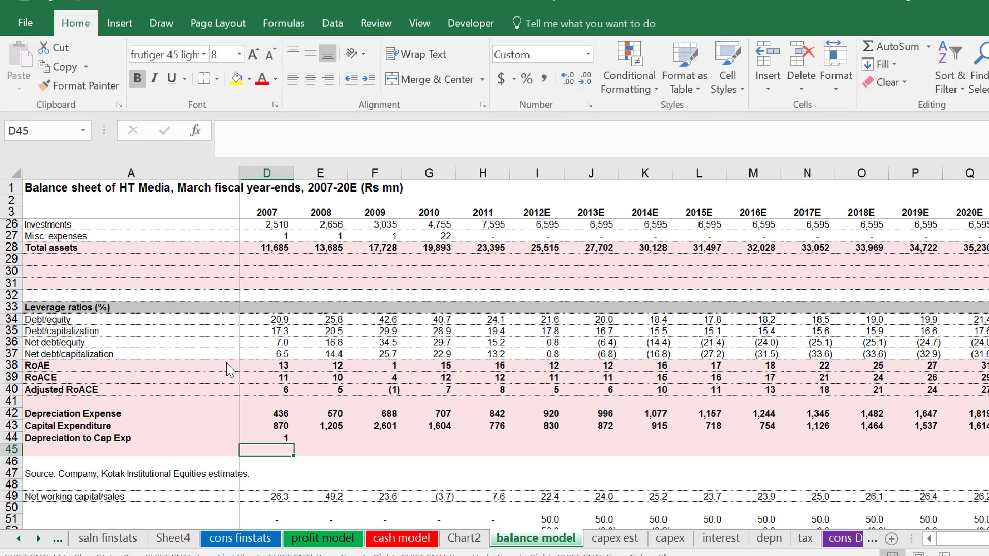
# Copy the Depreciation to Cap Exp formula across the other year columns and format the row as percentages with two decimals.
pyautogui.press('Up')
pyautogui.hotkey('ctrl', 'shift', '1')
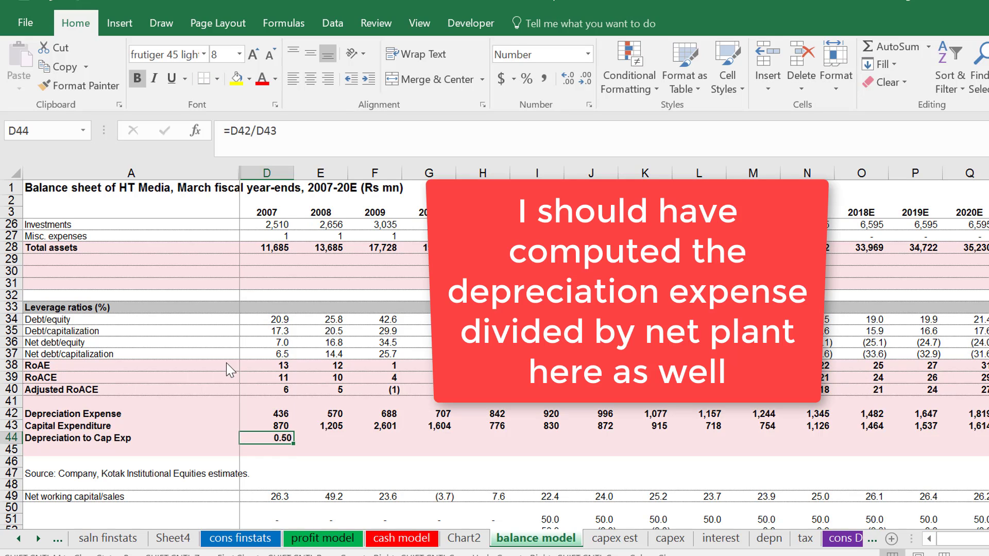
pyautogui.hotkey('ctrl', 'shift', 'r')
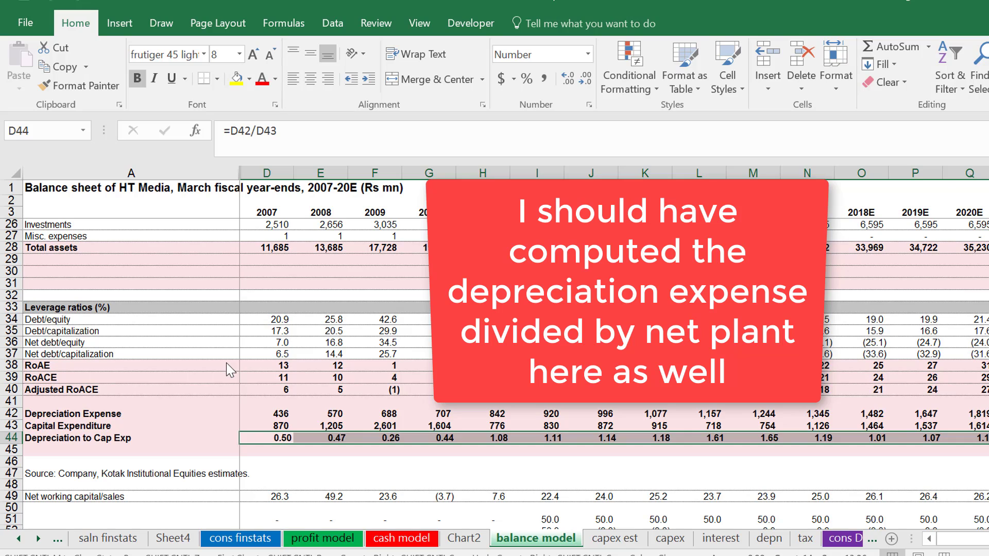
pyautogui.hotkey('ctrl', 'shift', 'Right')
pyautogui.hotkey('ctrl', 'shift', '5')
# Examine the Depreciation to Cap Exp percentages across the historical and forecast years.
pyautogui.press('Home')
pyautogui.press('Right')
pyautogui.press('Right')
pyautogui.press('Right')
pyautogui.press('Right')
pyautogui.press('Right')
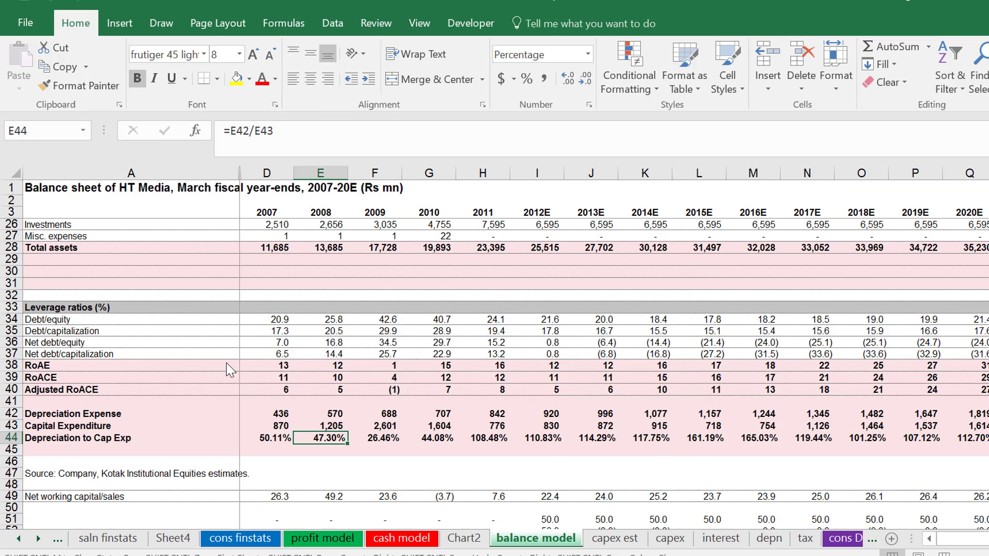
pyautogui.press('Left')
pyautogui.press('Left')
pyautogui.press('Left')
pyautogui.press('Left')
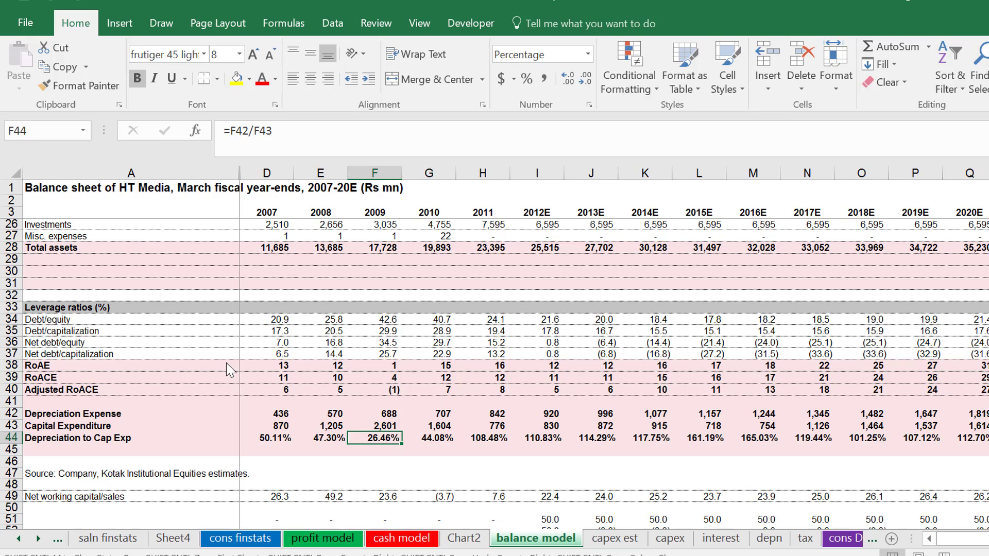
pyautogui.press('Right')
pyautogui.press('Right')
pyautogui.press('Right')
pyautogui.press('Right')
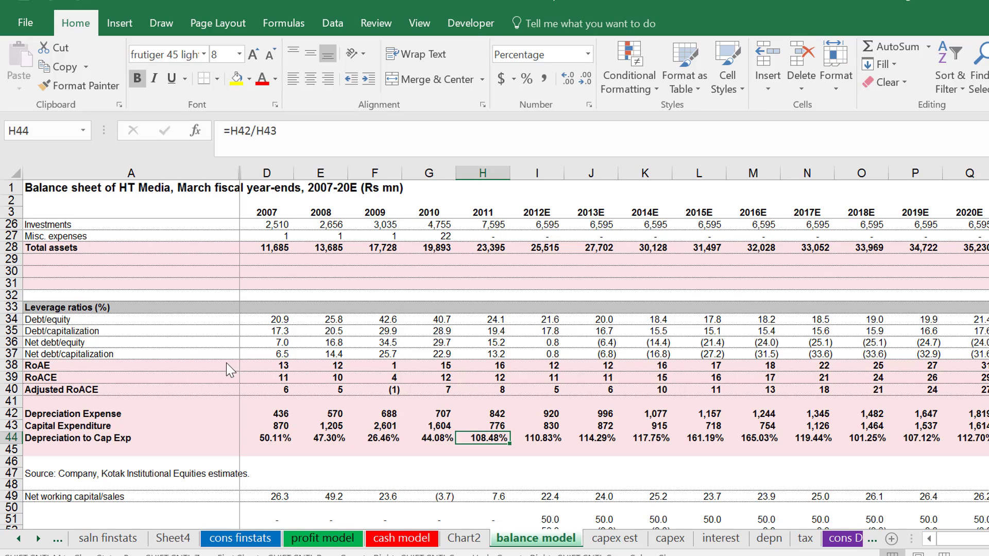
pyautogui.press('Right')
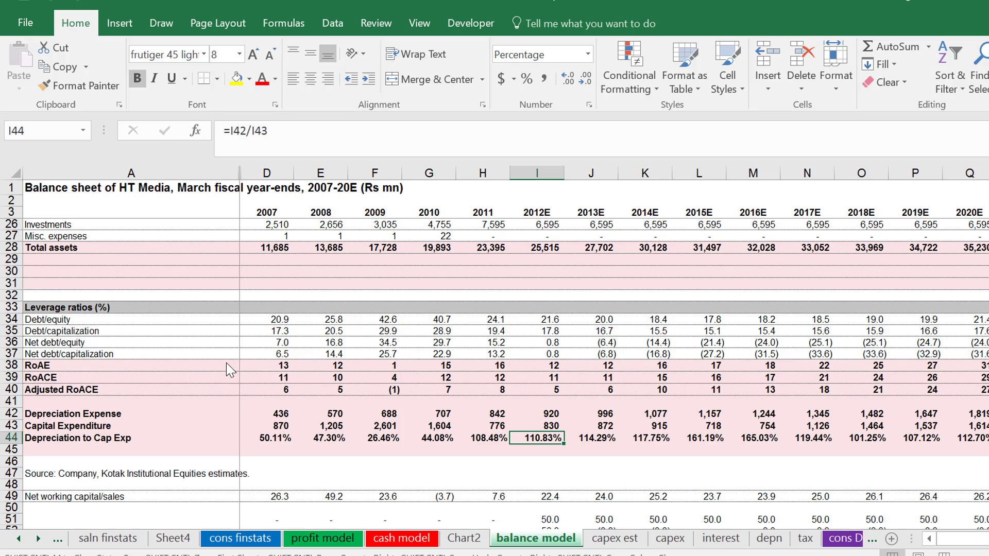
pyautogui.press('Right')
pyautogui.press('Right')
pyautogui.press('Right')
pyautogui.press('Right')
pyautogui.press('Right')
pyautogui.press('Right')
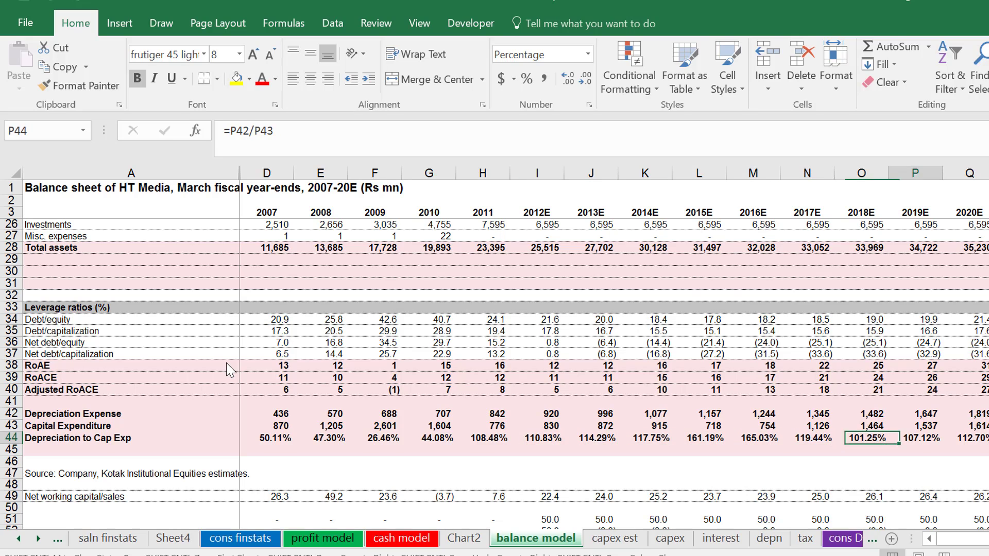
pyautogui.press('Left')
pyautogui.press('Left')
pyautogui.press('Left')
pyautogui.press('Left')
pyautogui.press('Left')
pyautogui.press('Left')
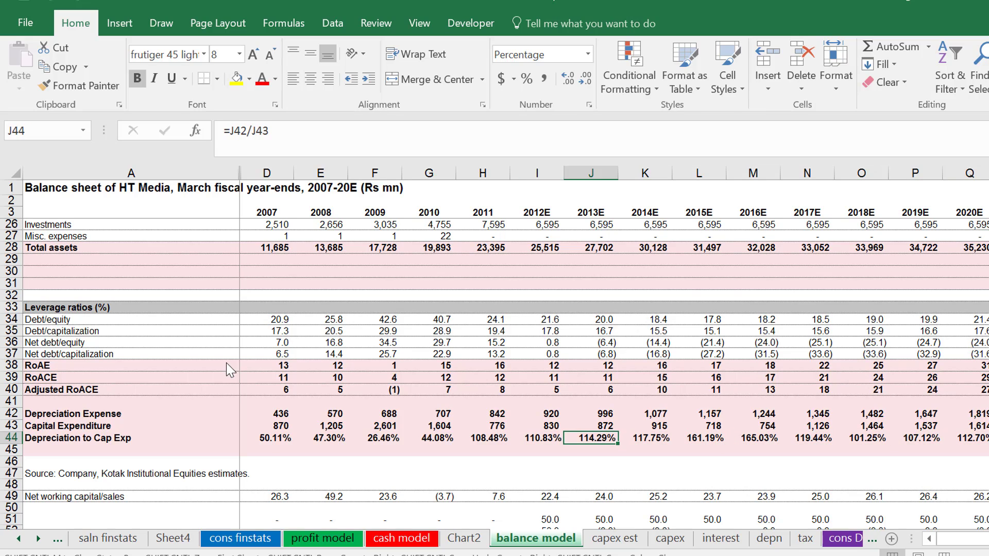
pyautogui.press('Left')
pyautogui.press('Left')
pyautogui.press('Right')
pyautogui.press('Right')
# Insert two rows below Depreciation to Cap Exp and label cell A45 "EBITDA".
pyautogui.press('Down')
pyautogui.press('Left')
pyautogui.press('Left')
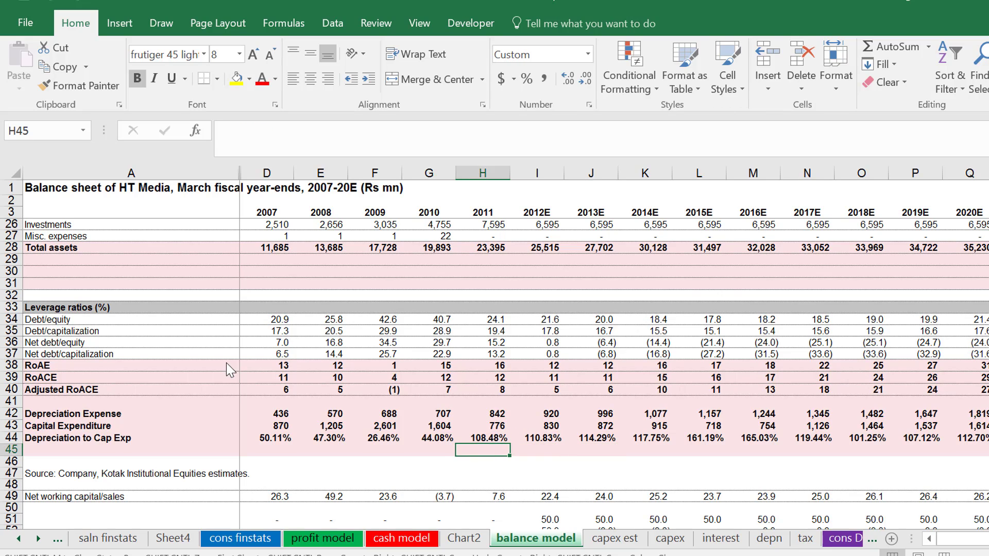
pyautogui.press('Left')
pyautogui.press('Left')
pyautogui.press('Left')
pyautogui.press('Left')
pyautogui.hotkey('shift', 'space')
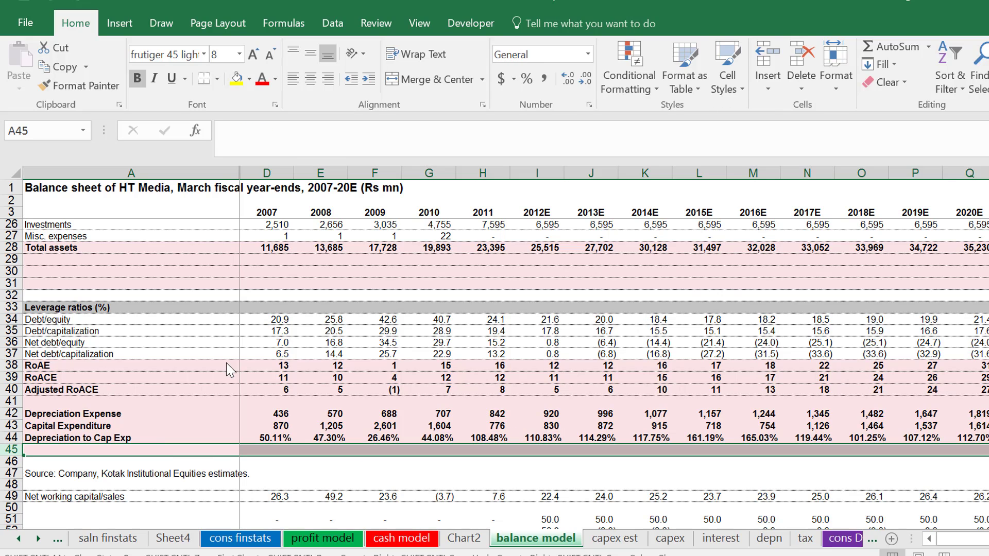
pyautogui.hotkey('ctrl', 'shift', '+')
pyautogui.hotkey('ctrl', 'shift', '+')
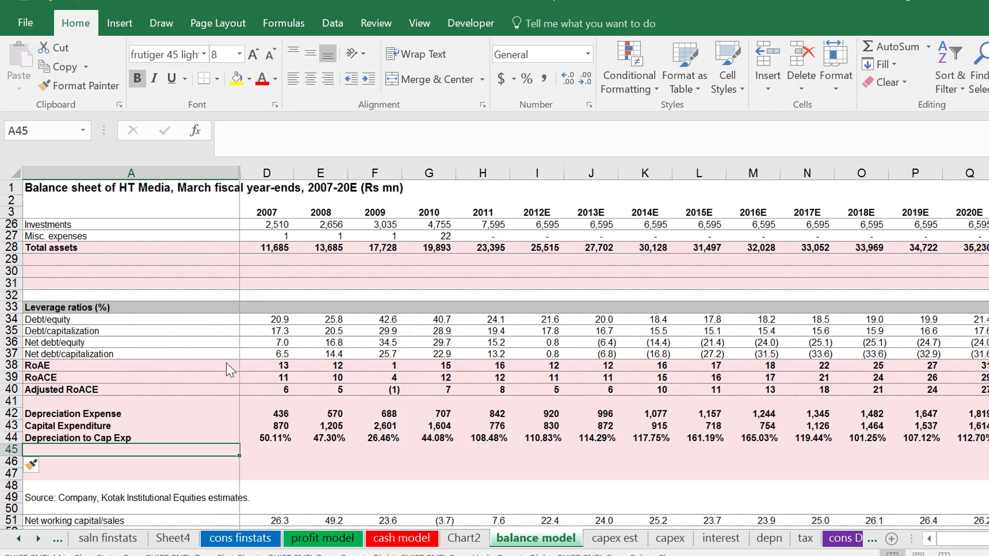
pyautogui.write('EBITDA')
pyautogui.hotkey('ctrl', 'Return')
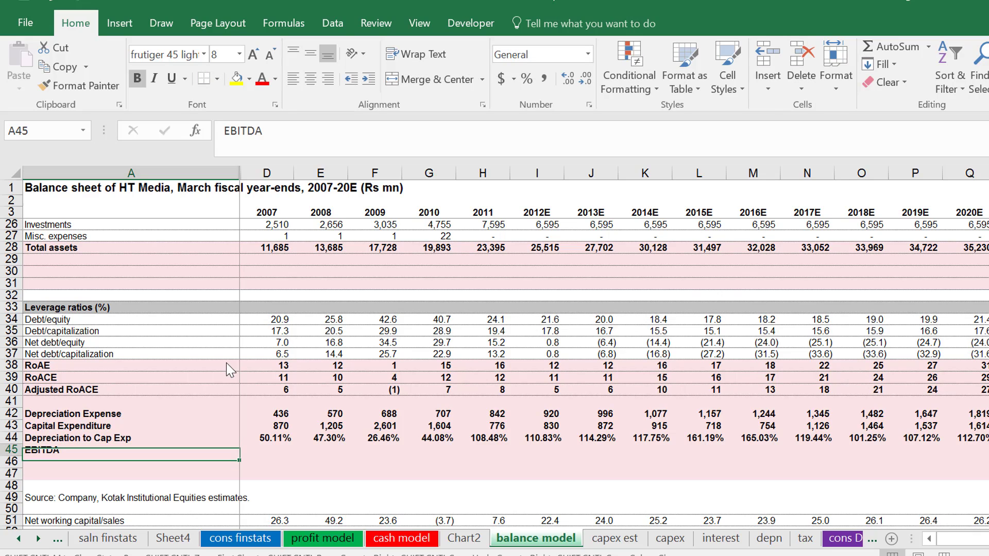
# Link the 2007 EBITDA cell D45 to the EBITDA figure in cell D8 of the profit model sheet.
pyautogui.press('Right')
pyautogui.press('Right')
pyautogui.press('Left')
pyautogui.write('=')
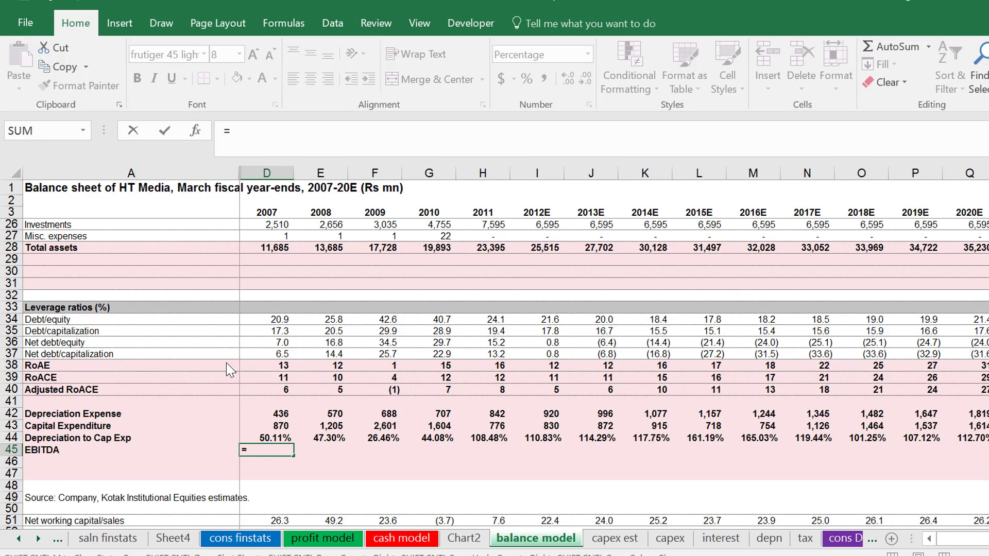
pyautogui.hotkey('ctrl', 'pageup')
pyautogui.hotkey('ctrl', 'pageup')
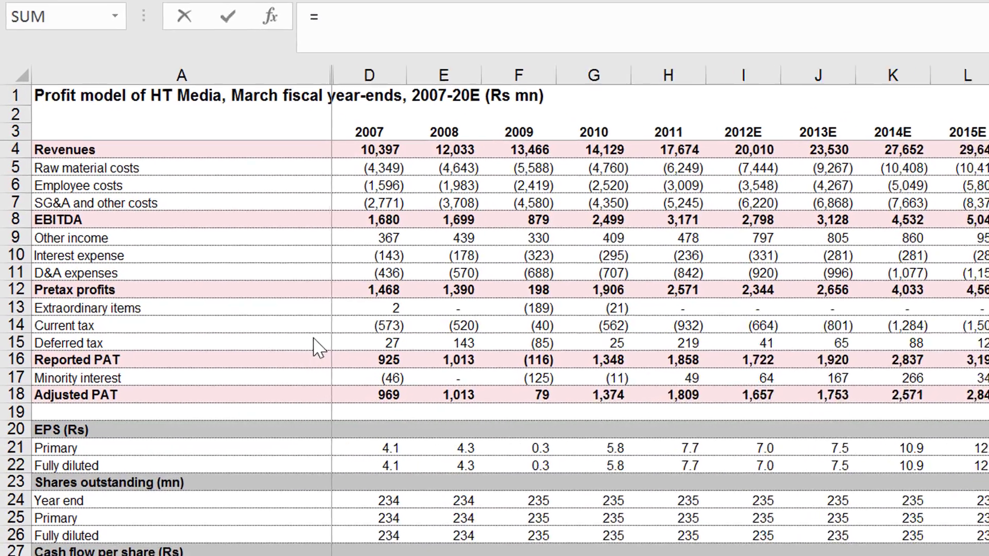
pyautogui.press('Down')
pyautogui.press('Up')
pyautogui.press('Down')
pyautogui.press('Down')
pyautogui.press('Down')
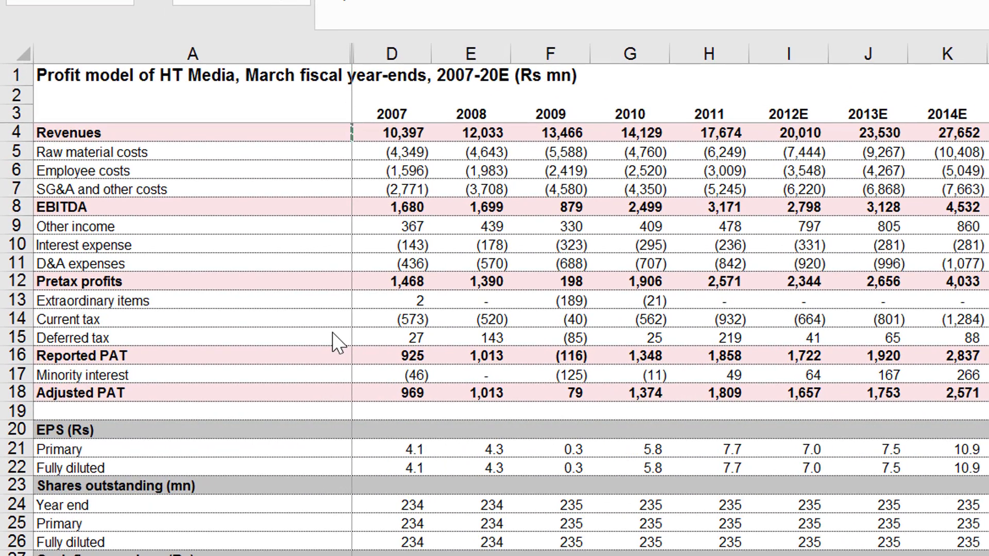
pyautogui.press('Down')
pyautogui.press('Down')
pyautogui.press('Right')
pyautogui.press('Down')
pyautogui.press('Down')
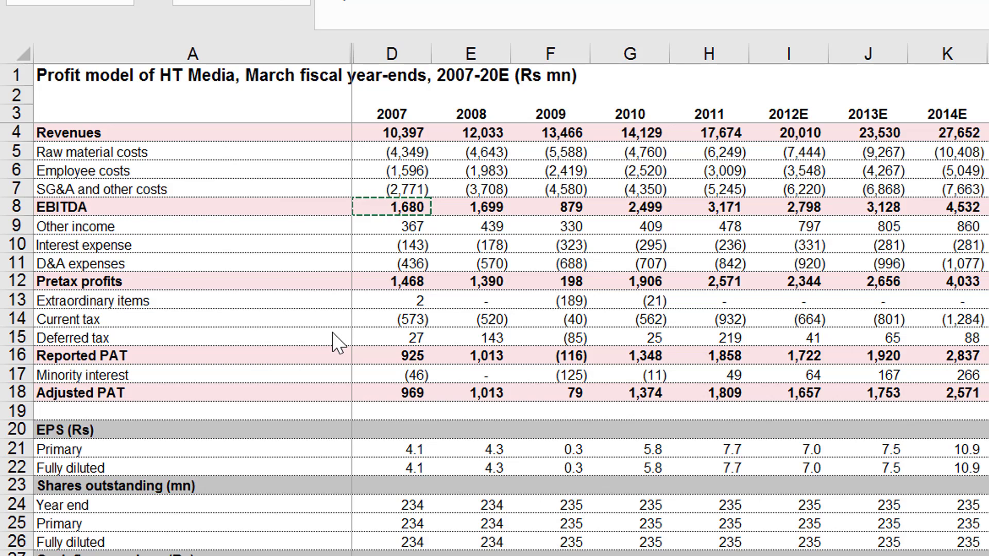
pyautogui.press('Return')
# Format the 2007 EBITDA value as a two-decimal number with thousands separators and copy it across the other year columns.
pyautogui.press('Up')
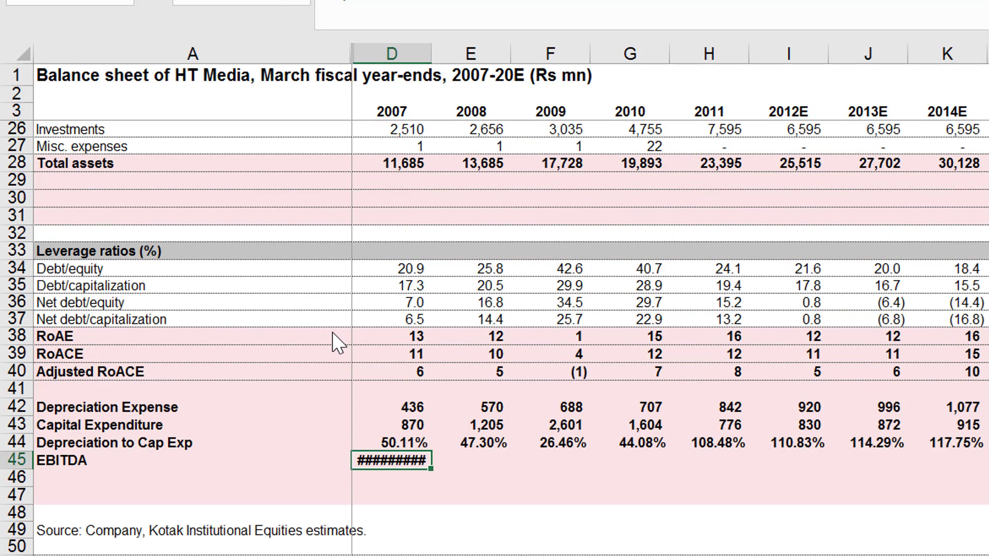
pyautogui.hotkey('ctrl', 'shift', '1')
pyautogui.hotkey('ctrl', 'shift', 'Right')
pyautogui.hotkey('ctrl', 'r')
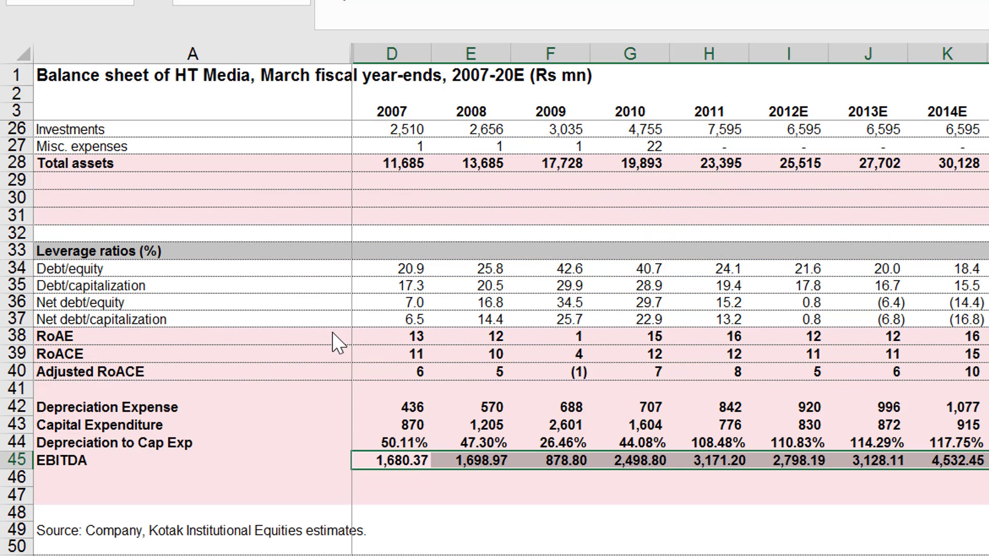
pyautogui.press('Down')
pyautogui.press('Left')
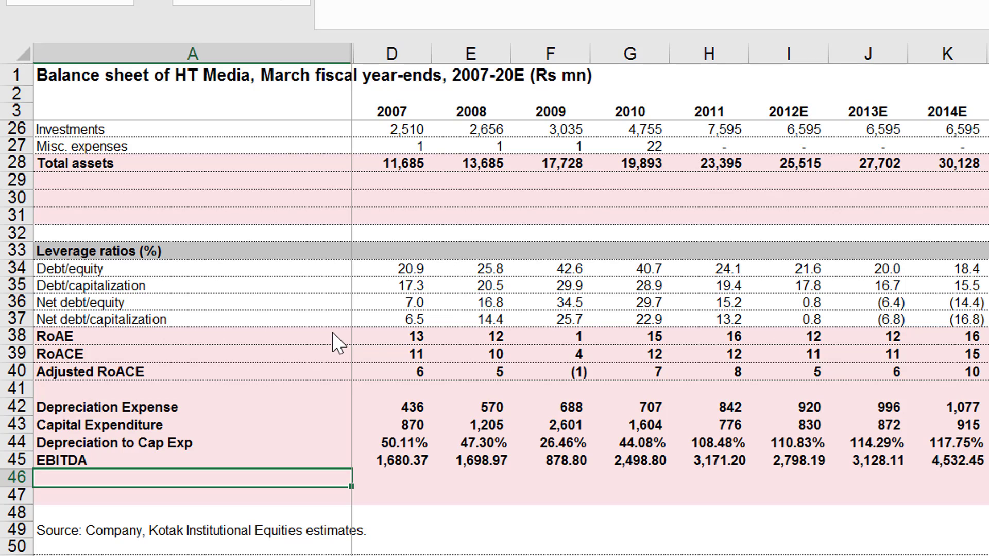
# Label cell A46 "Cap Exp to EBITDA" below the EBITDA row.
pyautogui.write('Ca')
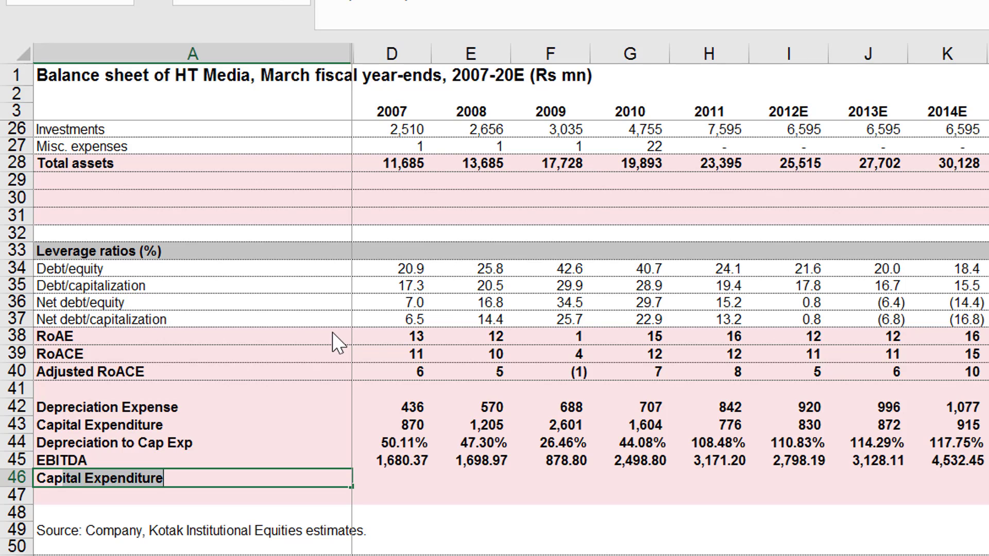
pyautogui.write('p E')
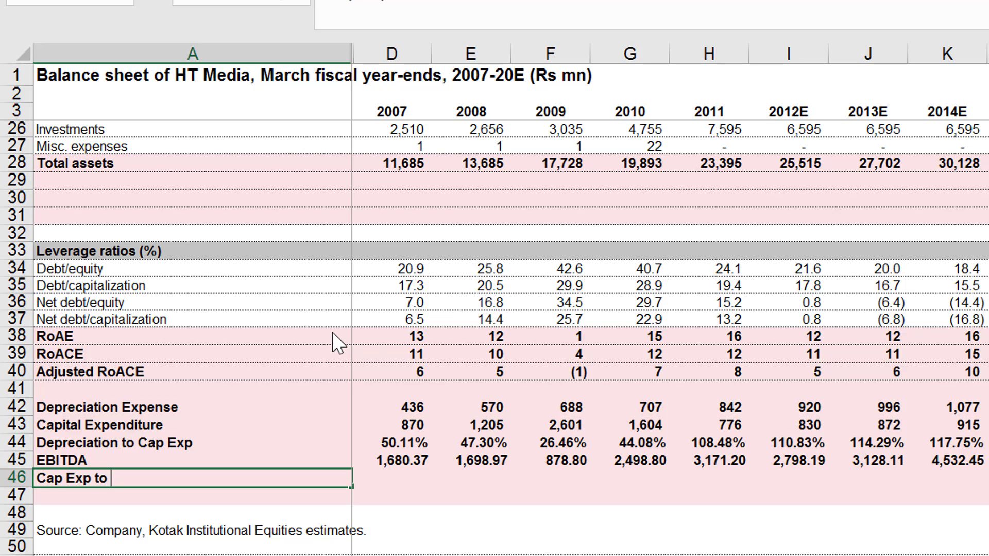
pyautogui.write('xp to D')
pyautogui.press('BackSpace')
pyautogui.write('EBITDA')
pyautogui.press('Return')
# Calculate the 2007 Cap Exp to EBITDA ratio in D46 with the formula =D43/D45.
pyautogui.press('Up')
pyautogui.press('Right')
pyautogui.write('=')
pyautogui.press('Up')
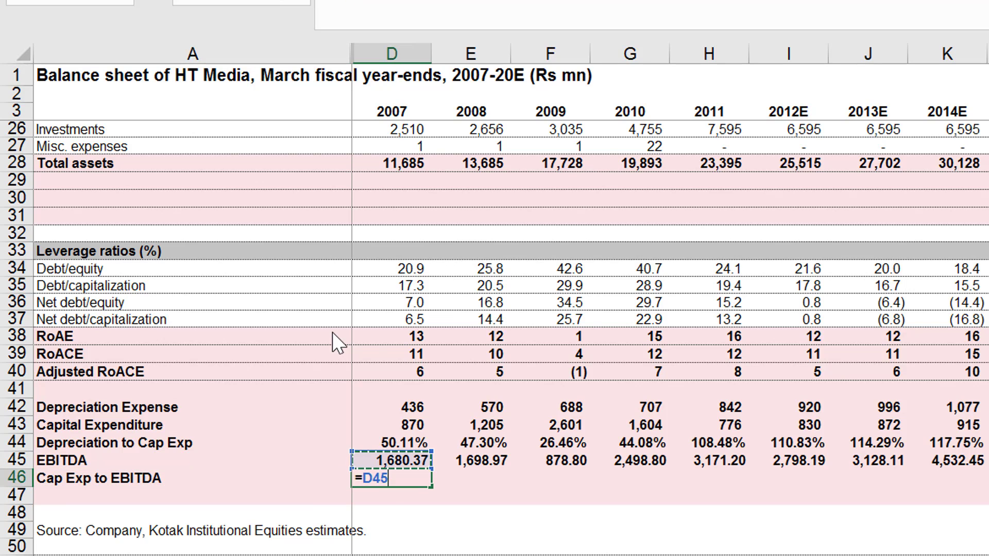
pyautogui.press('Up')
pyautogui.press('Up')
pyautogui.write('/')
pyautogui.press('Up')
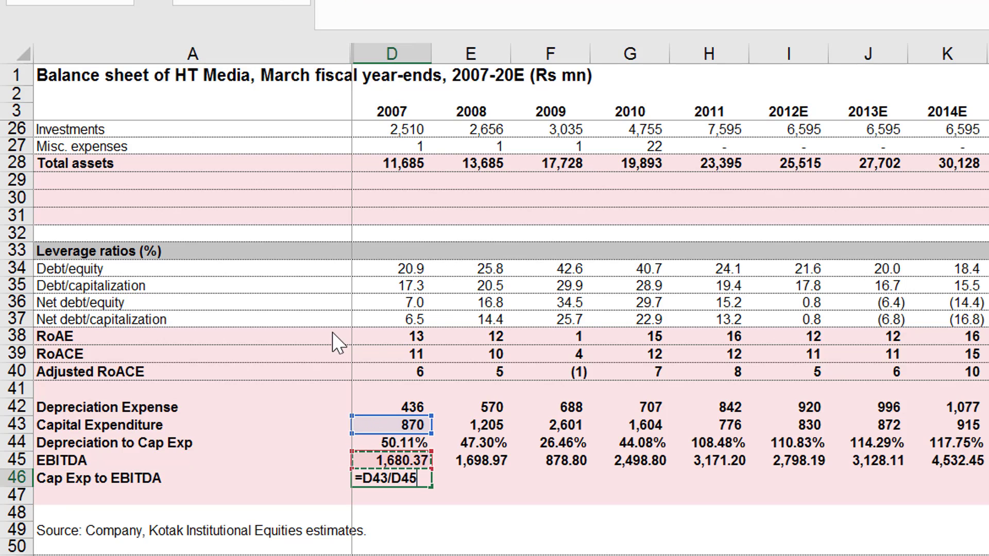
pyautogui.press('Return')
pyautogui.press('Up')
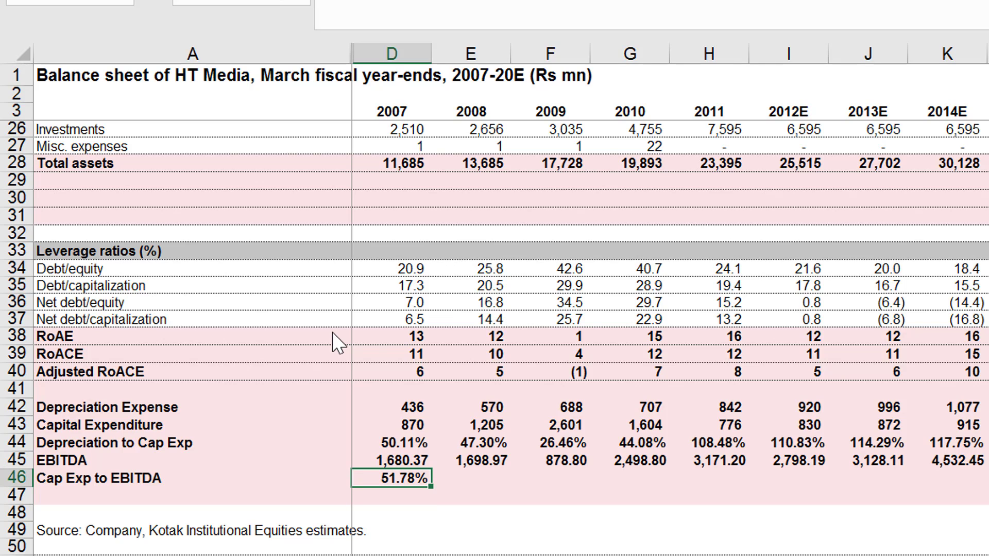
# Copy the 2007 Cap Exp to EBITDA formula across the other year columns through 2020E.
pyautogui.hotkey('shift', 'Right')
pyautogui.hotkey('shift', 'Right')
pyautogui.hotkey('shift', 'Right')
pyautogui.hotkey('shift', 'Right')
pyautogui.hotkey('shift', 'Right')
pyautogui.hotkey('shift', 'Right')
pyautogui.hotkey('shift', 'Right')
pyautogui.hotkey('shift', 'Right')
pyautogui.hotkey('shift', 'Right')
pyautogui.hotkey('shift', 'Right')
pyautogui.hotkey('shift', 'Right')
pyautogui.hotkey('shift', 'Right')
pyautogui.hotkey('shift', 'Right')
pyautogui.hotkey('ctrl', 'r')
pyautogui.hotkey('shift', 'Left')
pyautogui.hotkey('shift', 'Left')
pyautogui.hotkey('shift', 'Left')
pyautogui.hotkey('shift', 'Left')
pyautogui.hotkey('shift', 'Left')
pyautogui.hotkey('shift', 'Left')
pyautogui.hotkey('shift', 'Left')
# Examine the Cap Exp to EBITDA percentages across the historical and forecast years.
pyautogui.press('Right')
pyautogui.press('Right')
pyautogui.press('Right')
pyautogui.press('Right')
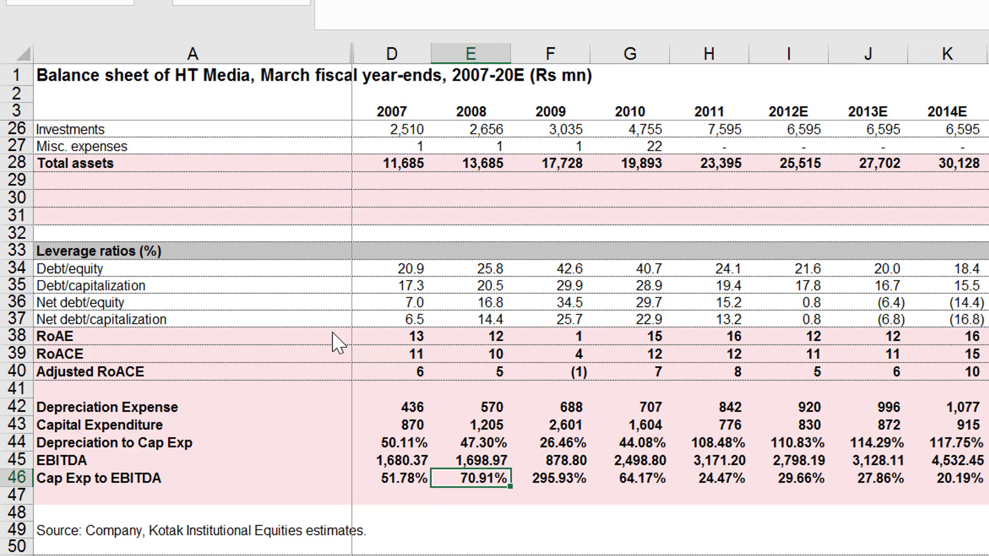
pyautogui.press('Right')
pyautogui.press('Left')
pyautogui.press('Left')
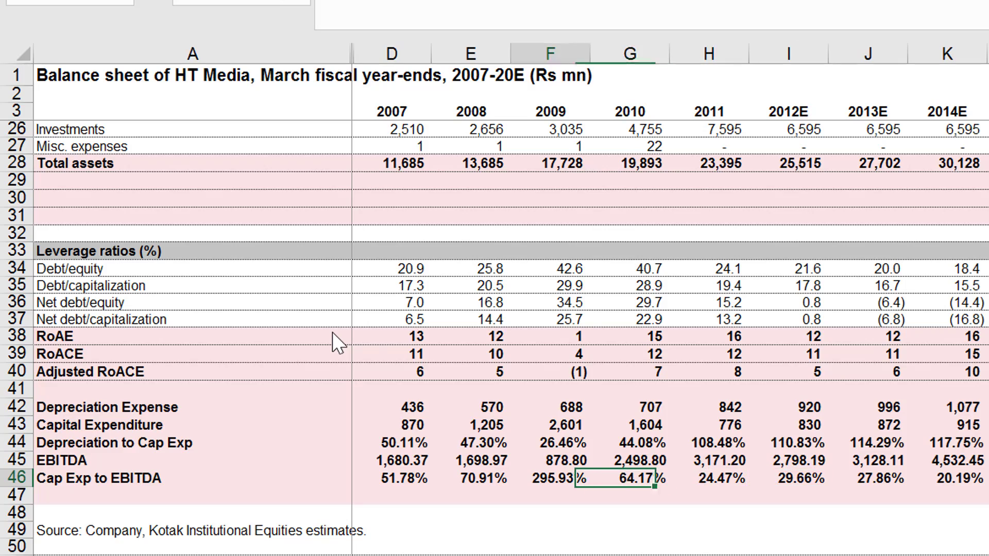
pyautogui.press('Left')
pyautogui.press('Right')
pyautogui.press('Right')
pyautogui.press('Right')
pyautogui.press('Right')
pyautogui.press('Right')
pyautogui.press('Right')
pyautogui.press('Right')
pyautogui.press('Right')
pyautogui.press('Right')
pyautogui.press('Right')
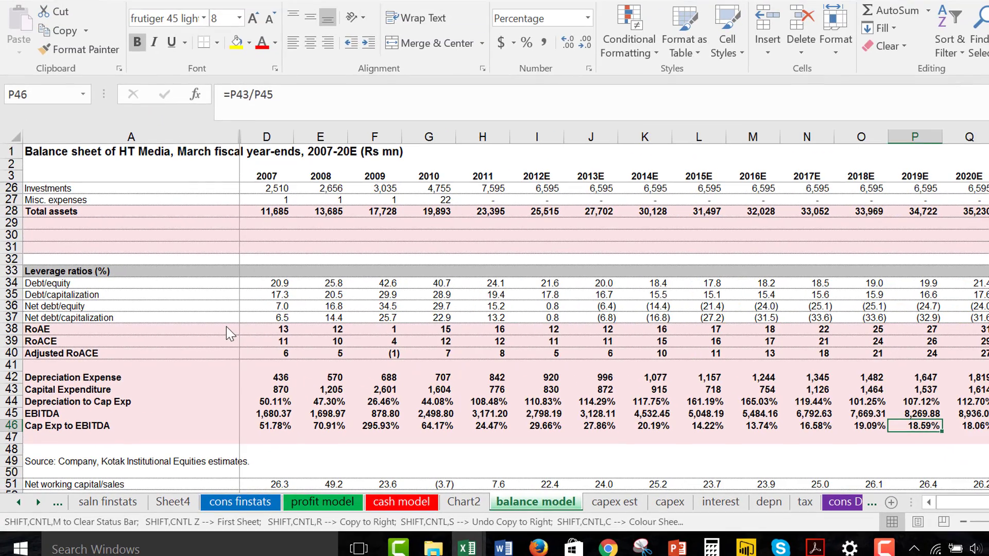
pyautogui.press('Right')
pyautogui.press('Left')
pyautogui.press('Left')
pyautogui.press('Left')
pyautogui.press('Left')
pyautogui.press('Left')
pyautogui.press('Left')
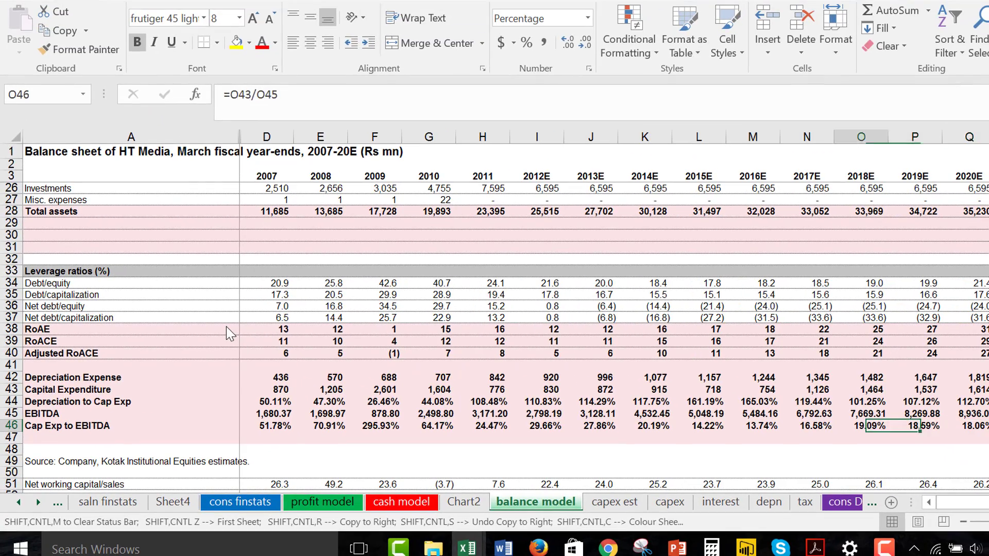
pyautogui.press('Left')
pyautogui.press('Left')
pyautogui.press('Left')
pyautogui.press('Left')
pyautogui.press('Left')
pyautogui.press('Left')
pyautogui.press('Left')
pyautogui.press('Left')
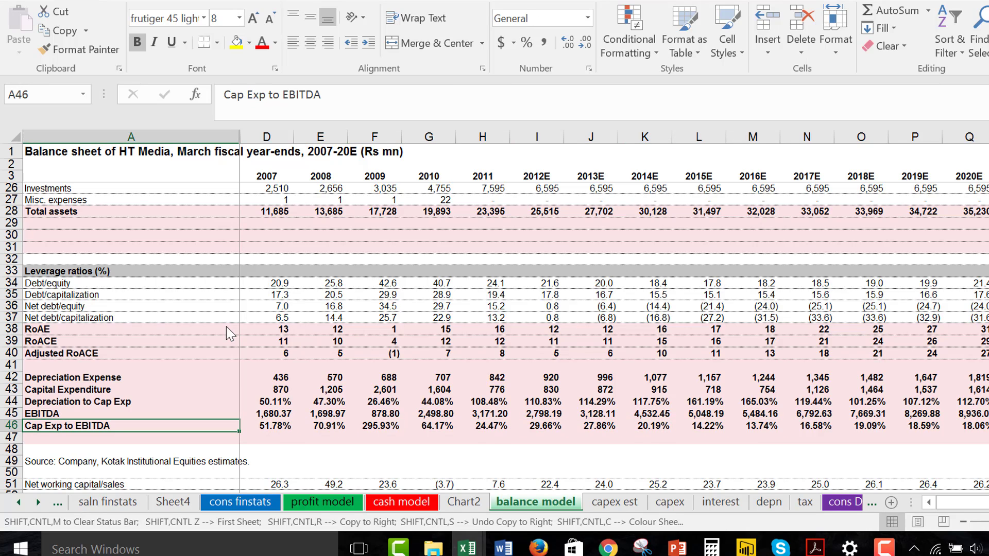
# Insert four blank rows at row 47, below Cap Exp to EBITDA.
pyautogui.press('Down')
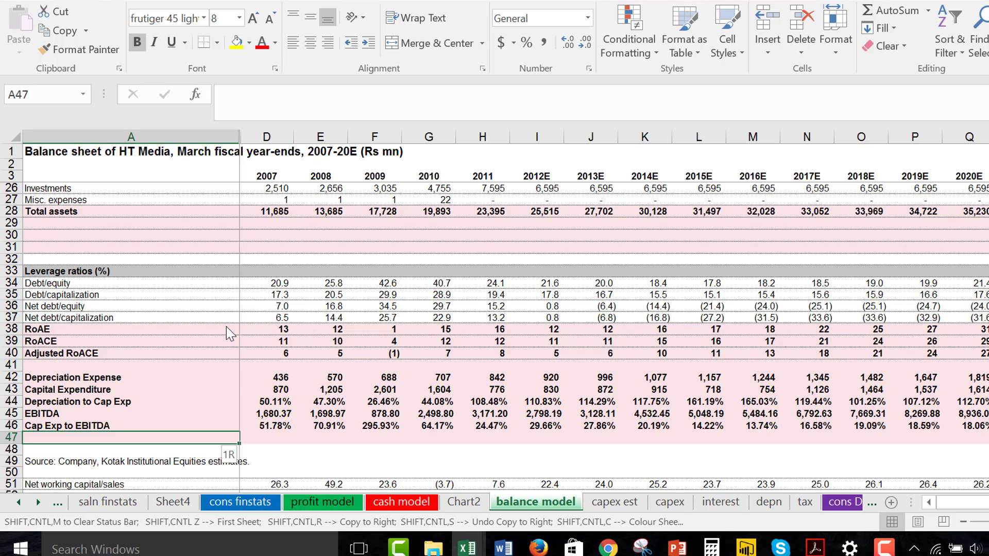
pyautogui.hotkey('shift', 'space')
pyautogui.hotkey('ctrl', 'shift', '=')
pyautogui.hotkey('ctrl', 'shift', '=')
pyautogui.hotkey('ctrl', 'shift', '=')
pyautogui.hotkey('ctrl', 'shift', '=')
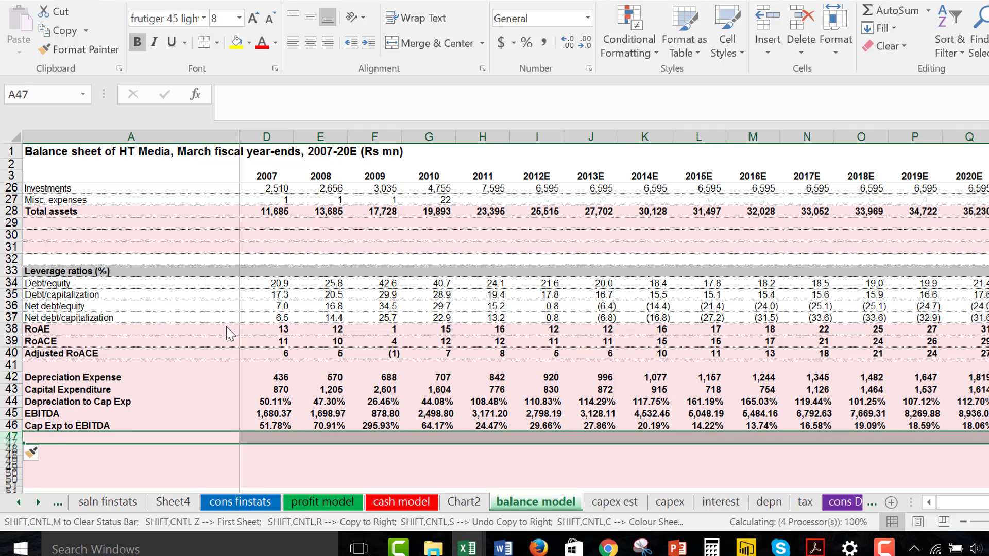
# Compare capital expenditure with depreciation expense across the years up to 2020E.
pyautogui.press('Down')
pyautogui.press('Up')
pyautogui.press('Up')
pyautogui.press('Up')
pyautogui.press('Right')
pyautogui.press('Up')
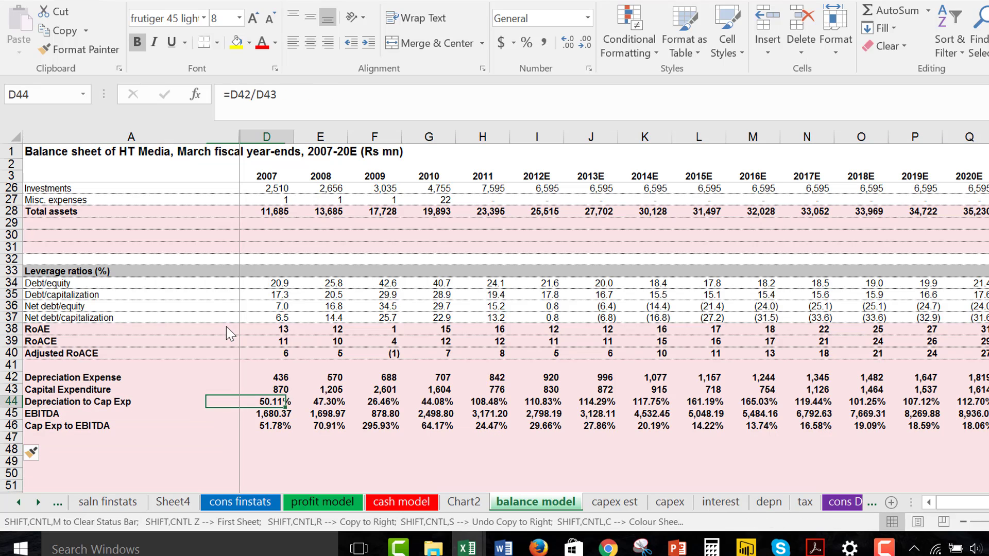
pyautogui.press('Up')
pyautogui.press('Right')
pyautogui.press('Right')
pyautogui.press('Right')
pyautogui.press('Right')
pyautogui.press('Right')
pyautogui.press('Right')
pyautogui.press('Right')
pyautogui.press('Right')
pyautogui.press('Right')
pyautogui.press('Right')
pyautogui.press('Right')
pyautogui.press('Right')
pyautogui.press('Right')
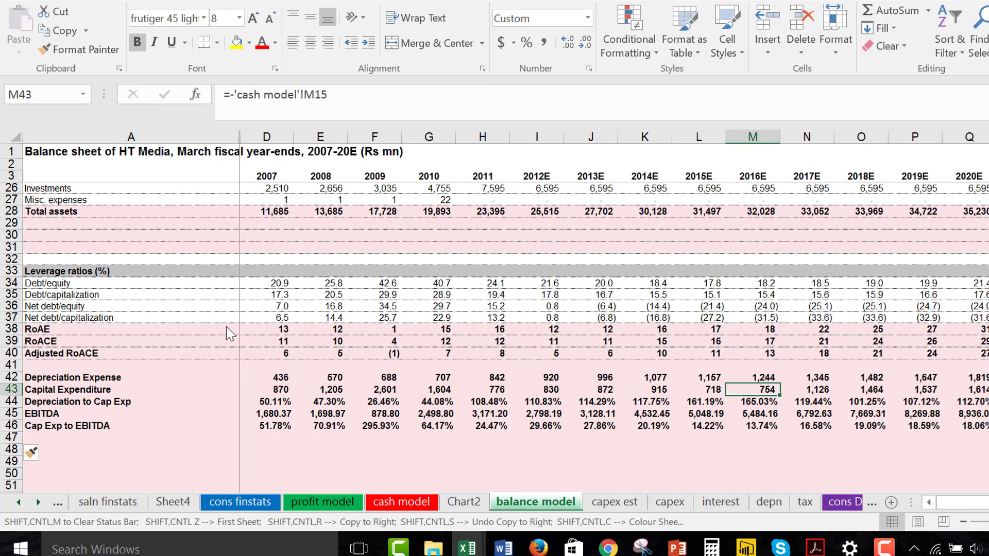
pyautogui.press('Up')
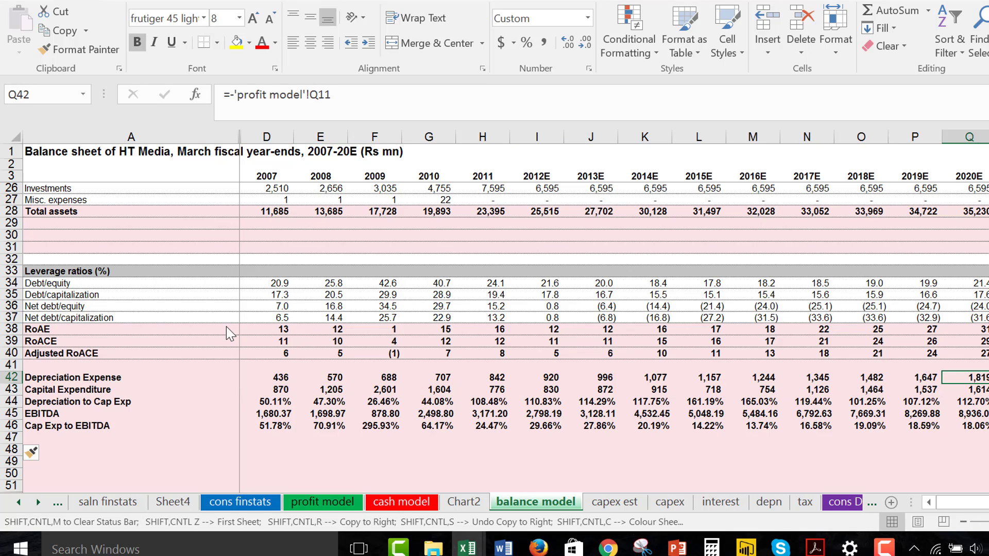
pyautogui.press('Down')
pyautogui.press('Up')
pyautogui.press('Down')
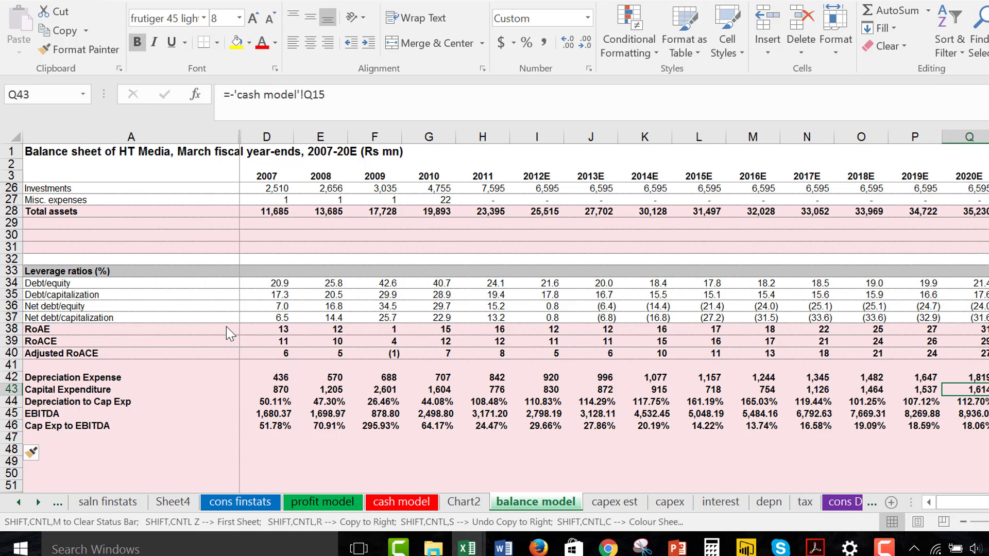
# Review the Cap Exp to EBITDA ratios from 2020E back through the earlier years and go to empty cell A48.
pyautogui.press('Down')
pyautogui.press('Down')
pyautogui.press('Down')
pyautogui.press('Left')
pyautogui.press('Left')
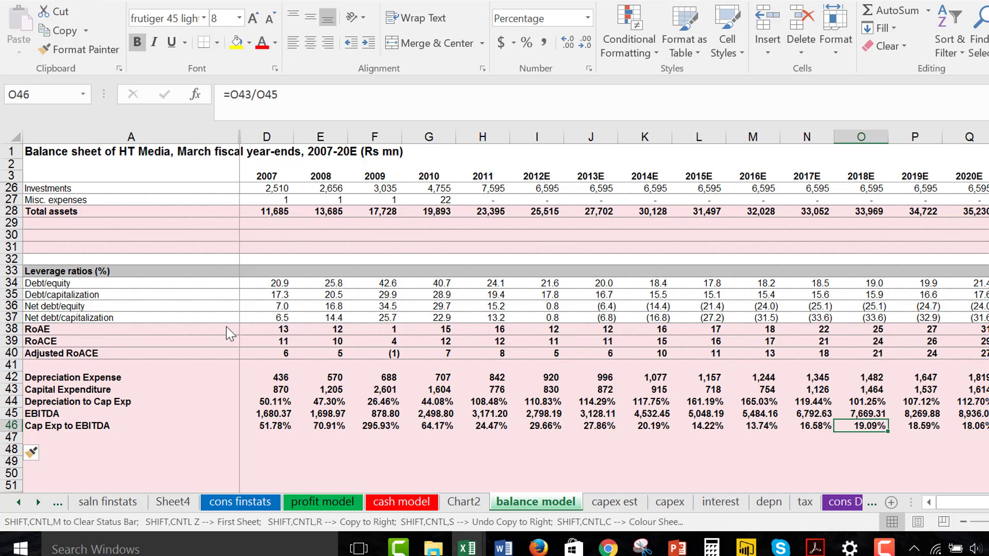
pyautogui.press('Left')
pyautogui.press('Left')
pyautogui.press('Left')
pyautogui.press('Left')
pyautogui.press('Home')
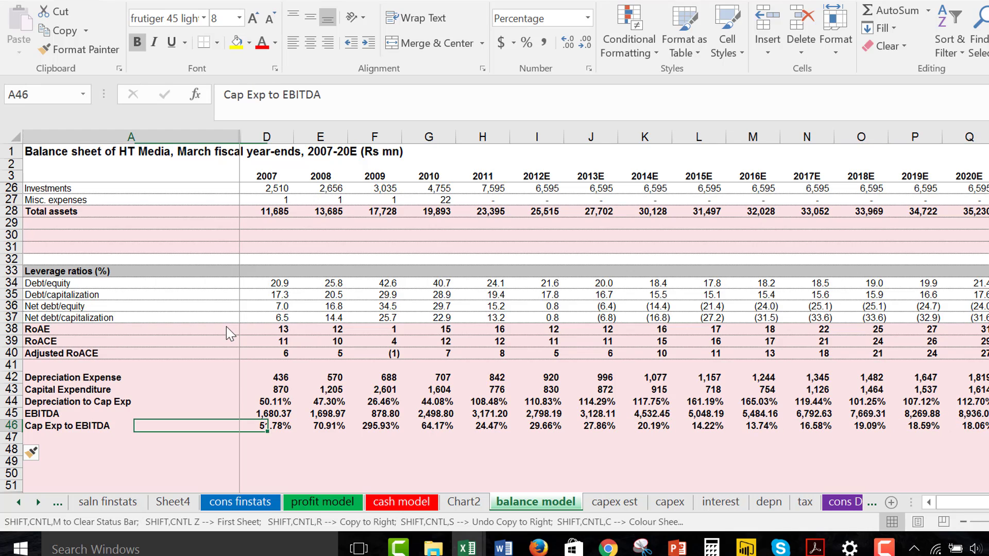
pyautogui.press('Down')
pyautogui.press('Down')
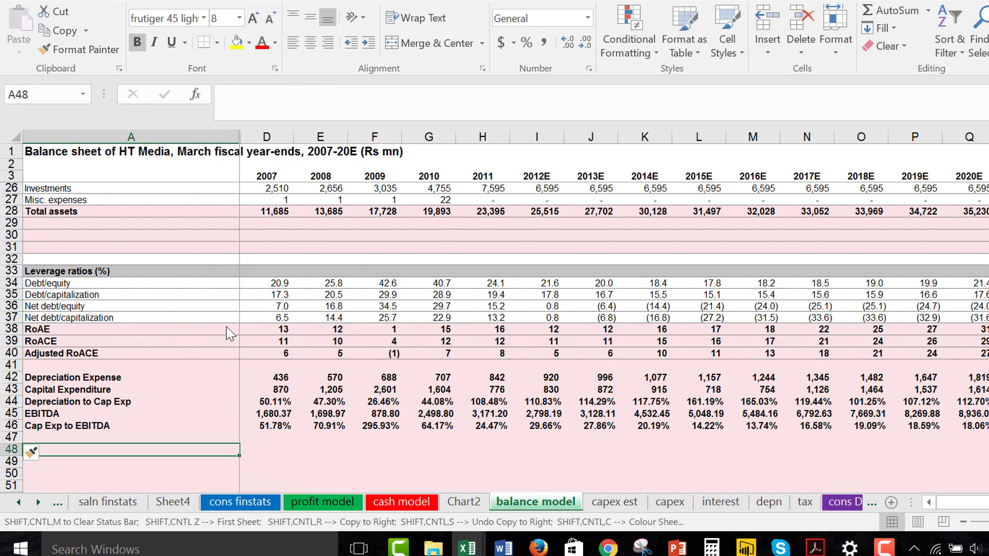
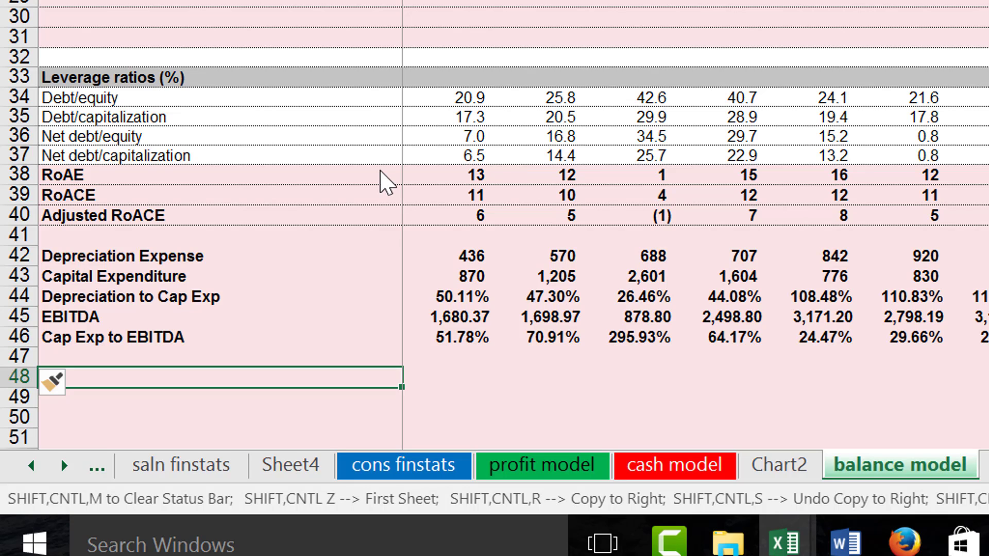
# Label row 48 as Working Capital in column A.
pyautogui.write('W')
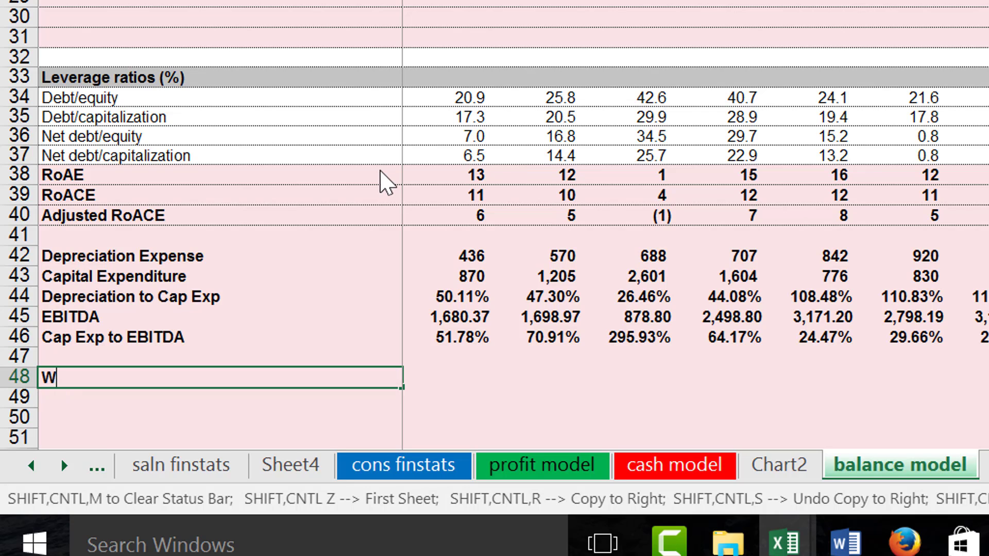
pyautogui.write('orking Capital')
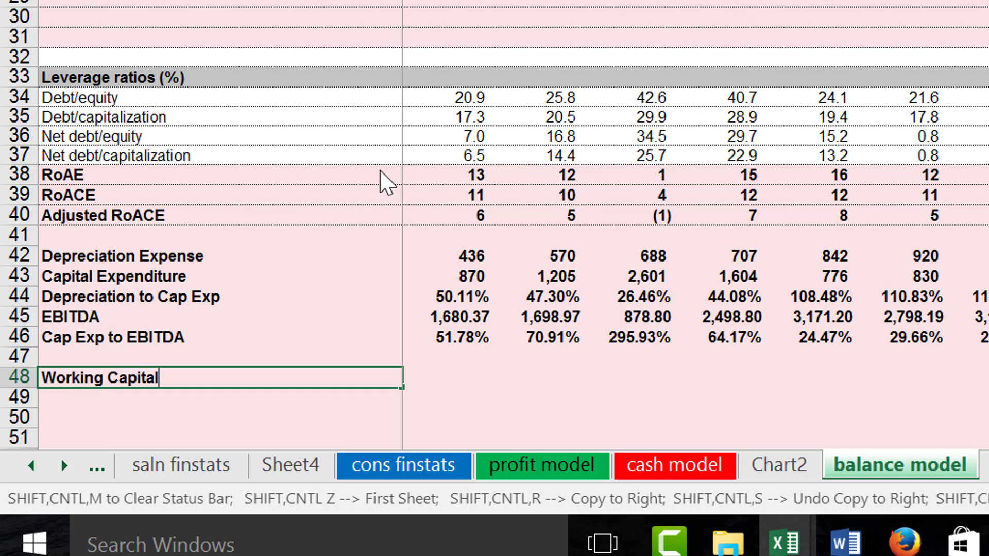
pyautogui.press('Return')
pyautogui.press('Up')
pyautogui.press('Right')
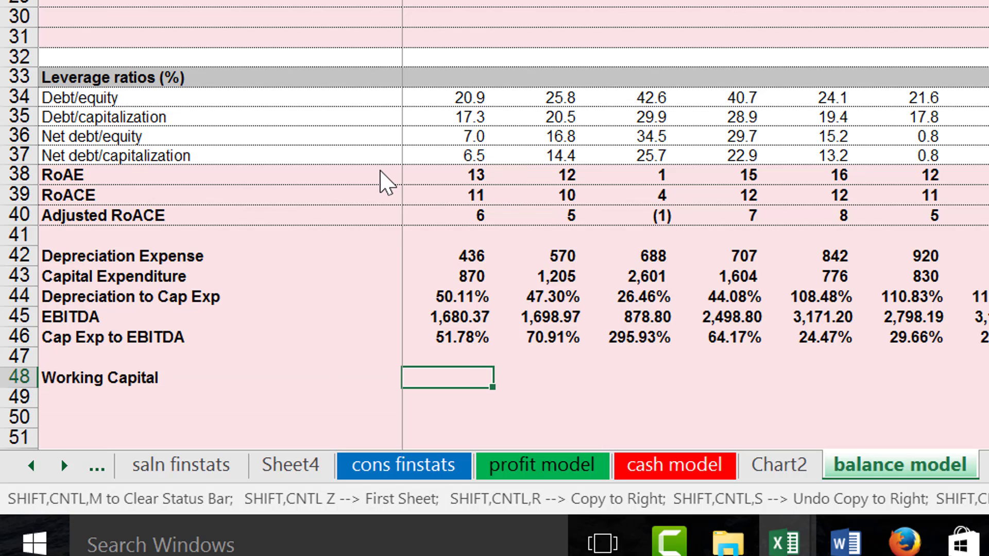
# Link the 2007 Working Capital cell D48 to Current assets in D19 and copy the formula across the years.
pyautogui.write('=')
pyautogui.press('pageup')
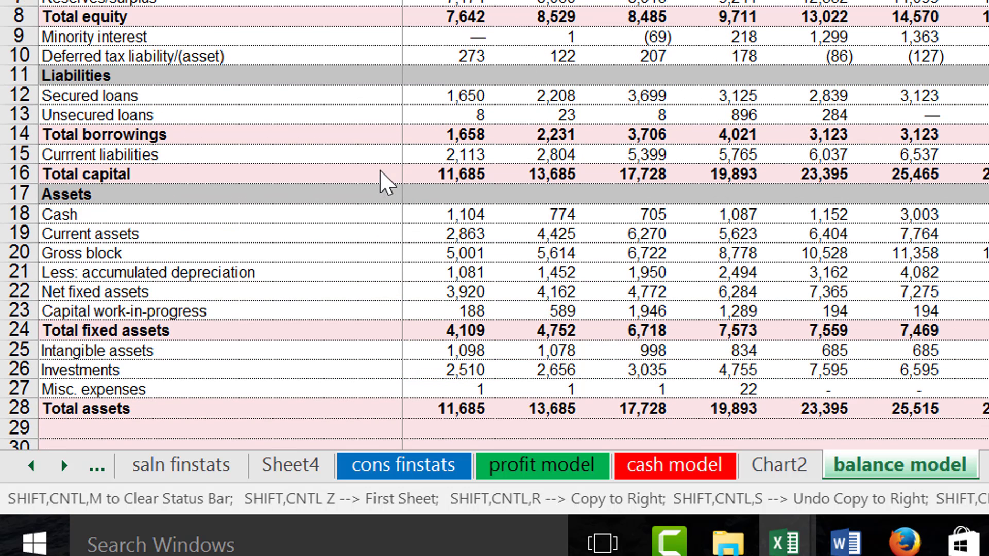
pyautogui.press('Up')
pyautogui.press('Up')
pyautogui.press('Up')
pyautogui.press('Up')
pyautogui.press('Up')
pyautogui.press('Up')
pyautogui.press('Up')
pyautogui.press('Up')
pyautogui.press('Up')
pyautogui.press('Up')
pyautogui.press('Up')
pyautogui.press('Up')
pyautogui.press('Up')
pyautogui.press('Up')
pyautogui.press('Up')
pyautogui.press('Up')
pyautogui.press('Up')
pyautogui.press('Up')
pyautogui.press('Down')
pyautogui.press('Down')
pyautogui.press('Down')
pyautogui.press('Down')
pyautogui.press('Down')
pyautogui.press('Down')
pyautogui.press('Down')
pyautogui.press('Down')
pyautogui.press('Down')
pyautogui.press('Down')
pyautogui.press('Down')
pyautogui.press('Down')
pyautogui.press('Down')
pyautogui.press('Down')
pyautogui.press('Down')
pyautogui.press('Down')
pyautogui.press('Down')
pyautogui.press('Down')
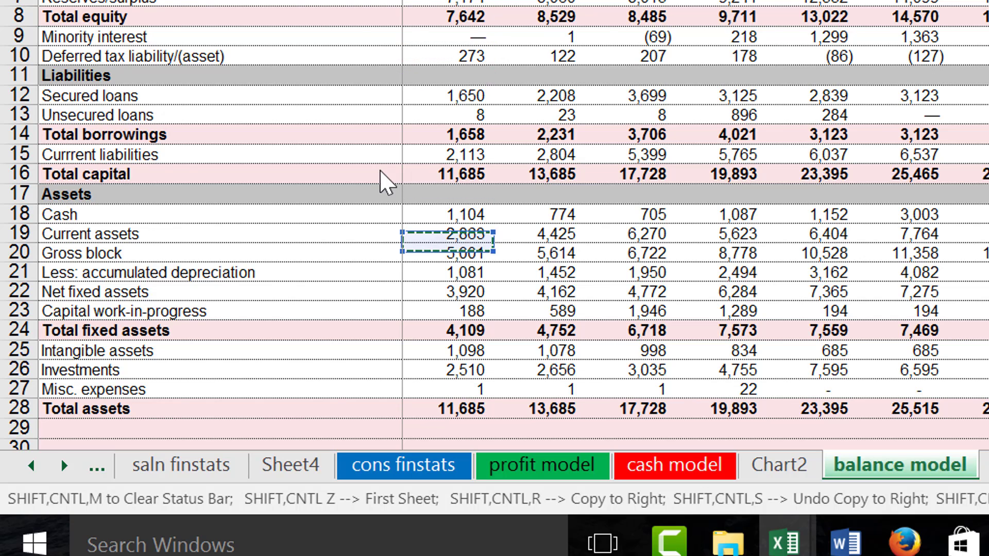
pyautogui.press('Up')
pyautogui.press('Up')
pyautogui.press('Up')
pyautogui.press('Up')
pyautogui.press('Up')
pyautogui.press('Up')
pyautogui.press('Up')
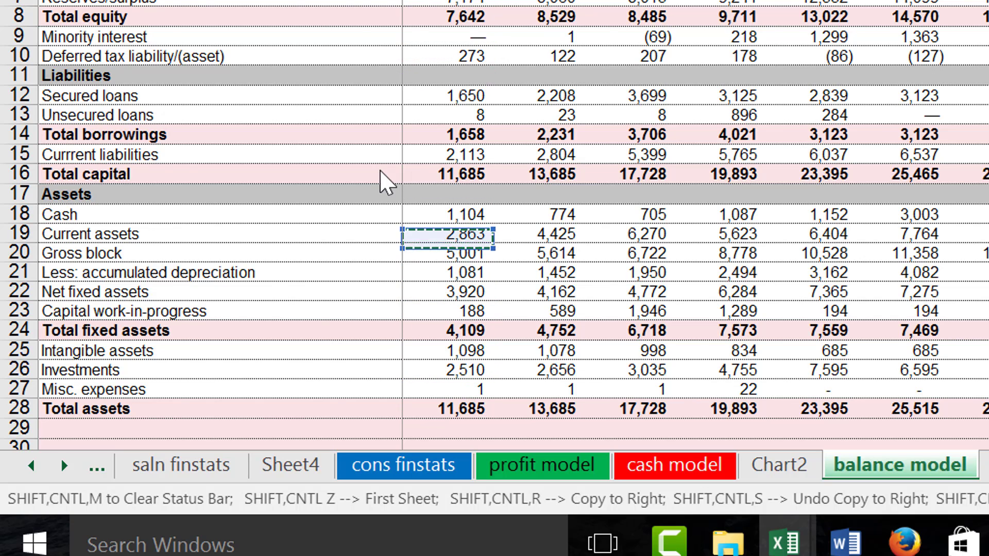
pyautogui.press('Down')
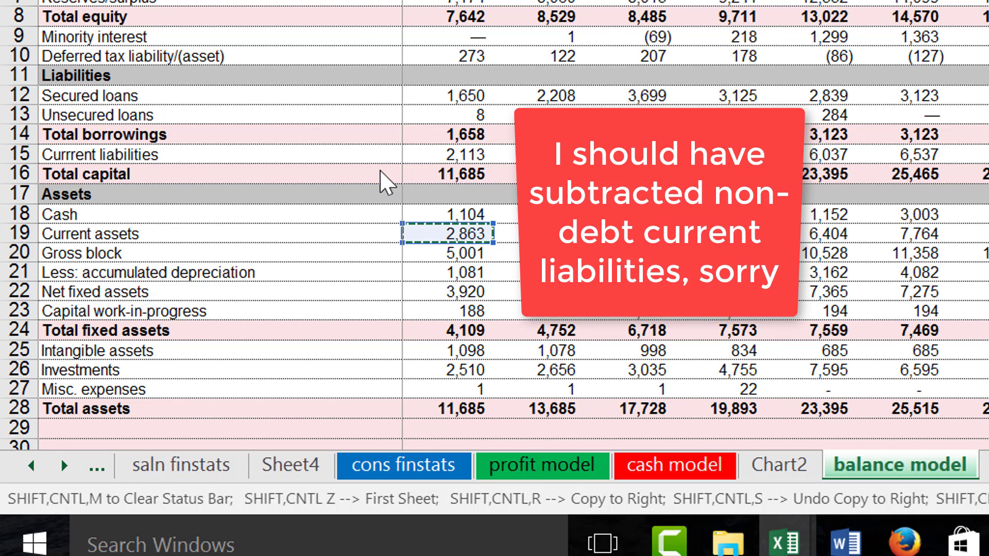
pyautogui.press('Return')
pyautogui.press('Up')
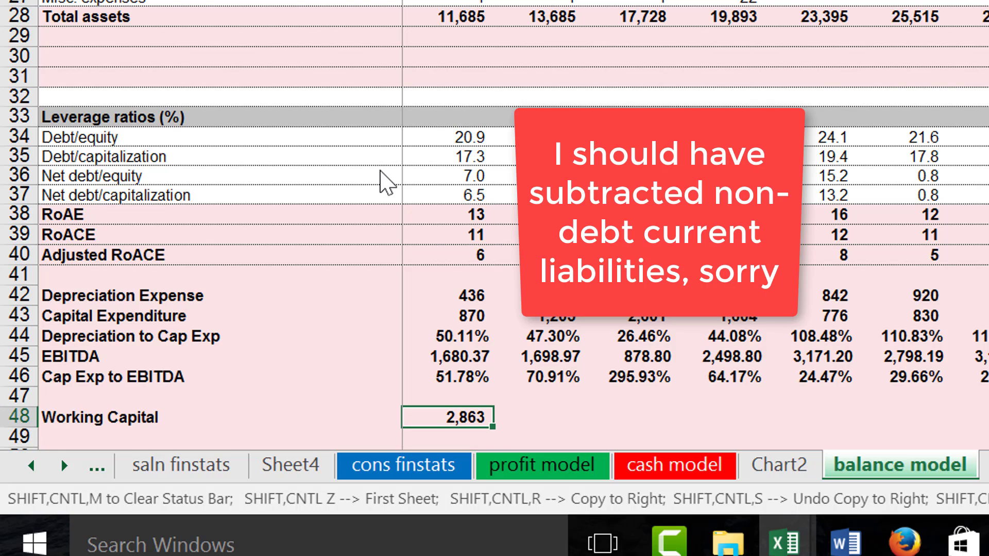
pyautogui.hotkey('ctrl', 'shift', 'r')
pyautogui.press('Down')
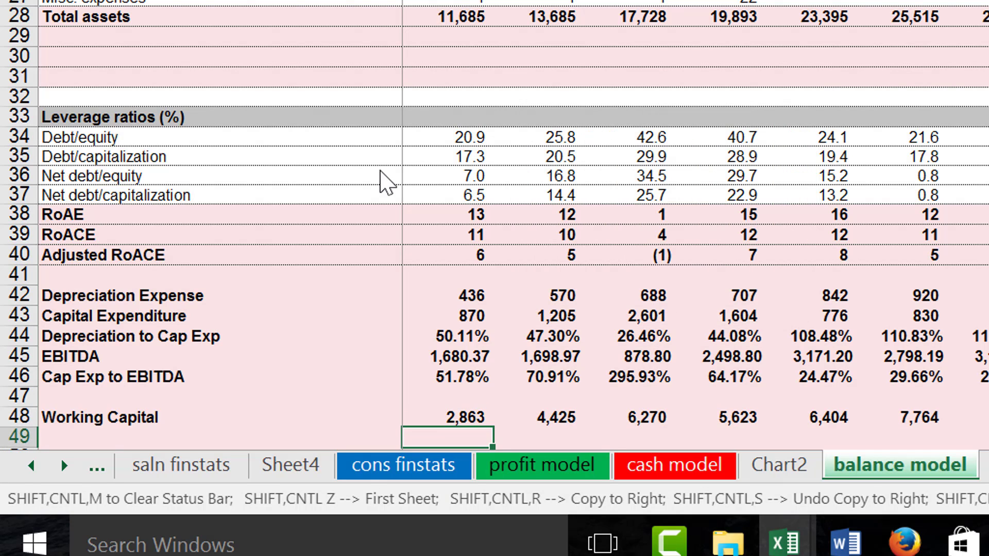
# Label row 49 as Working Capital to EBITDA in column A.
pyautogui.press('Left')
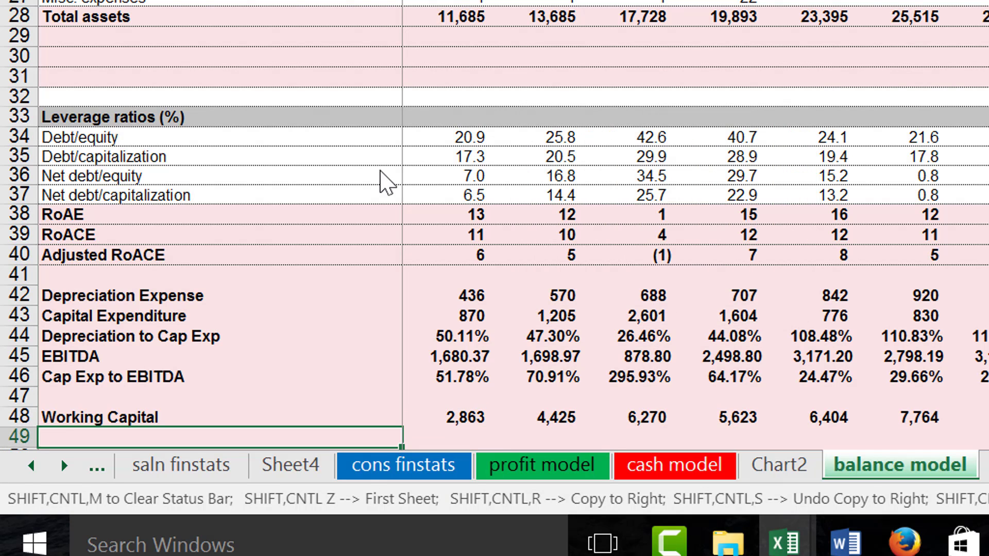
pyautogui.write('Working Capital')
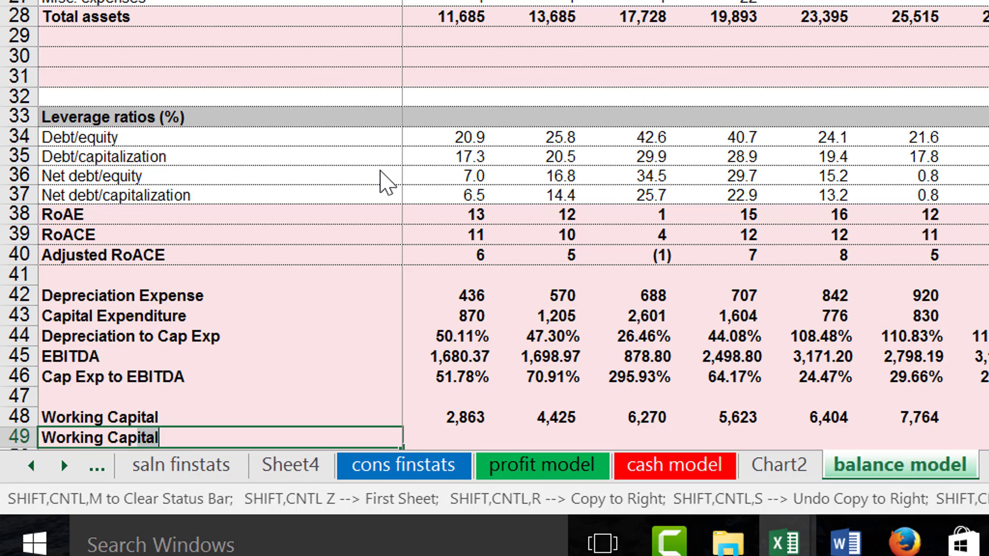
pyautogui.write(' to EB')
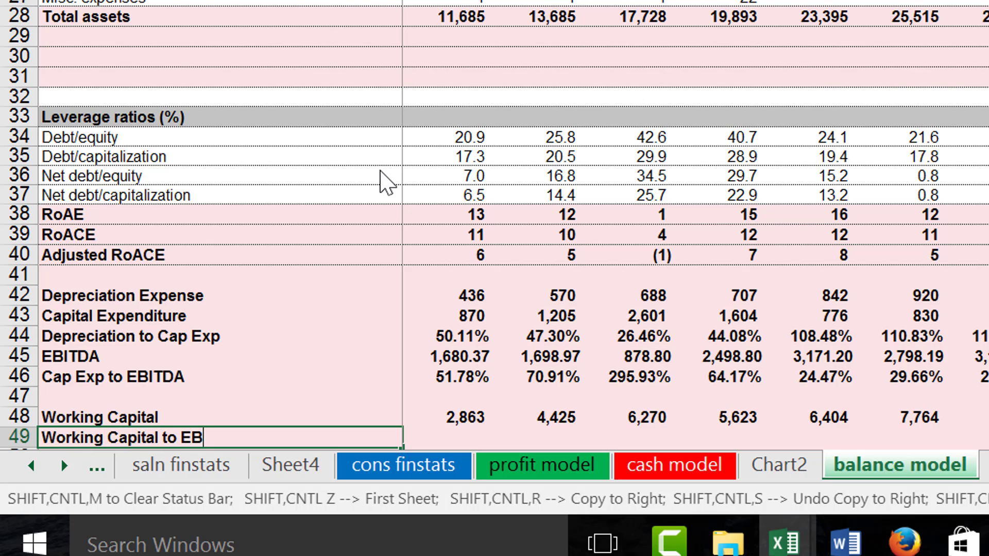
pyautogui.write('ITDA')
pyautogui.press('Return')
# Calculate 2007 Working Capital to EBITDA in D49 as =D48/D45 and copy the formula across the years.
pyautogui.press('Up')
pyautogui.press('Right')
pyautogui.write('=')
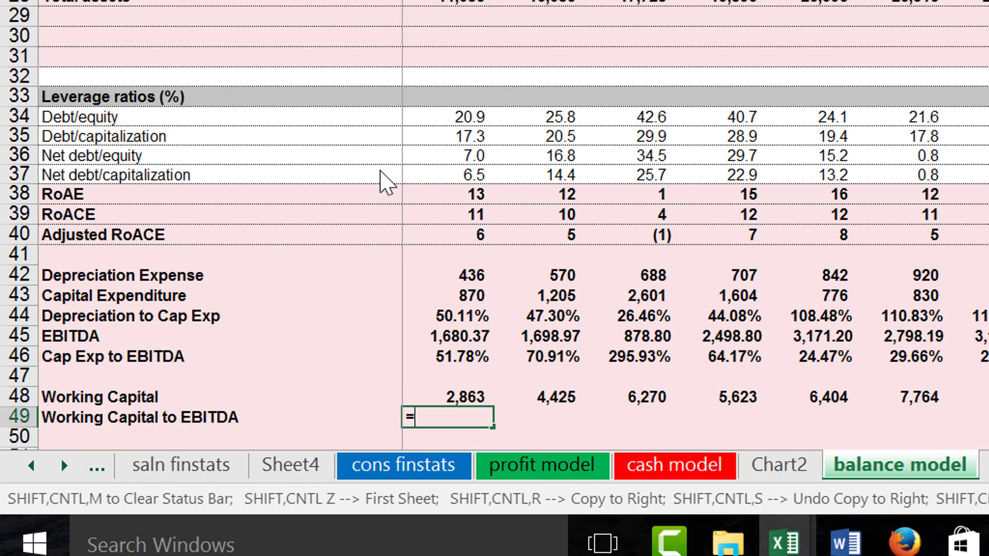
pyautogui.press('Up')
pyautogui.write('/')
pyautogui.press('Up')
pyautogui.press('Up')
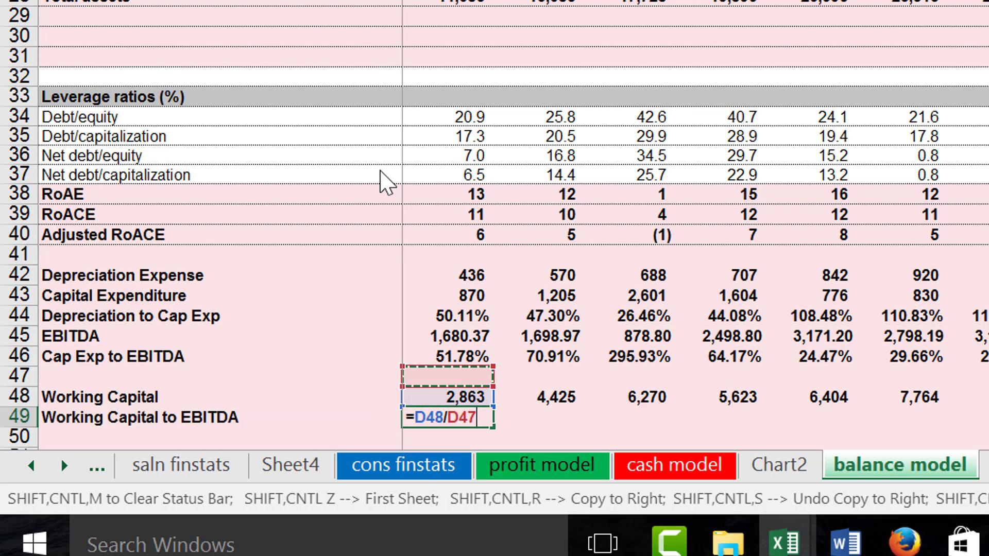
pyautogui.press('Up')
pyautogui.press('Up')
pyautogui.press('Up')
pyautogui.press('Down')
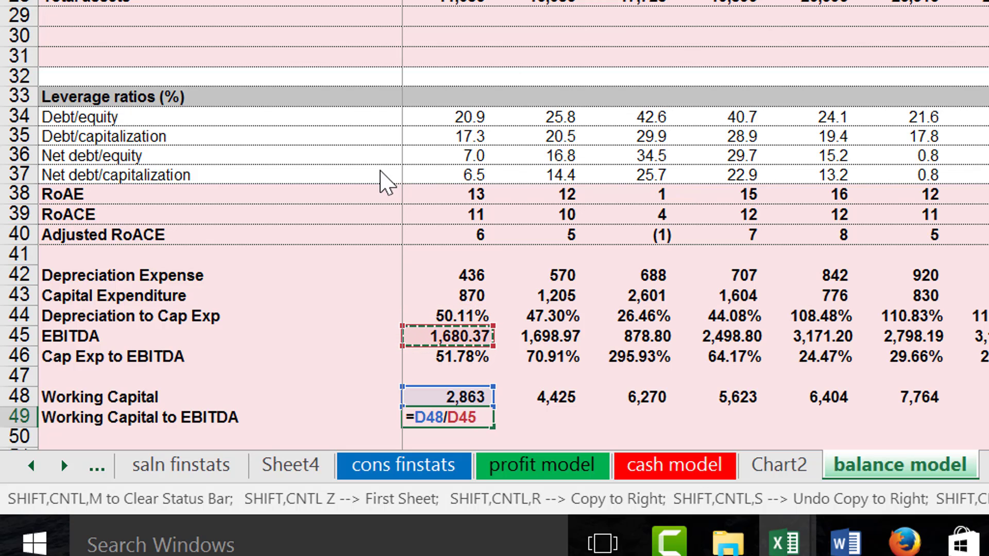
pyautogui.press('Return')
pyautogui.press('Up')
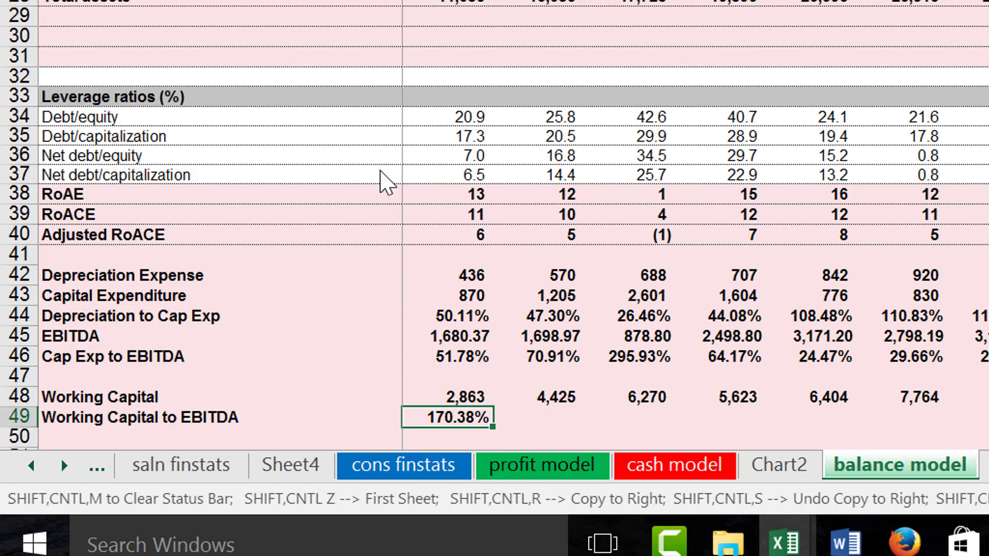
pyautogui.hotkey('ctrl', 'shift', 'r')
# Examine the Working Capital to EBITDA percentages from 2007 through the forecast years.
pyautogui.press('Right')
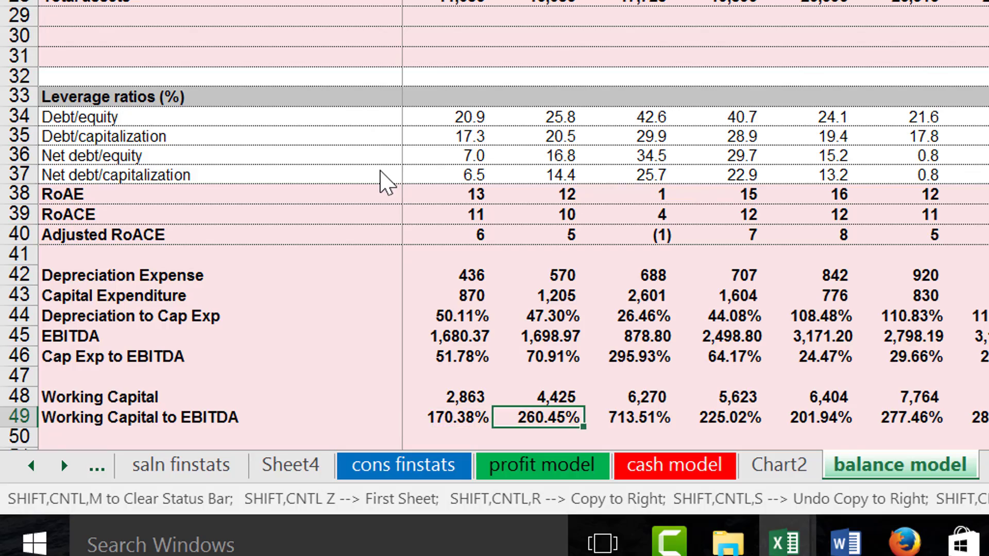
pyautogui.press('Left')
pyautogui.press('Right')
pyautogui.press('Right')
pyautogui.press('Right')
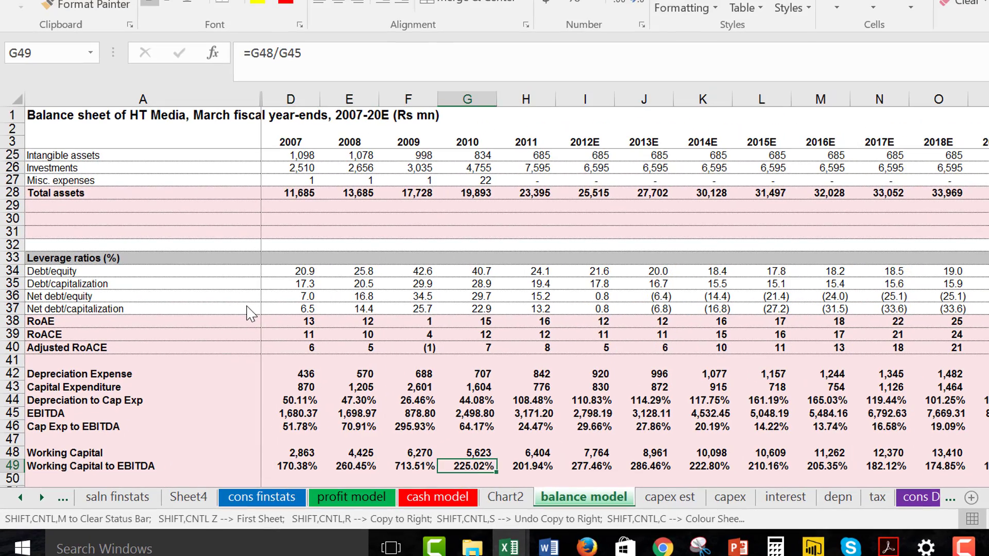
pyautogui.press('Right')
pyautogui.press('Right')
pyautogui.press('Left')
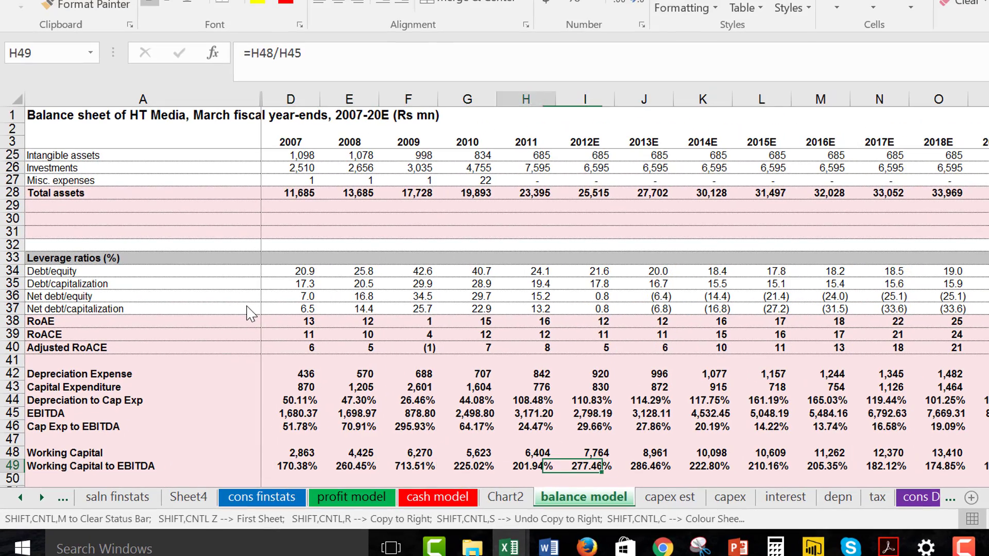
pyautogui.press('Right')
pyautogui.press('Right')
pyautogui.press('Right')
pyautogui.press('Right')
pyautogui.press('Right')
pyautogui.press('Right')
pyautogui.press('Right')
pyautogui.press('Right')
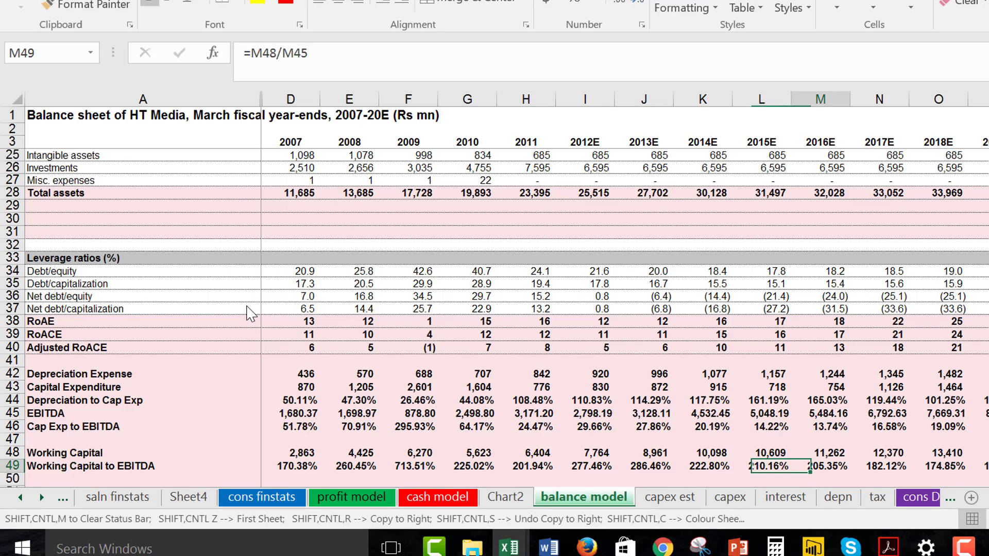
pyautogui.press('Left')
# Insert blank row space at row 51, below Working Capital to EBITDA.
pyautogui.press('Down')
pyautogui.press('Down')
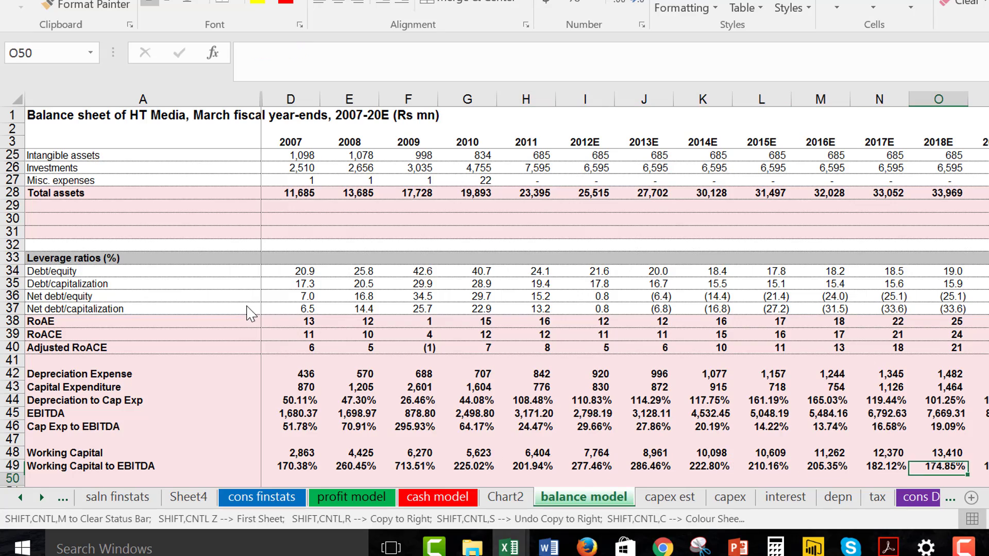
pyautogui.press('Left')
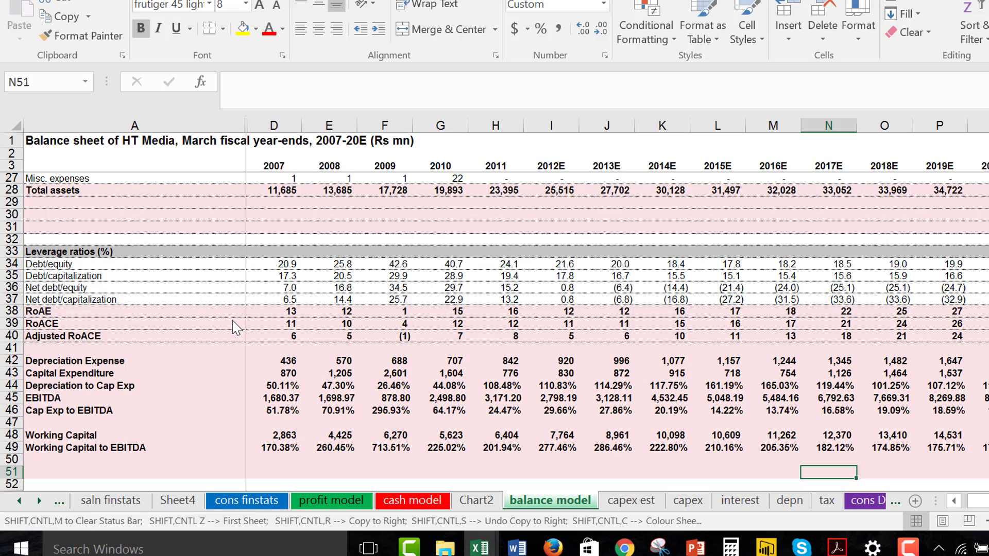
pyautogui.press('Left')
pyautogui.press('Left')
pyautogui.press('Left')
pyautogui.press('Left')
pyautogui.press('Left')
pyautogui.press('Left')
pyautogui.press('Left')
pyautogui.press('Left')
pyautogui.press('Left')
pyautogui.press('Left')
pyautogui.press('Left')
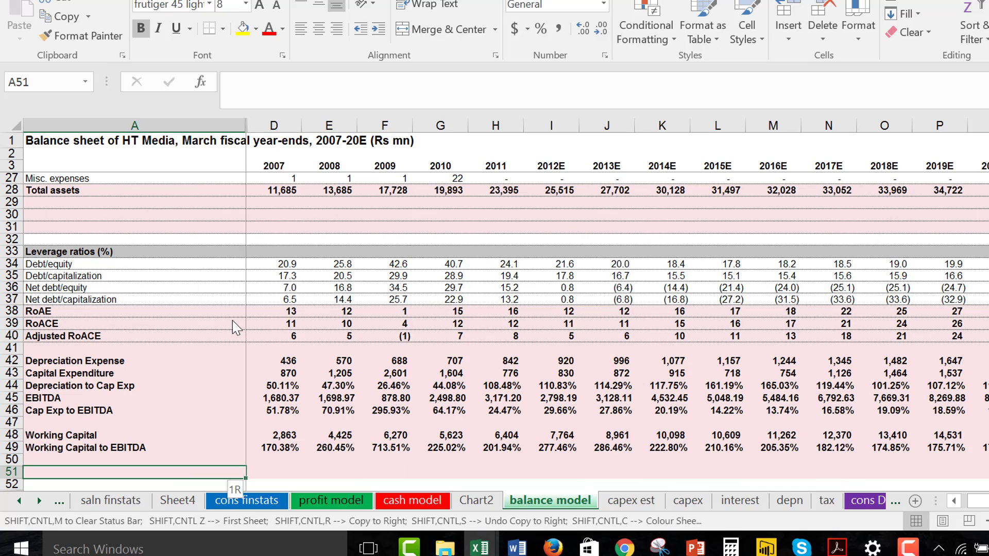
pyautogui.hotkey('shift', 'space')
pyautogui.hotkey('ctrl', 'shift', '+')
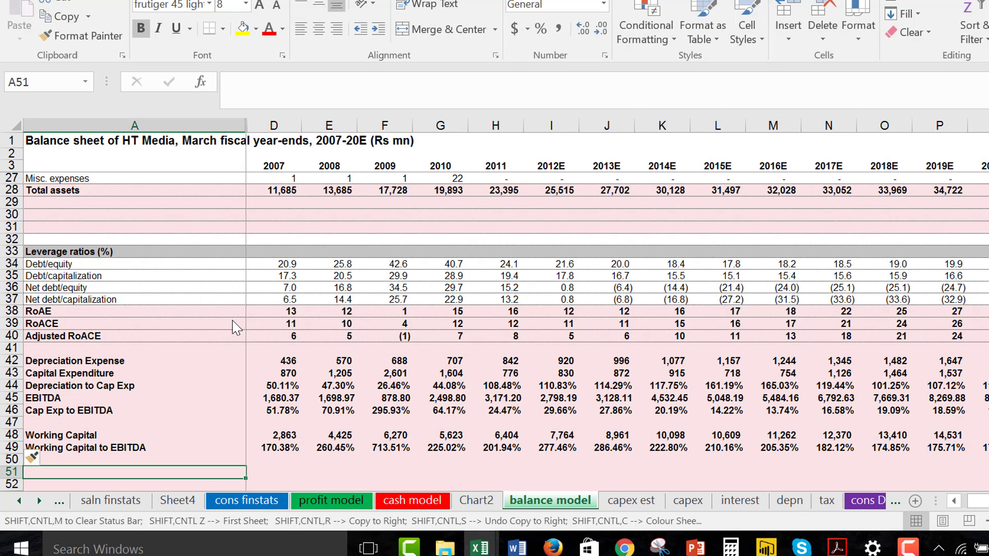
# Format the RoACE values in row 39 across all years as numbers with two decimals.
pyautogui.press('Up')
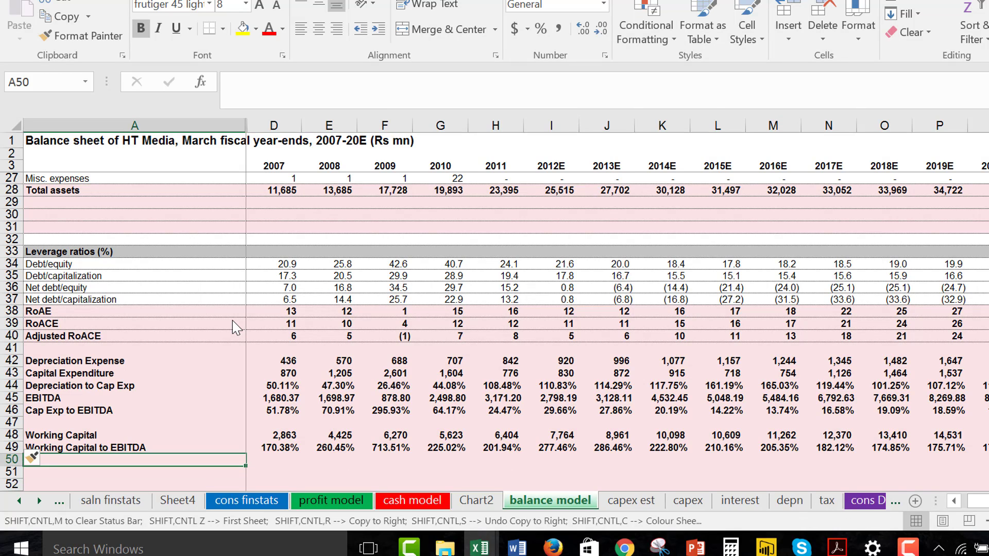
pyautogui.press('Up')
pyautogui.press('Up')
pyautogui.press('Up')
pyautogui.press('Up')
pyautogui.press('Up')
pyautogui.press('Up')
pyautogui.press('Up')
pyautogui.press('Up')
pyautogui.press('Up')
pyautogui.press('Up')
pyautogui.press('Up')
pyautogui.press('Up')
pyautogui.press('Up')
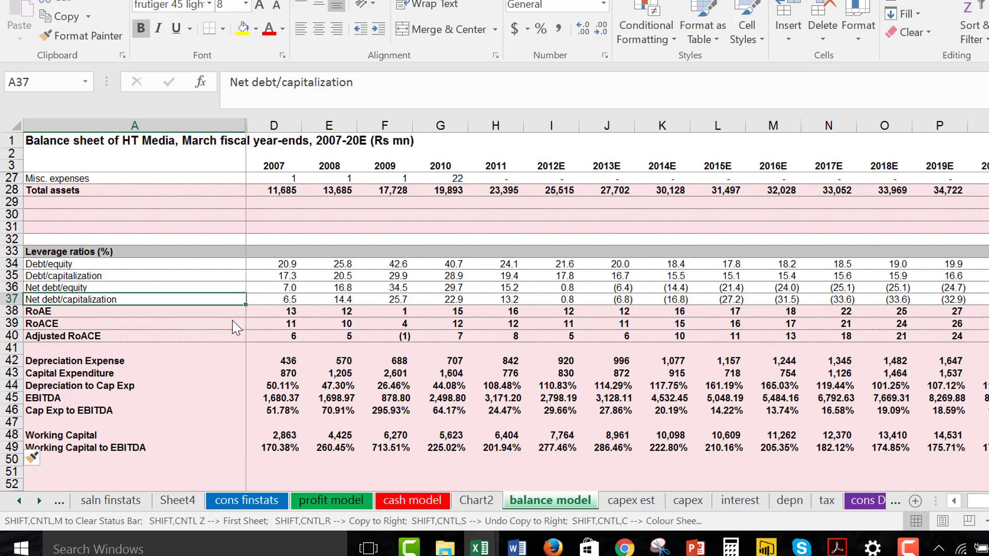
pyautogui.press('Down')
pyautogui.press('Down')
pyautogui.press('Right')
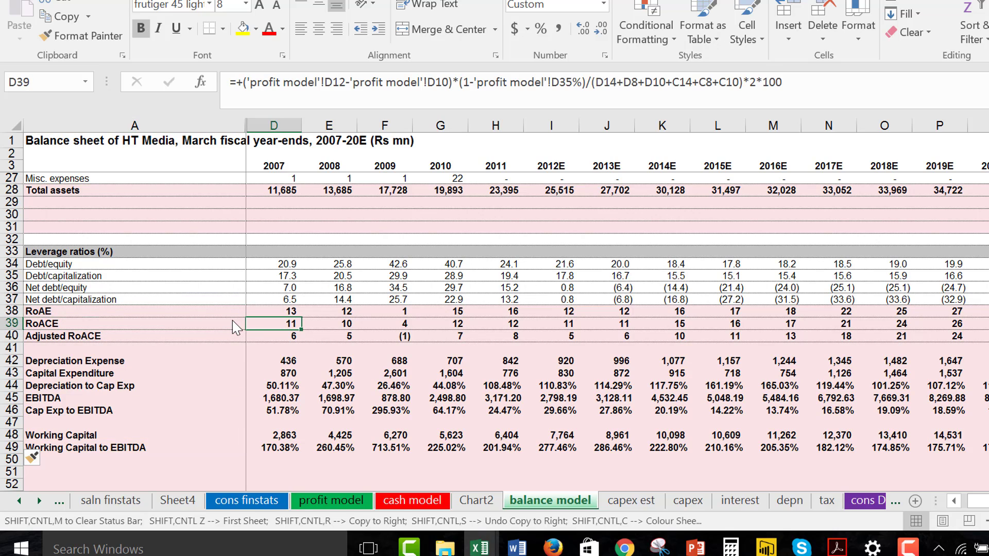
pyautogui.hotkey('ctrl', 'shift', 'Right')
pyautogui.hotkey('ctrl', 'shift', '1')
pyautogui.hotkey('ctrl', 'shift', 'Left')
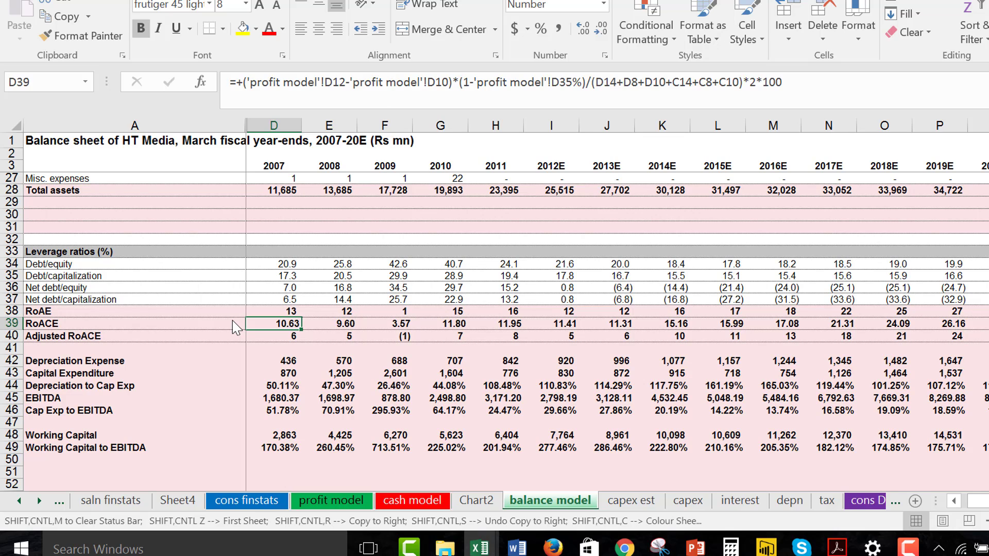
# Review the 2007 Depreciation to Cap Exp, EBITDA and Cap Exp to EBITDA cells and go to empty cell A51.
pyautogui.press('Down')
pyautogui.press('Down')
pyautogui.press('Down')
pyautogui.press('Down')
pyautogui.press('Down')
pyautogui.press('Down')
pyautogui.press('Down')
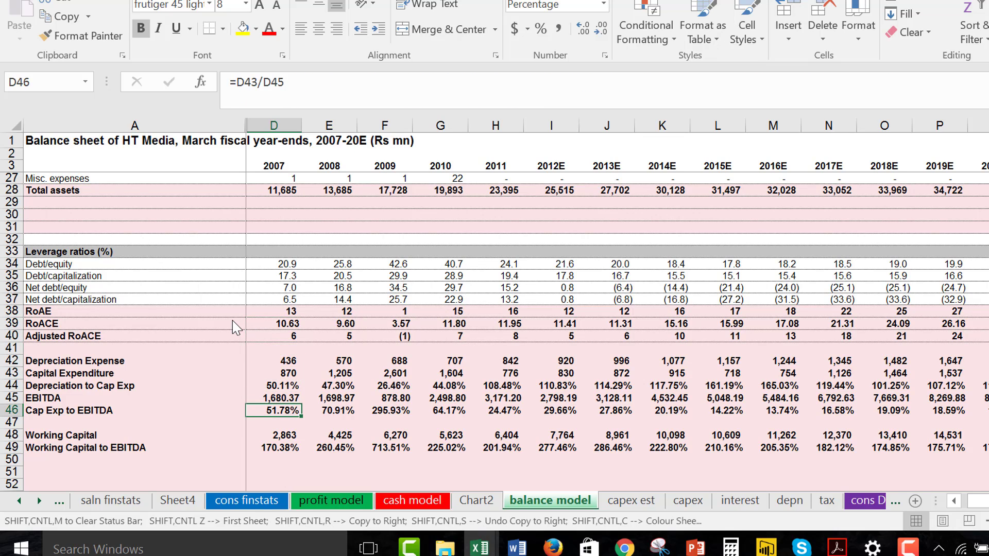
pyautogui.press('Up')
pyautogui.press('Up')
pyautogui.press('Up')
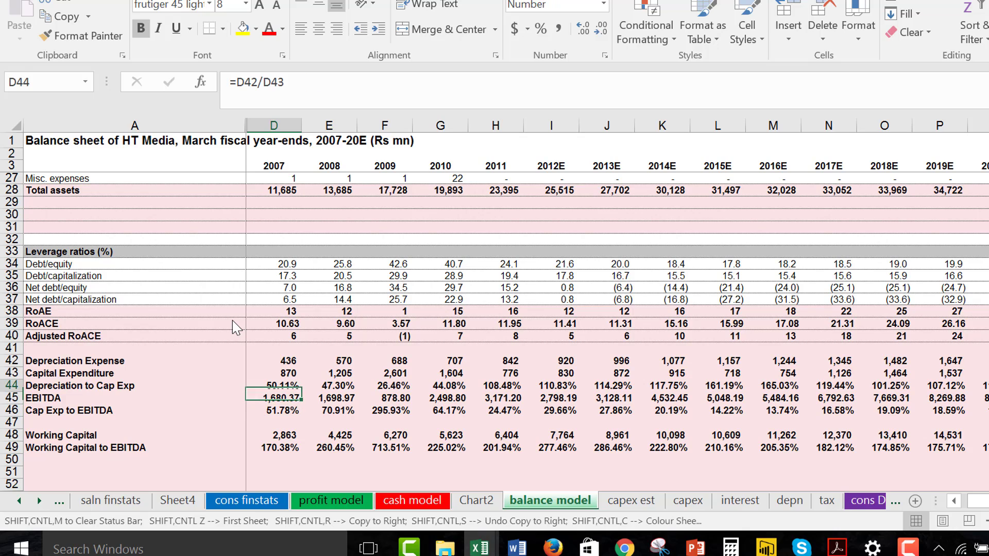
pyautogui.press('Down')
pyautogui.press('Down')
pyautogui.press('Down')
pyautogui.press('Down')
pyautogui.press('Down')
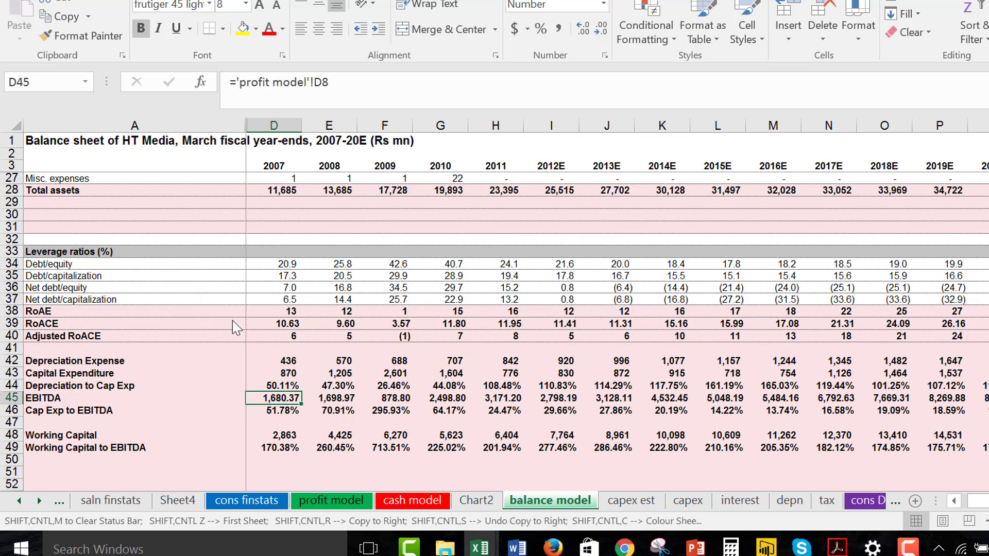
pyautogui.press('Down')
pyautogui.press('Down')
pyautogui.press('Down')
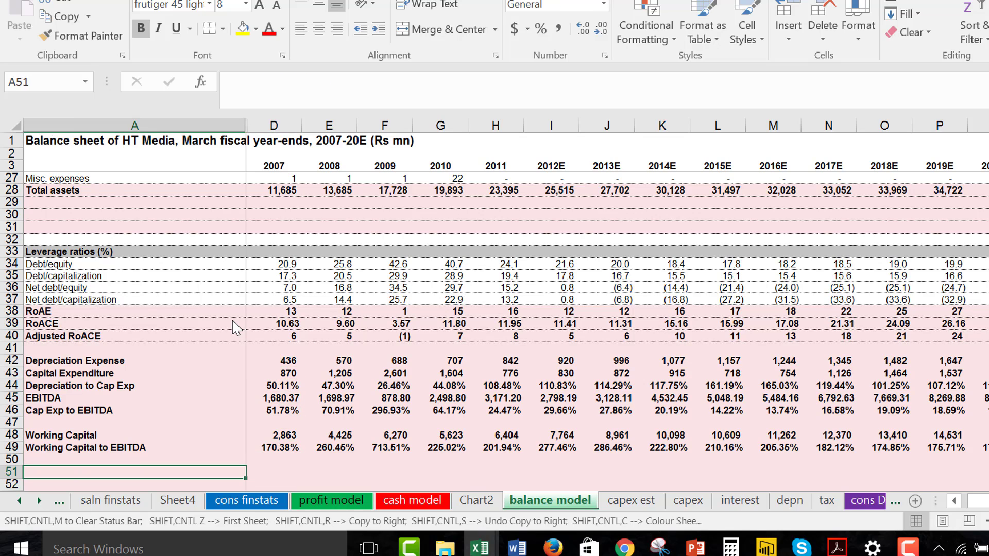
# Label row 51 as EBITDA Growth in column A.
pyautogui.write('EBITDA')
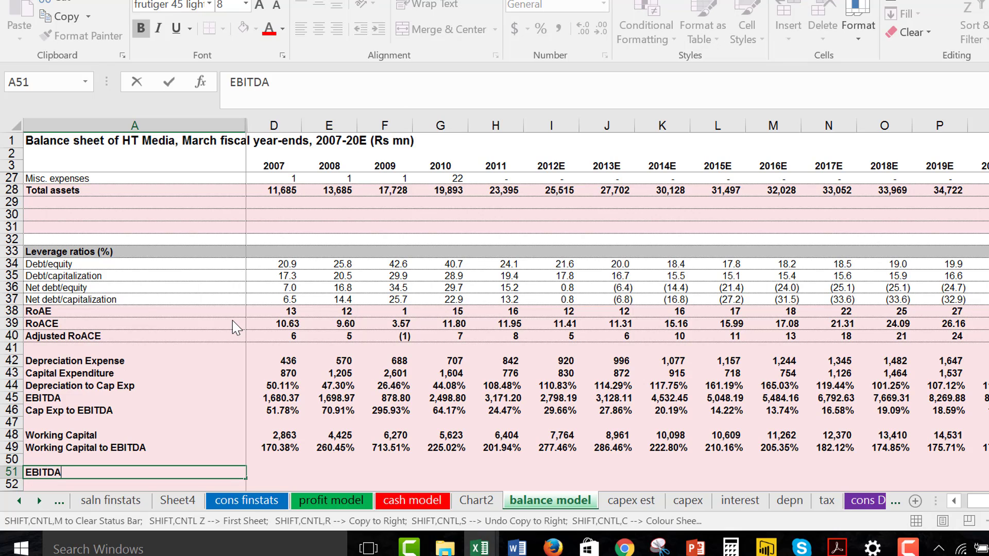
pyautogui.write(' Growth')
pyautogui.press('Return')
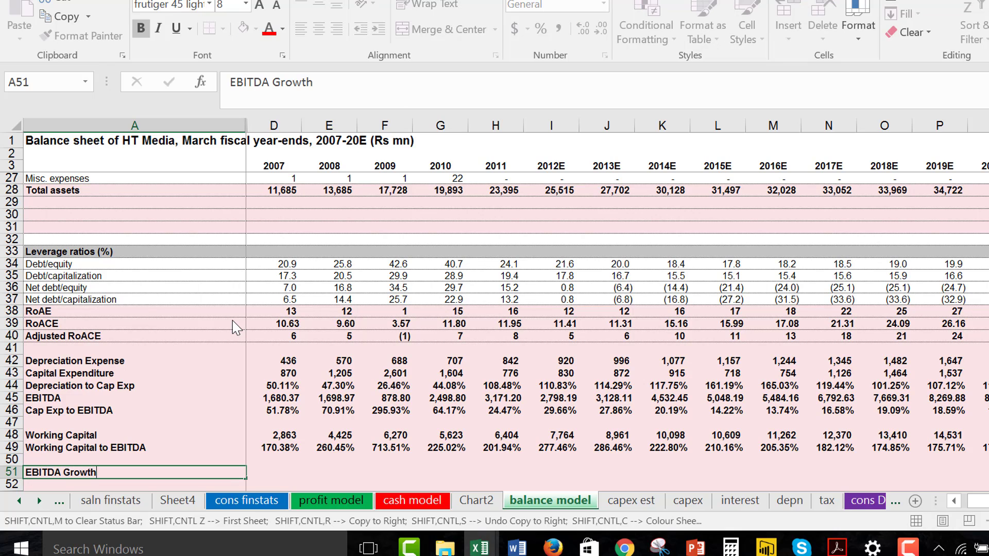
# Enter the 2008 EBITDA growth formula =E45/D45-1 in cell E51.
pyautogui.press('Right')
pyautogui.press('Right')
pyautogui.write('=')
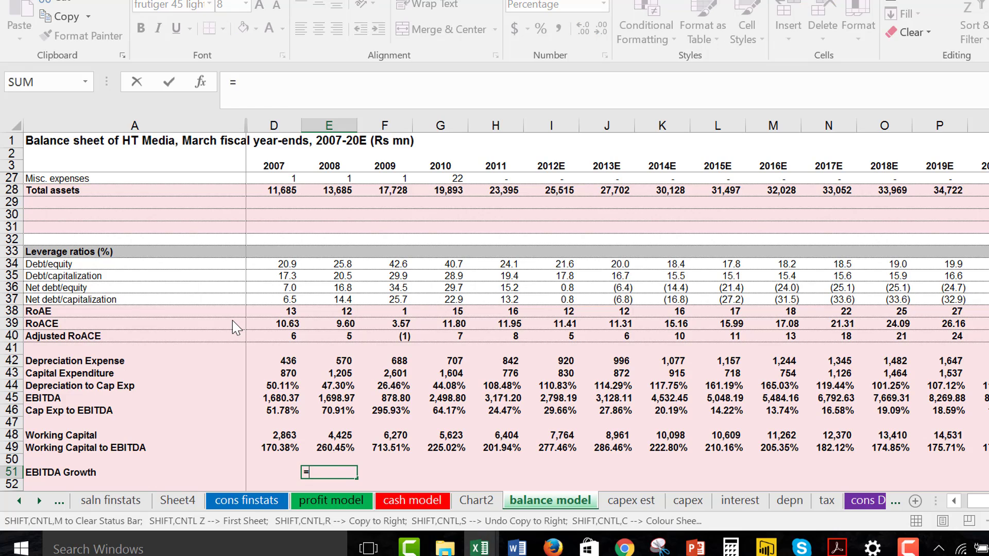
pyautogui.press('Up')
pyautogui.press('Up')
pyautogui.press('Up')
pyautogui.press('Up')
pyautogui.press('Up')
pyautogui.press('Up')
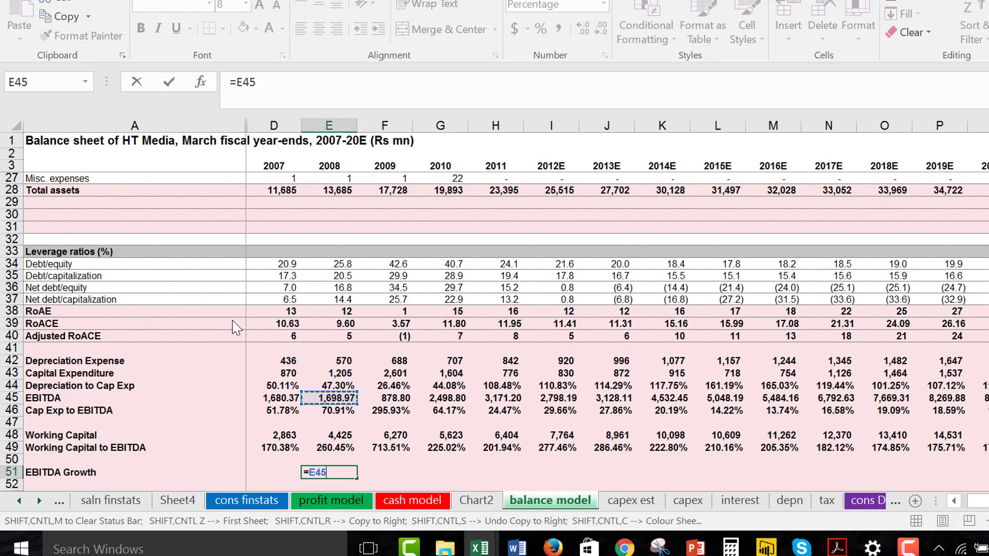
pyautogui.write('/')
pyautogui.press('Left')
pyautogui.press('Left')
pyautogui.press('Up')
pyautogui.press('Up')
pyautogui.press('Up')
pyautogui.press('Up')
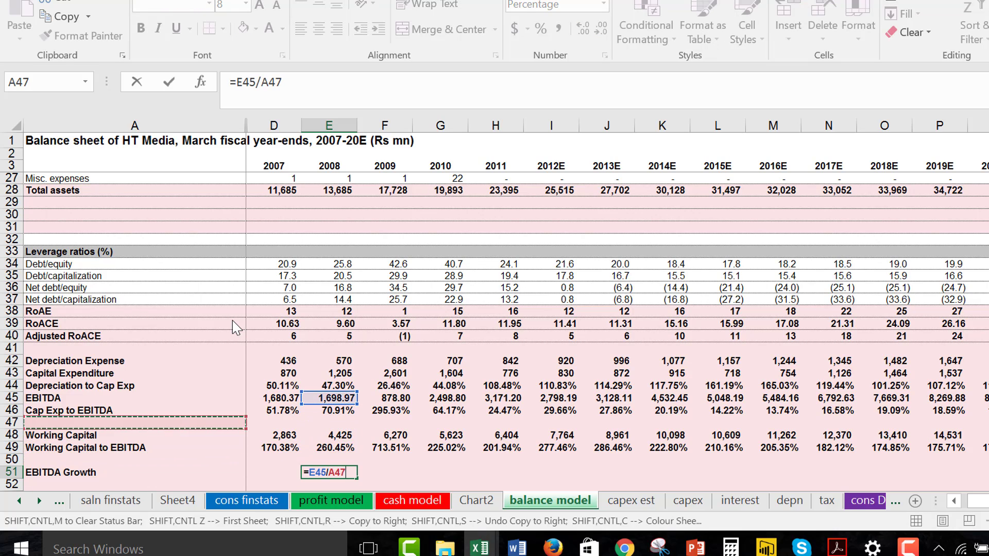
pyautogui.press('Up')
pyautogui.press('Up')
pyautogui.press('Right')
pyautogui.write('-1')
pyautogui.press('Return')
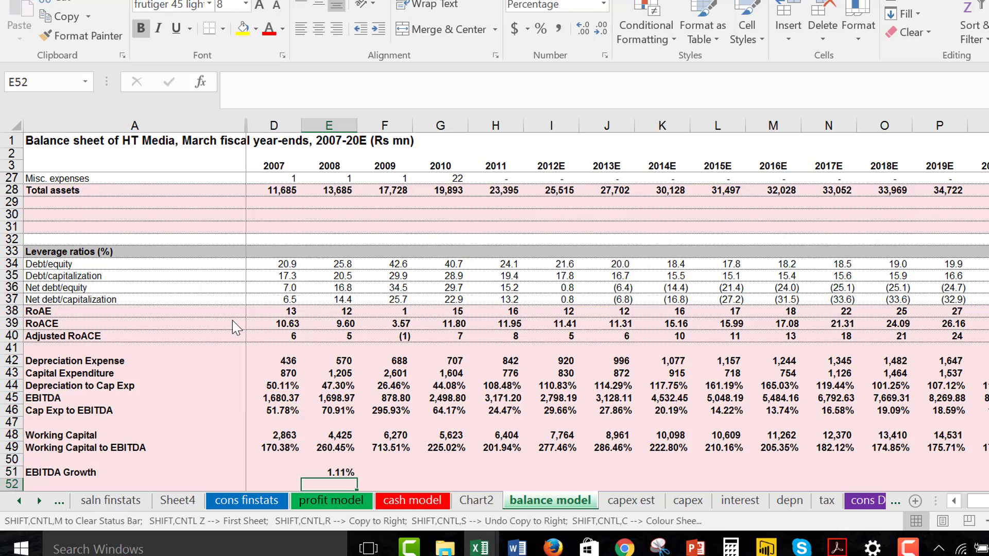
# Copy the EBITDA growth formula from E51 across all remaining years through 2020E.
pyautogui.press('Up')
pyautogui.hotkey('ctrl', 'shift', 'r')
pyautogui.press('Right')
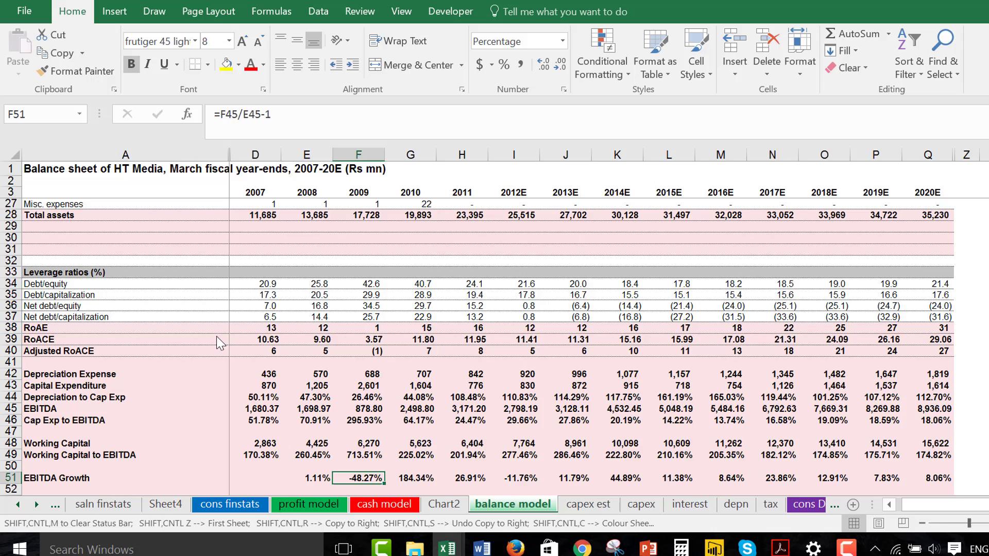
pyautogui.press('Left')
pyautogui.press('Left')
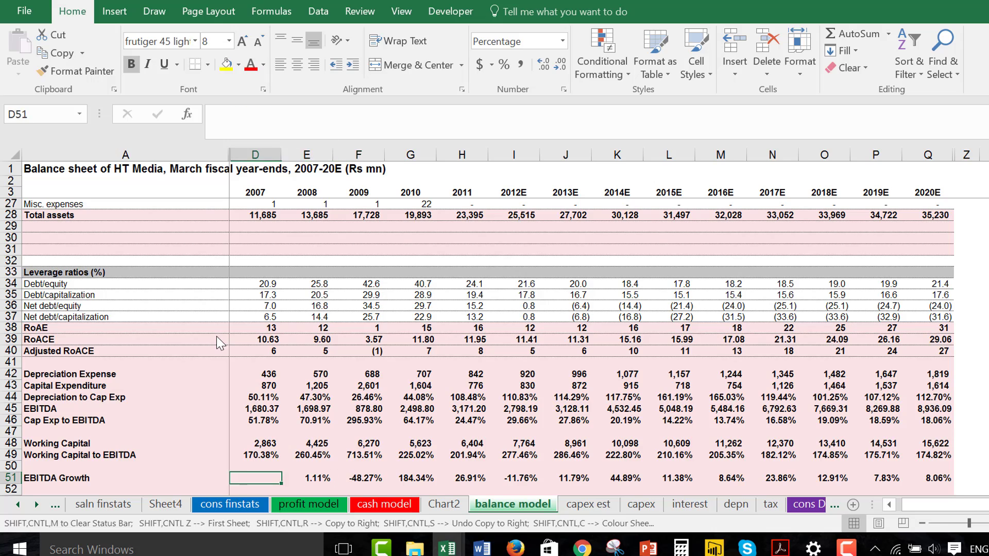
# Review the EBITDA Growth values in row 51 from 2008 through 2020E.
pyautogui.press('Right')
pyautogui.press('Right')
pyautogui.press('Right')
pyautogui.press('Right')
pyautogui.press('Right')
pyautogui.press('Right')
pyautogui.press('Right')
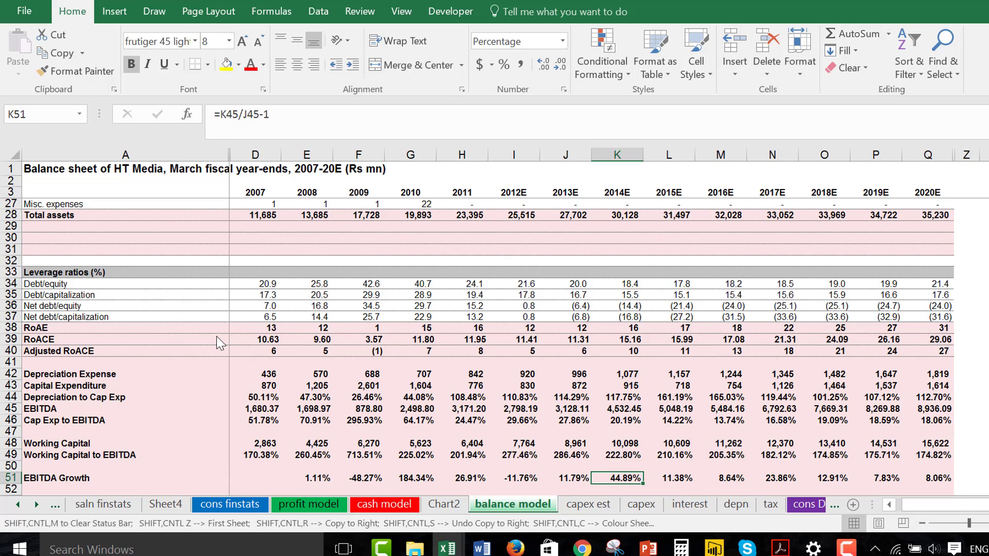
pyautogui.press('Right')
pyautogui.press('Right')
pyautogui.press('Right')
pyautogui.press('Right')
pyautogui.press('Right')
pyautogui.press('Right')
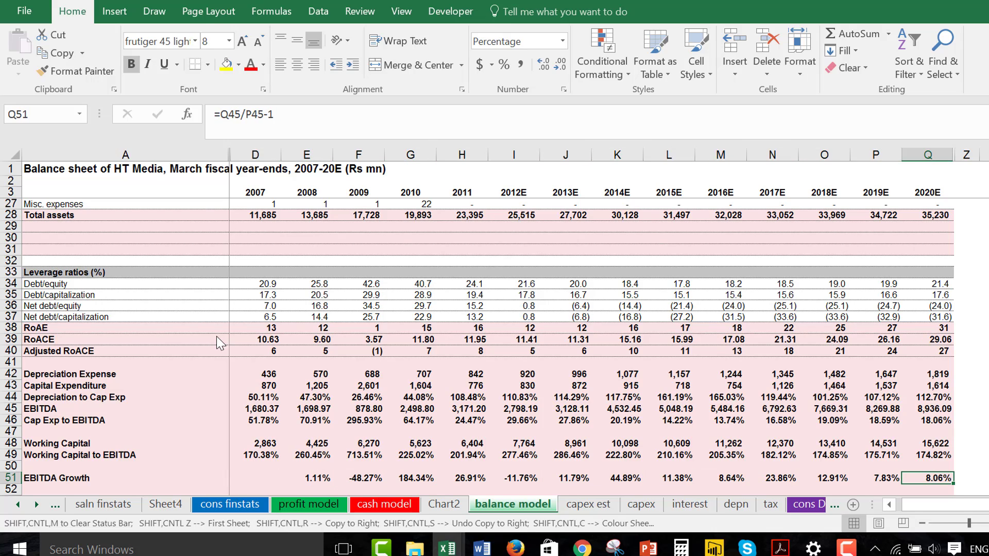
pyautogui.press('Left')
pyautogui.press('Left')
pyautogui.press('Left')
pyautogui.press('Left')
pyautogui.press('Left')
pyautogui.press('Left')
pyautogui.press('Left')
pyautogui.press('Left')
pyautogui.press('Left')
pyautogui.press('Left')
pyautogui.press('Left')
pyautogui.press('Left')
pyautogui.press('Left')
pyautogui.press('Left')
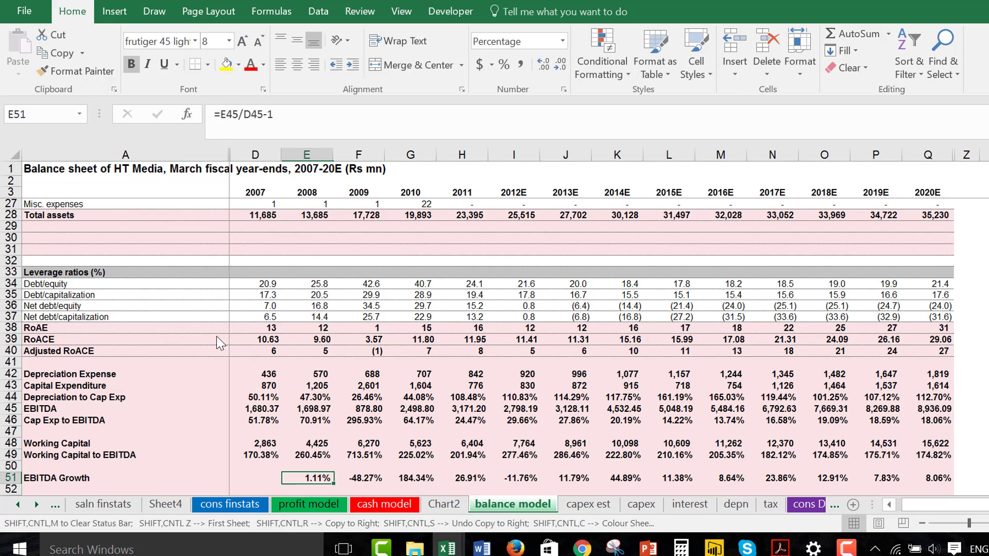
# Label row 53 as Interest Expense in column A, leaving row 52 blank.
pyautogui.press('Down')
pyautogui.press('Down')
pyautogui.press('Down')
pyautogui.press('Up')
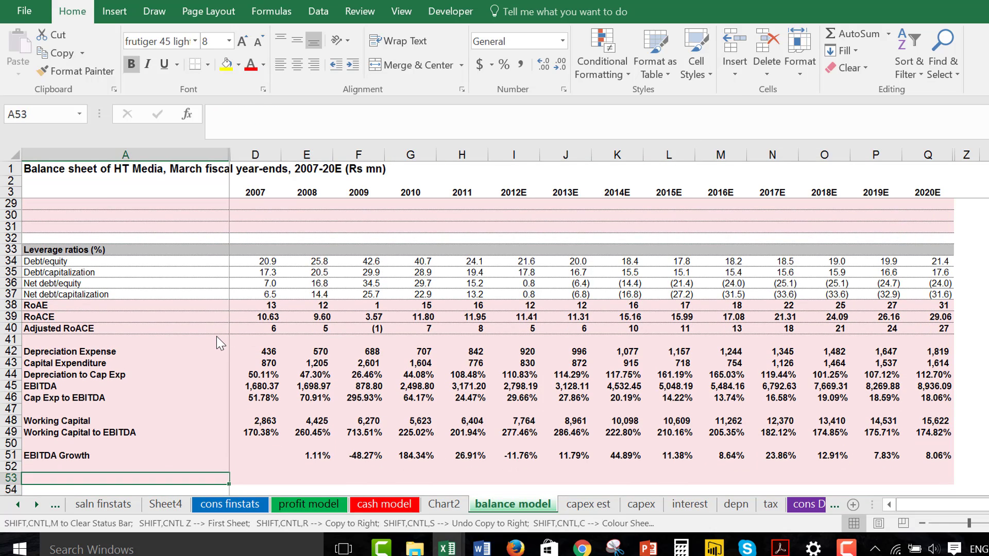
pyautogui.press('Up')
pyautogui.press('Down')
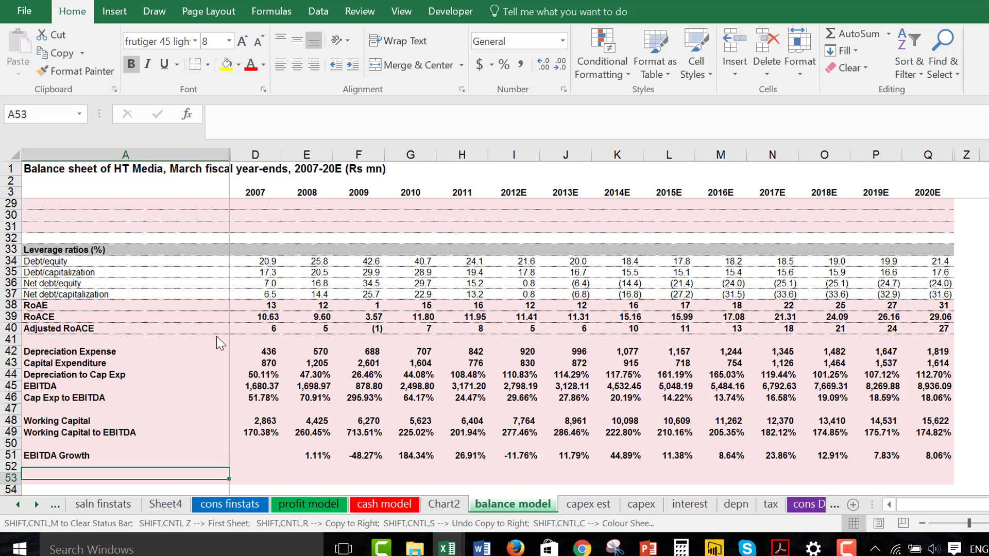
pyautogui.write('Intere')
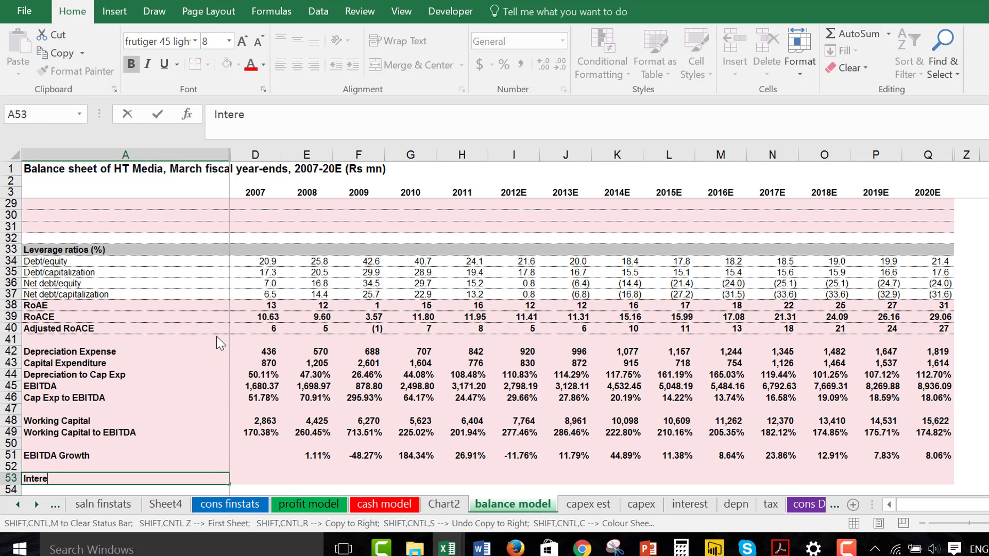
pyautogui.write('st Expense')
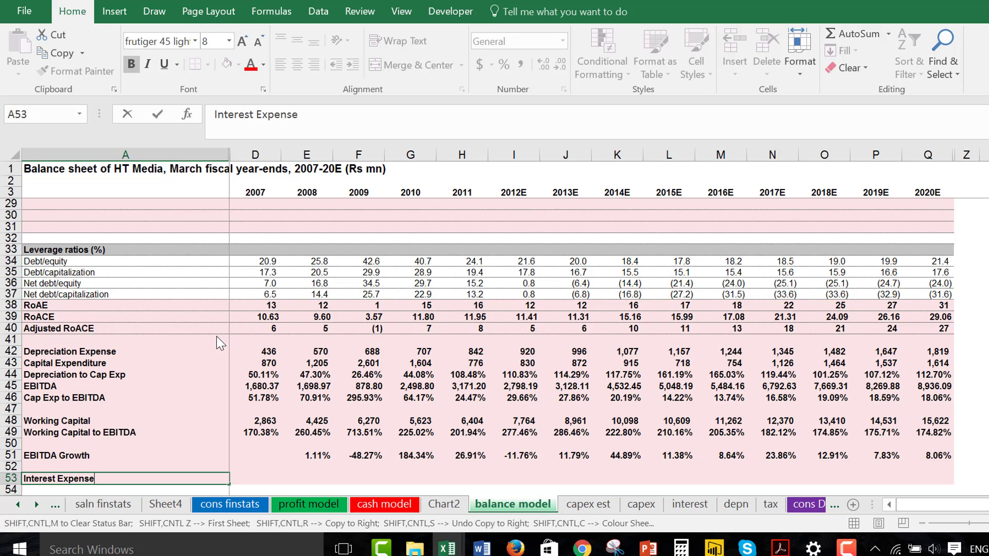
pyautogui.press('Return')
# Link the 2007 Interest Expense cell D53 to the interest expense on the profit model sheet with ='profit model'!D10.
pyautogui.press('Up')
pyautogui.press('Right')
pyautogui.press('Right')
pyautogui.press('Left')
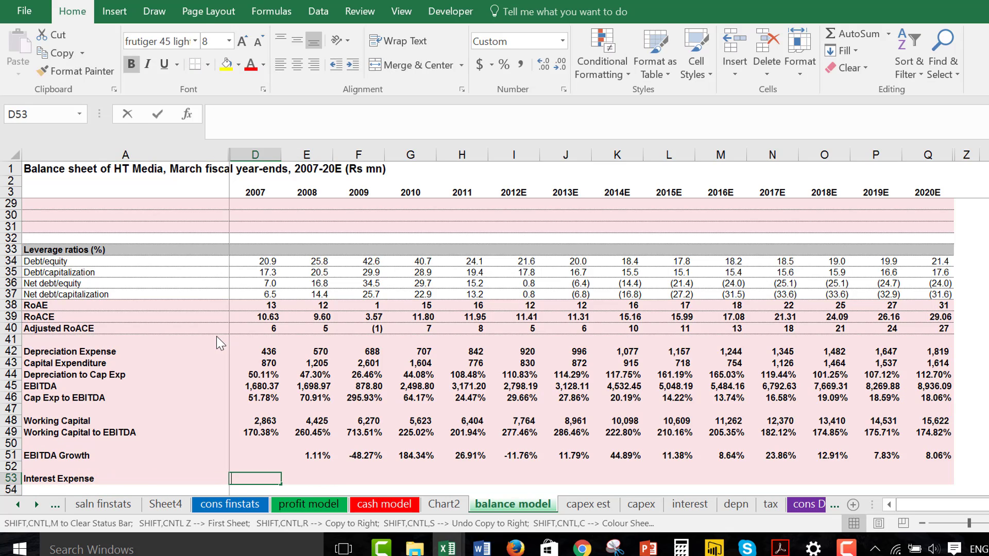
pyautogui.write('=')
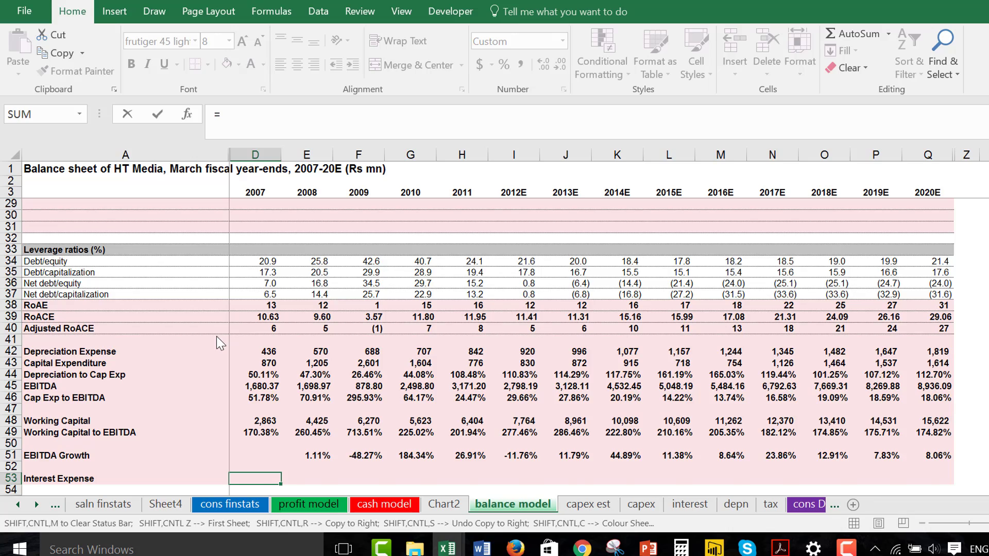
pyautogui.hotkey('ctrl', 'pageup')
pyautogui.hotkey('ctrl', 'pageup')
pyautogui.hotkey('ctrl', 'pageup')
pyautogui.hotkey('ctrl', 'pageup')
pyautogui.hotkey('ctrl', 'pagedown')
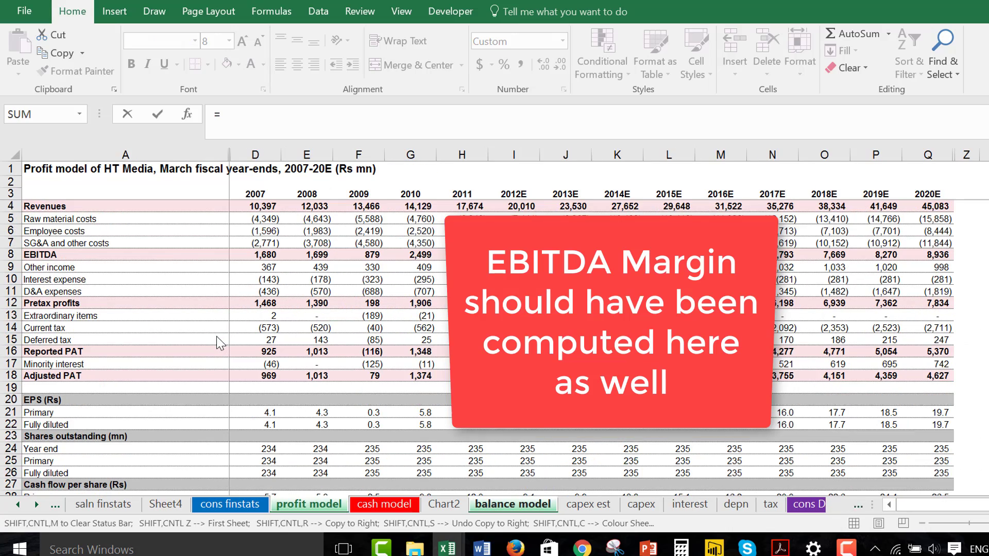
pyautogui.press('Down')
pyautogui.press('Down')
pyautogui.press('Down')
pyautogui.press('Down')
pyautogui.press('Down')
pyautogui.press('Down')
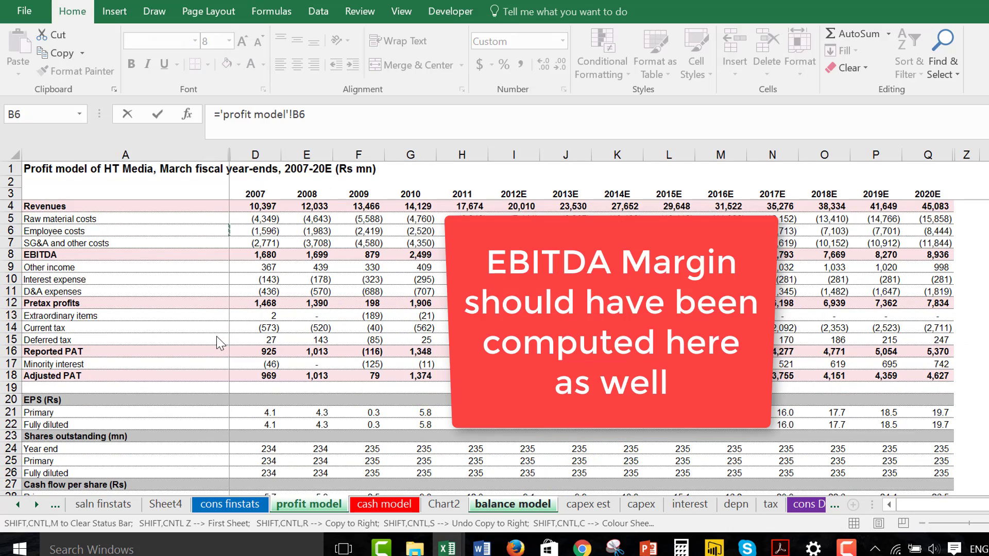
pyautogui.press('Left')
pyautogui.press('Right')
pyautogui.press('Right')
pyautogui.press('Up')
pyautogui.press('Up')
pyautogui.press('Up')
pyautogui.press('Up')
pyautogui.press('Up')
pyautogui.press('Up')
pyautogui.press('Up')
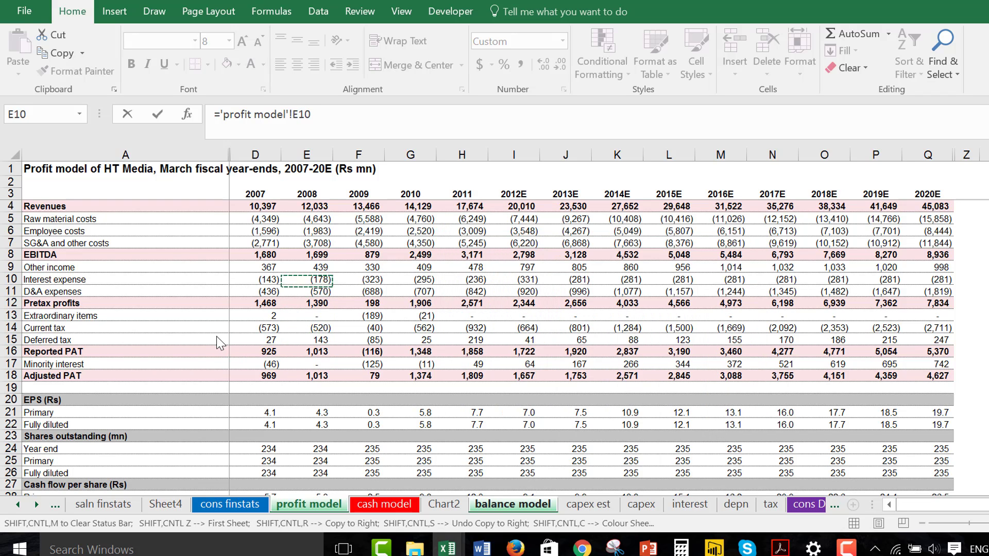
pyautogui.press('Left')
pyautogui.press('Return')
pyautogui.press('Up')
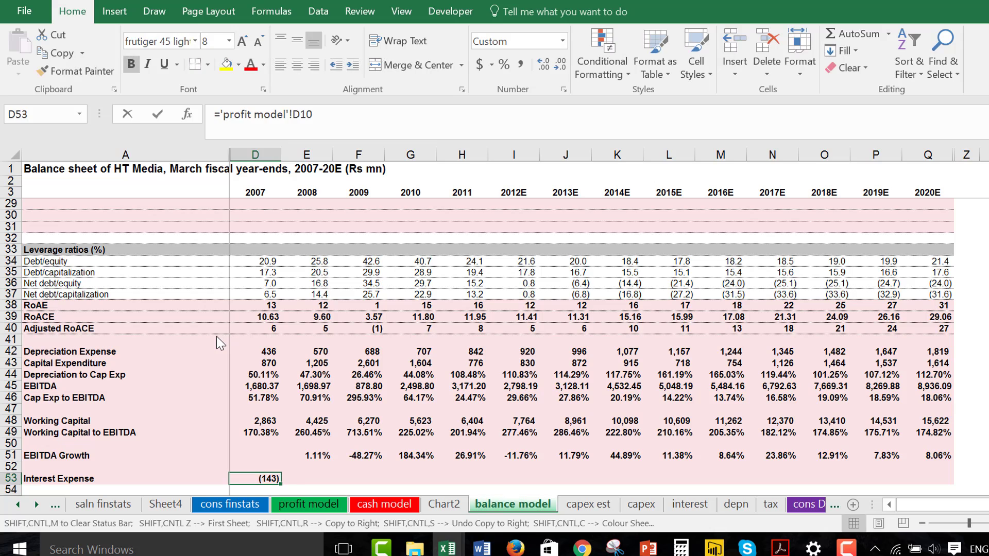
# Negate the D53 reference to read =-'profit model'!D10 and copy it across all years through 2020E.
pyautogui.press('F2')
pyautogui.press('Left')
pyautogui.press('Left')
pyautogui.press('Left')
pyautogui.press('Left')
pyautogui.press('Left')
pyautogui.press('Left')
pyautogui.press('Left')
pyautogui.press('Left')
pyautogui.press('Left')
pyautogui.press('Left')
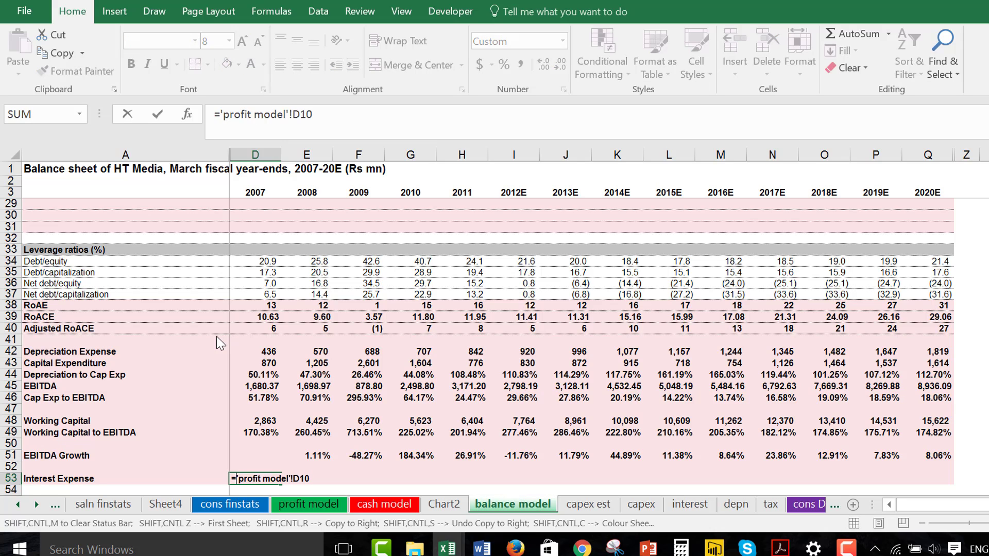
pyautogui.write('-')
pyautogui.hotkey('ctrl', 'Return')
pyautogui.press('Up')
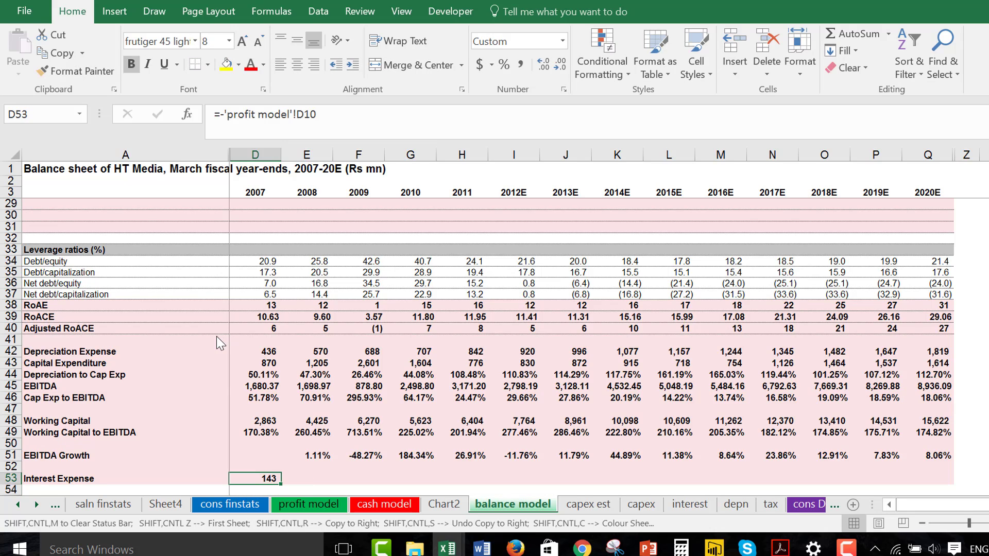
pyautogui.hotkey('ctrl', 'shift', 'r')
# Label row 54 as Average Debt in column A.
pyautogui.press('Down')
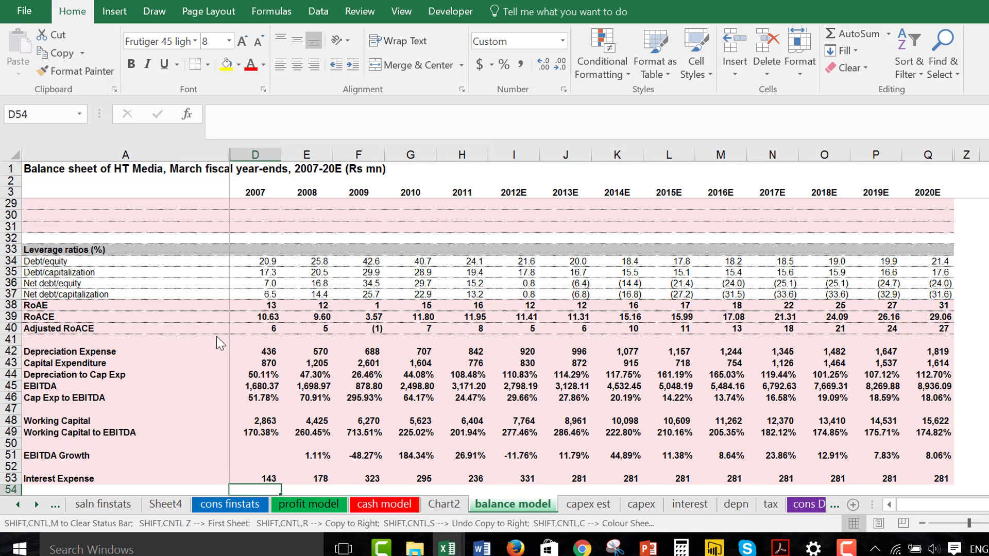
pyautogui.hotkey('shift', 'space')
pyautogui.press('Home')
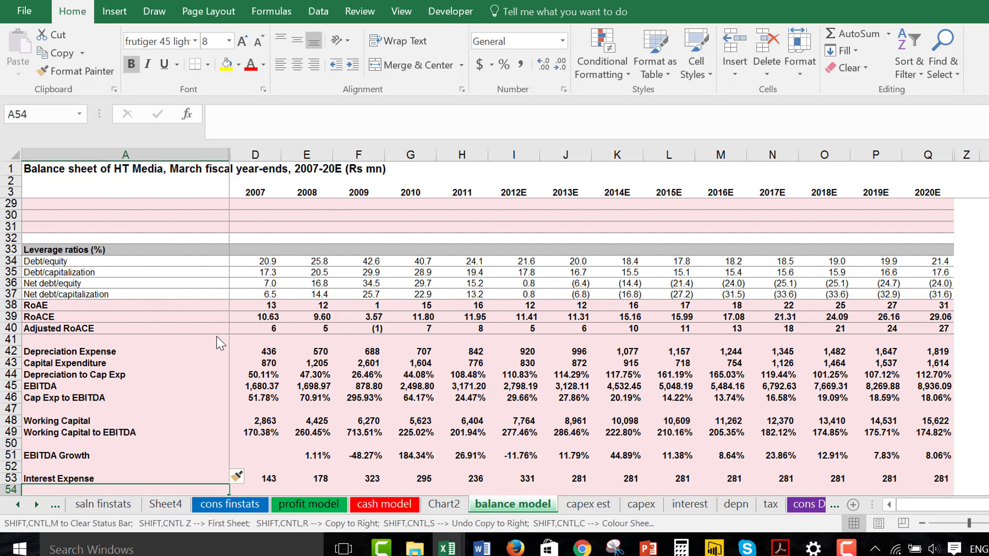
pyautogui.write('Averag')
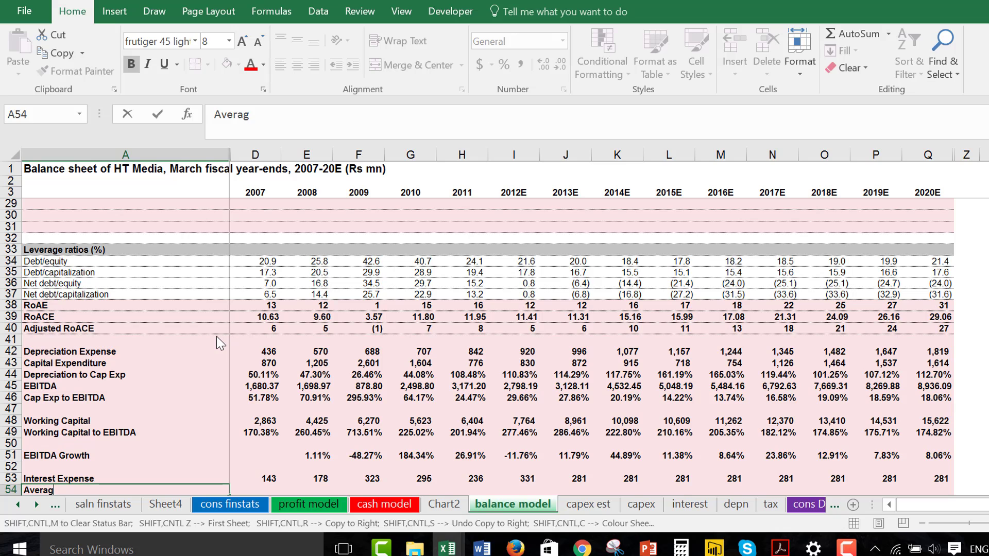
pyautogui.write('e Debt')
pyautogui.press('Return')
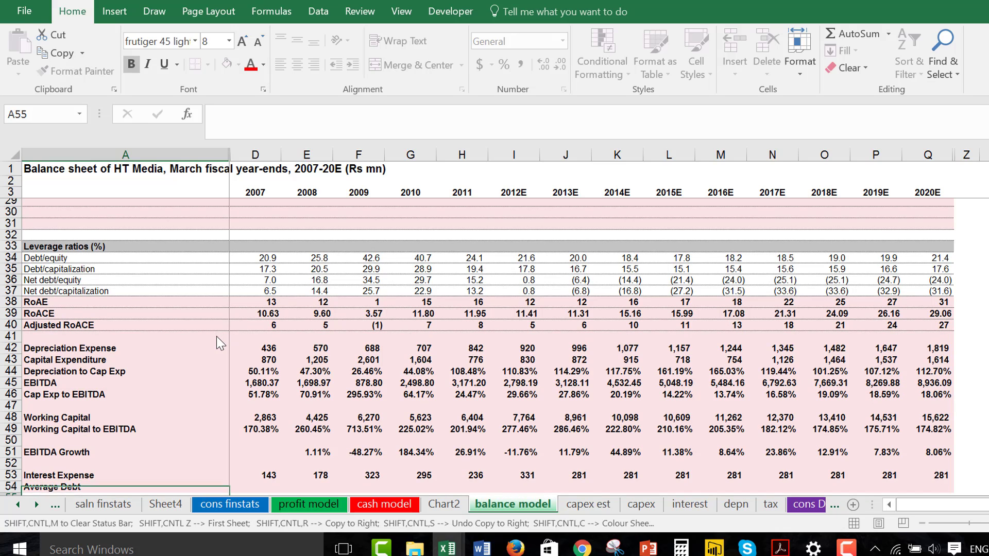
# Start an AVERAGE formula in D54 with the 2007 secured and unsecured loans, D12:D13, as its first argument.
pyautogui.press('Up')
pyautogui.press('Up')
pyautogui.press('Right')
pyautogui.press('Down')
pyautogui.write('=averg')
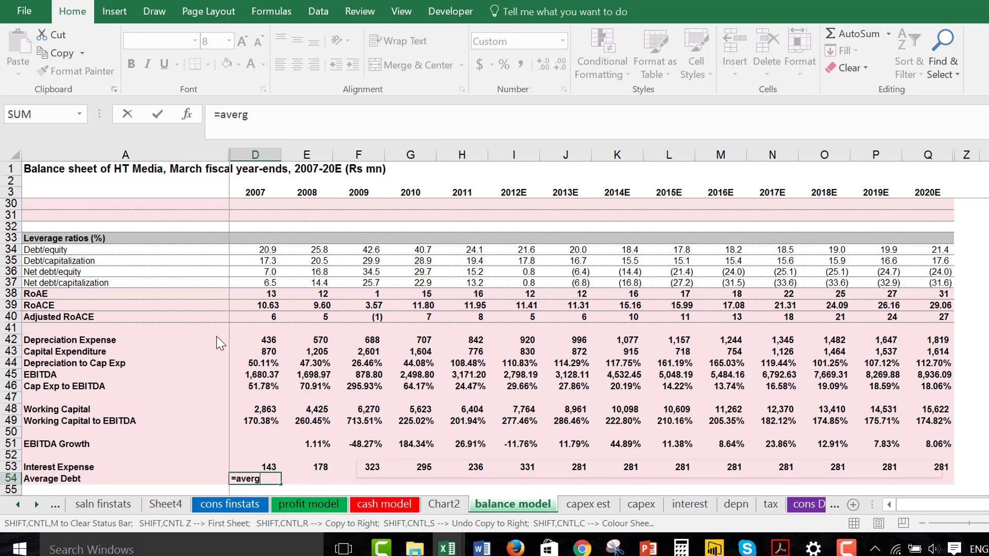
pyautogui.press('BackSpace')
pyautogui.press('BackSpace')
pyautogui.press('Down')
pyautogui.press('Tab')
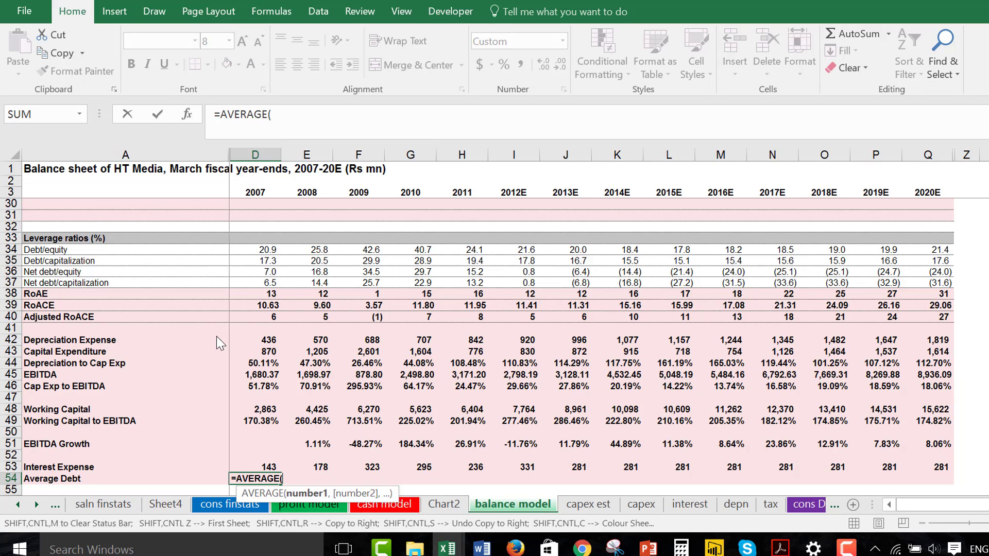
pyautogui.press('Up')
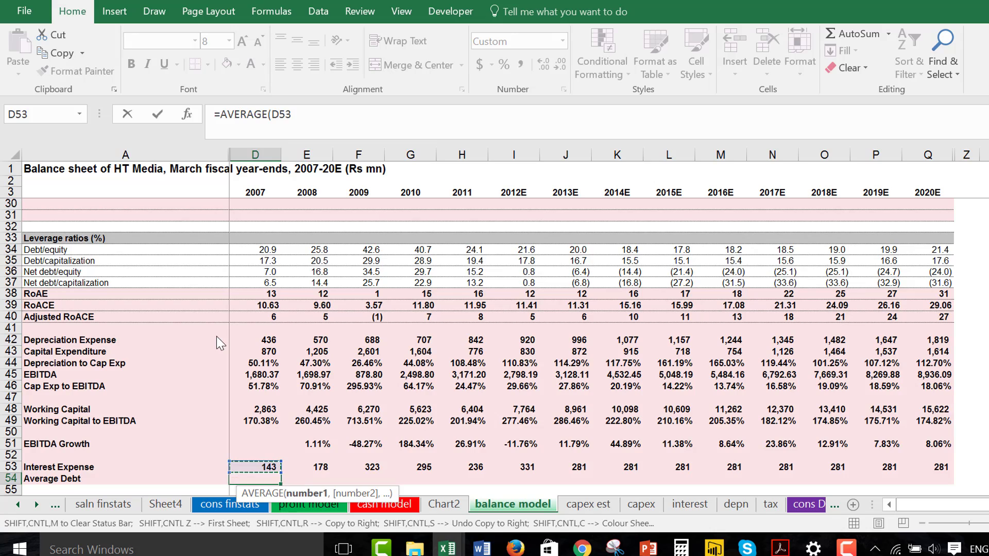
pyautogui.hotkey('ctrl', 'Home')
pyautogui.press('Up')
pyautogui.press('Up')
pyautogui.press('Down')
pyautogui.press('Down')
pyautogui.press('Down')
pyautogui.press('Down')
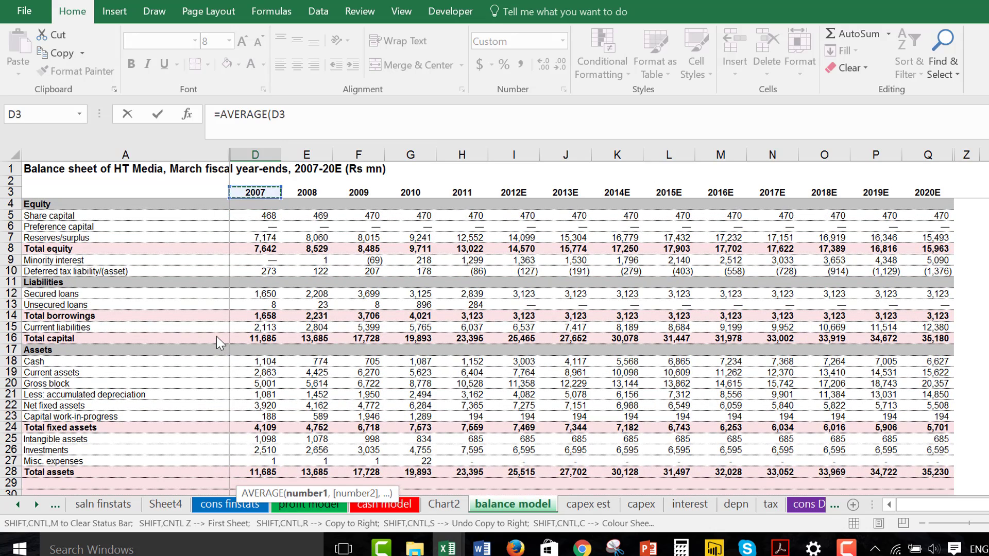
pyautogui.press('Down')
pyautogui.press('Down')
pyautogui.press('Down')
pyautogui.press('Down')
pyautogui.press('Down')
pyautogui.press('Down')
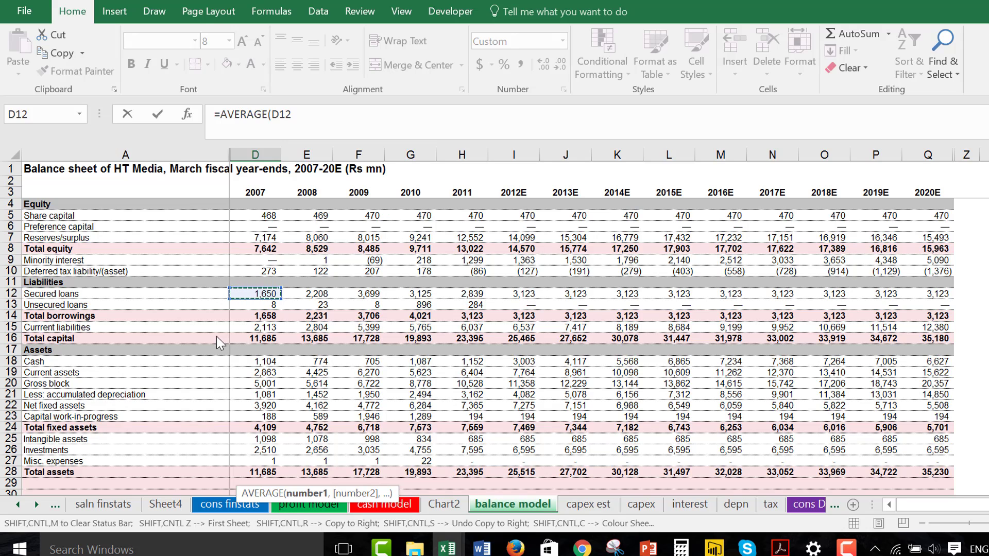
pyautogui.hotkey('shift', 'Down')
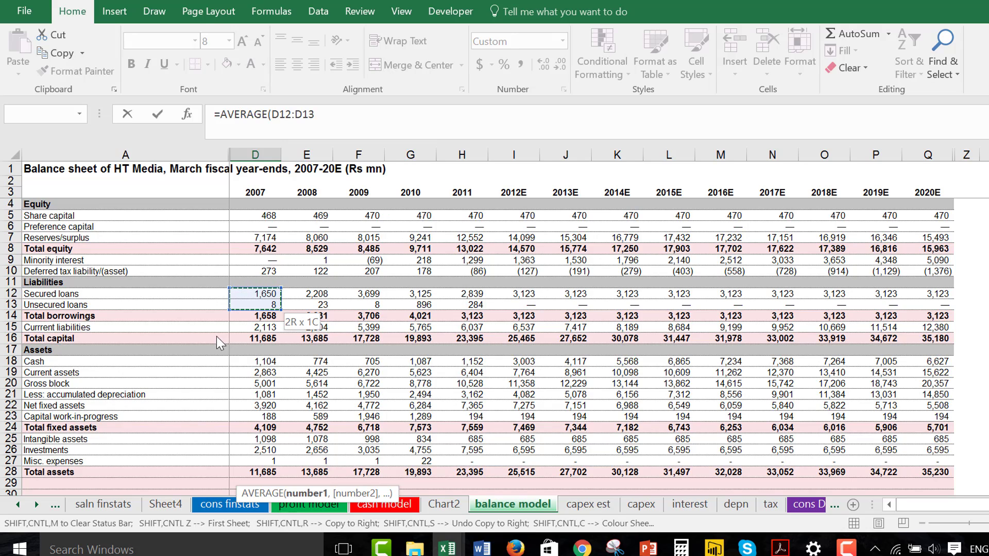
pyautogui.write(',')
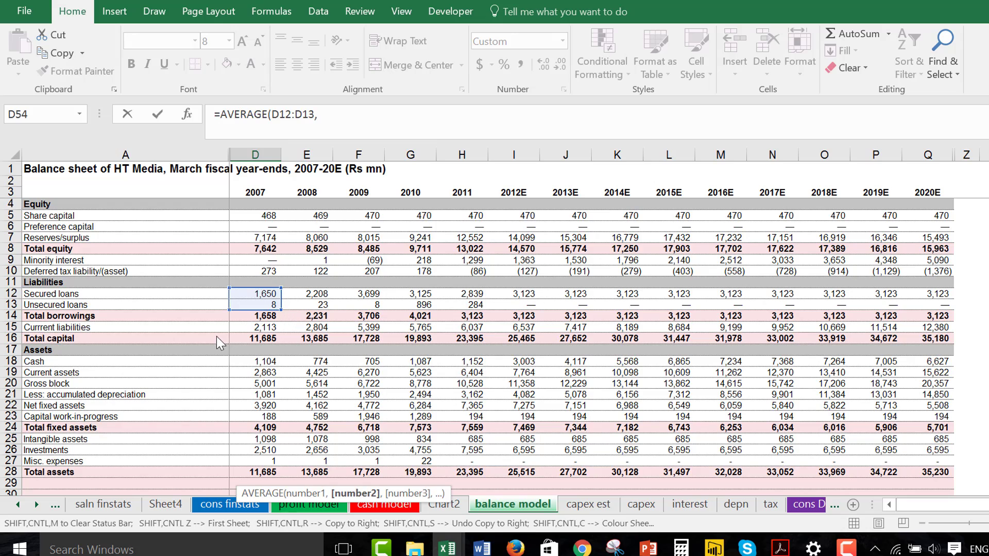
# Complete the D54 formula as =AVERAGE(D12:D13,A12:A13) and copy it across all years through 2020E.
pyautogui.press('Left')
pyautogui.press('Right')
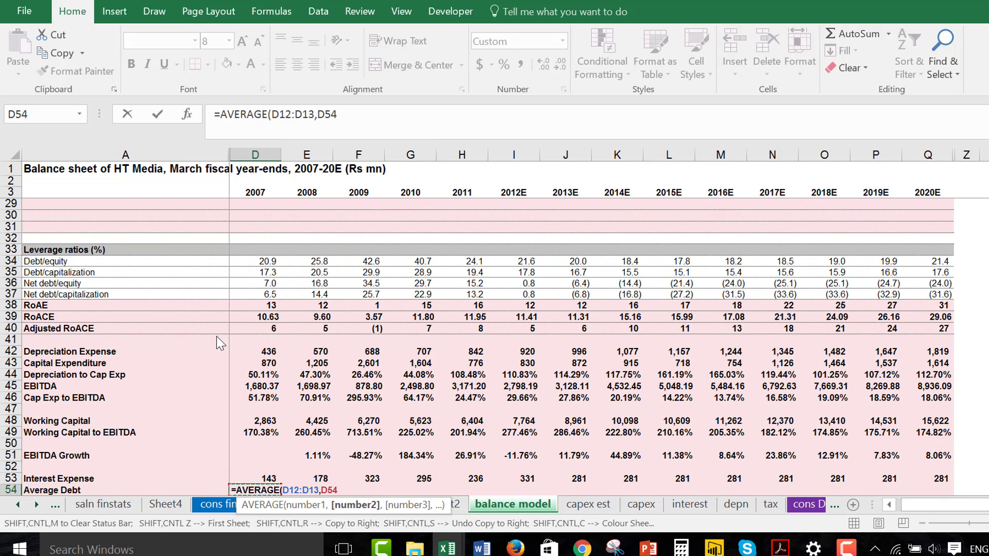
pyautogui.press('Up')
pyautogui.press('Left')
pyautogui.press('Up')
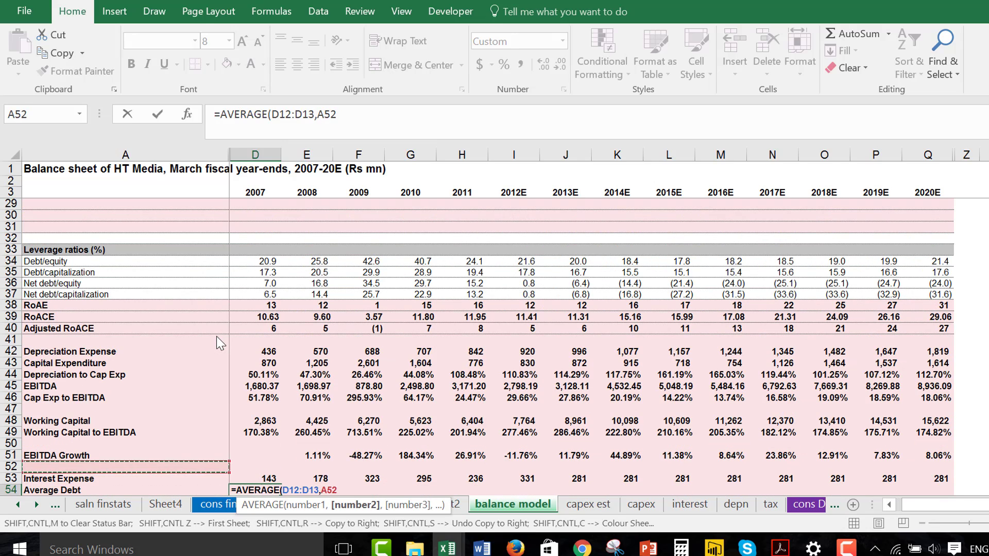
pyautogui.scroll(3, 217, 337)
pyautogui.press('pageup')
pyautogui.press('Up')
pyautogui.press('Up')
pyautogui.press('Up')
pyautogui.press('Up')
pyautogui.press('Up')
pyautogui.press('Up')
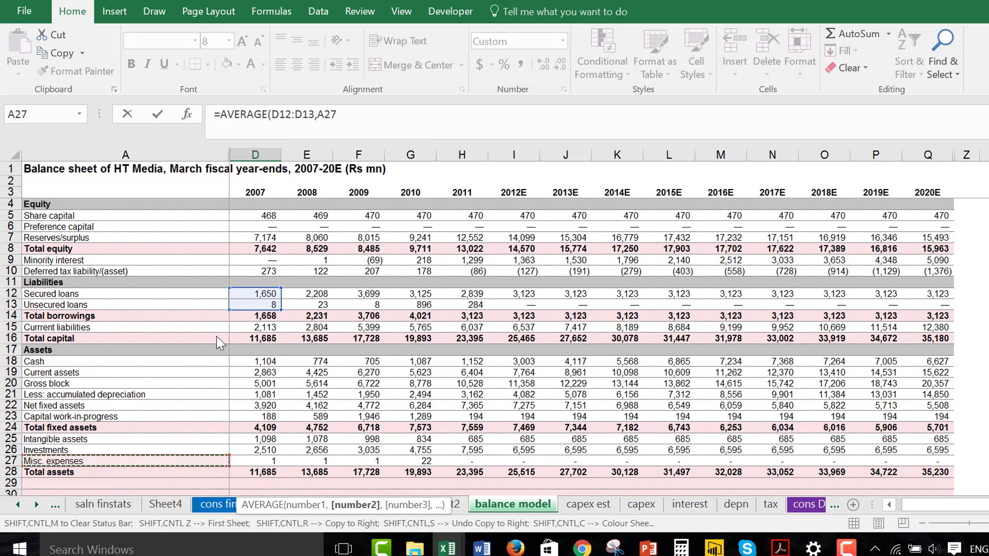
pyautogui.press('Up')
pyautogui.press('Up')
pyautogui.press('Up')
pyautogui.press('Up')
pyautogui.press('Up')
pyautogui.press('Up')
pyautogui.press('Up')
pyautogui.press('Up')
pyautogui.press('Up')
pyautogui.press('Up')
pyautogui.press('Up')
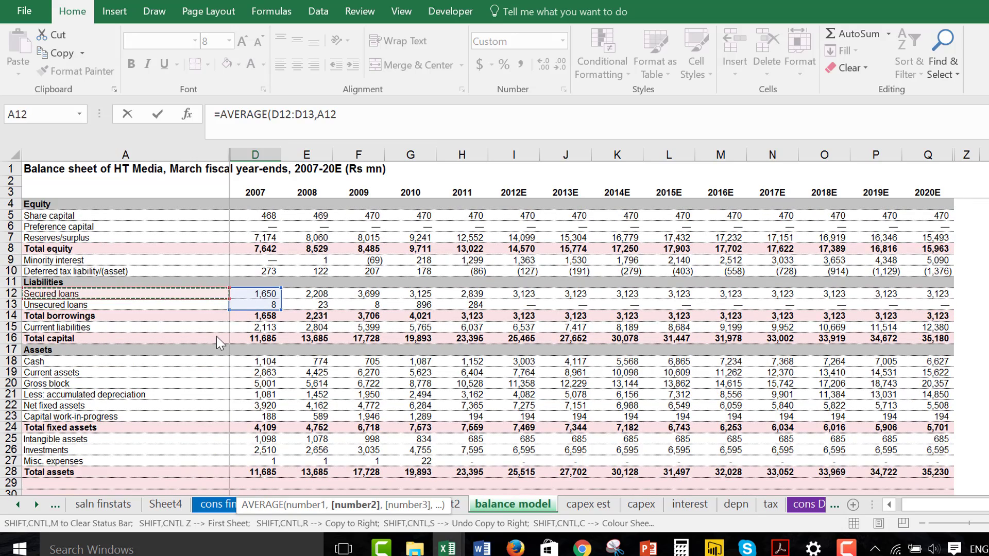
pyautogui.hotkey('shift', 'Down')
pyautogui.hotkey('ctrl', 'Return')
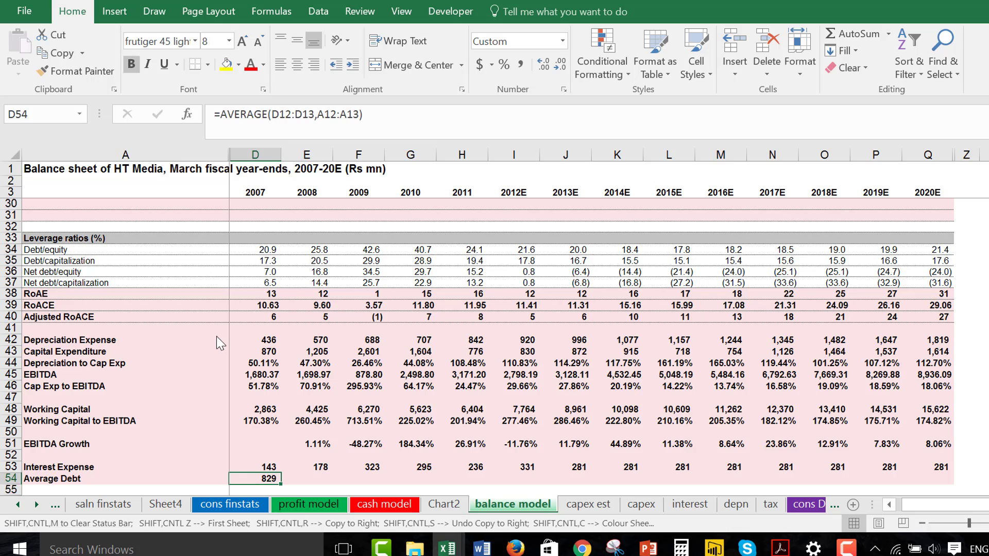
pyautogui.hotkey('ctrl', 'shift', 'r')
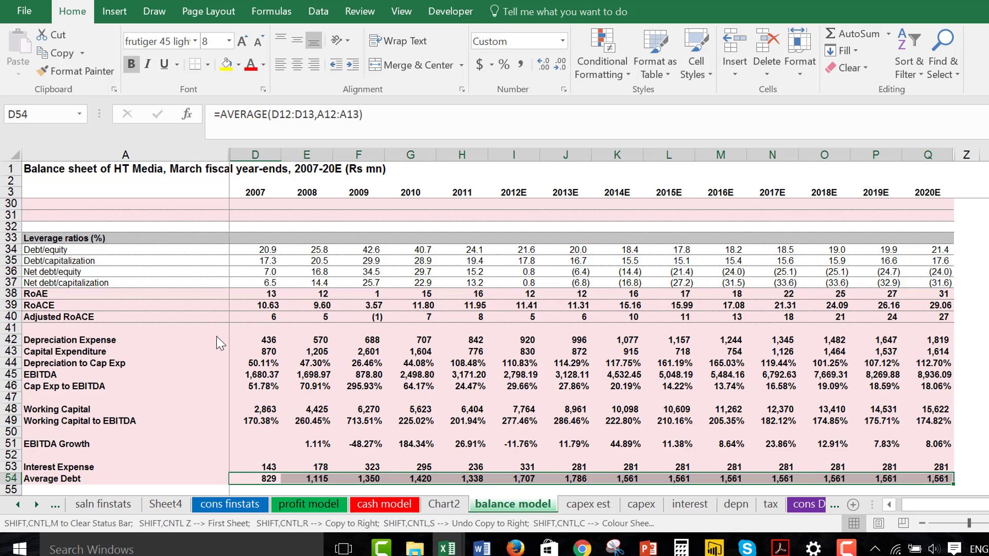
# Calculate the 2008 ratio of interest expense to average debt in E55 with =E53/E54.
pyautogui.press('Down')
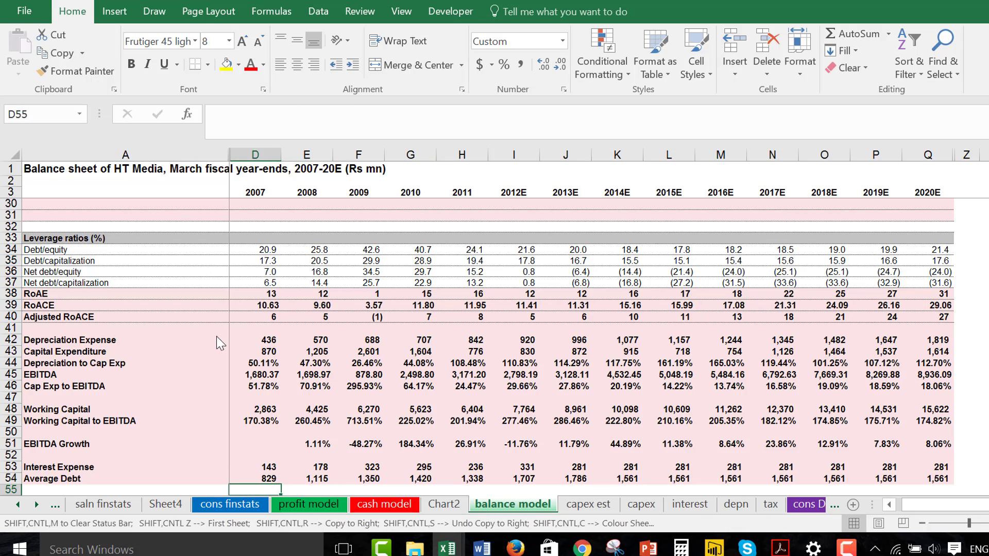
pyautogui.write('=')
pyautogui.press('Up')
pyautogui.press('Up')
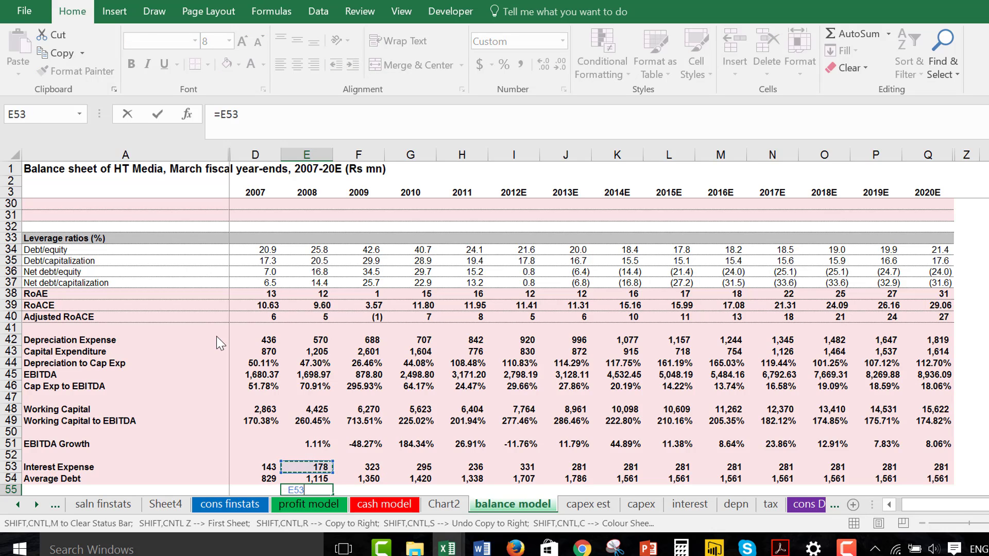
pyautogui.write('/')
pyautogui.press('Up')
pyautogui.press('Return')
pyautogui.press('Up')
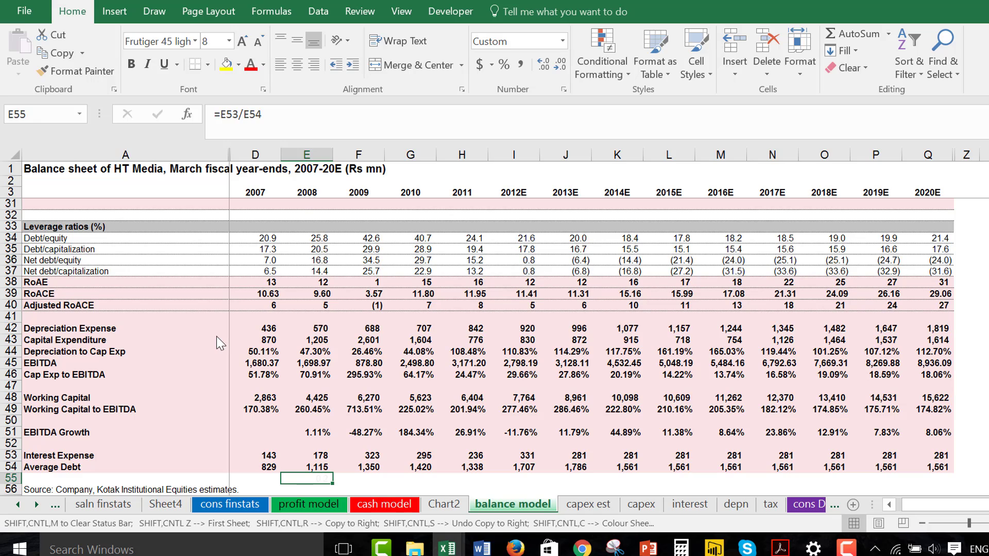
# Insert a blank row between Interest Expense and Average Debt.
pyautogui.hotkey('ctrl', 'shift', '+')
pyautogui.press('Escape')
pyautogui.press('Up')
pyautogui.hotkey('shift', 'space')
pyautogui.hotkey('ctrl', 'shift', '+')
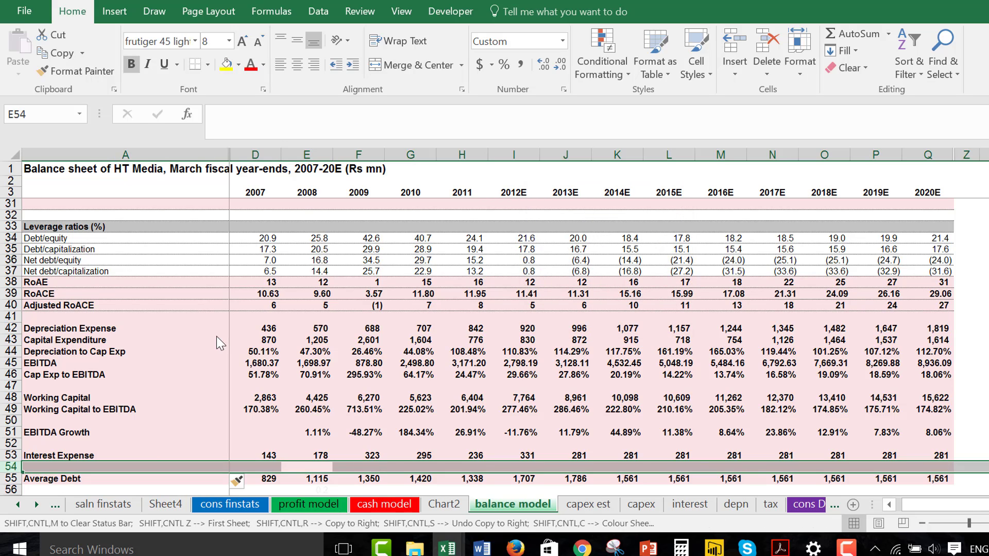
pyautogui.press('Down')
pyautogui.press('Up')
pyautogui.press('Down')
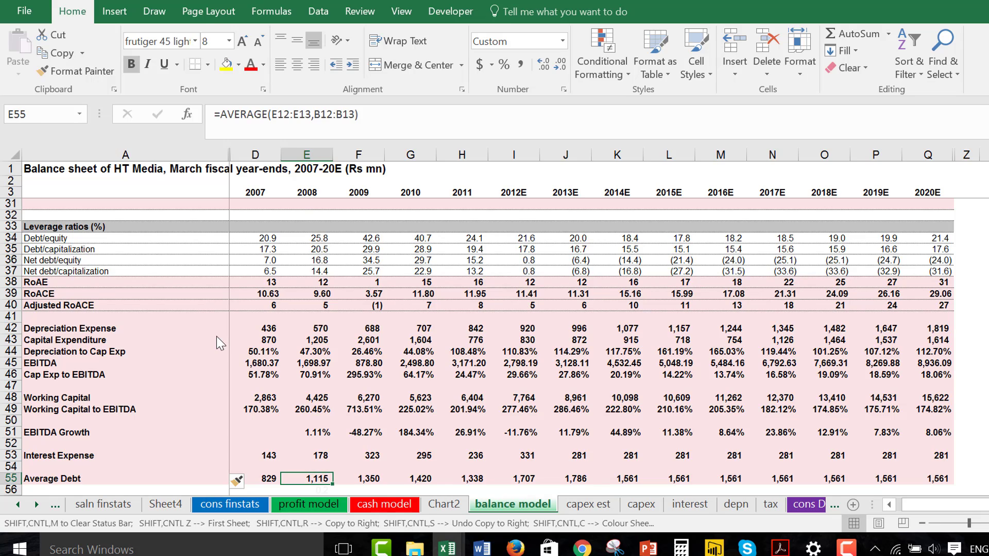
pyautogui.press('Up')
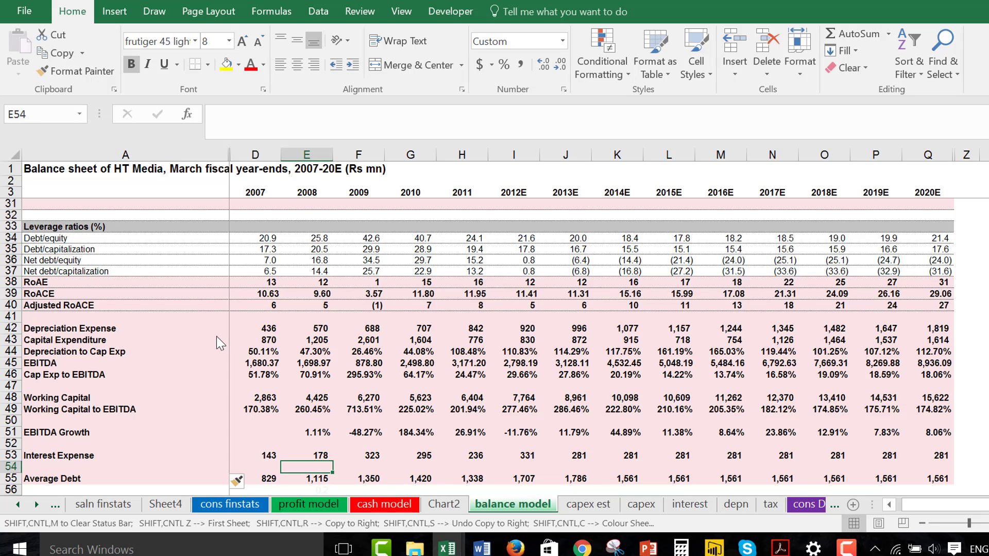
# Move the whole Average Debt row from A55 up to row 54, directly below Interest Expense.
pyautogui.press('Left')
pyautogui.press('Left')
pyautogui.press('Down')
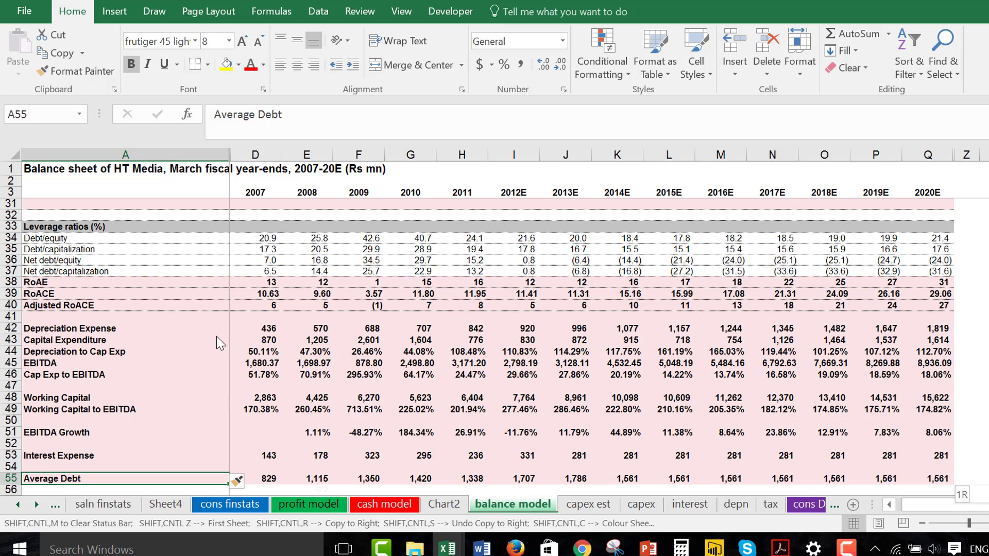
pyautogui.hotkey('ctrl', 'shift', 'Right')
pyautogui.hotkey('ctrl', 'x')
pyautogui.press('Up')
pyautogui.hotkey('ctrl', 'v')
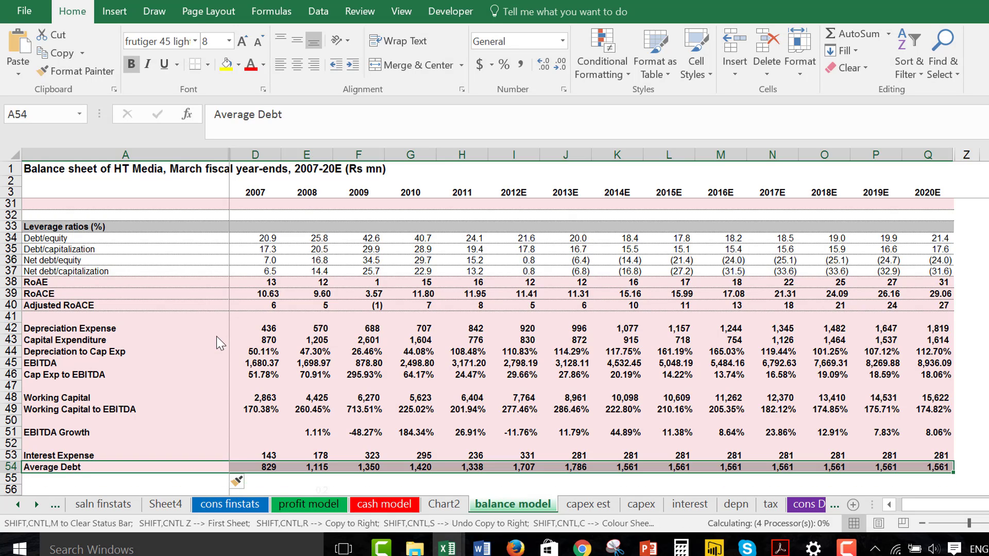
# Insert two blank rows at row 55, directly below the Average Debt row.
pyautogui.press('Down')
pyautogui.hotkey('shift', 'space')
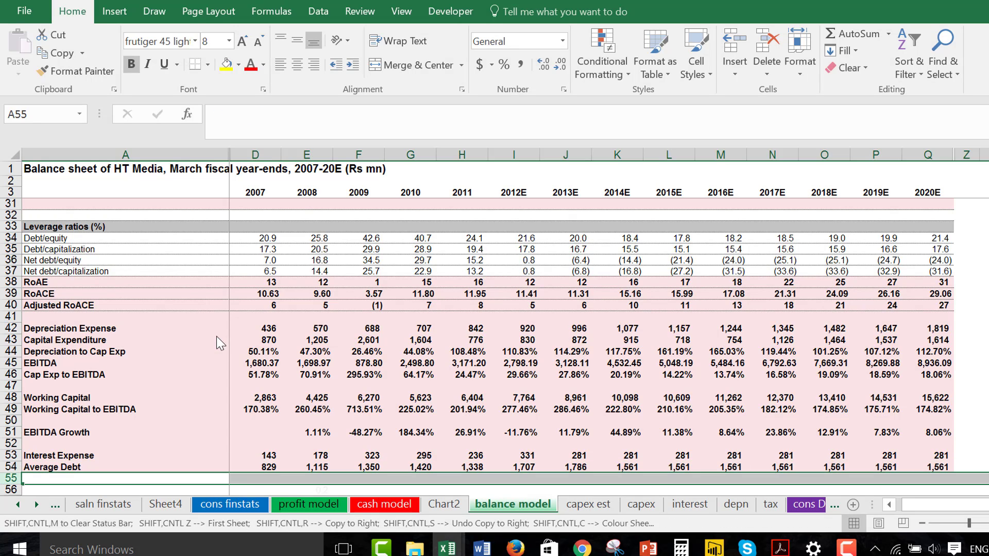
pyautogui.hotkey('ctrl', 'shift', '+')
pyautogui.hotkey('ctrl', 'shift', '+')
# Enter =E53/E54 in E55, format it as a percentage with decimals and copy it across through 2020E.
pyautogui.press('Right')
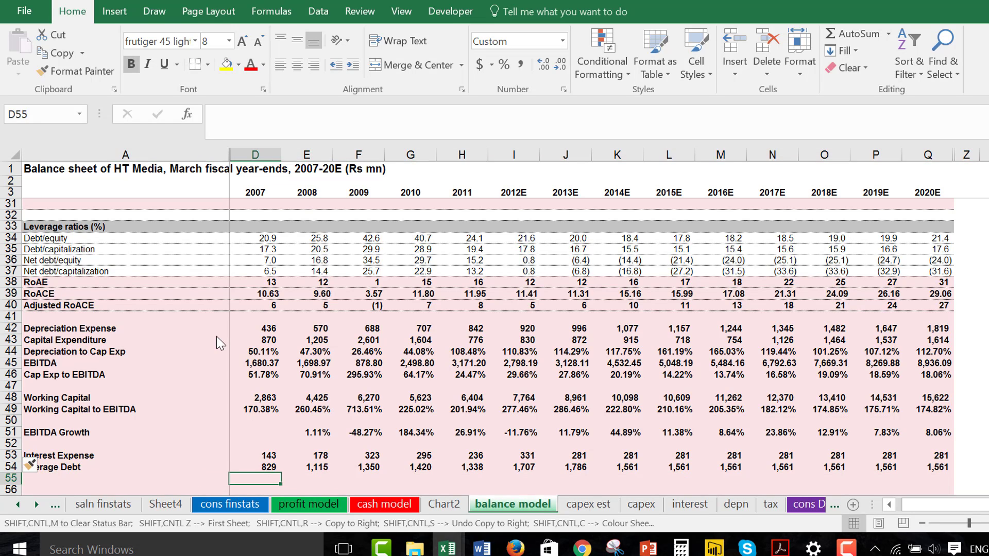
pyautogui.press('Right')
pyautogui.write('=')
pyautogui.press('Up')
pyautogui.press('Up')
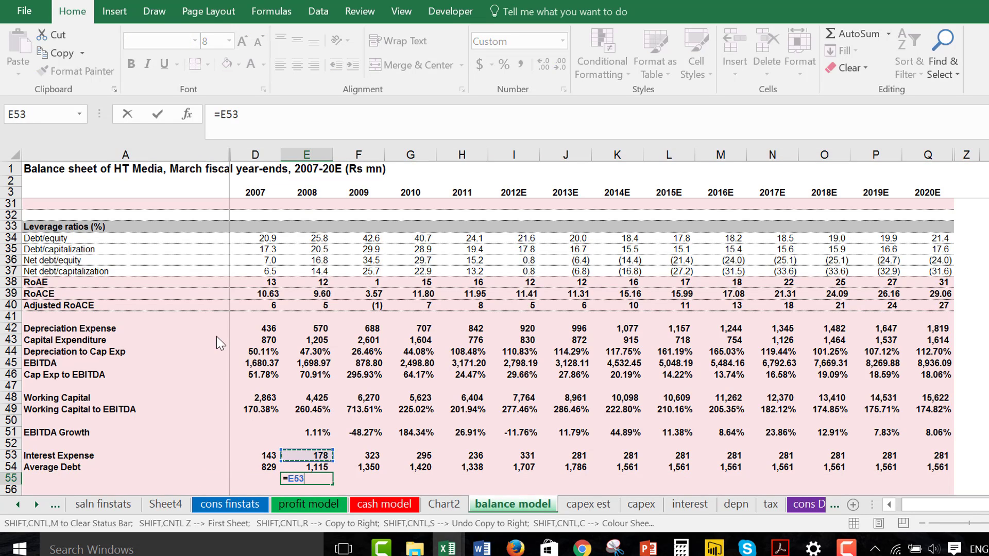
pyautogui.write('/')
pyautogui.press('Up')
pyautogui.hotkey('ctrl', 'Return')
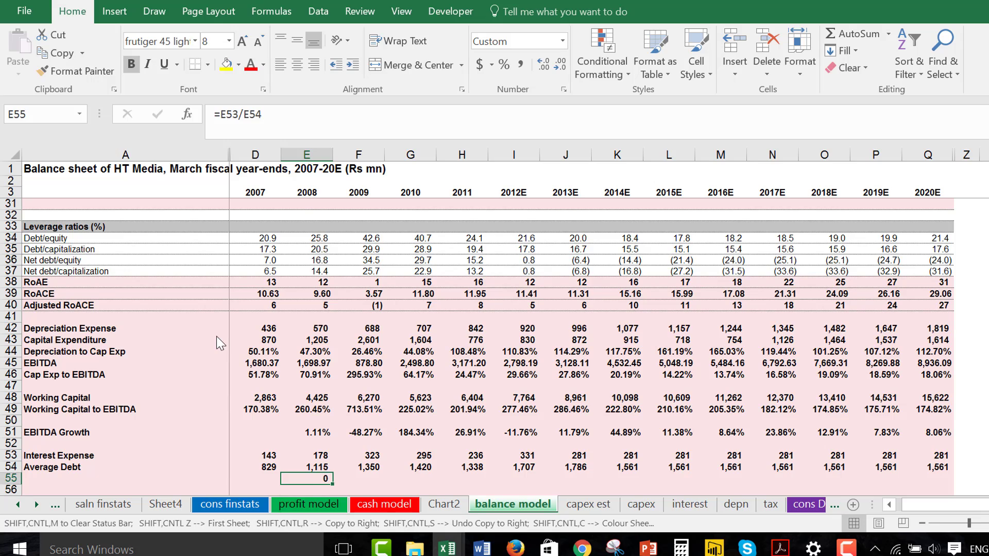
pyautogui.hotkey('ctrl', 'shift', '5')
pyautogui.hotkey('ctrl', 'shift', 'r')
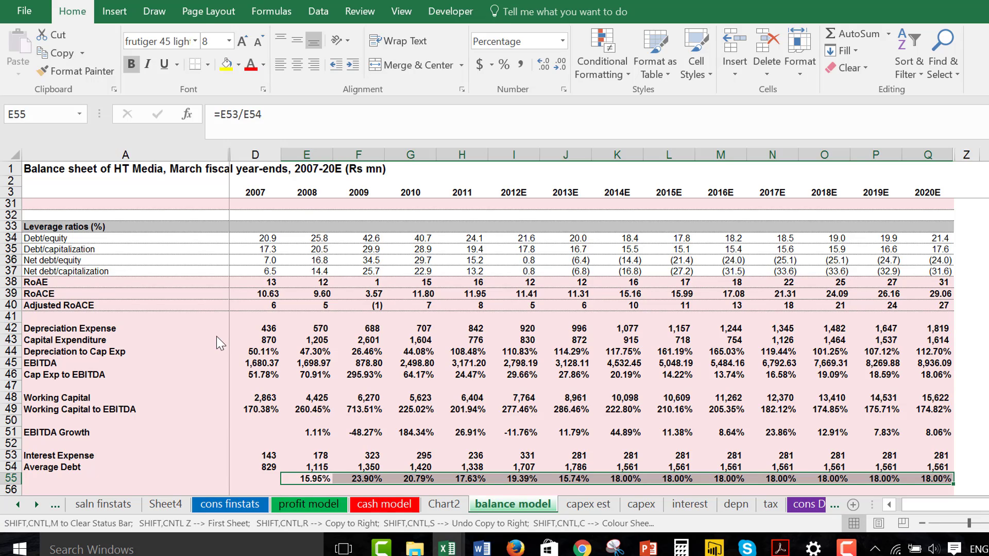
# Examine the interest expense to average debt percentages across the years in row 55.
pyautogui.press('Right')
pyautogui.press('Right')
pyautogui.press('Right')
pyautogui.press('Right')
pyautogui.press('Right')
pyautogui.press('Right')
pyautogui.press('Right')
pyautogui.press('Right')
pyautogui.press('Right')
pyautogui.press('Right')
pyautogui.press('Right')
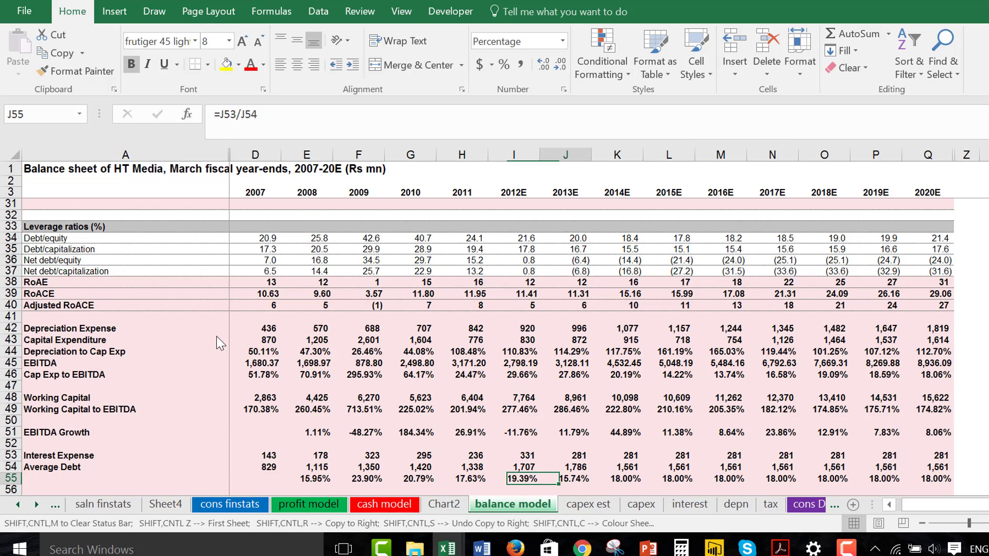
pyautogui.press('Left')
pyautogui.press('Left')
pyautogui.press('Left')
pyautogui.press('Left')
pyautogui.press('Left')
pyautogui.press('Left')
pyautogui.press('Left')
pyautogui.press('Left')
pyautogui.press('Left')
pyautogui.press('Left')
pyautogui.press('Left')
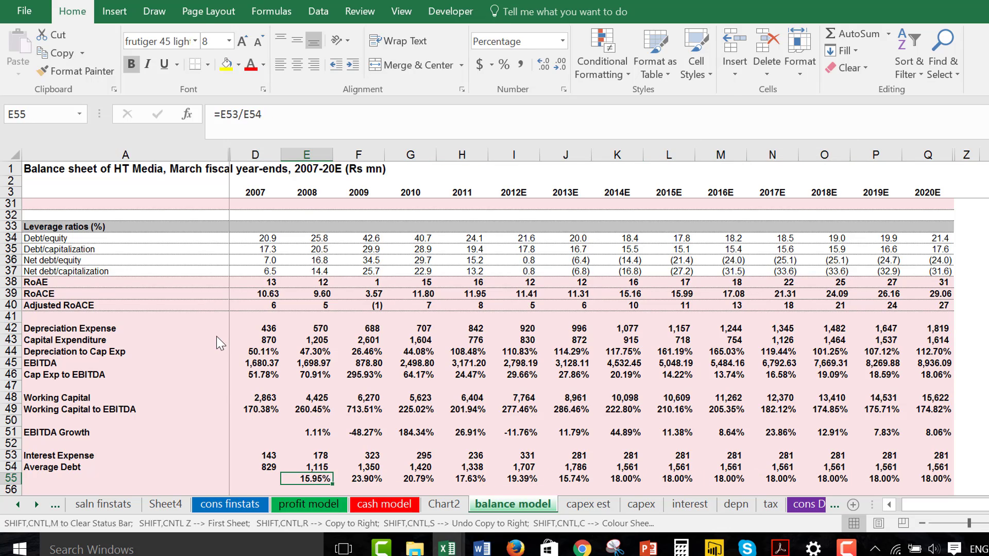
# Replace the 2008 Average Debt formula in E54 with =E12+E13 and copy it across all years through 2020E.
pyautogui.press('Up')
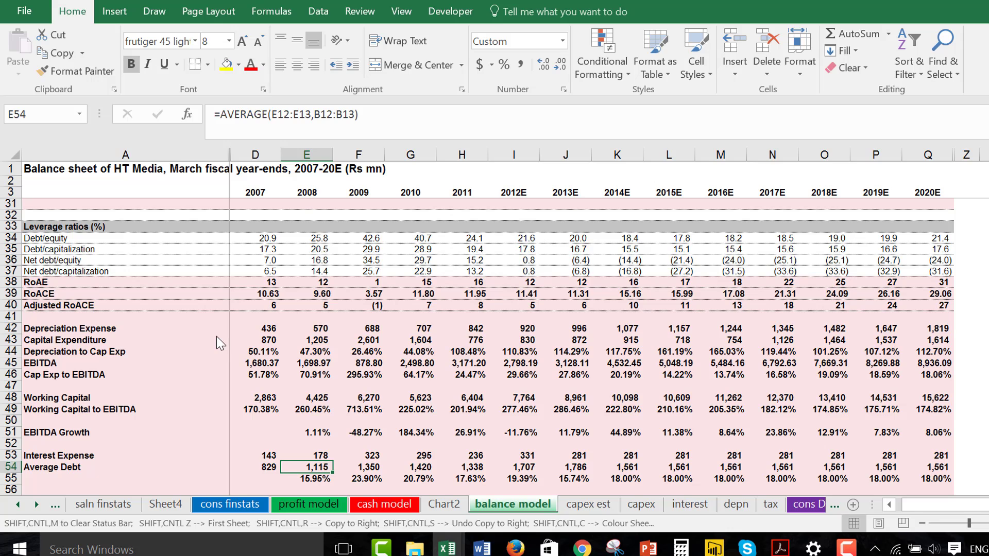
pyautogui.write('=')
pyautogui.press('Up')
pyautogui.press('Up')
pyautogui.press('Up')
pyautogui.press('Up')
pyautogui.press('Up')
pyautogui.press('Up')
pyautogui.press('Up')
pyautogui.press('Up')
pyautogui.press('Up')
pyautogui.press('Up')
pyautogui.press('Up')
pyautogui.press('Up')
pyautogui.press('Up')
pyautogui.press('Up')
pyautogui.press('Up')
pyautogui.press('Up')
pyautogui.press('Up')
pyautogui.press('Up')
pyautogui.press('Up')
pyautogui.press('Up')
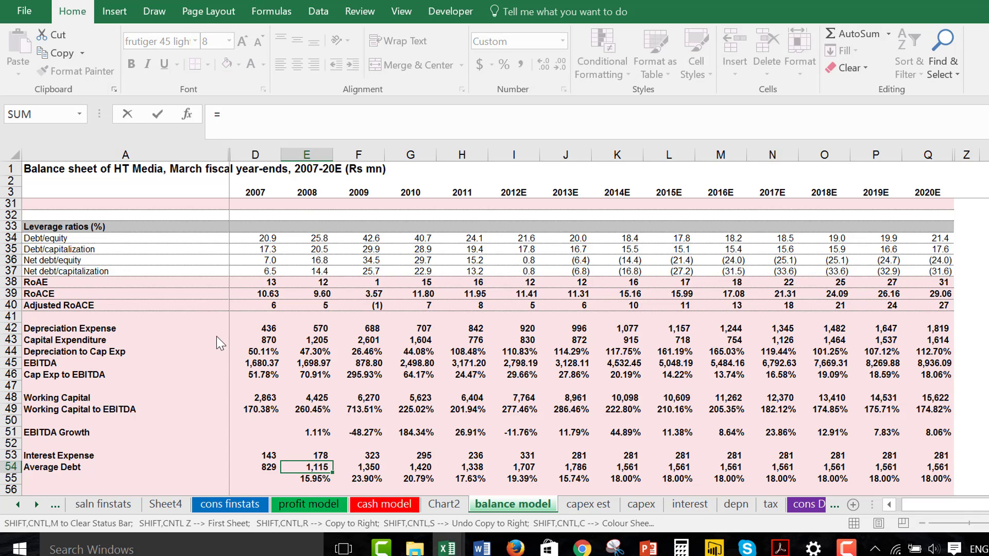
pyautogui.press('Up')
pyautogui.press('Up')
pyautogui.press('Up')
pyautogui.press('Up')
pyautogui.press('Up')
pyautogui.press('Up')
pyautogui.press('Up')
pyautogui.press('Up')
pyautogui.press('Up')
pyautogui.press('Up')
pyautogui.press('Up')
pyautogui.press('Up')
pyautogui.press('Up')
pyautogui.press('Up')
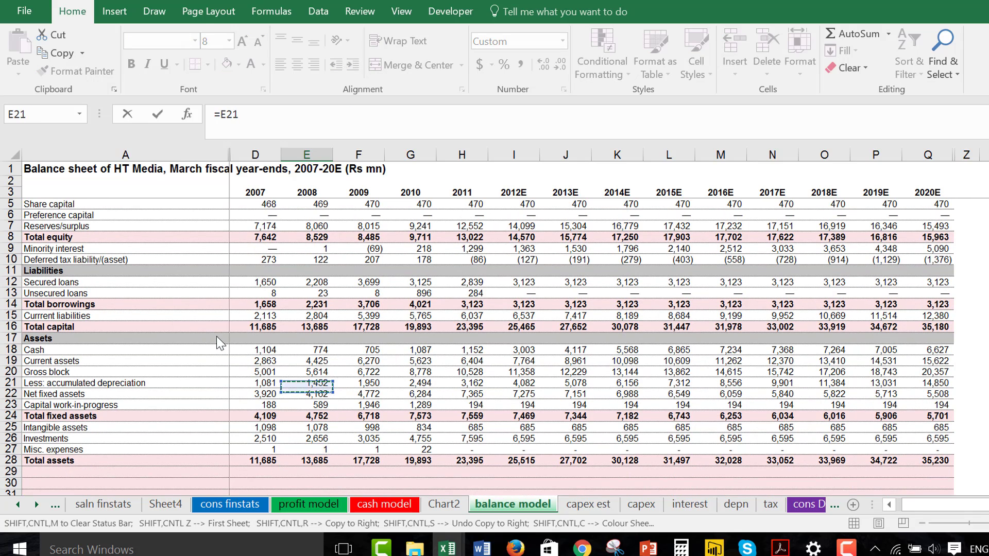
pyautogui.press('Up')
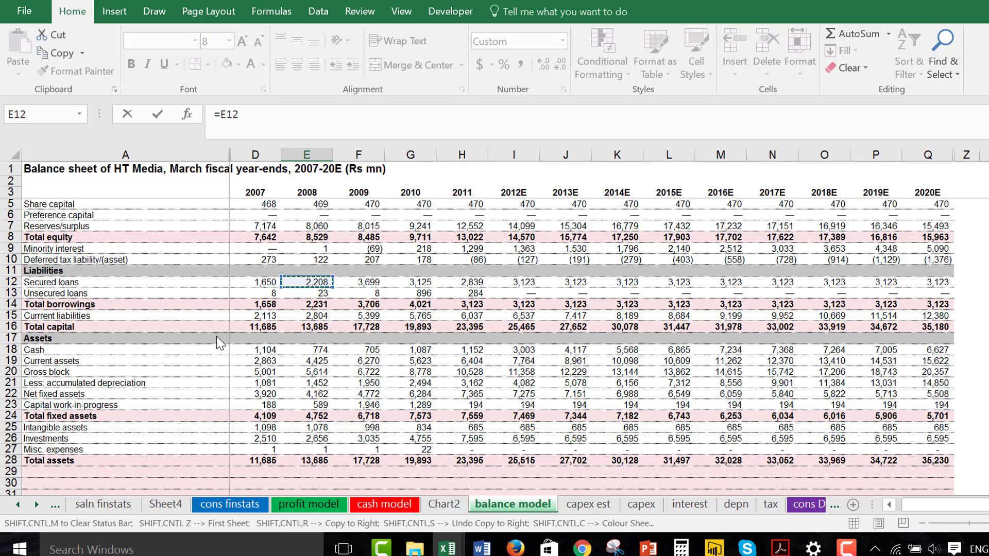
pyautogui.write('+')
pyautogui.click(319, 293)
pyautogui.press('Up')
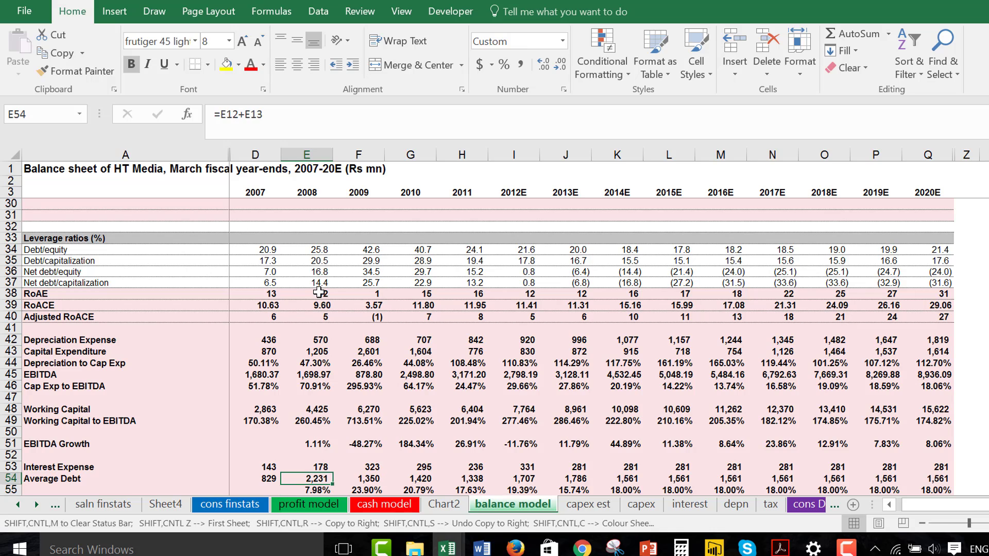
pyautogui.hotkey('ctrl', 'shift', 'r')
# Copy the interest to debt ratio in E55 across all years through 2020E again.
pyautogui.press('Down')
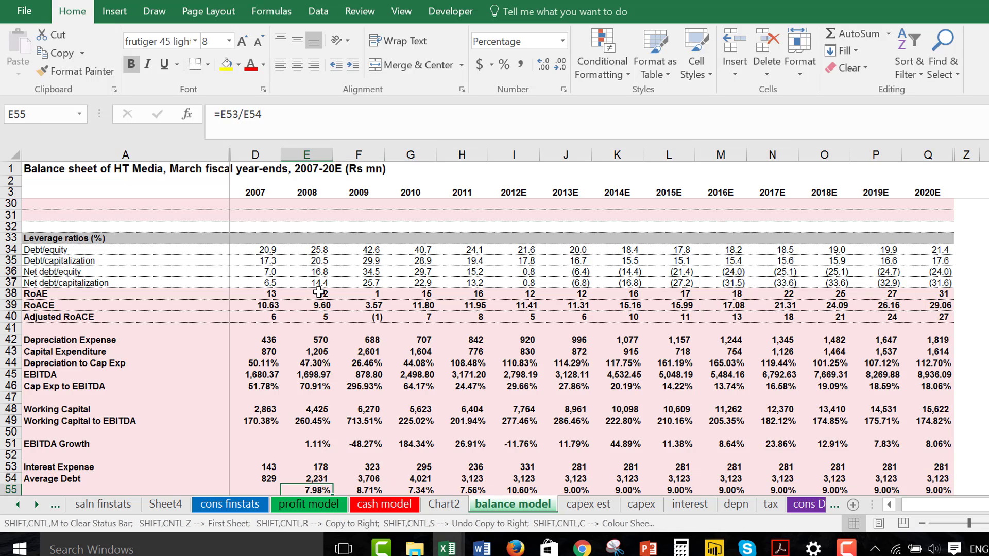
pyautogui.hotkey('ctrl', 'shift', 'r')
pyautogui.press('Down')
pyautogui.press('Down')
pyautogui.press('Up')
pyautogui.press('Up')
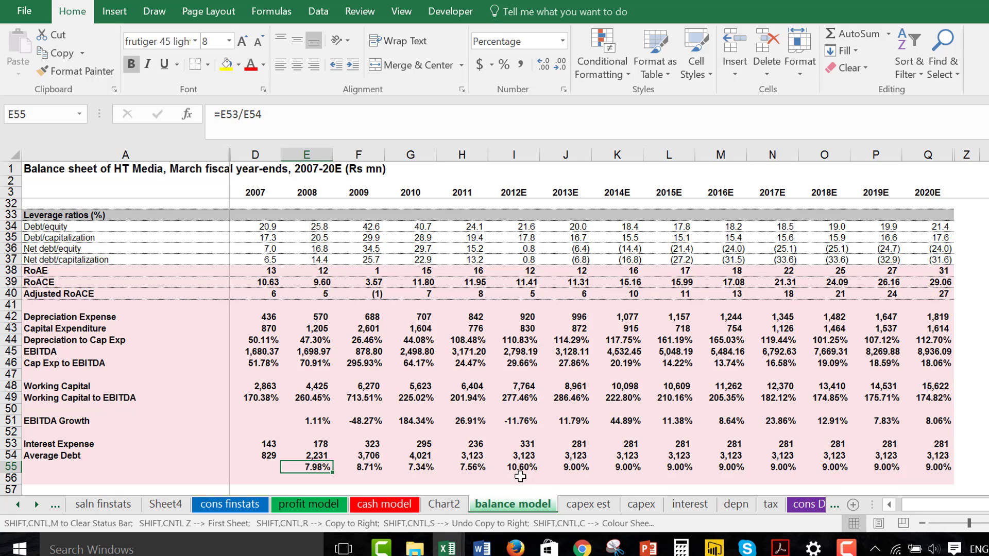
# Go to the cons DCF sheet and examine the sensitivity table of share price to WACC and growth rate.
pyautogui.hotkey('ctrl', 'pagedown')
pyautogui.hotkey('ctrl', 'pagedown')
pyautogui.hotkey('ctrl', 'pagedown')
pyautogui.hotkey('ctrl', 'pagedown')
pyautogui.hotkey('ctrl', 'pagedown')
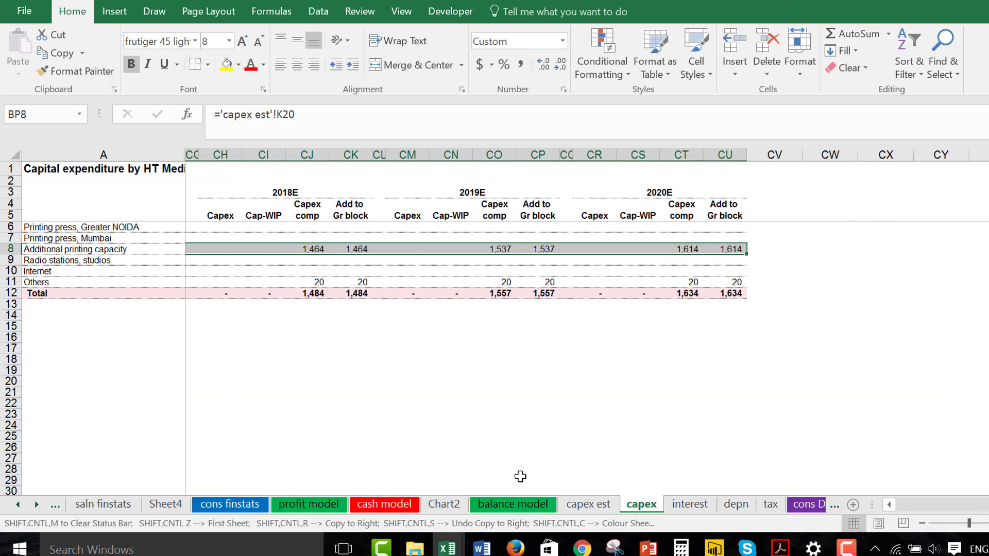
pyautogui.hotkey('ctrl', 'pagedown')
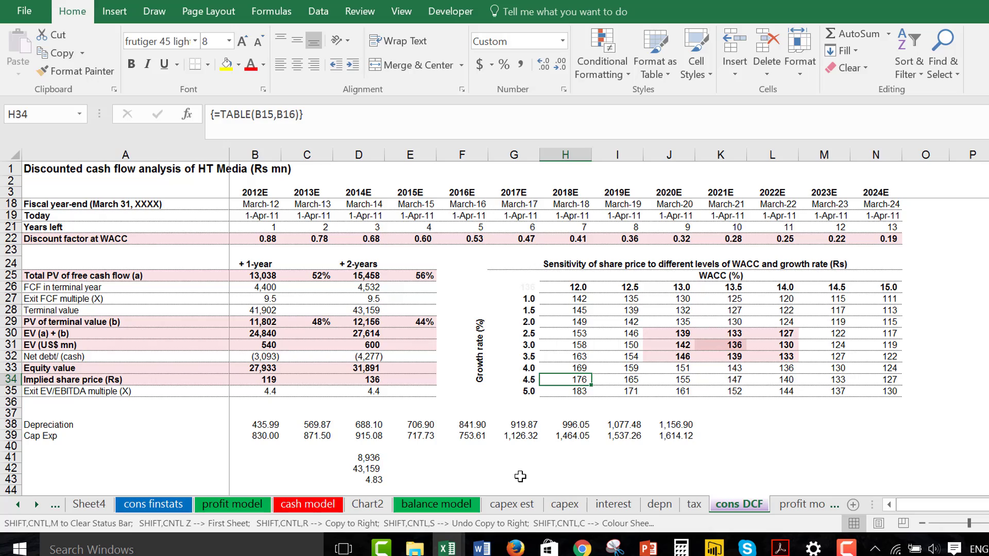
pyautogui.press('Up')
pyautogui.press('Up')
pyautogui.press('Up')
pyautogui.press('Right')
pyautogui.press('Right')
pyautogui.press('Up')
pyautogui.press('Down')
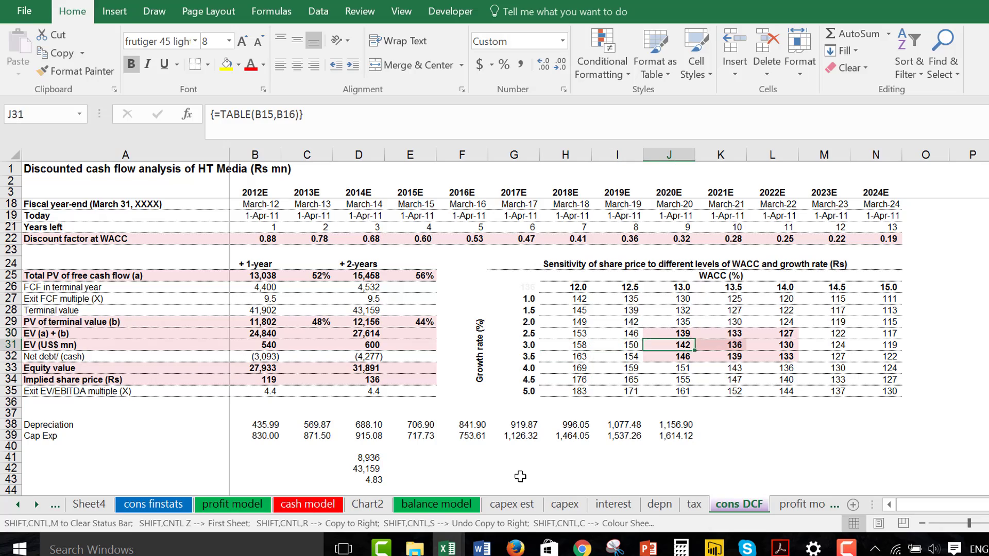
pyautogui.press('Right')
pyautogui.press('Right')
pyautogui.press('Right')
pyautogui.press('Down')
pyautogui.press('Up')
pyautogui.press('Up')
pyautogui.press('Up')
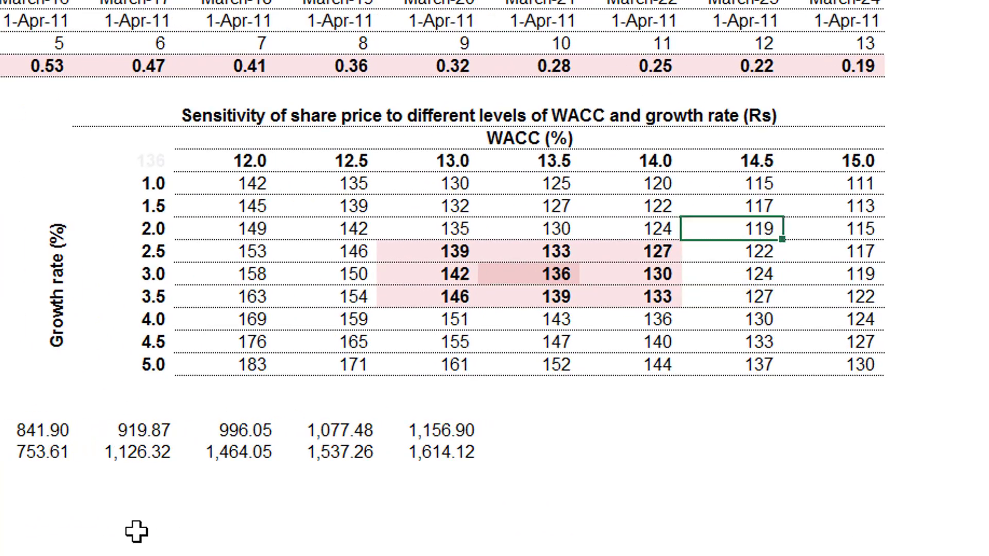
pyautogui.press('Up')
pyautogui.press('Up')
pyautogui.press('Right')
pyautogui.press('Down')
pyautogui.press('Down')
pyautogui.hotkey('ctrl', 'Down')
pyautogui.press('Down')
pyautogui.press('Left')
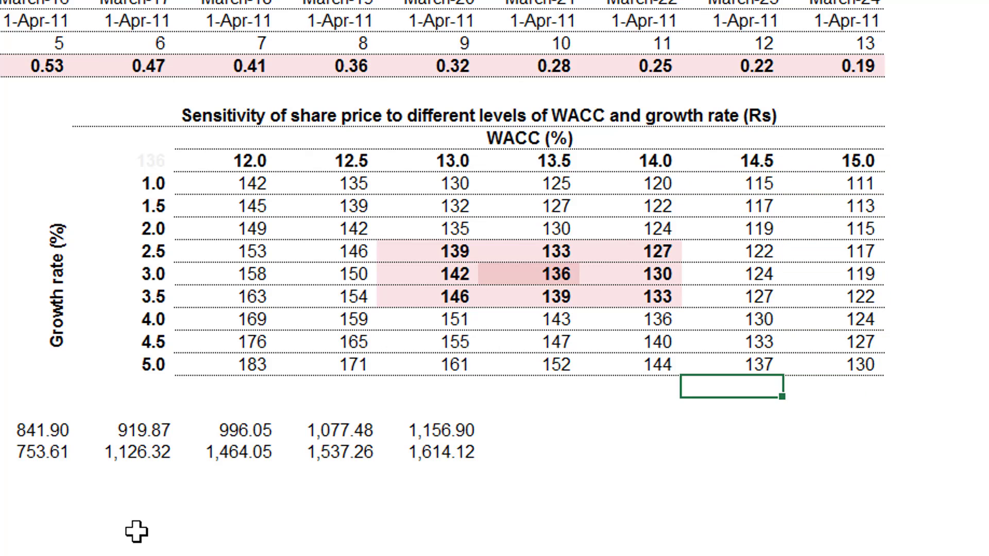
pyautogui.press('Left')
pyautogui.press('Left')
pyautogui.press('Left')
pyautogui.press('Left')
pyautogui.press('Left')
pyautogui.press('Left')
pyautogui.press('Up')
pyautogui.press('Right')
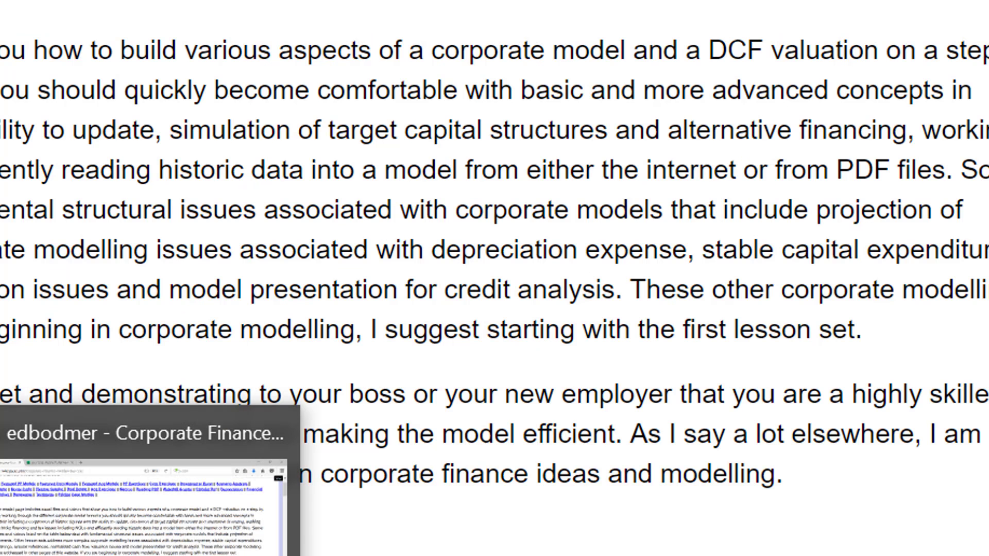
# Switch to Firefox and view the S&P 500 historical prices page on Google Finance.
pyautogui.scroll(-1, 494, 278)
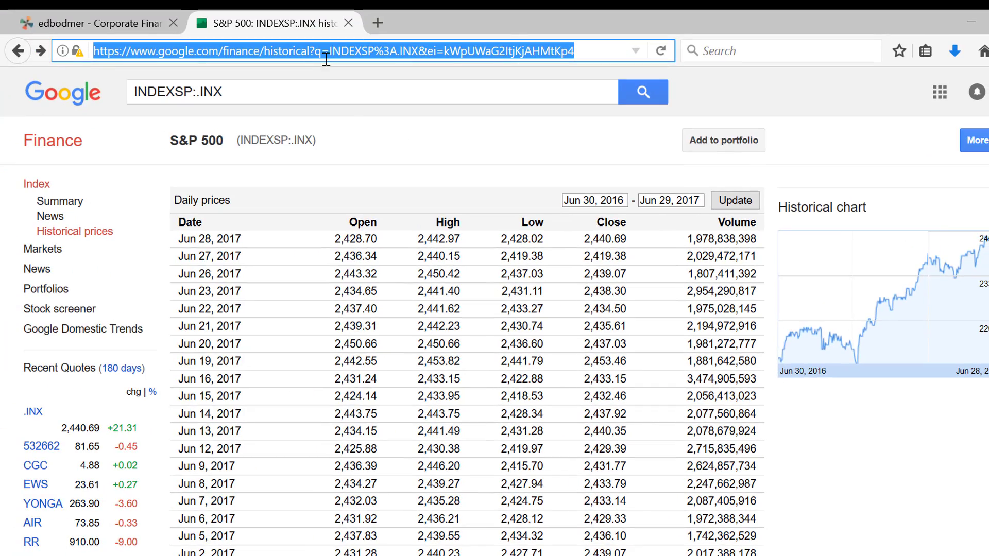
# Search Google Finance for ht media and view the historical prices of the HT Media Ltd BOM listing.
pyautogui.click(332, 91)
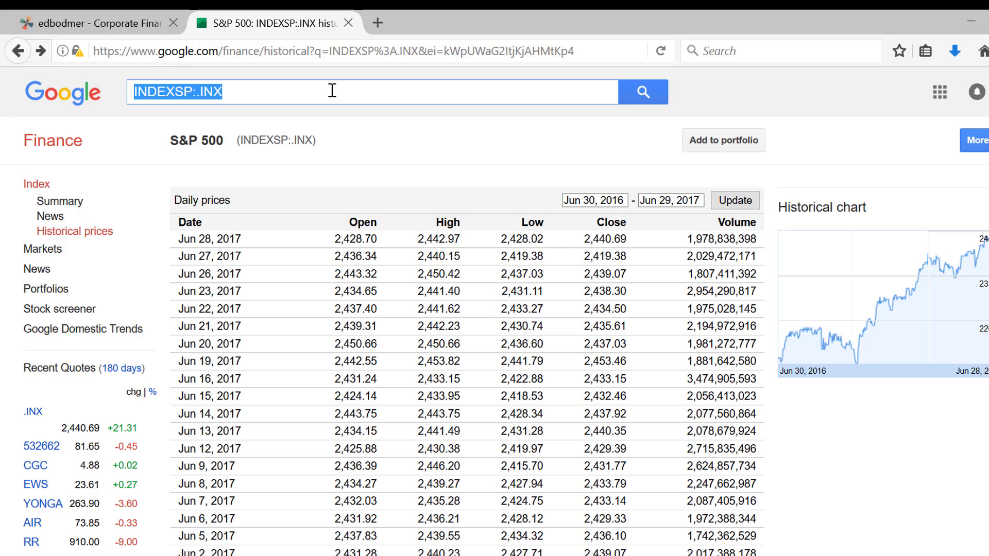
pyautogui.write('ht')
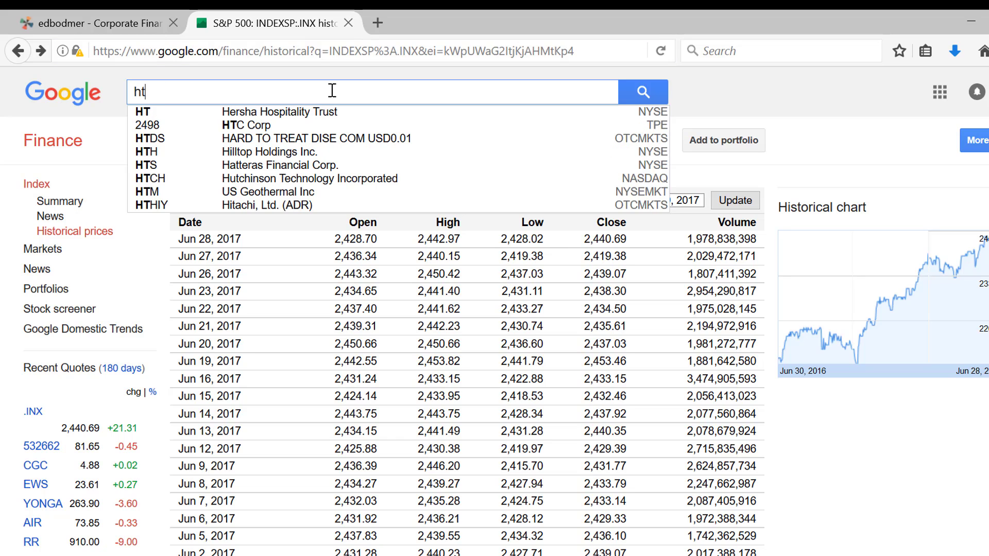
pyautogui.write(' media')
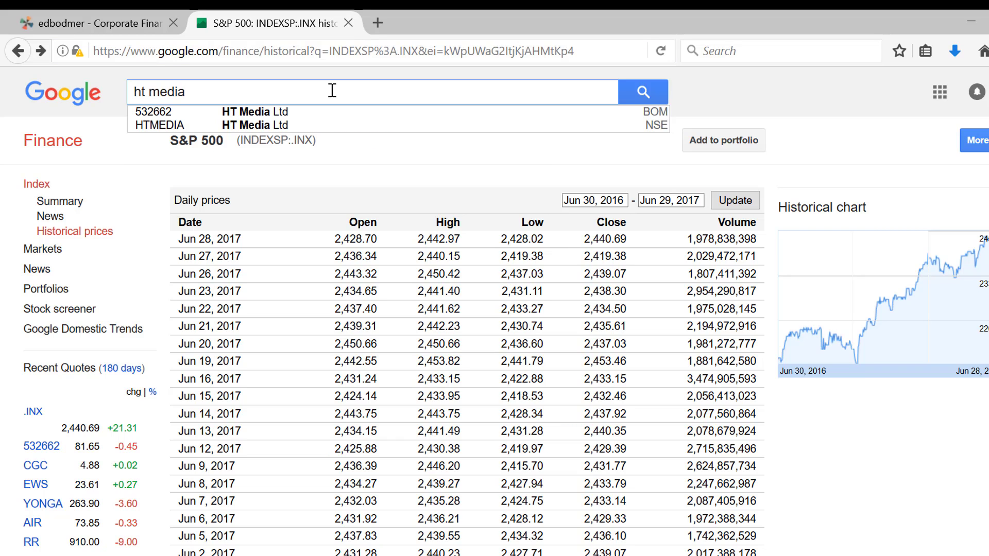
pyautogui.click(235, 112)
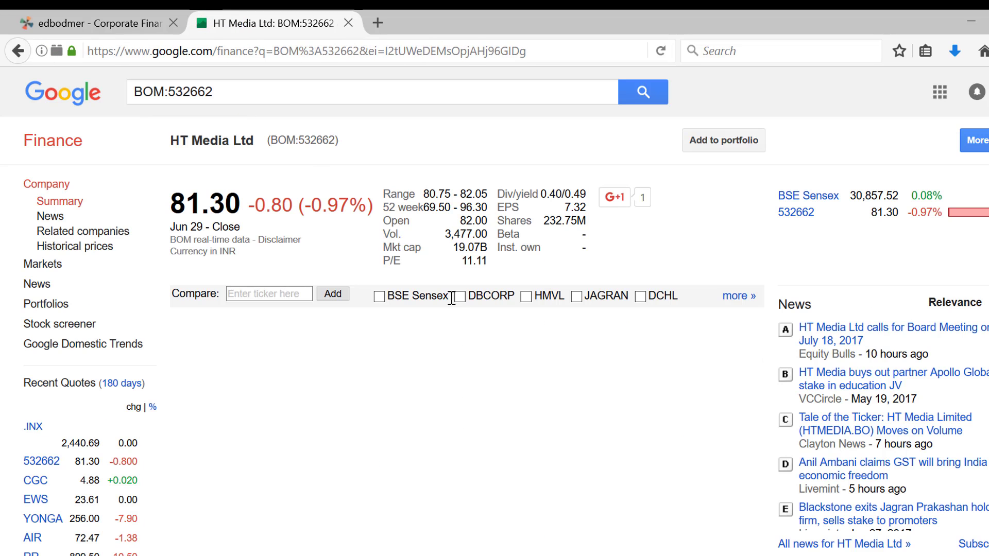
pyautogui.click(61, 249)
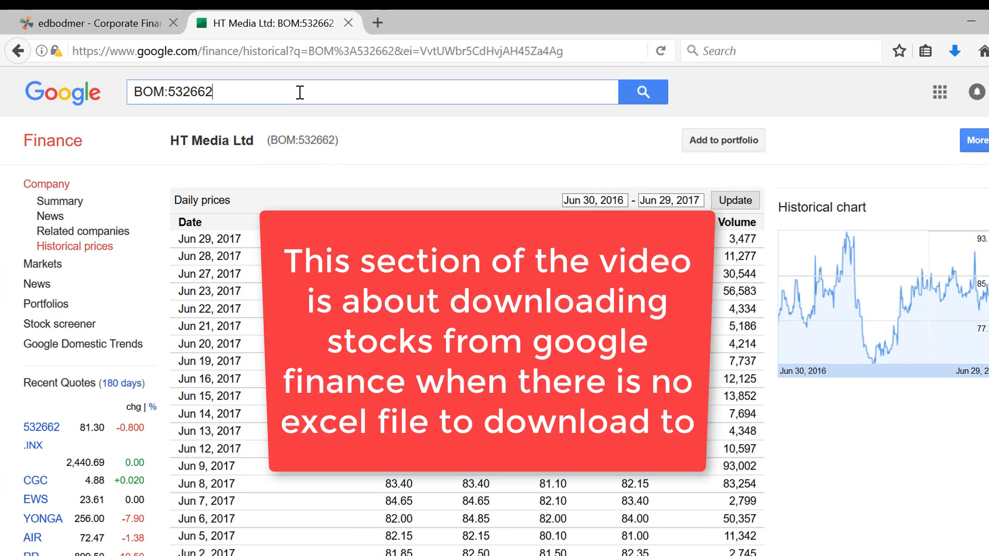
# Look up Renault SA on the EPA exchange and view its historical prices.
pyautogui.tripleClick(300, 92)
pyautogui.press('BackSpace')
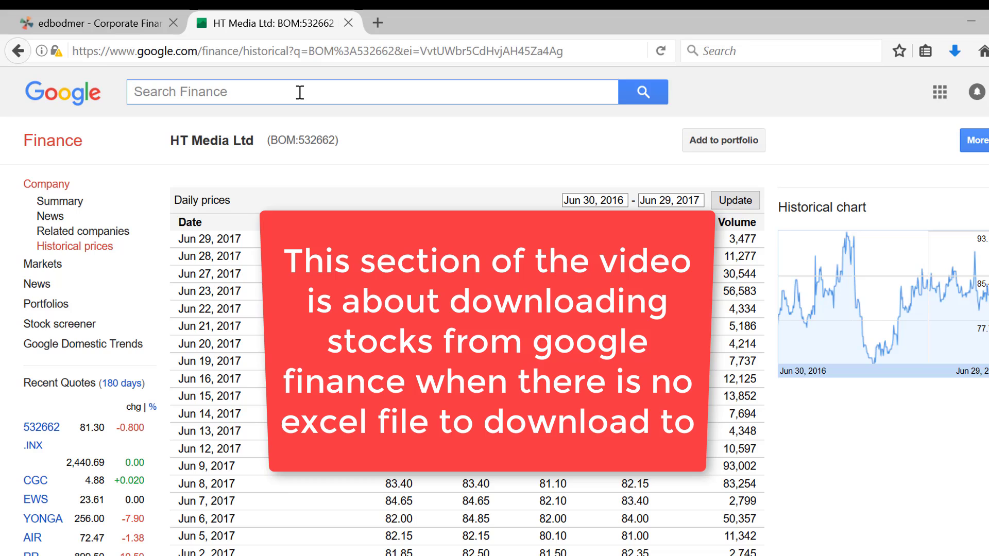
pyautogui.write('renau')
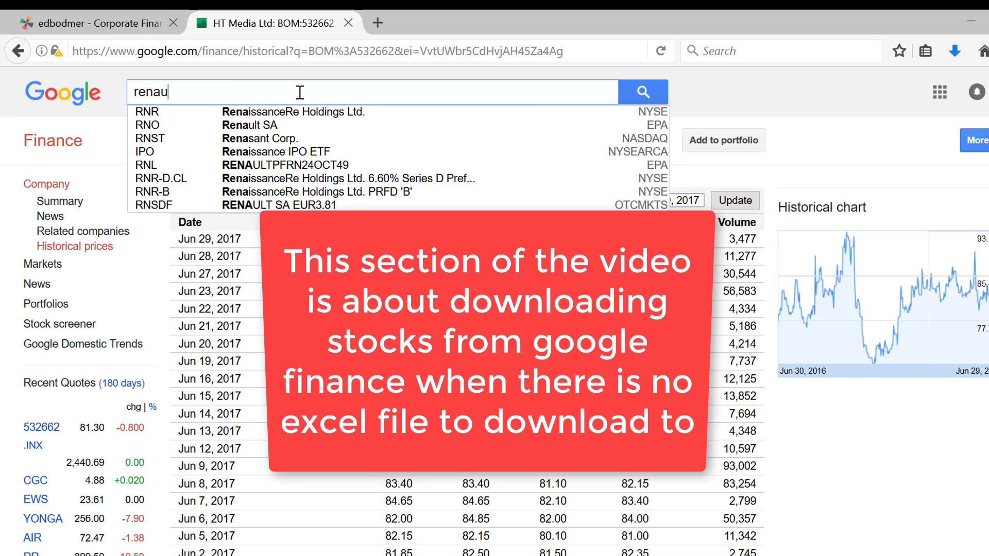
pyautogui.press('Down')
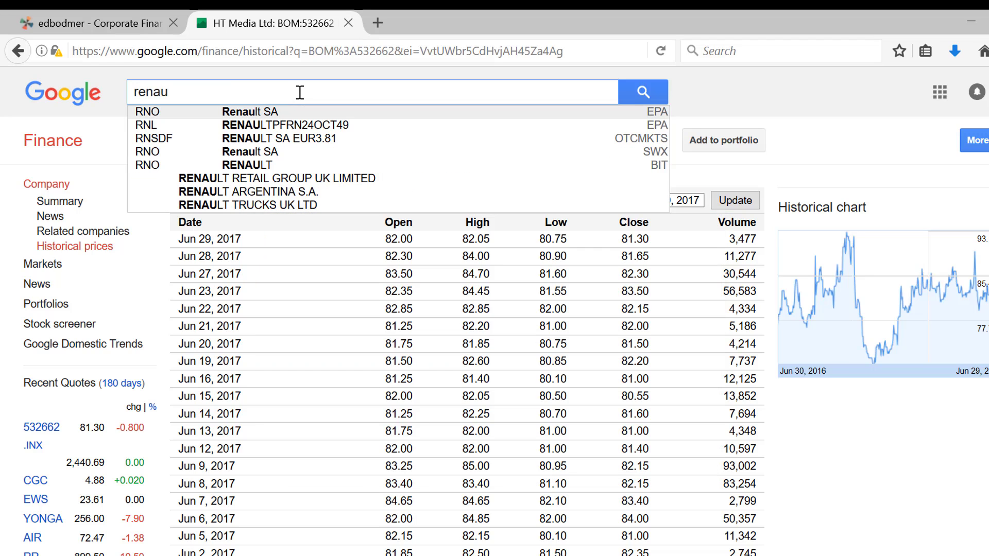
pyautogui.press('Return')
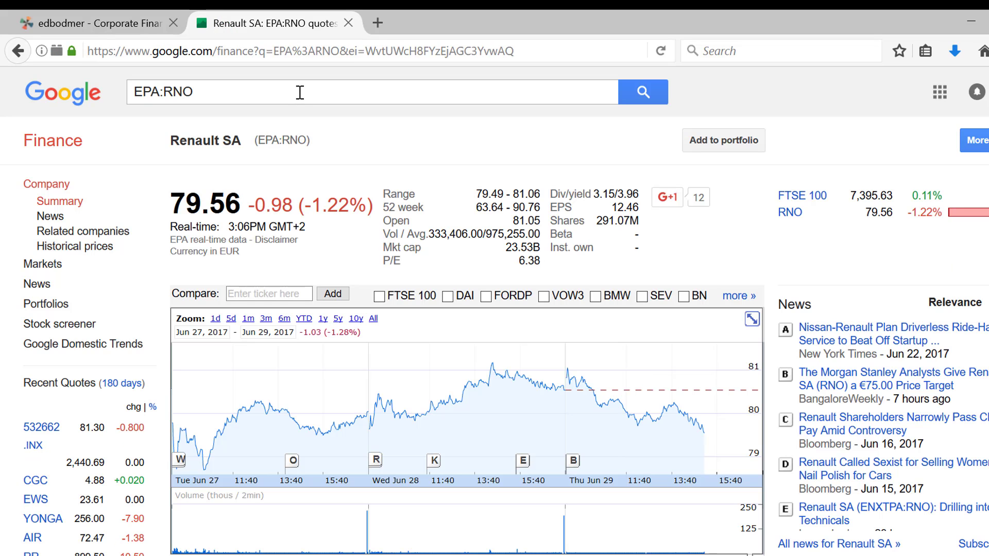
pyautogui.click(70, 250)
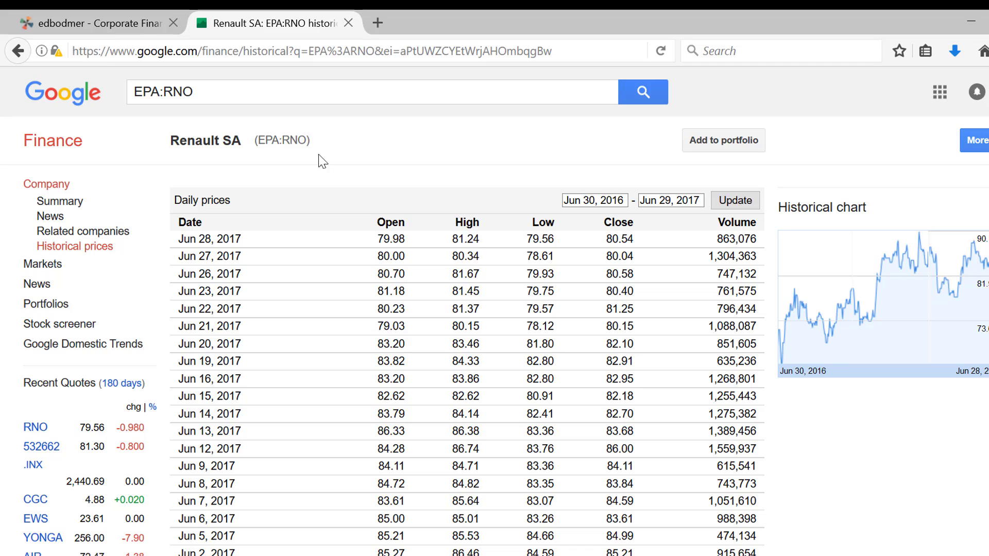
# Look up Saudi Electricity Company SJSC and check its historical prices page for a spreadsheet export option.
pyautogui.tripleClick(260, 96)
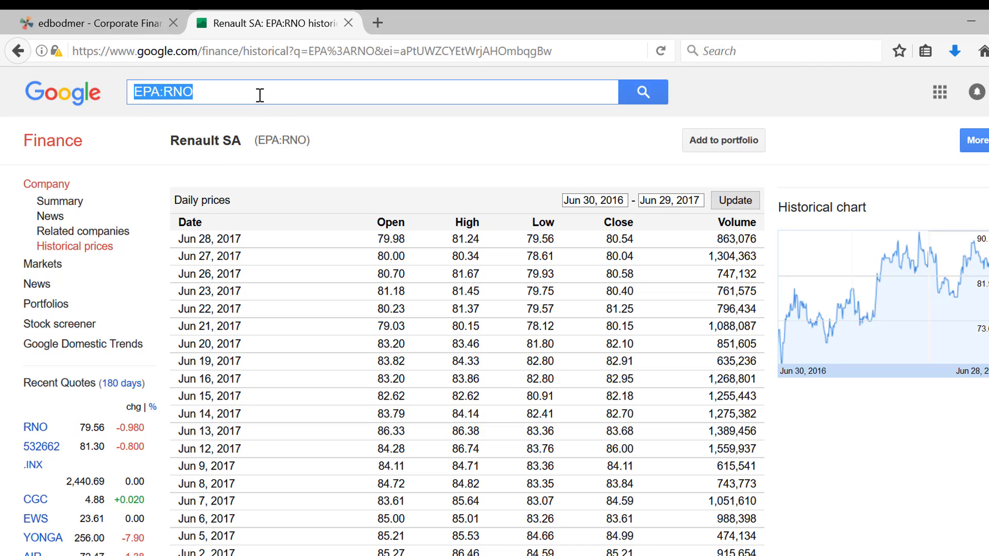
pyautogui.write('saudi')
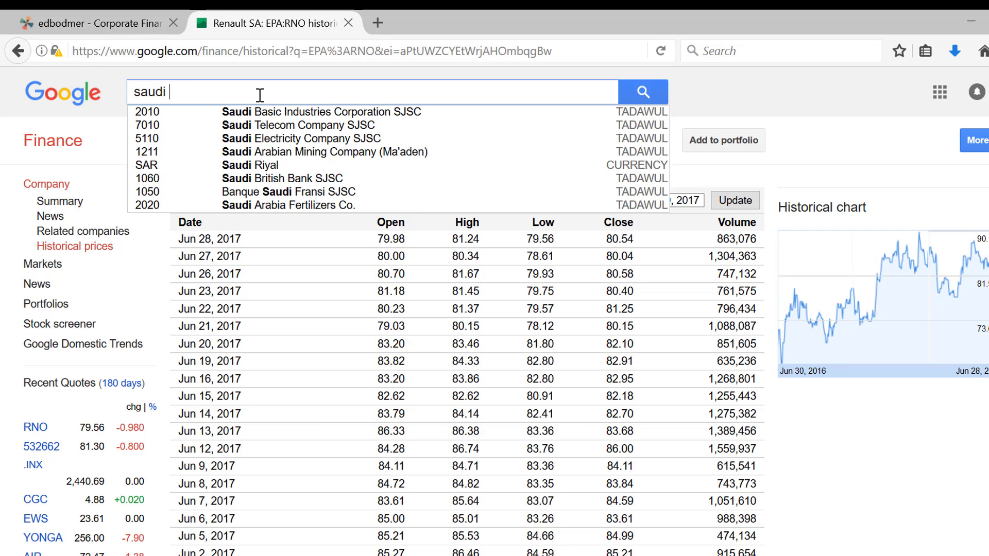
pyautogui.doubleClick(265, 138)
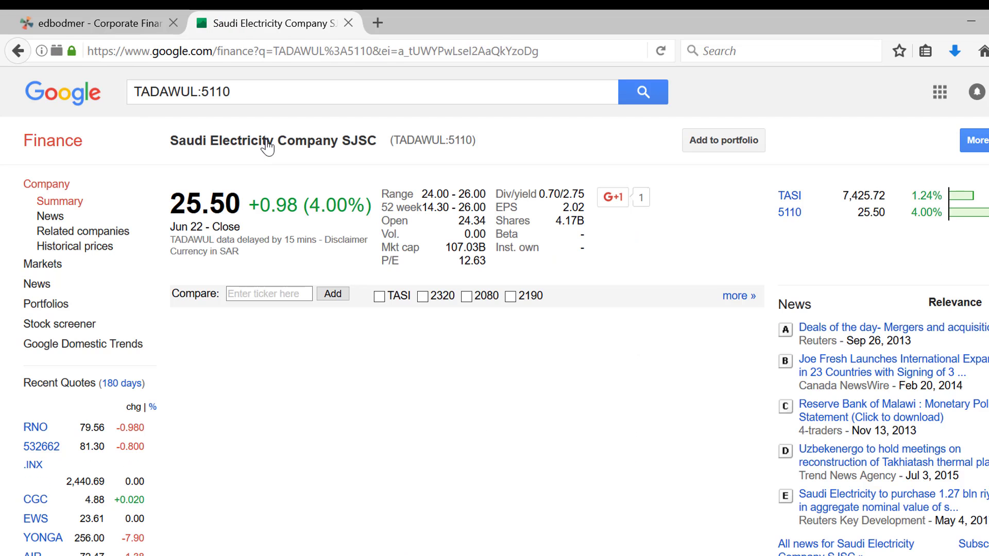
pyautogui.click(57, 248)
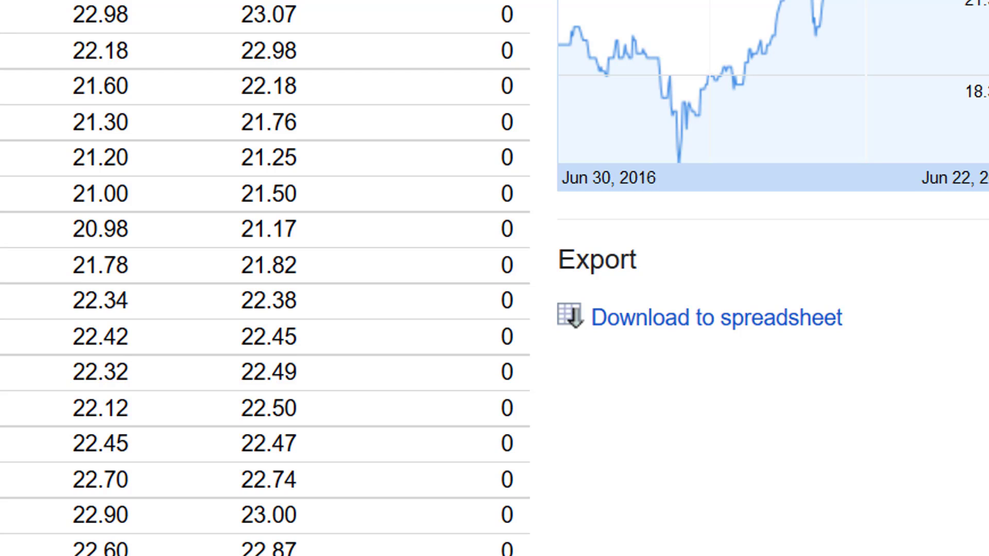
# Search for ftse and view the historical prices of the FTSE 100 index.
pyautogui.click(315, 82)
pyautogui.write('ftse')
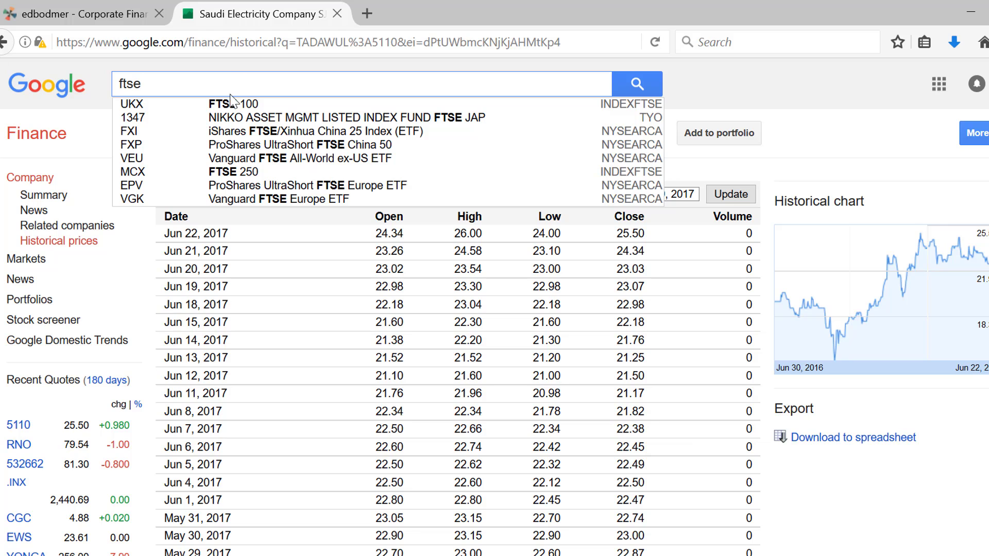
pyautogui.click(227, 105)
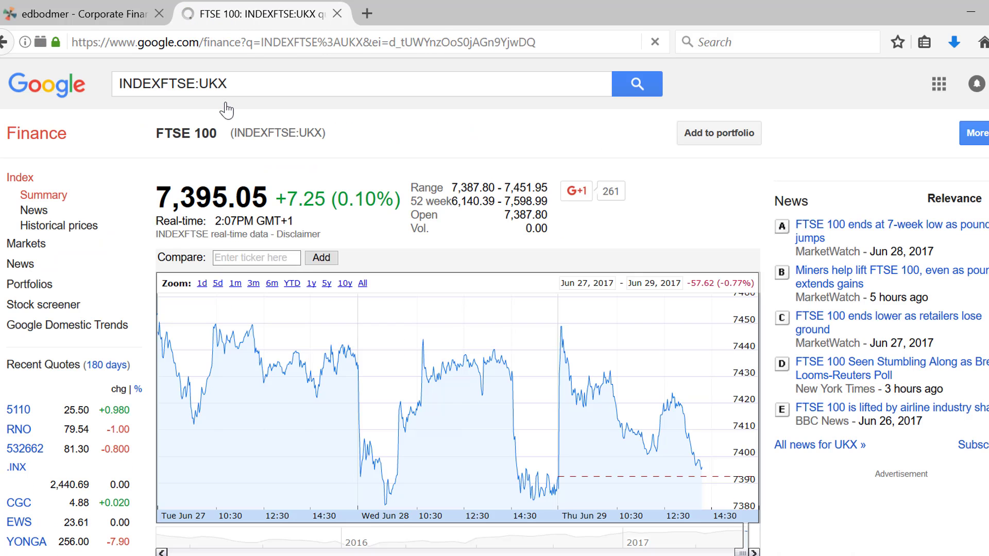
pyautogui.click(49, 229)
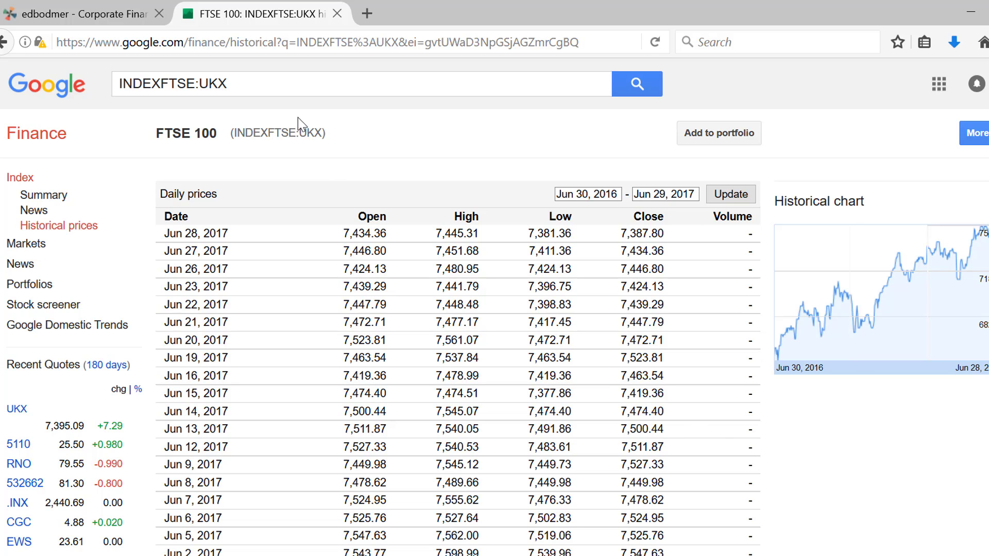
# Search for tasi and check the Tadawul All Shares Index historical prices page for a spreadsheet export option.
pyautogui.click(267, 86)
pyautogui.write('t')
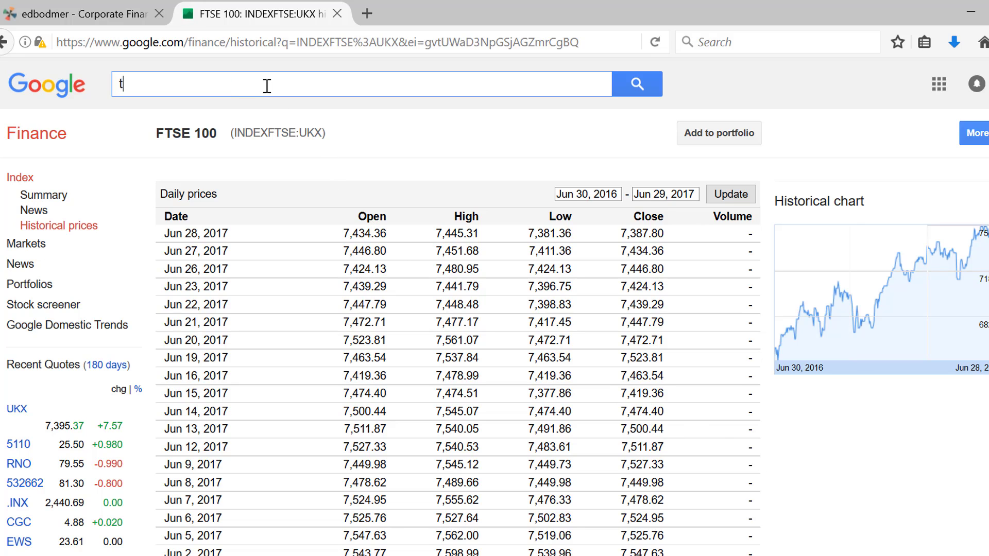
pyautogui.write('asi')
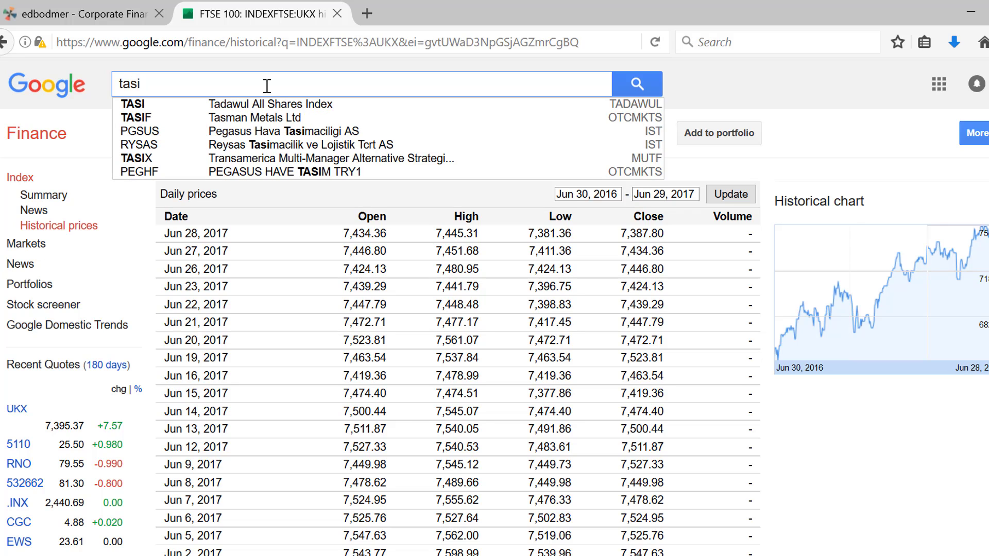
pyautogui.click(239, 108)
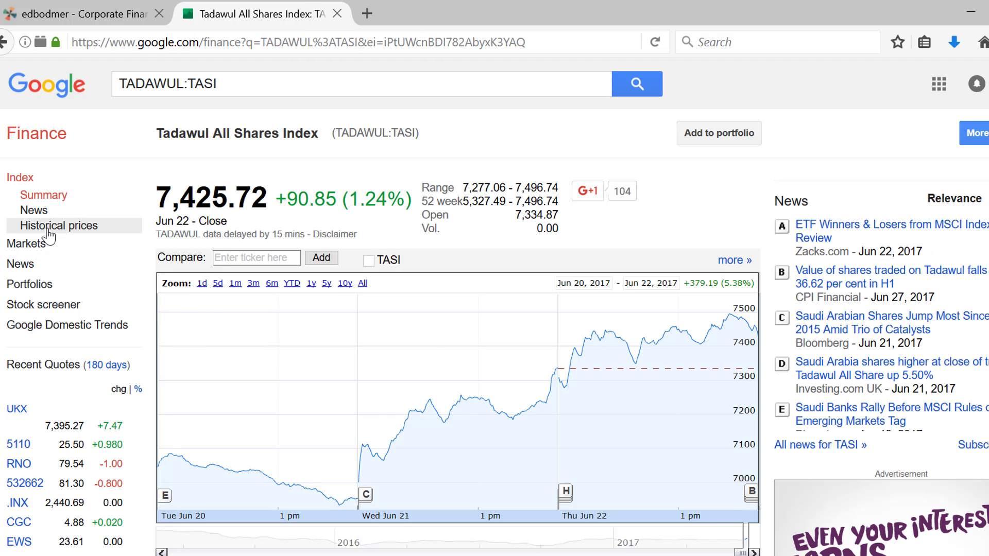
pyautogui.click(31, 227)
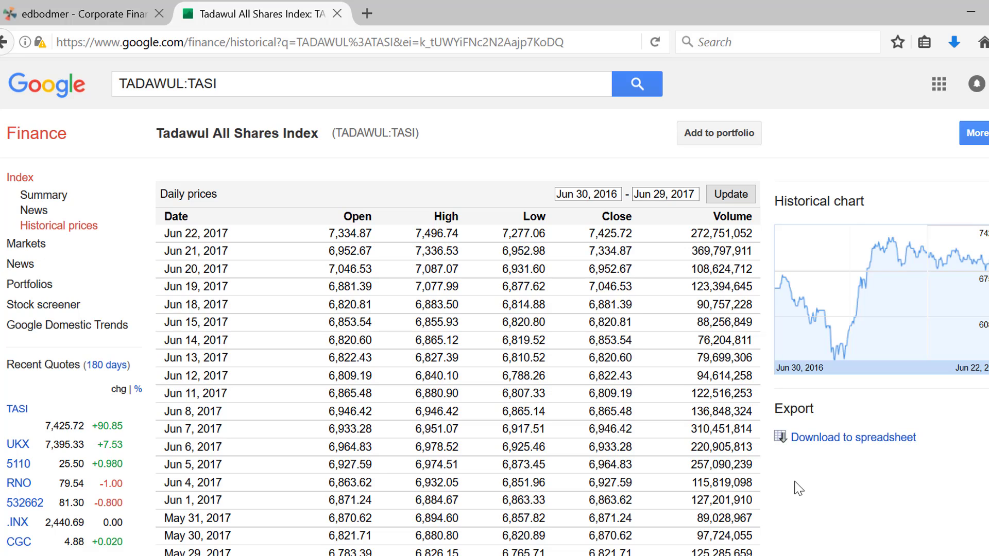
# Return to the HT Media Ltd BOM listing and view its historical prices again.
pyautogui.click(246, 79)
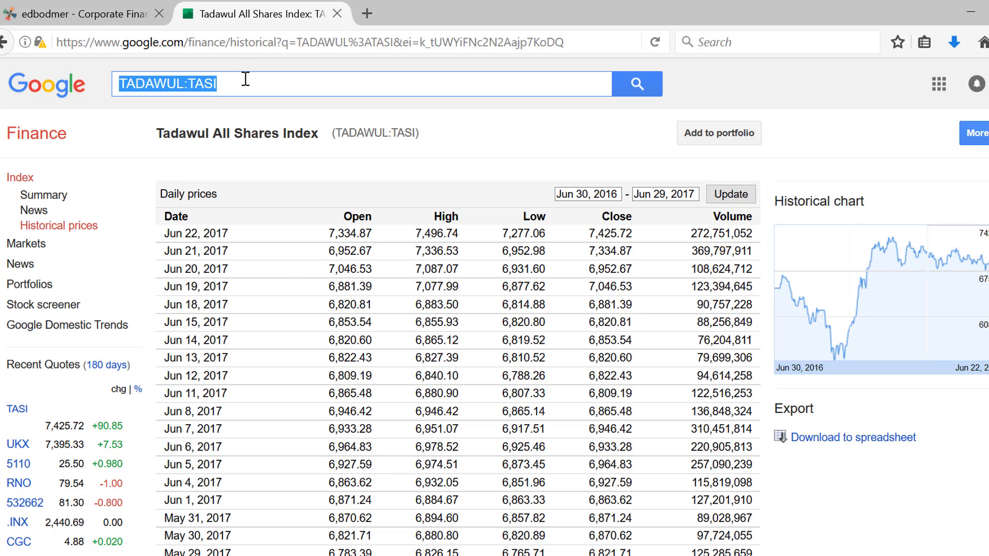
pyautogui.write('ht ')
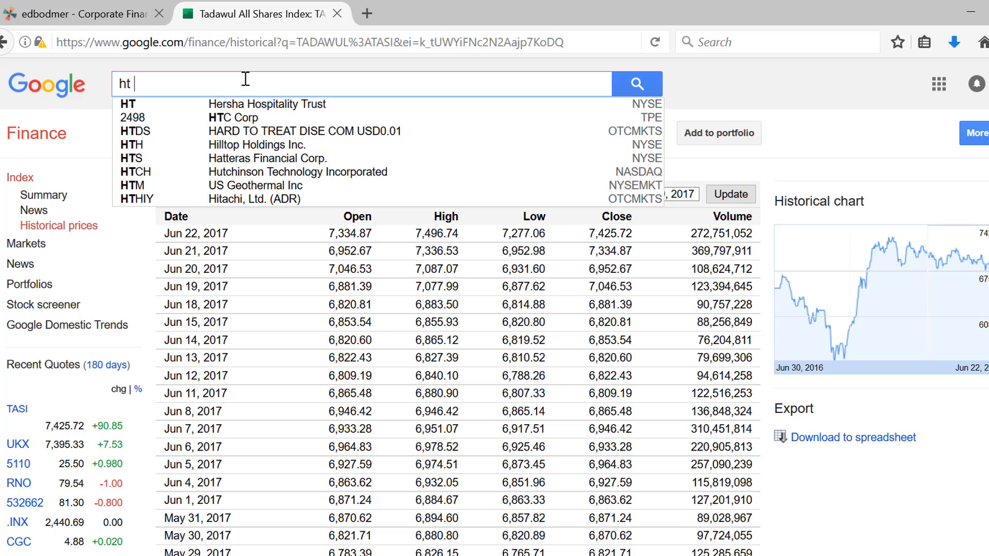
pyautogui.write('media')
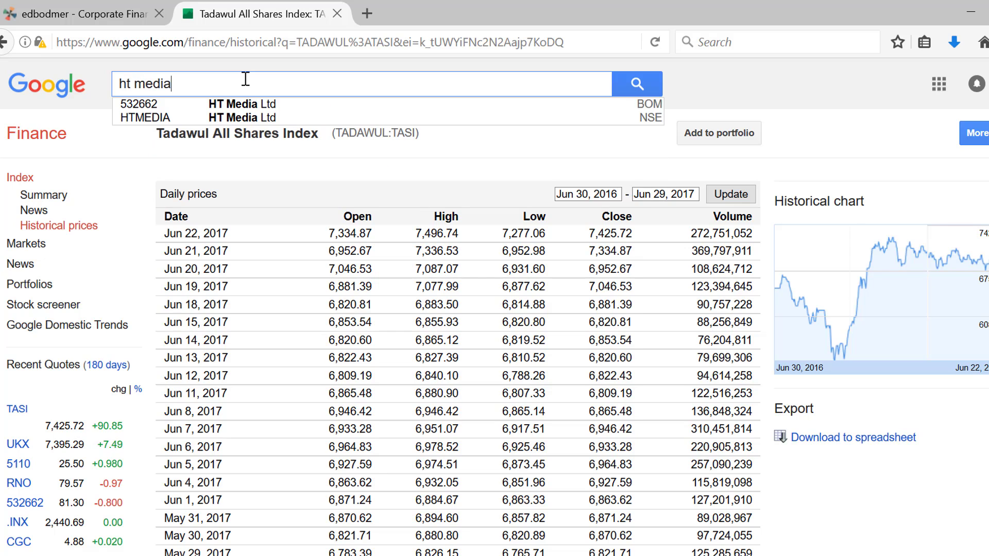
pyautogui.click(237, 103)
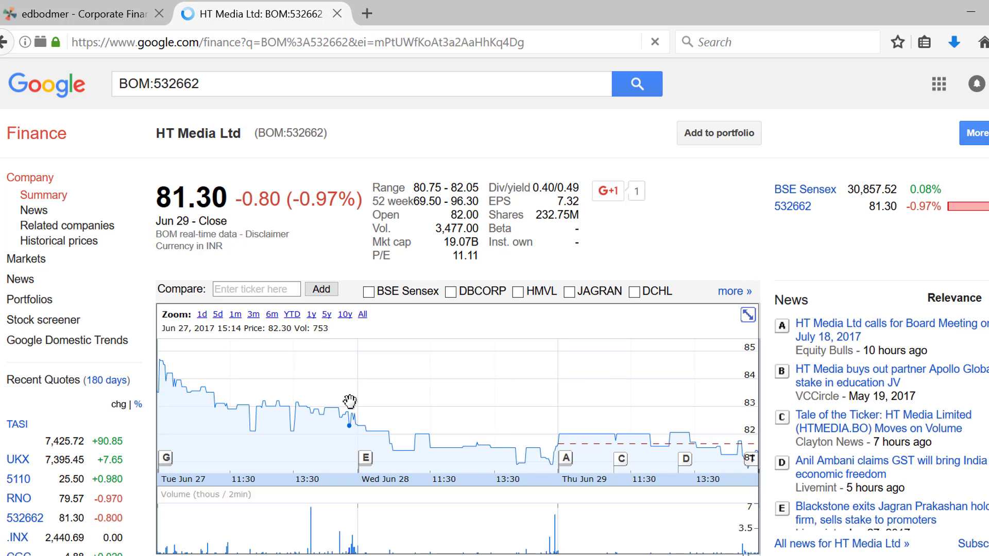
pyautogui.click(77, 242)
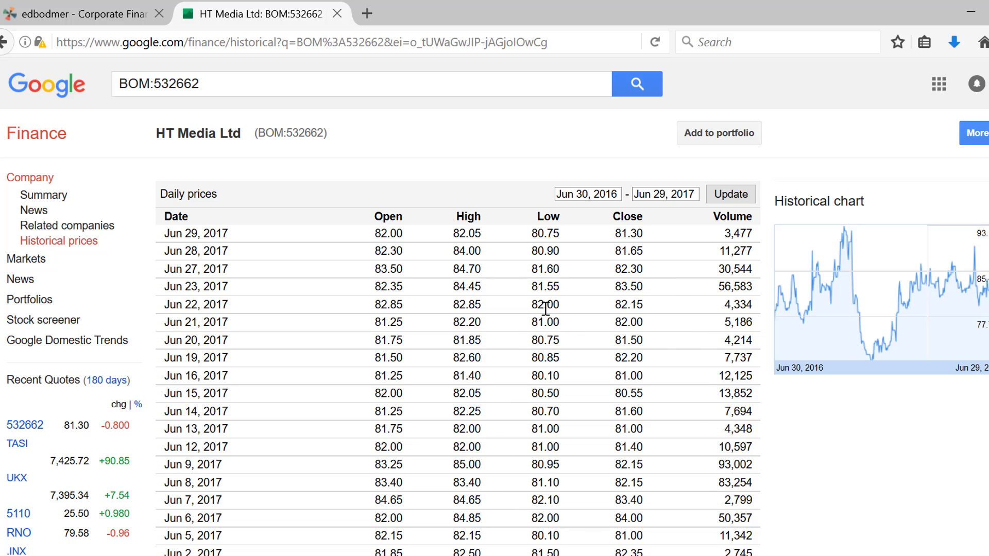
# Switch to the Excel workbook Read Google from List.xlsm and examine the Google Finance URLs in A1 and A2 of the Retrieve sheet.
pyautogui.click(444, 555)
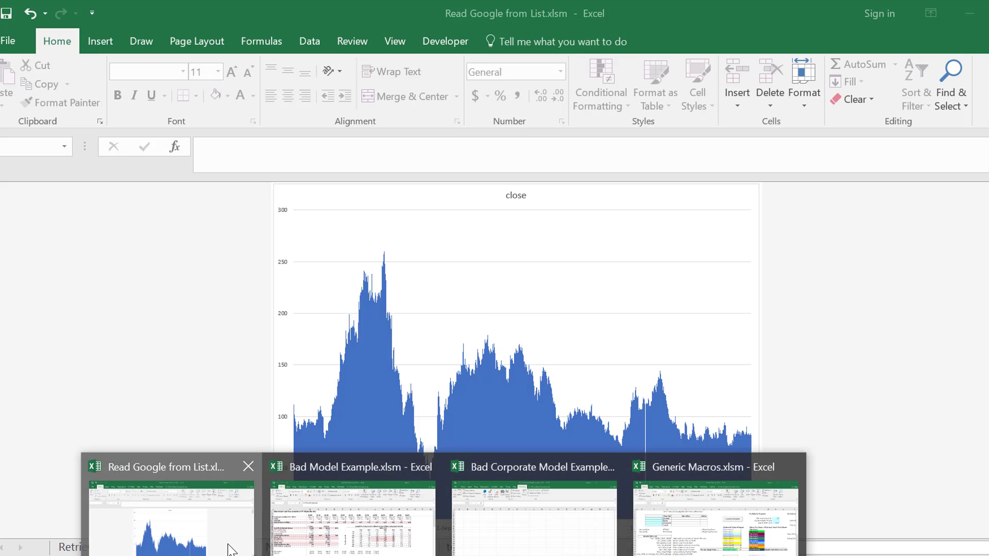
pyautogui.click(230, 550)
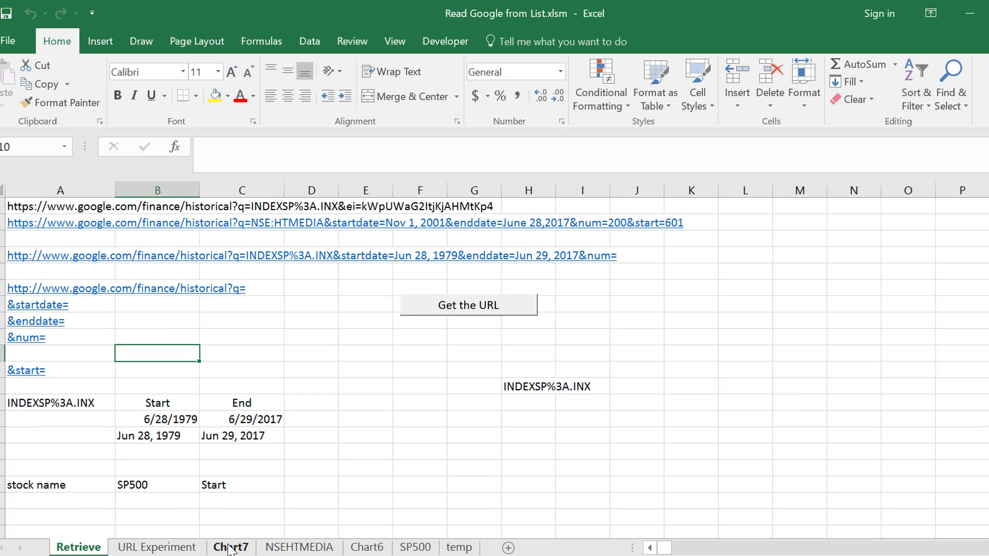
pyautogui.press('Up')
pyautogui.press('Up')
pyautogui.press('Up')
pyautogui.press('Up')
pyautogui.press('Up')
pyautogui.press('Up')
pyautogui.press('Up')
pyautogui.press('Up')
pyautogui.press('Up')
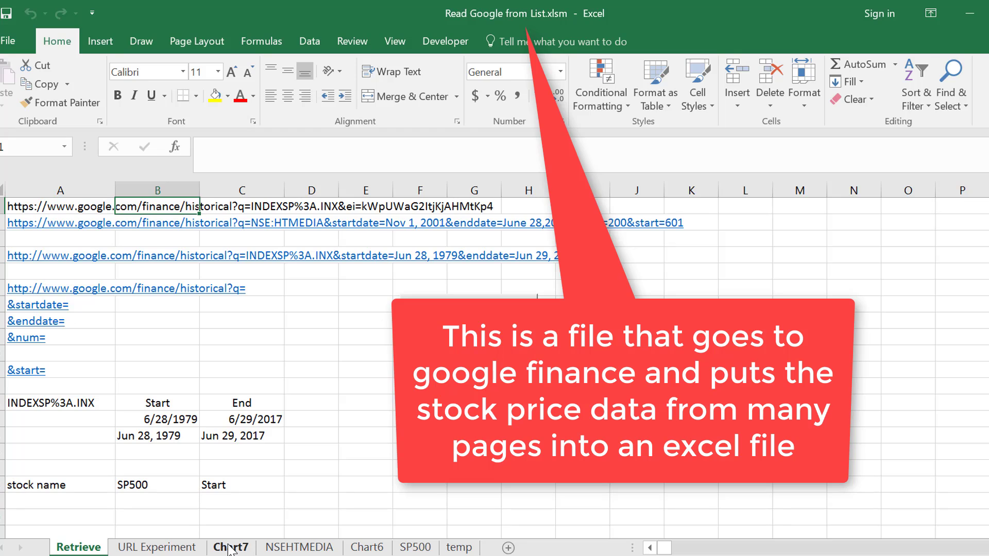
pyautogui.press('Left')
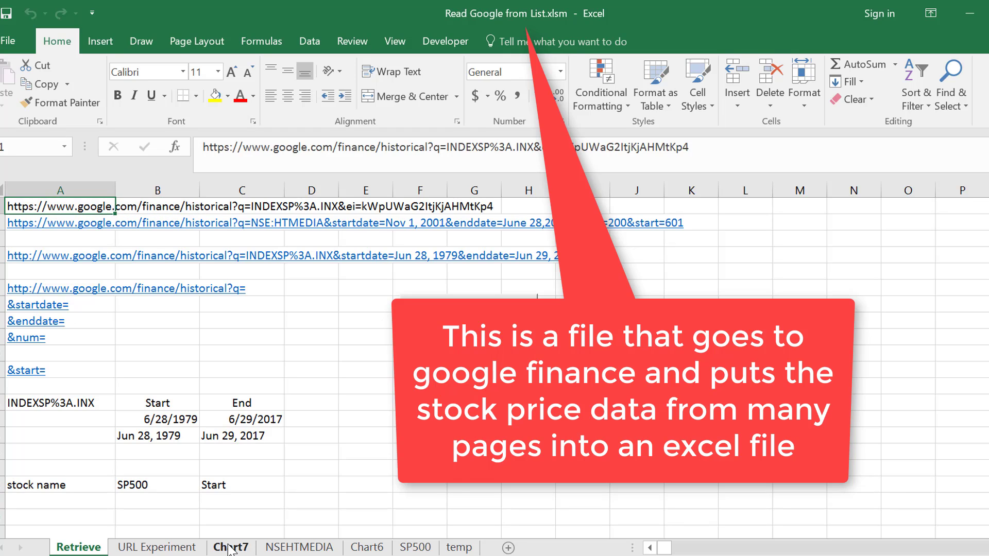
pyautogui.press('Down')
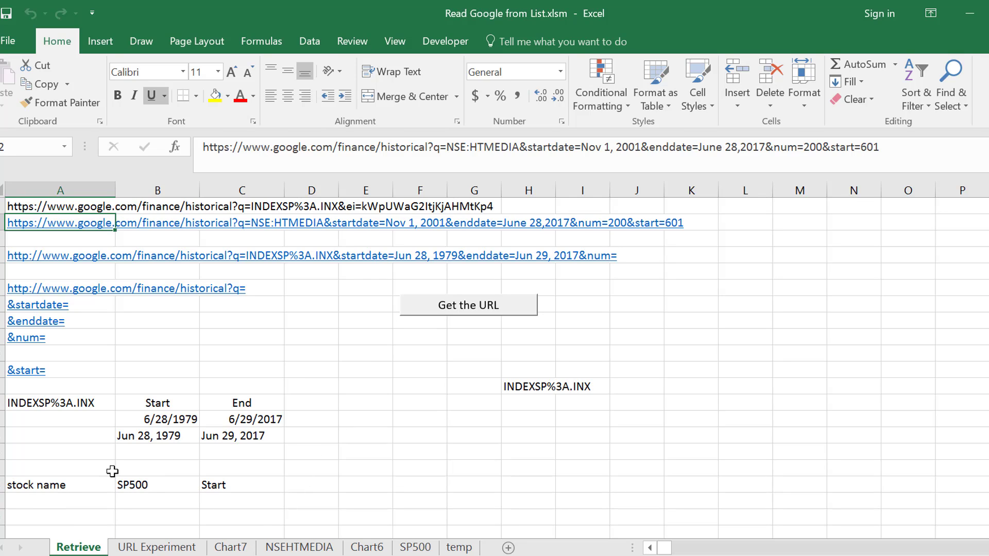
# Inspect the stock name cell and the start date heading on the Retrieve sheet.
pyautogui.click(131, 486)
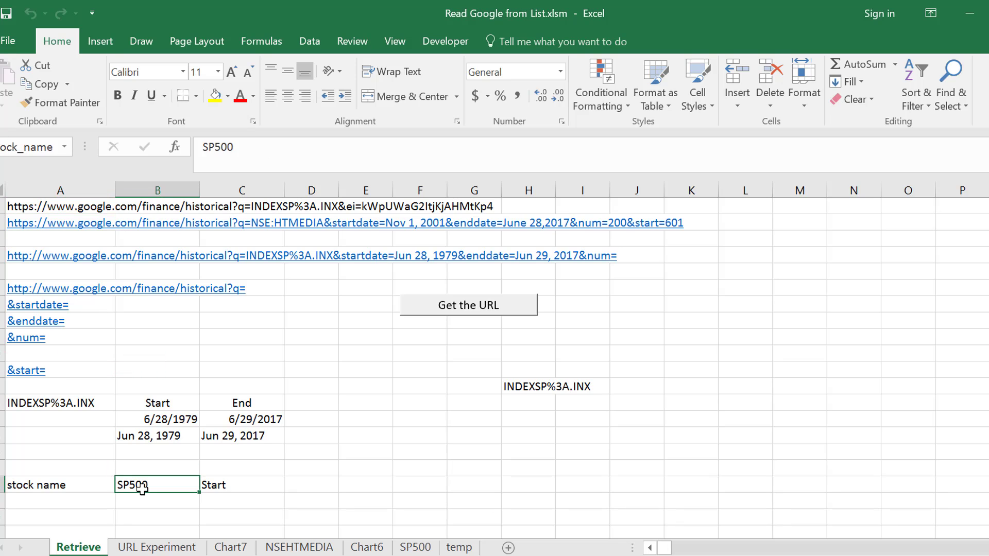
pyautogui.press('Up')
pyautogui.press('Up')
pyautogui.press('Up')
pyautogui.press('Up')
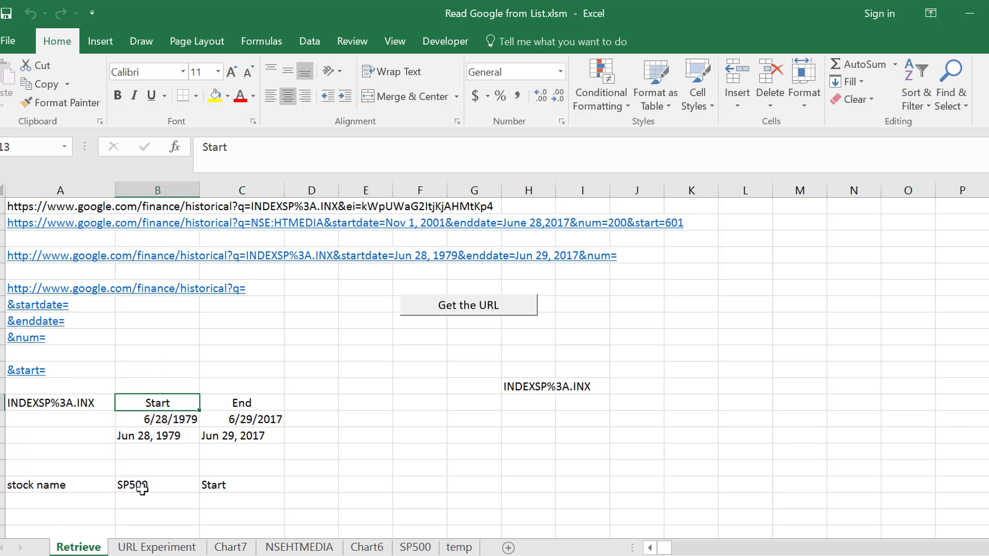
# Go to the URL Experiment sheet and examine the list of test URLs from its first column.
pyautogui.hotkey('ctrl', 'pagedown')
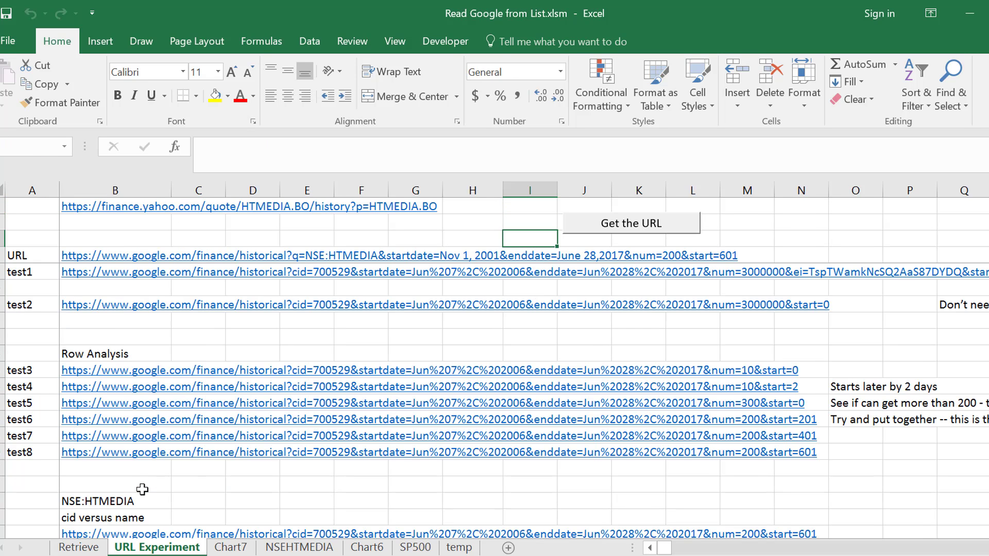
pyautogui.press('Left')
pyautogui.press('Left')
pyautogui.press('Left')
pyautogui.press('Left')
pyautogui.press('Left')
pyautogui.press('Left')
pyautogui.press('Left')
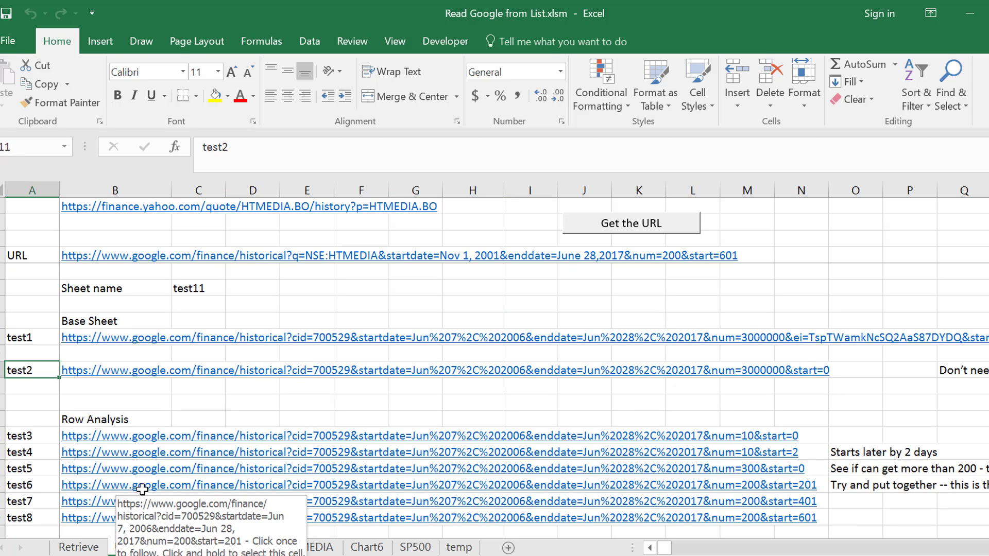
# Copy the ticker NSE:HTMEDIA from the cell above "cid versus name" on the URL Experiment sheet.
pyautogui.press('Up')
pyautogui.press('Up')
pyautogui.press('Up')
pyautogui.press('Up')
pyautogui.press('Up')
pyautogui.press('Up')
pyautogui.press('Up')
pyautogui.press('Up')
pyautogui.press('Up')
pyautogui.press('Up')
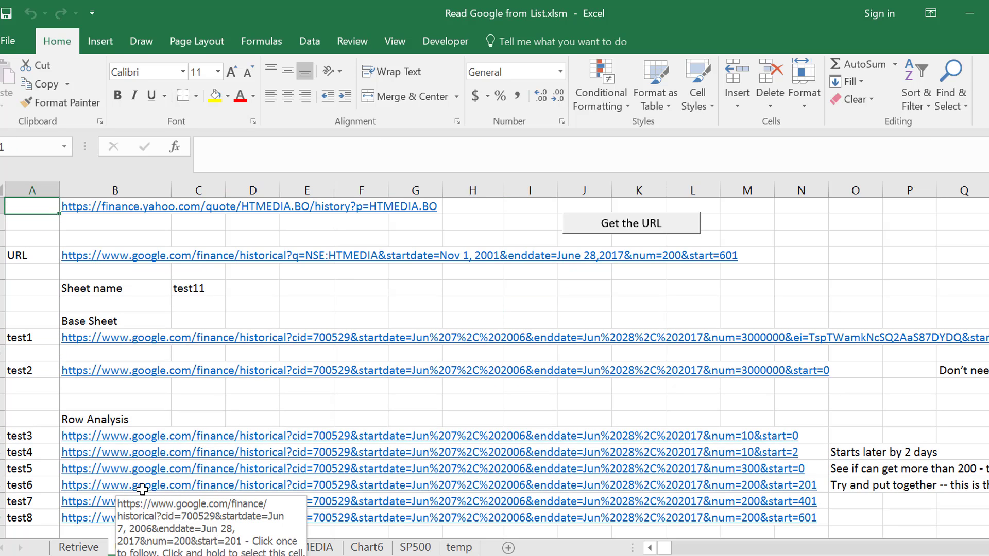
pyautogui.press('Down')
pyautogui.press('pagedown')
pyautogui.press('Down')
pyautogui.press('Down')
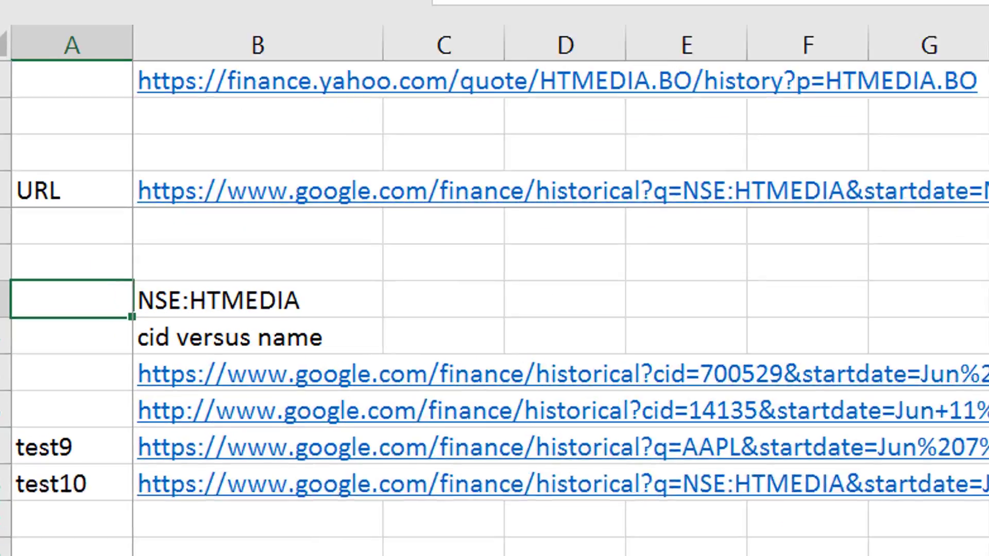
pyautogui.press('Right')
pyautogui.hotkey('ctrl', 'c')
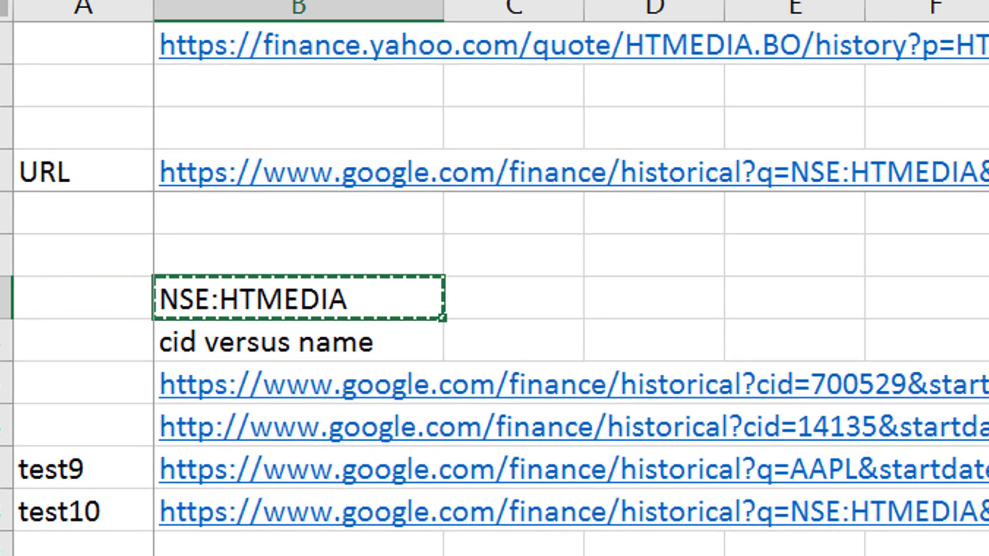
# Replace the ticker beside the Start and End headings on the Retrieve sheet with NSE:HTMEDIA.
pyautogui.hotkey('ctrl', 'pagedown')
pyautogui.press('Up')
pyautogui.press('Left')
pyautogui.press('Down')
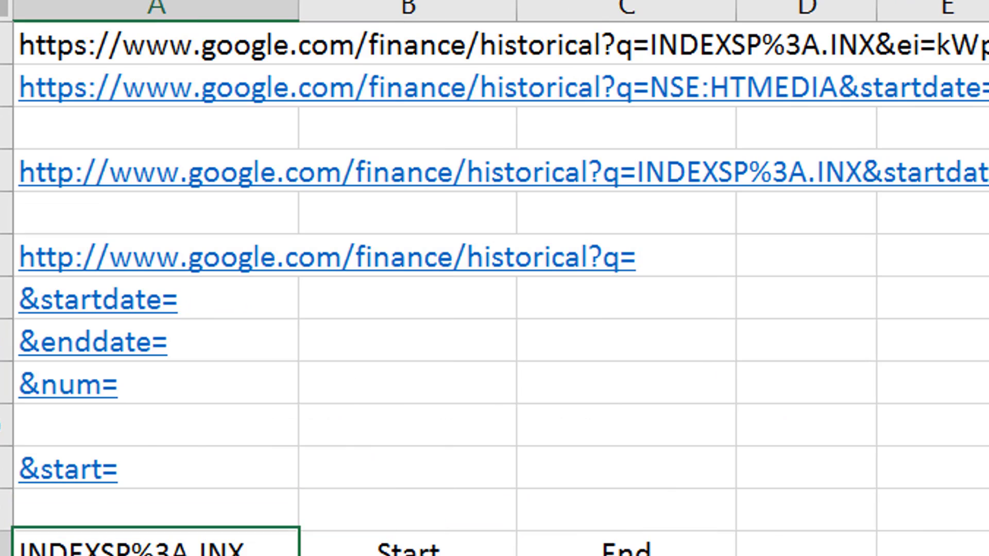
pyautogui.hotkey('ctrl', 'v')
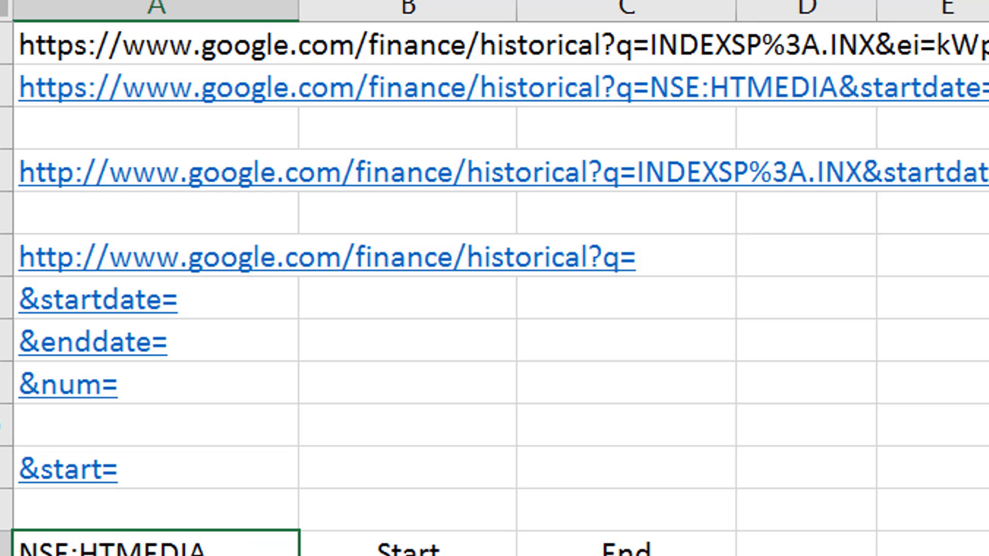
# Run the "Get the URL" macro on the Retrieve sheet to retrieve the NSE:HTMEDIA price history.
pyautogui.press('Right')
pyautogui.press('Right')
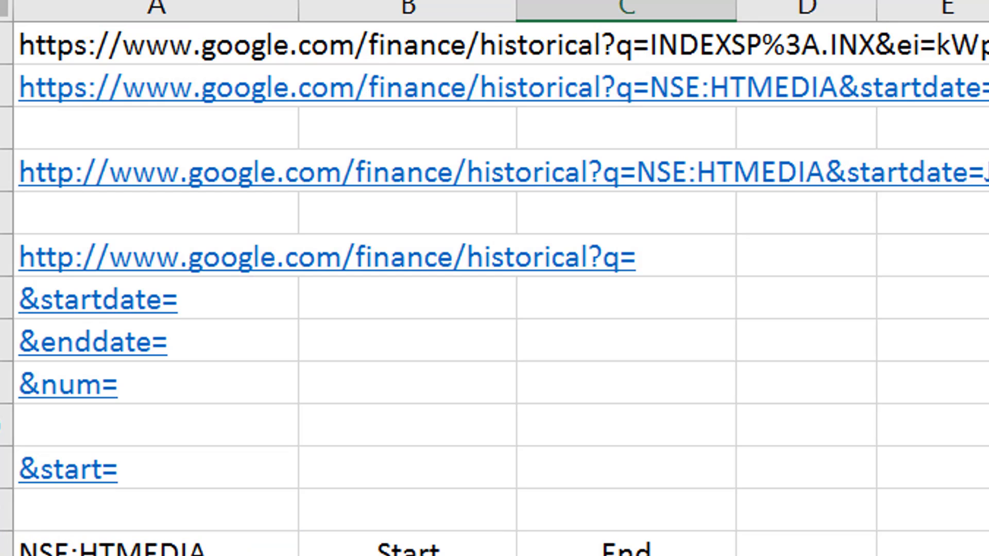
pyautogui.press('Left')
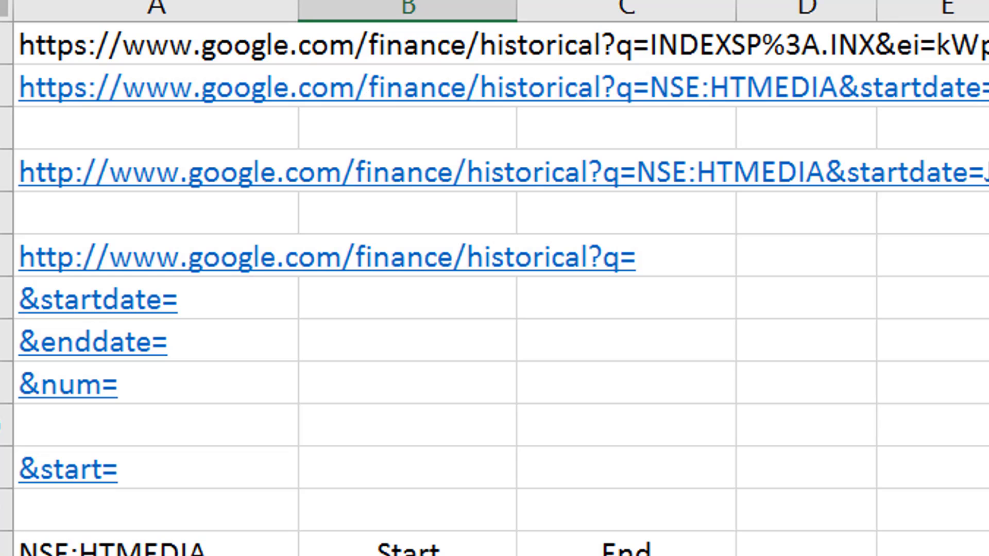
pyautogui.press('Right')
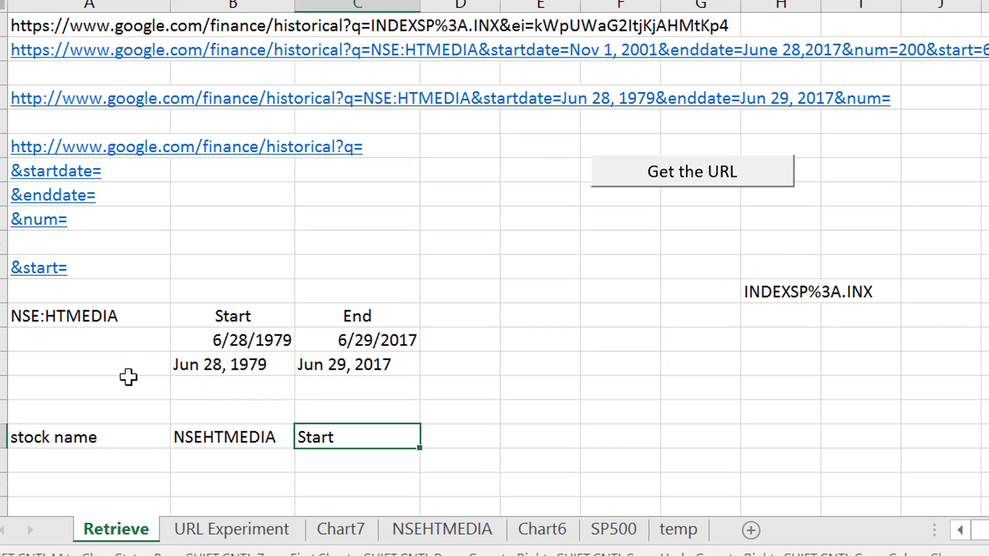
pyautogui.click(581, 339)
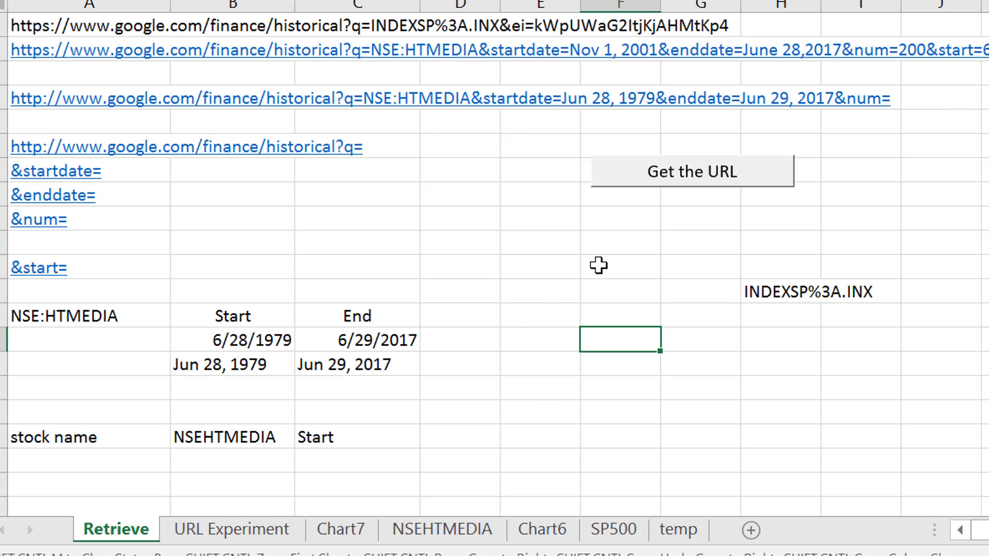
pyautogui.click(685, 193)
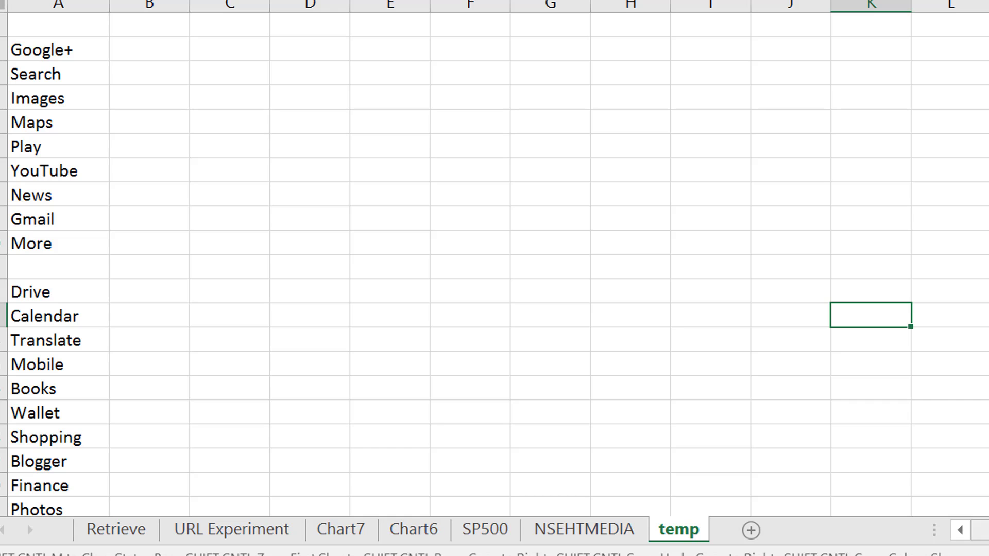
# Examine the raw Google Finance page text imported into column A of the temp sheet.
pyautogui.press('Left')
pyautogui.press('Left')
pyautogui.press('Left')
pyautogui.press('Left')
pyautogui.press('Left')
pyautogui.press('Left')
pyautogui.press('Left')
pyautogui.press('Left')
pyautogui.press('Left')
pyautogui.press('Left')
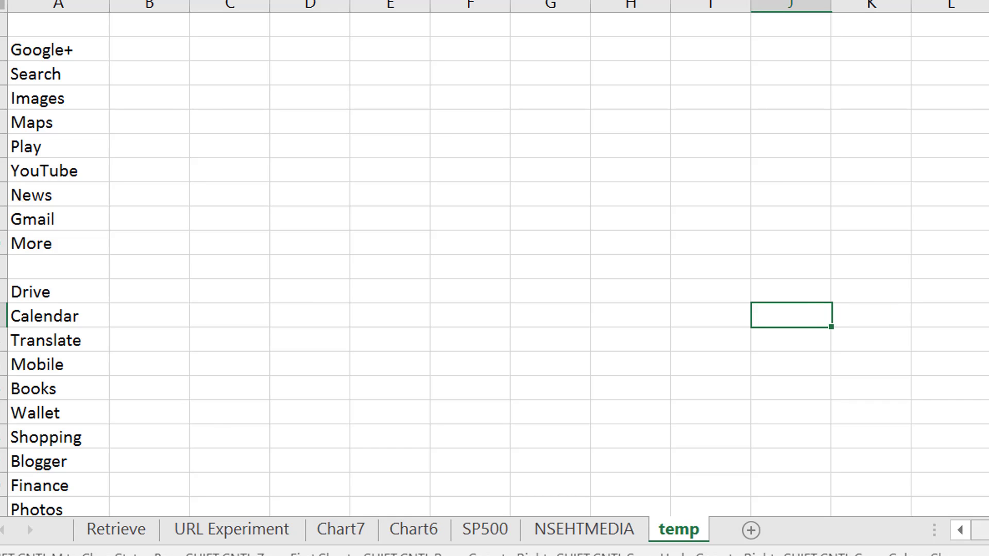
pyautogui.press('pagedown')
pyautogui.press('pagedown')
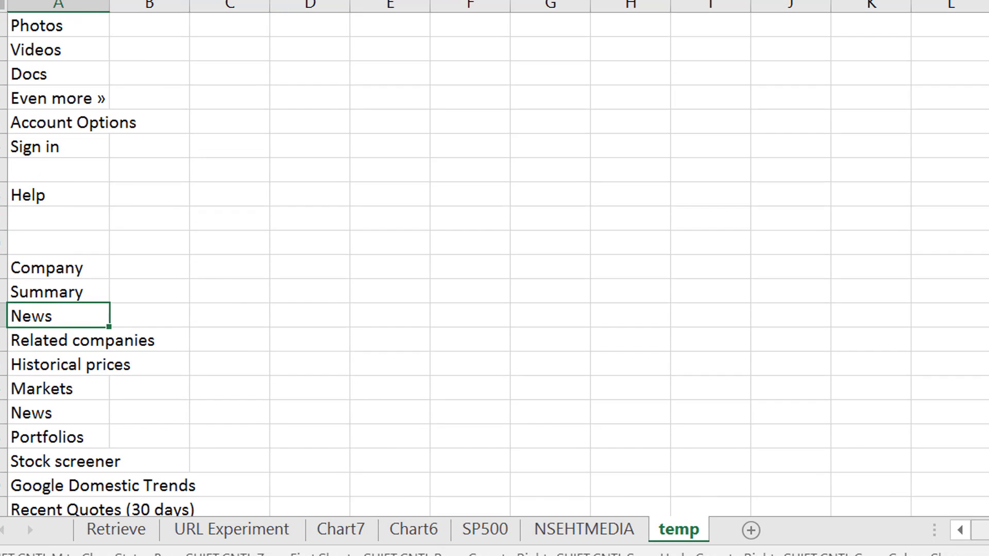
# Go to the NSEHTMEDIA sheet and examine the retrieved price history from its oldest rows up to the headings.
pyautogui.hotkey('ctrl', 'pageup')
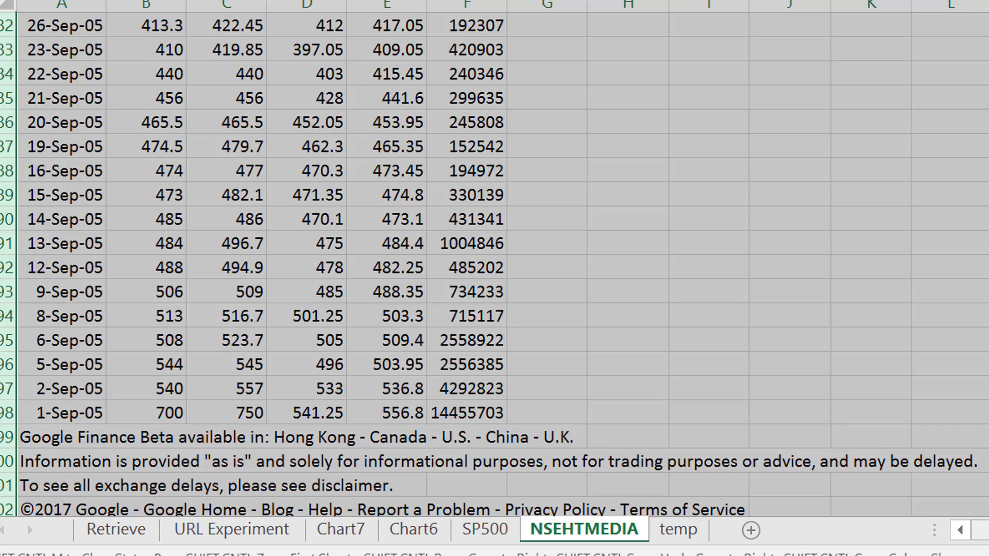
pyautogui.press('Up')
pyautogui.press('Up')
pyautogui.press('Up')
pyautogui.press('Up')
pyautogui.press('Up')
pyautogui.press('Up')
pyautogui.press('Up')
pyautogui.press('Up')
pyautogui.press('Up')
pyautogui.press('Up')
pyautogui.press('Up')
pyautogui.press('Up')
pyautogui.press('Up')
pyautogui.press('Up')
pyautogui.press('Up')
pyautogui.press('Up')
pyautogui.press('Up')
pyautogui.press('Up')
pyautogui.press('Up')
pyautogui.press('Up')
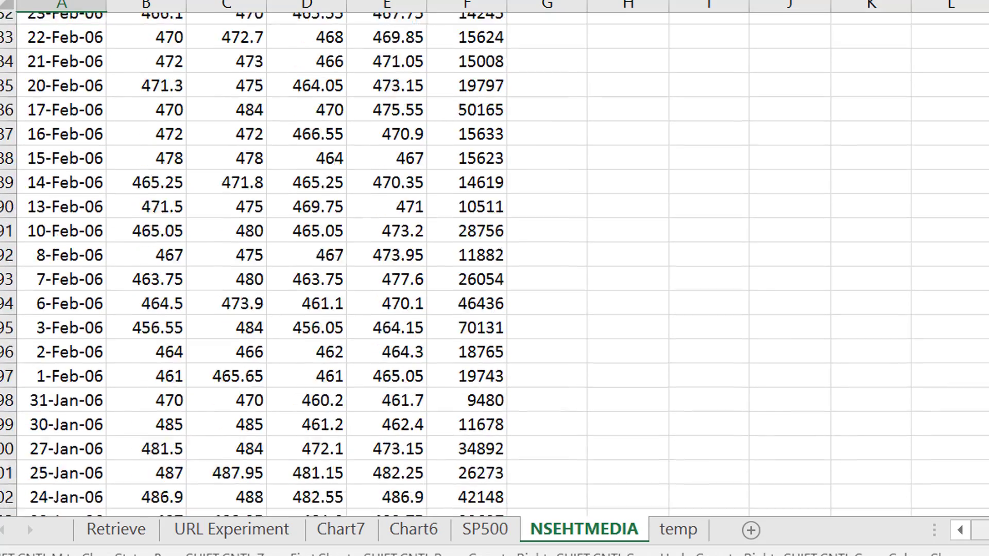
pyautogui.press('Up')
pyautogui.press('Up')
pyautogui.press('Up')
pyautogui.press('Up')
pyautogui.press('Up')
pyautogui.press('Up')
pyautogui.press('Up')
pyautogui.press('Up')
pyautogui.press('Up')
pyautogui.press('Up')
pyautogui.press('Up')
pyautogui.press('Up')
pyautogui.press('Up')
pyautogui.press('Up')
pyautogui.press('Up')
pyautogui.press('Up')
pyautogui.press('Up')
pyautogui.press('Up')
pyautogui.press('Up')
pyautogui.press('Up')
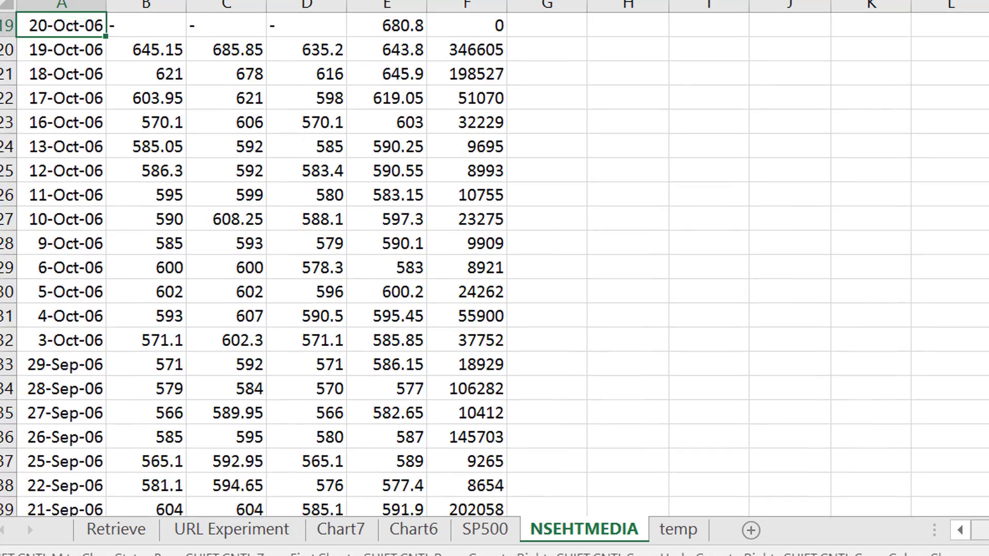
pyautogui.hotkey('ctrl', 'Home')
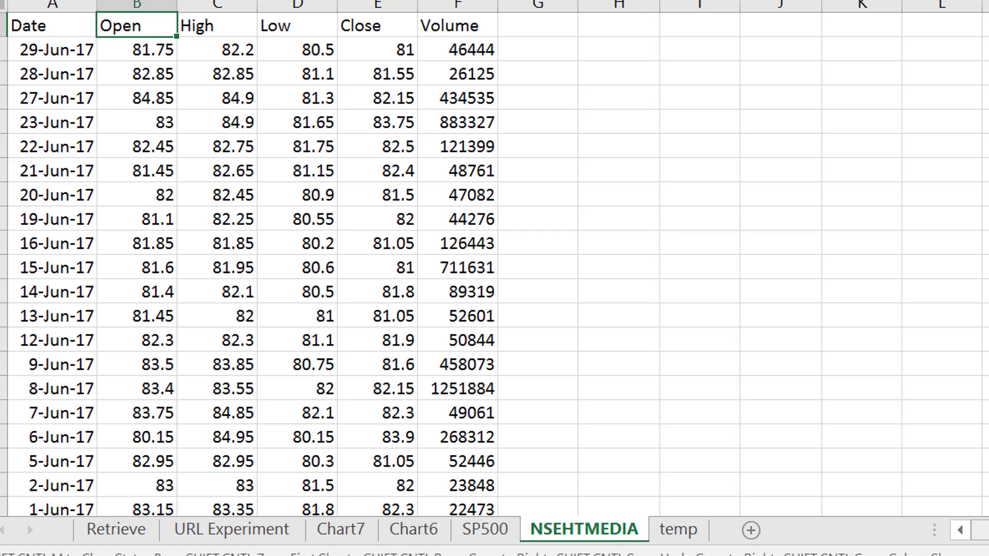
# Enter =A2 in G2 to repeat the date and fill the formula down column G.
pyautogui.press('Right')
pyautogui.press('Left')
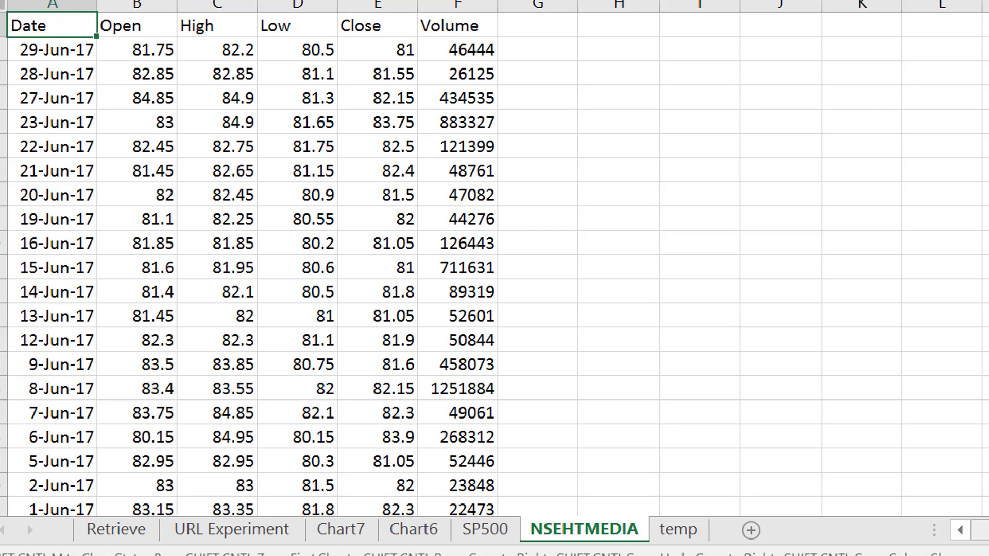
pyautogui.press('Right')
pyautogui.press('Right')
pyautogui.press('Right')
pyautogui.press('Right')
pyautogui.press('Right')
pyautogui.press('Right')
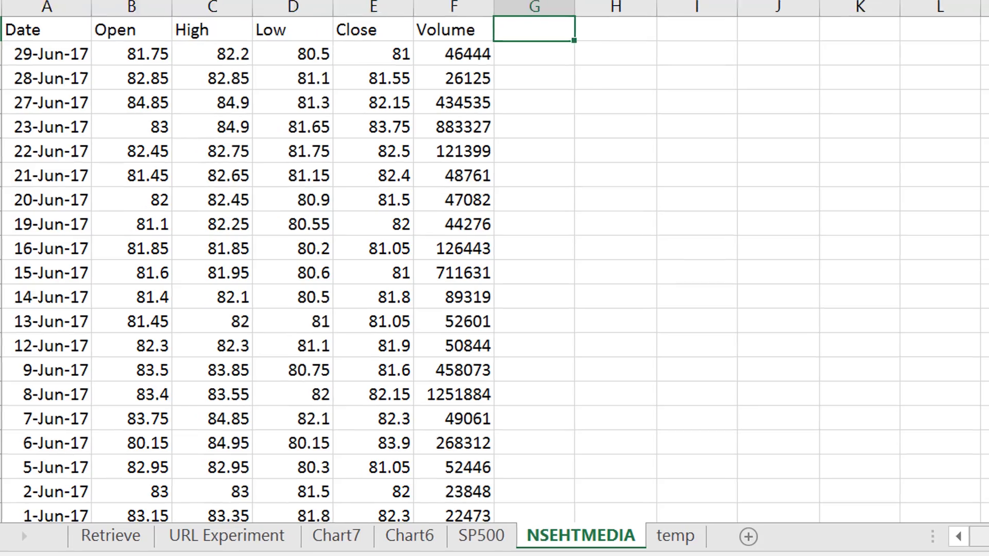
pyautogui.press('Down')
pyautogui.write('=')
pyautogui.press('Left')
pyautogui.press('Left')
pyautogui.press('Left')
pyautogui.press('Left')
pyautogui.press('Left')
pyautogui.press('Left')
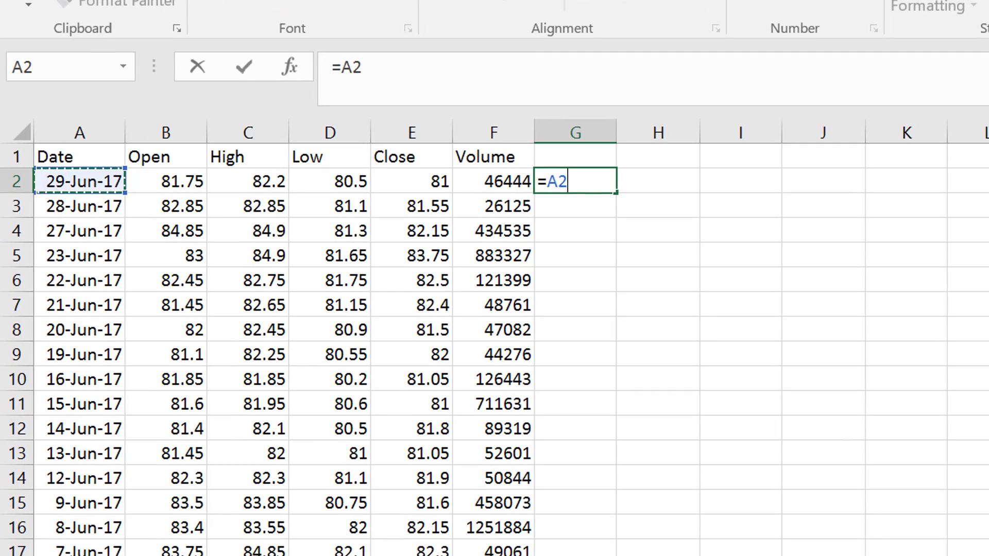
pyautogui.hotkey('ctrl', 'Return')
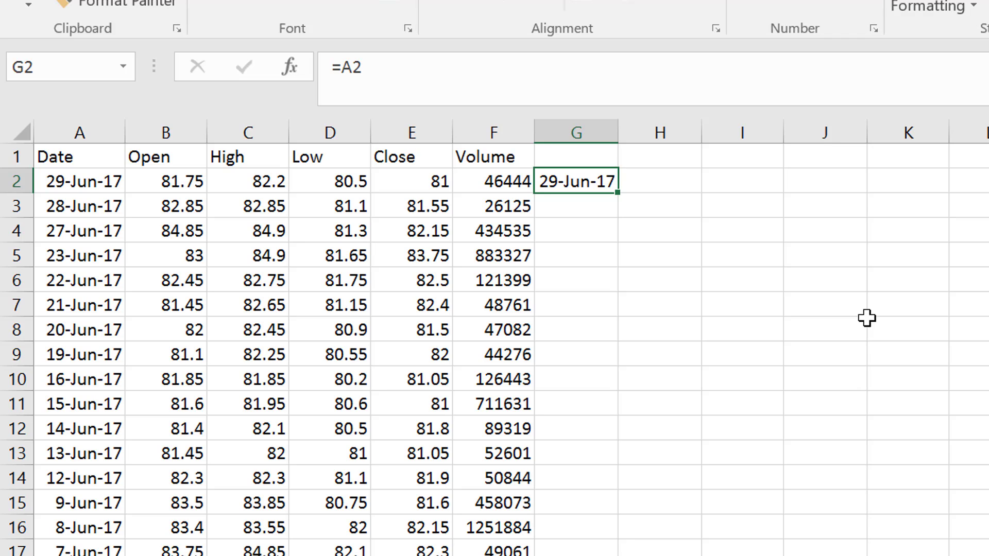
pyautogui.doubleClick(617, 190)
pyautogui.click(617, 196)
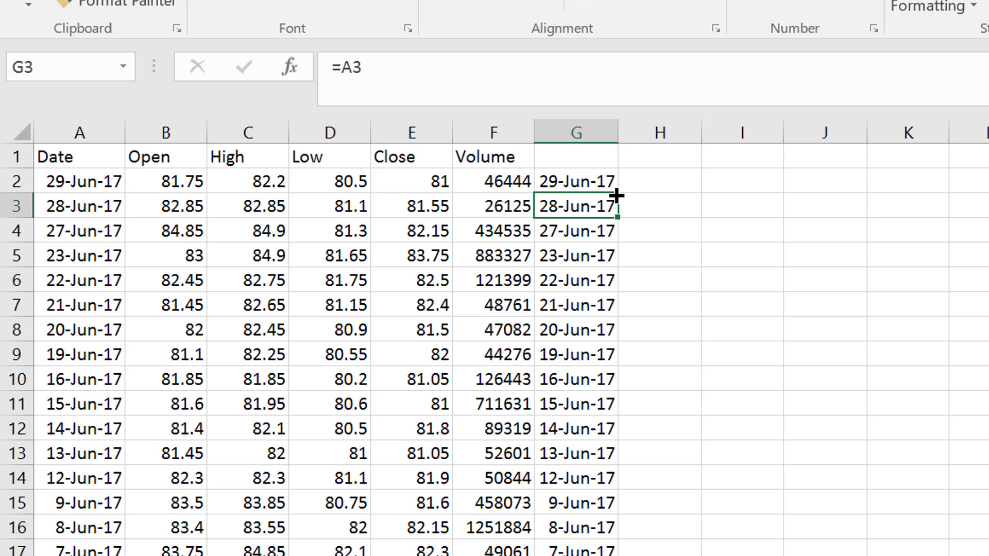
# Delete the Google Finance footer rows from row 2899 downward, beneath the last price record.
pyautogui.hotkey('ctrl', 'Down')
pyautogui.press('Up')
pyautogui.press('Up')
pyautogui.press('Up')
pyautogui.press('Up')
pyautogui.press('Left')
pyautogui.press('Left')
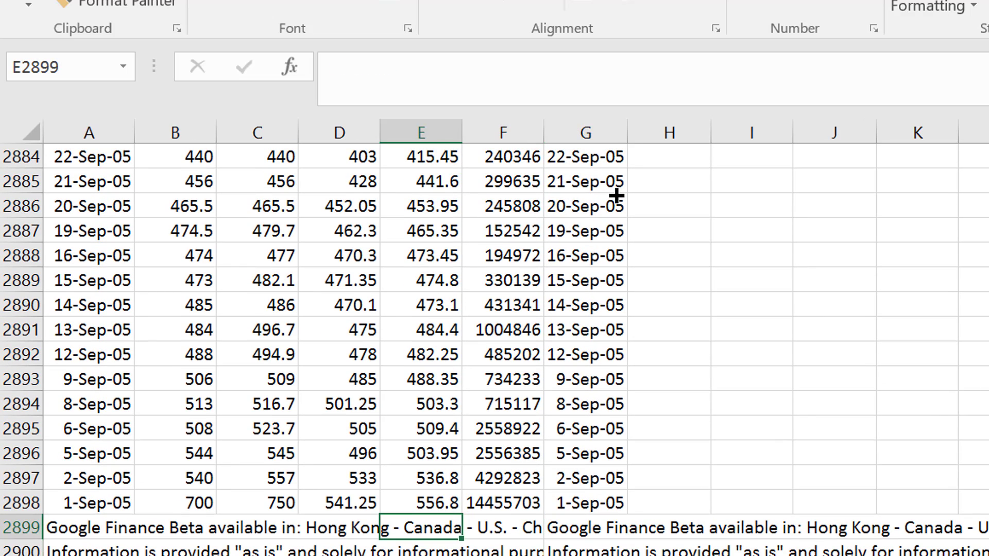
pyautogui.press('Left')
pyautogui.press('Left')
pyautogui.press('Left')
pyautogui.press('Left')
pyautogui.hotkey('shift', 'space')
pyautogui.hotkey('ctrl', 'shift', 'Down')
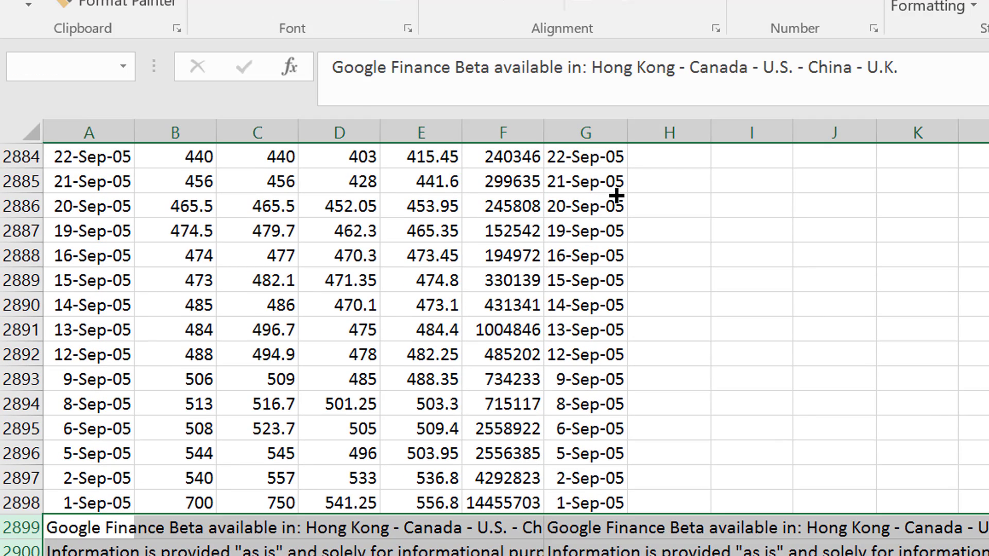
pyautogui.hotkey('ctrl', '-')
# Enter =E2 in H2 to repeat the closing price and fill the formula down column H.
pyautogui.press('Up')
pyautogui.press('Up')
pyautogui.press('Right')
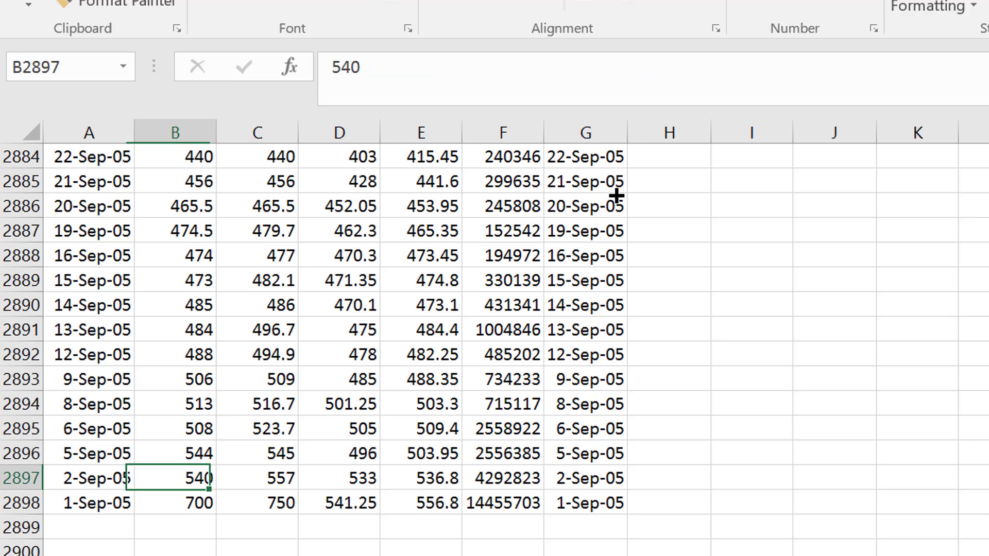
pyautogui.press('Right')
pyautogui.press('Right')
pyautogui.press('Right')
pyautogui.press('Right')
pyautogui.press('Right')
pyautogui.hotkey('ctrl', 'Up')
pyautogui.hotkey('ctrl', 'Up')
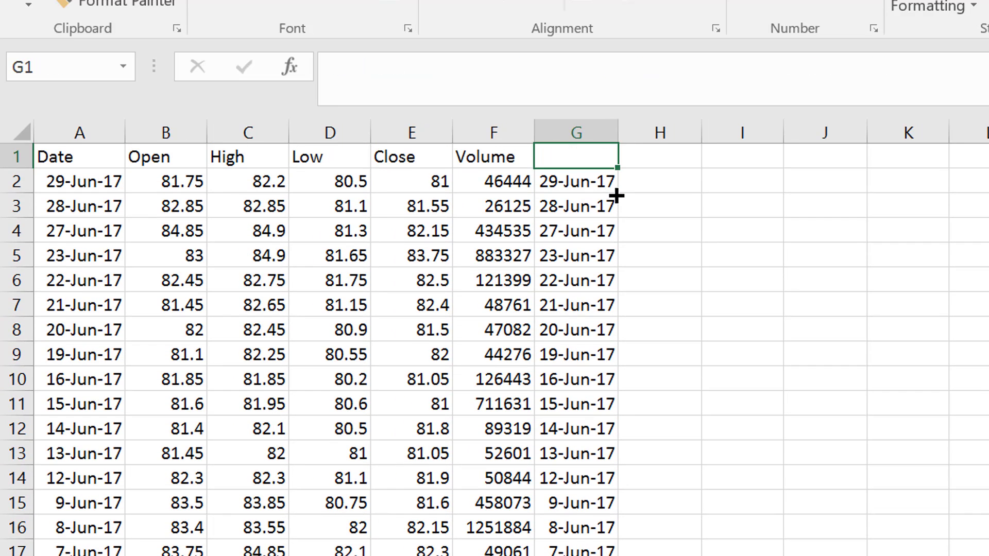
pyautogui.press('Down')
pyautogui.press('Right')
pyautogui.write('=')
pyautogui.press('Left')
pyautogui.press('Left')
pyautogui.press('Left')
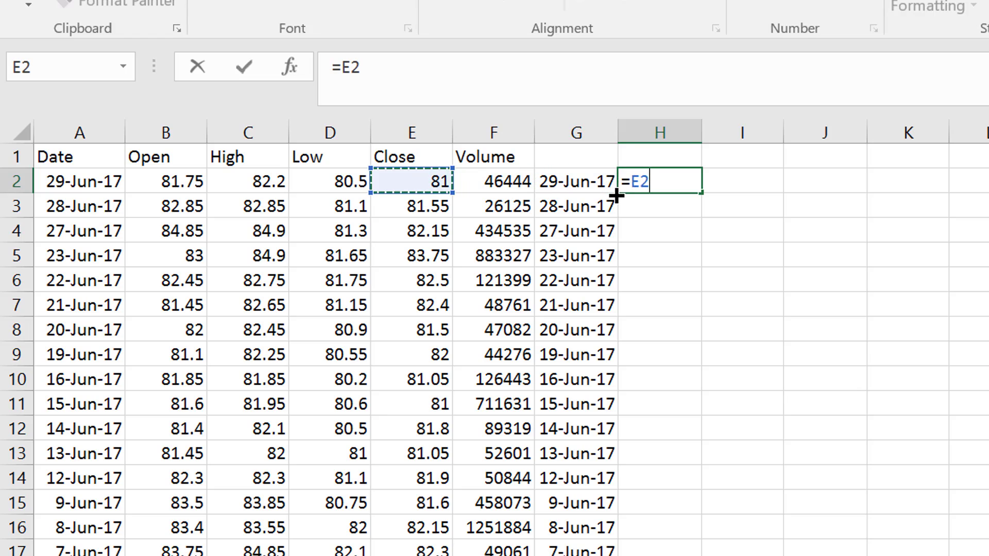
pyautogui.hotkey('ctrl', 'Return')
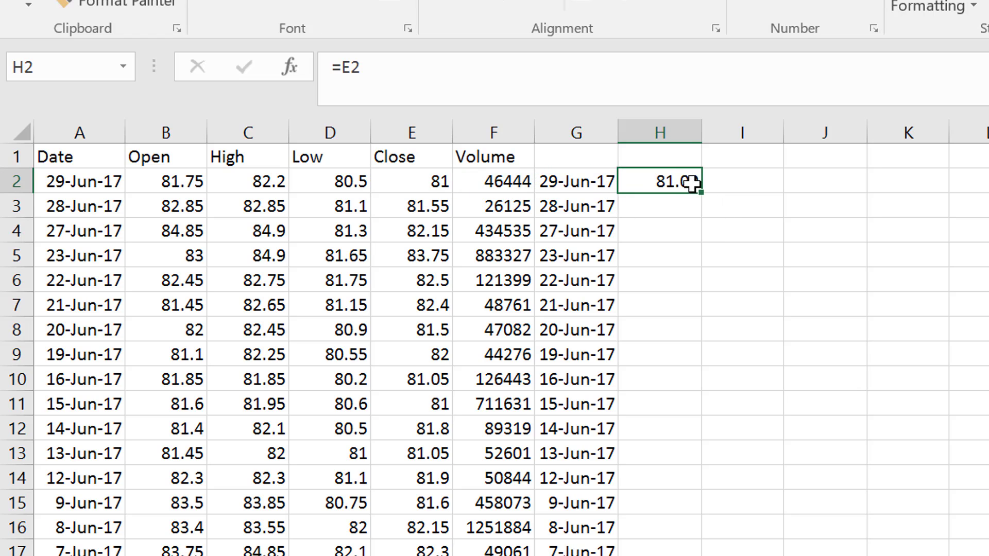
pyautogui.doubleClick(703, 194)
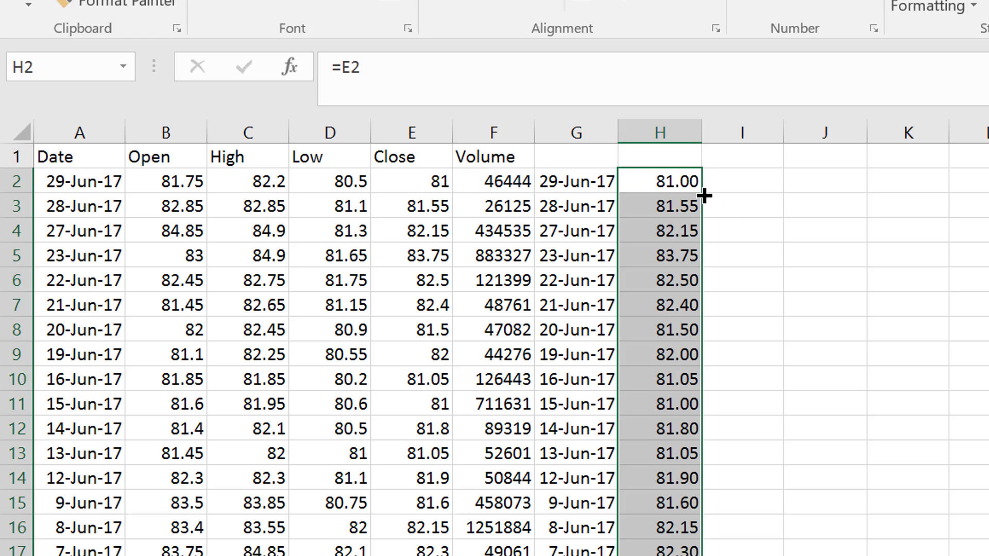
# Add the heading "Closing" in H1 above the closing prices, leaving G1 above the dates blank.
pyautogui.press('Down')
pyautogui.press('Up')
pyautogui.press('Left')
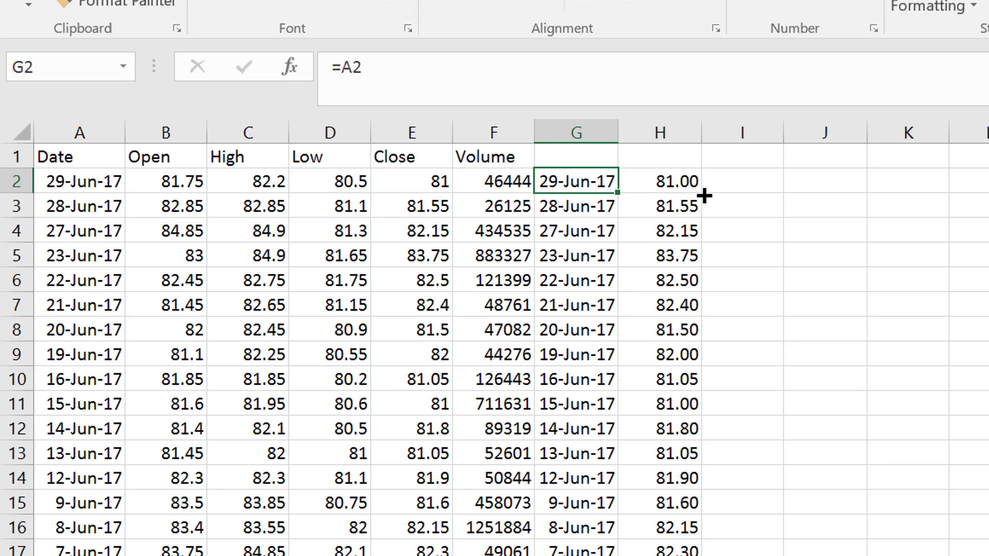
pyautogui.press('Up')
pyautogui.press('Right')
pyautogui.write('Closing')
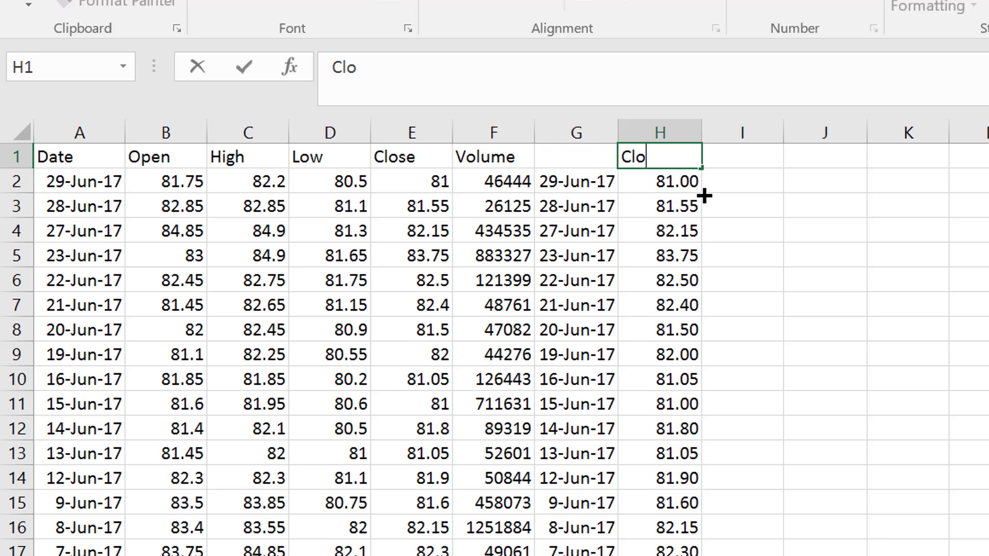
pyautogui.hotkey('ctrl', 'Return')
pyautogui.press('Down')
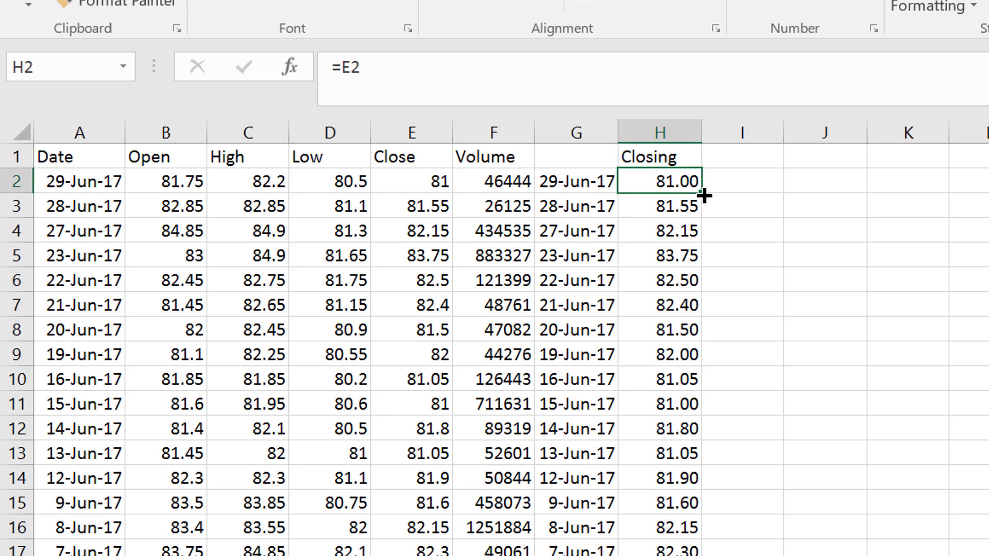
# Create a chart on its own sheet from the dates and closing prices in columns G and H, including row 1.
pyautogui.press('Up')
pyautogui.press('Left')
pyautogui.hotkey('shift', 'Right')
pyautogui.hotkey('shift', 'Down')
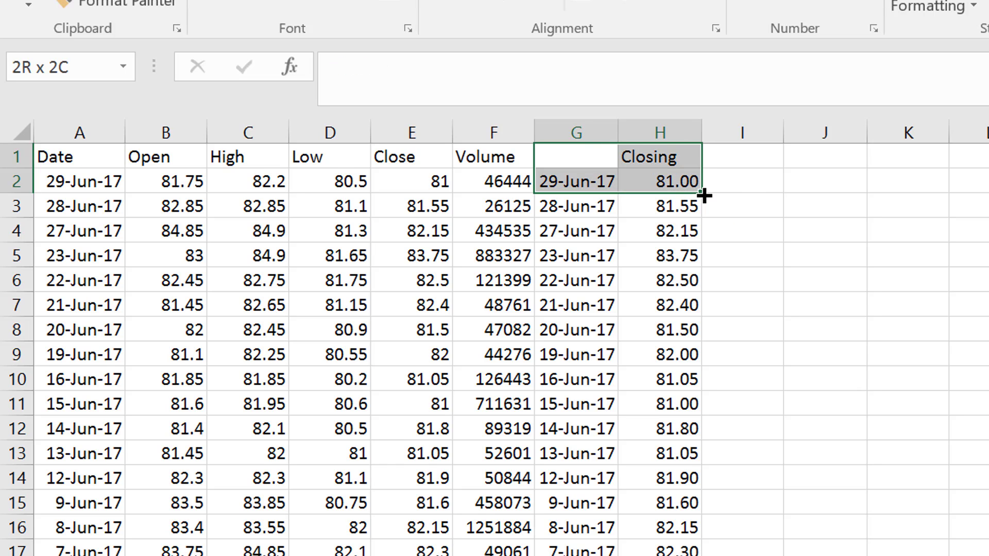
pyautogui.hotkey('ctrl', 'shift', 'Down')
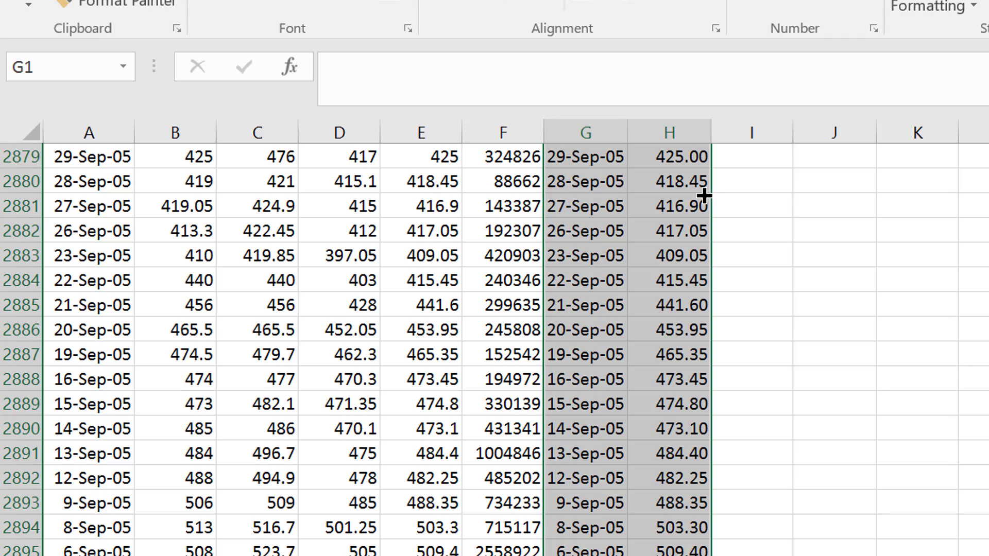
pyautogui.press('F11')
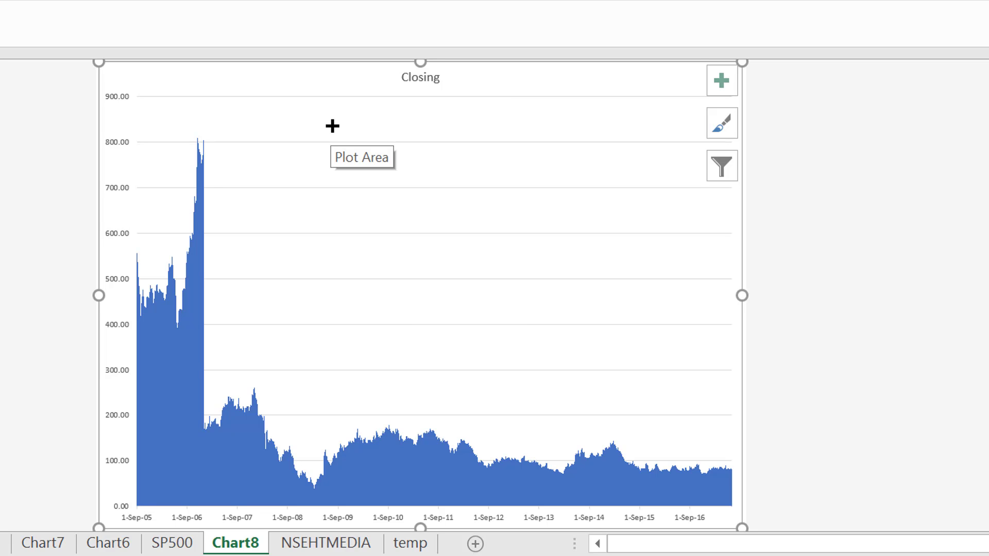
# Delete the Chart8 sheet containing the closing-price chart for the full date range, confirming its permanent removal.
pyautogui.press('Delete')
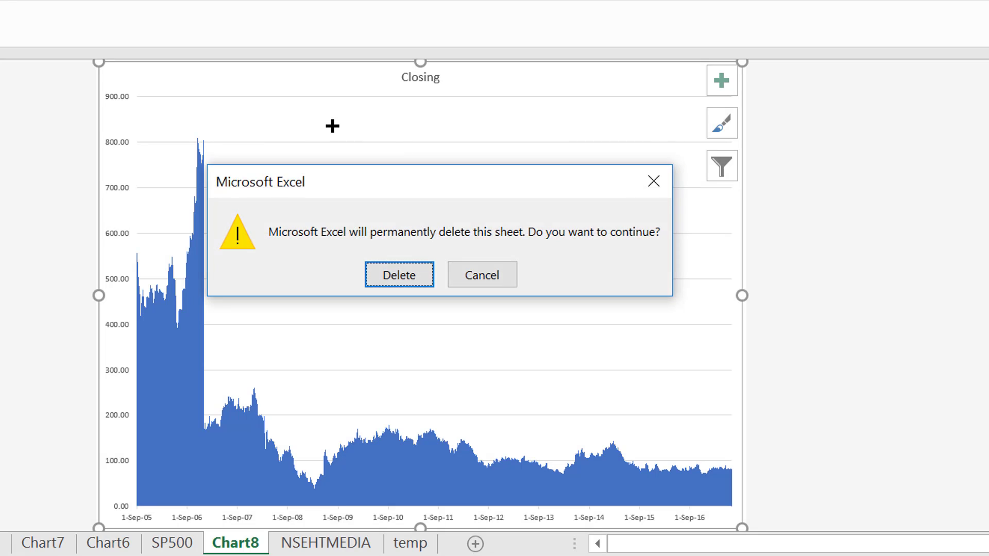
pyautogui.press('Escape')
pyautogui.press('Delete')
pyautogui.press('Return')
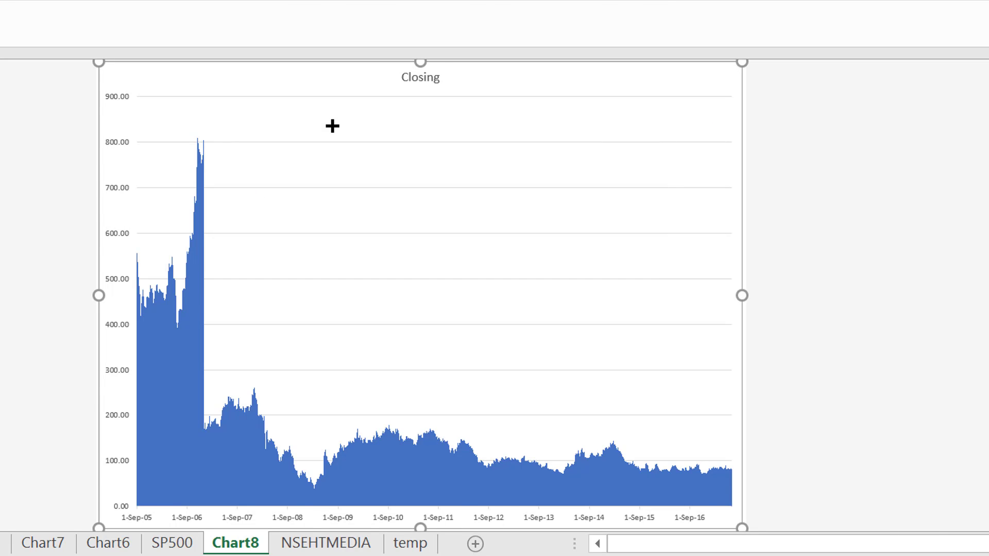
# Create a chart on its own sheet from columns G and H, from the row 1 heading down to the 29-Dec-06 closing price of 164.70.
pyautogui.hotkey('ctrl', 'Up')
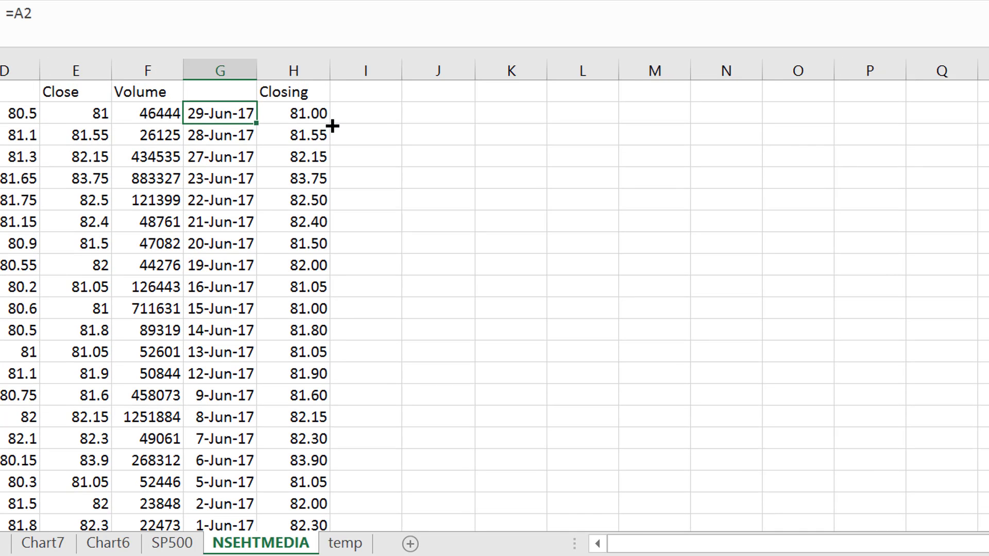
pyautogui.hotkey('shift', 'Right')
pyautogui.hotkey('ctrl', 'shift', 'Down')
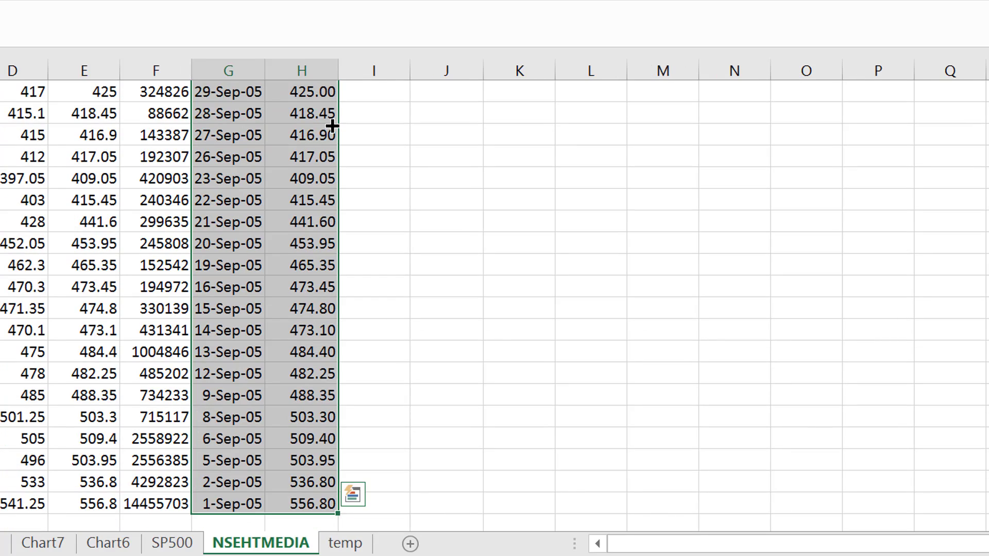
pyautogui.hotkey('shift', 'Up')
pyautogui.hotkey('shift', 'Up')
pyautogui.hotkey('shift', 'Up')
pyautogui.hotkey('shift', 'Up')
pyautogui.hotkey('shift', 'Up')
pyautogui.hotkey('shift', 'Up')
pyautogui.hotkey('shift', 'Up')
pyautogui.hotkey('shift', 'Up')
pyautogui.hotkey('shift', 'Up')
pyautogui.hotkey('shift', 'Up')
pyautogui.hotkey('shift', 'Up')
pyautogui.hotkey('shift', 'Up')
pyautogui.hotkey('shift', 'Up')
pyautogui.hotkey('shift', 'Up')
pyautogui.hotkey('shift', 'Up')
pyautogui.hotkey('shift', 'Up')
pyautogui.hotkey('shift', 'Up')
pyautogui.hotkey('shift', 'Up')
pyautogui.hotkey('shift', 'Up')
pyautogui.hotkey('shift', 'Up')
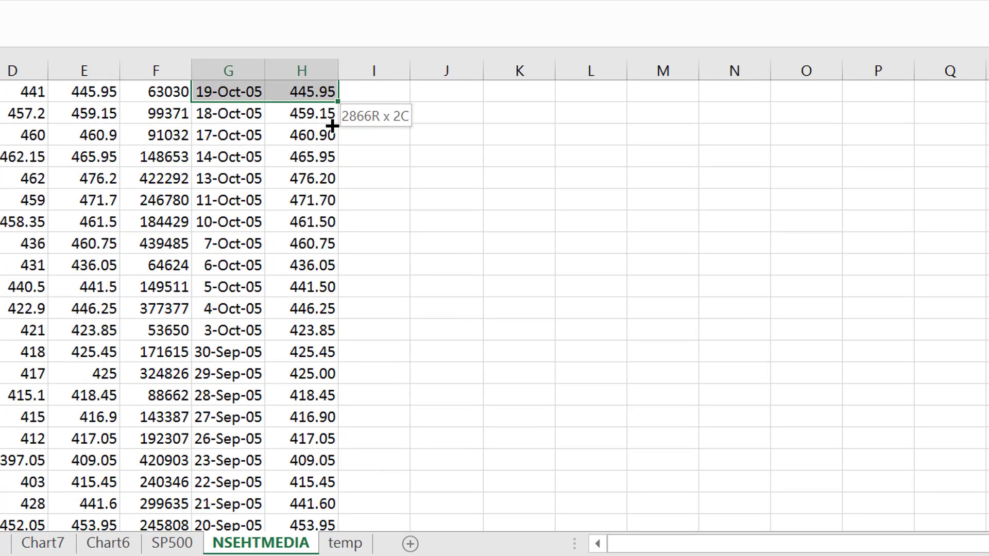
pyautogui.hotkey('shift', 'Up')
pyautogui.hotkey('shift', 'Up')
pyautogui.hotkey('shift', 'Up')
pyautogui.hotkey('shift', 'Up')
pyautogui.hotkey('shift', 'Up')
pyautogui.hotkey('shift', 'Up')
pyautogui.hotkey('shift', 'Up')
pyautogui.hotkey('shift', 'Up')
pyautogui.hotkey('shift', 'Up')
pyautogui.hotkey('shift', 'Up')
pyautogui.hotkey('shift', 'Up')
pyautogui.hotkey('shift', 'Up')
pyautogui.hotkey('shift', 'Up')
pyautogui.hotkey('shift', 'Up')
pyautogui.hotkey('shift', 'Up')
pyautogui.hotkey('shift', 'Up')
pyautogui.hotkey('shift', 'Up')
pyautogui.hotkey('shift', 'Up')
pyautogui.hotkey('shift', 'Up')
pyautogui.hotkey('shift', 'Up')
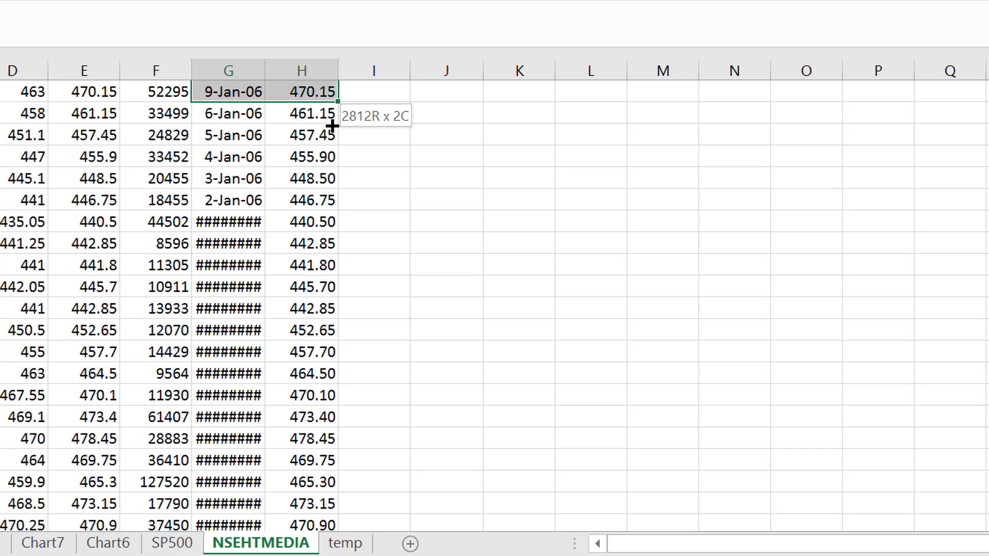
pyautogui.hotkey('shift', 'Up')
pyautogui.hotkey('shift', 'Up')
pyautogui.hotkey('shift', 'Up')
pyautogui.hotkey('shift', 'Up')
pyautogui.hotkey('shift', 'Up')
pyautogui.hotkey('shift', 'Up')
pyautogui.hotkey('shift', 'Up')
pyautogui.hotkey('shift', 'Up')
pyautogui.hotkey('shift', 'Up')
pyautogui.hotkey('shift', 'Up')
pyautogui.hotkey('shift', 'Up')
pyautogui.hotkey('shift', 'Up')
pyautogui.hotkey('shift', 'Up')
pyautogui.hotkey('shift', 'Up')
pyautogui.hotkey('shift', 'Up')
pyautogui.hotkey('shift', 'Up')
pyautogui.hotkey('shift', 'Up')
pyautogui.hotkey('shift', 'Up')
pyautogui.hotkey('shift', 'Up')
pyautogui.hotkey('shift', 'Up')
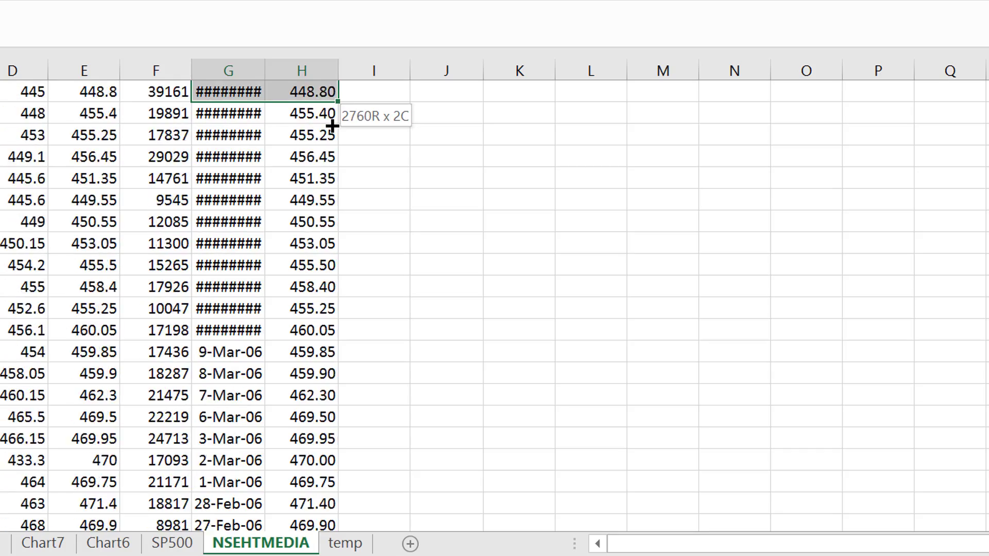
pyautogui.hotkey('shift', 'Up')
pyautogui.hotkey('shift', 'Up')
pyautogui.hotkey('shift', 'Up')
pyautogui.hotkey('shift', 'Up')
pyautogui.hotkey('shift', 'Up')
pyautogui.hotkey('shift', 'Up')
pyautogui.hotkey('shift', 'Up')
pyautogui.hotkey('shift', 'Up')
pyautogui.hotkey('shift', 'Up')
pyautogui.hotkey('shift', 'Up')
pyautogui.hotkey('shift', 'Up')
pyautogui.hotkey('shift', 'Up')
pyautogui.hotkey('shift', 'Up')
pyautogui.hotkey('shift', 'Up')
pyautogui.hotkey('shift', 'Up')
pyautogui.hotkey('shift', 'Up')
pyautogui.hotkey('shift', 'Up')
pyautogui.hotkey('shift', 'Up')
pyautogui.hotkey('shift', 'Up')
pyautogui.hotkey('shift', 'Up')
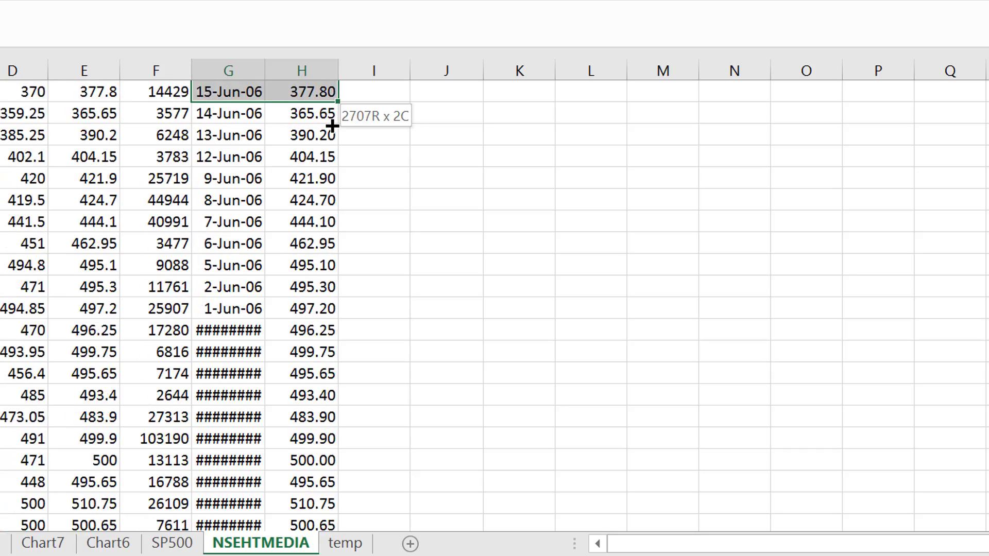
pyautogui.hotkey('shift', 'Up')
pyautogui.hotkey('shift', 'Up')
pyautogui.hotkey('shift', 'Up')
pyautogui.hotkey('shift', 'Up')
pyautogui.hotkey('shift', 'Up')
pyautogui.hotkey('shift', 'Up')
pyautogui.hotkey('shift', 'Up')
pyautogui.hotkey('shift', 'Up')
pyautogui.hotkey('shift', 'Up')
pyautogui.hotkey('shift', 'Up')
pyautogui.hotkey('shift', 'Up')
pyautogui.hotkey('shift', 'Up')
pyautogui.hotkey('shift', 'Up')
pyautogui.hotkey('shift', 'Up')
pyautogui.hotkey('shift', 'Up')
pyautogui.hotkey('shift', 'Up')
pyautogui.hotkey('shift', 'Up')
pyautogui.hotkey('shift', 'Up')
pyautogui.hotkey('shift', 'Up')
pyautogui.hotkey('shift', 'Up')
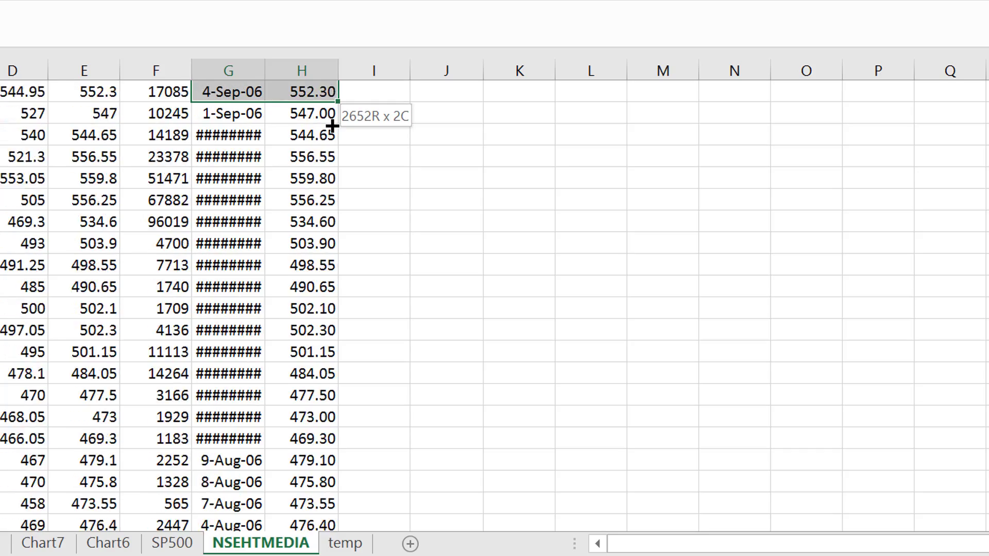
pyautogui.hotkey('shift', 'Up')
pyautogui.hotkey('shift', 'Up')
pyautogui.hotkey('shift', 'Up')
pyautogui.hotkey('shift', 'Up')
pyautogui.hotkey('shift', 'Up')
pyautogui.hotkey('shift', 'Up')
pyautogui.hotkey('shift', 'Up')
pyautogui.hotkey('shift', 'Up')
pyautogui.hotkey('shift', 'Up')
pyautogui.hotkey('shift', 'Up')
pyautogui.hotkey('shift', 'Up')
pyautogui.hotkey('shift', 'Up')
pyautogui.hotkey('shift', 'Up')
pyautogui.hotkey('shift', 'Up')
pyautogui.hotkey('shift', 'Up')
pyautogui.hotkey('shift', 'Up')
pyautogui.hotkey('shift', 'Up')
pyautogui.hotkey('shift', 'Up')
pyautogui.hotkey('shift', 'Up')
pyautogui.hotkey('shift', 'Up')
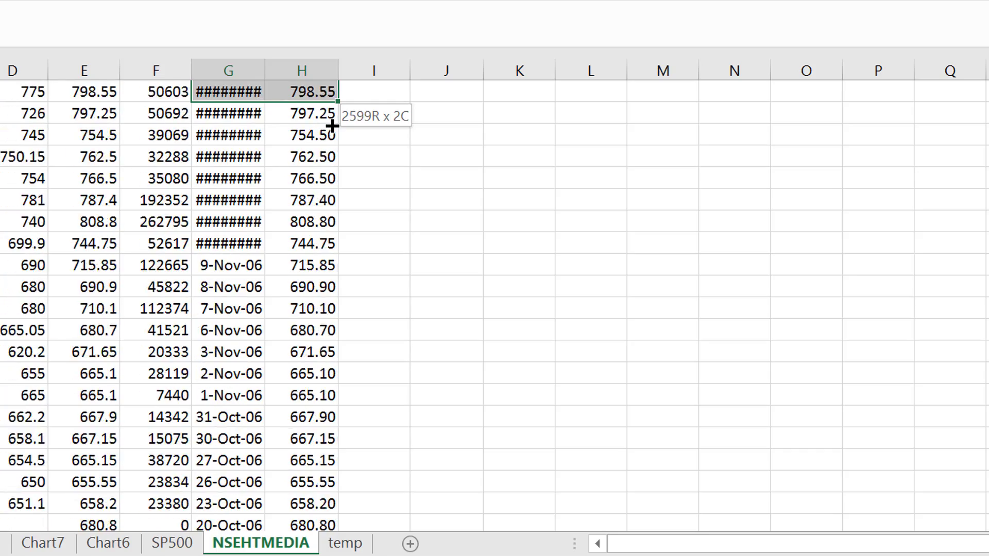
pyautogui.hotkey('shift', 'Up')
pyautogui.hotkey('shift', 'Up')
pyautogui.hotkey('shift', 'Up')
pyautogui.hotkey('shift', 'Up')
pyautogui.hotkey('shift', 'Up')
pyautogui.hotkey('shift', 'Up')
pyautogui.hotkey('shift', 'Up')
pyautogui.hotkey('shift', 'Up')
pyautogui.hotkey('shift', 'Up')
pyautogui.hotkey('shift', 'Up')
pyautogui.hotkey('shift', 'Up')
pyautogui.hotkey('shift', 'Up')
pyautogui.hotkey('shift', 'Up')
pyautogui.hotkey('shift', 'Up')
pyautogui.hotkey('shift', 'Up')
pyautogui.hotkey('shift', 'Up')
pyautogui.hotkey('shift', 'Up')
pyautogui.hotkey('shift', 'Up')
pyautogui.hotkey('shift', 'Up')
pyautogui.hotkey('shift', 'Up')
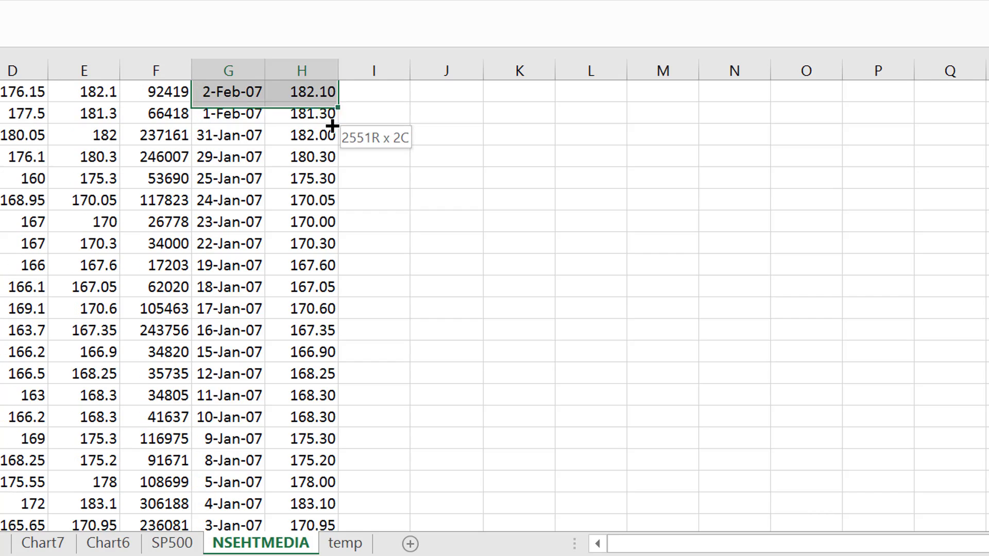
pyautogui.hotkey('shift', 'Down')
pyautogui.hotkey('shift', 'Down')
pyautogui.hotkey('shift', 'Down')
pyautogui.hotkey('shift', 'Down')
pyautogui.hotkey('shift', 'Down')
pyautogui.hotkey('shift', 'Down')
pyautogui.hotkey('shift', 'Down')
pyautogui.hotkey('shift', 'Down')
pyautogui.hotkey('shift', 'Down')
pyautogui.hotkey('shift', 'Down')
pyautogui.hotkey('shift', 'Down')
pyautogui.hotkey('shift', 'Down')
pyautogui.hotkey('shift', 'Down')
pyautogui.hotkey('shift', 'Down')
pyautogui.hotkey('shift', 'Down')
pyautogui.hotkey('shift', 'Down')
pyautogui.hotkey('shift', 'Down')
pyautogui.hotkey('shift', 'Down')
pyautogui.hotkey('shift', 'Down')
pyautogui.hotkey('shift', 'Down')
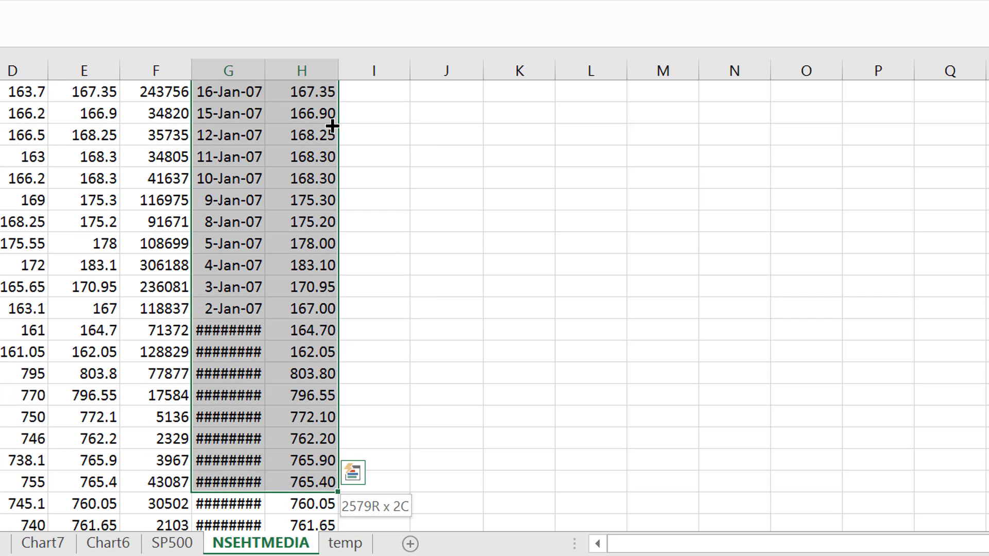
pyautogui.hotkey('shift', 'Up')
pyautogui.hotkey('shift', 'Up')
pyautogui.hotkey('shift', 'Up')
pyautogui.hotkey('shift', 'Up')
pyautogui.hotkey('shift', 'Up')
pyautogui.hotkey('shift', 'Up')
pyautogui.hotkey('shift', 'Up')
pyautogui.hotkey('shift', 'Up')
pyautogui.hotkey('shift', 'Up')
pyautogui.hotkey('shift', 'Down')
pyautogui.hotkey('shift', 'Down')
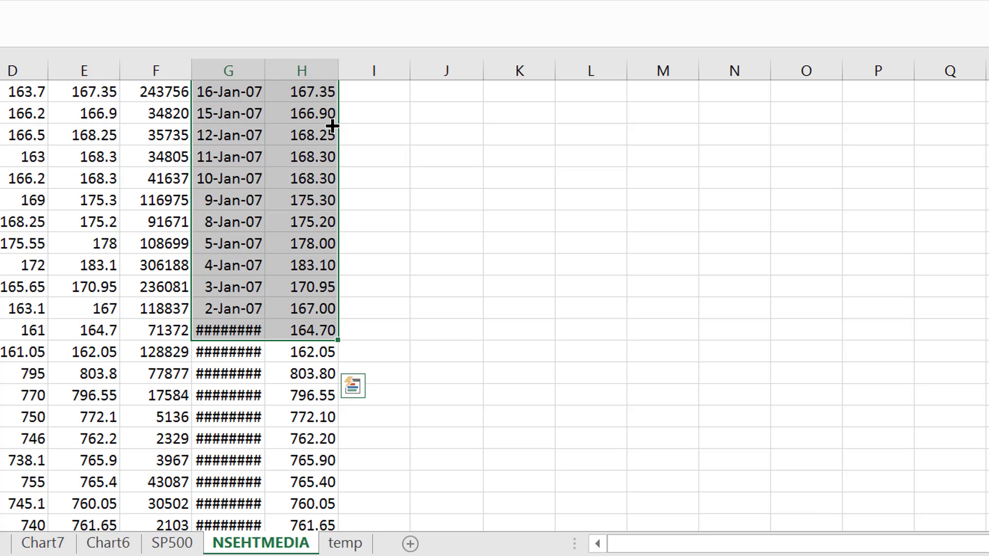
pyautogui.press('F11')
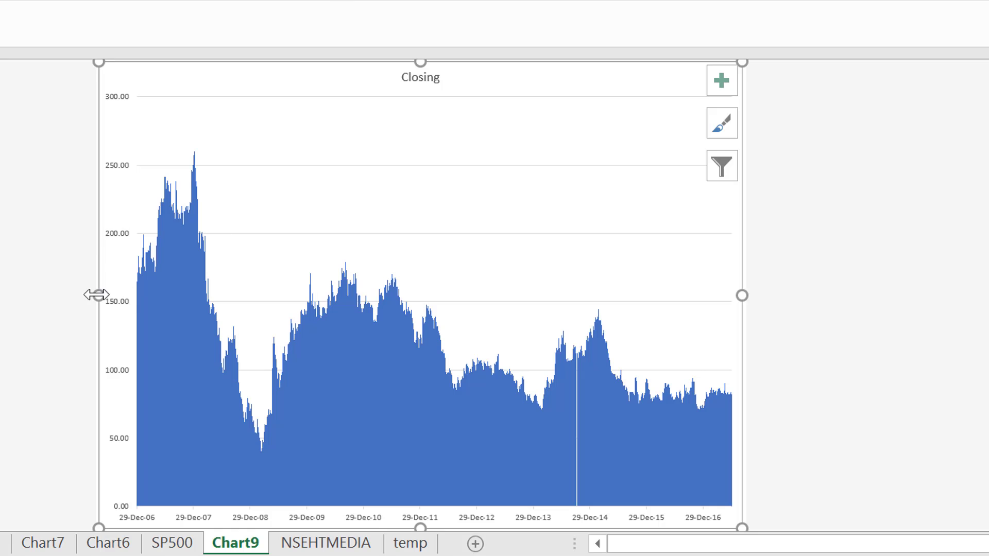
pyautogui.press('Escape')
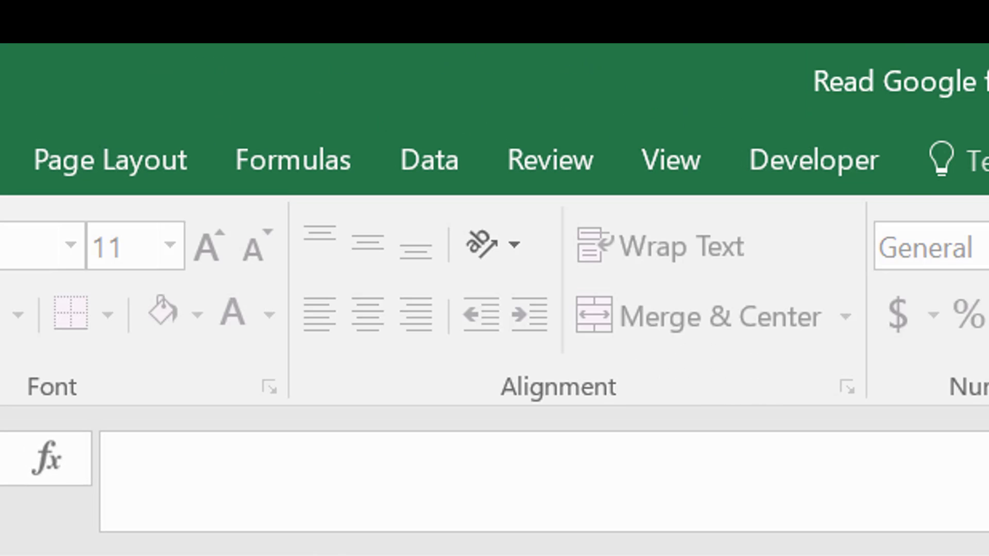